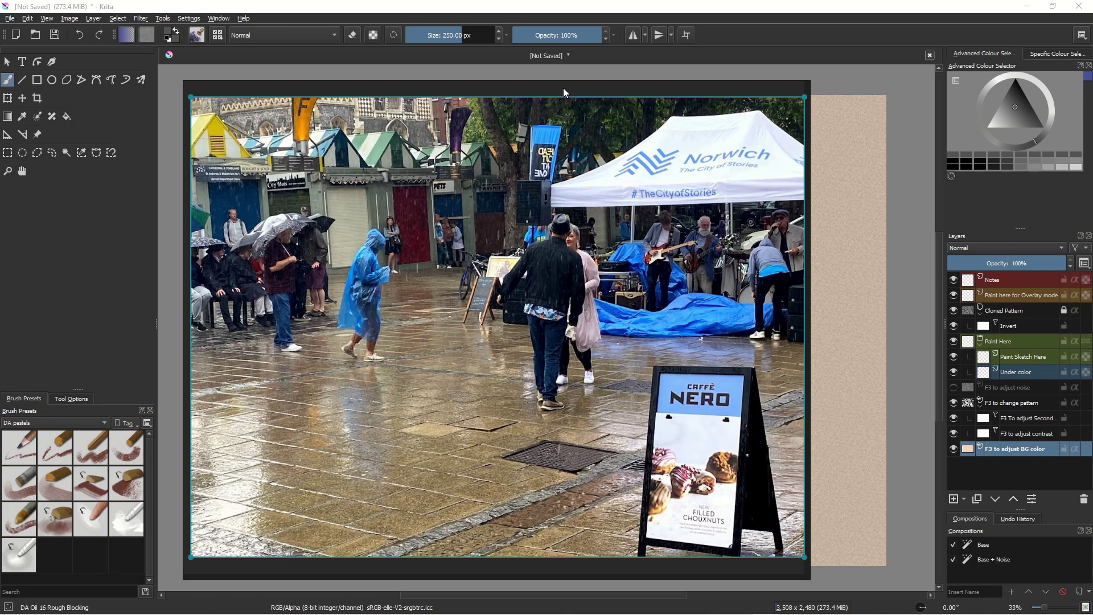
Shrink the reference photo window to a small thumbnail and park it beside the canvas, above the brush presets
{"action": "left_click_drag", "start_coordinate": [563, 89], "coordinate": [586, 125]}
{"action": "left_click_drag", "start_coordinate": [575, 88], "coordinate": [1092, 101]}
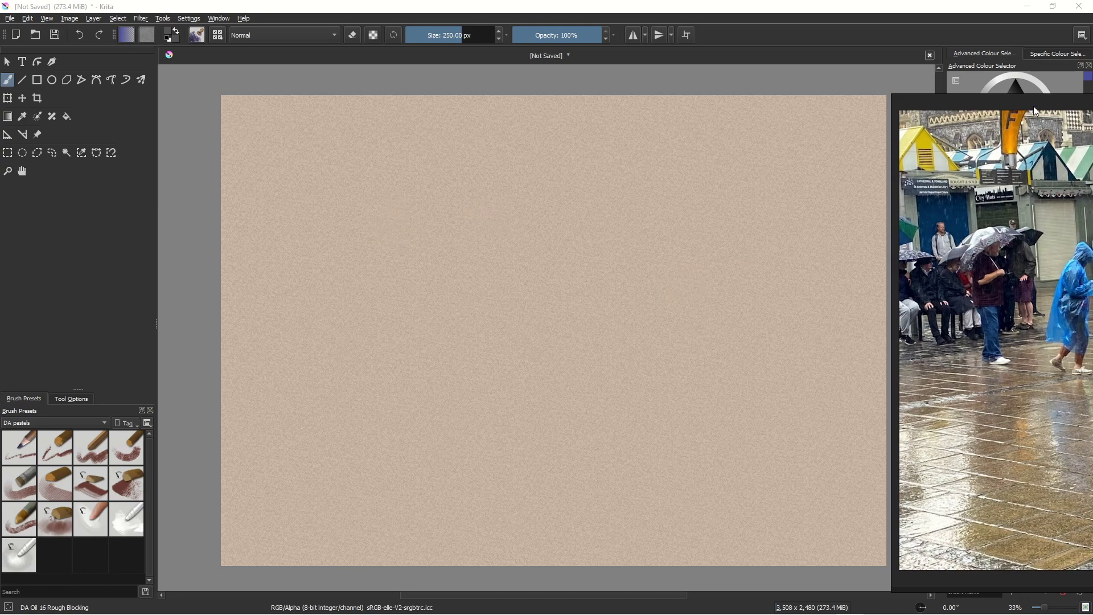
{"action": "left_click_drag", "start_coordinate": [1037, 110], "coordinate": [384, 82]}
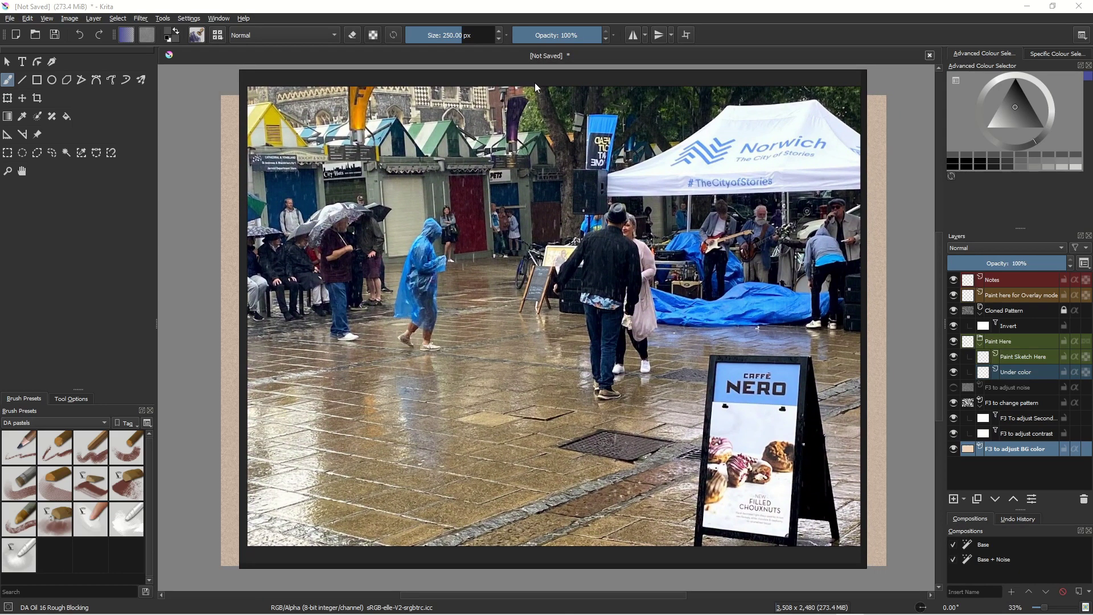
{"action": "left_click_drag", "start_coordinate": [535, 83], "coordinate": [514, 86]}
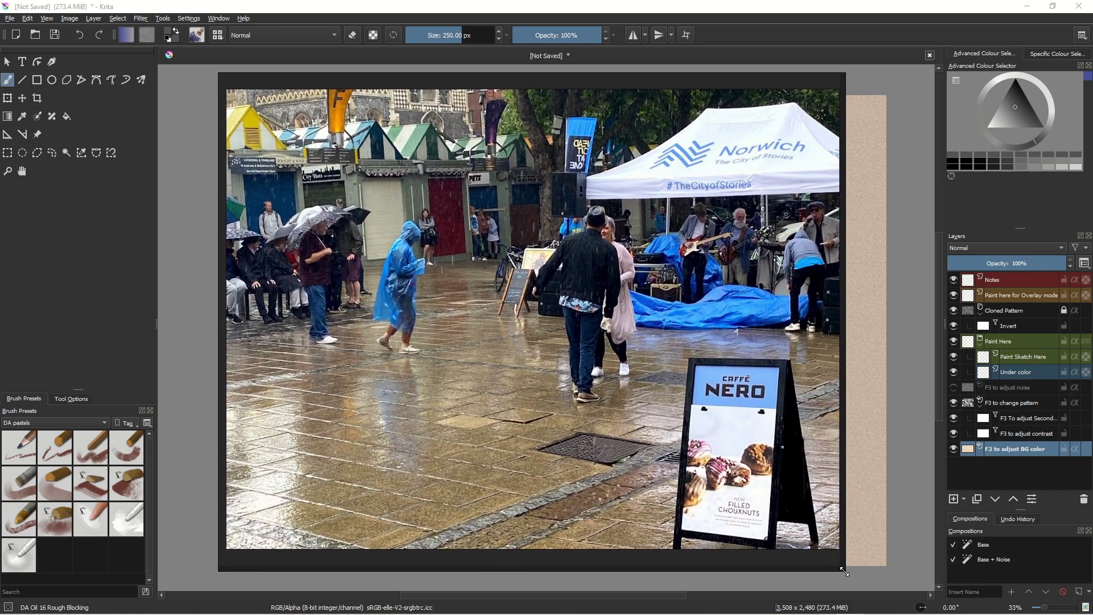
{"action": "left_click_drag", "start_coordinate": [845, 571], "coordinate": [521, 290]}
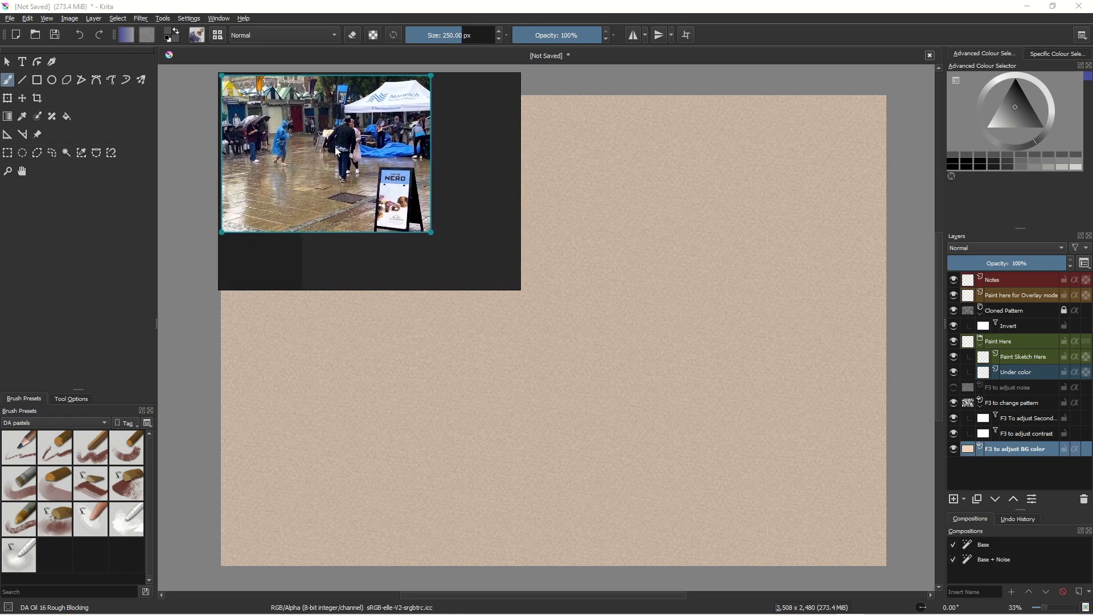
{"action": "left_click_drag", "start_coordinate": [517, 290], "coordinate": [432, 238]}
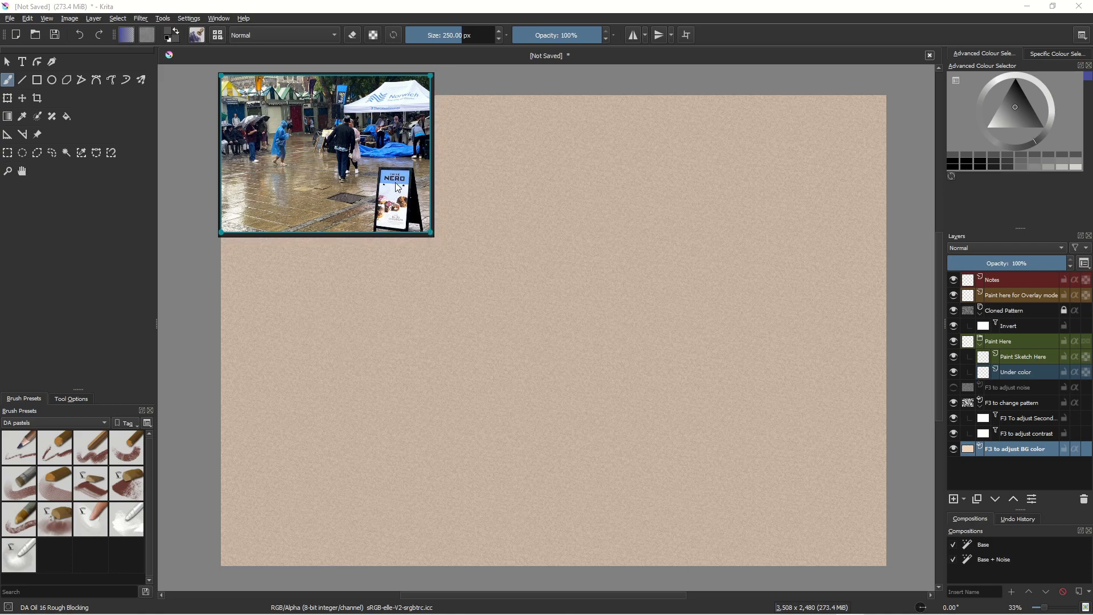
{"action": "left_click_drag", "start_coordinate": [396, 182], "coordinate": [185, 299]}
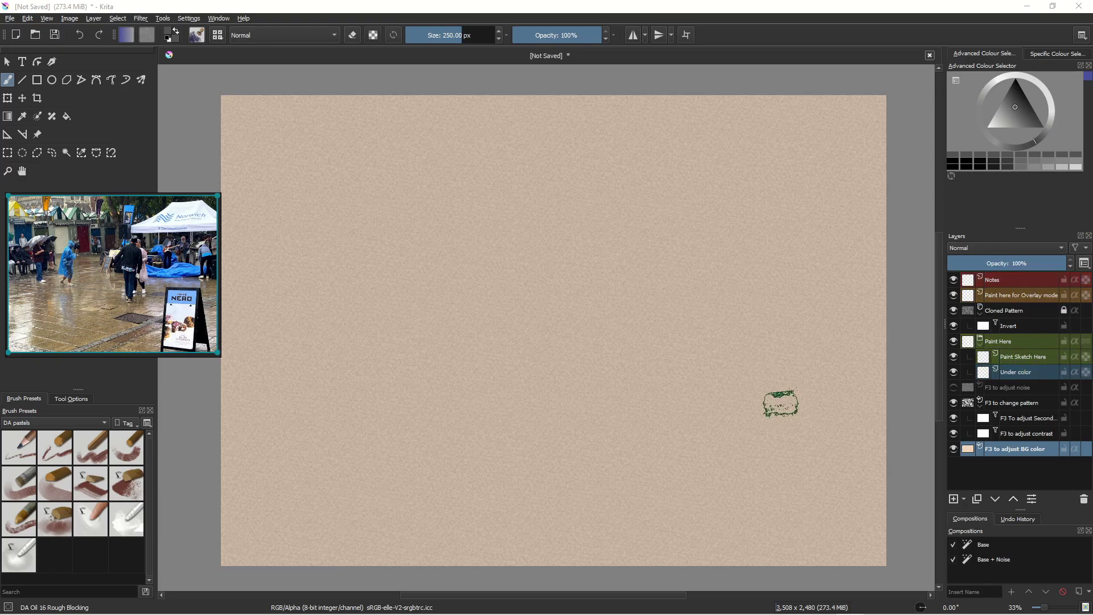
{"action": "scroll", "coordinate": [729, 365], "scroll_direction": "up", "scroll_amount": 8}
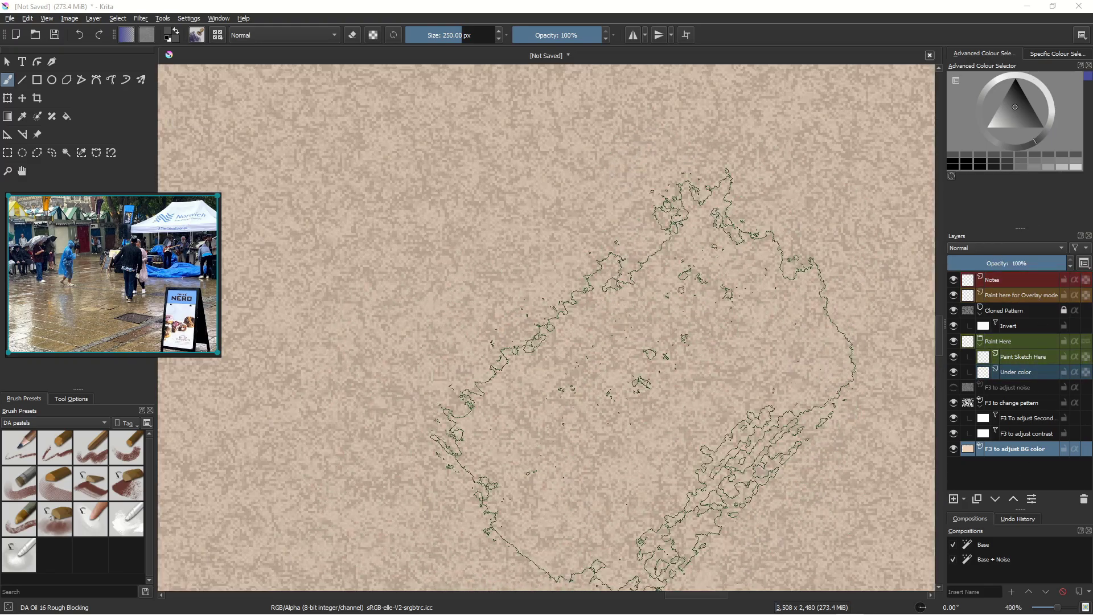
{"action": "scroll", "coordinate": [683, 371], "scroll_direction": "down", "scroll_amount": 3}
{"action": "scroll", "coordinate": [661, 399], "scroll_direction": "down", "scroll_amount": 3}
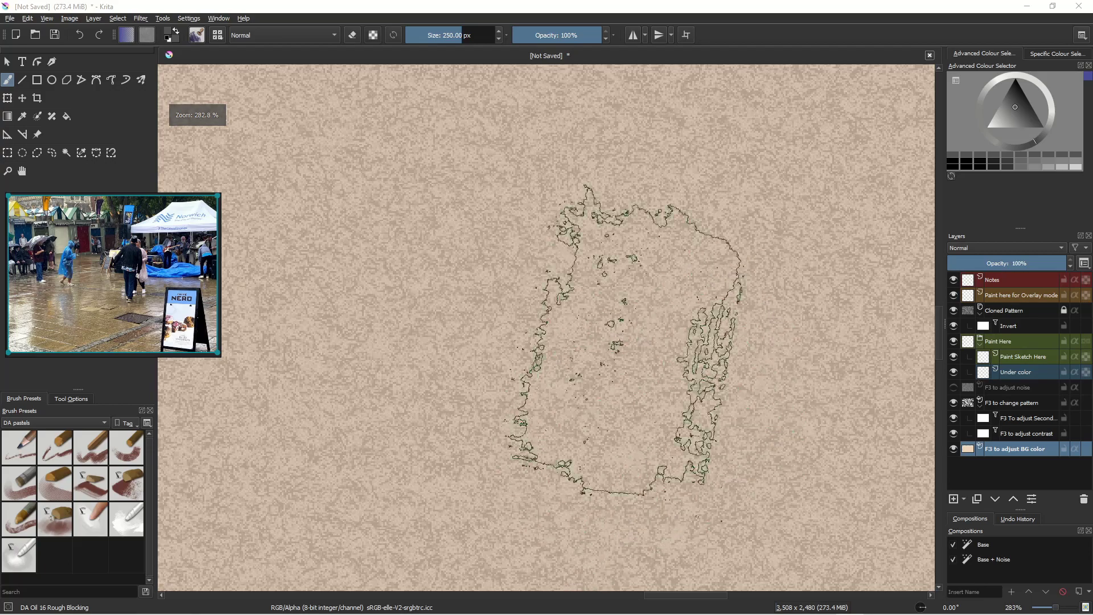
{"action": "scroll", "coordinate": [637, 347], "scroll_direction": "down", "scroll_amount": 1}
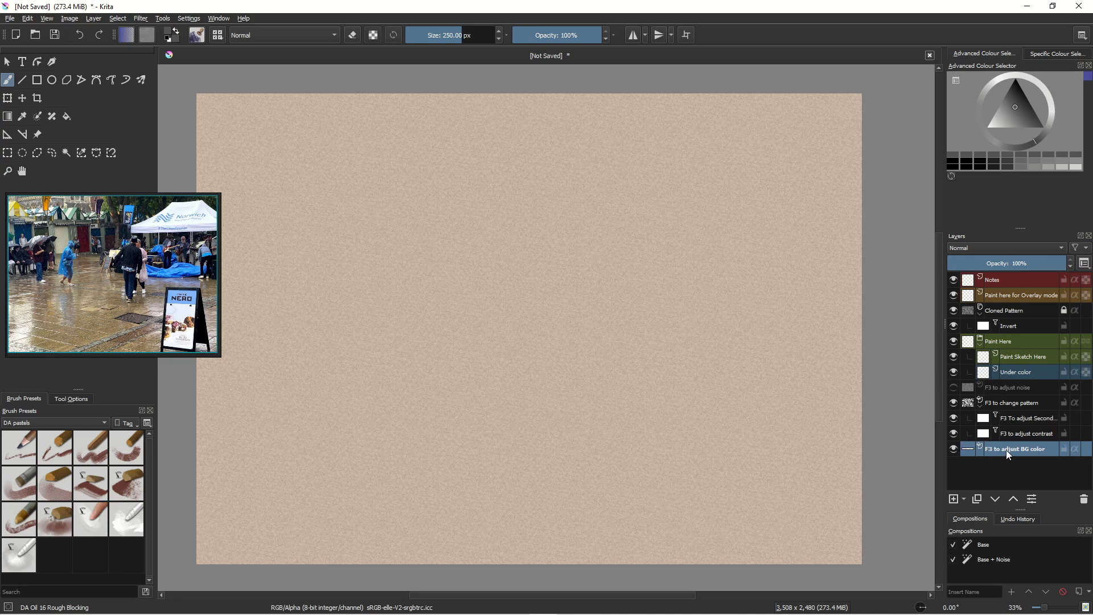
Change the fill colour of the "F3 to adjust BG color" layer to the salmon pink #d38477
{"action": "key", "text": "F3"}
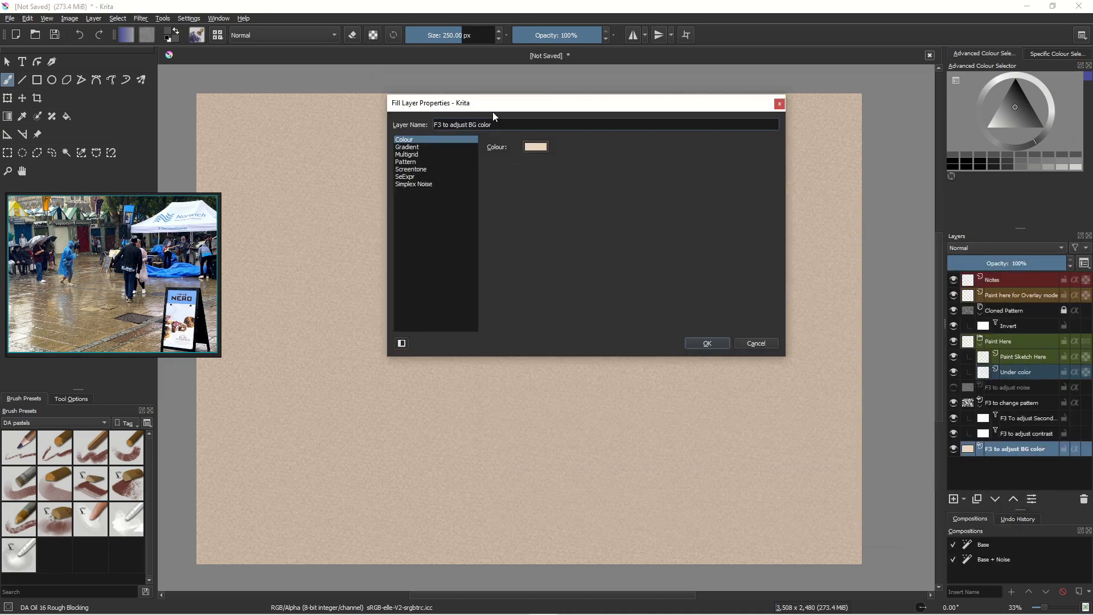
{"action": "left_click", "coordinate": [493, 182]}
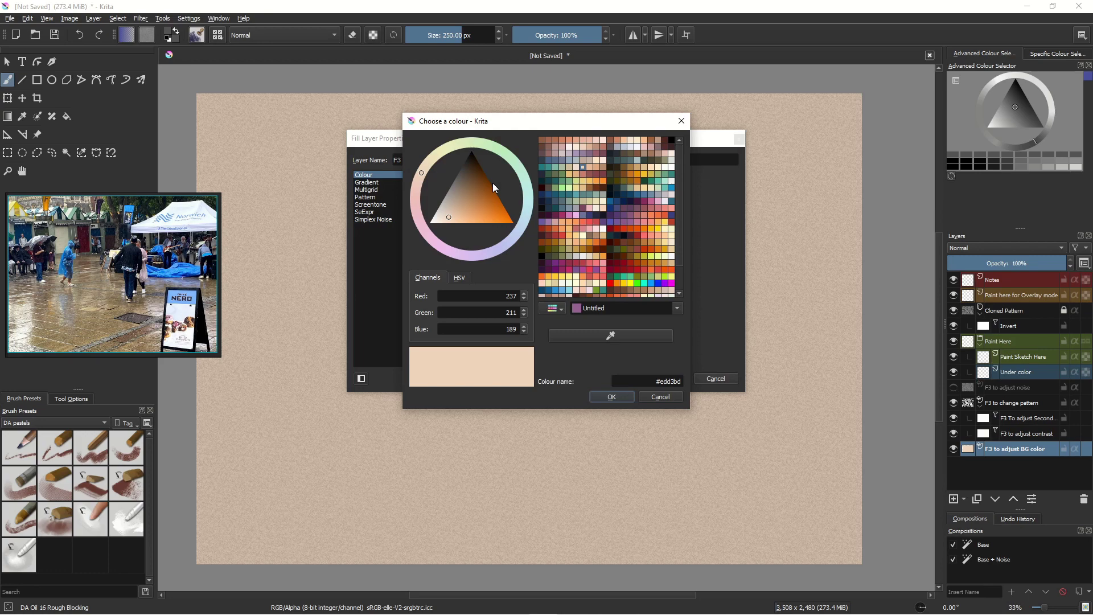
{"action": "left_click", "coordinate": [569, 223]}
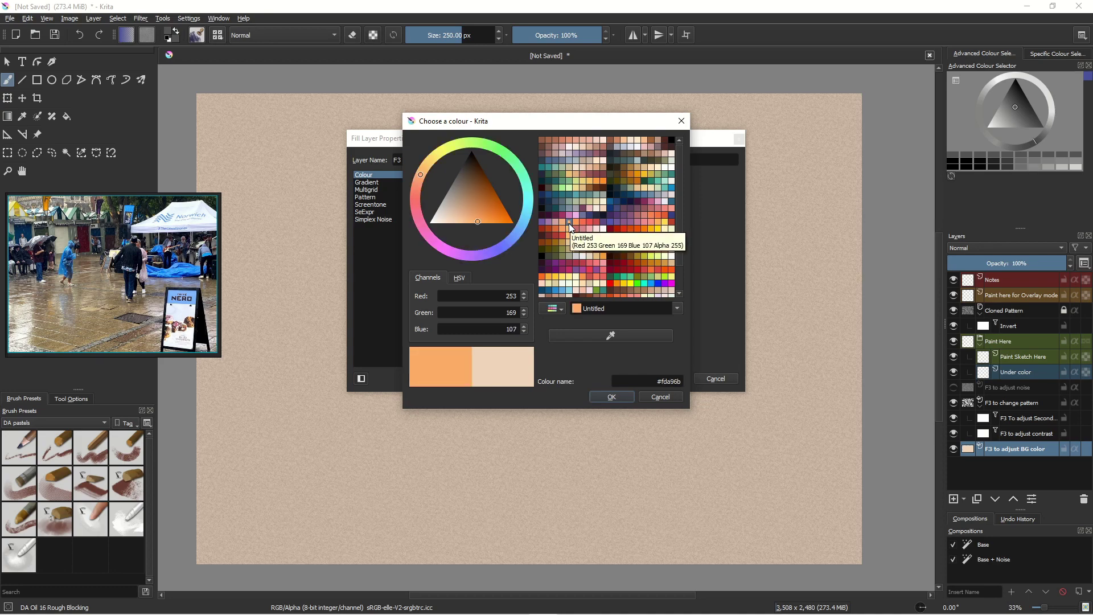
{"action": "left_click", "coordinate": [649, 217]}
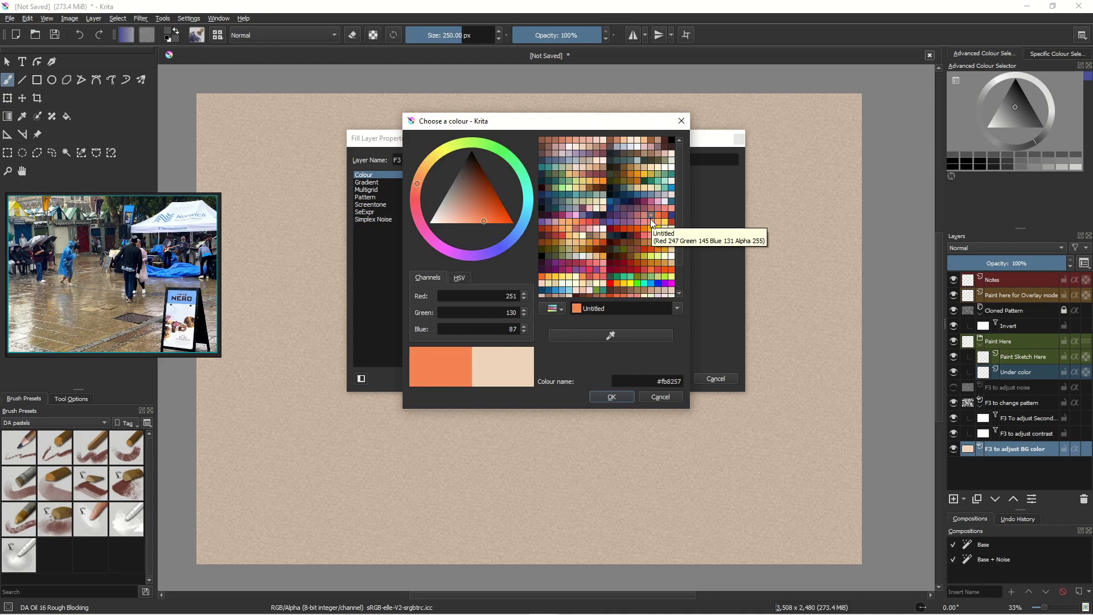
{"action": "left_click", "coordinate": [644, 214]}
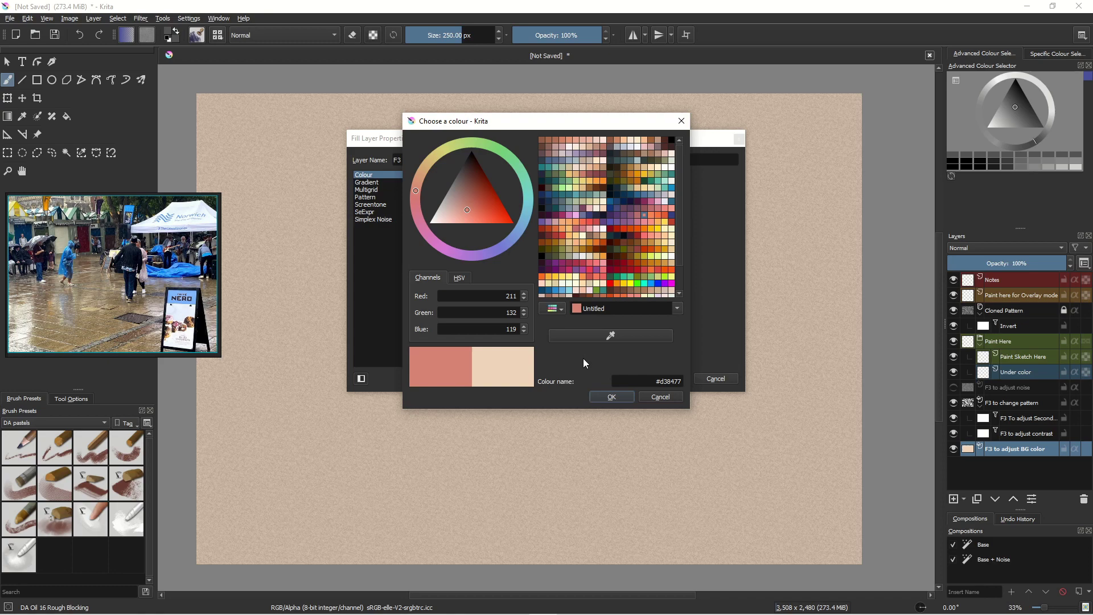
{"action": "left_click", "coordinate": [611, 397]}
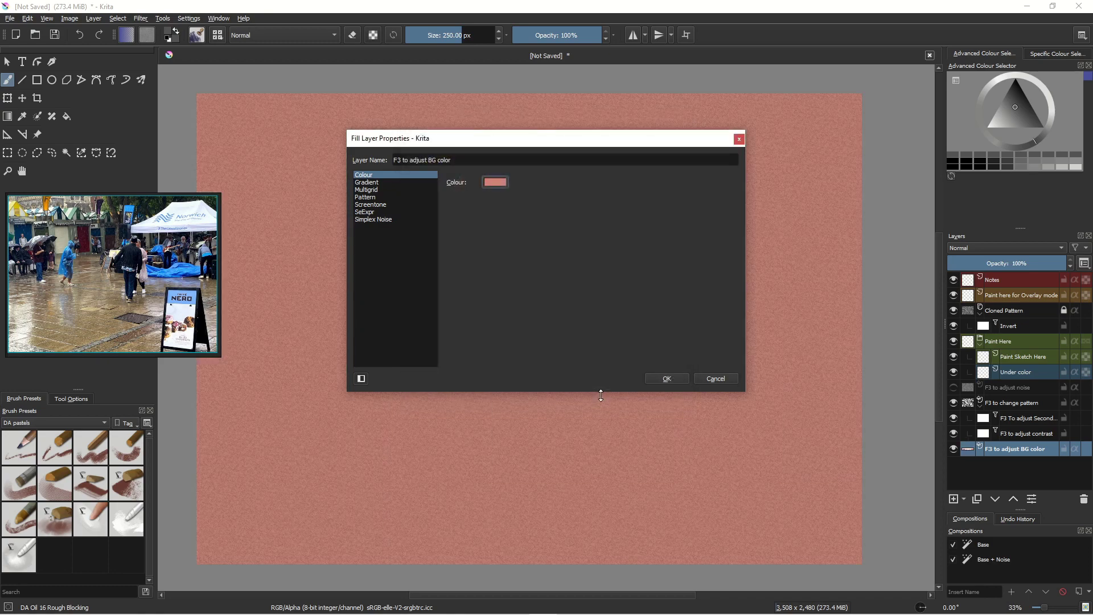
{"action": "left_click", "coordinate": [660, 382]}
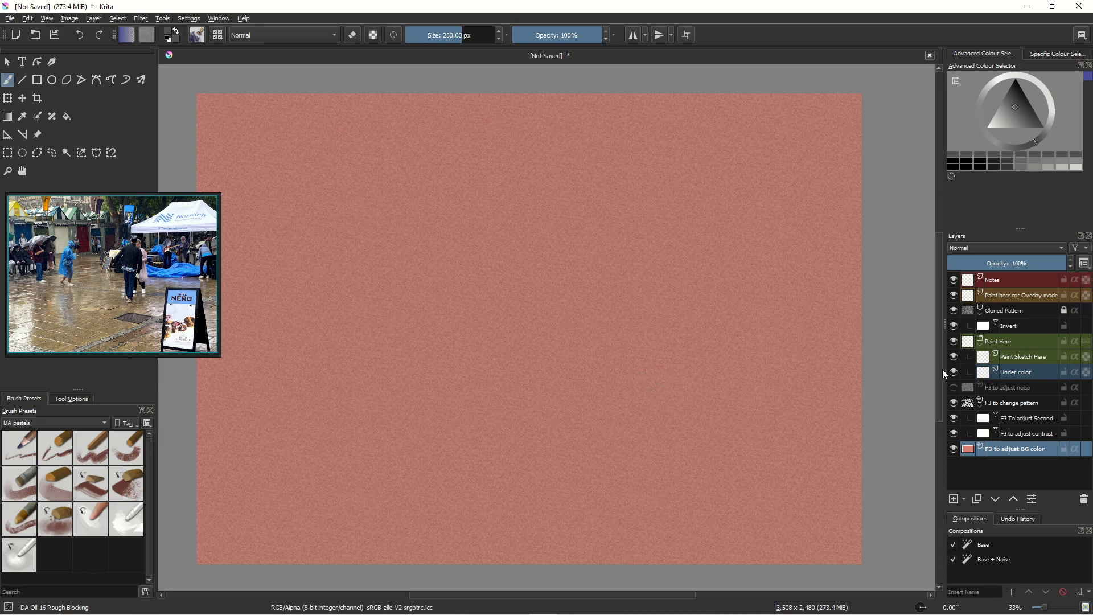
Make the "Under color" layer inside the "Paint Here" group the active painting layer
{"action": "left_click", "coordinate": [1010, 373]}
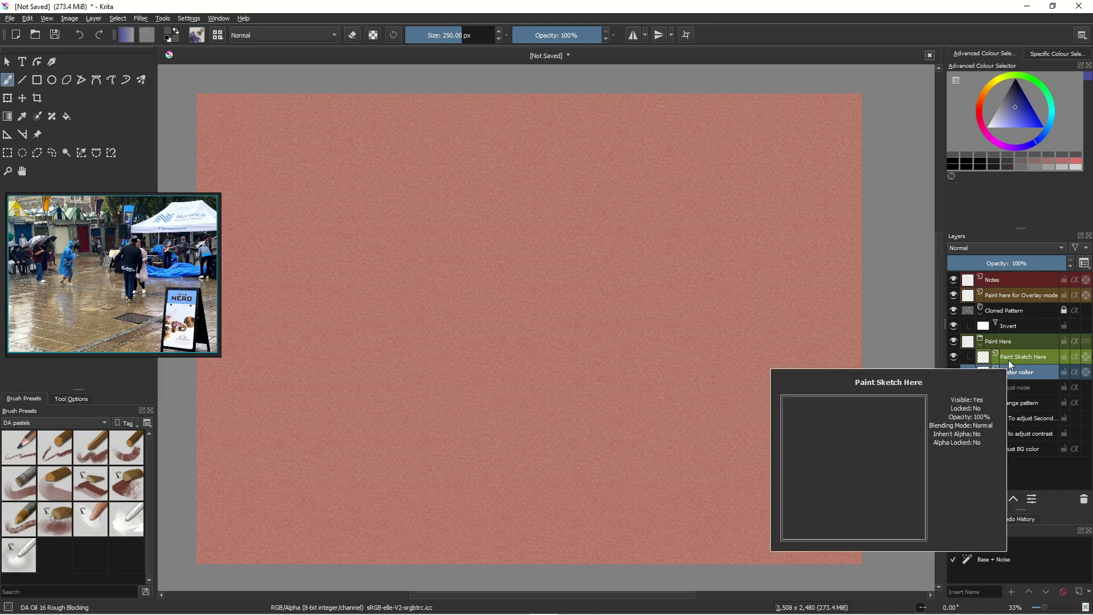
{"action": "left_click", "coordinate": [1009, 360], "text": "ctrl"}
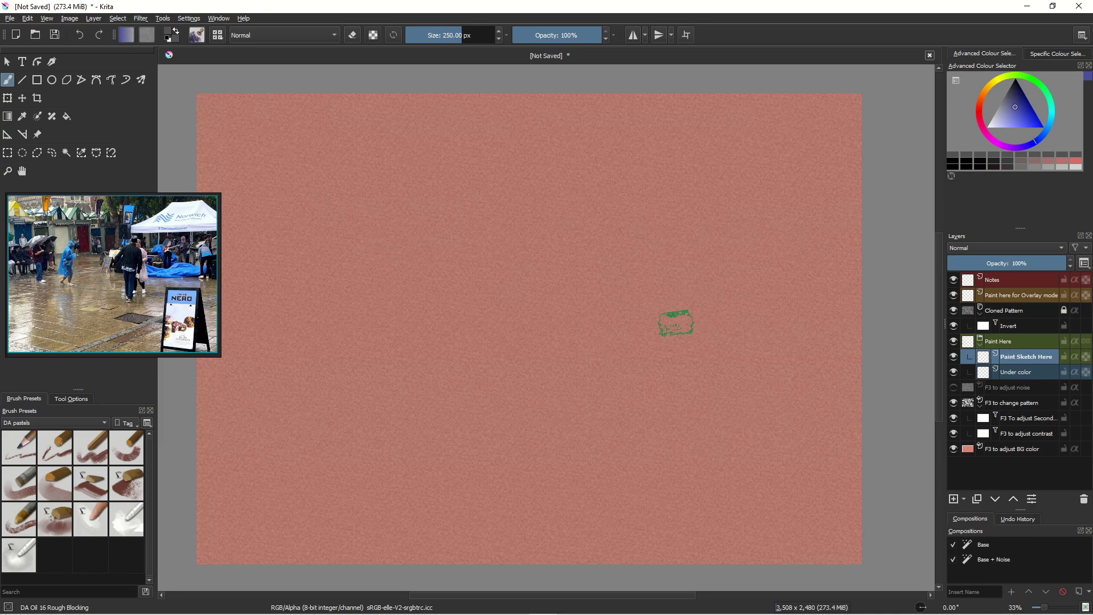
{"action": "left_click", "coordinate": [1006, 297]}
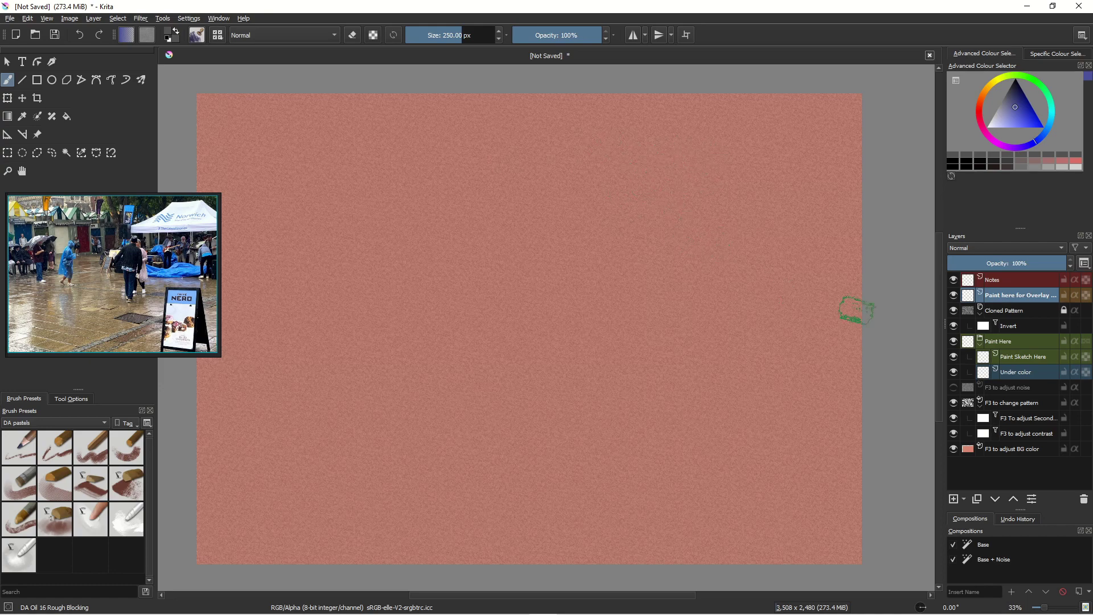
{"action": "left_click", "coordinate": [1016, 371]}
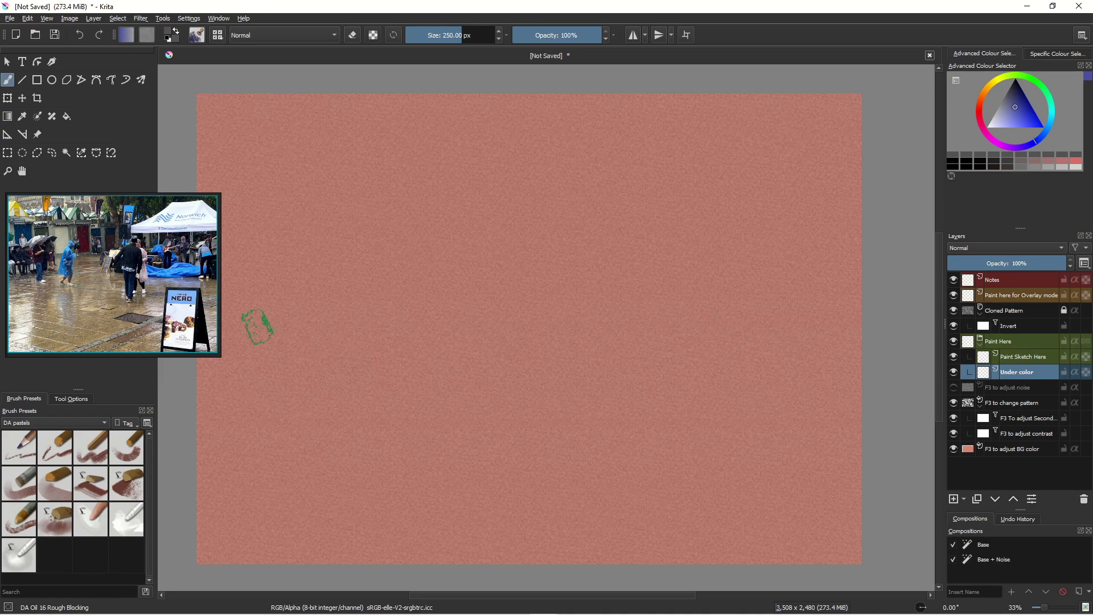
Reduce the reference window further and fit the street photo inside its smaller frame
{"action": "left_click_drag", "start_coordinate": [219, 354], "coordinate": [189, 333]}
{"action": "left_click_drag", "start_coordinate": [127, 299], "coordinate": [115, 285]}
{"action": "scroll", "coordinate": [124, 298], "scroll_direction": "down", "scroll_amount": 2}
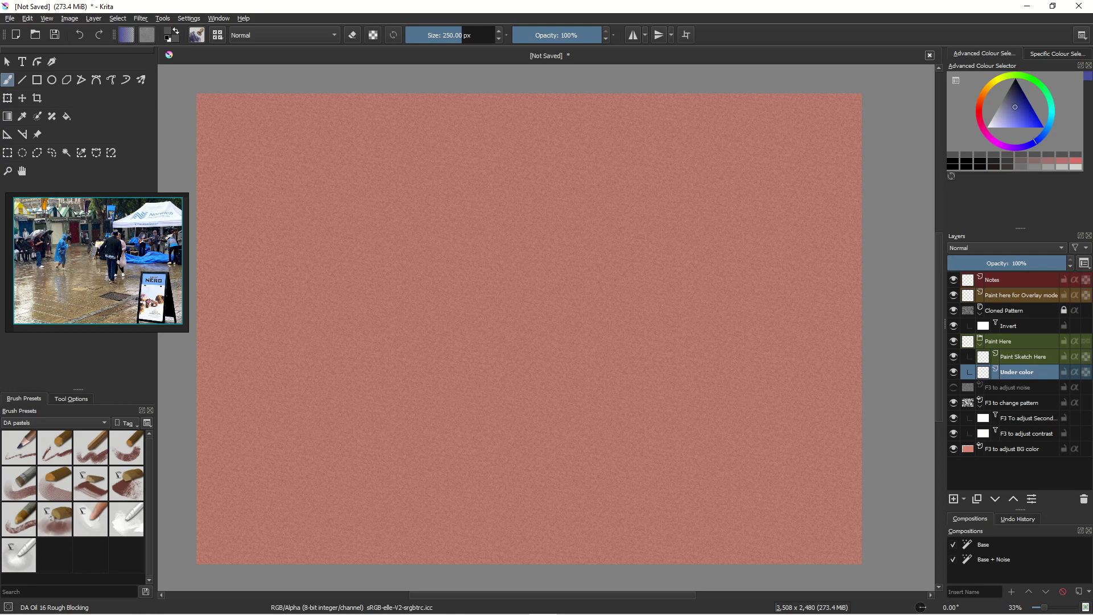
Block in the background foliage along the canvas's upper-right edge in dark teal with the 200 px DA Pastel 06 Block brush
{"action": "mouse_move", "coordinate": [1042, 342]}
{"action": "left_click", "coordinate": [49, 484]}
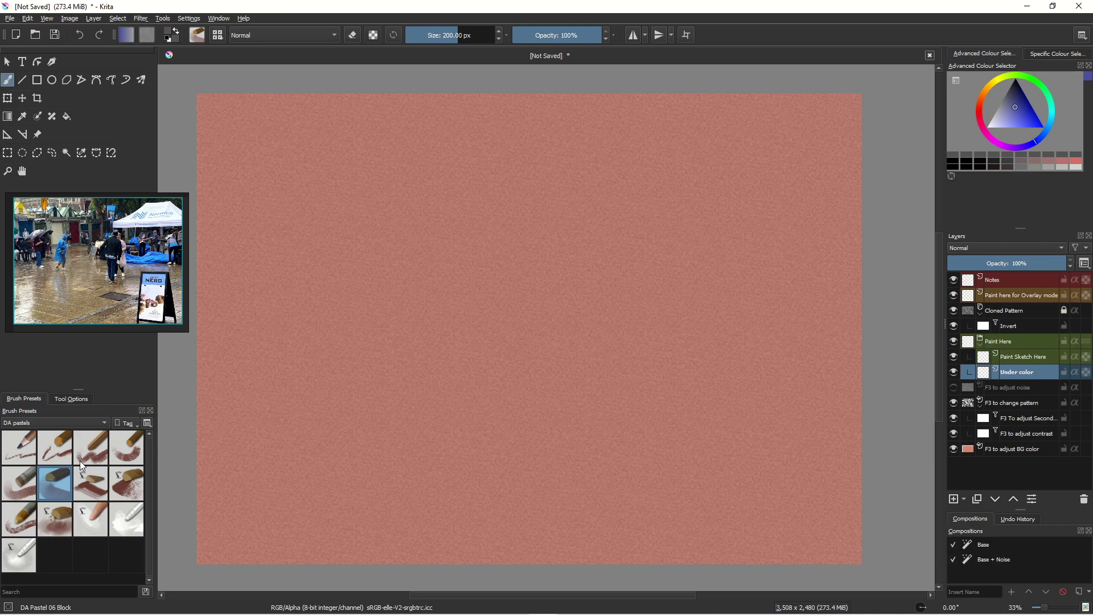
{"action": "left_click", "coordinate": [1026, 116]}
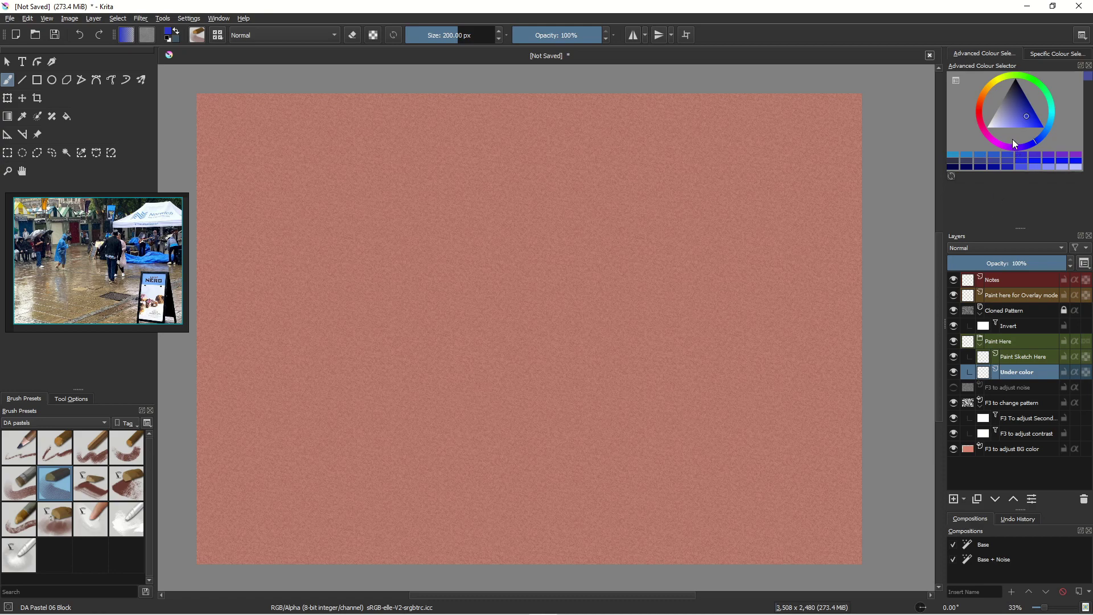
{"action": "left_click", "coordinate": [1054, 108]}
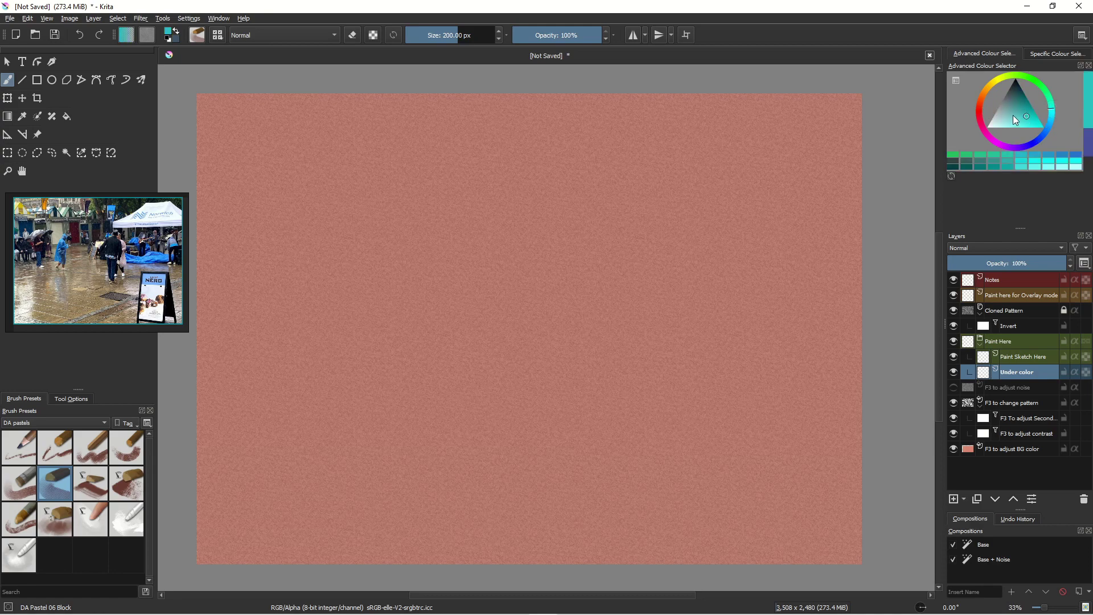
{"action": "left_click", "coordinate": [1014, 98]}
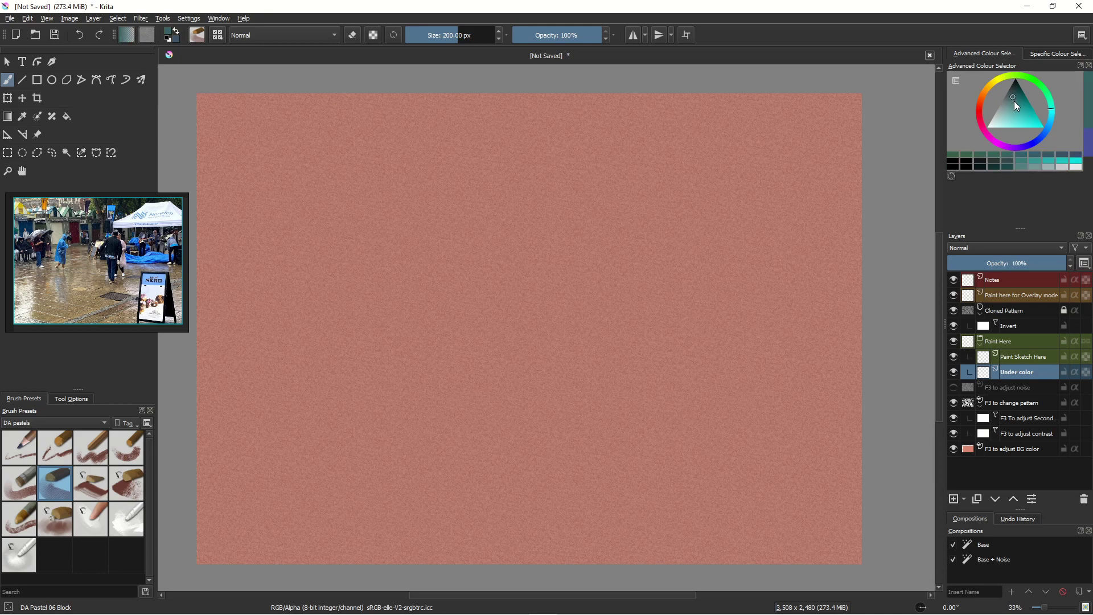
{"action": "left_click", "coordinate": [1014, 98]}
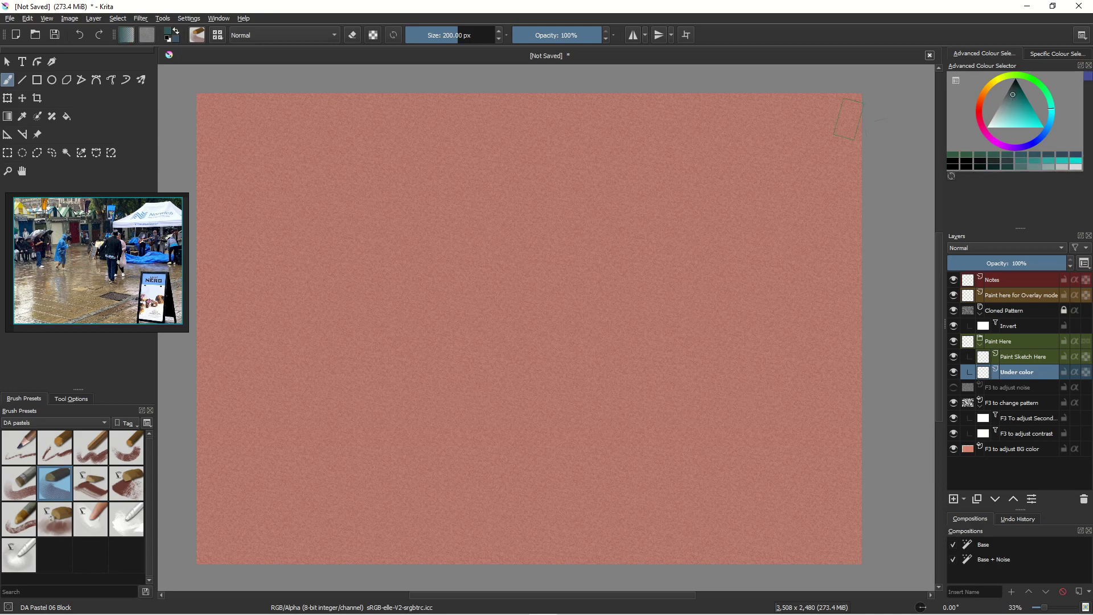
{"action": "mouse_move", "coordinate": [821, 112]}
{"action": "left_mouse_down"}
{"action": "mouse_move", "coordinate": [772, 107]}
{"action": "mouse_move", "coordinate": [860, 104]}
{"action": "mouse_move", "coordinate": [679, 108]}
{"action": "mouse_move", "coordinate": [822, 121]}
{"action": "mouse_move", "coordinate": [834, 112]}
{"action": "mouse_move", "coordinate": [817, 113]}
{"action": "mouse_move", "coordinate": [805, 81]}
{"action": "mouse_move", "coordinate": [817, 128]}
{"action": "mouse_move", "coordinate": [836, 148]}
{"action": "mouse_move", "coordinate": [840, 102]}
{"action": "mouse_move", "coordinate": [853, 142]}
{"action": "mouse_move", "coordinate": [880, 154]}
{"action": "mouse_move", "coordinate": [825, 90]}
{"action": "mouse_move", "coordinate": [870, 105]}
{"action": "mouse_move", "coordinate": [651, 97]}
{"action": "mouse_move", "coordinate": [685, 95]}
{"action": "mouse_move", "coordinate": [651, 147]}
{"action": "left_mouse_up"}
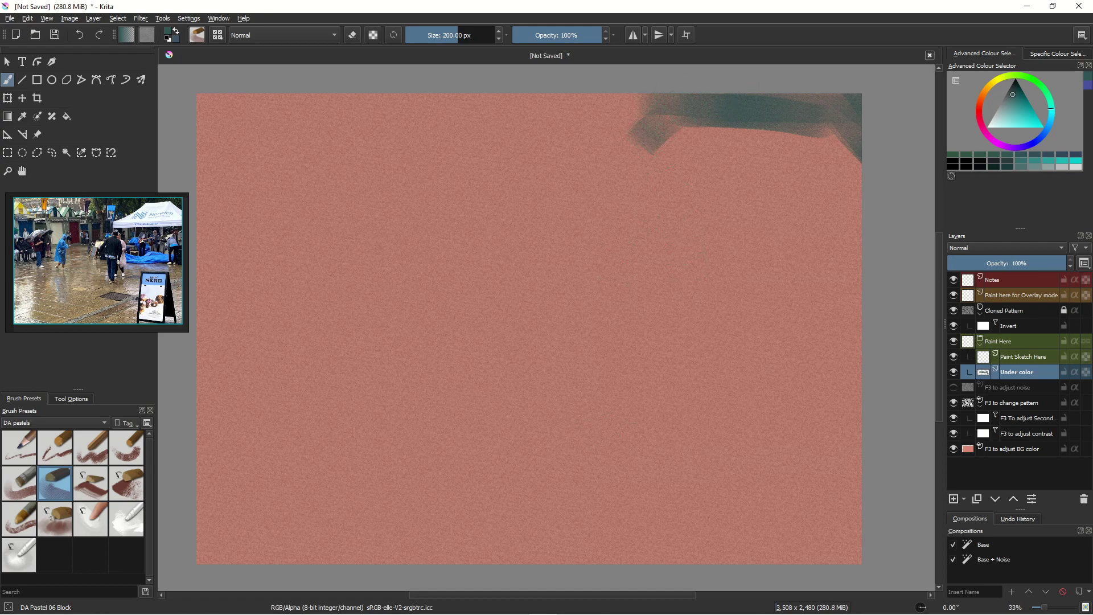
{"action": "left_click_drag", "start_coordinate": [637, 118], "coordinate": [559, 186]}
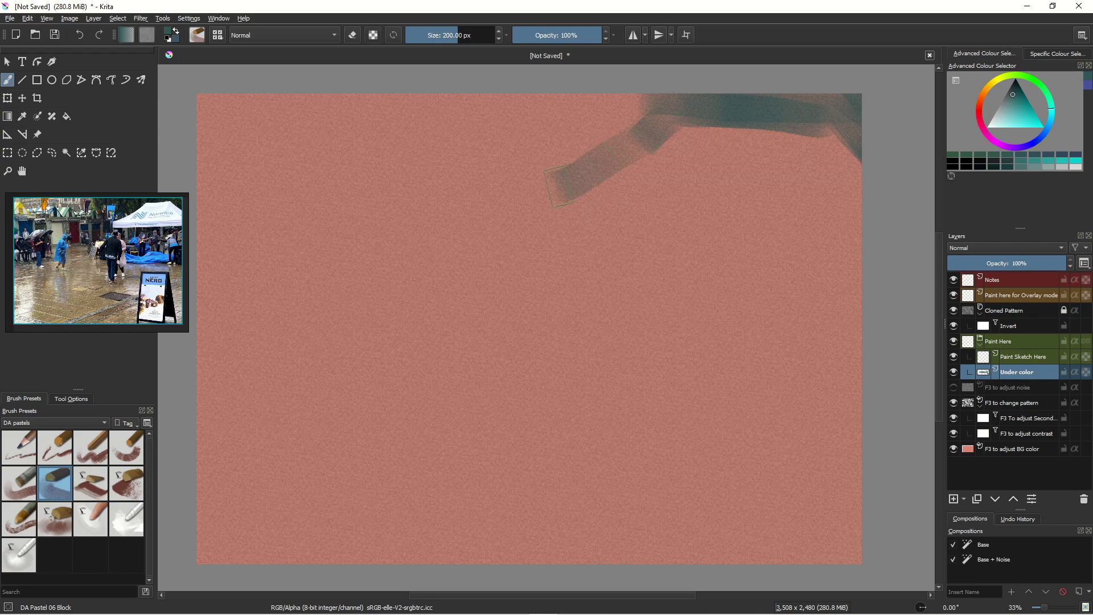
{"action": "mouse_move", "coordinate": [663, 112]}
{"action": "left_mouse_down"}
{"action": "mouse_move", "coordinate": [579, 199]}
{"action": "mouse_move", "coordinate": [626, 165]}
{"action": "mouse_move", "coordinate": [575, 196]}
{"action": "left_mouse_up"}
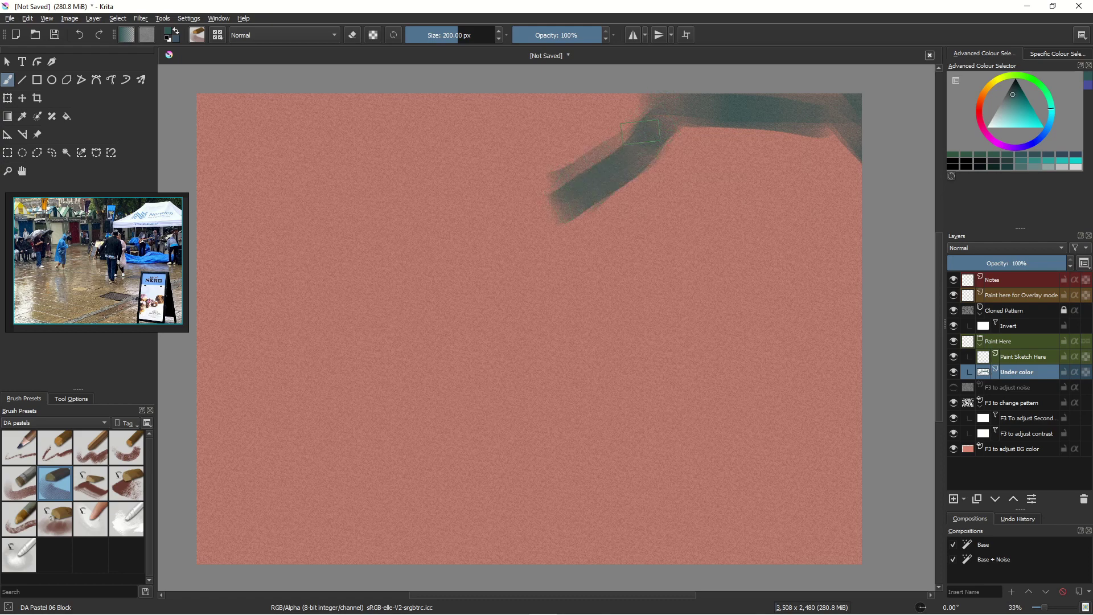
{"action": "mouse_move", "coordinate": [641, 131]}
{"action": "left_mouse_down"}
{"action": "mouse_move", "coordinate": [570, 100]}
{"action": "mouse_move", "coordinate": [604, 129]}
{"action": "left_mouse_up"}
Layer broad strokes of a darker teal over the foliage, extending it toward the upper middle of the canvas
{"action": "left_click", "coordinate": [1016, 85]}
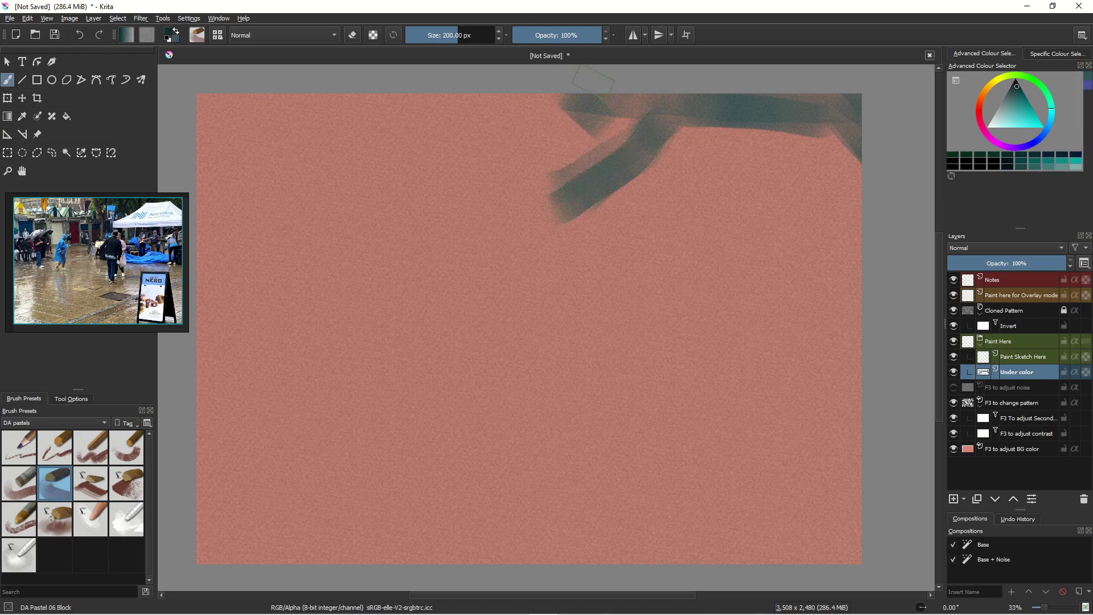
{"action": "mouse_move", "coordinate": [598, 85]}
{"action": "left_mouse_down"}
{"action": "mouse_move", "coordinate": [569, 87]}
{"action": "mouse_move", "coordinate": [534, 134]}
{"action": "mouse_move", "coordinate": [550, 166]}
{"action": "left_mouse_up"}
{"action": "left_click_drag", "start_coordinate": [652, 94], "coordinate": [610, 157]}
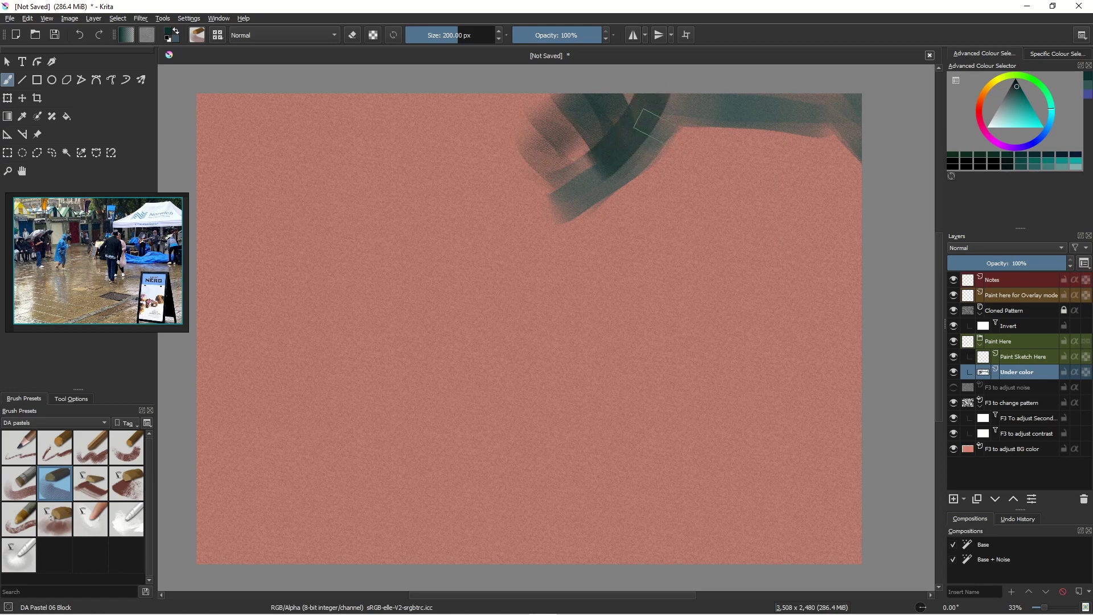
{"action": "mouse_move", "coordinate": [646, 122]}
{"action": "left_mouse_down"}
{"action": "mouse_move", "coordinate": [664, 108]}
{"action": "mouse_move", "coordinate": [819, 102]}
{"action": "mouse_move", "coordinate": [721, 104]}
{"action": "mouse_move", "coordinate": [790, 91]}
{"action": "mouse_move", "coordinate": [874, 122]}
{"action": "left_mouse_up"}
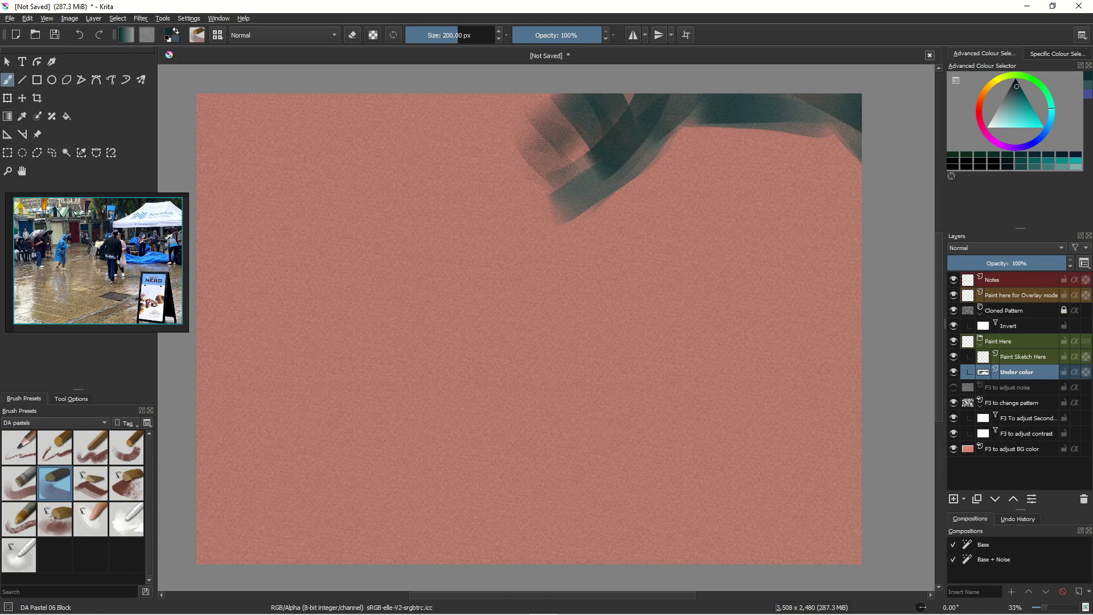
Roughen the foliage's lower edges around the tent shape with the DA Pastel 08 Impact brush at 100 px
{"action": "left_click", "coordinate": [127, 489]}
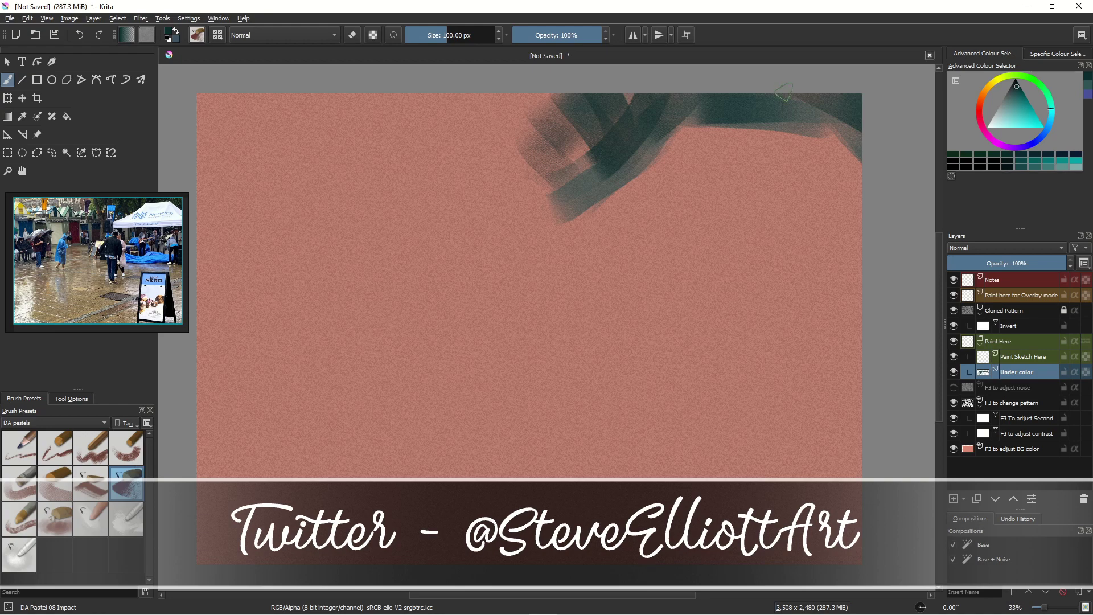
{"action": "mouse_move", "coordinate": [783, 105]}
{"action": "left_mouse_down"}
{"action": "mouse_move", "coordinate": [848, 123]}
{"action": "mouse_move", "coordinate": [832, 118]}
{"action": "mouse_move", "coordinate": [902, 199]}
{"action": "left_mouse_up"}
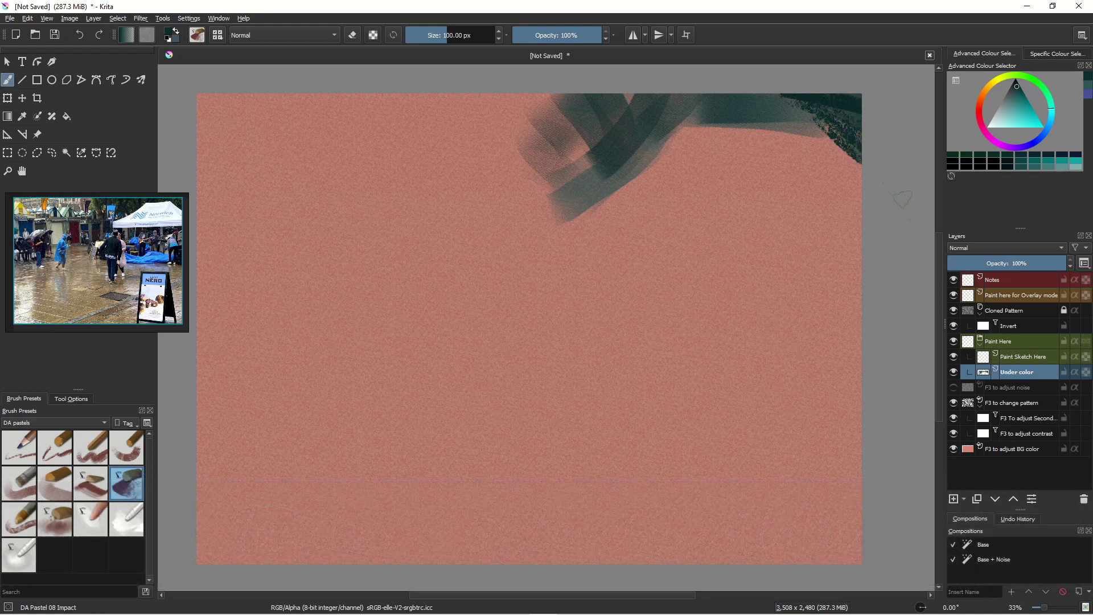
{"action": "mouse_move", "coordinate": [711, 108]}
{"action": "left_mouse_down"}
{"action": "mouse_move", "coordinate": [799, 106]}
{"action": "mouse_move", "coordinate": [739, 118]}
{"action": "mouse_move", "coordinate": [800, 123]}
{"action": "mouse_move", "coordinate": [780, 123]}
{"action": "mouse_move", "coordinate": [812, 103]}
{"action": "mouse_move", "coordinate": [714, 89]}
{"action": "mouse_move", "coordinate": [722, 134]}
{"action": "mouse_move", "coordinate": [630, 139]}
{"action": "mouse_move", "coordinate": [622, 120]}
{"action": "mouse_move", "coordinate": [742, 109]}
{"action": "mouse_move", "coordinate": [642, 105]}
{"action": "mouse_move", "coordinate": [566, 168]}
{"action": "mouse_move", "coordinate": [654, 286]}
{"action": "mouse_move", "coordinate": [563, 319]}
{"action": "mouse_move", "coordinate": [582, 145]}
{"action": "mouse_move", "coordinate": [604, 119]}
{"action": "mouse_move", "coordinate": [672, 96]}
{"action": "mouse_move", "coordinate": [564, 188]}
{"action": "left_mouse_up"}
Enlarge the DA Pastel 08 Impact brush to 281 px
{"action": "key", "text": "bracketright"}
{"action": "key", "text": "bracketright"}
{"action": "key", "text": "bracketright"}
{"action": "key", "text": "bracketright"}
{"action": "key", "text": "bracketright"}
{"action": "key", "text": "bracketright"}
{"action": "key", "text": "bracketright"}
{"action": "key", "text": "bracketright"}
{"action": "key", "text": "bracketright"}
{"action": "key", "text": "bracketright"}
{"action": "key", "text": "bracketright"}
{"action": "key", "text": "bracketright"}
{"action": "key", "text": "bracketright"}
{"action": "key", "text": "bracketright"}
{"action": "key", "text": "bracketright"}
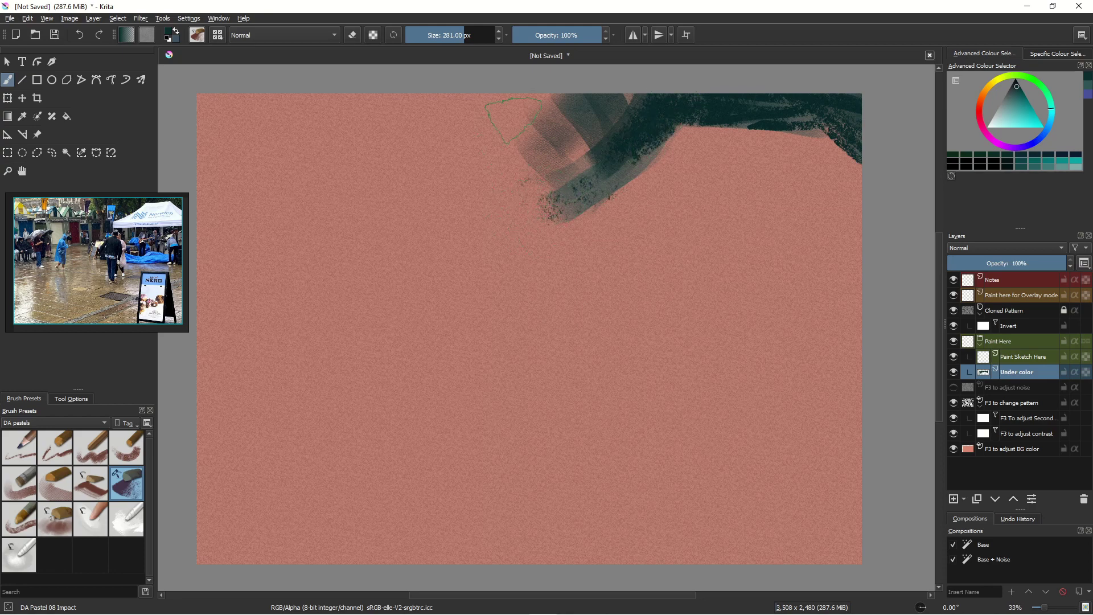
Extend the dark teal foliage along the top edge to the canvas's upper middle and down into a rough trunk beside the tent shape
{"action": "mouse_move", "coordinate": [518, 103]}
{"action": "left_mouse_down"}
{"action": "mouse_move", "coordinate": [539, 122]}
{"action": "mouse_move", "coordinate": [501, 108]}
{"action": "mouse_move", "coordinate": [490, 143]}
{"action": "mouse_move", "coordinate": [510, 194]}
{"action": "mouse_move", "coordinate": [459, 106]}
{"action": "mouse_move", "coordinate": [593, 100]}
{"action": "mouse_move", "coordinate": [499, 111]}
{"action": "mouse_move", "coordinate": [590, 131]}
{"action": "mouse_move", "coordinate": [490, 157]}
{"action": "mouse_move", "coordinate": [507, 163]}
{"action": "mouse_move", "coordinate": [485, 125]}
{"action": "mouse_move", "coordinate": [502, 134]}
{"action": "mouse_move", "coordinate": [609, 99]}
{"action": "left_mouse_up"}
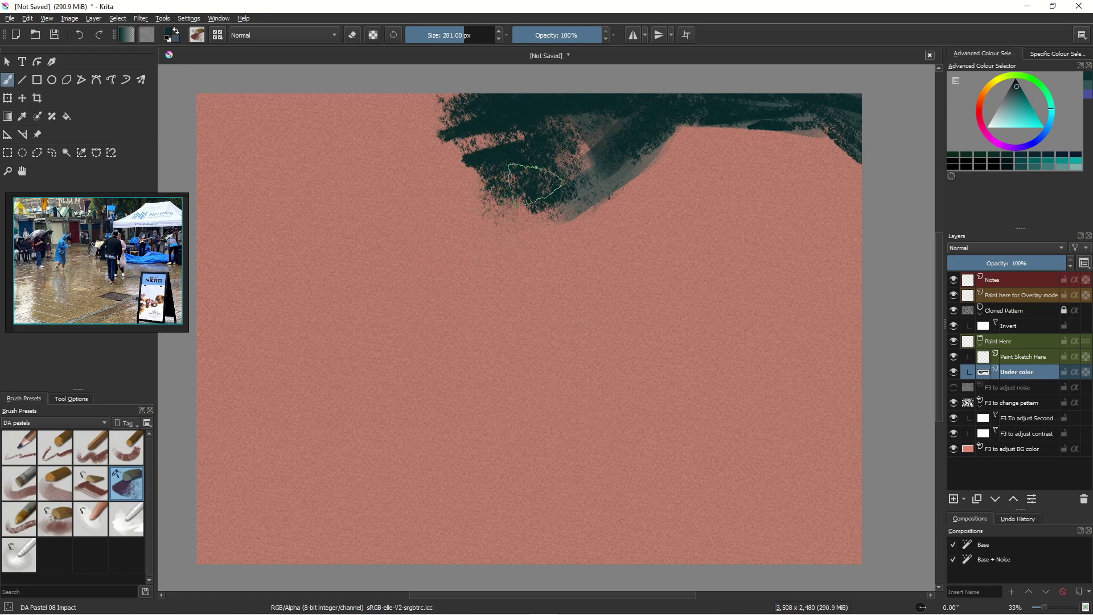
{"action": "mouse_move", "coordinate": [536, 182]}
{"action": "left_mouse_down"}
{"action": "mouse_move", "coordinate": [543, 273]}
{"action": "mouse_move", "coordinate": [561, 198]}
{"action": "mouse_move", "coordinate": [550, 275]}
{"action": "mouse_move", "coordinate": [541, 317]}
{"action": "mouse_move", "coordinate": [505, 302]}
{"action": "left_mouse_up"}
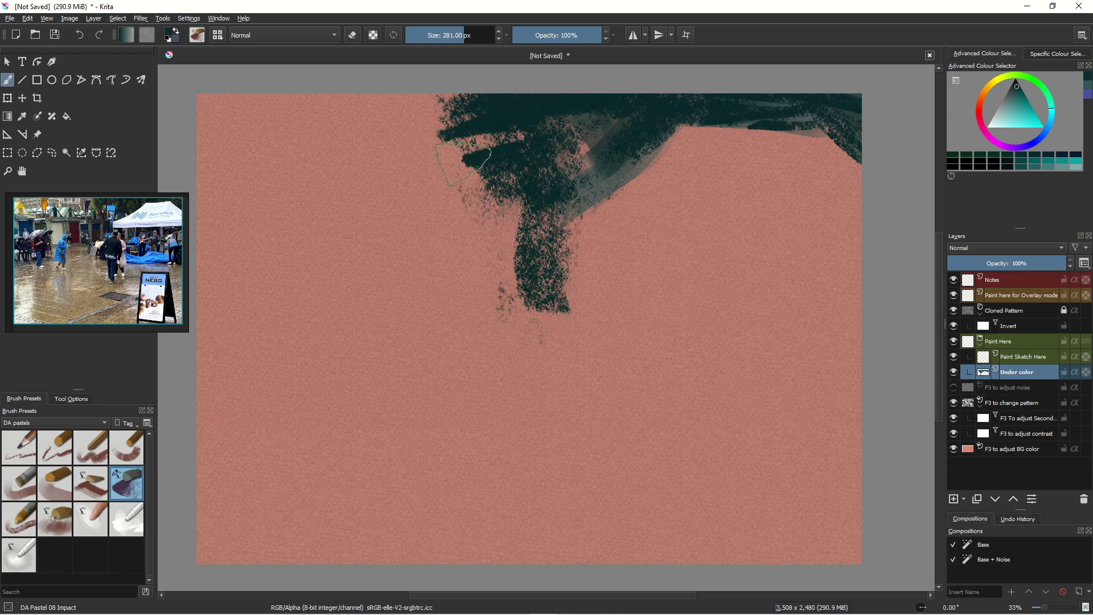
{"action": "mouse_move", "coordinate": [463, 164]}
{"action": "left_mouse_down"}
{"action": "mouse_move", "coordinate": [505, 289]}
{"action": "mouse_move", "coordinate": [473, 159]}
{"action": "mouse_move", "coordinate": [516, 203]}
{"action": "mouse_move", "coordinate": [411, 100]}
{"action": "mouse_move", "coordinate": [470, 131]}
{"action": "mouse_move", "coordinate": [456, 101]}
{"action": "left_mouse_up"}
Glaze dark blue over the foliage with the 100 px DA Pastel 05 Basic Blend brush, adding a short stroke beyond its left edge
{"action": "left_click", "coordinate": [14, 484]}
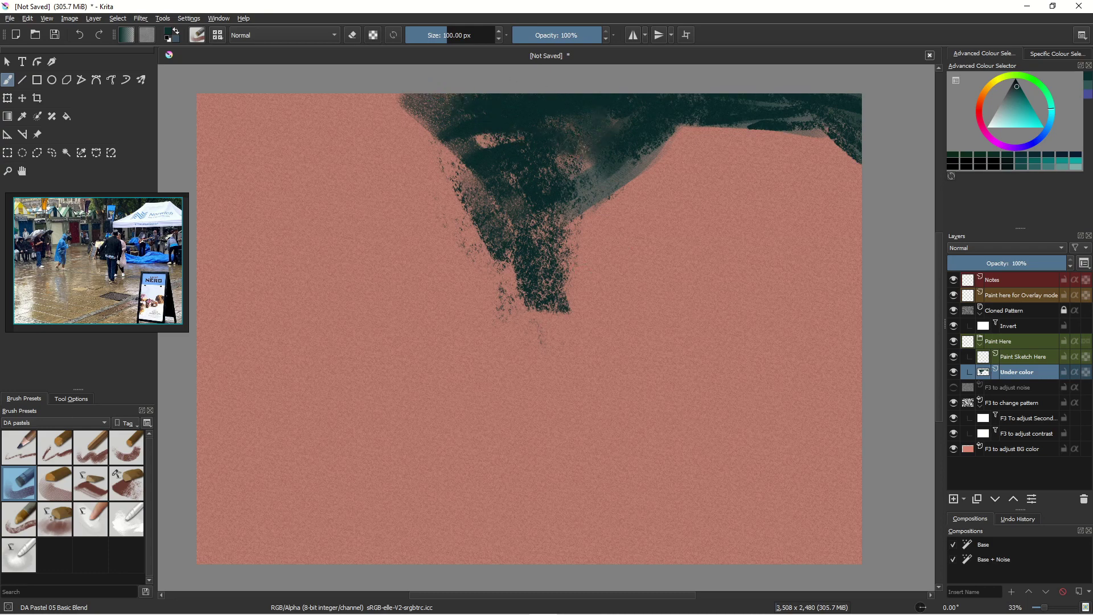
{"action": "left_click", "coordinate": [1043, 138]}
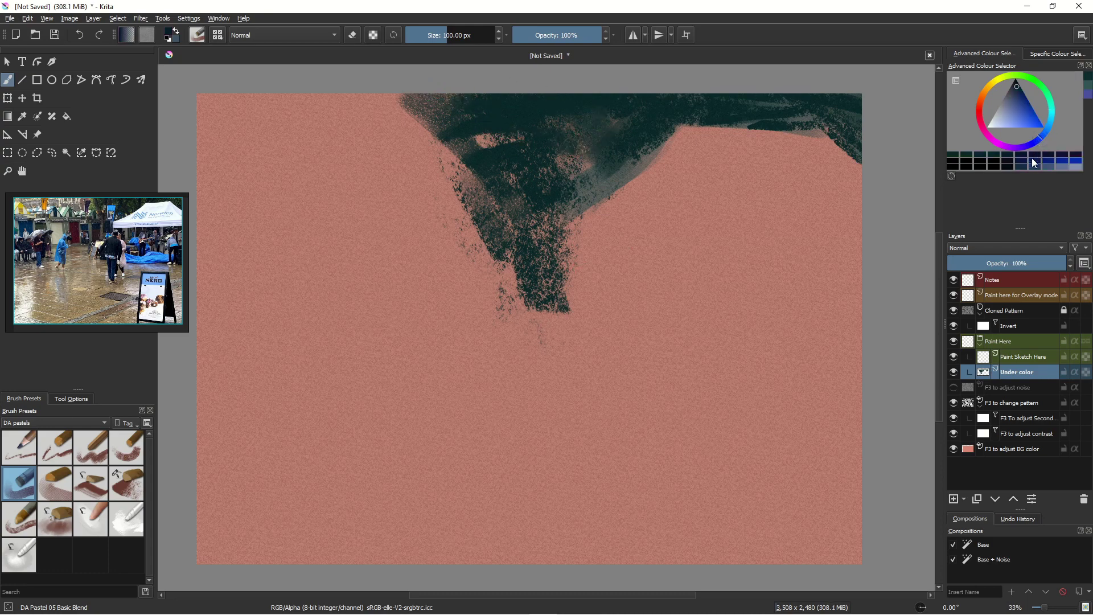
{"action": "left_click", "coordinate": [1017, 93]}
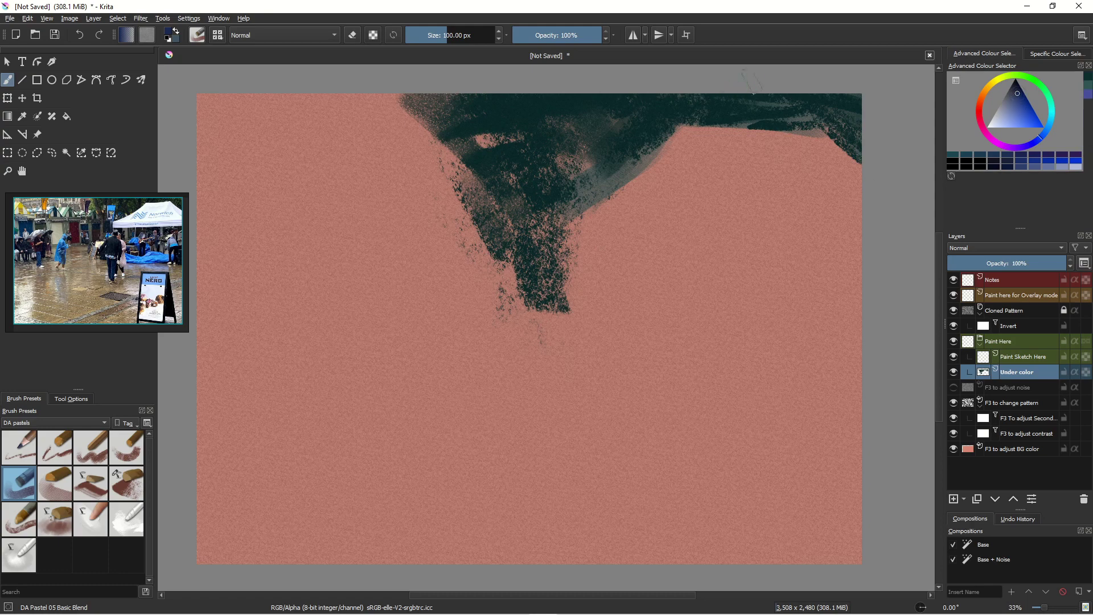
{"action": "mouse_move", "coordinate": [843, 128]}
{"action": "left_mouse_down"}
{"action": "mouse_move", "coordinate": [806, 101]}
{"action": "mouse_move", "coordinate": [592, 113]}
{"action": "mouse_move", "coordinate": [666, 97]}
{"action": "mouse_move", "coordinate": [631, 137]}
{"action": "mouse_move", "coordinate": [510, 224]}
{"action": "mouse_move", "coordinate": [537, 145]}
{"action": "mouse_move", "coordinate": [547, 162]}
{"action": "mouse_move", "coordinate": [573, 128]}
{"action": "mouse_move", "coordinate": [551, 205]}
{"action": "mouse_move", "coordinate": [612, 116]}
{"action": "mouse_move", "coordinate": [542, 211]}
{"action": "mouse_move", "coordinate": [500, 116]}
{"action": "mouse_move", "coordinate": [453, 117]}
{"action": "mouse_move", "coordinate": [480, 153]}
{"action": "mouse_move", "coordinate": [454, 133]}
{"action": "mouse_move", "coordinate": [484, 192]}
{"action": "mouse_move", "coordinate": [499, 189]}
{"action": "mouse_move", "coordinate": [523, 274]}
{"action": "left_mouse_up"}
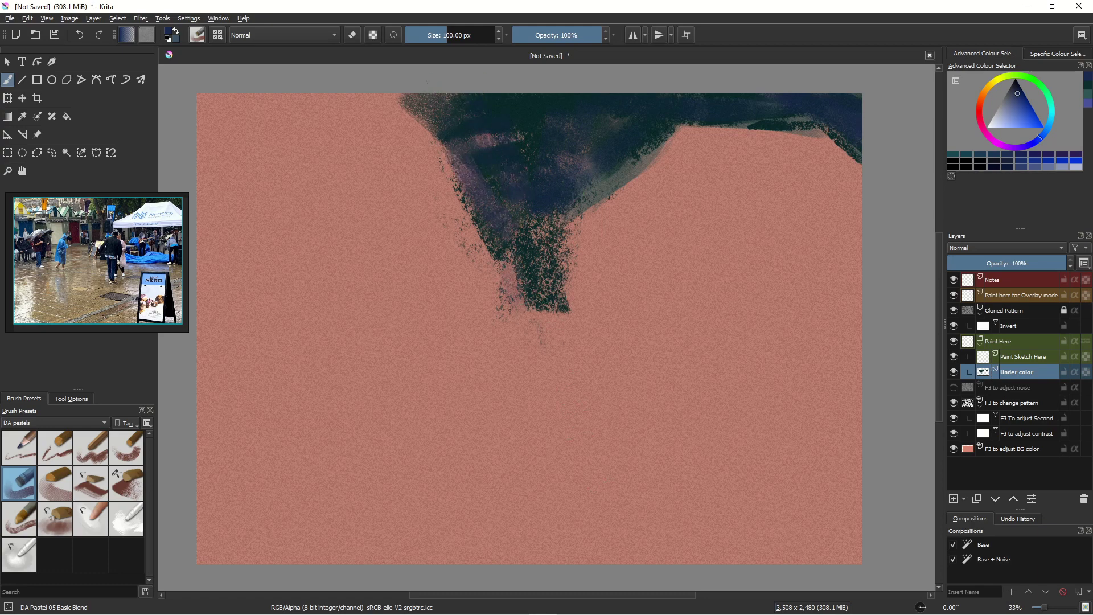
{"action": "left_click_drag", "start_coordinate": [399, 127], "coordinate": [420, 194]}
Paint reddish-brown strokes beside the foliage and across the canvas's upper-left area, enlarging the blend brush to 201 px
{"action": "left_click", "coordinate": [982, 108]}
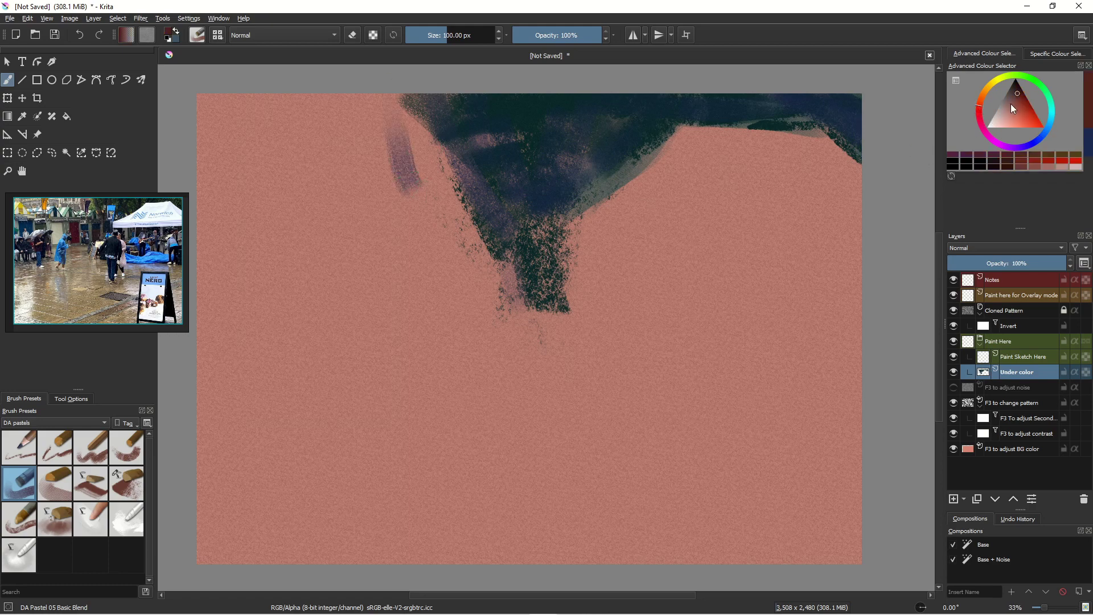
{"action": "mouse_move", "coordinate": [430, 101]}
{"action": "left_mouse_down"}
{"action": "mouse_move", "coordinate": [447, 207]}
{"action": "mouse_move", "coordinate": [405, 98]}
{"action": "mouse_move", "coordinate": [408, 132]}
{"action": "mouse_move", "coordinate": [387, 131]}
{"action": "mouse_move", "coordinate": [410, 159]}
{"action": "mouse_move", "coordinate": [375, 142]}
{"action": "mouse_move", "coordinate": [418, 180]}
{"action": "mouse_move", "coordinate": [472, 167]}
{"action": "mouse_move", "coordinate": [494, 222]}
{"action": "mouse_move", "coordinate": [477, 259]}
{"action": "mouse_move", "coordinate": [462, 113]}
{"action": "left_mouse_up"}
{"action": "key", "text": "bracketright"}
{"action": "key", "text": "bracketright"}
{"action": "key", "text": "bracketright"}
{"action": "left_click_drag", "start_coordinate": [210, 120], "coordinate": [359, 128]}
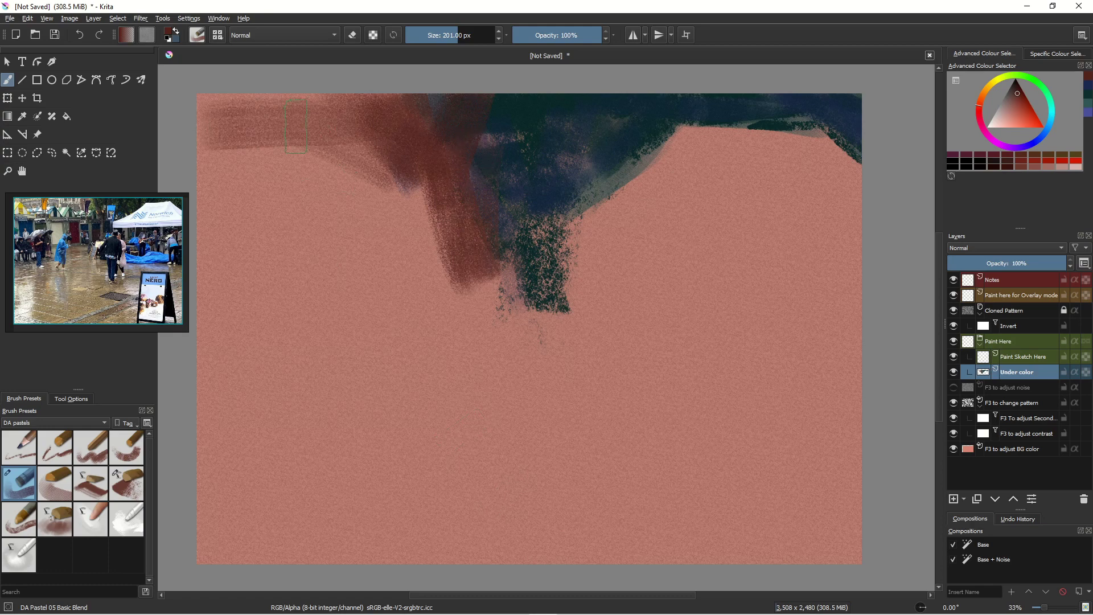
Cover the canvas's upper-left area with soft muted slate-blue strokes over the reddish brown
{"action": "left_click", "coordinate": [1045, 135]}
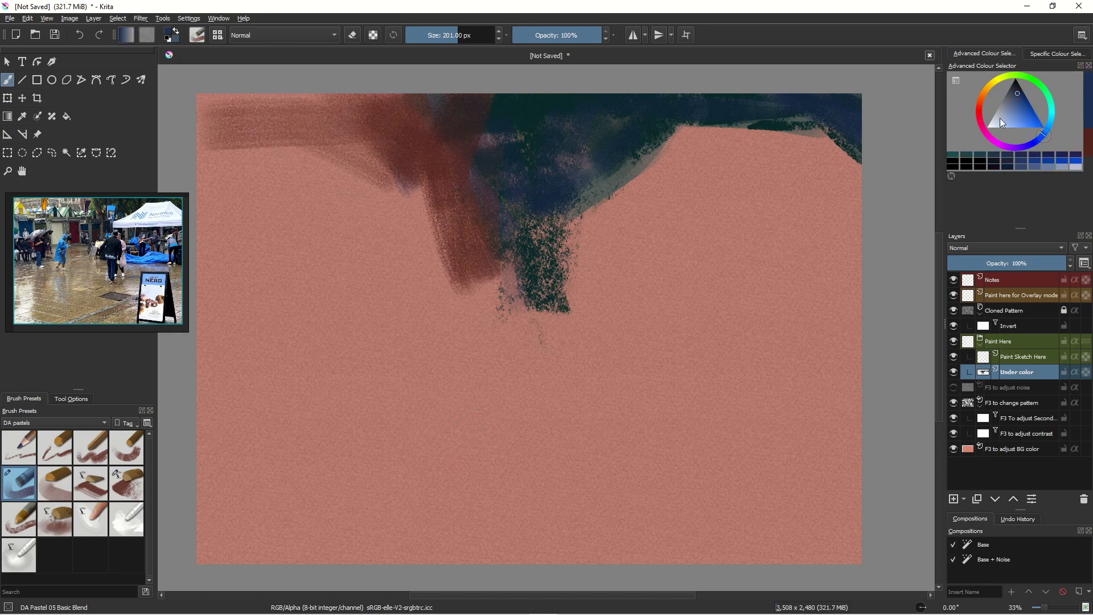
{"action": "left_click", "coordinate": [1009, 104]}
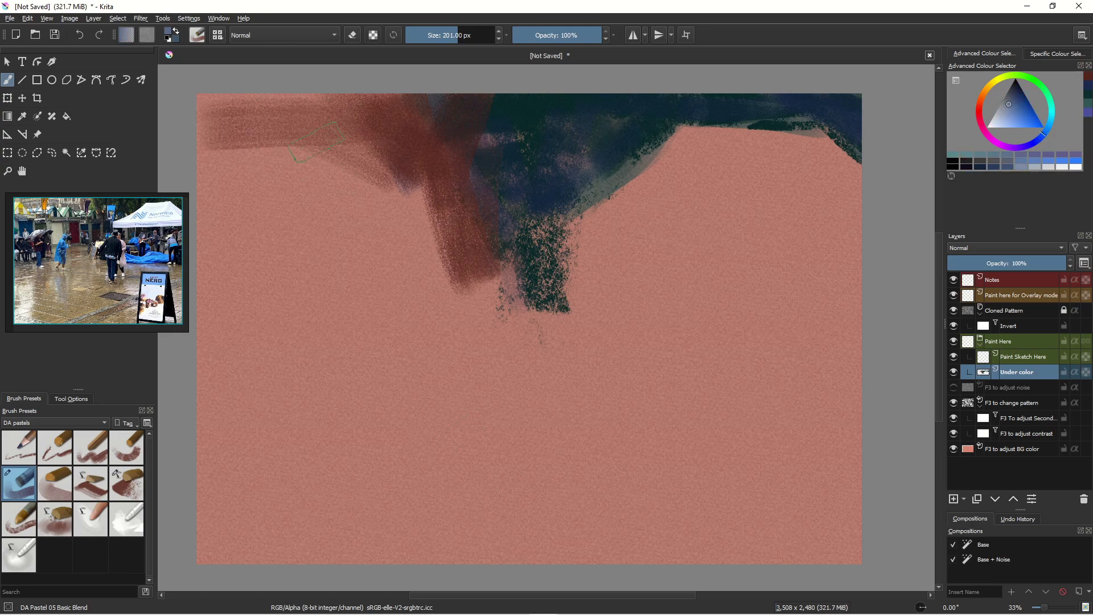
{"action": "left_click_drag", "start_coordinate": [319, 114], "coordinate": [199, 111]}
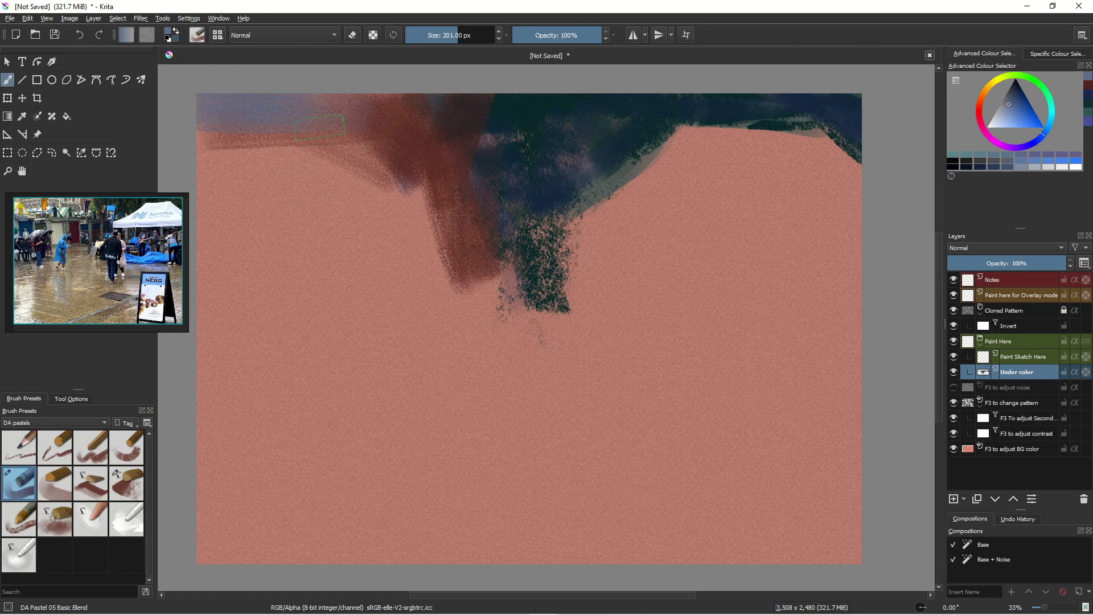
{"action": "mouse_move", "coordinate": [319, 127]}
{"action": "left_mouse_down"}
{"action": "mouse_move", "coordinate": [359, 182]}
{"action": "mouse_move", "coordinate": [407, 171]}
{"action": "mouse_move", "coordinate": [296, 176]}
{"action": "mouse_move", "coordinate": [219, 163]}
{"action": "mouse_move", "coordinate": [205, 191]}
{"action": "mouse_move", "coordinate": [382, 122]}
{"action": "mouse_move", "coordinate": [421, 171]}
{"action": "left_mouse_up"}
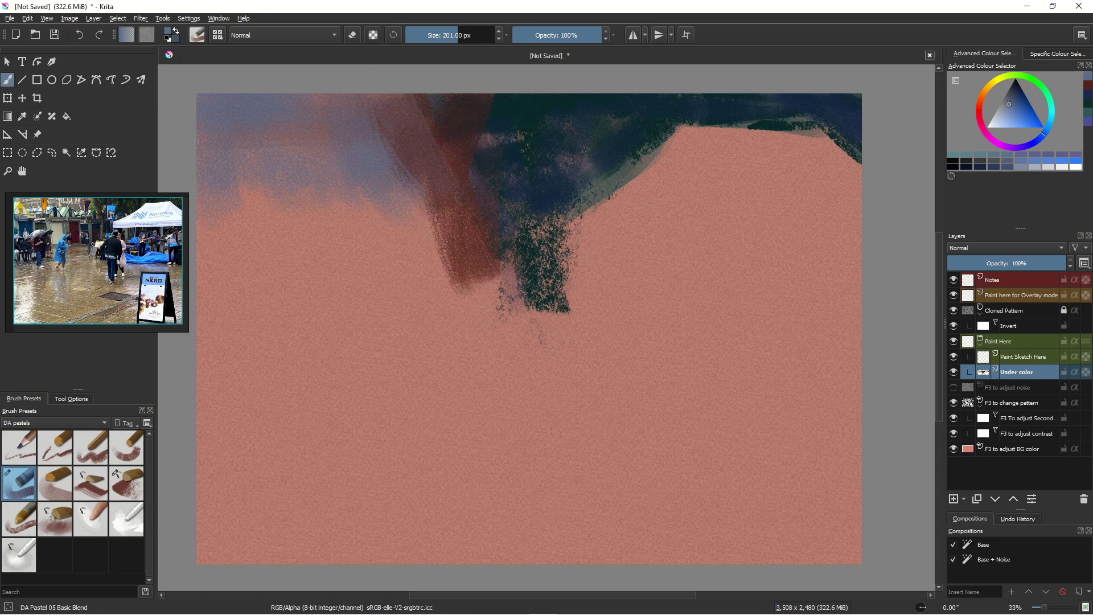
Enlarge the reference photo to examine the market scene closely and shrink it back to a small overlay
{"action": "mouse_move", "coordinate": [160, 327]}
{"action": "left_click_drag", "start_coordinate": [185, 330], "coordinate": [467, 538]}
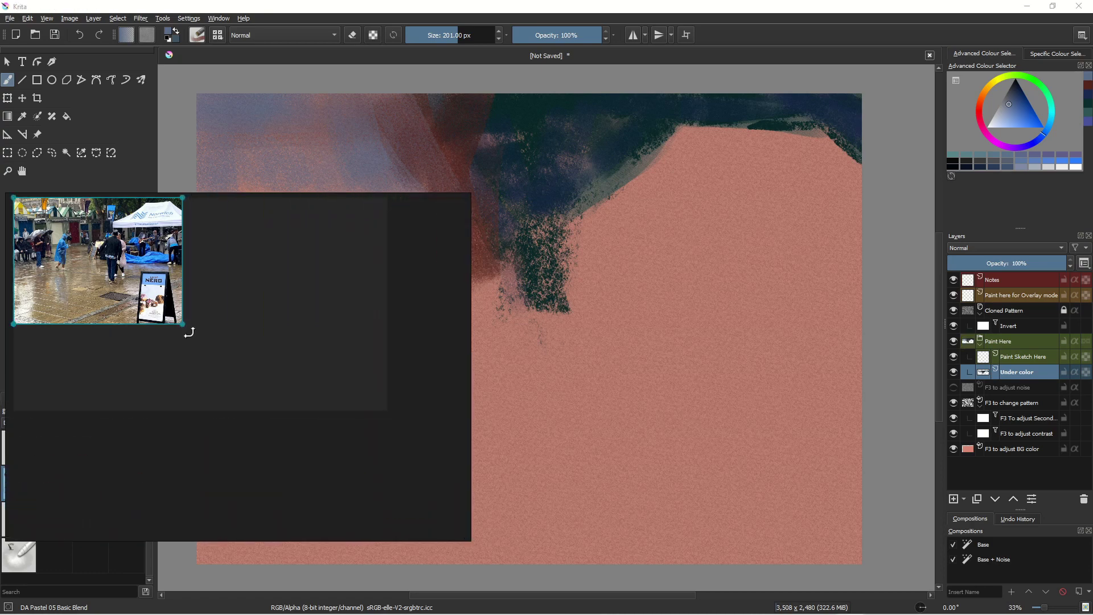
{"action": "left_click_drag", "start_coordinate": [182, 325], "coordinate": [432, 511]}
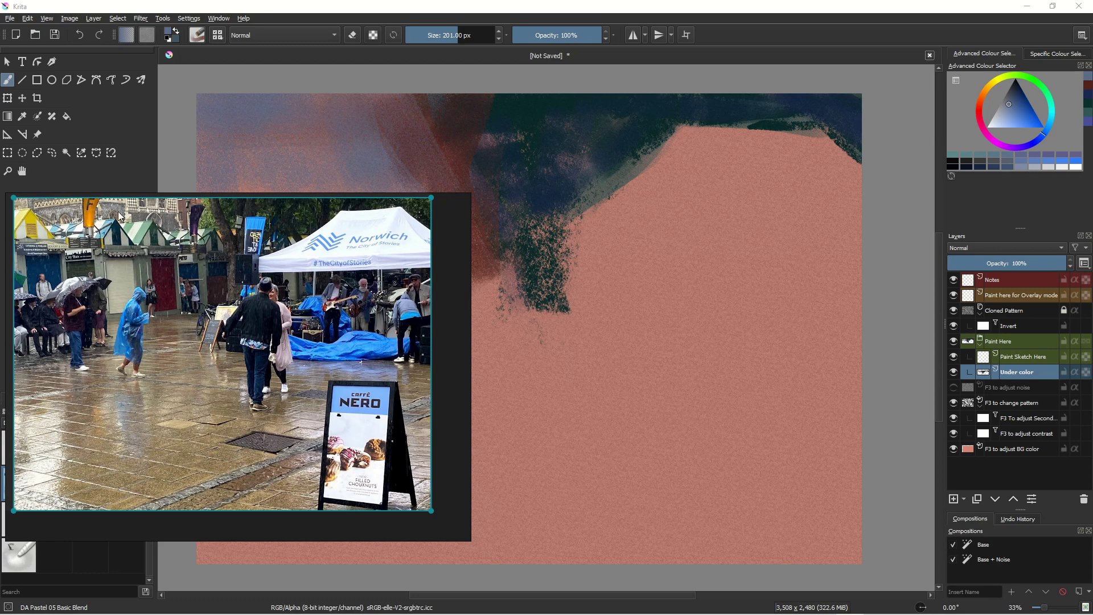
{"action": "left_click_drag", "start_coordinate": [430, 511], "coordinate": [163, 298]}
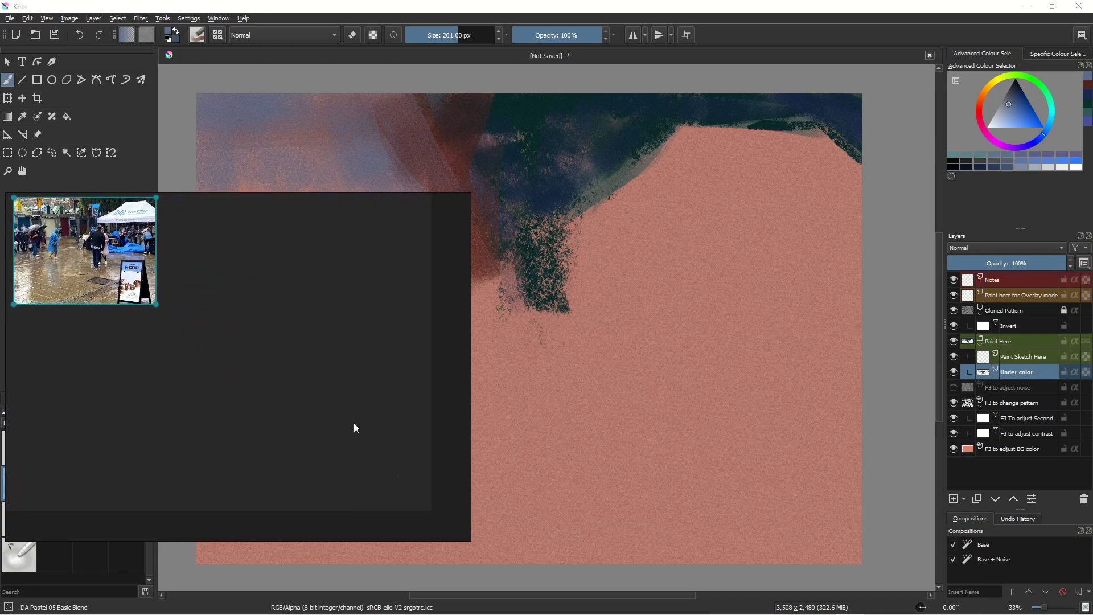
{"action": "left_click_drag", "start_coordinate": [471, 542], "coordinate": [461, 531]}
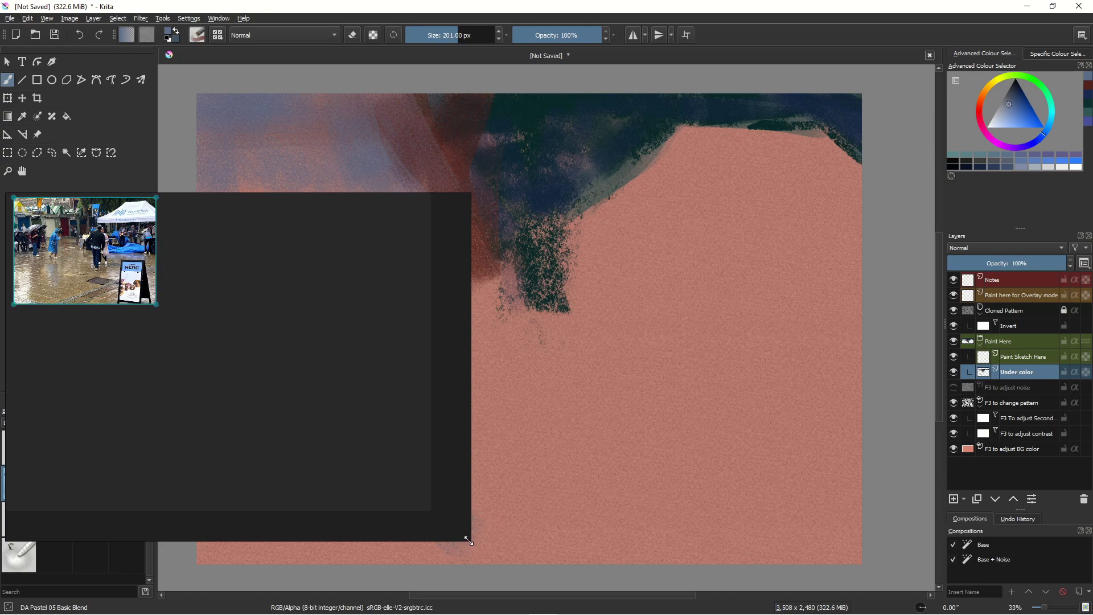
{"action": "left_click_drag", "start_coordinate": [468, 540], "coordinate": [181, 321]}
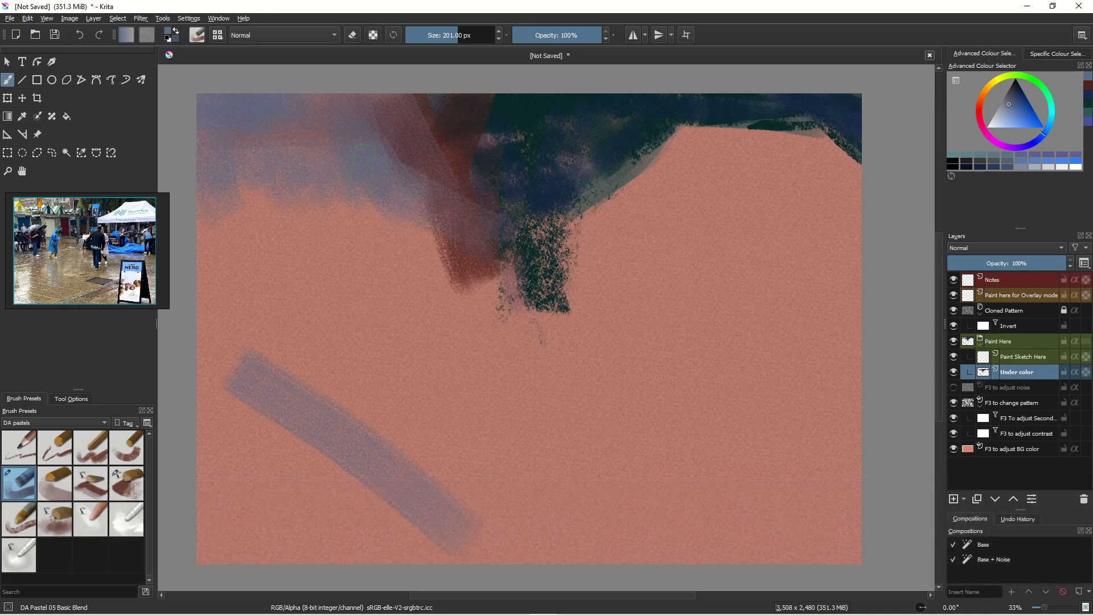
Brush muted slate blue over the reddish-brown and foliage area and along a horizontal band beneath the tent canopy
{"action": "mouse_move", "coordinate": [447, 189]}
{"action": "left_mouse_down"}
{"action": "mouse_move", "coordinate": [465, 117]}
{"action": "mouse_move", "coordinate": [484, 171]}
{"action": "mouse_move", "coordinate": [452, 110]}
{"action": "mouse_move", "coordinate": [559, 122]}
{"action": "mouse_move", "coordinate": [494, 234]}
{"action": "left_mouse_up"}
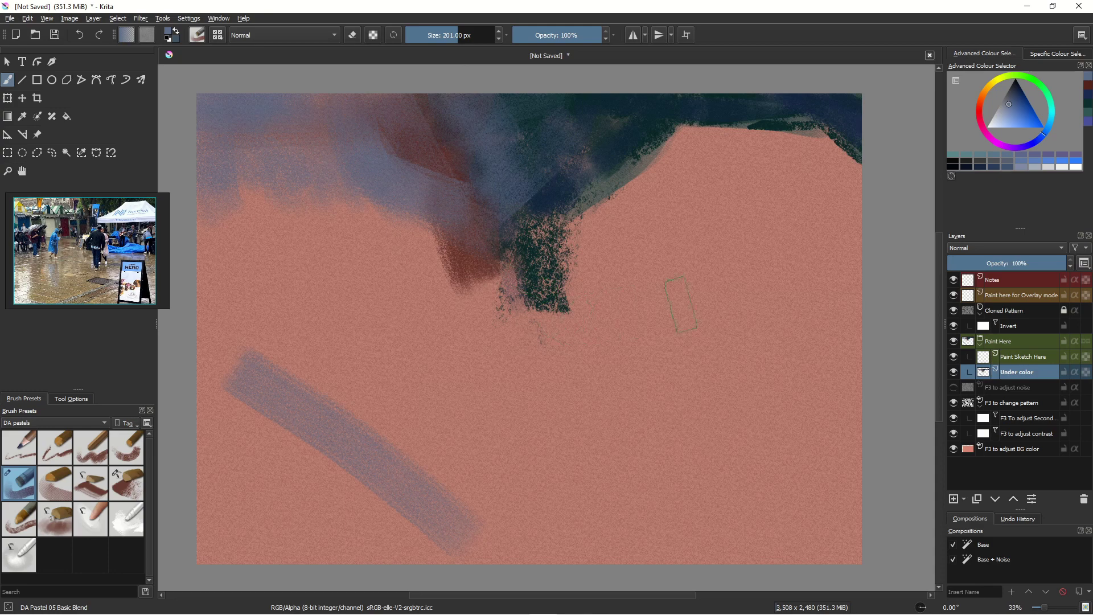
{"action": "mouse_move", "coordinate": [605, 271]}
{"action": "left_mouse_down"}
{"action": "mouse_move", "coordinate": [707, 270]}
{"action": "mouse_move", "coordinate": [556, 278]}
{"action": "mouse_move", "coordinate": [770, 279]}
{"action": "left_mouse_up"}
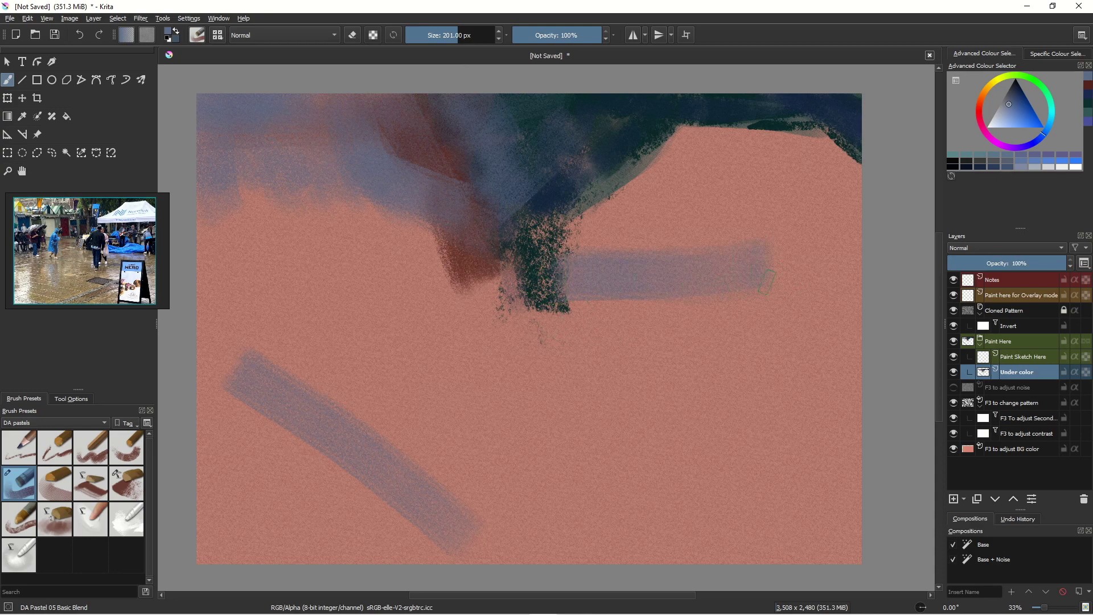
{"action": "mouse_move", "coordinate": [829, 321]}
{"action": "left_mouse_down"}
{"action": "mouse_move", "coordinate": [869, 299]}
{"action": "mouse_move", "coordinate": [871, 316]}
{"action": "mouse_move", "coordinate": [806, 264]}
{"action": "mouse_move", "coordinate": [868, 300]}
{"action": "mouse_move", "coordinate": [774, 285]}
{"action": "left_mouse_up"}
Block in the shadows beneath the tent canopy with very dark blue horizontal and vertical strokes
{"action": "left_click", "coordinate": [1015, 86]}
{"action": "mouse_move", "coordinate": [861, 268]}
{"action": "left_mouse_down"}
{"action": "mouse_move", "coordinate": [740, 272]}
{"action": "mouse_move", "coordinate": [758, 273]}
{"action": "mouse_move", "coordinate": [706, 256]}
{"action": "mouse_move", "coordinate": [631, 366]}
{"action": "left_mouse_up"}
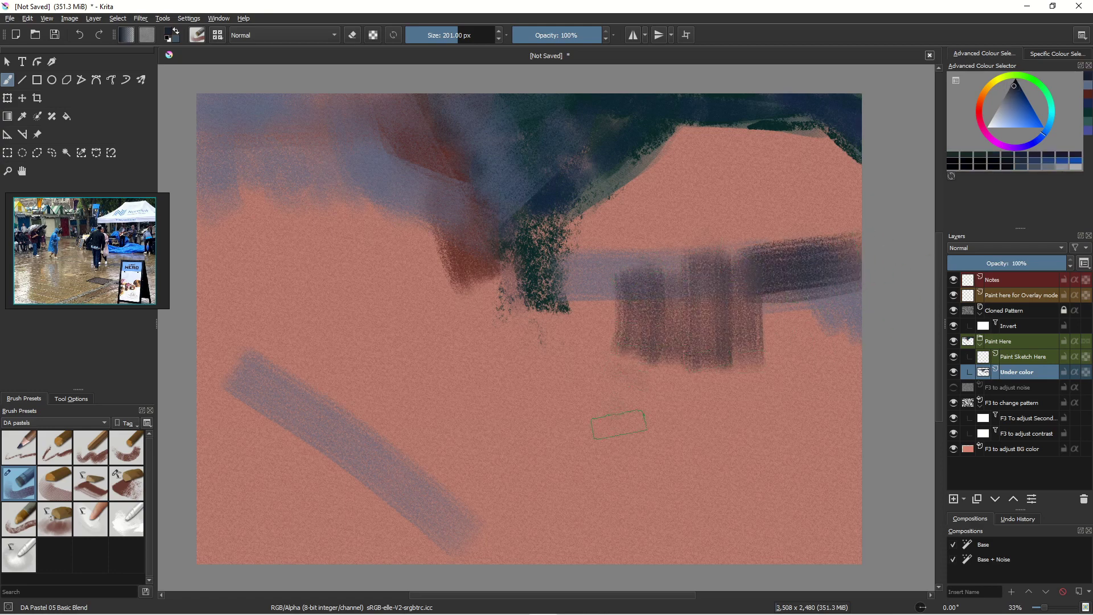
{"action": "mouse_move", "coordinate": [524, 259]}
{"action": "left_mouse_down"}
{"action": "mouse_move", "coordinate": [752, 257]}
{"action": "mouse_move", "coordinate": [820, 233]}
{"action": "mouse_move", "coordinate": [639, 265]}
{"action": "left_mouse_up"}
{"action": "left_click_drag", "start_coordinate": [820, 258], "coordinate": [612, 250]}
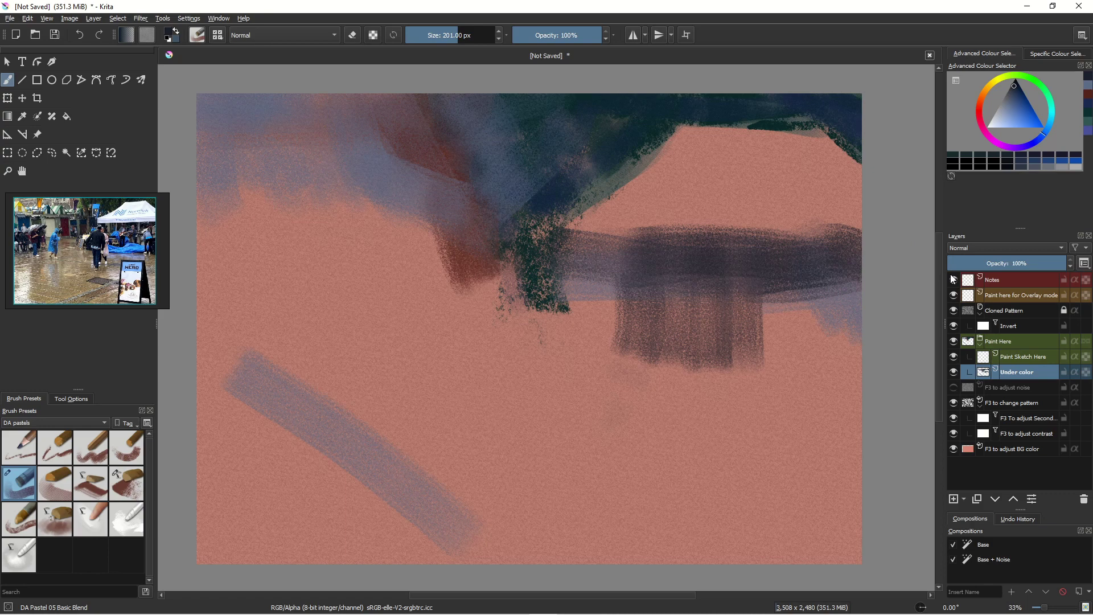
Pull the very dark blue down through the base of the foliage and along the area beneath the tent's left edge
{"action": "mouse_move", "coordinate": [455, 283]}
{"action": "left_mouse_down"}
{"action": "mouse_move", "coordinate": [495, 208]}
{"action": "mouse_move", "coordinate": [518, 314]}
{"action": "mouse_move", "coordinate": [527, 255]}
{"action": "mouse_move", "coordinate": [536, 296]}
{"action": "left_mouse_up"}
{"action": "mouse_move", "coordinate": [534, 153]}
{"action": "left_mouse_down"}
{"action": "mouse_move", "coordinate": [525, 277]}
{"action": "mouse_move", "coordinate": [548, 308]}
{"action": "left_mouse_up"}
{"action": "left_click_drag", "start_coordinate": [574, 268], "coordinate": [573, 371]}
{"action": "left_click_drag", "start_coordinate": [618, 277], "coordinate": [604, 345]}
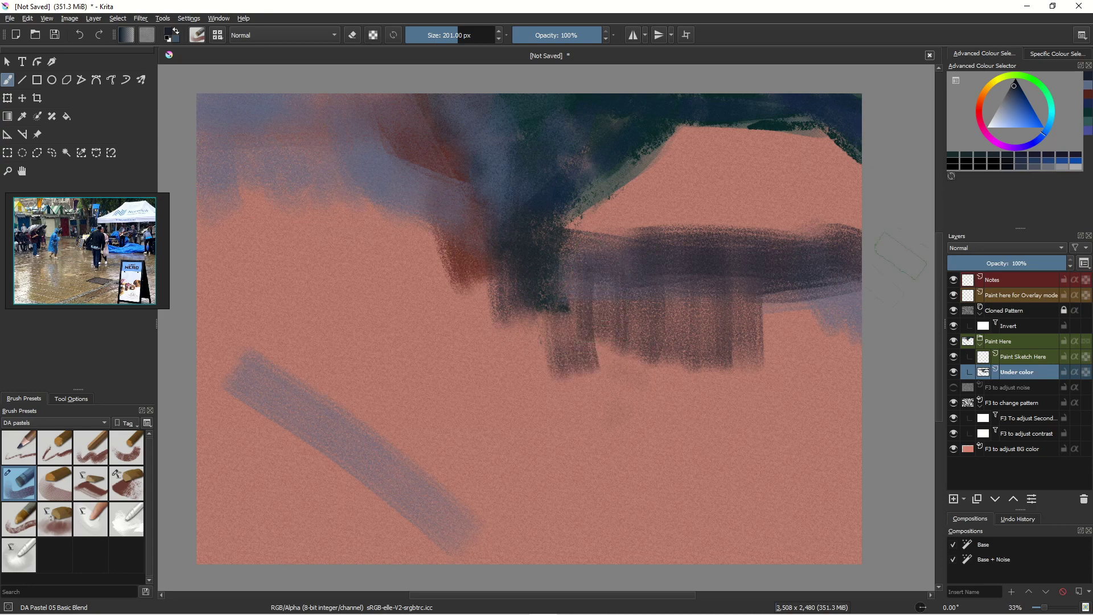
Lighten the blue and brush it over the foliage's lower end and diagonally down beside the reddish-brown strokes
{"action": "key", "text": "l"}
{"action": "key", "text": "l"}
{"action": "mouse_move", "coordinate": [609, 282]}
{"action": "left_mouse_down"}
{"action": "mouse_move", "coordinate": [547, 354]}
{"action": "mouse_move", "coordinate": [523, 342]}
{"action": "left_mouse_up"}
{"action": "left_click_drag", "start_coordinate": [494, 288], "coordinate": [522, 305]}
{"action": "left_click_drag", "start_coordinate": [473, 233], "coordinate": [533, 336]}
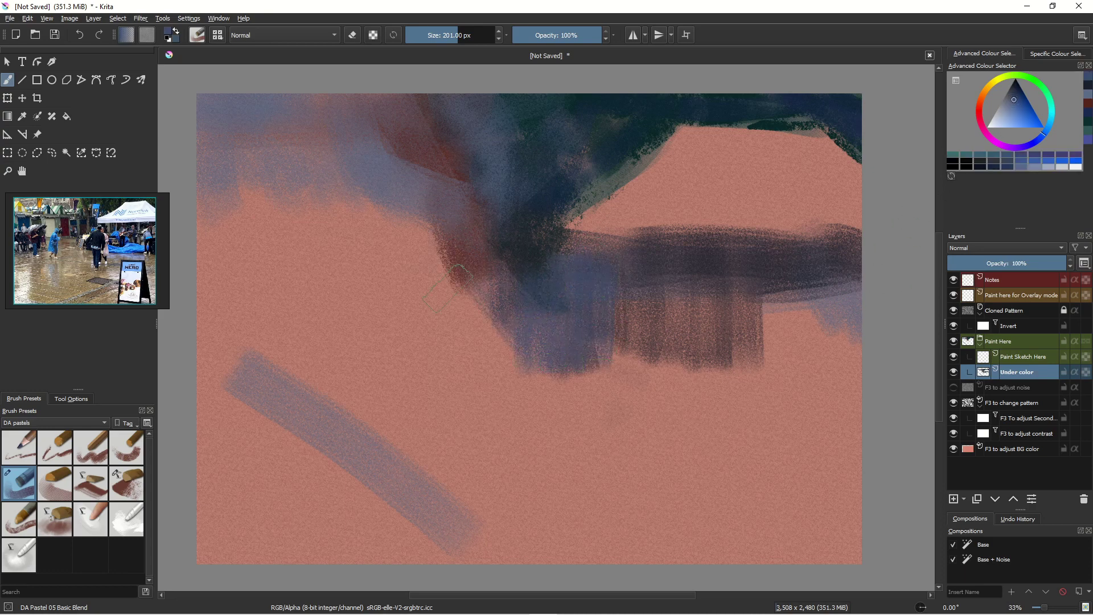
{"action": "left_click_drag", "start_coordinate": [446, 273], "coordinate": [497, 355]}
{"action": "left_click_drag", "start_coordinate": [462, 222], "coordinate": [512, 353]}
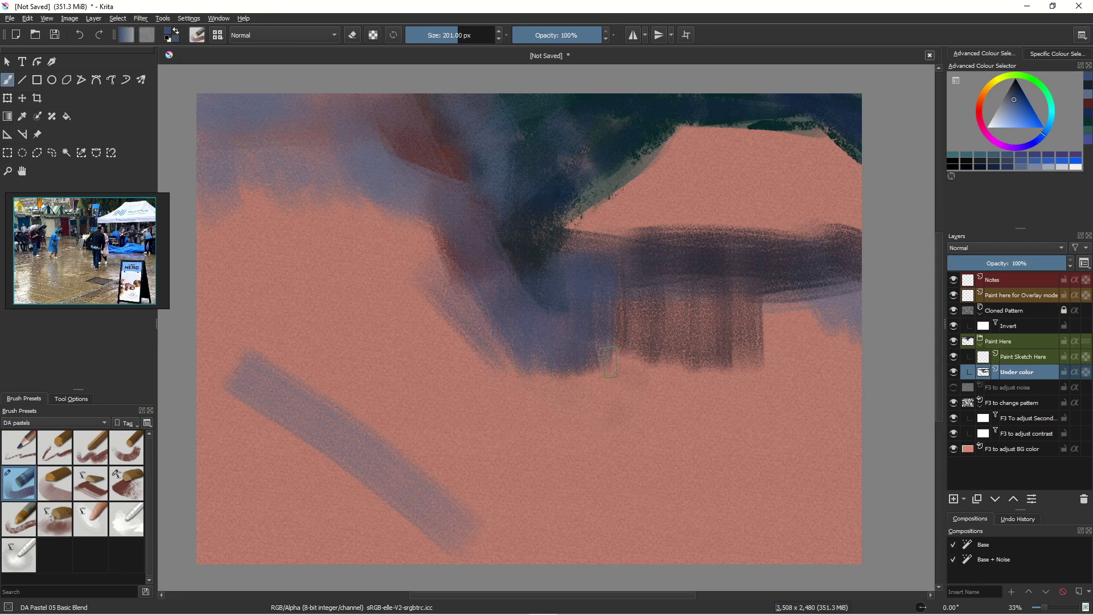
Spread the medium blue in a band across the tent's base and in vertical strokes down the canvas's lower-right corner
{"action": "mouse_move", "coordinate": [611, 362]}
{"action": "left_mouse_down"}
{"action": "mouse_move", "coordinate": [741, 365]}
{"action": "mouse_move", "coordinate": [837, 336]}
{"action": "mouse_move", "coordinate": [854, 353]}
{"action": "mouse_move", "coordinate": [832, 524]}
{"action": "left_mouse_up"}
{"action": "left_click_drag", "start_coordinate": [851, 410], "coordinate": [854, 561]}
{"action": "left_click_drag", "start_coordinate": [789, 367], "coordinate": [794, 547]}
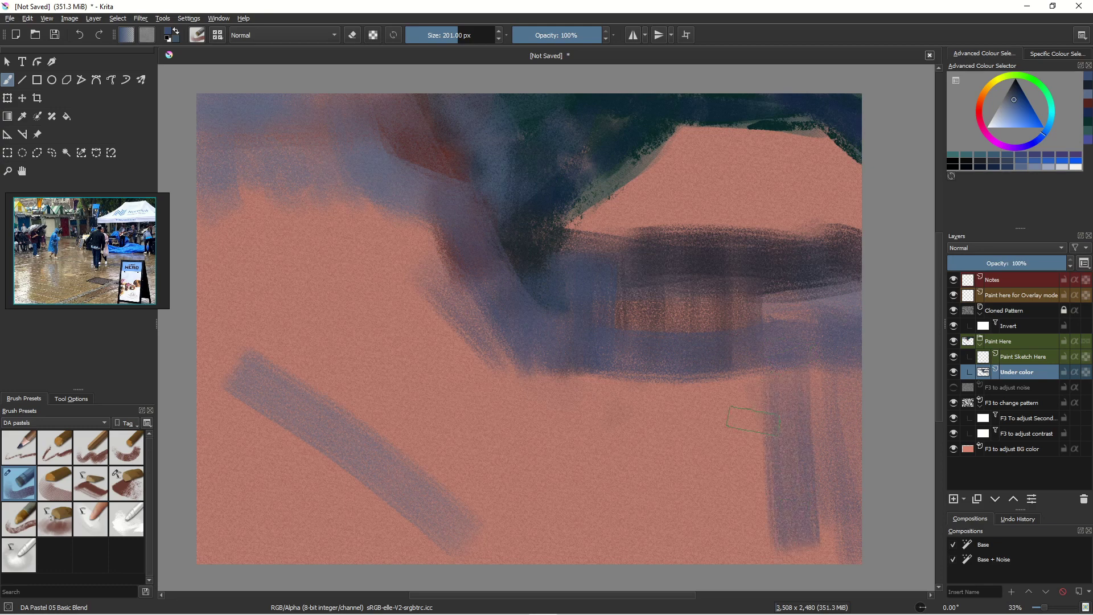
{"action": "left_click_drag", "start_coordinate": [755, 376], "coordinate": [756, 544]}
{"action": "left_click_drag", "start_coordinate": [716, 452], "coordinate": [732, 469]}
Lay in the wet pavement with diagonal muted brown strokes across the lower canvas, finishing with a vertical stroke at its right edge
{"action": "left_click", "coordinate": [984, 91]}
{"action": "left_click_drag", "start_coordinate": [800, 439], "coordinate": [692, 555]}
{"action": "mouse_move", "coordinate": [855, 384]}
{"action": "left_mouse_down"}
{"action": "mouse_move", "coordinate": [815, 427]}
{"action": "mouse_move", "coordinate": [774, 515]}
{"action": "left_mouse_up"}
{"action": "left_click_drag", "start_coordinate": [766, 393], "coordinate": [621, 552]}
{"action": "left_click_drag", "start_coordinate": [706, 390], "coordinate": [567, 521]}
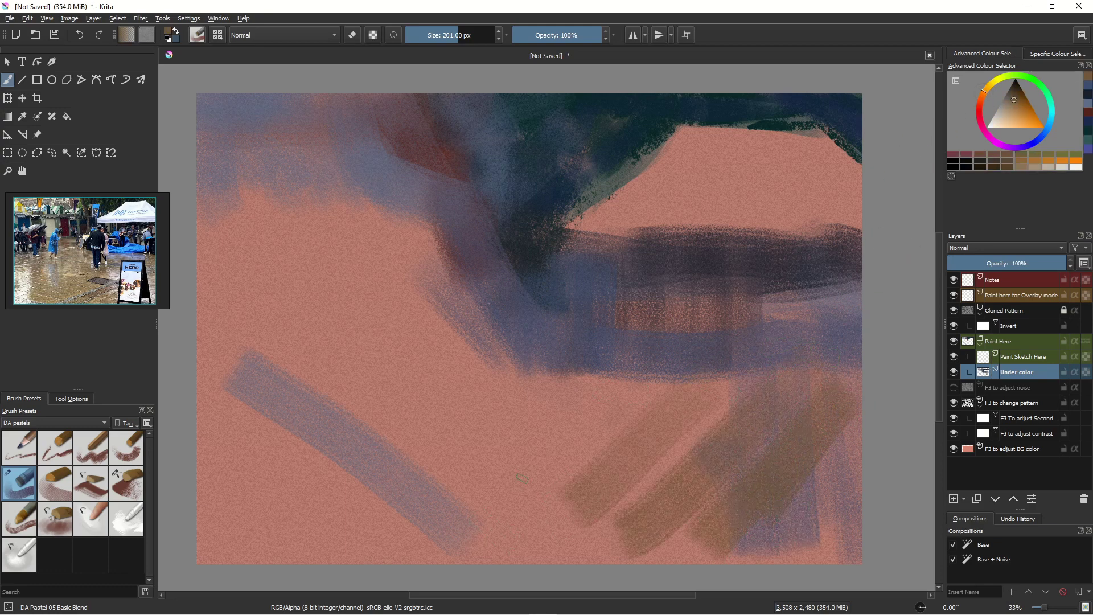
{"action": "left_click_drag", "start_coordinate": [632, 387], "coordinate": [489, 538]}
{"action": "left_click_drag", "start_coordinate": [598, 390], "coordinate": [479, 547]}
{"action": "left_click_drag", "start_coordinate": [561, 407], "coordinate": [413, 501]}
{"action": "left_click_drag", "start_coordinate": [524, 393], "coordinate": [351, 524]}
{"action": "mouse_move", "coordinate": [502, 405]}
{"action": "left_mouse_down"}
{"action": "mouse_move", "coordinate": [424, 456]}
{"action": "mouse_move", "coordinate": [254, 520]}
{"action": "left_mouse_up"}
{"action": "mouse_move", "coordinate": [678, 393]}
{"action": "left_mouse_down"}
{"action": "mouse_move", "coordinate": [655, 416]}
{"action": "mouse_move", "coordinate": [635, 408]}
{"action": "left_mouse_up"}
{"action": "left_click_drag", "start_coordinate": [698, 373], "coordinate": [724, 404]}
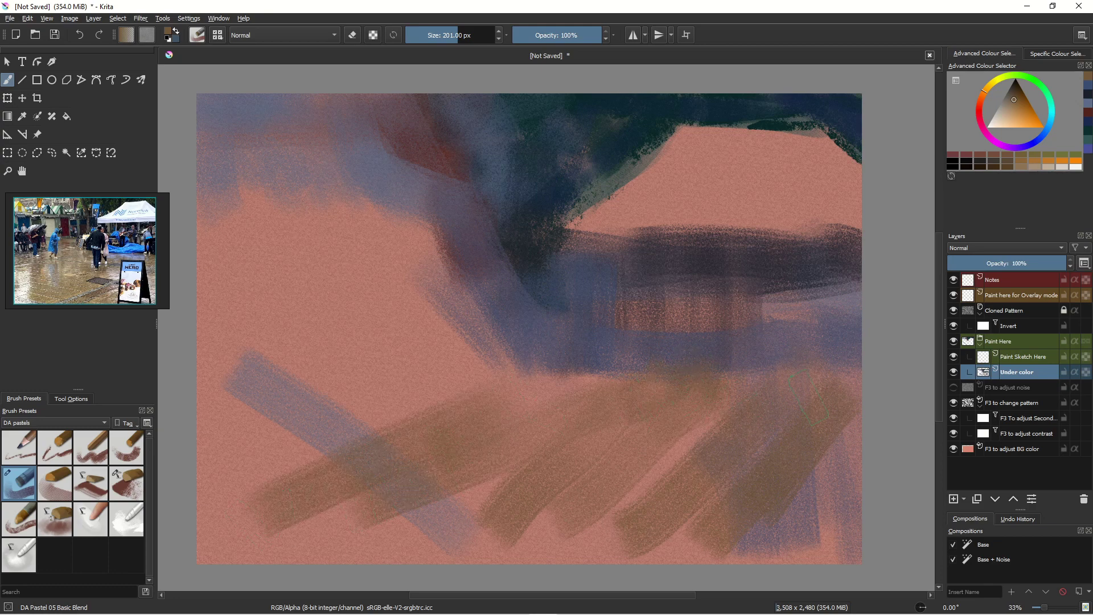
{"action": "left_click_drag", "start_coordinate": [846, 369], "coordinate": [846, 502]}
Enlarge the blend brush to 230 px and add vertical brown strokes through the middle of the pavement
{"action": "key", "text": "bracketright"}
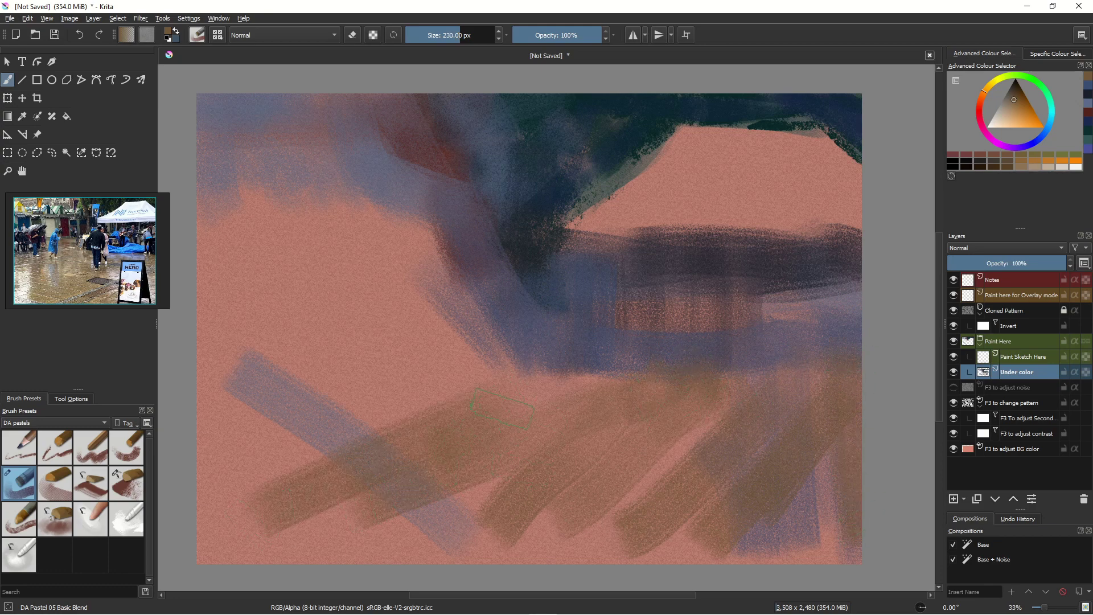
{"action": "mouse_move", "coordinate": [664, 471]}
{"action": "left_mouse_down"}
{"action": "mouse_move", "coordinate": [603, 564]}
{"action": "mouse_move", "coordinate": [704, 507]}
{"action": "mouse_move", "coordinate": [680, 552]}
{"action": "left_mouse_up"}
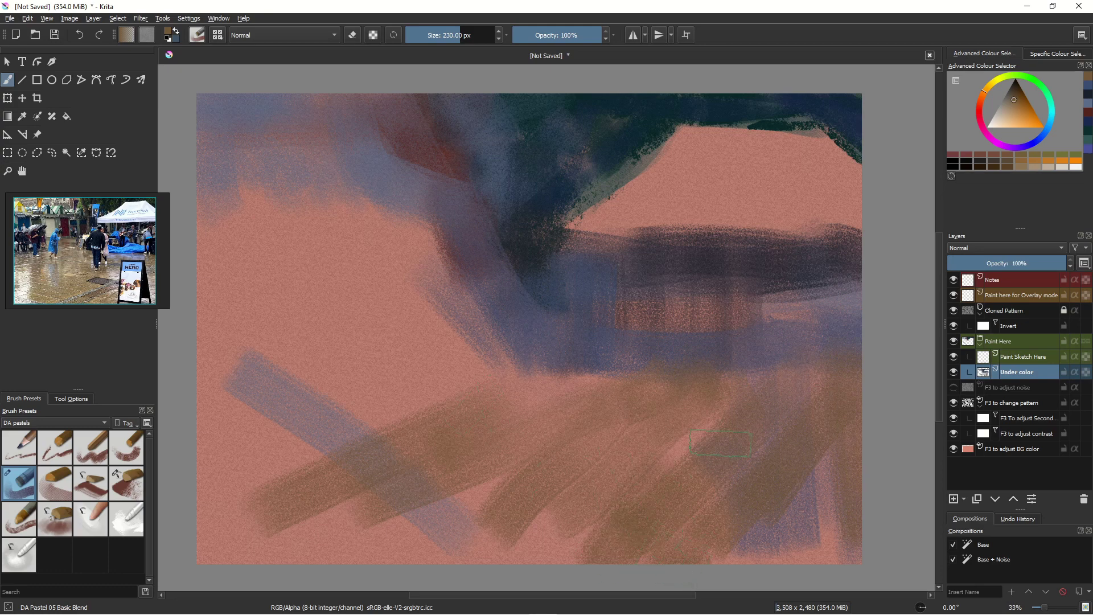
{"action": "left_click_drag", "start_coordinate": [713, 395], "coordinate": [706, 555]}
{"action": "left_click_drag", "start_coordinate": [656, 407], "coordinate": [657, 553]}
{"action": "left_click_drag", "start_coordinate": [569, 448], "coordinate": [569, 558]}
{"action": "left_click_drag", "start_coordinate": [411, 435], "coordinate": [414, 558]}
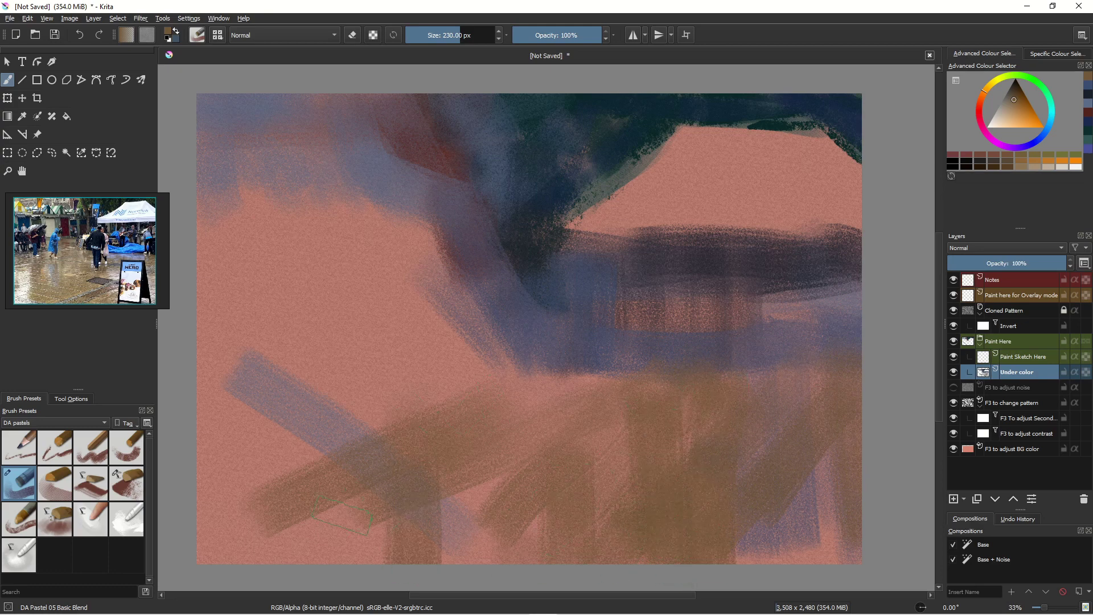
Fill the left side of the pavement with broad brown strokes, running vertical ones down to the canvas's bottom edge
{"action": "left_click_drag", "start_coordinate": [487, 387], "coordinate": [316, 434]}
{"action": "left_click_drag", "start_coordinate": [436, 393], "coordinate": [330, 417]}
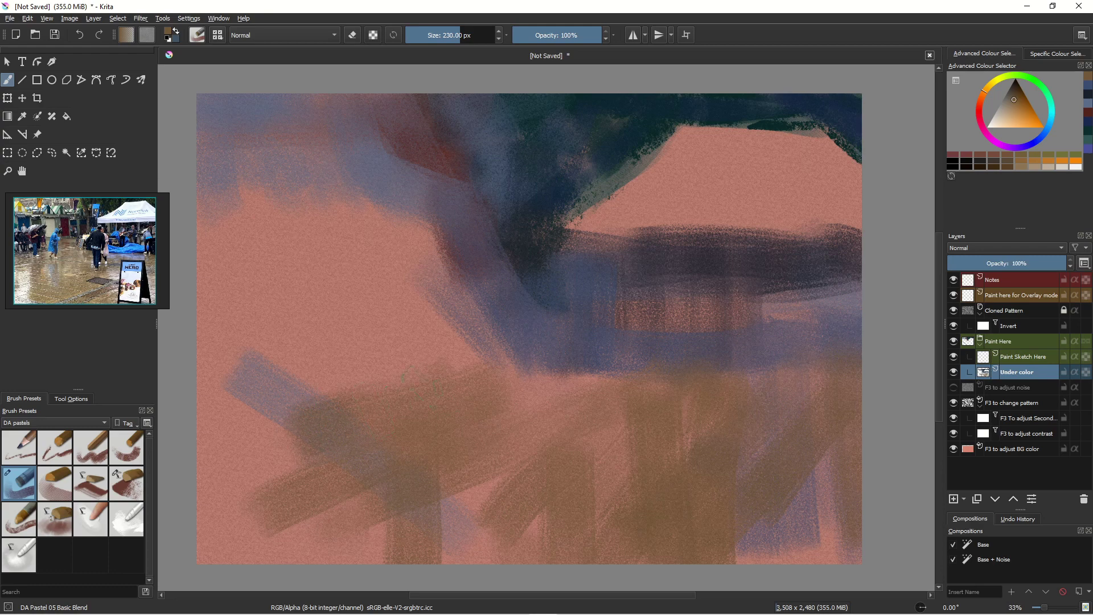
{"action": "left_click_drag", "start_coordinate": [432, 302], "coordinate": [434, 420]}
{"action": "left_click_drag", "start_coordinate": [380, 296], "coordinate": [377, 496]}
{"action": "left_click_drag", "start_coordinate": [328, 353], "coordinate": [325, 513]}
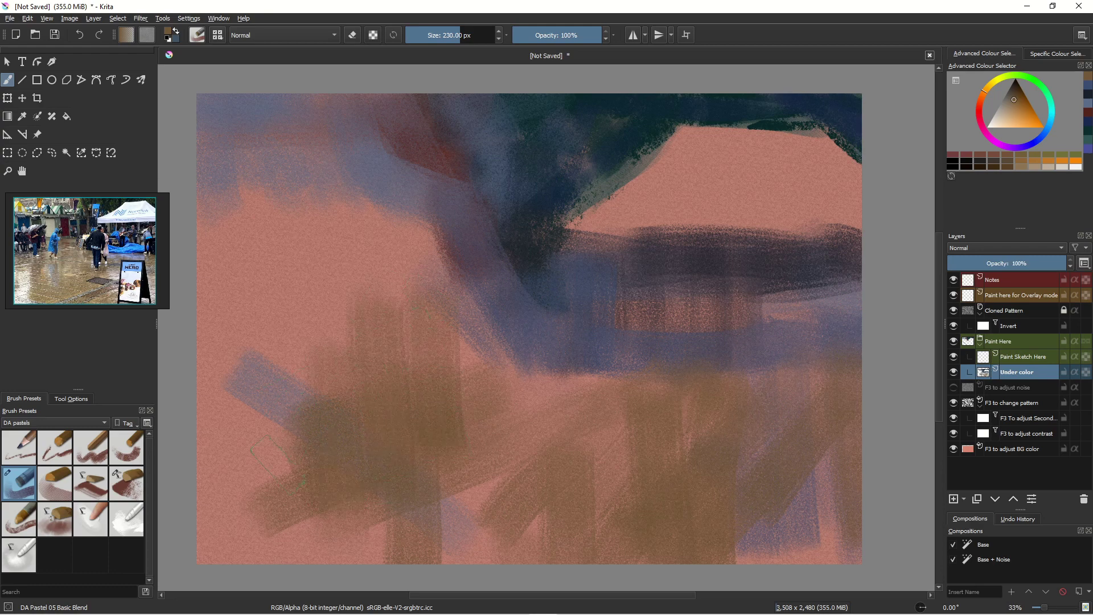
{"action": "left_click_drag", "start_coordinate": [276, 365], "coordinate": [273, 518]}
{"action": "left_click_drag", "start_coordinate": [233, 373], "coordinate": [231, 555]}
{"action": "mouse_move", "coordinate": [207, 403]}
{"action": "left_mouse_down"}
{"action": "mouse_move", "coordinate": [219, 555]}
{"action": "mouse_move", "coordinate": [387, 544]}
{"action": "left_mouse_up"}
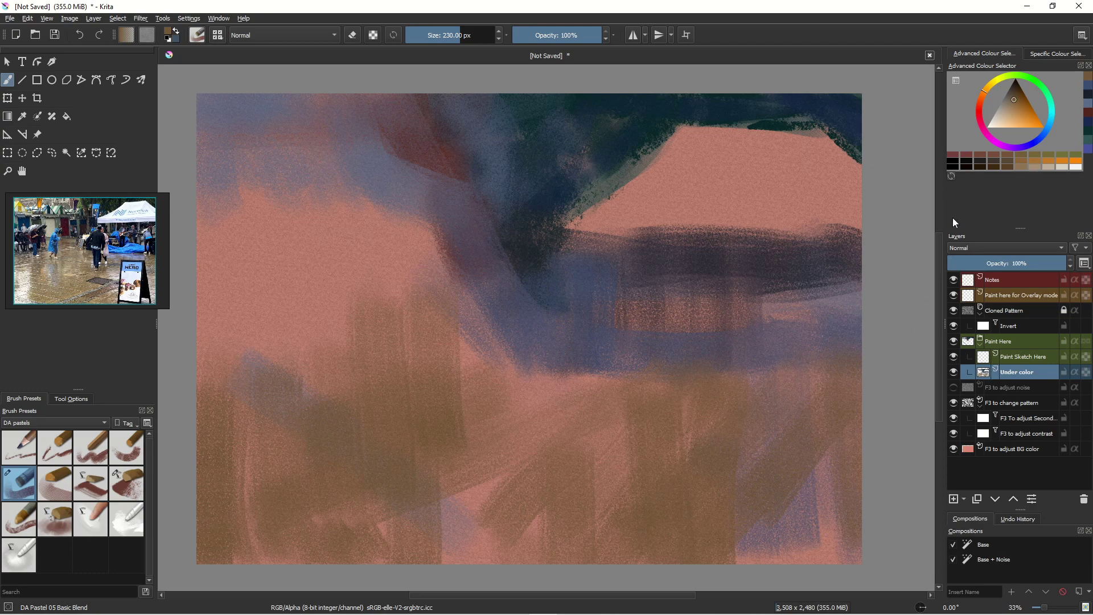
Sweep lighter golden-ochre diagonal strokes across the brown pavement as wet reflections
{"action": "left_click", "coordinate": [1015, 115]}
{"action": "mouse_move", "coordinate": [711, 458]}
{"action": "left_mouse_down"}
{"action": "mouse_move", "coordinate": [626, 545]}
{"action": "mouse_move", "coordinate": [724, 489]}
{"action": "mouse_move", "coordinate": [666, 541]}
{"action": "mouse_move", "coordinate": [712, 524]}
{"action": "mouse_move", "coordinate": [831, 515]}
{"action": "mouse_move", "coordinate": [792, 547]}
{"action": "mouse_move", "coordinate": [826, 544]}
{"action": "left_mouse_up"}
{"action": "mouse_move", "coordinate": [535, 473]}
{"action": "left_mouse_down"}
{"action": "mouse_move", "coordinate": [472, 493]}
{"action": "mouse_move", "coordinate": [359, 487]}
{"action": "mouse_move", "coordinate": [615, 475]}
{"action": "mouse_move", "coordinate": [517, 534]}
{"action": "left_mouse_up"}
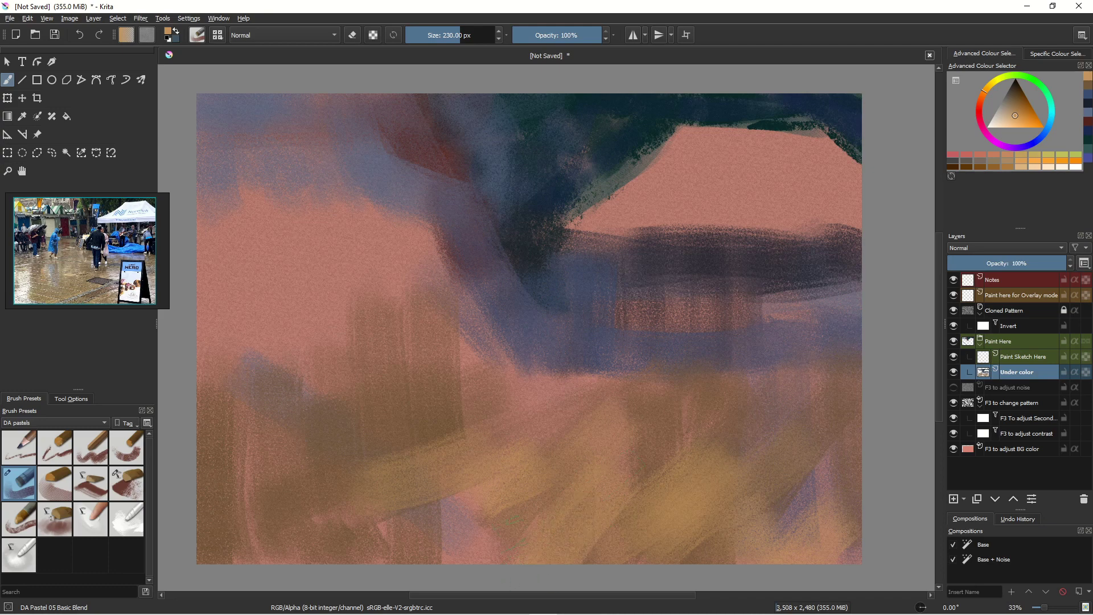
{"action": "mouse_move", "coordinate": [501, 483]}
{"action": "left_mouse_down"}
{"action": "mouse_move", "coordinate": [407, 561]}
{"action": "mouse_move", "coordinate": [391, 531]}
{"action": "mouse_move", "coordinate": [401, 446]}
{"action": "mouse_move", "coordinate": [332, 486]}
{"action": "mouse_move", "coordinate": [287, 493]}
{"action": "mouse_move", "coordinate": [347, 423]}
{"action": "mouse_move", "coordinate": [308, 458]}
{"action": "left_mouse_up"}
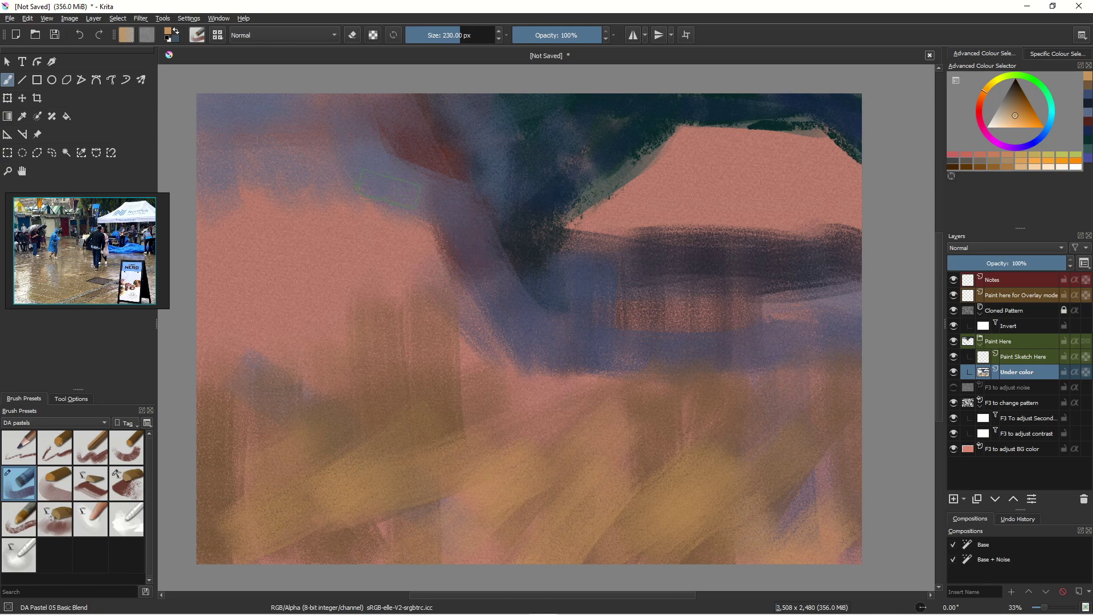
Sample the grey-blue from the upper sky and draw zigzag rooftops across the left half with the brush at 73 px
{"action": "left_click", "coordinate": [399, 196], "text": "ctrl"}
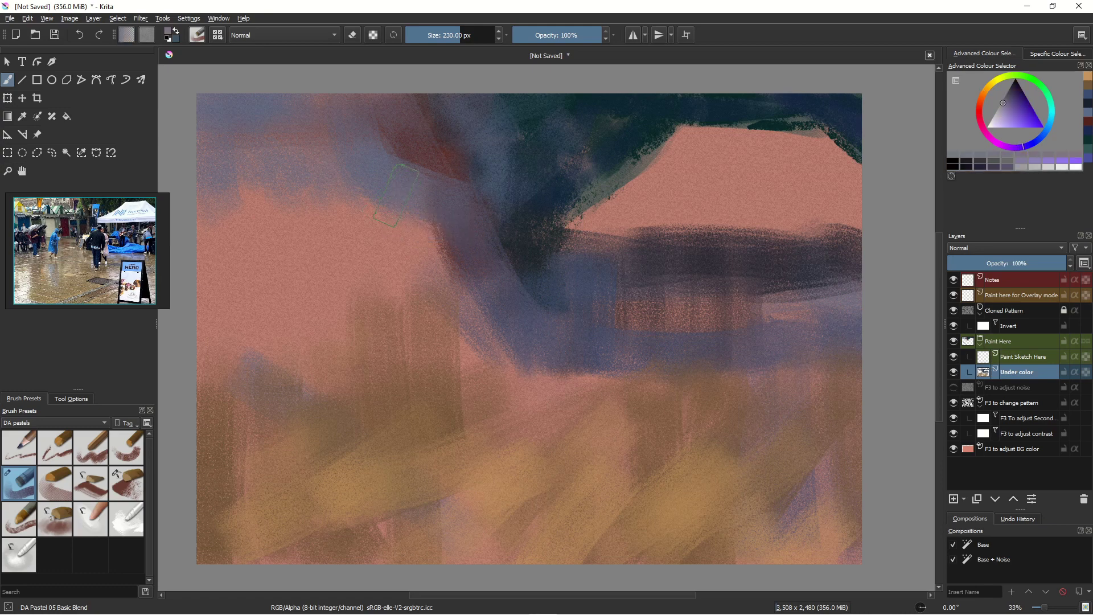
{"action": "key", "text": "bracketleft"}
{"action": "key", "text": "bracketleft"}
{"action": "key", "text": "bracketleft"}
{"action": "key", "text": "bracketleft"}
{"action": "key", "text": "bracketleft"}
{"action": "key", "text": "bracketleft"}
{"action": "key", "text": "bracketleft"}
{"action": "key", "text": "bracketleft"}
{"action": "key", "text": "bracketleft"}
{"action": "key", "text": "bracketleft"}
{"action": "key", "text": "bracketleft"}
{"action": "key", "text": "bracketleft"}
{"action": "key", "text": "bracketleft"}
{"action": "key", "text": "bracketleft"}
{"action": "key", "text": "bracketleft"}
{"action": "key", "text": "bracketleft"}
{"action": "left_click_drag", "start_coordinate": [466, 210], "coordinate": [490, 239]}
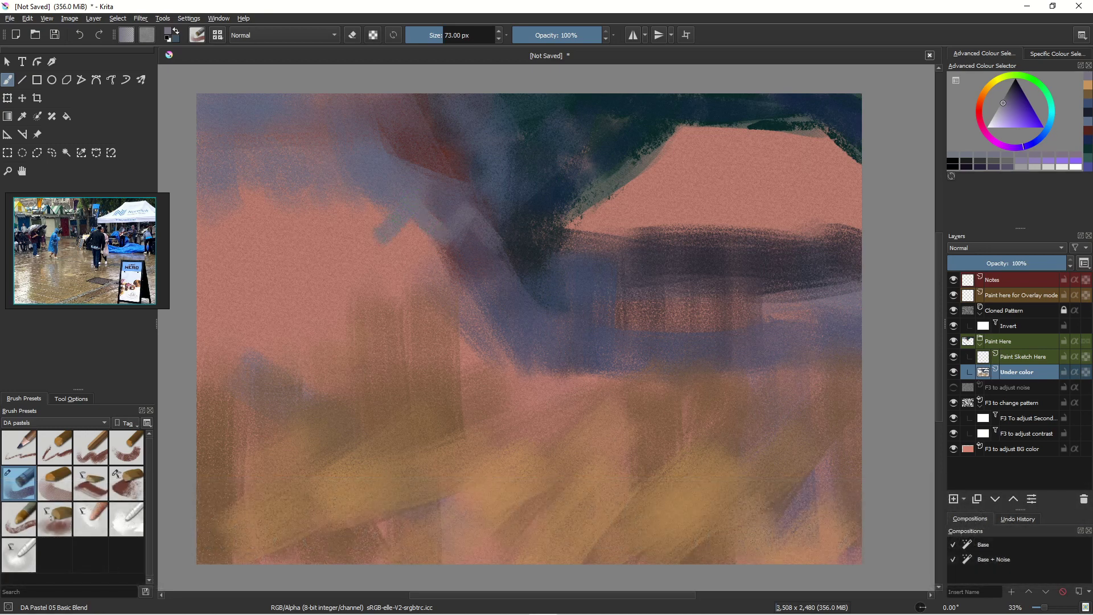
{"action": "mouse_move", "coordinate": [359, 214]}
{"action": "left_mouse_down"}
{"action": "mouse_move", "coordinate": [372, 225]}
{"action": "mouse_move", "coordinate": [303, 239]}
{"action": "left_mouse_up"}
{"action": "left_click_drag", "start_coordinate": [371, 241], "coordinate": [322, 221]}
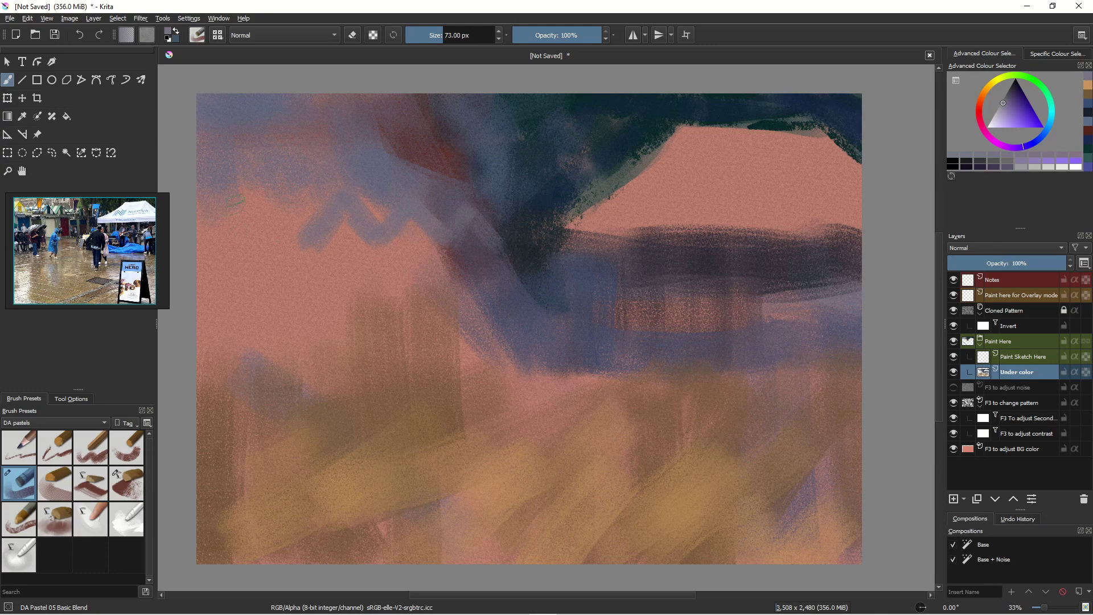
Add a grey-blue roof peak at the canvas's left edge and fill the wall beneath it with vertical strokes, enlarging the brush to 126 px
{"action": "mouse_move", "coordinate": [235, 197]}
{"action": "left_mouse_down"}
{"action": "mouse_move", "coordinate": [254, 237]}
{"action": "mouse_move", "coordinate": [238, 196]}
{"action": "mouse_move", "coordinate": [192, 240]}
{"action": "mouse_move", "coordinate": [226, 214]}
{"action": "mouse_move", "coordinate": [263, 225]}
{"action": "mouse_move", "coordinate": [257, 348]}
{"action": "left_mouse_up"}
{"action": "mouse_move", "coordinate": [235, 233]}
{"action": "left_mouse_down"}
{"action": "mouse_move", "coordinate": [236, 339]}
{"action": "mouse_move", "coordinate": [230, 310]}
{"action": "left_mouse_up"}
{"action": "key", "text": "bracketright"}
{"action": "key", "text": "bracketright"}
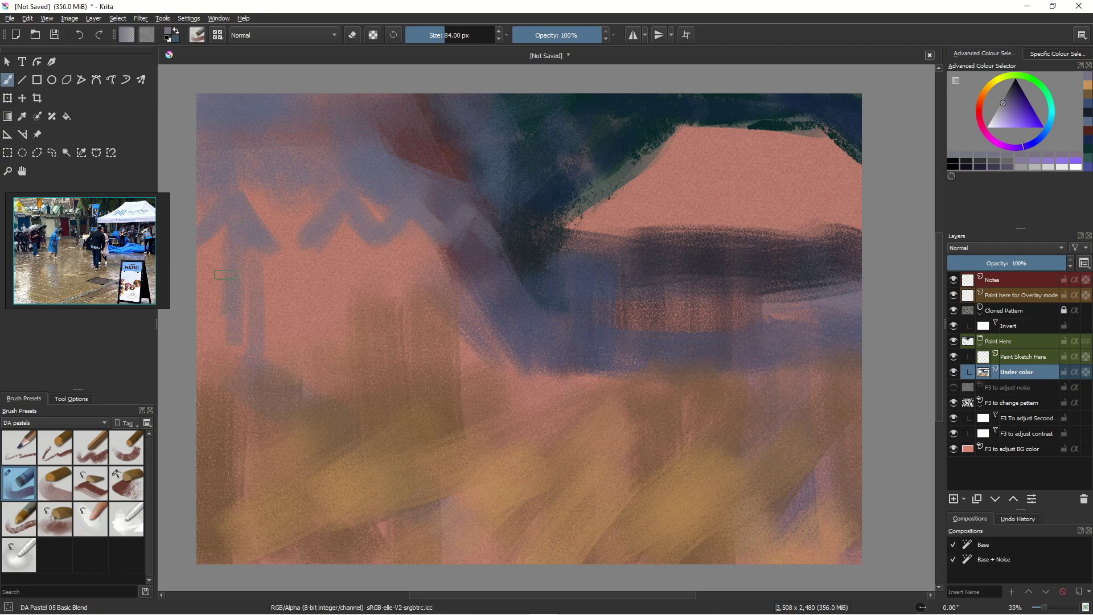
{"action": "key", "text": "bracketright"}
{"action": "key", "text": "bracketright"}
{"action": "key", "text": "bracketright"}
{"action": "key", "text": "bracketright"}
{"action": "key", "text": "bracketright"}
{"action": "key", "text": "bracketright"}
{"action": "mouse_move", "coordinate": [226, 274]}
{"action": "left_mouse_down"}
{"action": "mouse_move", "coordinate": [227, 352]}
{"action": "mouse_move", "coordinate": [255, 350]}
{"action": "mouse_move", "coordinate": [214, 358]}
{"action": "left_mouse_up"}
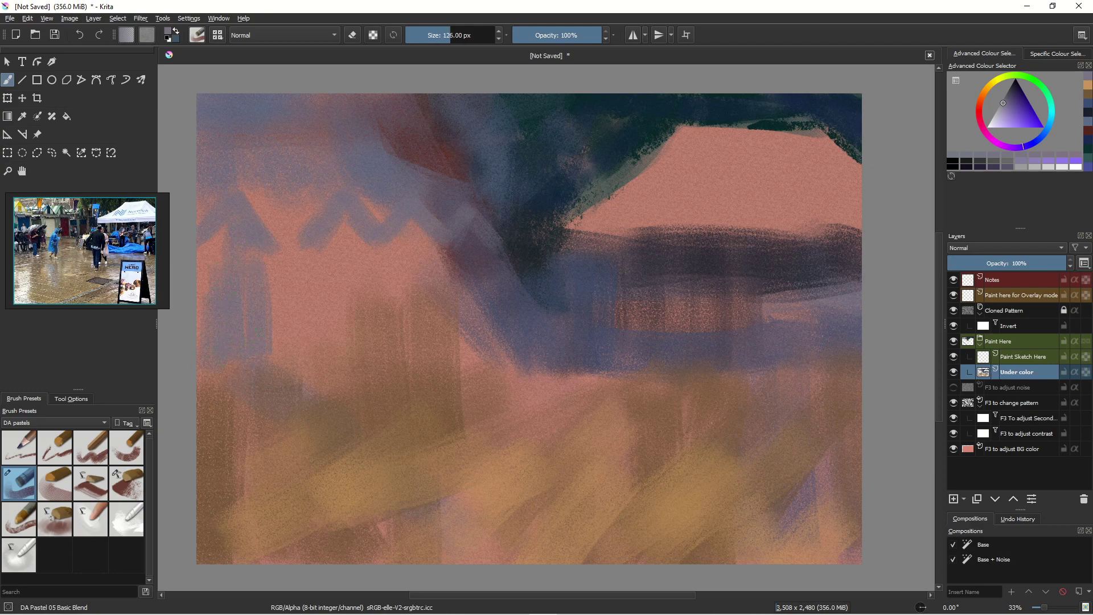
Thicken the grey-blue beneath the middle rooftops and add vertical strokes down the building beside the dark tree mass
{"action": "left_click_drag", "start_coordinate": [299, 250], "coordinate": [305, 257]}
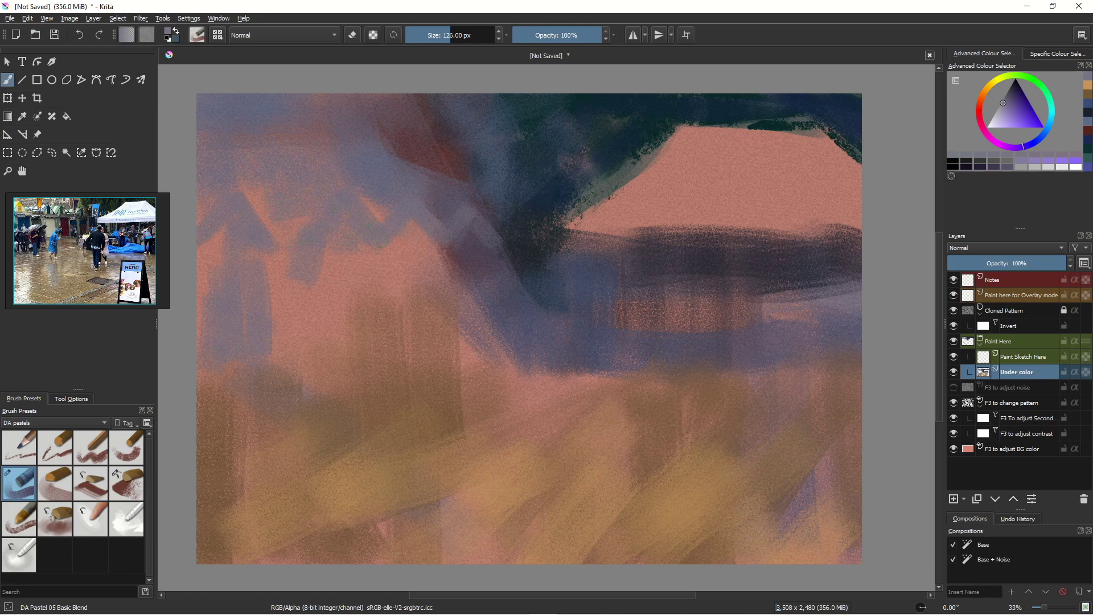
{"action": "left_click_drag", "start_coordinate": [411, 225], "coordinate": [417, 253]}
{"action": "left_click_drag", "start_coordinate": [470, 227], "coordinate": [472, 287]}
{"action": "left_click_drag", "start_coordinate": [448, 246], "coordinate": [441, 366]}
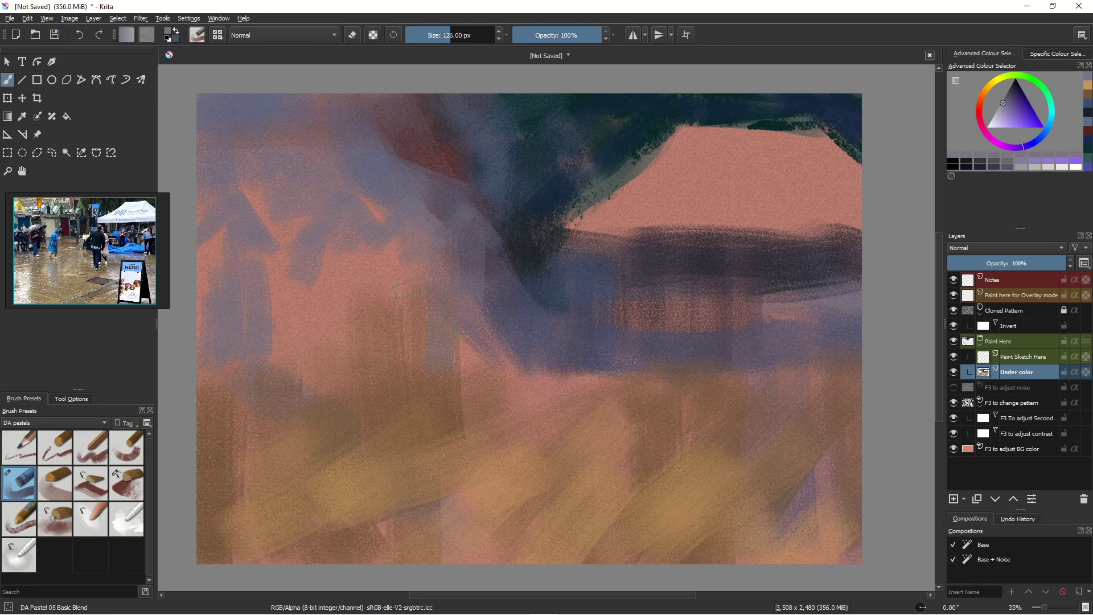
Pull long vertical grey-blue strokes from the buildings down into the brown pavement as reflections across the left half
{"action": "mouse_move", "coordinate": [411, 273]}
{"action": "left_mouse_down"}
{"action": "mouse_move", "coordinate": [410, 367]}
{"action": "mouse_move", "coordinate": [389, 346]}
{"action": "left_mouse_up"}
{"action": "mouse_move", "coordinate": [481, 416]}
{"action": "left_mouse_down"}
{"action": "mouse_move", "coordinate": [480, 509]}
{"action": "mouse_move", "coordinate": [501, 523]}
{"action": "left_mouse_up"}
{"action": "mouse_move", "coordinate": [347, 267]}
{"action": "left_mouse_down"}
{"action": "mouse_move", "coordinate": [347, 330]}
{"action": "mouse_move", "coordinate": [311, 373]}
{"action": "left_mouse_up"}
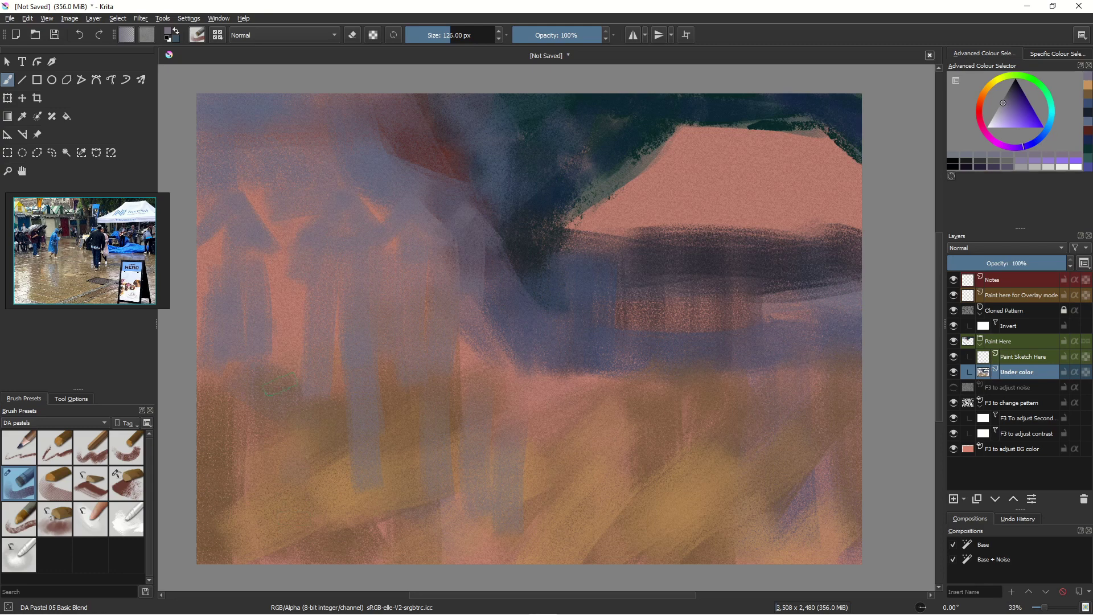
{"action": "mouse_move", "coordinate": [267, 259]}
{"action": "left_mouse_down"}
{"action": "mouse_move", "coordinate": [293, 328]}
{"action": "mouse_move", "coordinate": [307, 501]}
{"action": "left_mouse_up"}
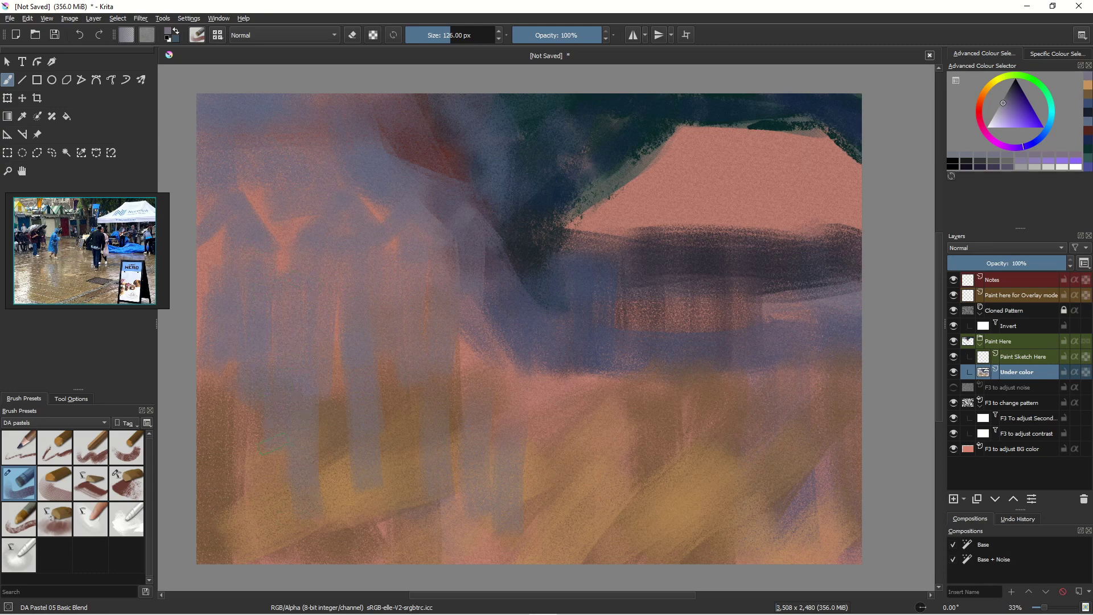
{"action": "left_click_drag", "start_coordinate": [213, 242], "coordinate": [217, 466]}
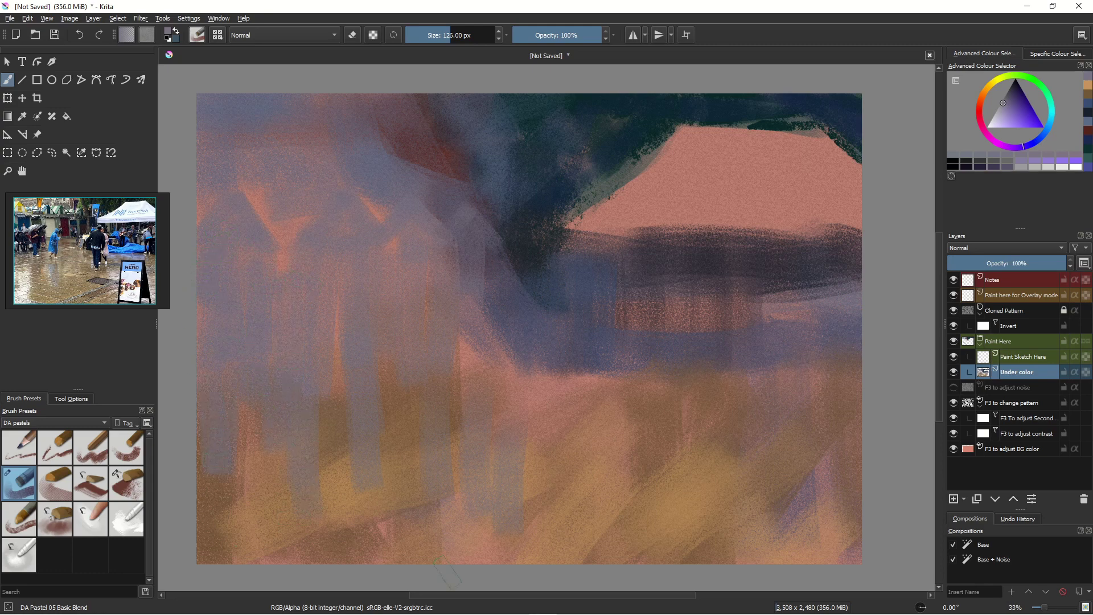
Paint a dark purple vertical band on the leftmost building and a dark green one to its right, extending both into the pavement
{"action": "left_click", "coordinate": [1016, 93]}
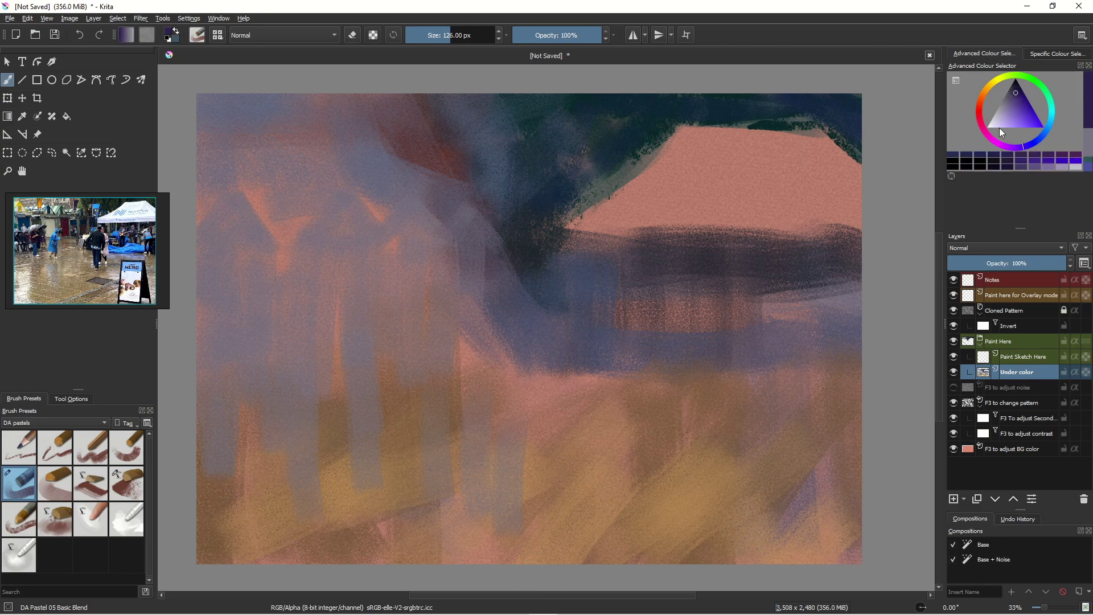
{"action": "mouse_move", "coordinate": [233, 262]}
{"action": "left_mouse_down"}
{"action": "mouse_move", "coordinate": [228, 402]}
{"action": "mouse_move", "coordinate": [244, 496]}
{"action": "left_mouse_up"}
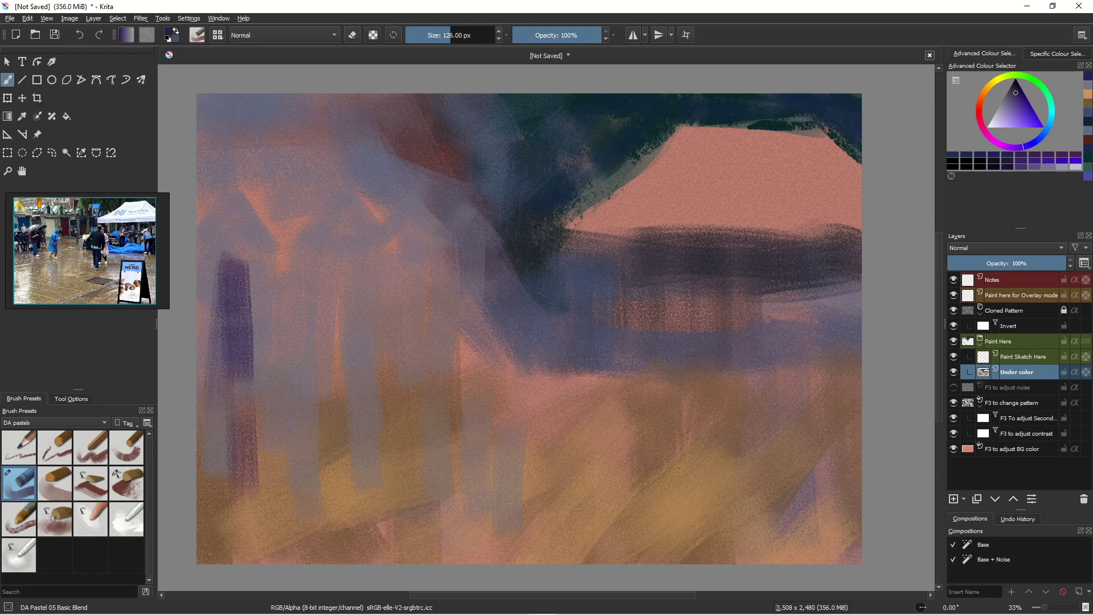
{"action": "left_click", "coordinate": [1024, 75]}
{"action": "left_click", "coordinate": [1017, 89]}
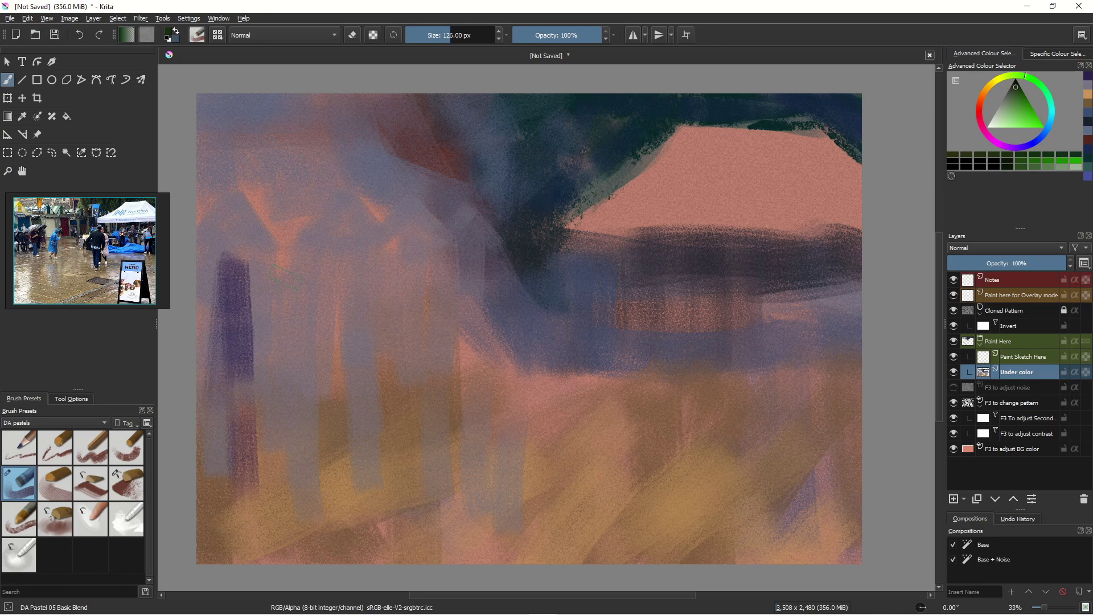
{"action": "left_click_drag", "start_coordinate": [291, 274], "coordinate": [289, 358]}
{"action": "left_click_drag", "start_coordinate": [290, 285], "coordinate": [292, 493]}
{"action": "left_click_drag", "start_coordinate": [294, 273], "coordinate": [293, 433]}
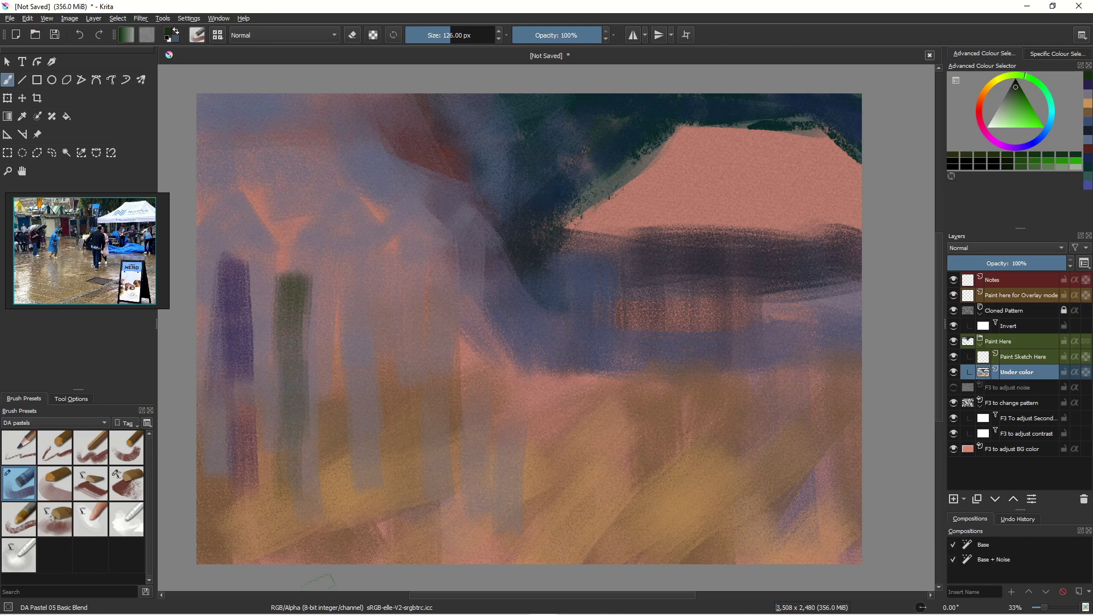
Shrink the brush to 41 px and define the top edge of the dark green band with a short horizontal stroke
{"action": "key", "text": "bracketleft"}
{"action": "key", "text": "bracketleft"}
{"action": "key", "text": "bracketleft"}
{"action": "key", "text": "bracketleft"}
{"action": "key", "text": "bracketleft"}
{"action": "key", "text": "bracketleft"}
{"action": "key", "text": "bracketleft"}
{"action": "key", "text": "bracketleft"}
{"action": "key", "text": "bracketleft"}
{"action": "key", "text": "bracketleft"}
{"action": "key", "text": "bracketleft"}
{"action": "key", "text": "bracketleft"}
{"action": "key", "text": "bracketleft"}
{"action": "key", "text": "bracketleft"}
{"action": "key", "text": "bracketleft"}
{"action": "key", "text": "bracketleft"}
{"action": "left_click_drag", "start_coordinate": [309, 273], "coordinate": [281, 274]}
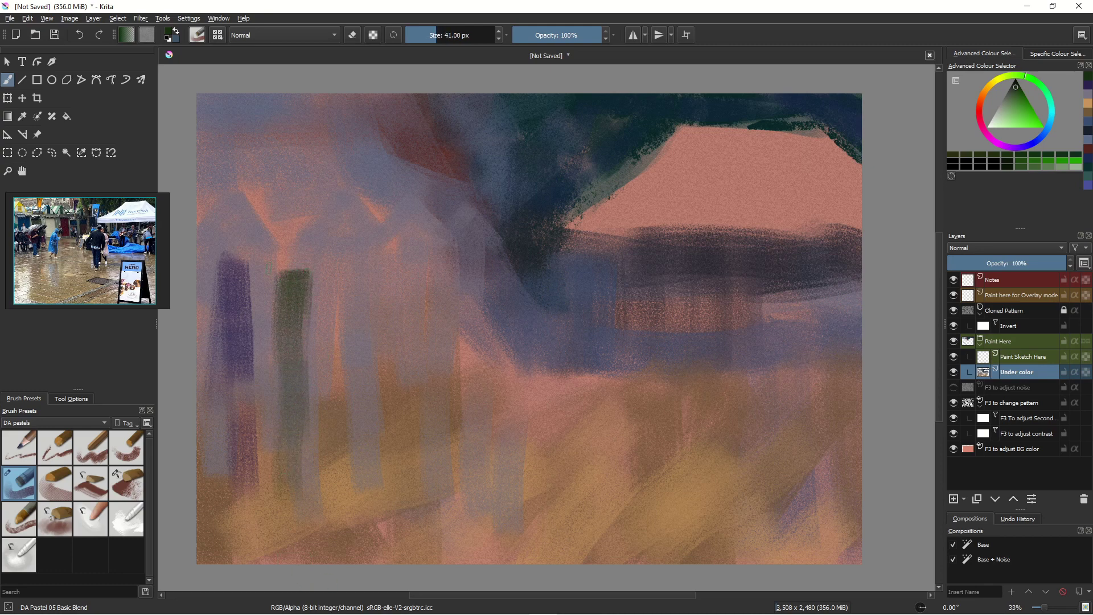
Block in a pale yellowish-grey stall front to the right of the green band with the brush at 84 px
{"action": "left_click", "coordinate": [234, 263], "text": "ctrl"}
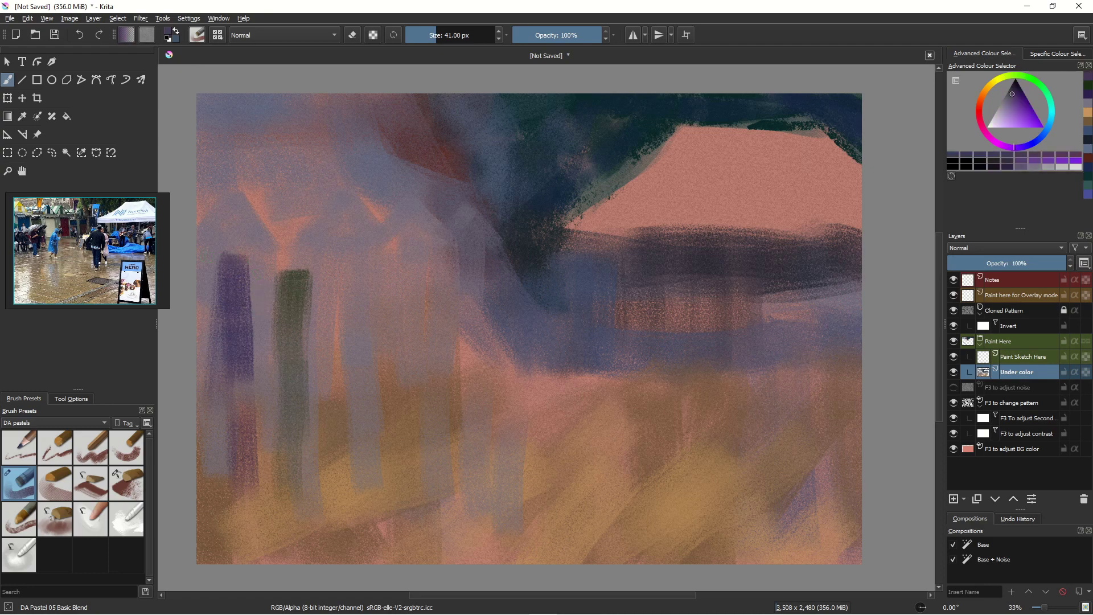
{"action": "key", "text": "bracketright"}
{"action": "left_click", "coordinate": [1000, 115]}
{"action": "left_click", "coordinate": [1000, 78]}
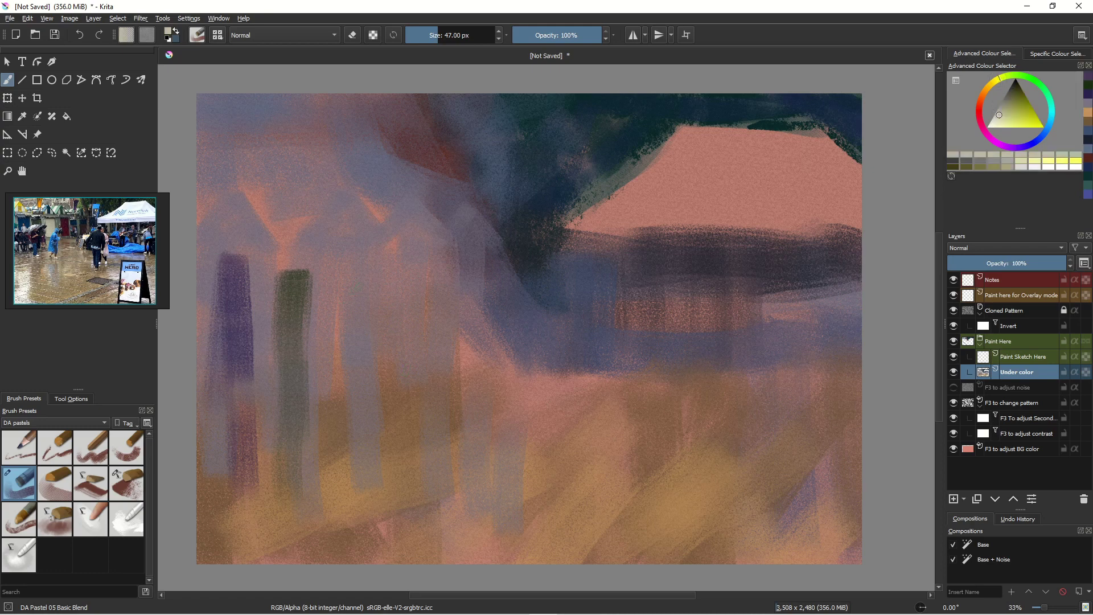
{"action": "key", "text": "bracketright"}
{"action": "key", "text": "bracketright"}
{"action": "key", "text": "bracketright"}
{"action": "key", "text": "bracketright"}
{"action": "mouse_move", "coordinate": [336, 276]}
{"action": "left_mouse_down"}
{"action": "mouse_move", "coordinate": [337, 390]}
{"action": "mouse_move", "coordinate": [349, 336]}
{"action": "mouse_move", "coordinate": [365, 344]}
{"action": "left_mouse_up"}
{"action": "left_click_drag", "start_coordinate": [375, 277], "coordinate": [376, 336]}
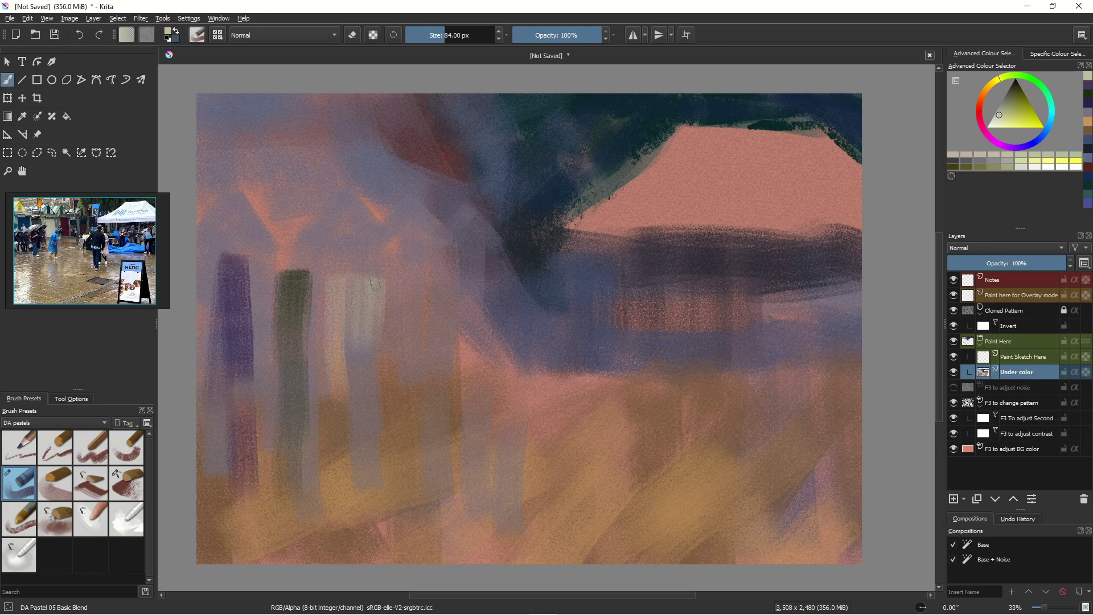
{"action": "left_click_drag", "start_coordinate": [335, 277], "coordinate": [380, 277]}
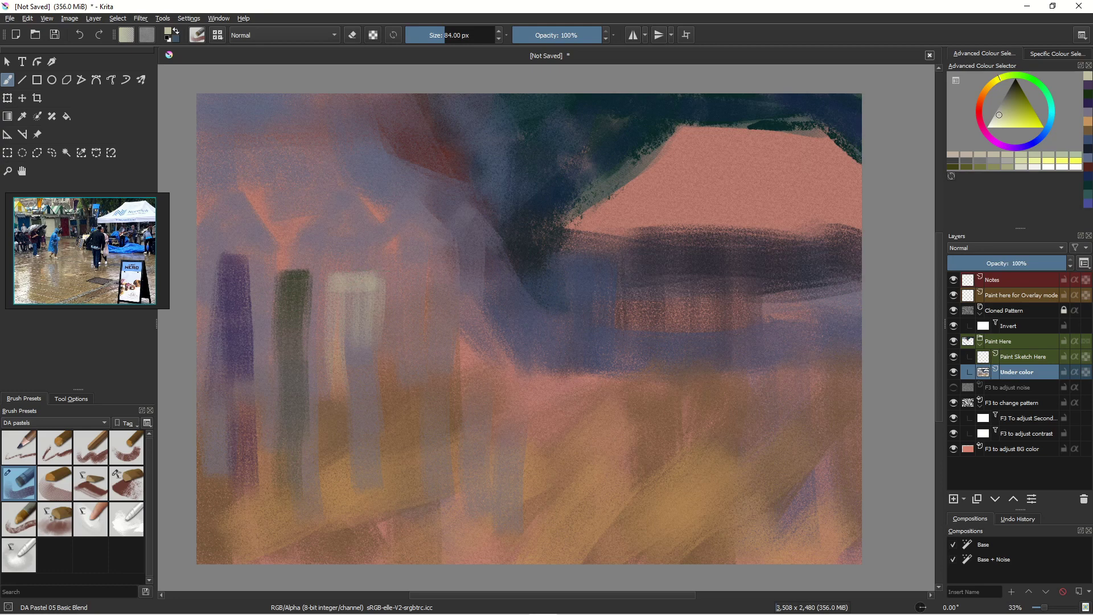
Shift the pale colour's hue towards orange and build up the pale stall front with more vertical strokes
{"action": "left_click", "coordinate": [989, 83]}
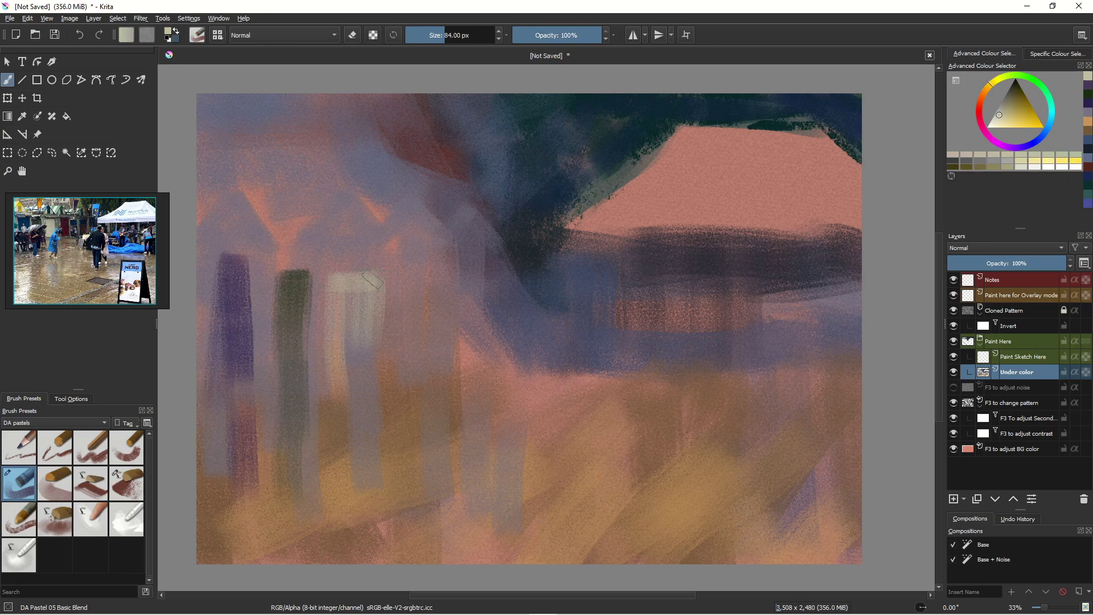
{"action": "left_click_drag", "start_coordinate": [369, 284], "coordinate": [371, 322]}
{"action": "mouse_move", "coordinate": [376, 278]}
{"action": "left_mouse_down"}
{"action": "mouse_move", "coordinate": [373, 326]}
{"action": "mouse_move", "coordinate": [360, 301]}
{"action": "mouse_move", "coordinate": [370, 338]}
{"action": "left_mouse_up"}
{"action": "left_click", "coordinate": [989, 87]}
{"action": "left_click", "coordinate": [985, 90]}
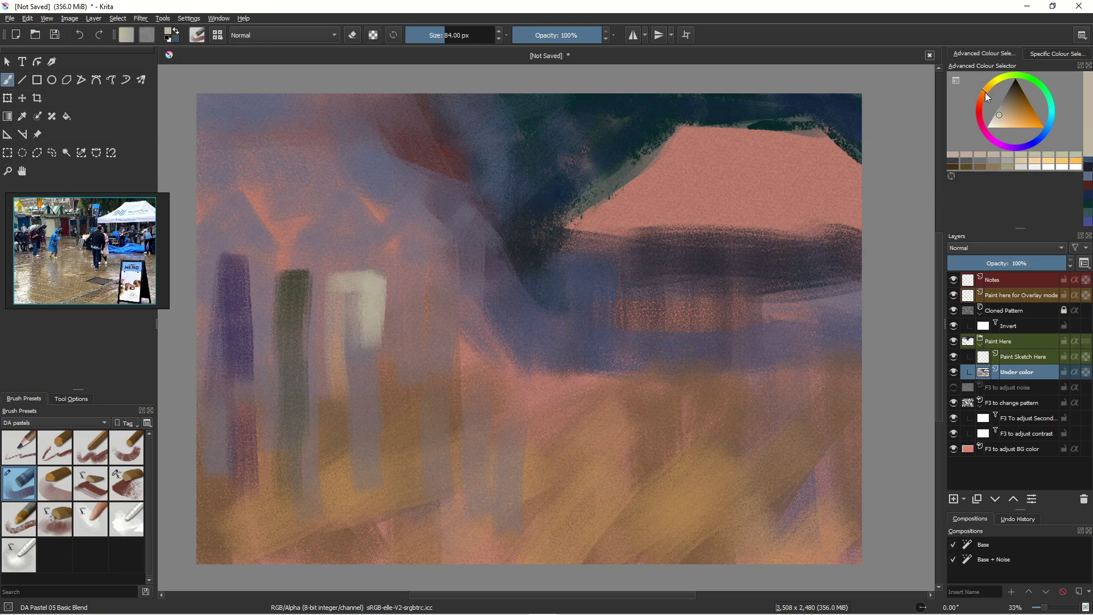
{"action": "left_click_drag", "start_coordinate": [371, 280], "coordinate": [379, 348]}
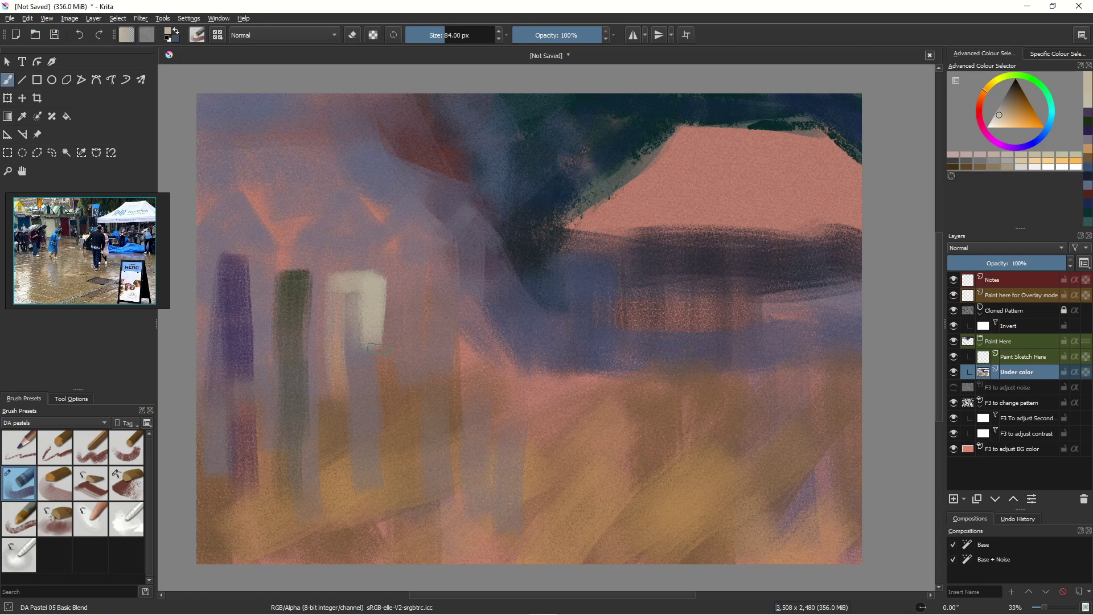
Pick a warmer cream and layer it over the pale stall front, drawing its reflection down into the pavement
{"action": "left_click", "coordinate": [1007, 121]}
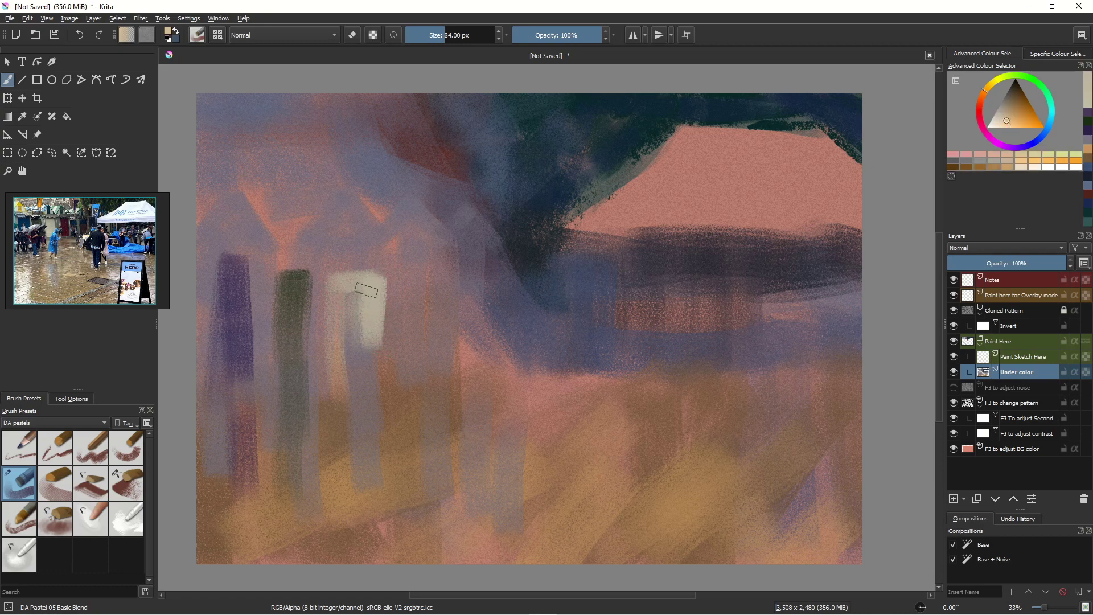
{"action": "mouse_move", "coordinate": [373, 280]}
{"action": "left_mouse_down"}
{"action": "mouse_move", "coordinate": [377, 344]}
{"action": "mouse_move", "coordinate": [369, 354]}
{"action": "mouse_move", "coordinate": [349, 335]}
{"action": "mouse_move", "coordinate": [360, 395]}
{"action": "mouse_move", "coordinate": [350, 490]}
{"action": "left_mouse_up"}
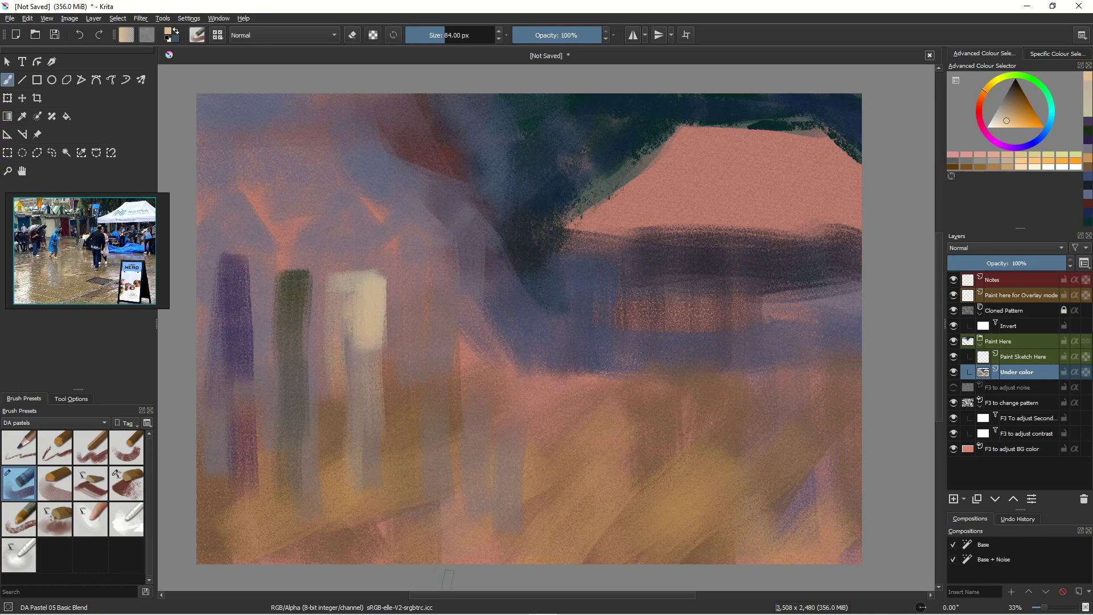
{"action": "left_click_drag", "start_coordinate": [351, 315], "coordinate": [352, 438]}
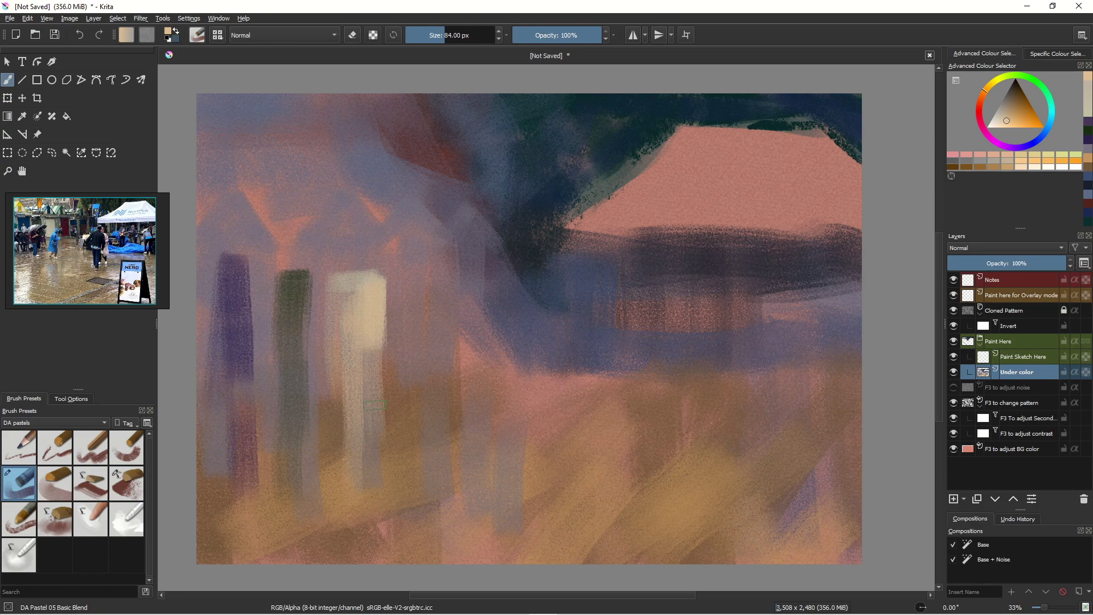
{"action": "left_click_drag", "start_coordinate": [371, 308], "coordinate": [380, 472]}
{"action": "left_click_drag", "start_coordinate": [366, 357], "coordinate": [356, 496]}
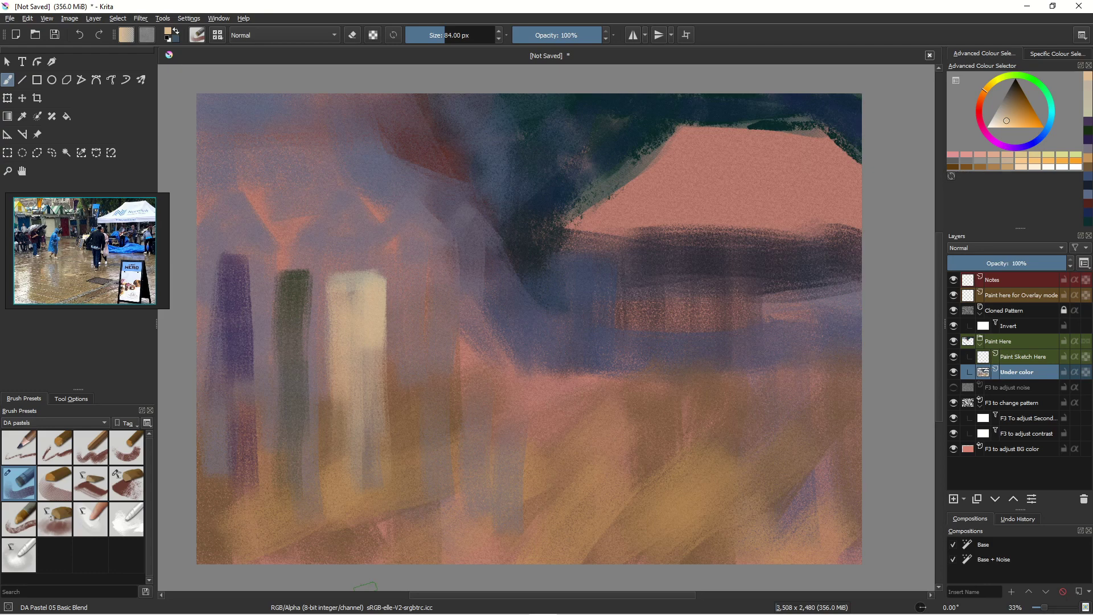
Choose a crimson red and paint a short vertical block to the right of the cream stall front
{"action": "left_click", "coordinate": [981, 116]}
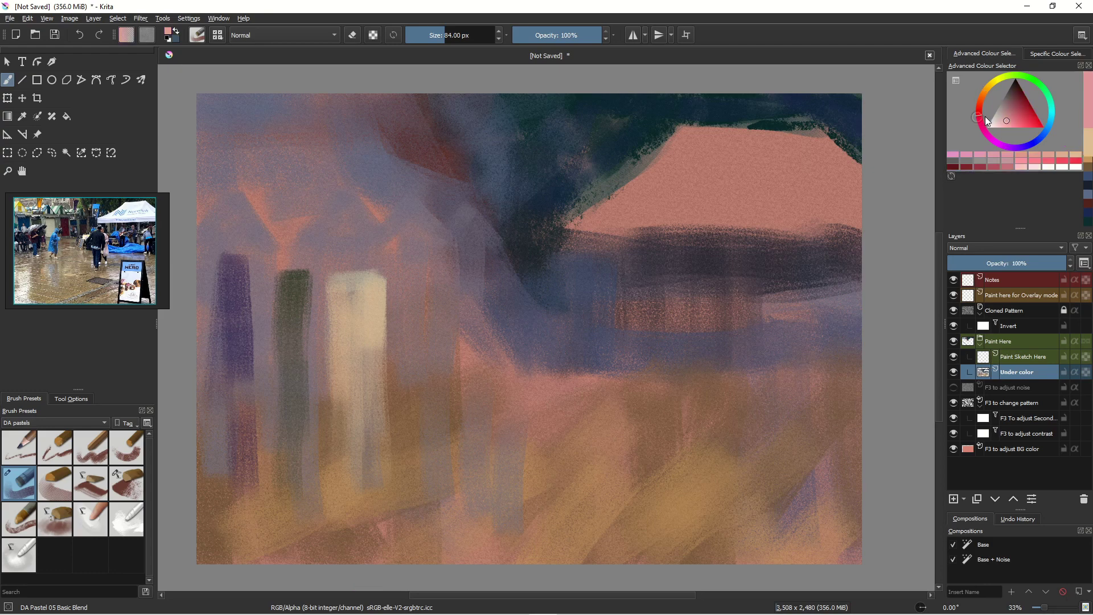
{"action": "left_click", "coordinate": [1022, 106]}
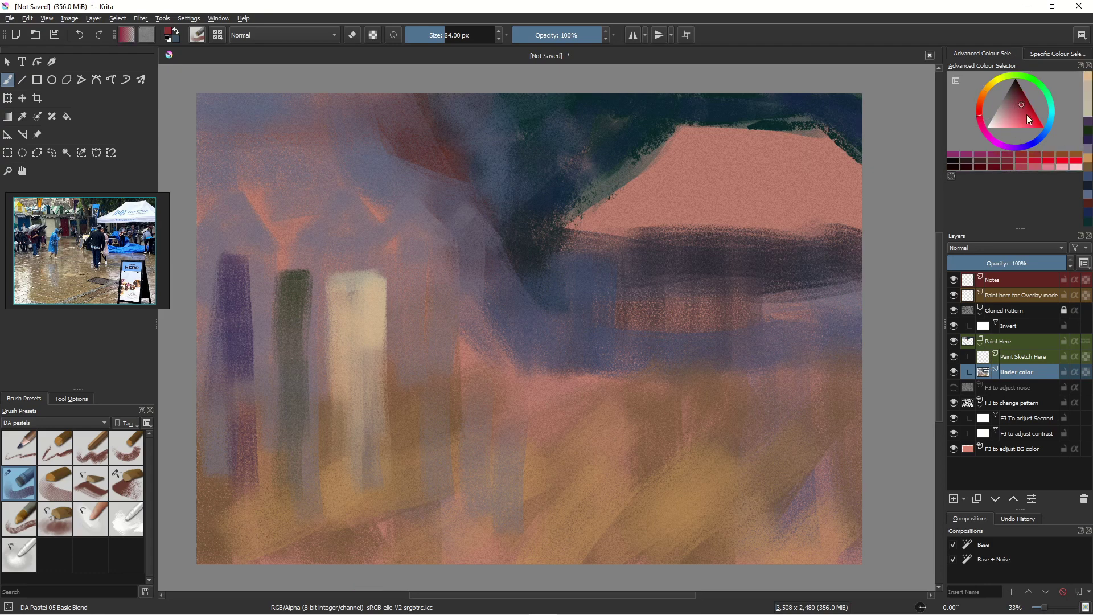
{"action": "left_click", "coordinate": [1025, 116]}
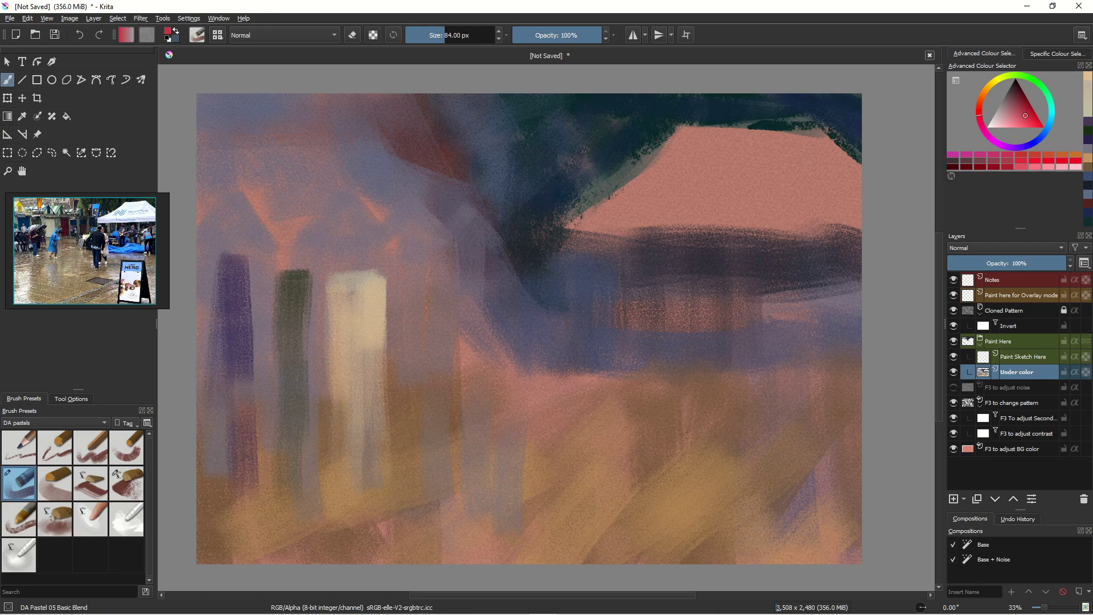
{"action": "left_click_drag", "start_coordinate": [421, 275], "coordinate": [449, 357]}
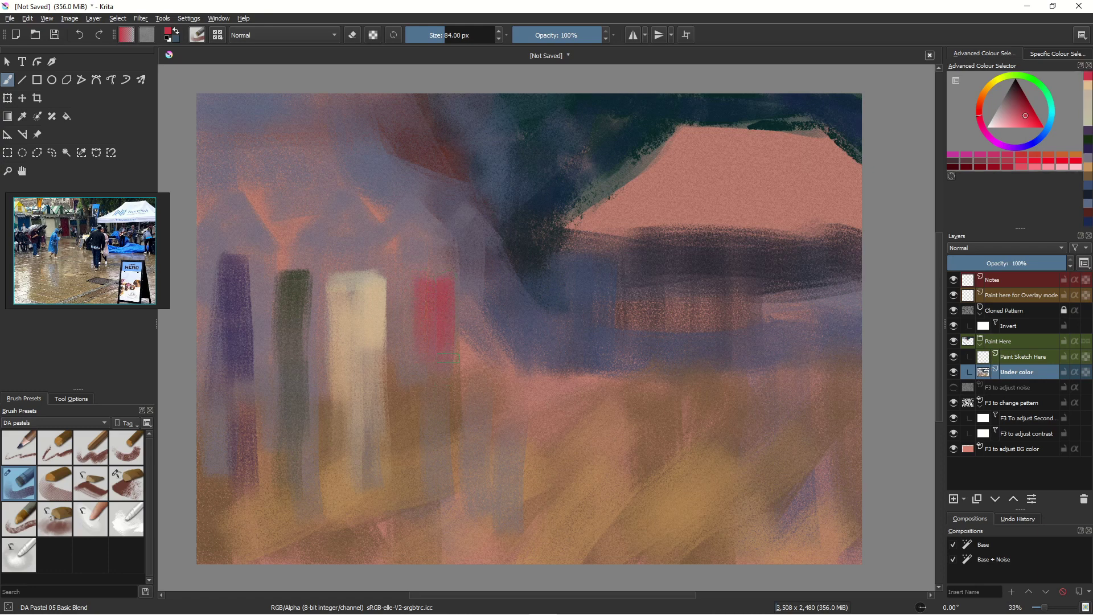
Deepen the red block with a darker red and extend it down into the pavement as a reflection
{"action": "left_click", "coordinate": [1020, 97]}
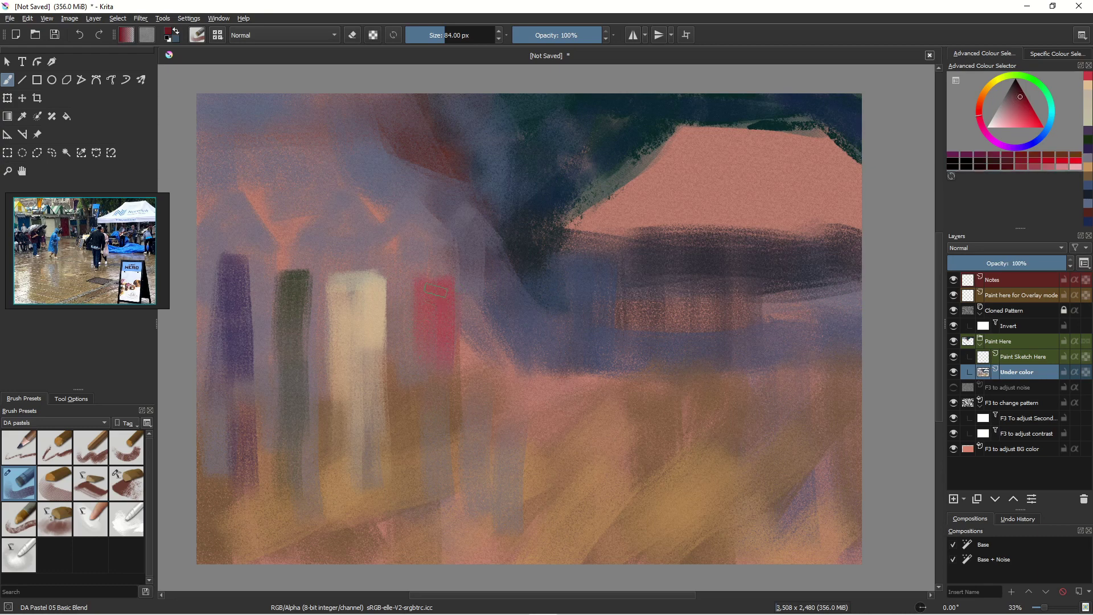
{"action": "mouse_move", "coordinate": [437, 289]}
{"action": "left_mouse_down"}
{"action": "mouse_move", "coordinate": [439, 400]}
{"action": "mouse_move", "coordinate": [451, 369]}
{"action": "left_mouse_up"}
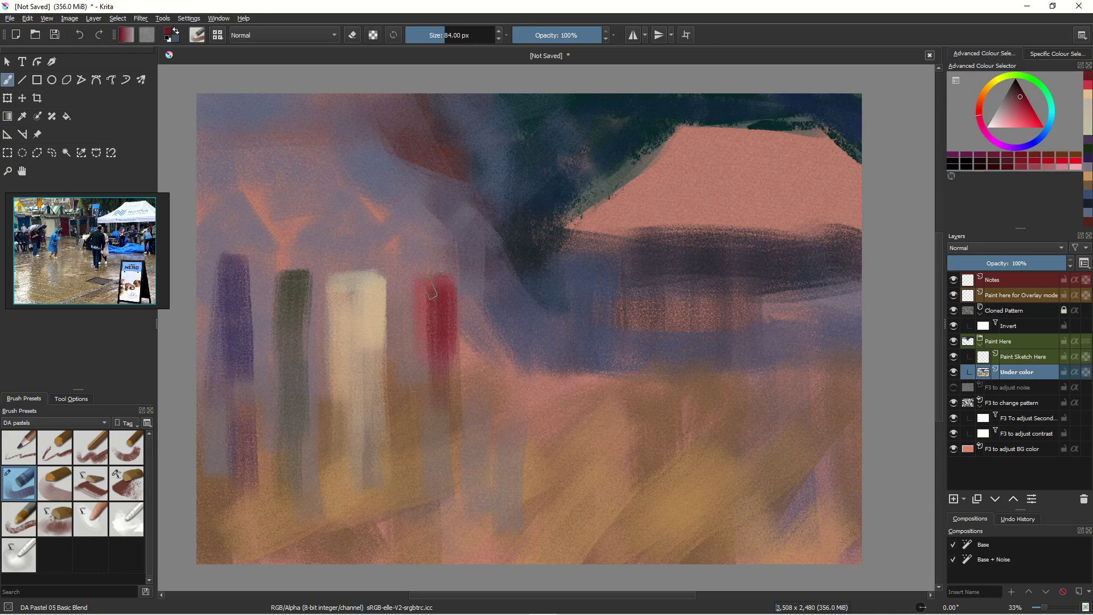
{"action": "left_click_drag", "start_coordinate": [424, 294], "coordinate": [426, 387]}
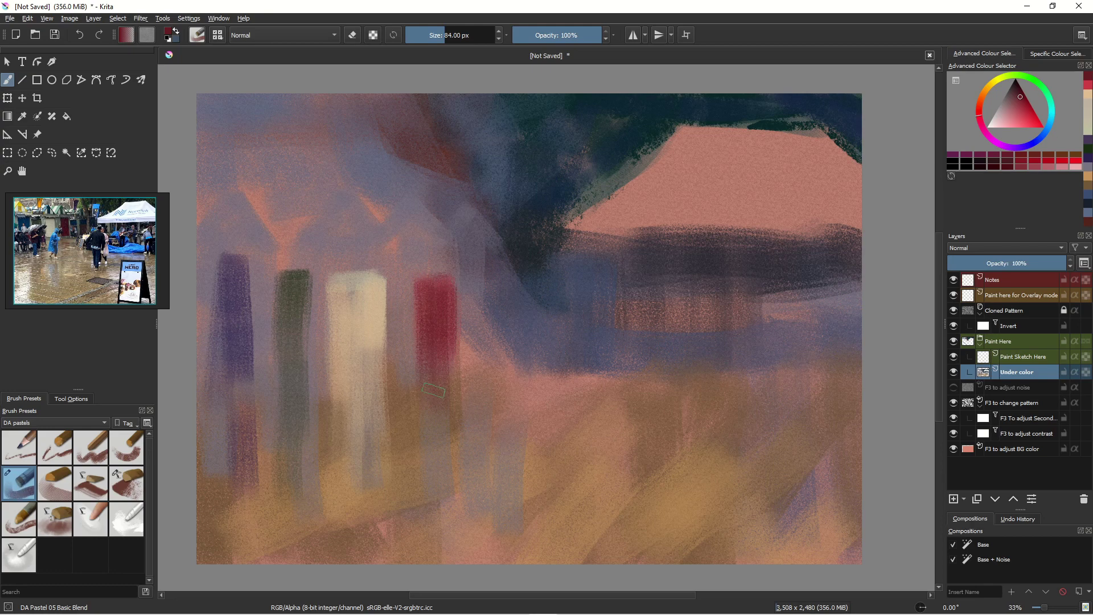
{"action": "left_click_drag", "start_coordinate": [444, 338], "coordinate": [439, 516]}
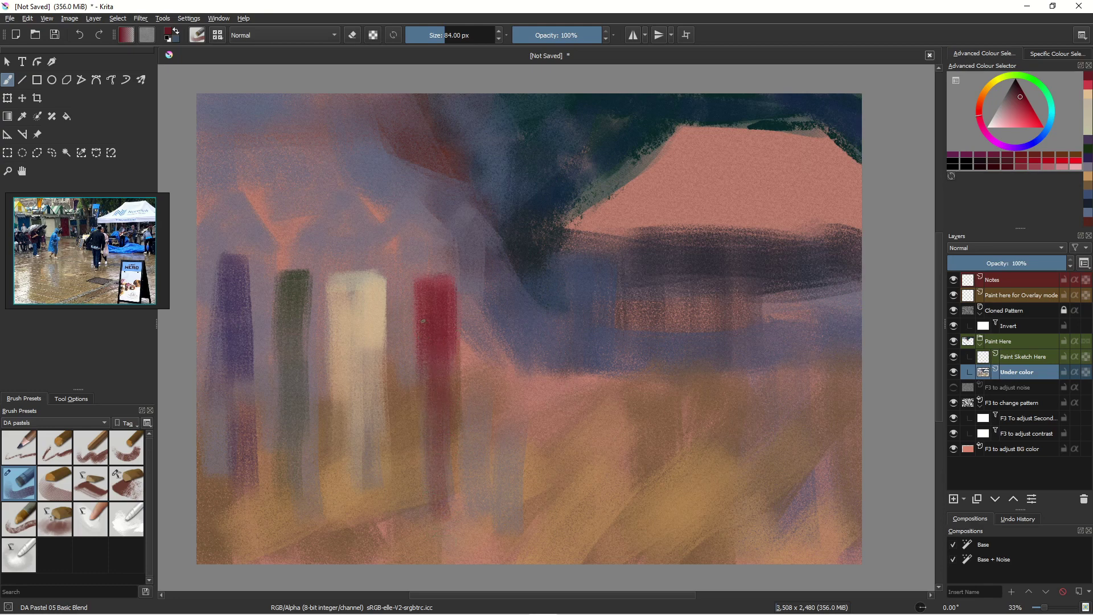
{"action": "mouse_move", "coordinate": [431, 613]}
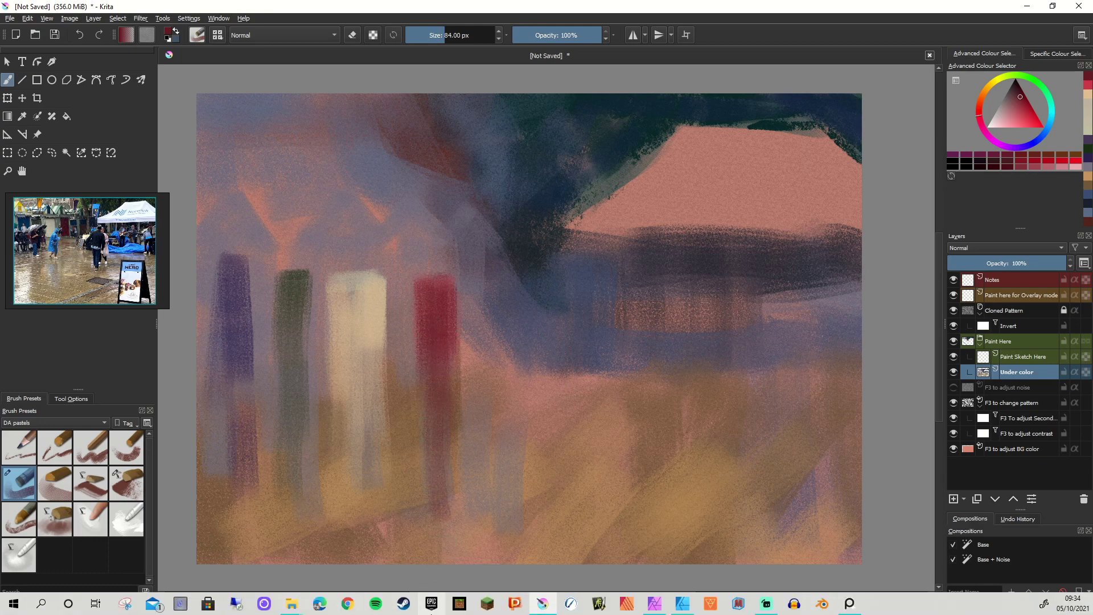
Pick a very dark green and, with a 63 px brush, paint short vertical strips along both sides of the red block
{"action": "key", "text": "bracketleft"}
{"action": "key", "text": "bracketleft"}
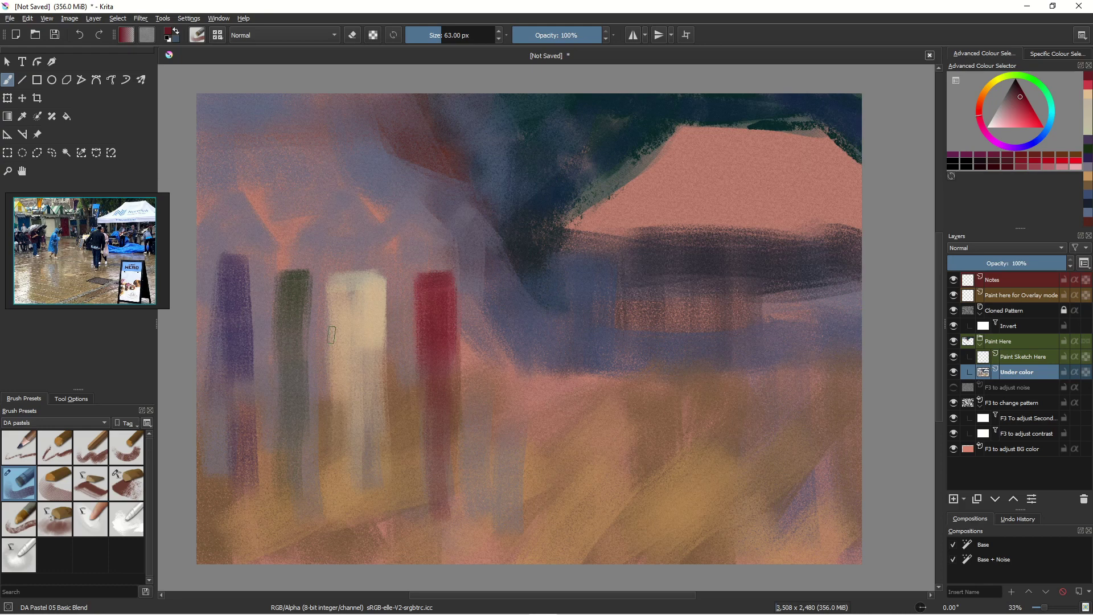
{"action": "left_click", "coordinate": [1018, 75]}
{"action": "left_click_drag", "start_coordinate": [1014, 107], "coordinate": [1014, 85]}
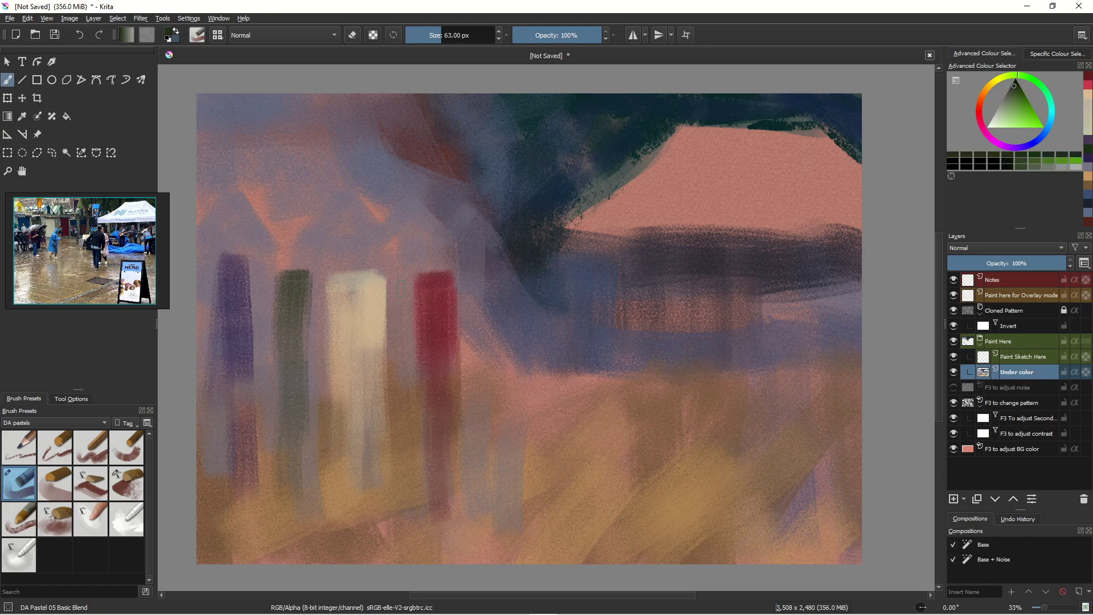
{"action": "left_click_drag", "start_coordinate": [406, 272], "coordinate": [407, 312]}
{"action": "left_click_drag", "start_coordinate": [399, 272], "coordinate": [407, 333]}
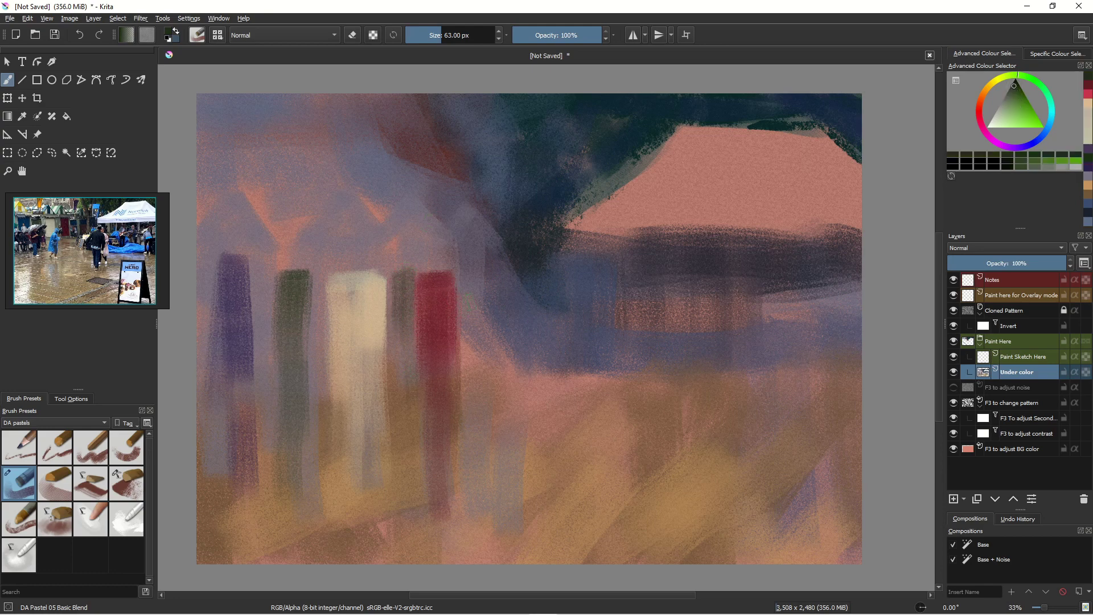
{"action": "left_click_drag", "start_coordinate": [467, 268], "coordinate": [467, 324]}
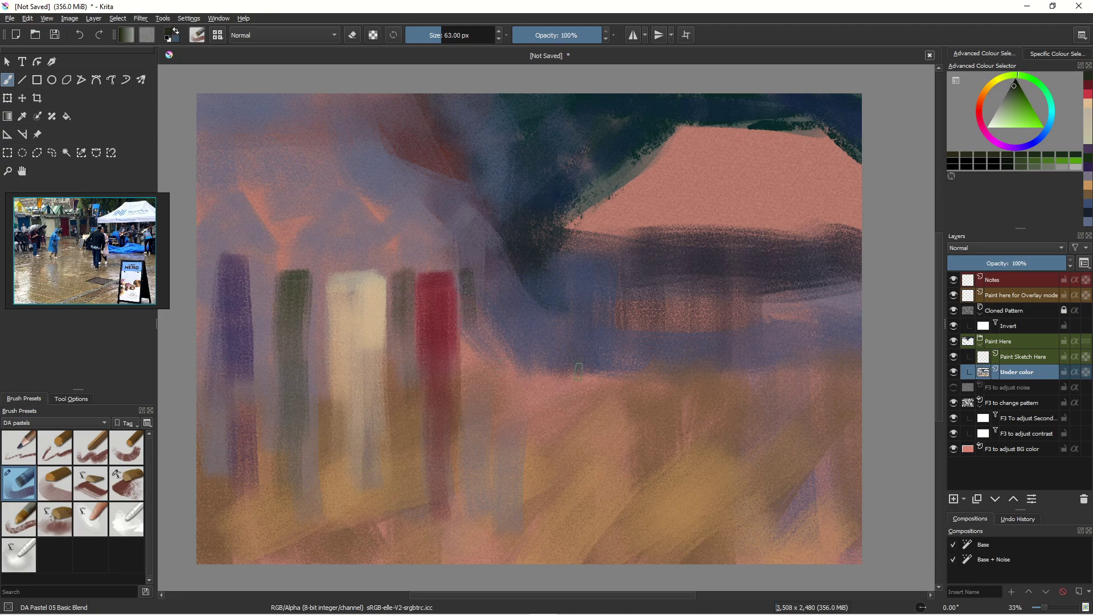
Choose a dark blue and paint a narrow vertical strip to the right of the red block, drawing it down into the pavement
{"action": "left_click", "coordinate": [1037, 134]}
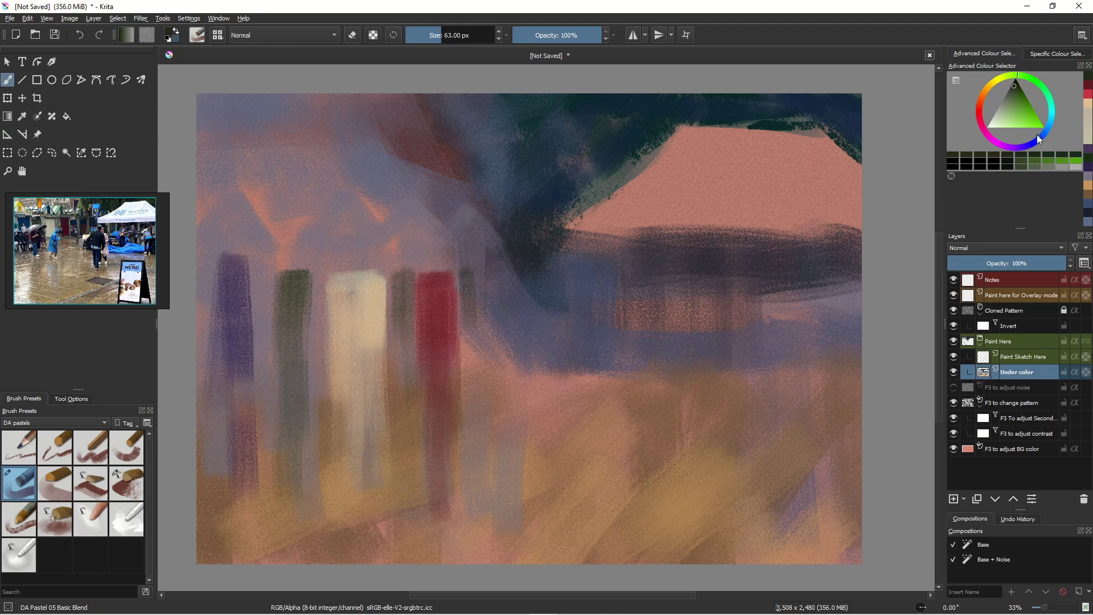
{"action": "left_click", "coordinate": [1019, 92]}
{"action": "left_click_drag", "start_coordinate": [476, 277], "coordinate": [475, 364]}
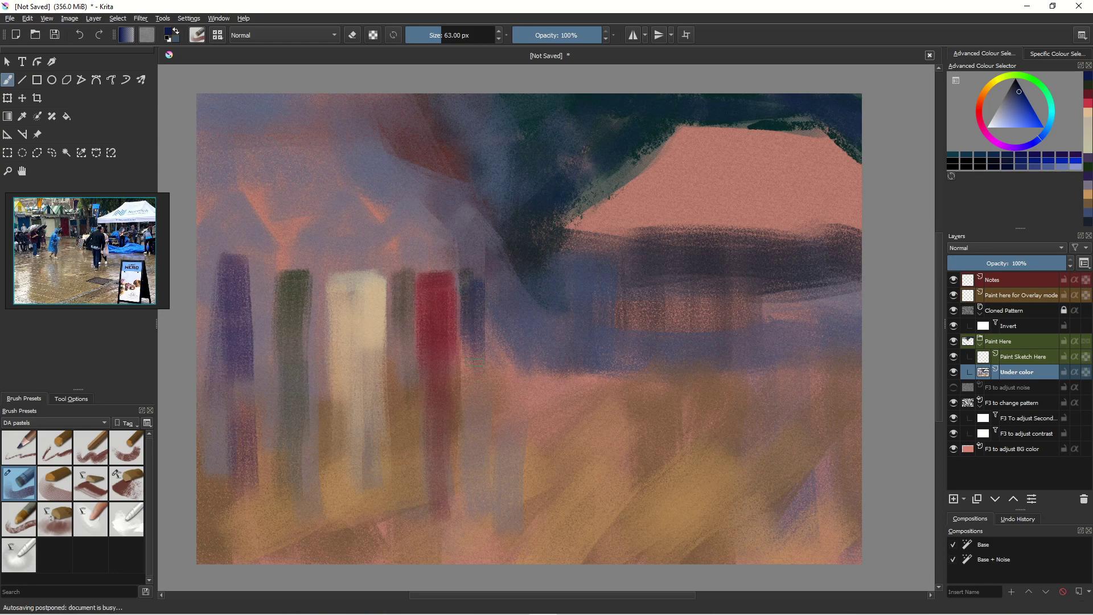
{"action": "left_click_drag", "start_coordinate": [475, 307], "coordinate": [479, 393]}
{"action": "left_click_drag", "start_coordinate": [479, 346], "coordinate": [478, 386]}
{"action": "left_click_drag", "start_coordinate": [472, 307], "coordinate": [477, 486]}
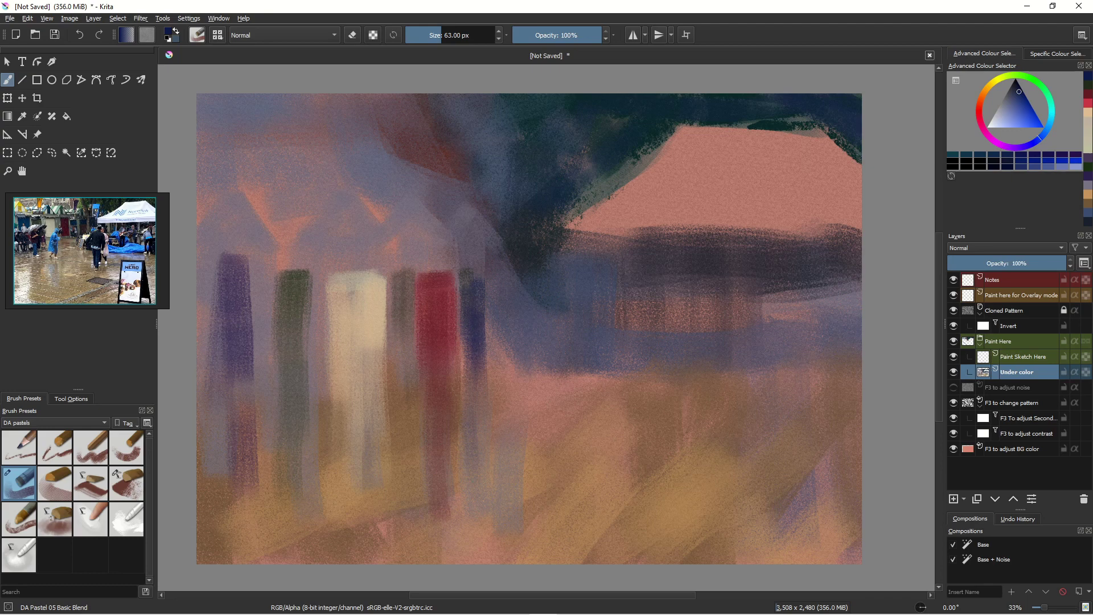
Block in a wider dark blue stall front to the right of the narrow blue strip and extend its reflection into the pavement
{"action": "left_click_drag", "start_coordinate": [499, 272], "coordinate": [500, 342]}
{"action": "left_click_drag", "start_coordinate": [514, 283], "coordinate": [515, 388]}
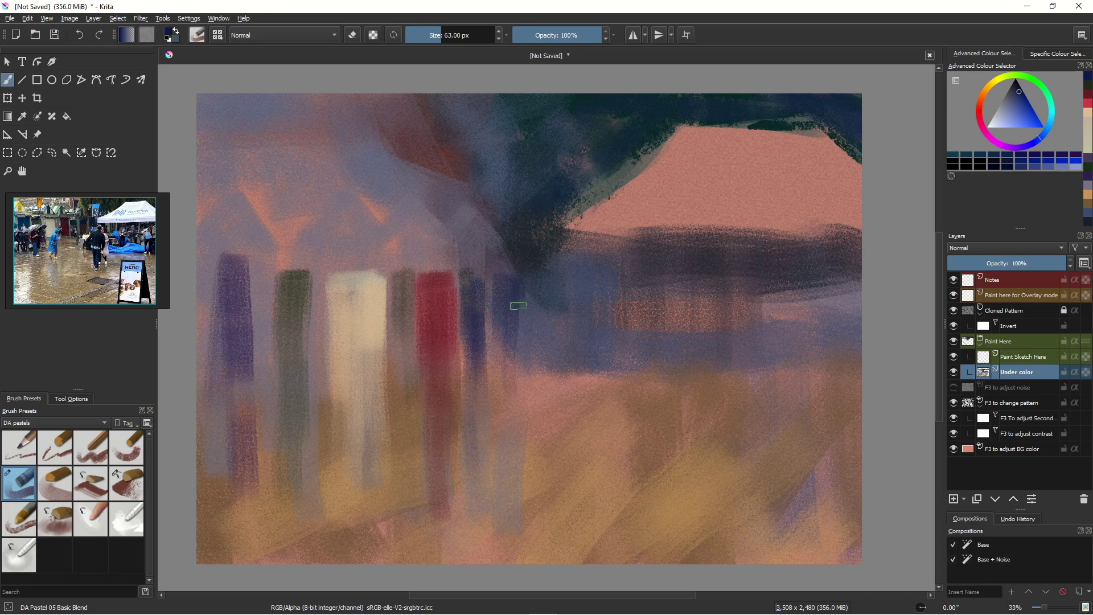
{"action": "left_click_drag", "start_coordinate": [515, 305], "coordinate": [511, 399]}
{"action": "left_click_drag", "start_coordinate": [499, 287], "coordinate": [500, 406]}
{"action": "left_click_drag", "start_coordinate": [505, 285], "coordinate": [505, 422]}
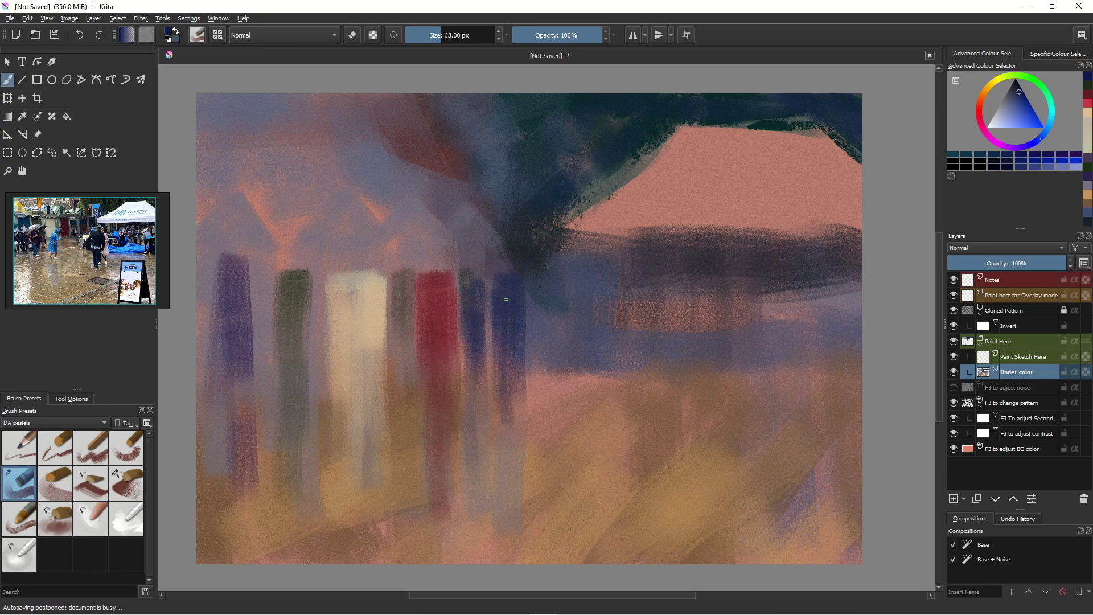
{"action": "left_click_drag", "start_coordinate": [523, 280], "coordinate": [524, 405]}
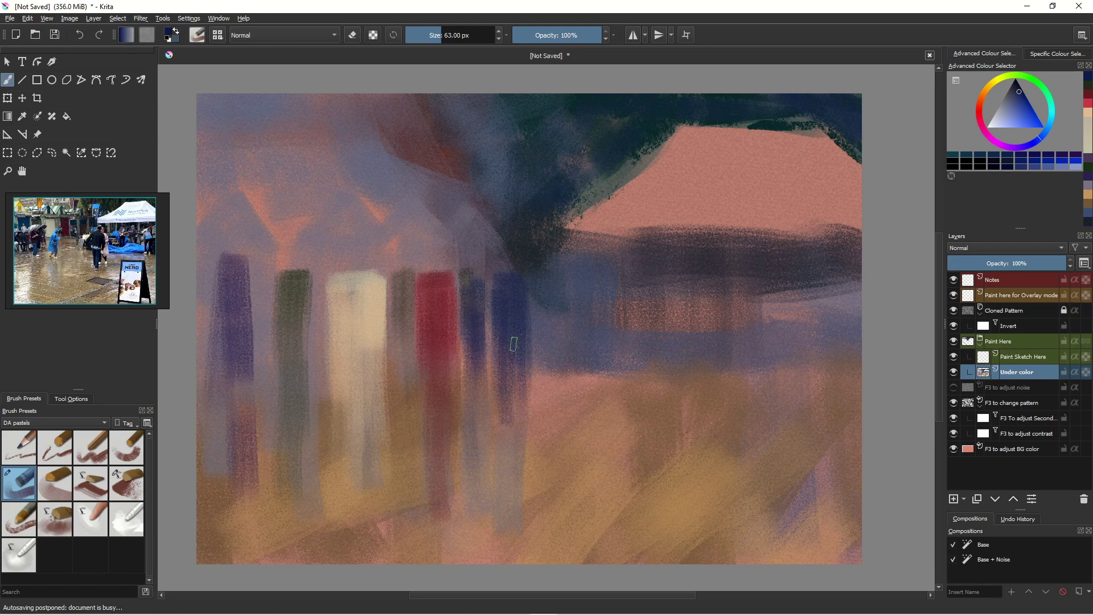
{"action": "mouse_move", "coordinate": [513, 344]}
{"action": "left_mouse_down"}
{"action": "mouse_move", "coordinate": [516, 476]}
{"action": "mouse_move", "coordinate": [527, 346]}
{"action": "mouse_move", "coordinate": [531, 496]}
{"action": "left_mouse_up"}
{"action": "left_click", "coordinate": [500, 515]}
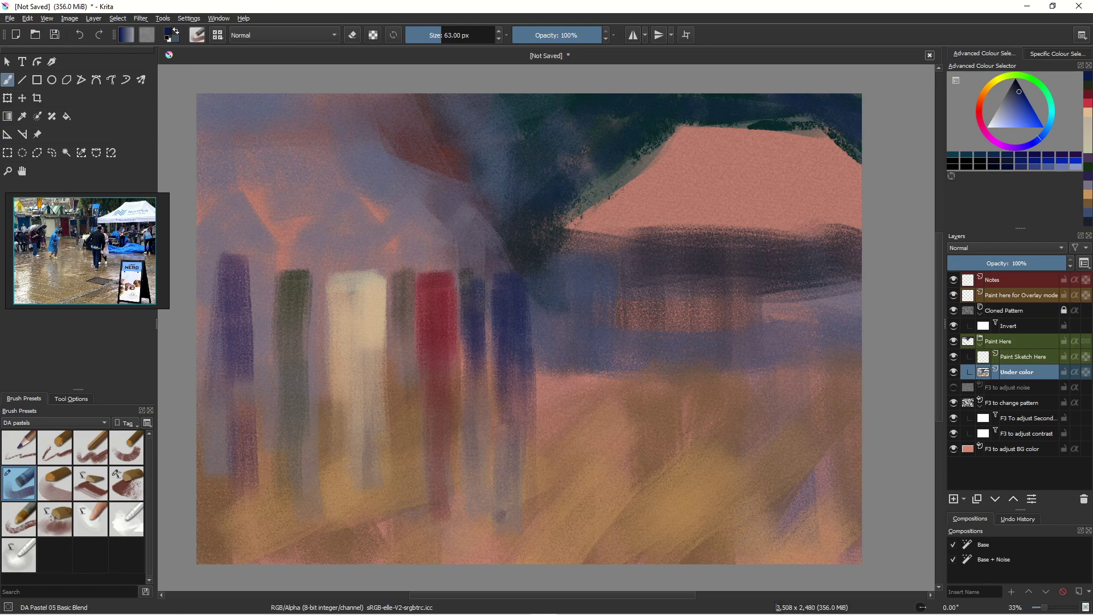
Paint a green triangular roof above the dark blue stall front, deepening it with a darker green
{"action": "left_click", "coordinate": [1038, 83]}
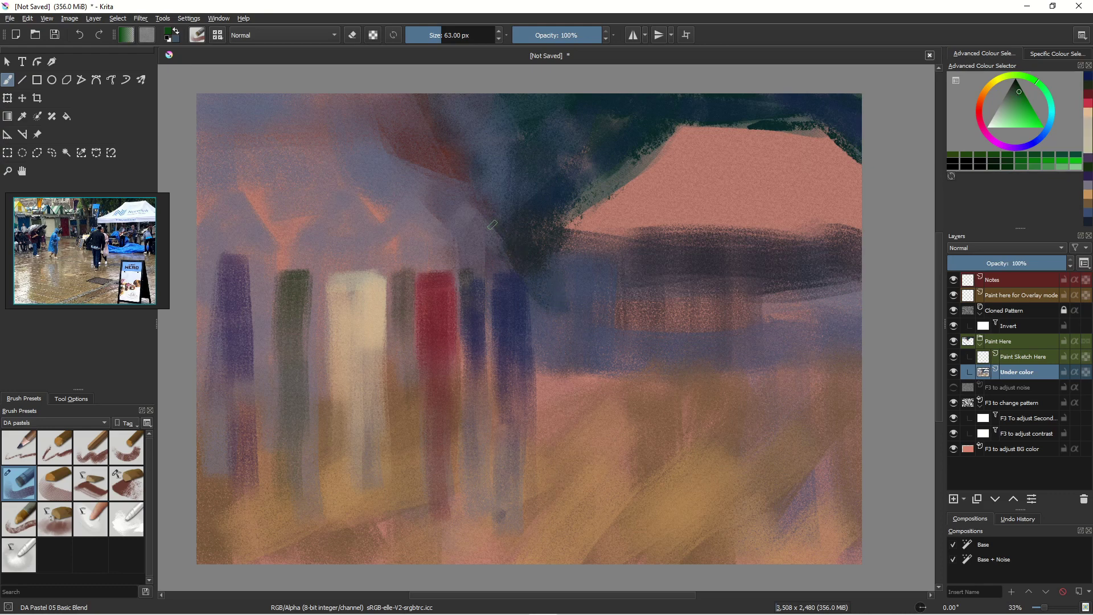
{"action": "left_click_drag", "start_coordinate": [490, 254], "coordinate": [470, 266]}
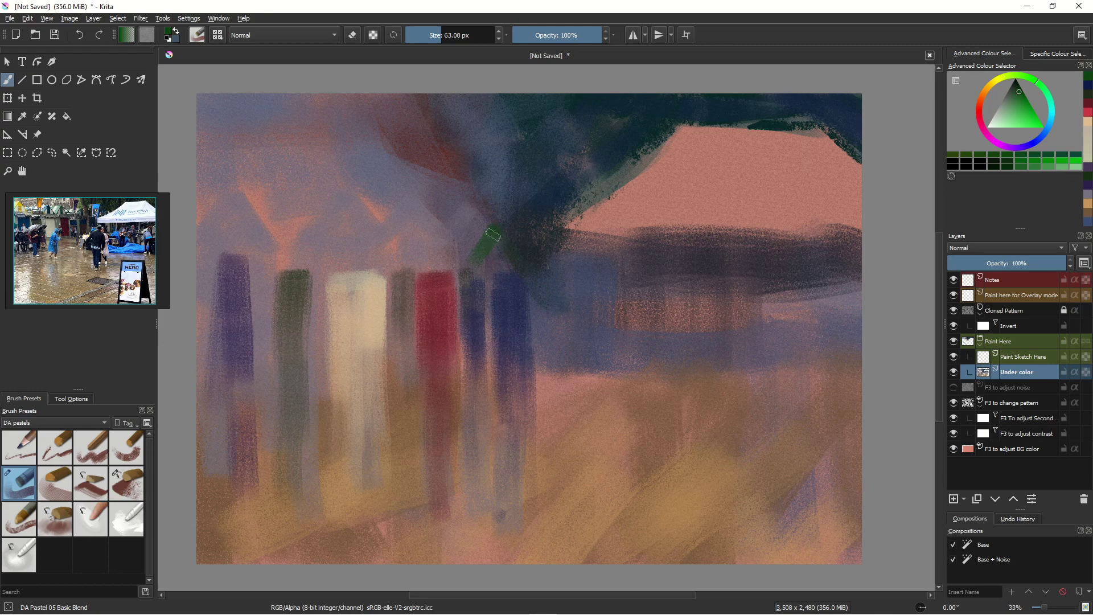
{"action": "mouse_move", "coordinate": [495, 231]}
{"action": "left_mouse_down"}
{"action": "mouse_move", "coordinate": [500, 274]}
{"action": "mouse_move", "coordinate": [489, 246]}
{"action": "mouse_move", "coordinate": [473, 251]}
{"action": "mouse_move", "coordinate": [489, 234]}
{"action": "left_mouse_up"}
{"action": "left_click", "coordinate": [1015, 87]}
{"action": "mouse_move", "coordinate": [494, 228]}
{"action": "left_mouse_down"}
{"action": "mouse_move", "coordinate": [520, 271]}
{"action": "mouse_move", "coordinate": [487, 265]}
{"action": "mouse_move", "coordinate": [501, 253]}
{"action": "left_mouse_up"}
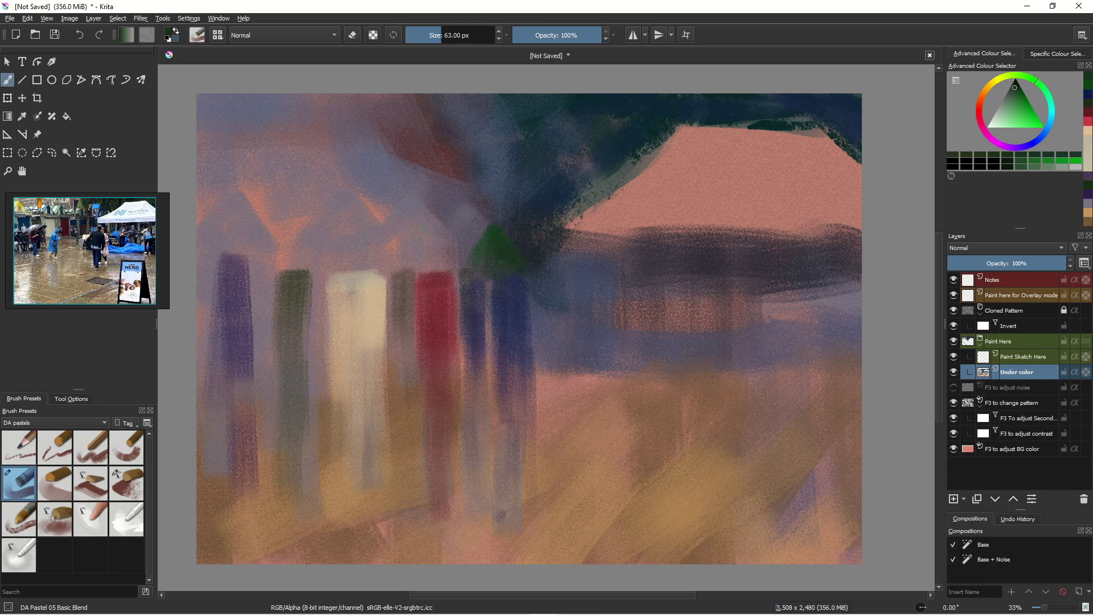
Paint a dark green peaked roof above the red block, with slanted dark green roof strokes on either side of it
{"action": "left_click_drag", "start_coordinate": [424, 228], "coordinate": [443, 264]}
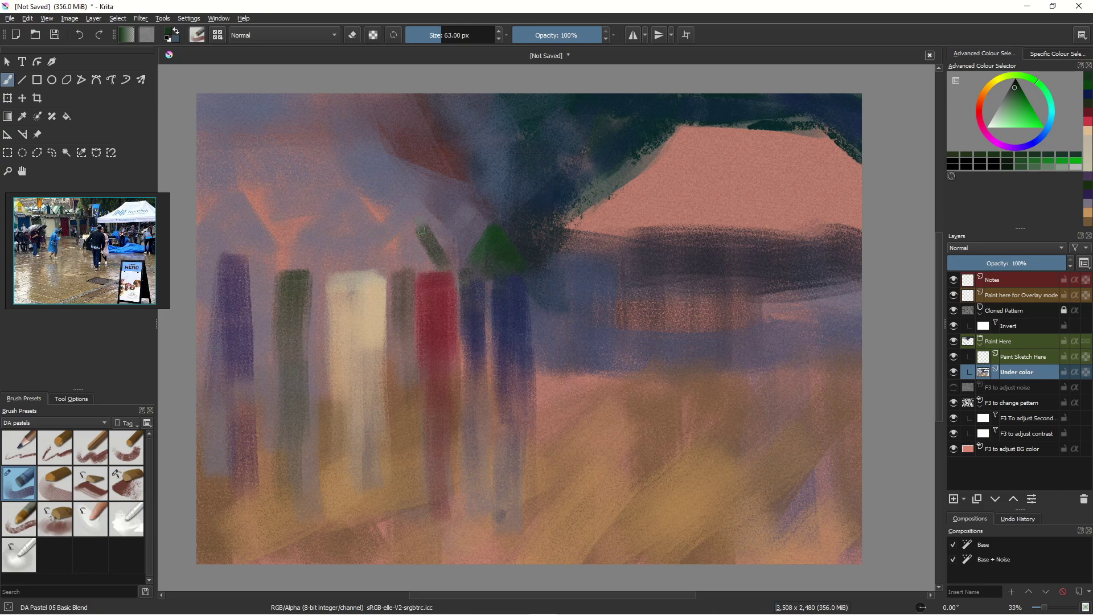
{"action": "left_click_drag", "start_coordinate": [424, 228], "coordinate": [395, 259]}
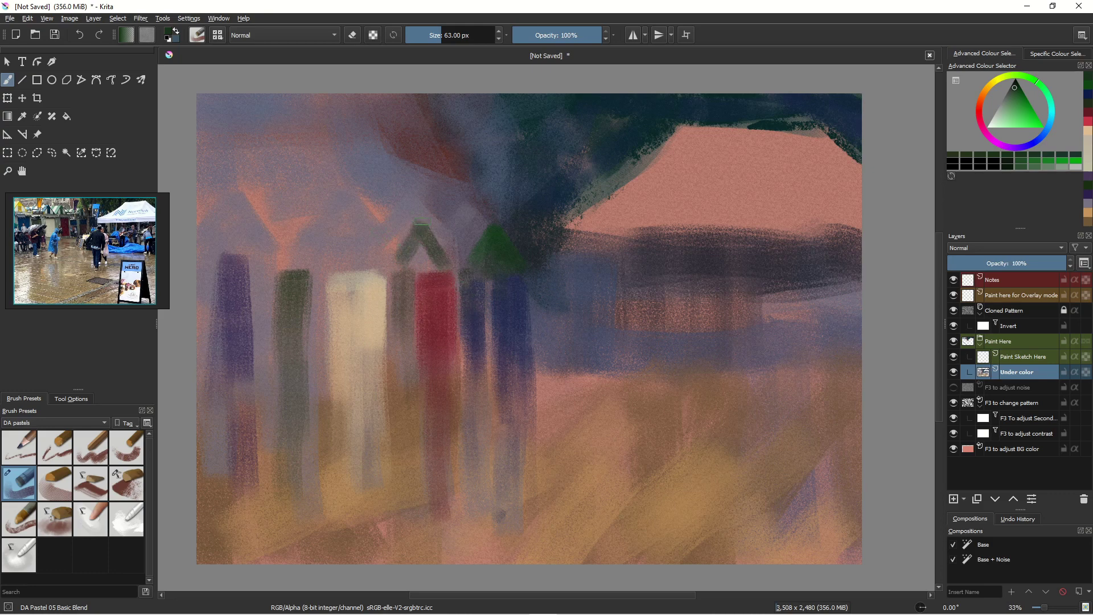
{"action": "mouse_move", "coordinate": [421, 225]}
{"action": "left_mouse_down"}
{"action": "mouse_move", "coordinate": [423, 277]}
{"action": "mouse_move", "coordinate": [424, 236]}
{"action": "mouse_move", "coordinate": [410, 249]}
{"action": "mouse_move", "coordinate": [420, 232]}
{"action": "mouse_move", "coordinate": [363, 272]}
{"action": "mouse_move", "coordinate": [384, 214]}
{"action": "mouse_move", "coordinate": [367, 251]}
{"action": "left_mouse_up"}
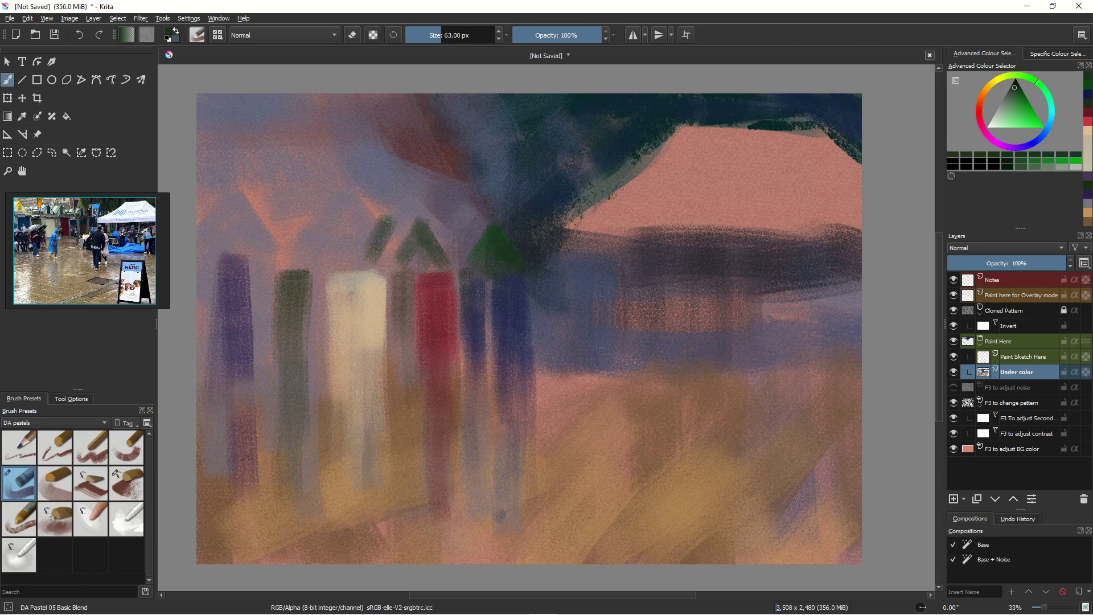
{"action": "mouse_move", "coordinate": [470, 222]}
{"action": "left_mouse_down"}
{"action": "mouse_move", "coordinate": [456, 262]}
{"action": "mouse_move", "coordinate": [440, 242]}
{"action": "left_mouse_up"}
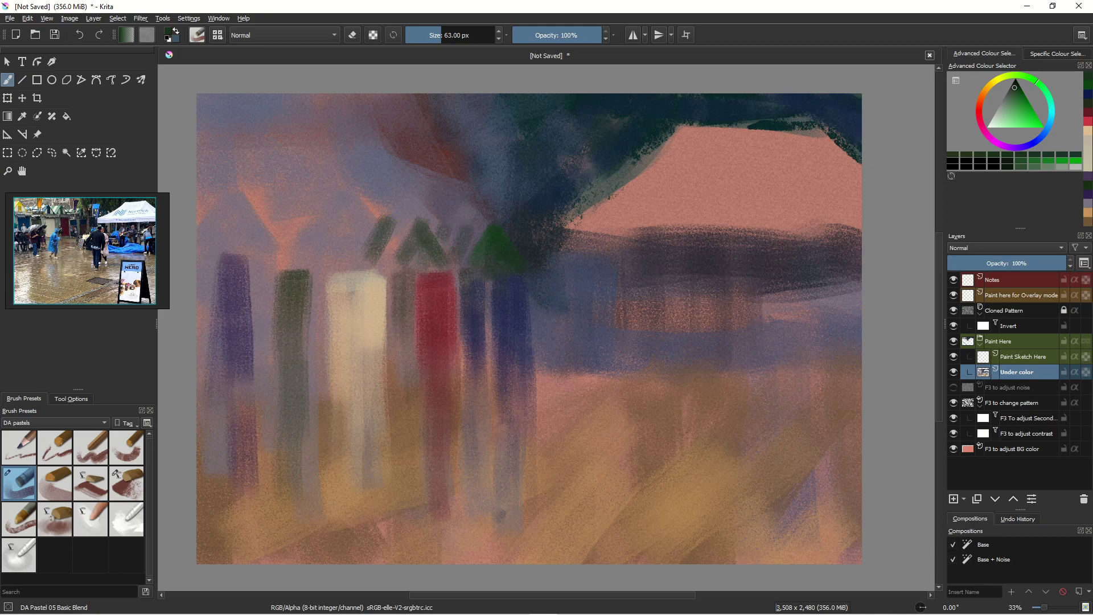
Paint a dark navy peaked roof above the cream stall front, sharpening its apex and slopes with a 44 px brush
{"action": "left_click", "coordinate": [1038, 137]}
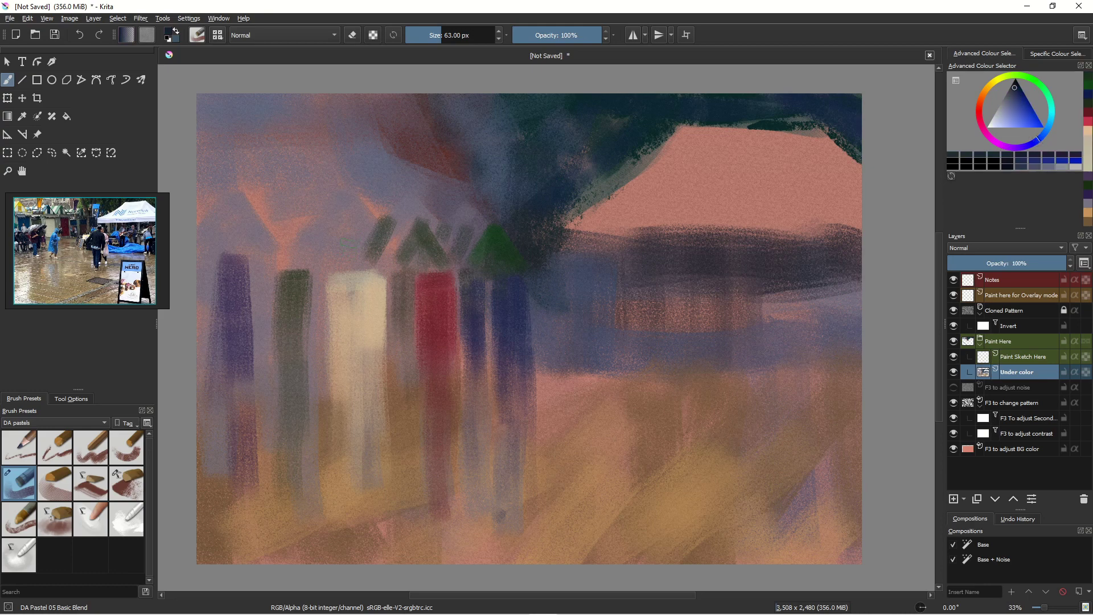
{"action": "mouse_move", "coordinate": [333, 221]}
{"action": "left_mouse_down"}
{"action": "mouse_move", "coordinate": [359, 259]}
{"action": "mouse_move", "coordinate": [349, 238]}
{"action": "left_mouse_up"}
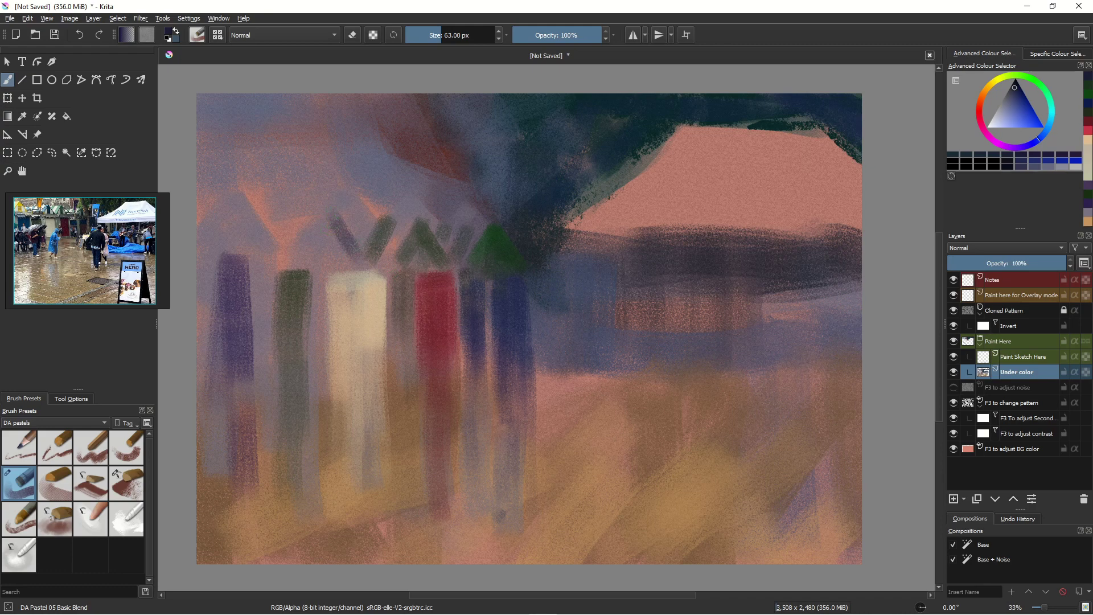
{"action": "left_click_drag", "start_coordinate": [342, 220], "coordinate": [369, 272]}
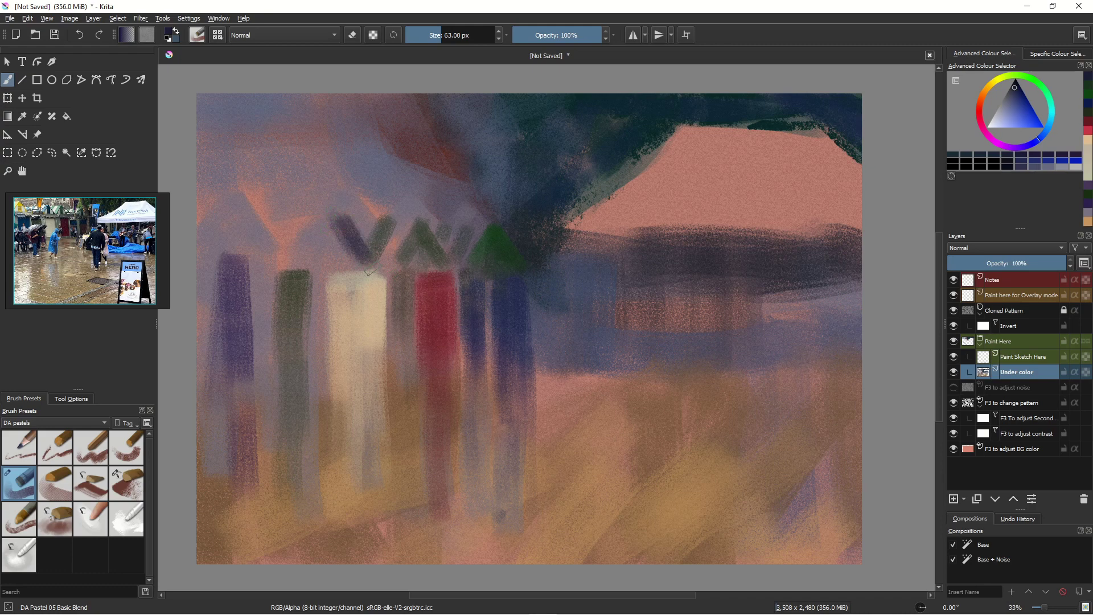
{"action": "mouse_move", "coordinate": [344, 220]}
{"action": "left_mouse_down"}
{"action": "mouse_move", "coordinate": [324, 240]}
{"action": "mouse_move", "coordinate": [338, 226]}
{"action": "mouse_move", "coordinate": [341, 244]}
{"action": "mouse_move", "coordinate": [343, 223]}
{"action": "mouse_move", "coordinate": [344, 272]}
{"action": "left_mouse_up"}
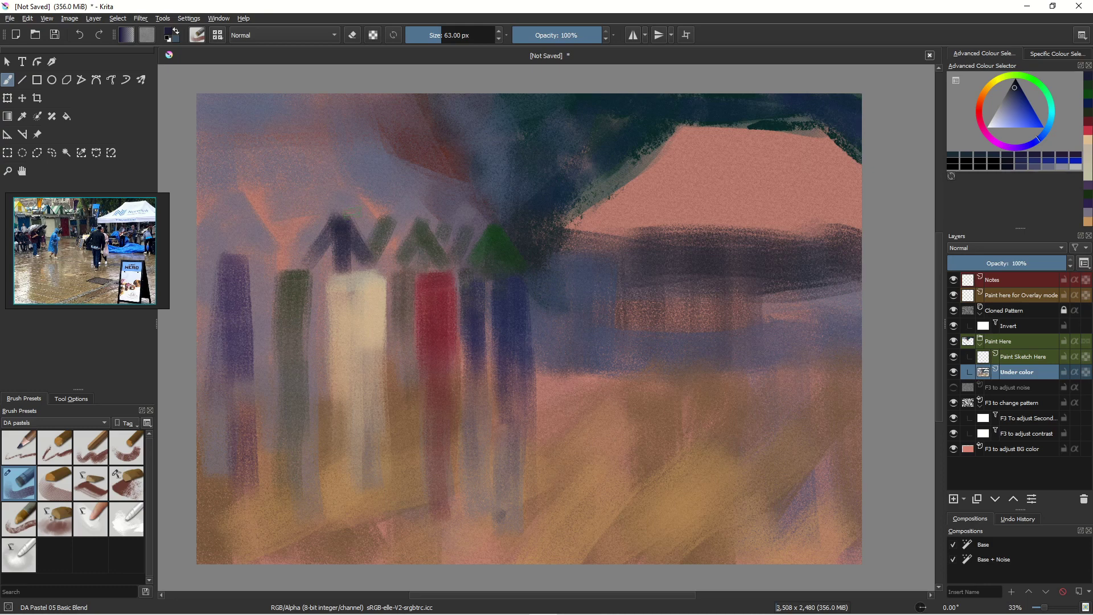
{"action": "key", "text": "bracketleft"}
{"action": "key", "text": "bracketleft"}
{"action": "left_click_drag", "start_coordinate": [338, 209], "coordinate": [370, 249]}
{"action": "left_click_drag", "start_coordinate": [339, 210], "coordinate": [320, 248]}
Sample the beige from the cream stall front and paint it down the stall's left edge
{"action": "left_click", "coordinate": [356, 295], "text": "ctrl"}
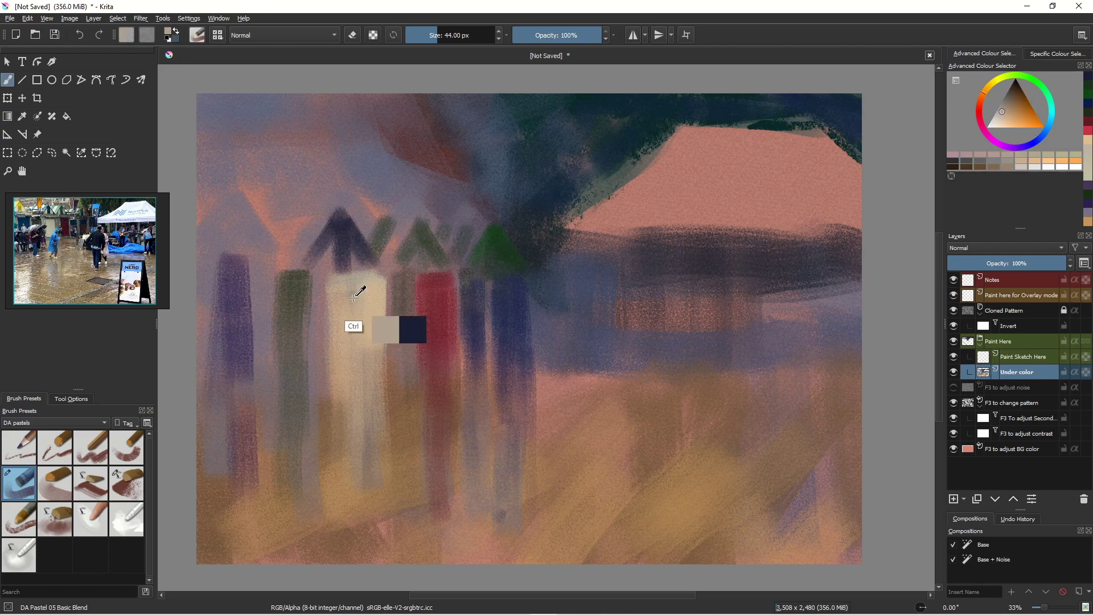
{"action": "left_click_drag", "start_coordinate": [321, 276], "coordinate": [323, 341]}
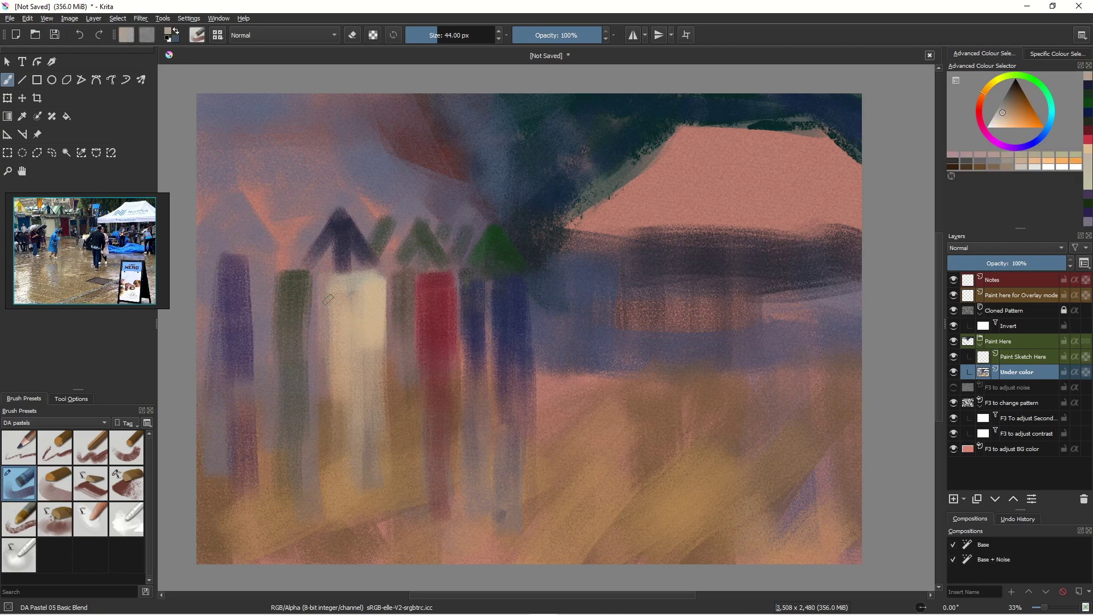
With a 96 px brush, fill the gap beside the cream stall with sampled grey-brown and widen the red block leftwards with its sampled red
{"action": "key", "text": "bracketright"}
{"action": "key", "text": "bracketright"}
{"action": "key", "text": "bracketright"}
{"action": "key", "text": "bracketright"}
{"action": "key", "text": "bracketright"}
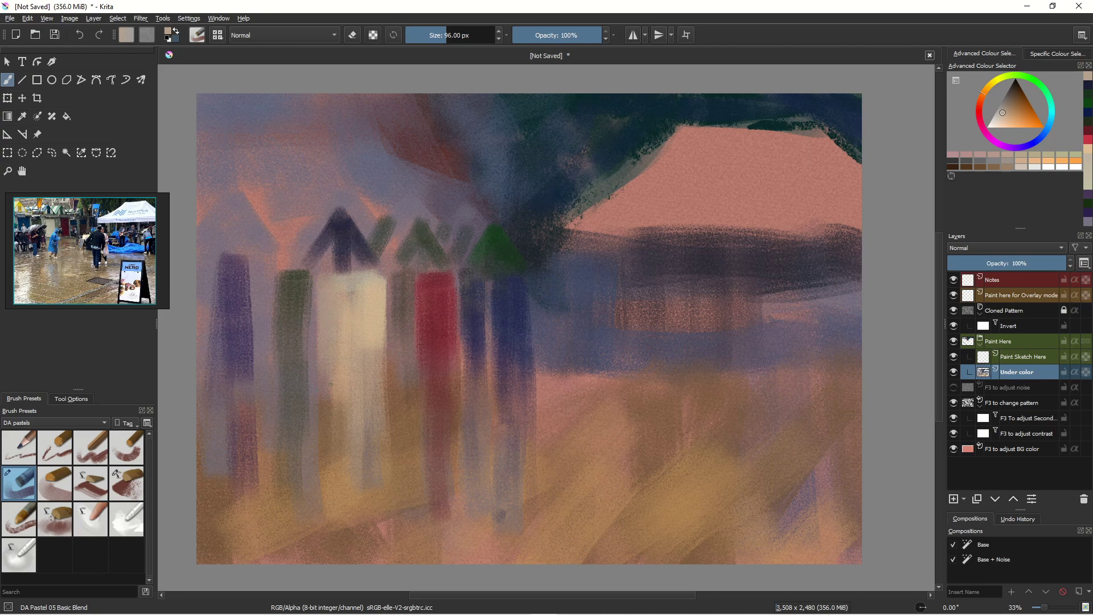
{"action": "left_click", "coordinate": [403, 296], "text": "ctrl"}
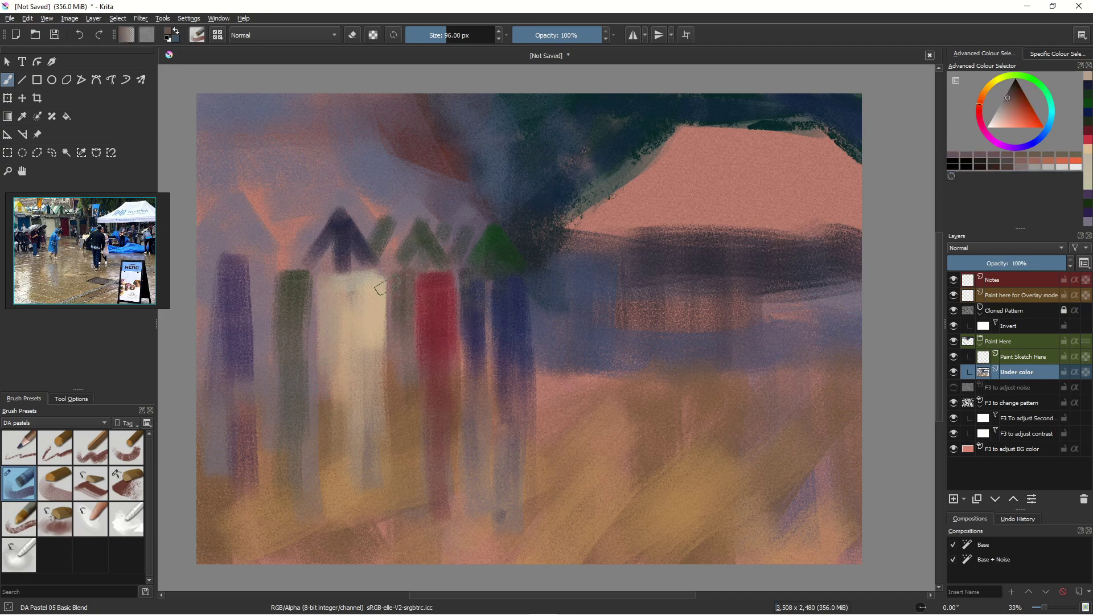
{"action": "left_click_drag", "start_coordinate": [385, 278], "coordinate": [382, 388]}
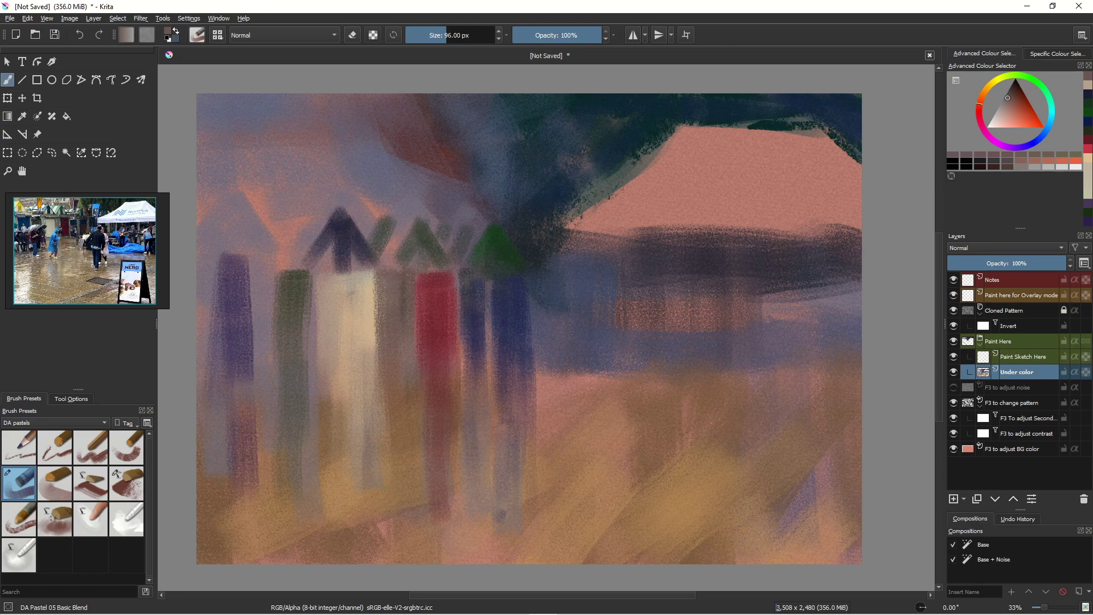
{"action": "left_click", "coordinate": [427, 336], "text": "ctrl"}
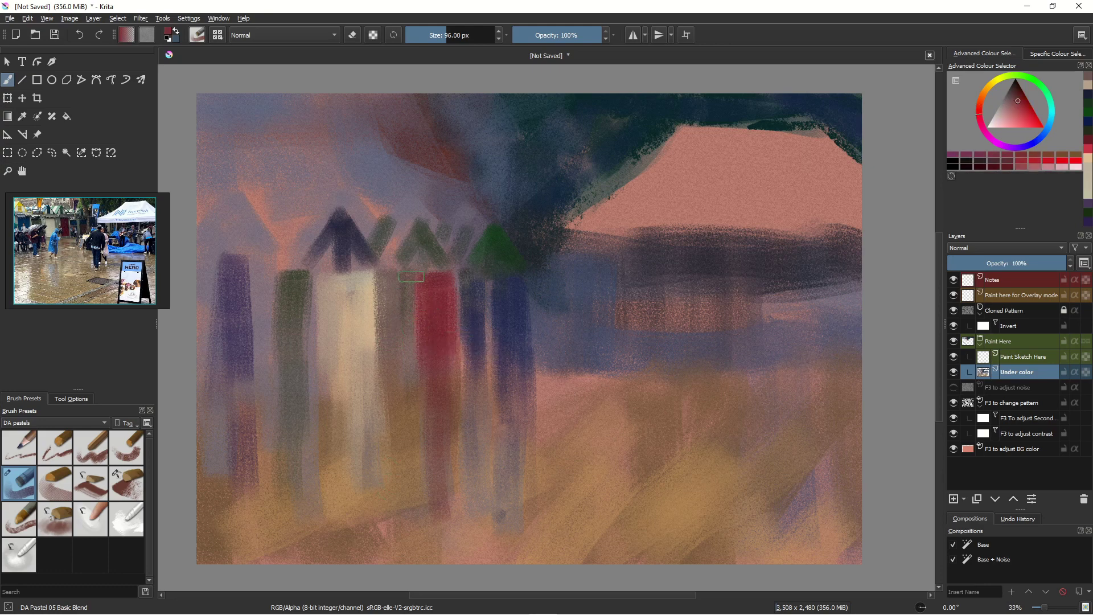
{"action": "mouse_move", "coordinate": [412, 277]}
{"action": "left_mouse_down"}
{"action": "mouse_move", "coordinate": [414, 422]}
{"action": "mouse_move", "coordinate": [412, 321]}
{"action": "mouse_move", "coordinate": [411, 401]}
{"action": "left_mouse_up"}
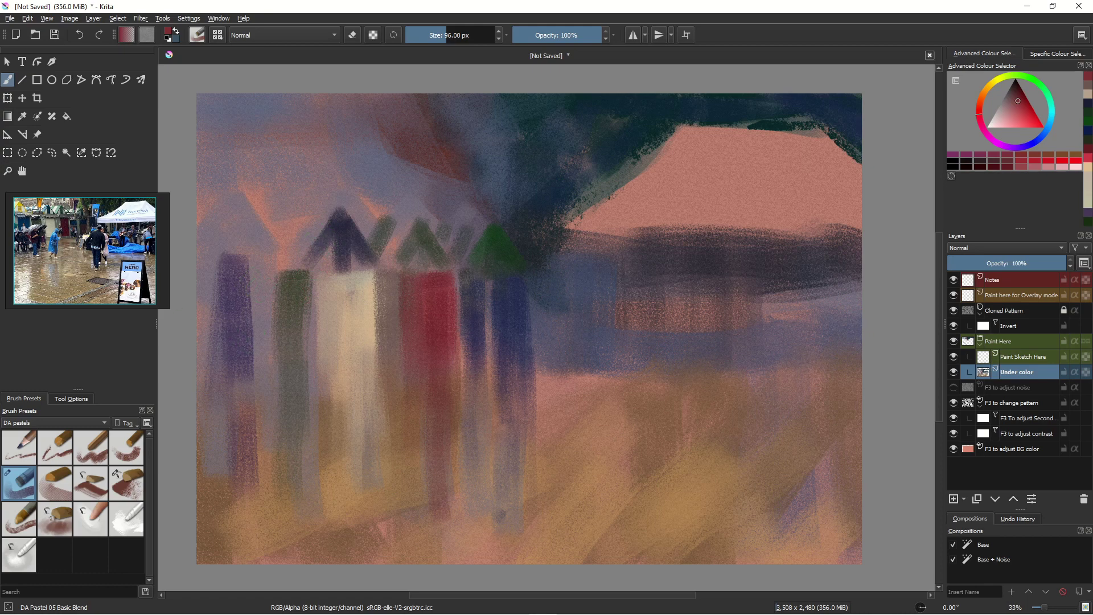
Choose a dark ochre yellow and paint a broad peaked roof above the purple stall front
{"action": "left_click", "coordinate": [990, 85]}
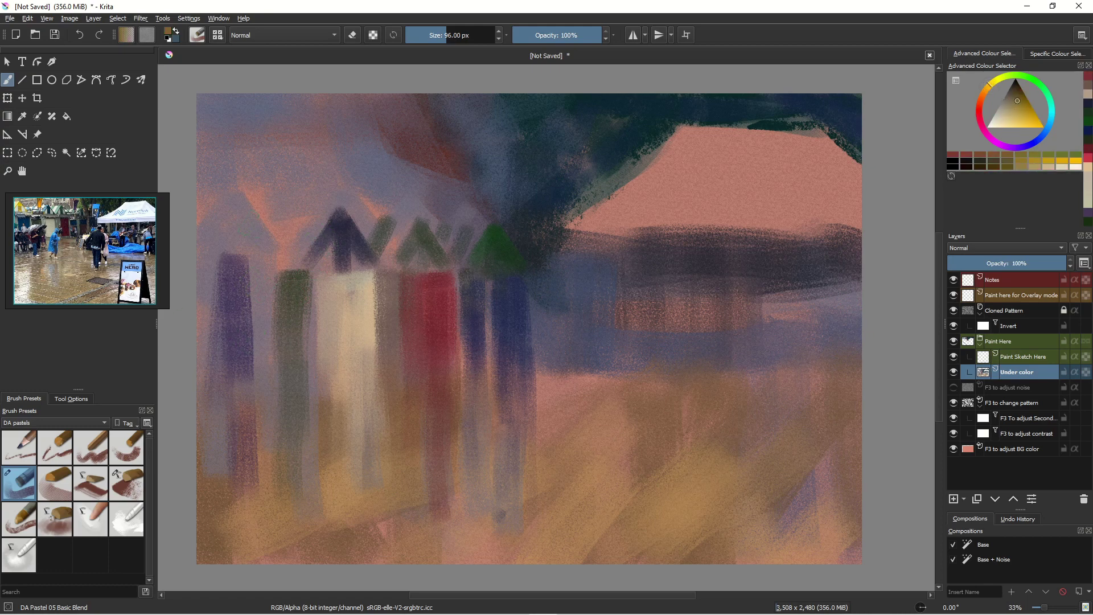
{"action": "mouse_move", "coordinate": [239, 205]}
{"action": "left_mouse_down"}
{"action": "mouse_move", "coordinate": [272, 234]}
{"action": "mouse_move", "coordinate": [233, 202]}
{"action": "mouse_move", "coordinate": [201, 253]}
{"action": "left_mouse_up"}
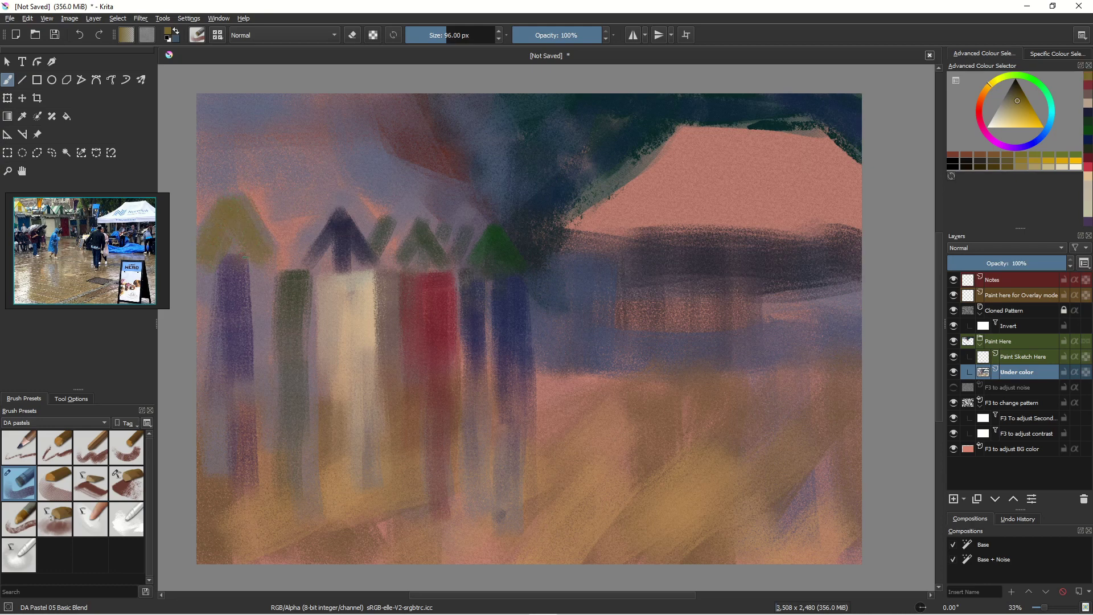
{"action": "left_click_drag", "start_coordinate": [205, 205], "coordinate": [236, 206]}
Sample the navy roof colour and paint slanted strokes between the ochre and navy roofs, reducing the brush to 55 px
{"action": "left_click", "coordinate": [338, 267], "text": "ctrl"}
{"action": "left_click_drag", "start_coordinate": [306, 216], "coordinate": [292, 248]}
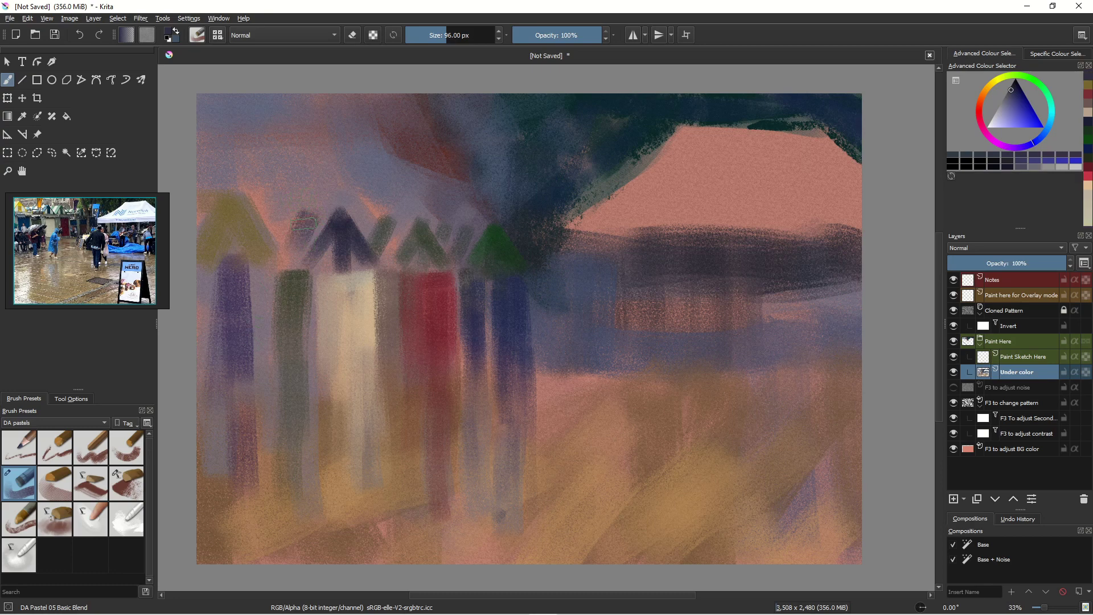
{"action": "key", "text": "bracketleft"}
{"action": "key", "text": "bracketleft"}
{"action": "key", "text": "bracketleft"}
{"action": "key", "text": "bracketleft"}
{"action": "left_click_drag", "start_coordinate": [314, 213], "coordinate": [293, 252]}
{"action": "left_click_drag", "start_coordinate": [290, 213], "coordinate": [268, 249]}
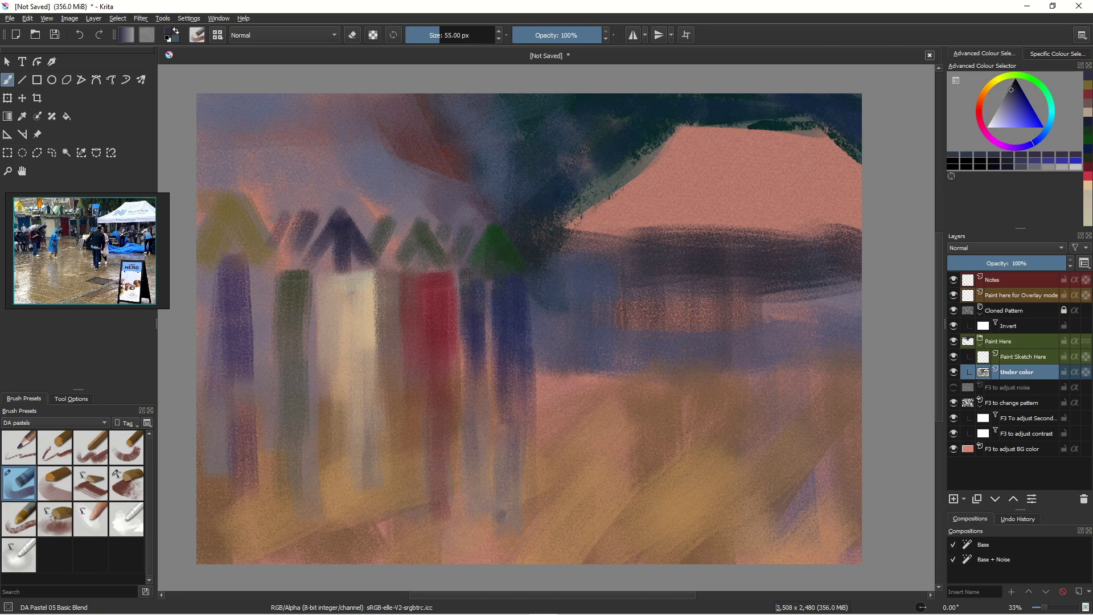
Choose a light sky blue and paint slanted strokes on the navy roof's left slope and on the shape beside it
{"action": "left_click", "coordinate": [1009, 115]}
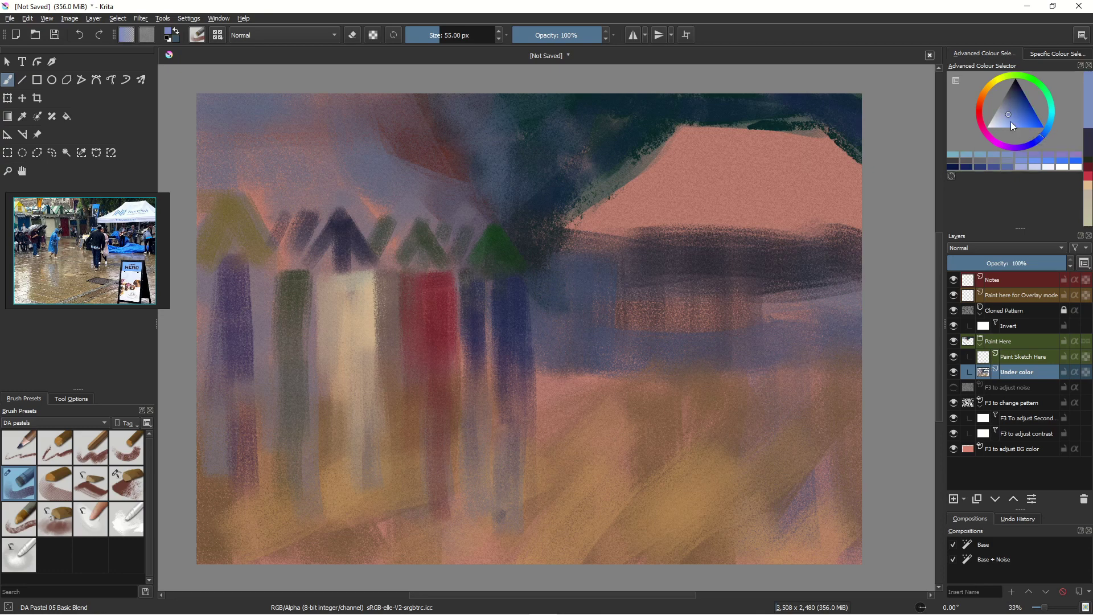
{"action": "left_click", "coordinate": [1017, 119]}
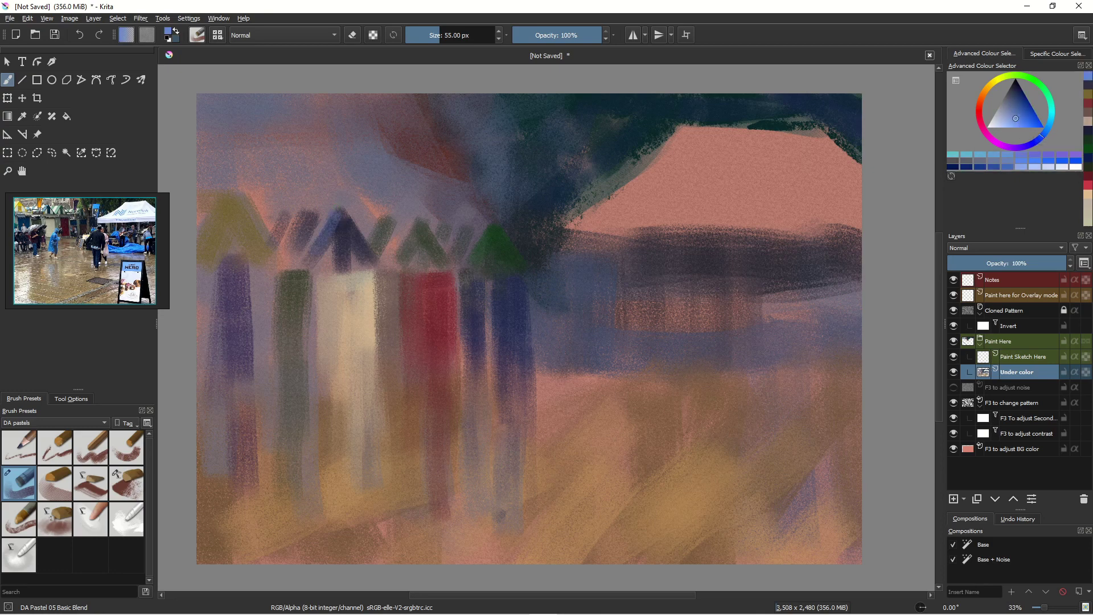
{"action": "left_click", "coordinate": [1051, 122]}
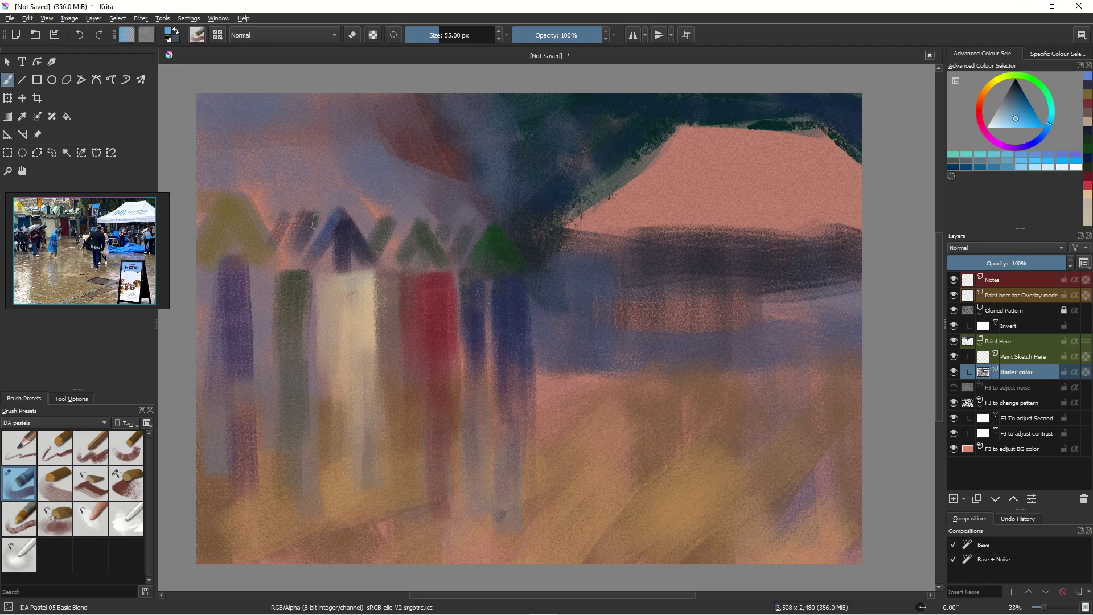
{"action": "left_click_drag", "start_coordinate": [334, 216], "coordinate": [317, 254]}
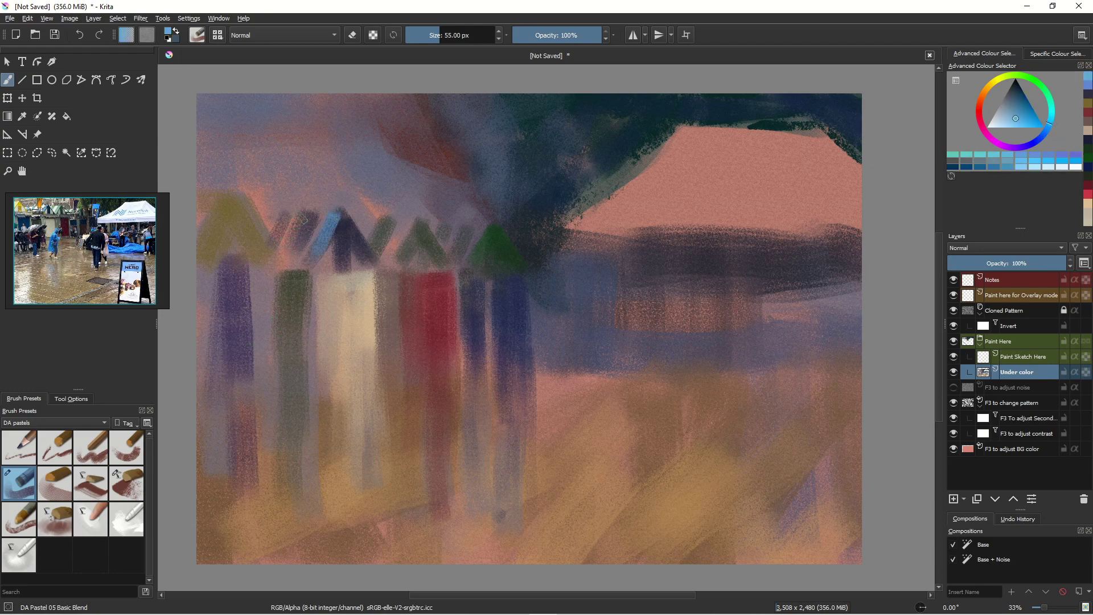
{"action": "left_click_drag", "start_coordinate": [304, 216], "coordinate": [297, 246]}
Restate the navy roof's left slope with its sampled navy, and add muted blue slanted strokes between it and the ochre roof
{"action": "left_click", "coordinate": [341, 245], "text": "ctrl"}
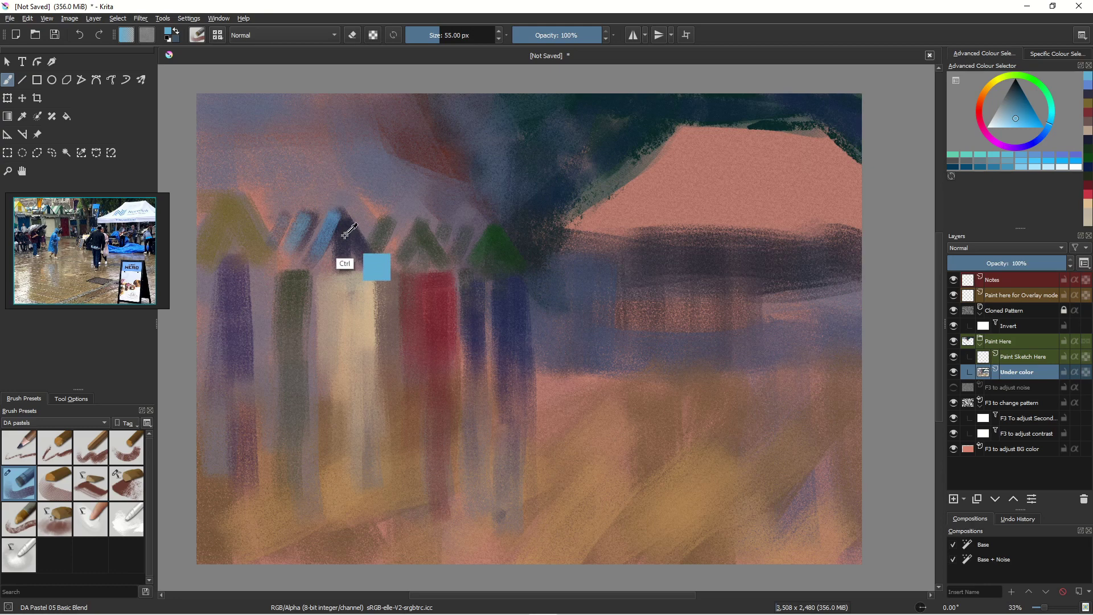
{"action": "right_click", "coordinate": [342, 216]}
{"action": "right_click", "coordinate": [342, 217]}
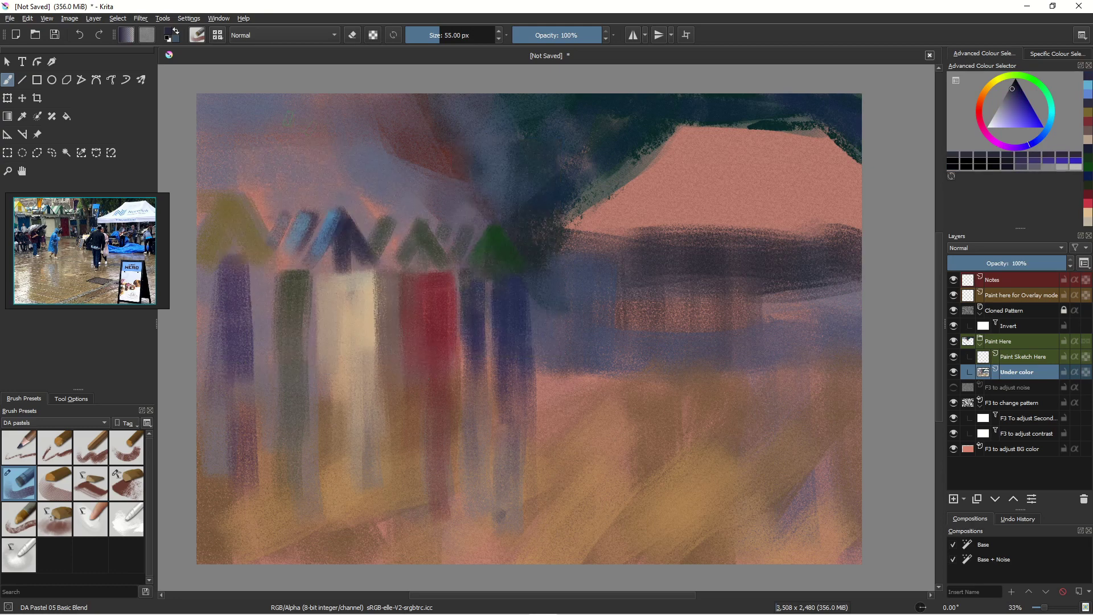
{"action": "left_click_drag", "start_coordinate": [341, 216], "coordinate": [309, 274]}
{"action": "left_click", "coordinate": [310, 232], "text": "ctrl"}
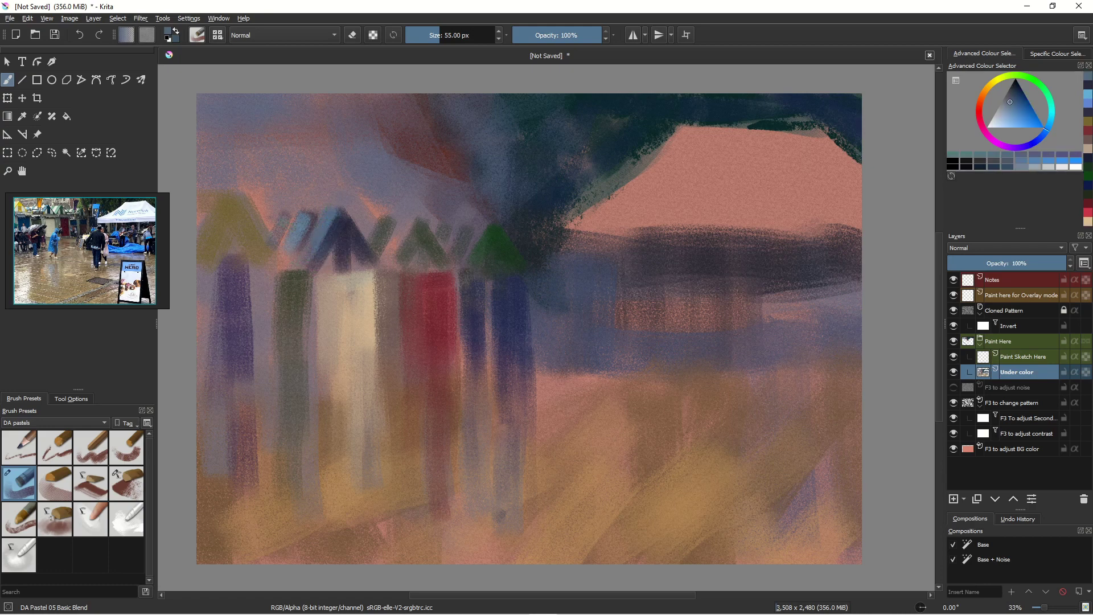
{"action": "left_click", "coordinate": [1017, 112]}
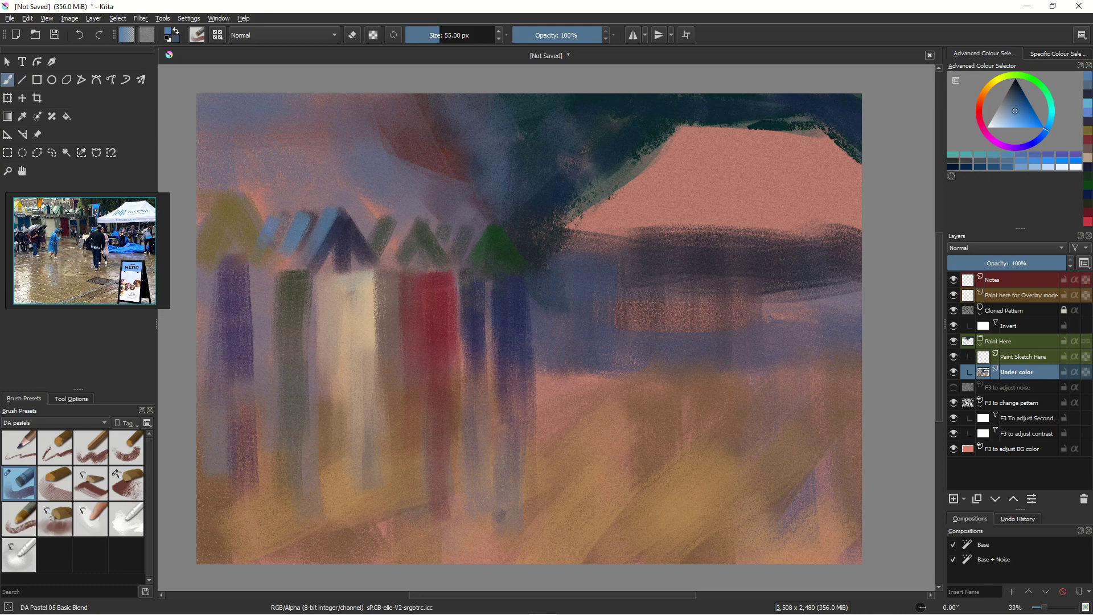
Choose a mid yellow and paint strokes fanning down from the ochre roof's peak along both slopes and its centre
{"action": "left_click", "coordinate": [997, 79]}
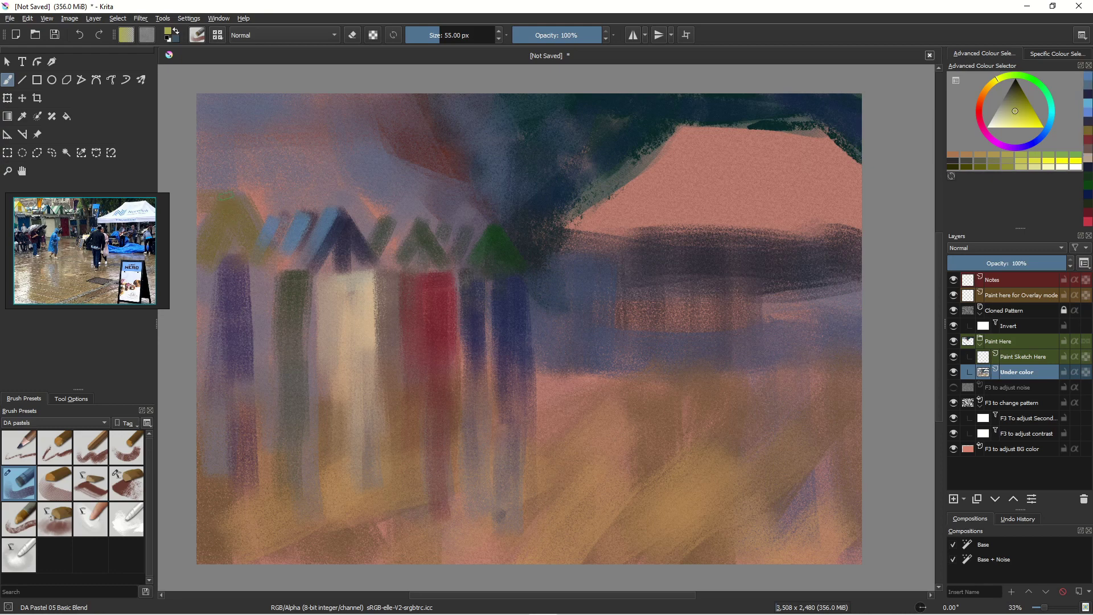
{"action": "left_click_drag", "start_coordinate": [225, 197], "coordinate": [270, 255]}
{"action": "left_click_drag", "start_coordinate": [238, 199], "coordinate": [267, 250]}
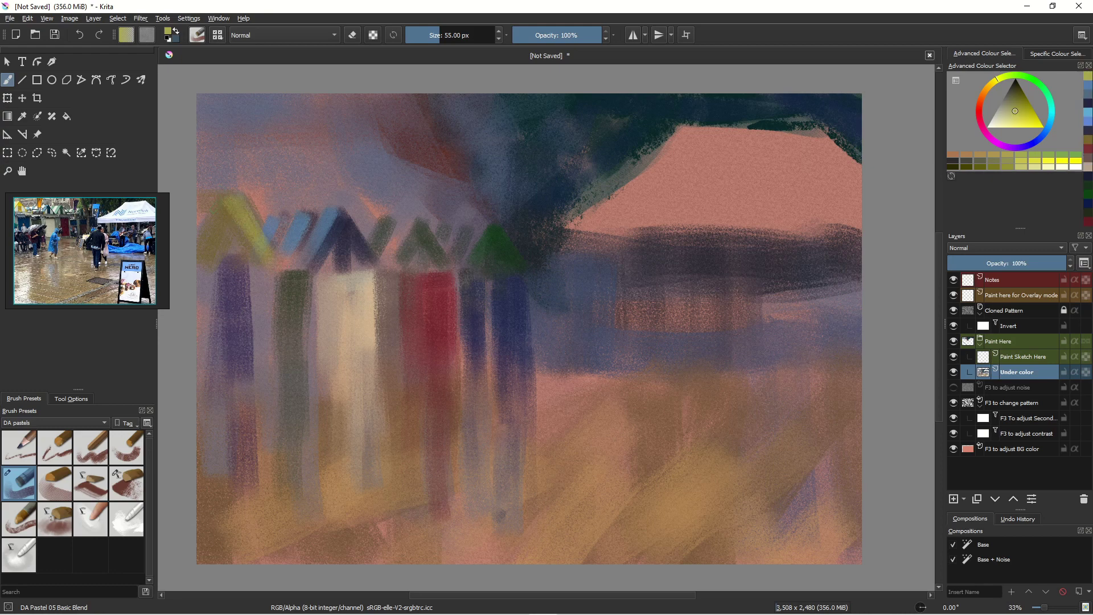
{"action": "left_click_drag", "start_coordinate": [233, 201], "coordinate": [238, 263]}
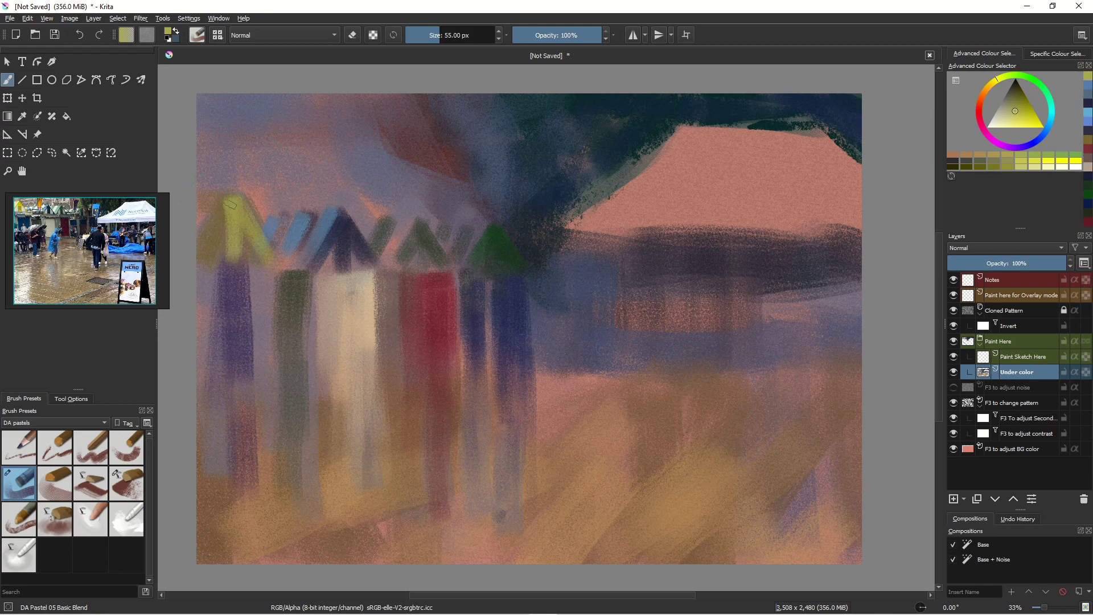
{"action": "left_click_drag", "start_coordinate": [231, 199], "coordinate": [192, 257]}
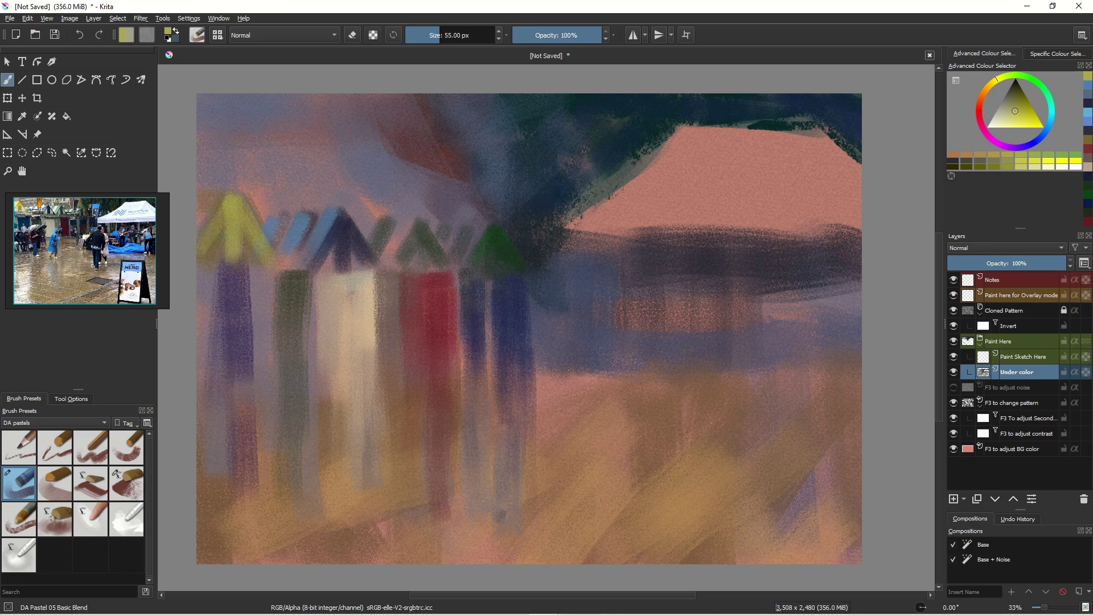
{"action": "left_click_drag", "start_coordinate": [234, 197], "coordinate": [235, 196]}
Try a lighter yellow stroke down the left slope of the yellow roof and undo it
{"action": "left_click", "coordinate": [1013, 119]}
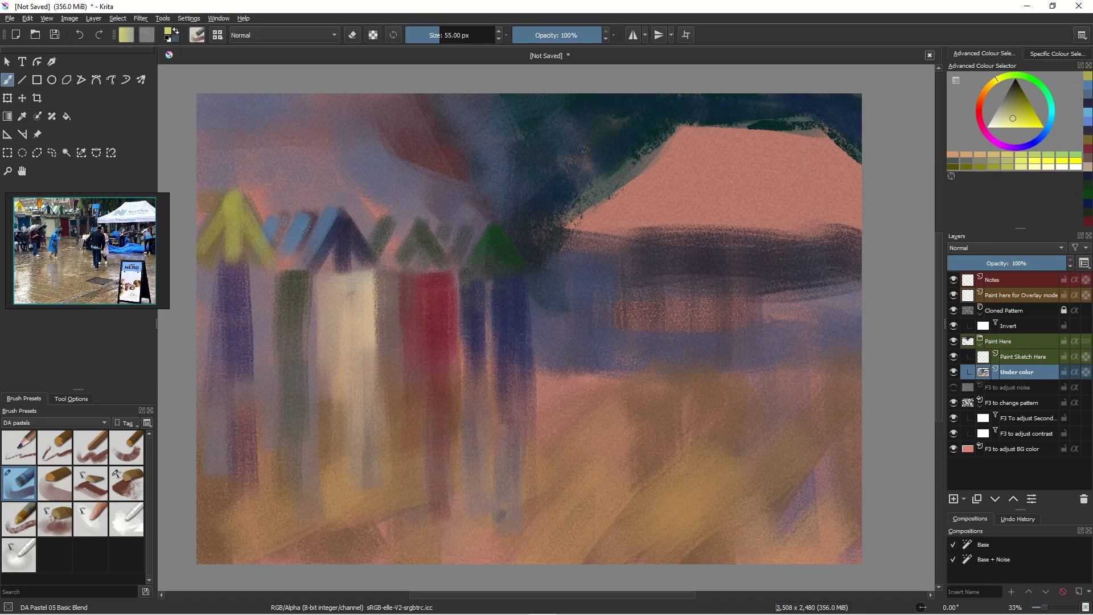
{"action": "left_click_drag", "start_coordinate": [227, 191], "coordinate": [194, 239]}
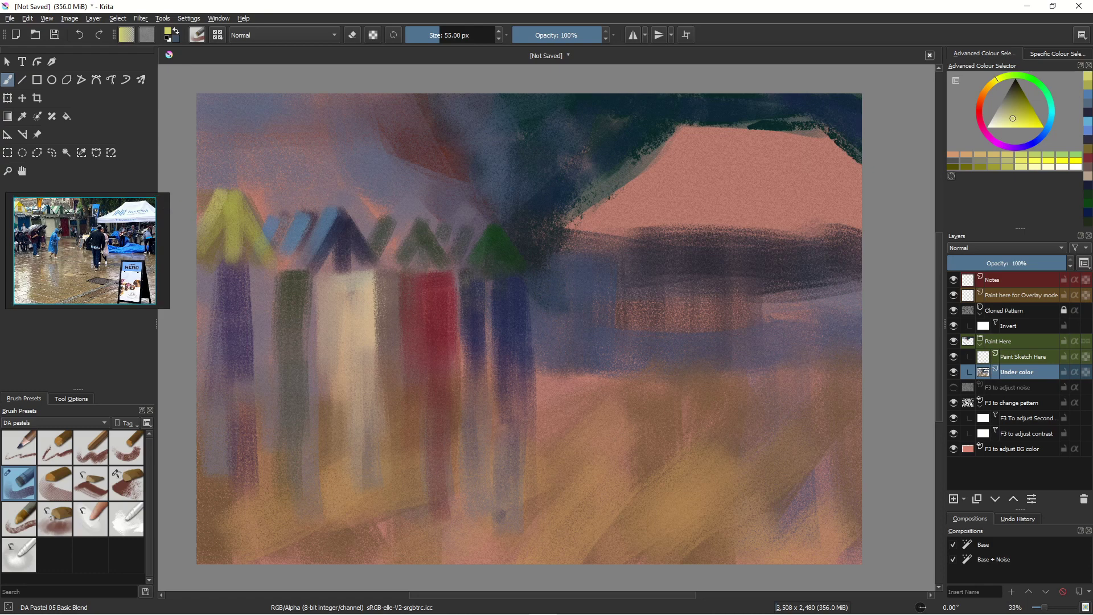
{"action": "key", "text": "ctrl+z"}
{"action": "key", "text": "ctrl+z"}
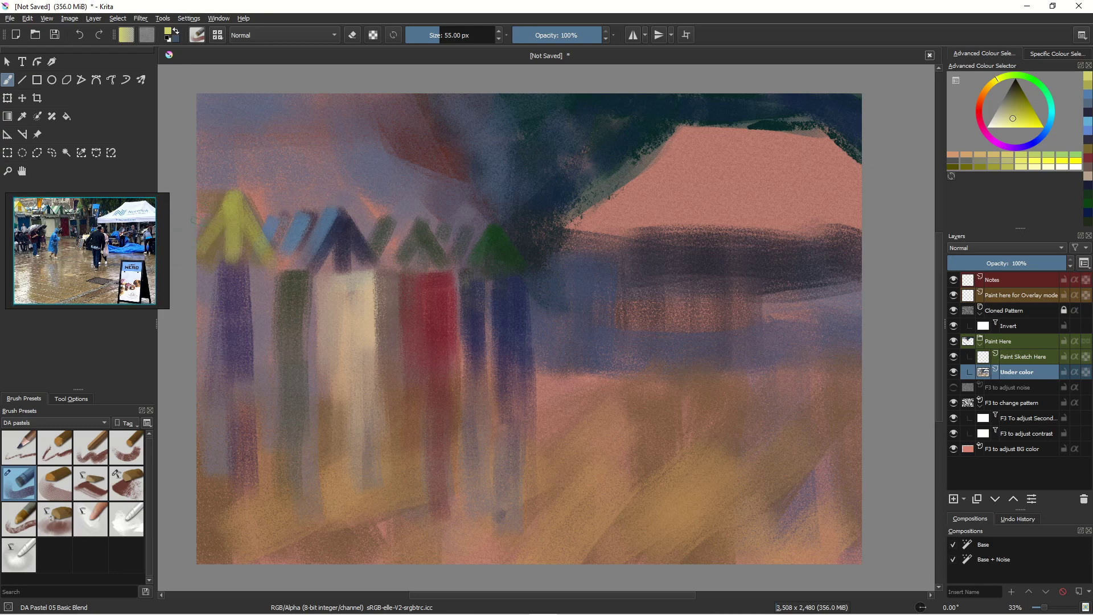
Choose a darker olive yellow and touch up the left side of the yellow roof
{"action": "left_click", "coordinate": [1015, 104]}
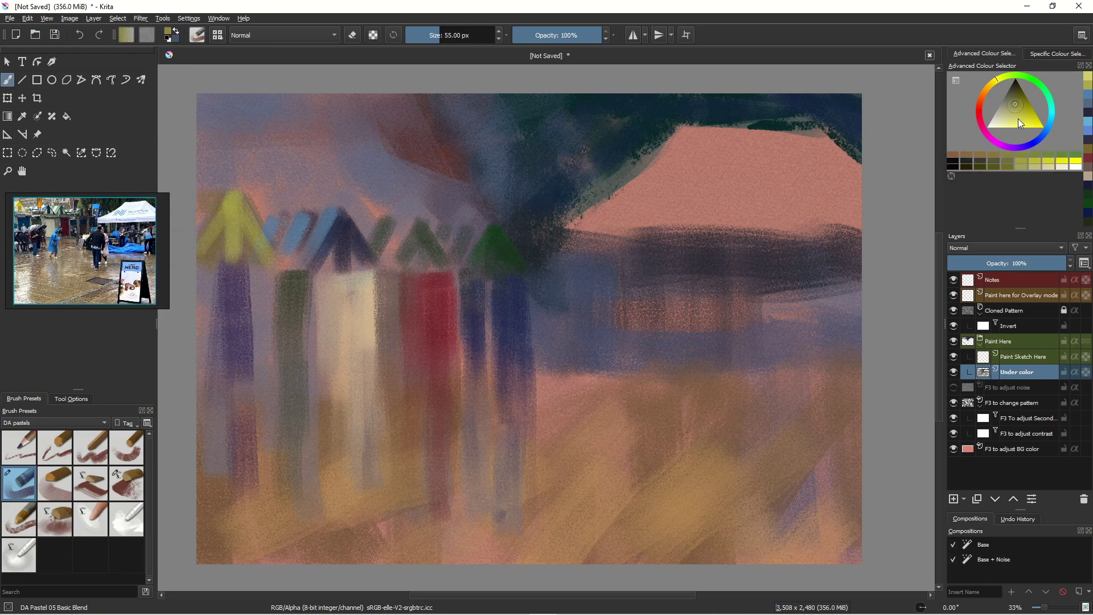
{"action": "right_click", "coordinate": [190, 174]}
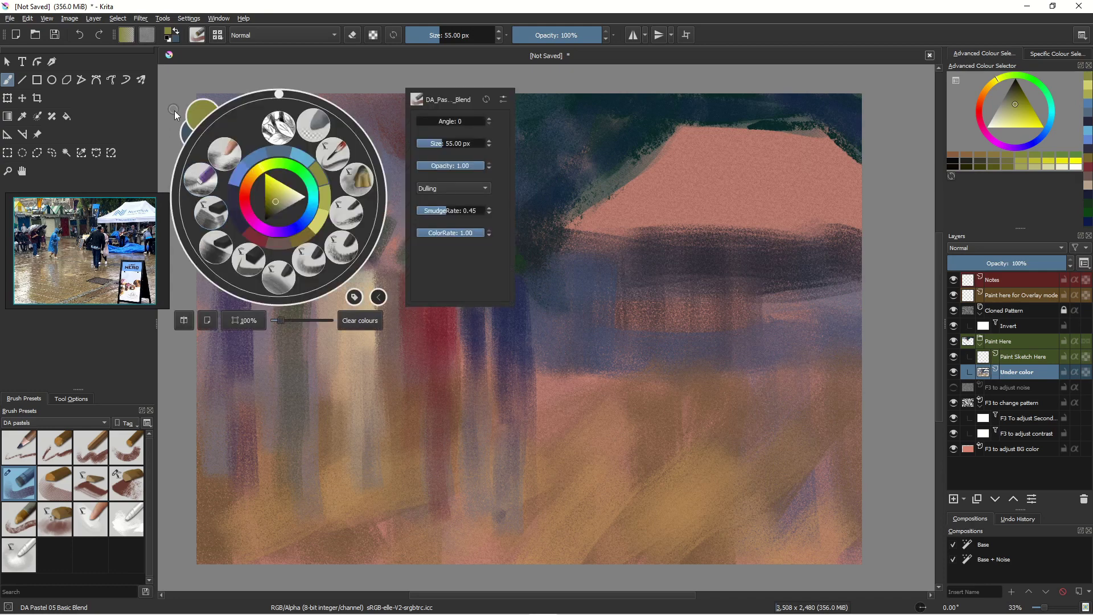
{"action": "left_click", "coordinate": [316, 71]}
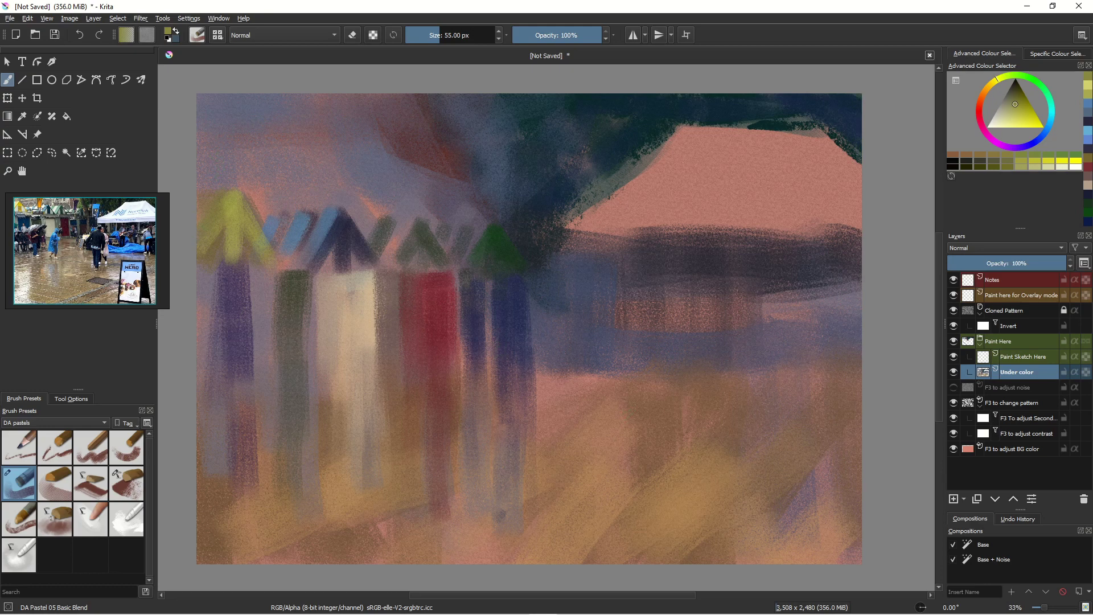
Choose a very dark green and paint the right slope, left slope and centre of the green roof above the red stall
{"action": "left_click", "coordinate": [1015, 86]}
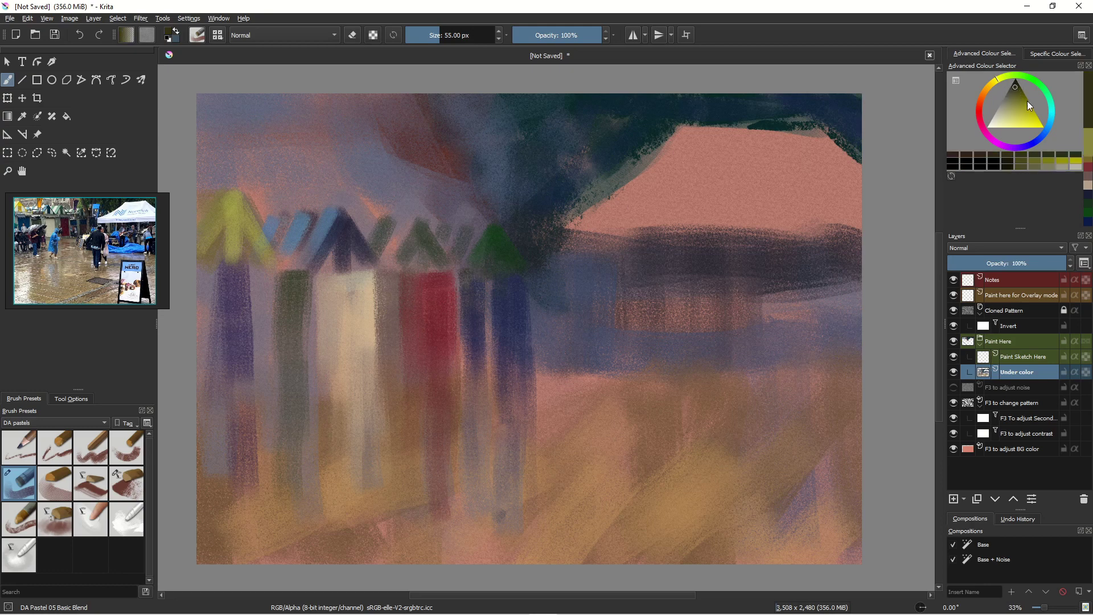
{"action": "left_click", "coordinate": [1014, 76]}
{"action": "mouse_move", "coordinate": [420, 228]}
{"action": "left_mouse_down"}
{"action": "mouse_move", "coordinate": [430, 278]}
{"action": "mouse_move", "coordinate": [424, 230]}
{"action": "mouse_move", "coordinate": [449, 268]}
{"action": "left_mouse_up"}
{"action": "left_click_drag", "start_coordinate": [419, 224], "coordinate": [398, 267]}
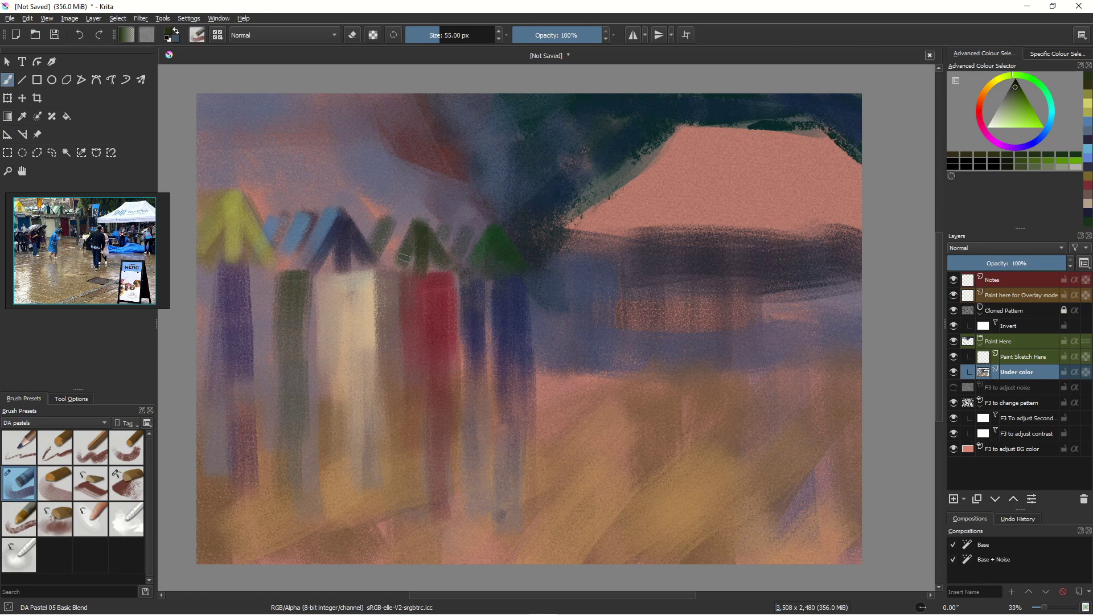
{"action": "left_click_drag", "start_coordinate": [412, 223], "coordinate": [411, 263]}
Choose a brighter leaf green and paint slanted strokes on both green roofs' left slopes and in the gaps beside them
{"action": "left_click", "coordinate": [1020, 99]}
{"action": "left_click_drag", "start_coordinate": [416, 222], "coordinate": [382, 270]}
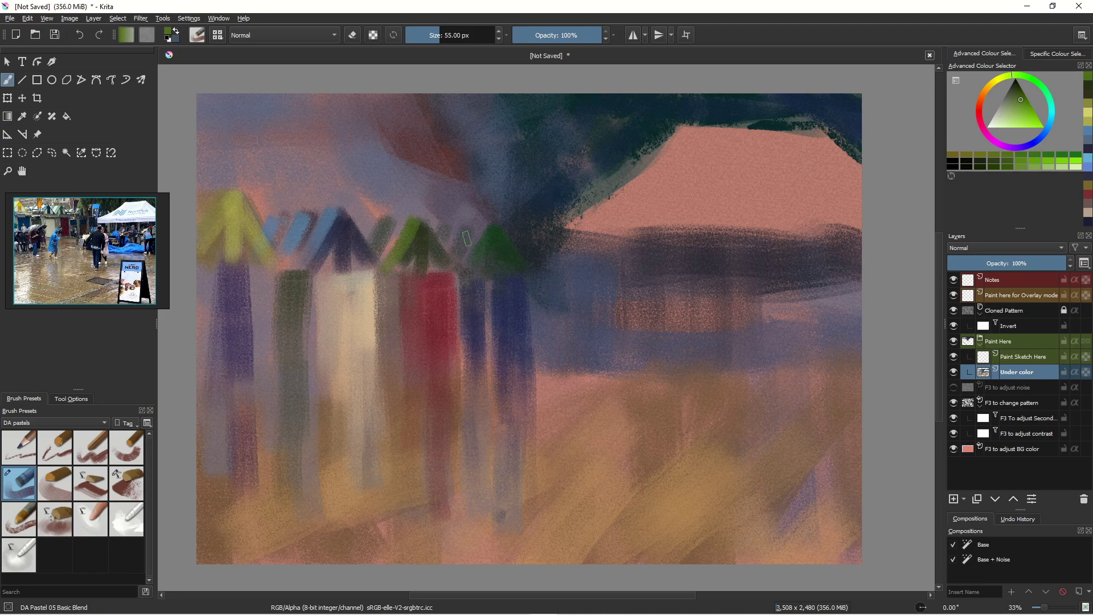
{"action": "left_click_drag", "start_coordinate": [481, 229], "coordinate": [458, 267]}
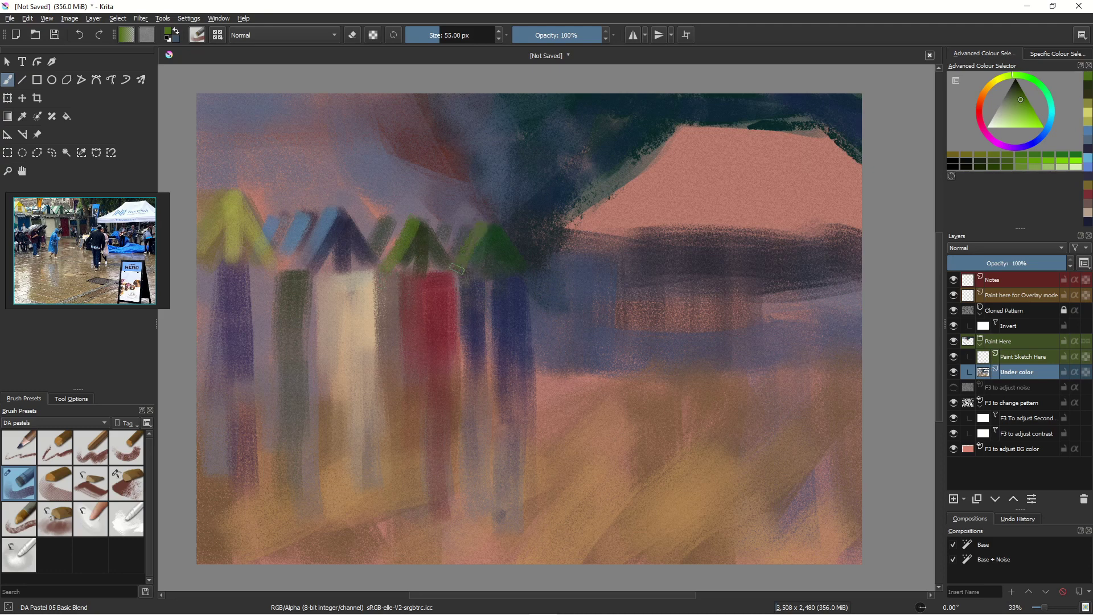
{"action": "left_click_drag", "start_coordinate": [458, 228], "coordinate": [447, 246]}
{"action": "left_click_drag", "start_coordinate": [440, 229], "coordinate": [435, 234]}
{"action": "left_click_drag", "start_coordinate": [388, 221], "coordinate": [372, 260]}
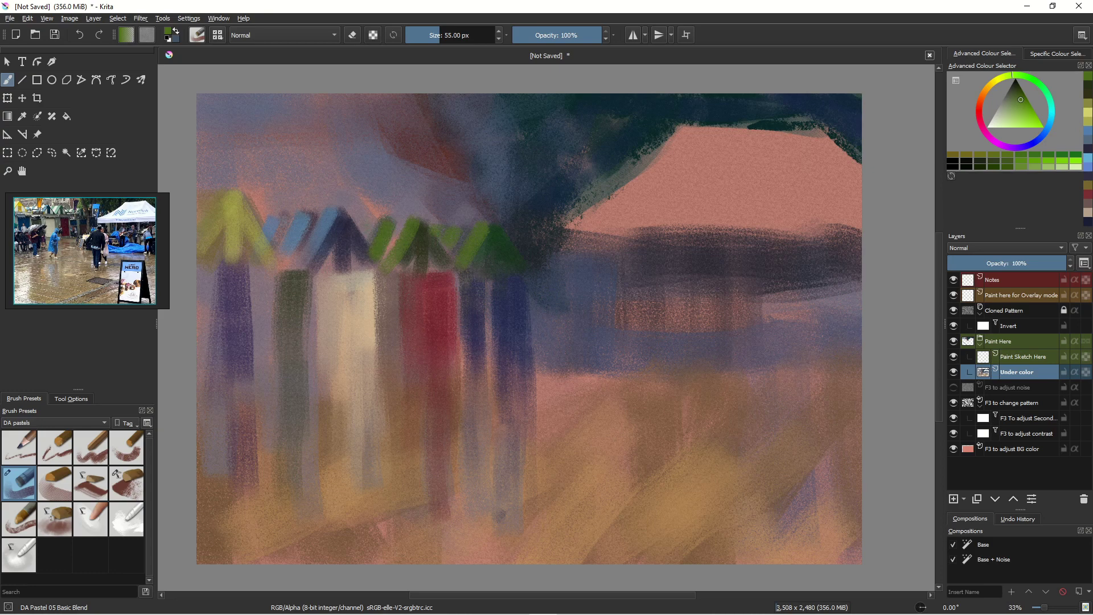
Choose a pale muted yellow and paint light strokes inside the rightmost green roof, reducing the brush to 35 px
{"action": "left_click", "coordinate": [996, 85]}
{"action": "left_click", "coordinate": [1007, 114]}
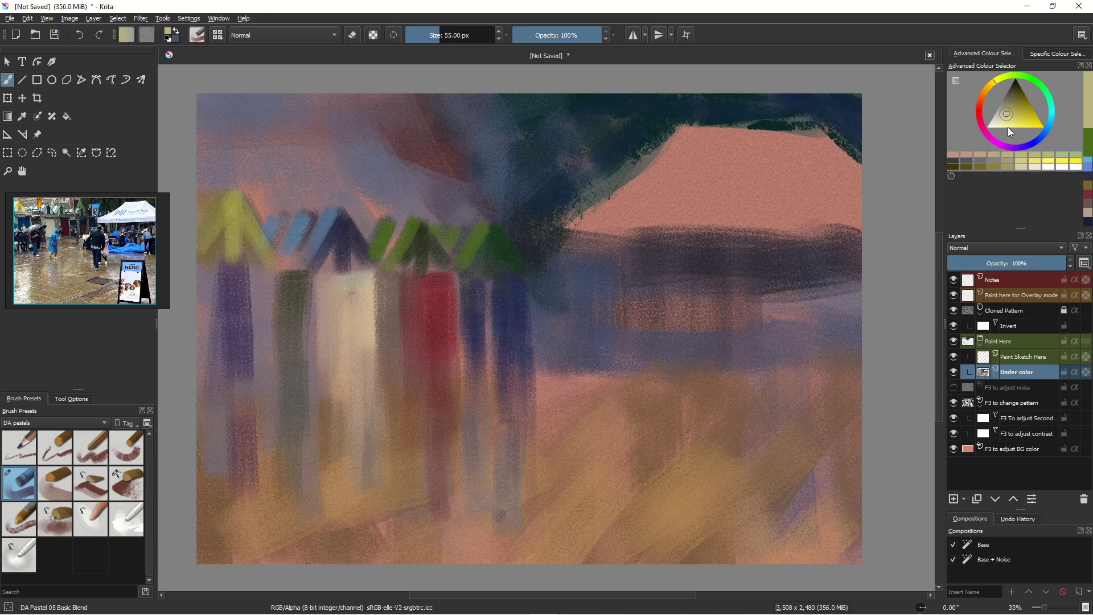
{"action": "left_click_drag", "start_coordinate": [495, 249], "coordinate": [508, 264]}
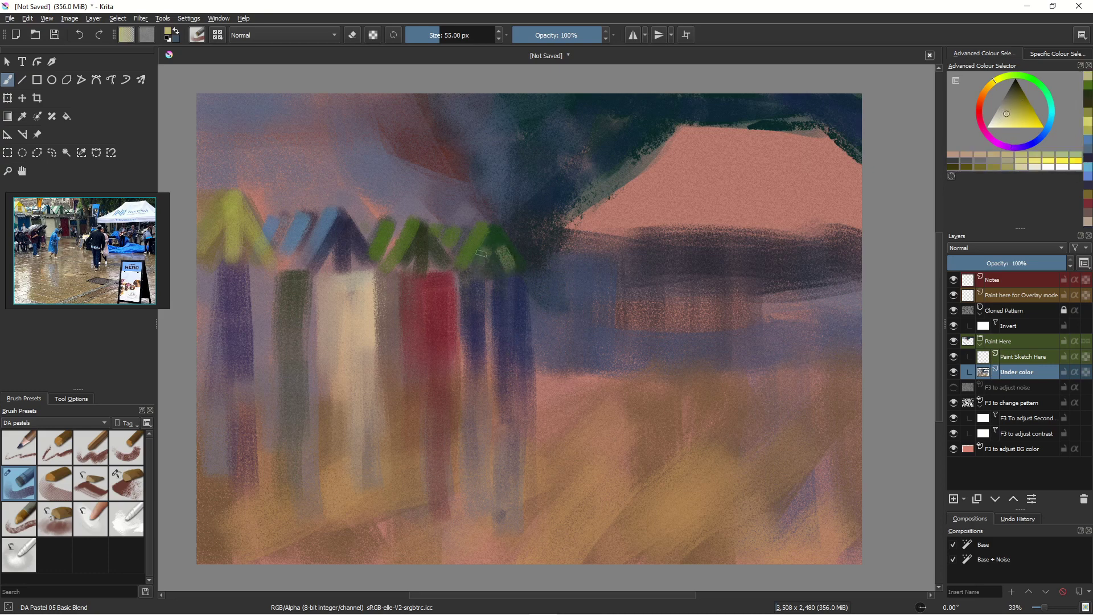
{"action": "key", "text": "bracketleft"}
{"action": "key", "text": "bracketleft"}
{"action": "key", "text": "bracketleft"}
{"action": "key", "text": "bracketleft"}
{"action": "key", "text": "bracketleft"}
{"action": "key", "text": "bracketleft"}
{"action": "left_click_drag", "start_coordinate": [488, 242], "coordinate": [475, 263]}
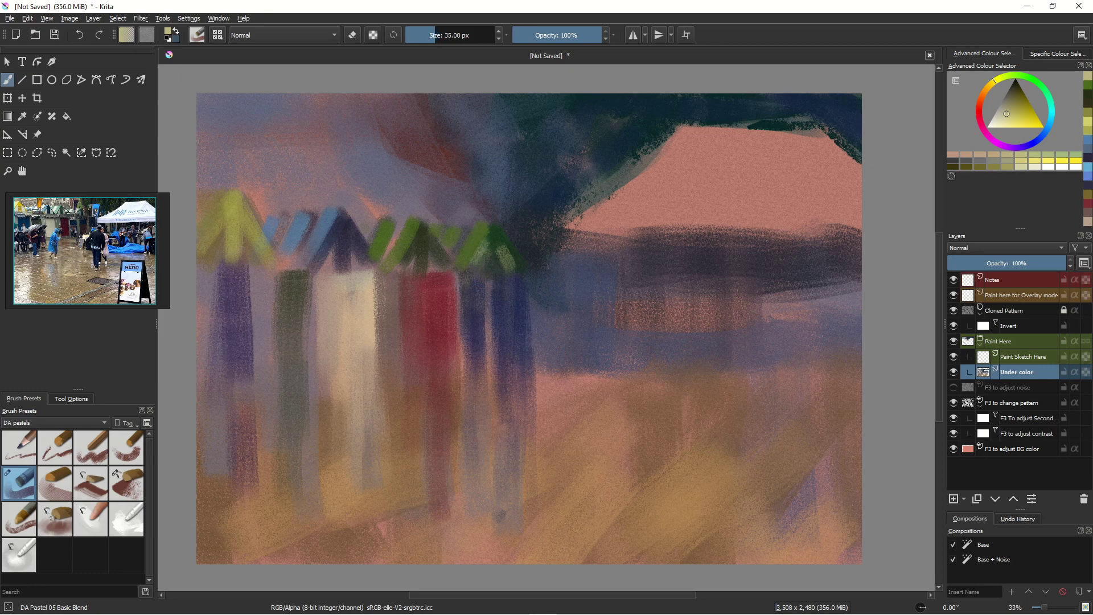
Switch to the DA Pastel 03 Legacy brush and paint a pale yellow gable inside the rightmost green roof, reducing the size to 68 px
{"action": "left_click", "coordinate": [92, 446]}
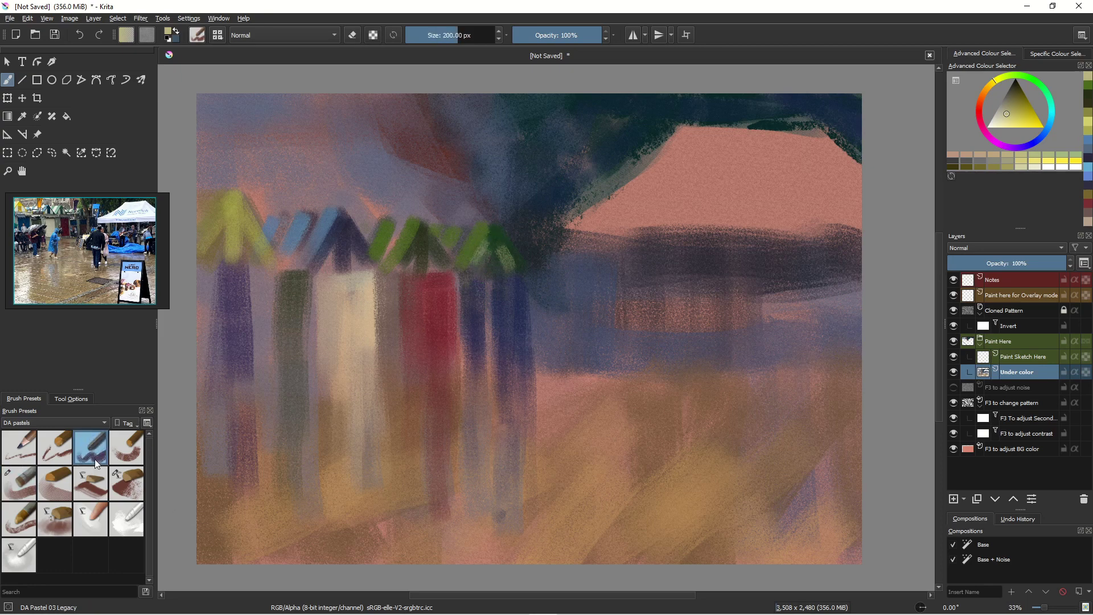
{"action": "key", "text": "bracketleft"}
{"action": "key", "text": "bracketleft"}
{"action": "key", "text": "bracketleft"}
{"action": "key", "text": "bracketleft"}
{"action": "key", "text": "bracketleft"}
{"action": "key", "text": "bracketleft"}
{"action": "key", "text": "bracketleft"}
{"action": "key", "text": "bracketleft"}
{"action": "key", "text": "bracketleft"}
{"action": "key", "text": "bracketleft"}
{"action": "key", "text": "bracketleft"}
{"action": "key", "text": "bracketleft"}
{"action": "mouse_move", "coordinate": [497, 243]}
{"action": "left_mouse_down"}
{"action": "mouse_move", "coordinate": [503, 278]}
{"action": "mouse_move", "coordinate": [481, 272]}
{"action": "left_mouse_up"}
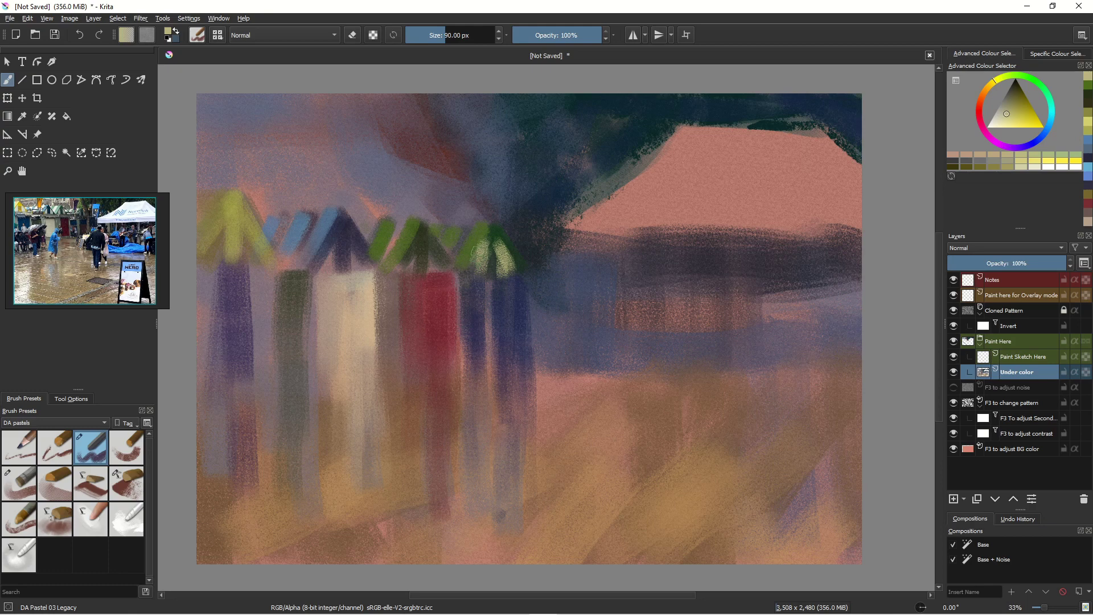
{"action": "key", "text": "bracketleft"}
{"action": "key", "text": "bracketleft"}
{"action": "left_click_drag", "start_coordinate": [481, 246], "coordinate": [472, 273]}
Restate the rightmost roof's edges with sampled greens and paint a dark sampled stroke down the centre of its pale gable
{"action": "left_click", "coordinate": [482, 238], "text": "ctrl"}
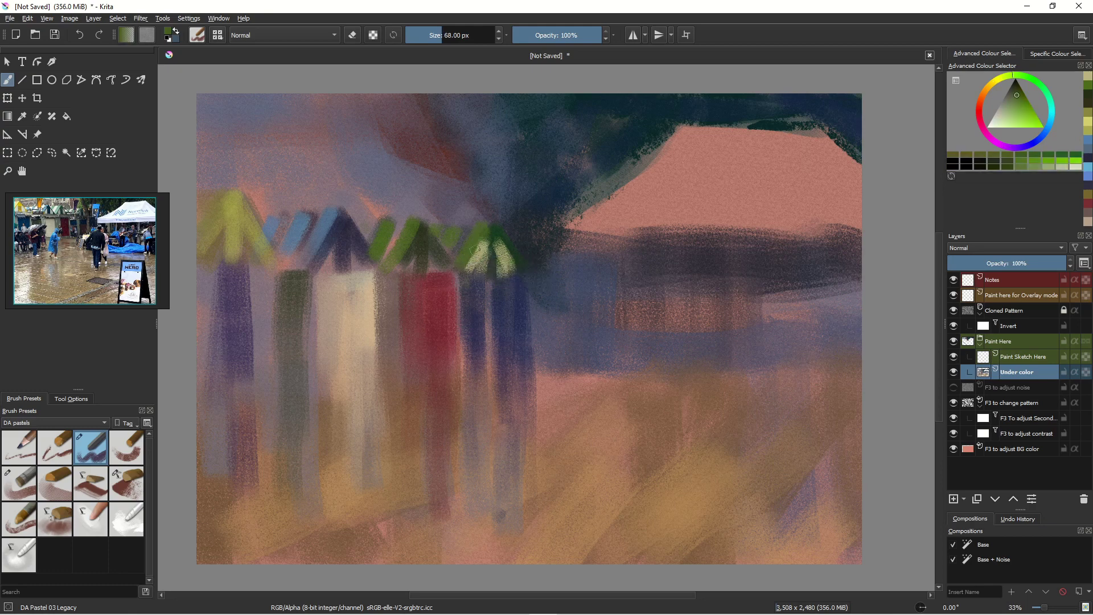
{"action": "left_click", "coordinate": [524, 262], "text": "ctrl"}
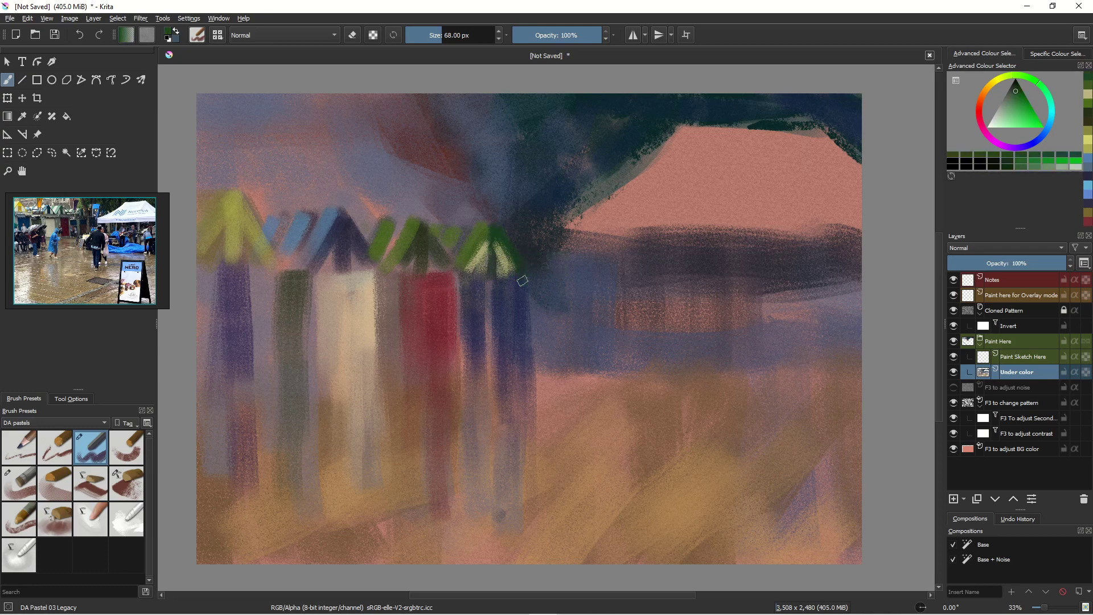
{"action": "left_click", "coordinate": [531, 298], "text": "ctrl"}
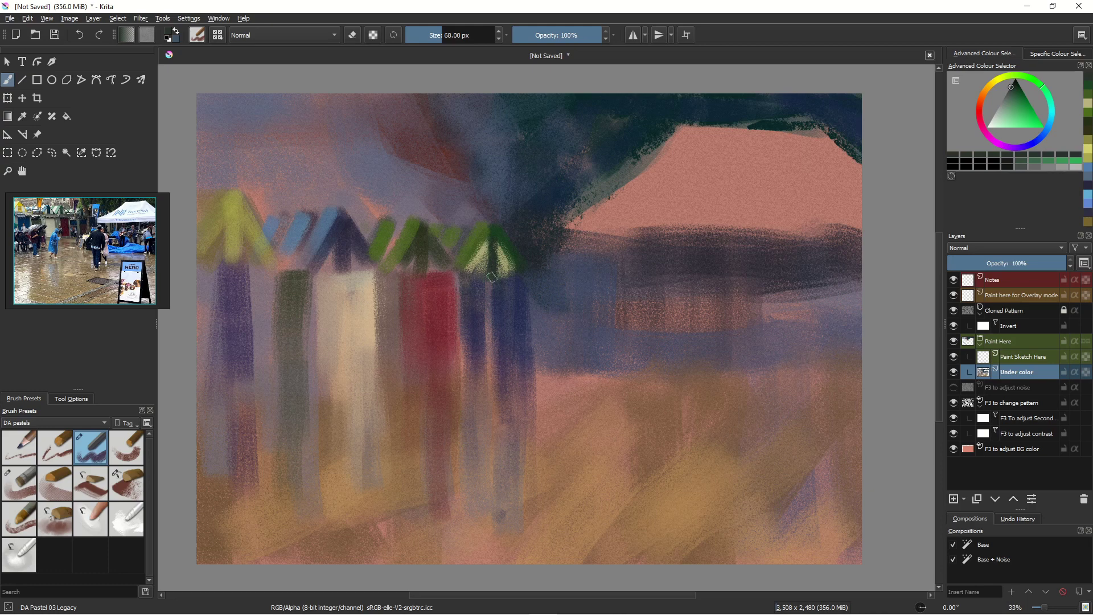
With a 126 px brush, paint a sampled dark blue band under the rightmost green roof and cover it with sampled grey-purple
{"action": "left_click", "coordinate": [485, 154], "text": "ctrl"}
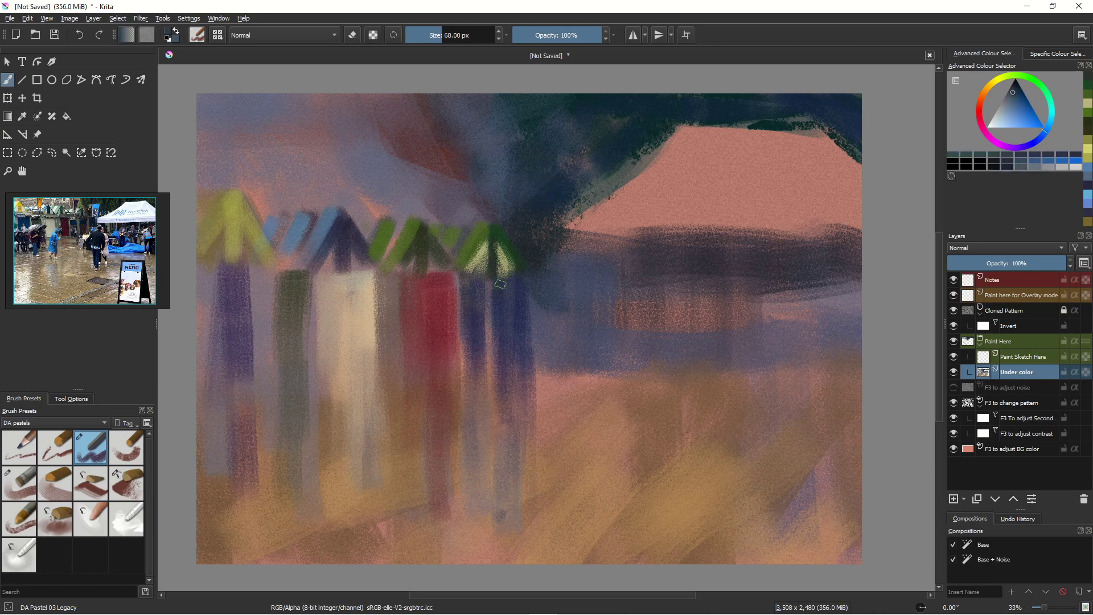
{"action": "mouse_move", "coordinate": [483, 279]}
{"action": "left_mouse_down", "text": "shift"}
{"action": "mouse_move", "coordinate": [468, 288]}
{"action": "mouse_move", "coordinate": [510, 276]}
{"action": "left_mouse_up", "text": "shift"}
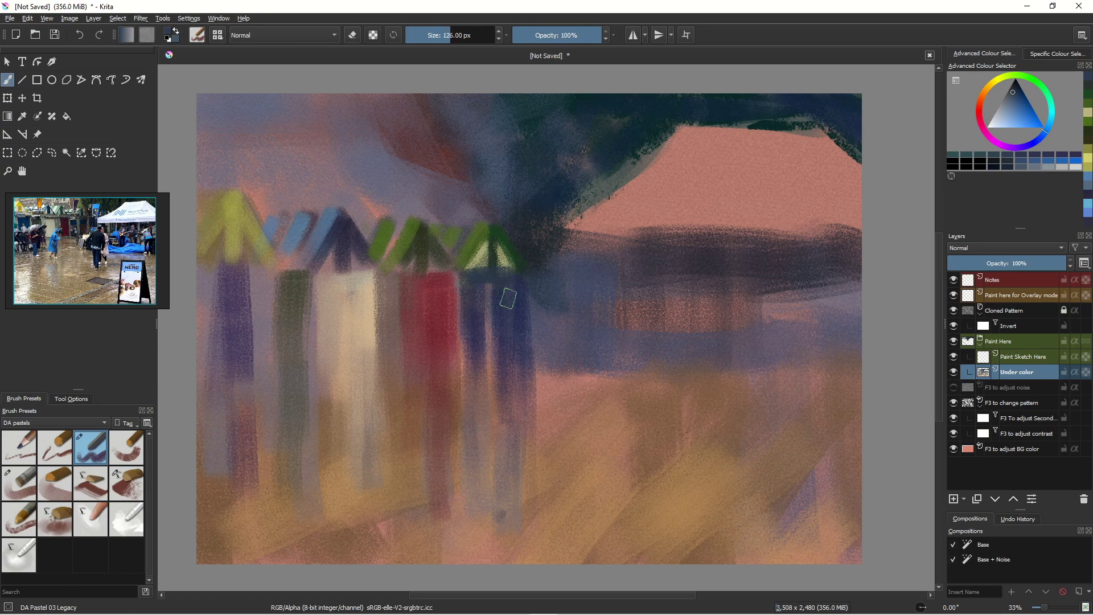
{"action": "left_click", "coordinate": [435, 215], "text": "ctrl"}
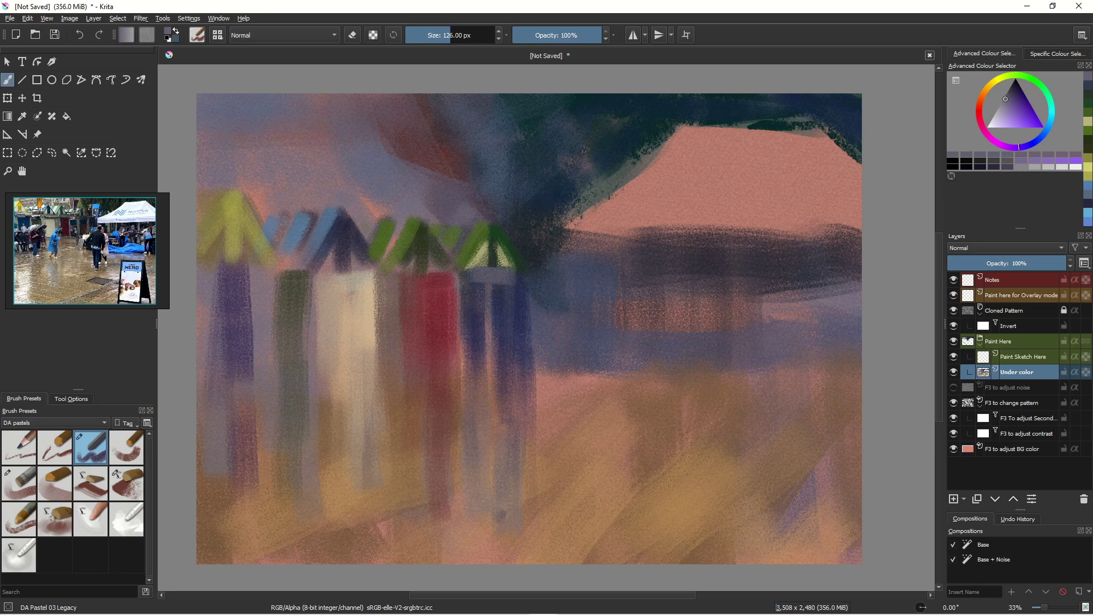
Paint sampled light tan across the top of the red stall and touch sampled muted yellow into the rightmost green roof's gable
{"action": "left_click", "coordinate": [347, 329], "text": "ctrl"}
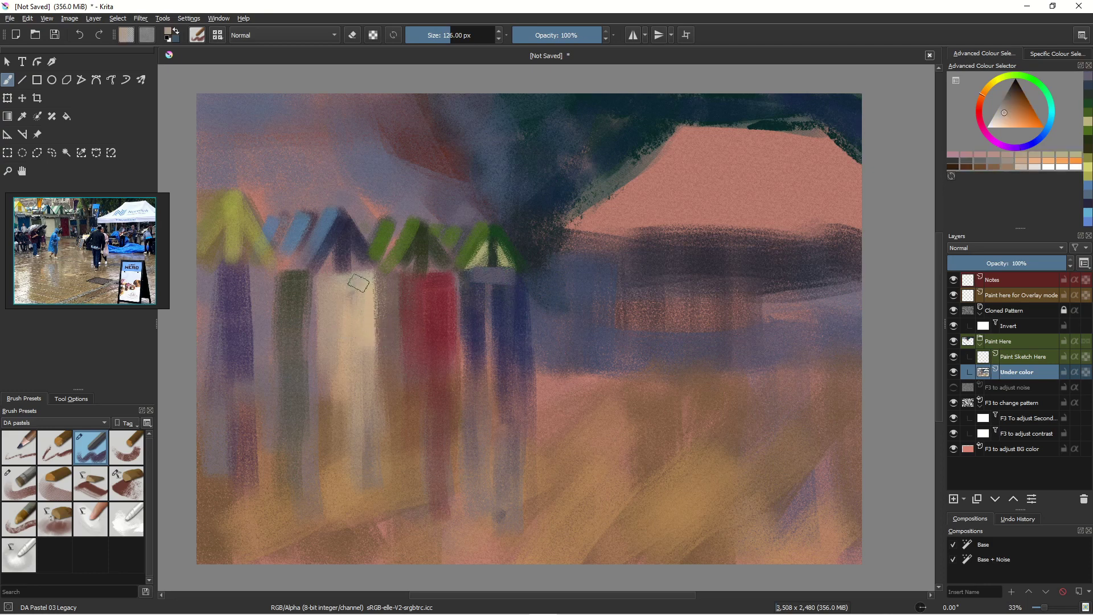
{"action": "left_click_drag", "start_coordinate": [427, 283], "coordinate": [406, 282]}
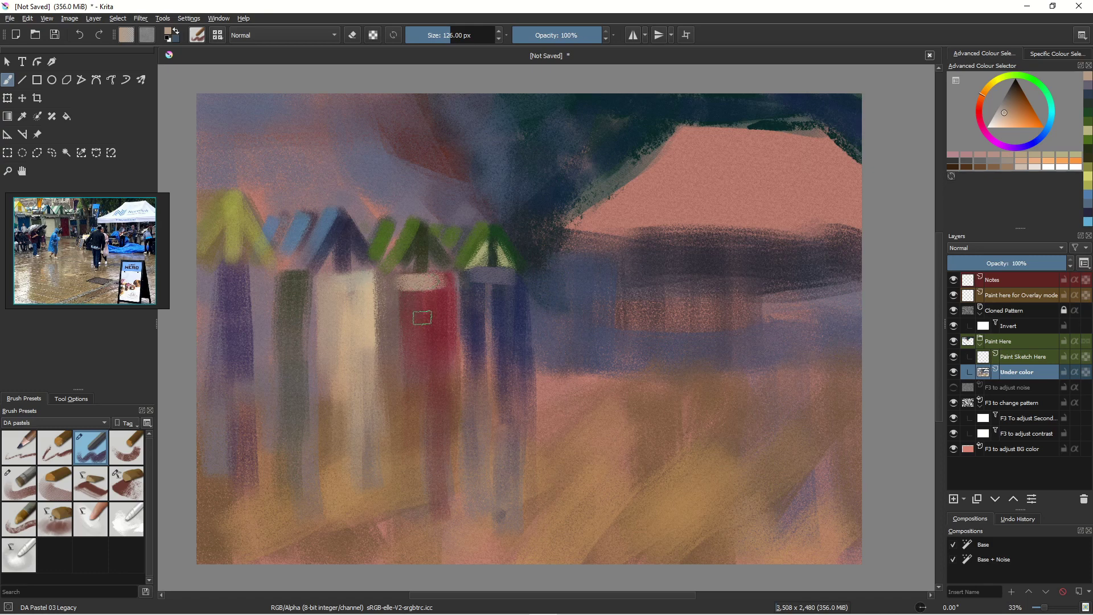
{"action": "mouse_move", "coordinate": [422, 317]}
{"action": "left_mouse_down"}
{"action": "mouse_move", "coordinate": [422, 347]}
{"action": "mouse_move", "coordinate": [403, 282]}
{"action": "mouse_move", "coordinate": [416, 332]}
{"action": "left_mouse_up"}
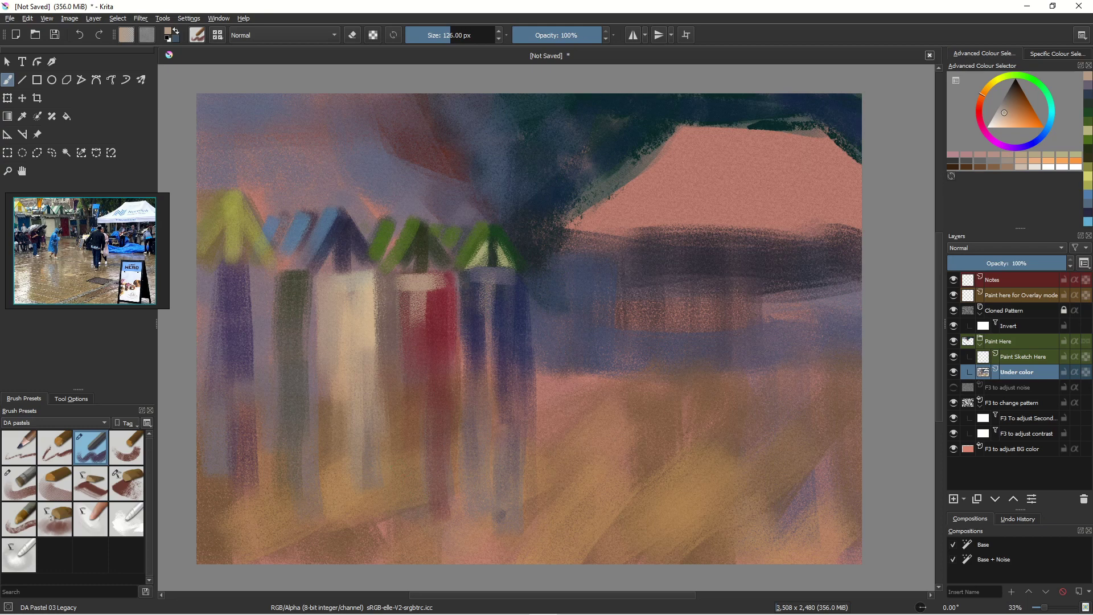
{"action": "left_click", "coordinate": [482, 254], "text": "ctrl"}
{"action": "left_click_drag", "start_coordinate": [501, 248], "coordinate": [507, 256]}
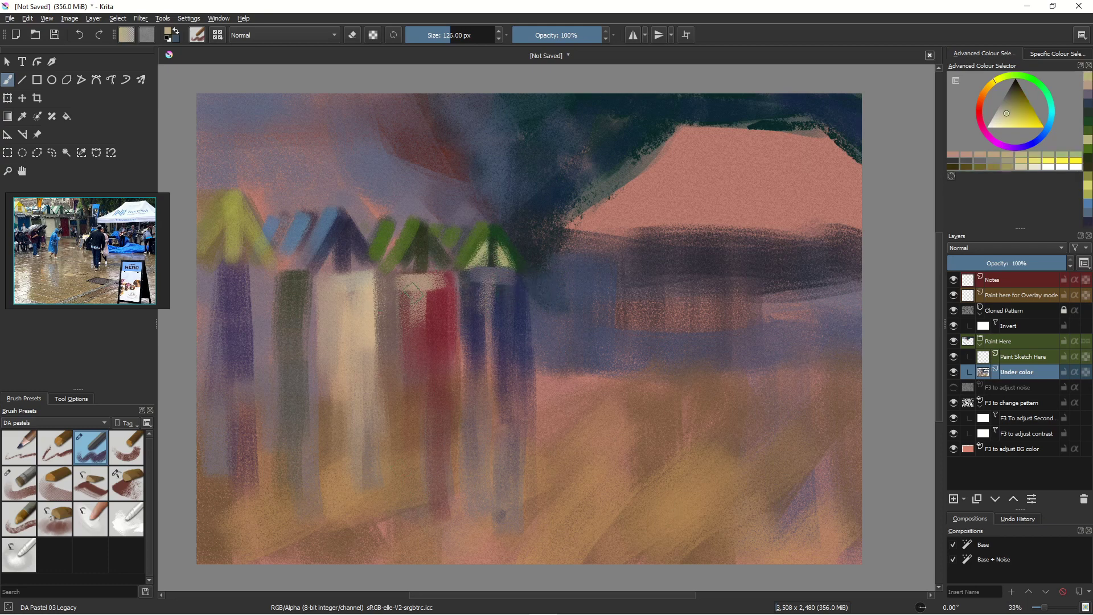
Sample the tan from the red stall and paint light stripes between the green roof stripes with a 78 px brush
{"action": "left_click", "coordinate": [422, 295], "text": "ctrl"}
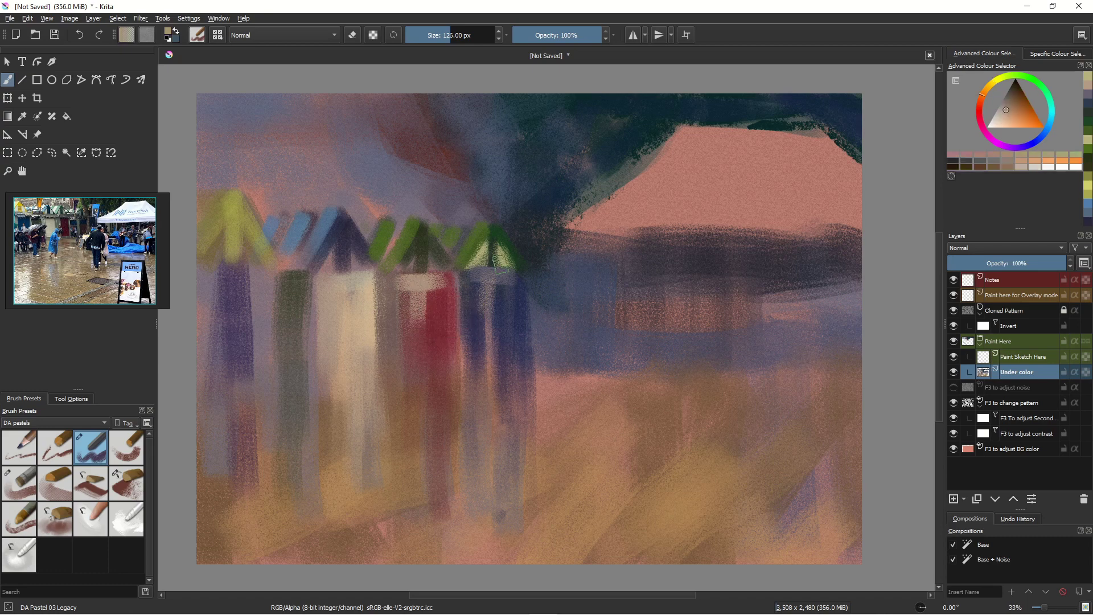
{"action": "key", "text": "bracketleft"}
{"action": "key", "text": "bracketleft"}
{"action": "key", "text": "bracketleft"}
{"action": "key", "text": "bracketleft"}
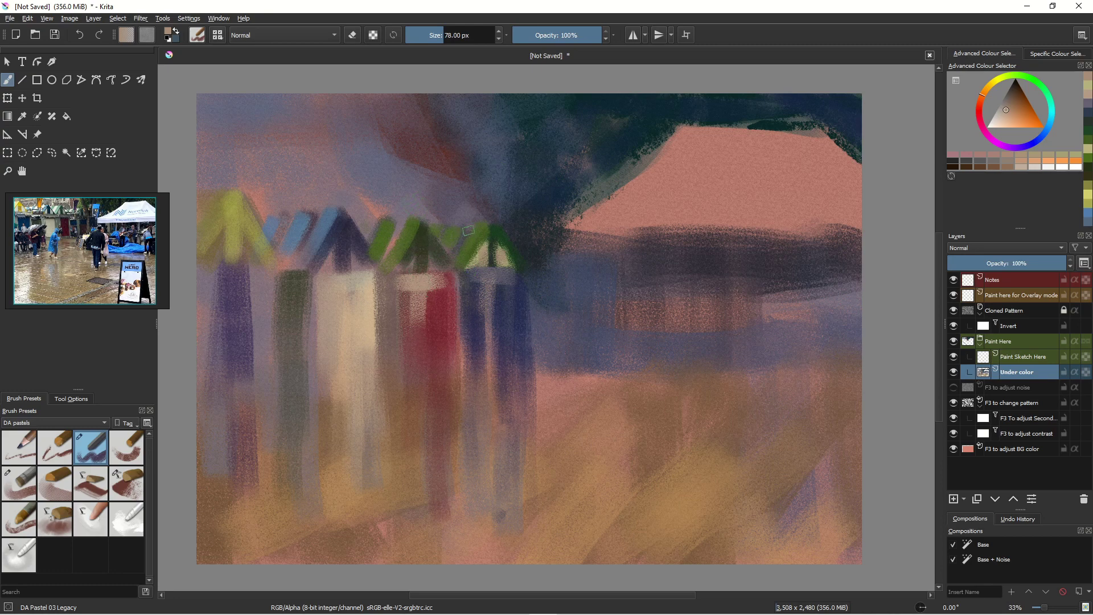
{"action": "mouse_move", "coordinate": [468, 231]}
{"action": "left_mouse_down"}
{"action": "mouse_move", "coordinate": [445, 240]}
{"action": "mouse_move", "coordinate": [445, 229]}
{"action": "mouse_move", "coordinate": [411, 264]}
{"action": "mouse_move", "coordinate": [387, 259]}
{"action": "left_mouse_up"}
{"action": "left_click", "coordinate": [446, 231]}
{"action": "mouse_move", "coordinate": [376, 223]}
{"action": "left_mouse_down"}
{"action": "mouse_move", "coordinate": [361, 240]}
{"action": "mouse_move", "coordinate": [383, 252]}
{"action": "left_mouse_up"}
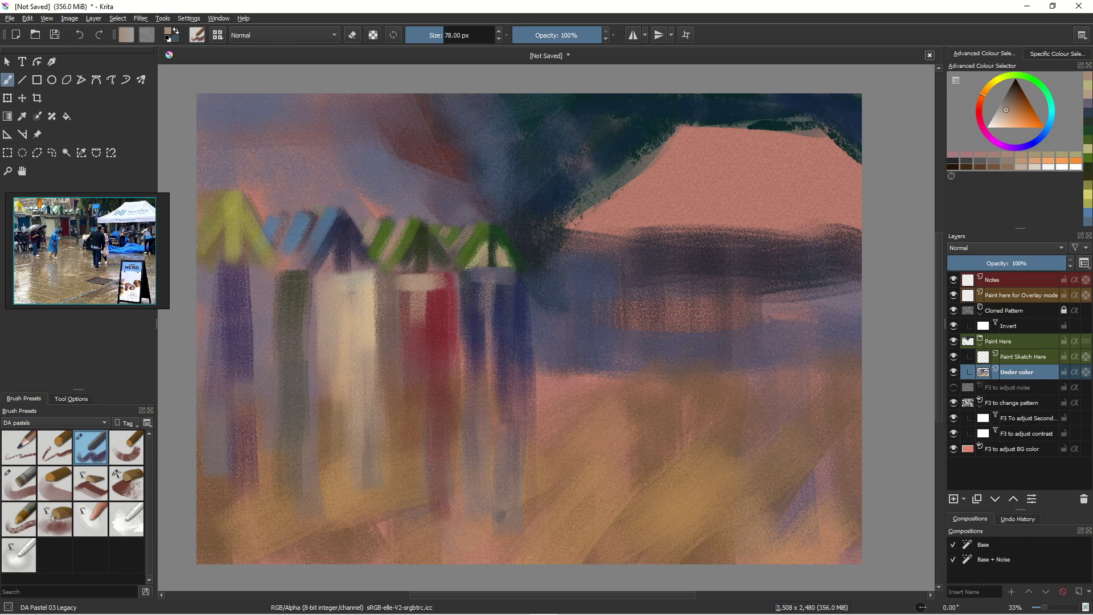
Add tan stripes between the blue roof stripes and short horizontal strokes across the lower red and grey-green stalls
{"action": "left_click_drag", "start_coordinate": [322, 211], "coordinate": [295, 259]}
{"action": "mouse_move", "coordinate": [287, 220]}
{"action": "left_mouse_down"}
{"action": "mouse_move", "coordinate": [273, 246]}
{"action": "mouse_move", "coordinate": [282, 241]}
{"action": "left_mouse_up"}
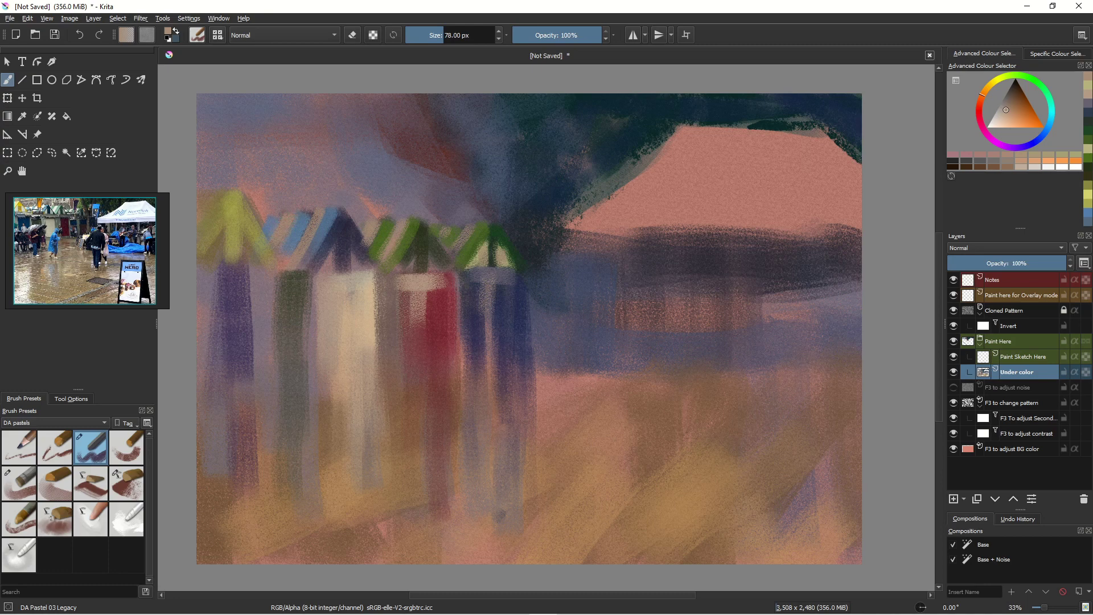
{"action": "left_click_drag", "start_coordinate": [264, 218], "coordinate": [261, 222]}
{"action": "left_click_drag", "start_coordinate": [496, 371], "coordinate": [391, 371]}
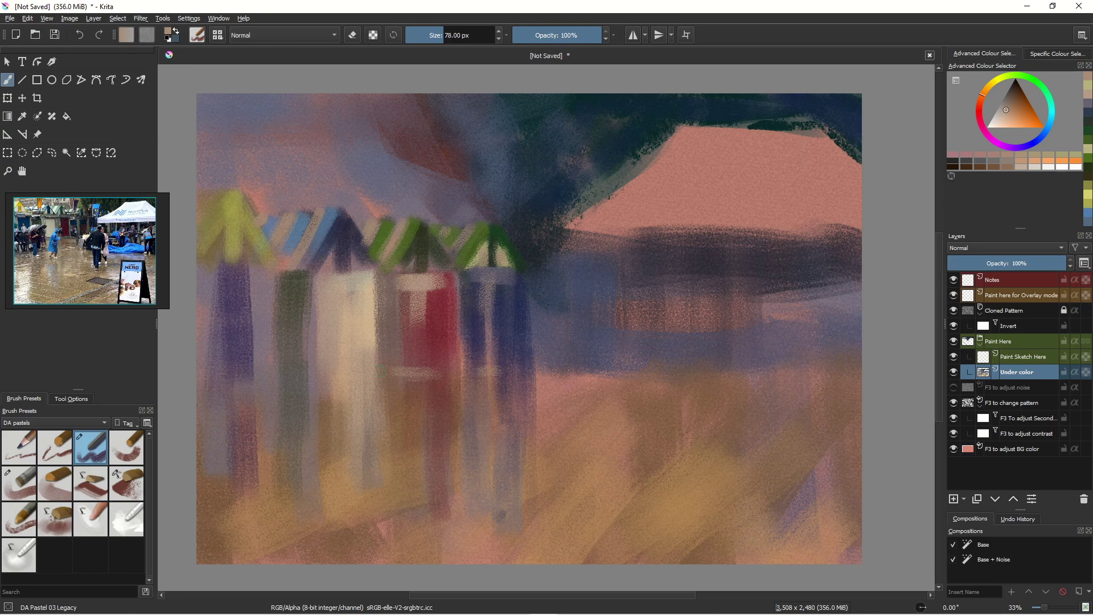
{"action": "left_click_drag", "start_coordinate": [296, 371], "coordinate": [273, 372]}
Sample the blue-grey sky colour and repaint the sky along the tops of all stall roofs, enlarging the brush to 230 px
{"action": "left_click", "coordinate": [228, 143], "text": "ctrl"}
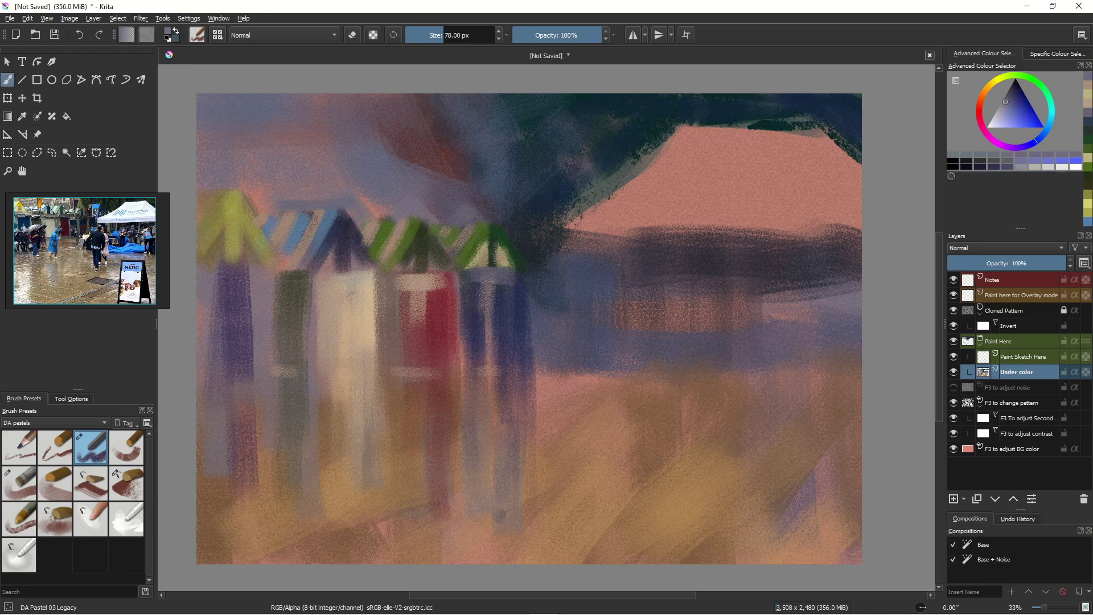
{"action": "left_click_drag", "start_coordinate": [368, 216], "coordinate": [387, 216]}
{"action": "key", "text": "bracketright"}
{"action": "key", "text": "bracketright"}
{"action": "key", "text": "bracketright"}
{"action": "key", "text": "bracketright"}
{"action": "key", "text": "bracketright"}
{"action": "key", "text": "bracketright"}
{"action": "key", "text": "bracketright"}
{"action": "key", "text": "bracketright"}
{"action": "key", "text": "bracketright"}
{"action": "key", "text": "bracketright"}
{"action": "key", "text": "bracketright"}
{"action": "key", "text": "bracketright"}
{"action": "key", "text": "bracketright"}
{"action": "key", "text": "bracketright"}
{"action": "key", "text": "bracketright"}
{"action": "key", "text": "bracketright"}
{"action": "mouse_move", "coordinate": [430, 196]}
{"action": "left_mouse_down"}
{"action": "mouse_move", "coordinate": [485, 197]}
{"action": "mouse_move", "coordinate": [521, 232]}
{"action": "left_mouse_up"}
{"action": "left_click_drag", "start_coordinate": [448, 142], "coordinate": [482, 204]}
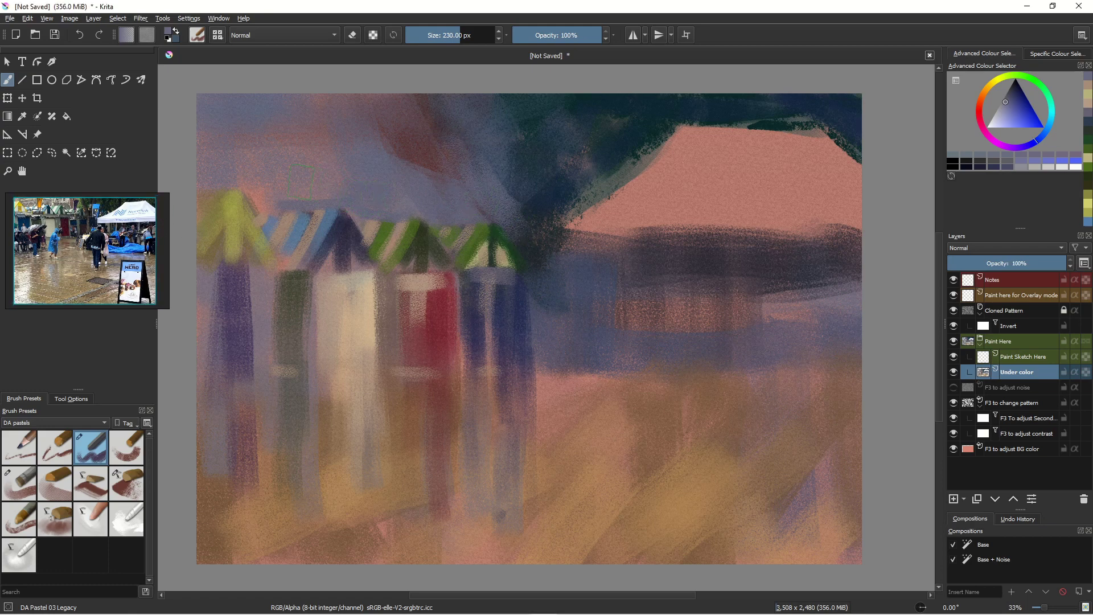
{"action": "mouse_move", "coordinate": [376, 195]}
{"action": "left_mouse_down"}
{"action": "mouse_move", "coordinate": [273, 197]}
{"action": "mouse_move", "coordinate": [287, 166]}
{"action": "mouse_move", "coordinate": [267, 171]}
{"action": "mouse_move", "coordinate": [250, 197]}
{"action": "left_mouse_up"}
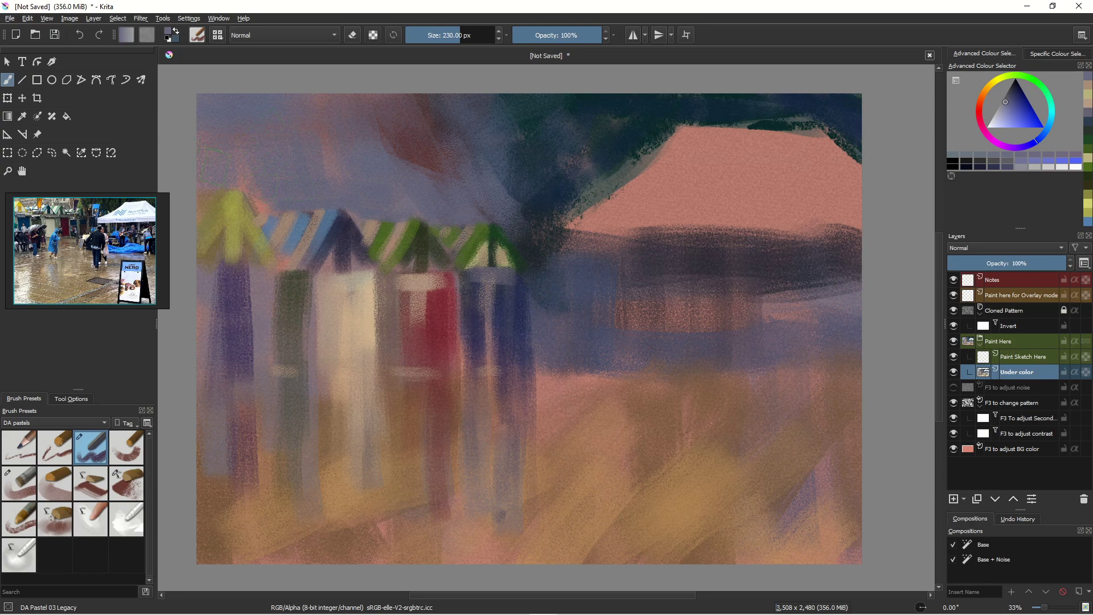
{"action": "left_click_drag", "start_coordinate": [251, 194], "coordinate": [202, 170]}
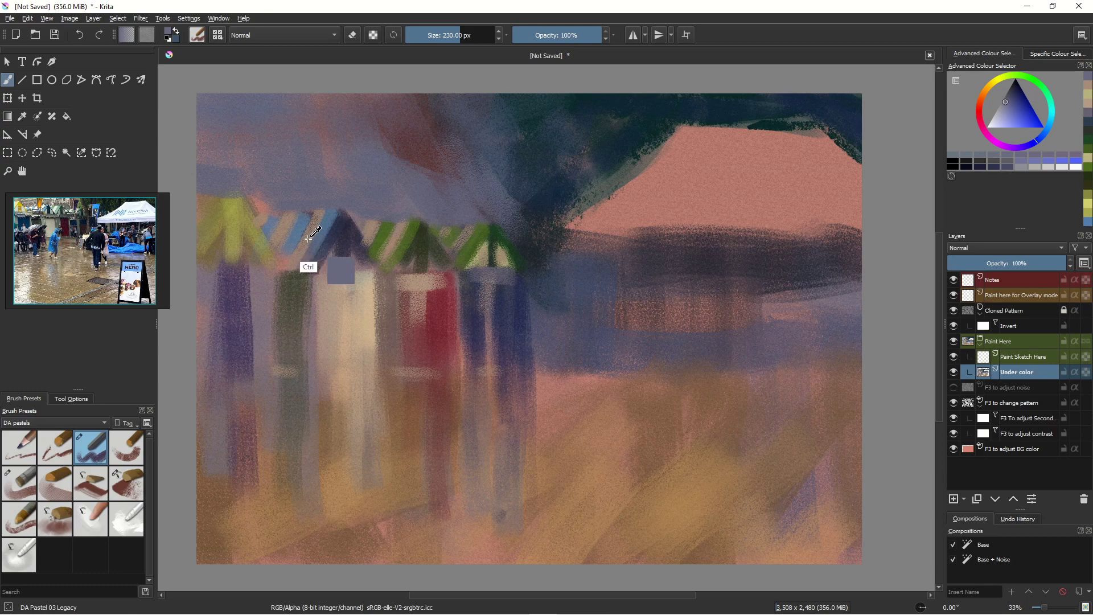
Choose a golden yellow and paint a vertical stripe down the centre of the leftmost roof with a 110 px brush
{"action": "left_click", "coordinate": [308, 263], "text": "ctrl"}
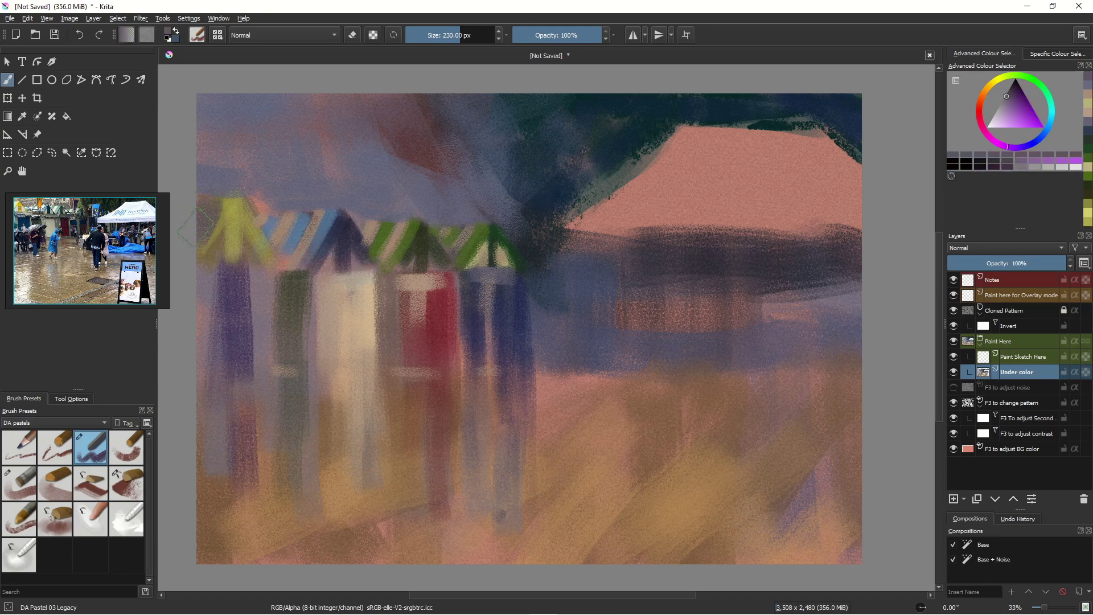
{"action": "left_click", "coordinate": [231, 236], "text": "ctrl"}
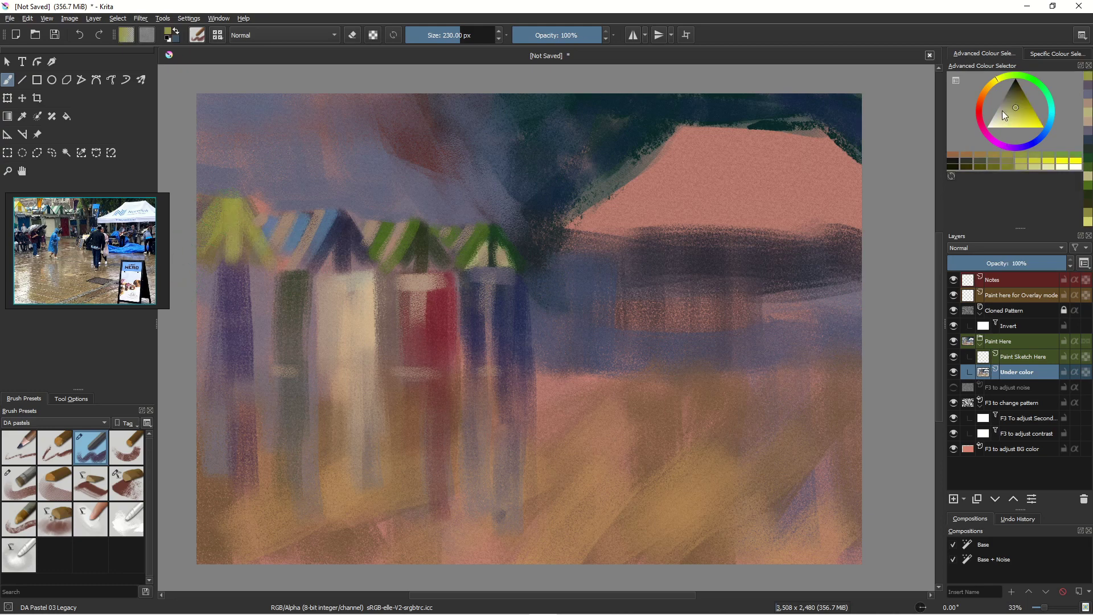
{"action": "left_click", "coordinate": [989, 85]}
{"action": "left_click", "coordinate": [1023, 118]}
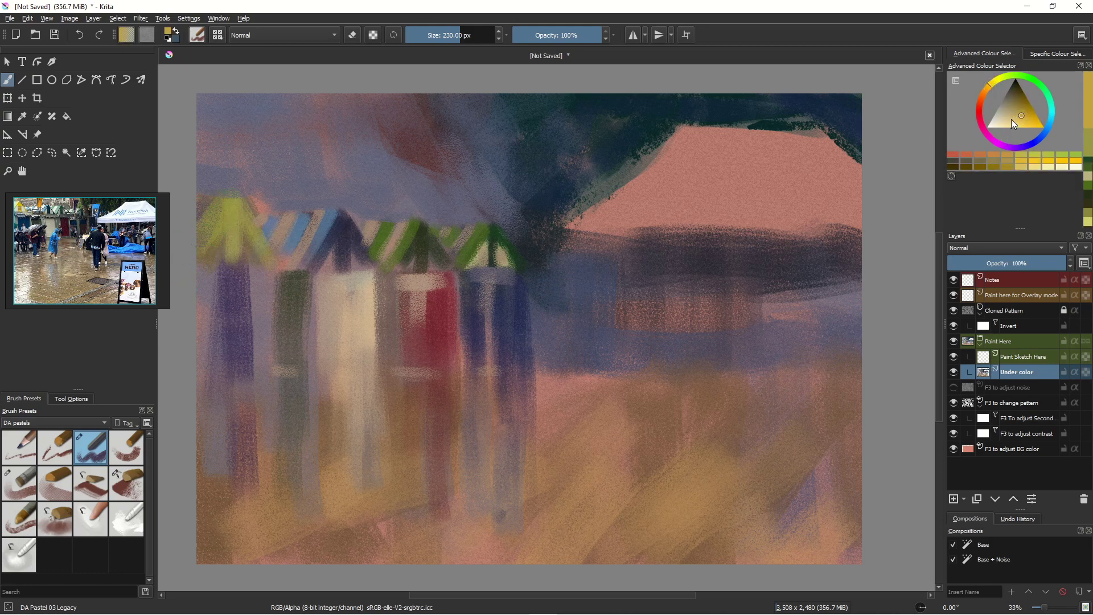
{"action": "key", "text": "bracketleft"}
{"action": "key", "text": "bracketleft"}
{"action": "key", "text": "bracketleft"}
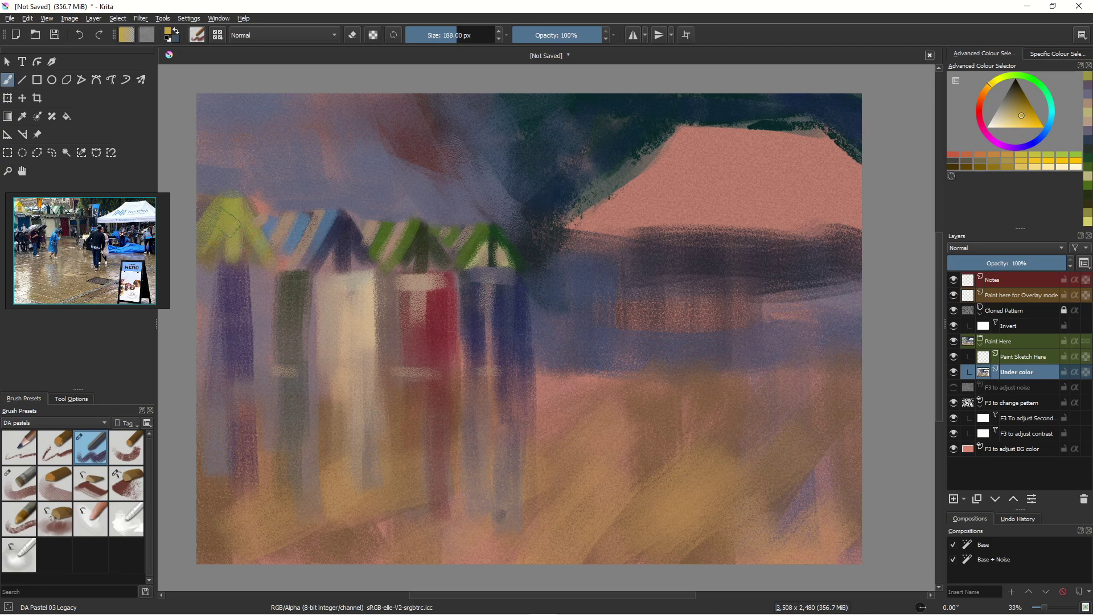
{"action": "key", "text": "bracketleft"}
{"action": "key", "text": "bracketleft"}
{"action": "key", "text": "bracketleft"}
{"action": "key", "text": "bracketleft"}
{"action": "key", "text": "bracketleft"}
{"action": "mouse_move", "coordinate": [231, 209]}
{"action": "left_mouse_down"}
{"action": "mouse_move", "coordinate": [233, 272]}
{"action": "mouse_move", "coordinate": [237, 217]}
{"action": "mouse_move", "coordinate": [239, 271]}
{"action": "mouse_move", "coordinate": [264, 247]}
{"action": "mouse_move", "coordinate": [240, 210]}
{"action": "left_mouse_up"}
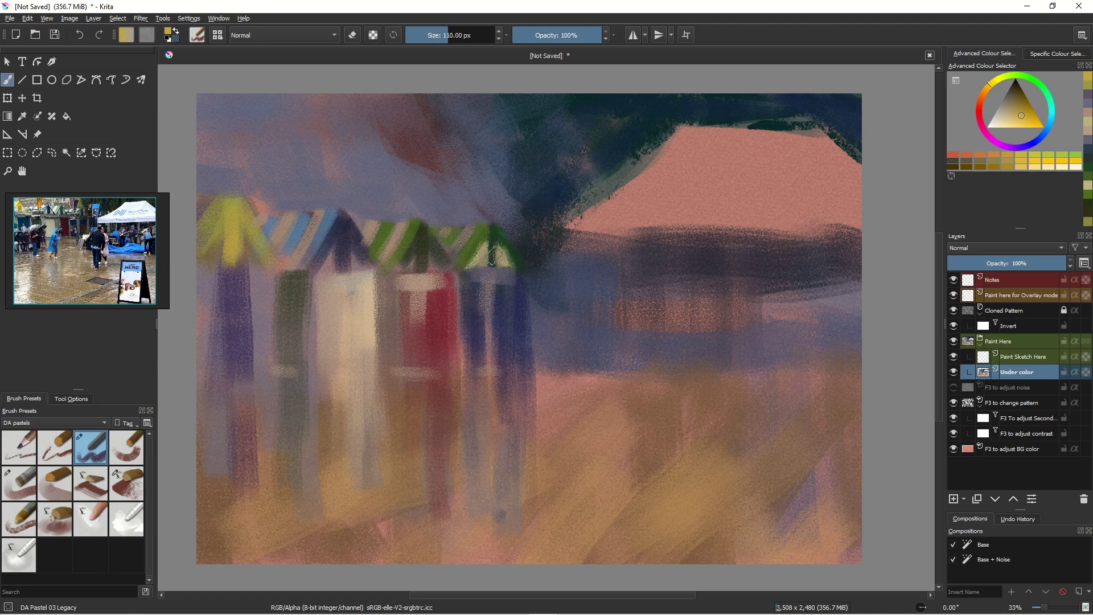
With a 51 px brush, paint sampled tan into the gables and light stripes of all the stall roofs
{"action": "left_click", "coordinate": [500, 248], "text": "ctrl"}
{"action": "left_click_drag", "start_coordinate": [500, 243], "coordinate": [512, 258]}
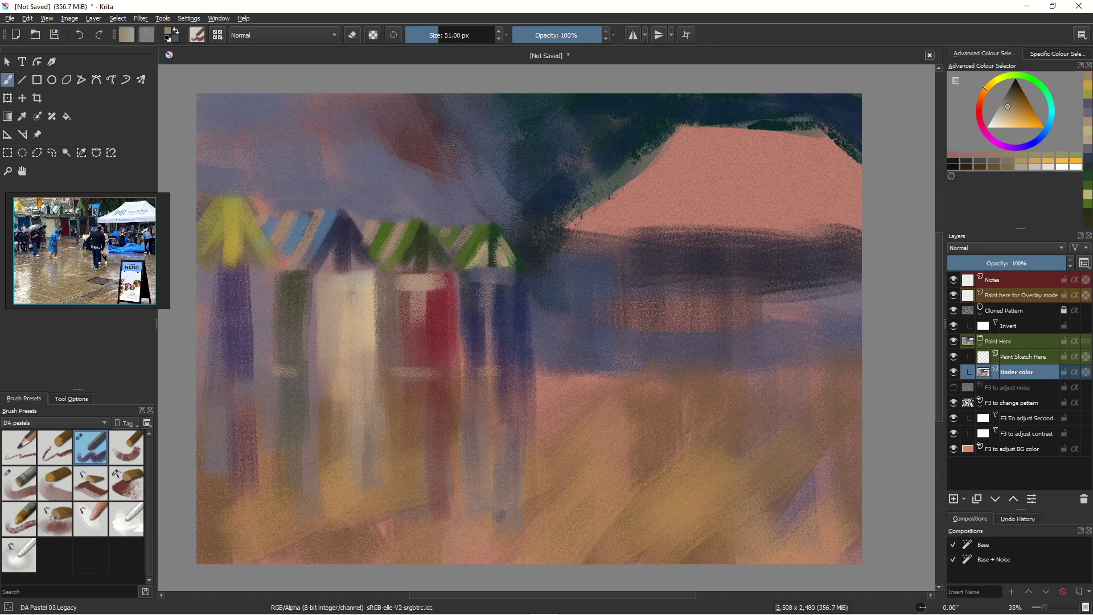
{"action": "mouse_move", "coordinate": [429, 258]}
{"action": "left_mouse_down"}
{"action": "mouse_move", "coordinate": [430, 236]}
{"action": "mouse_move", "coordinate": [427, 248]}
{"action": "left_mouse_up"}
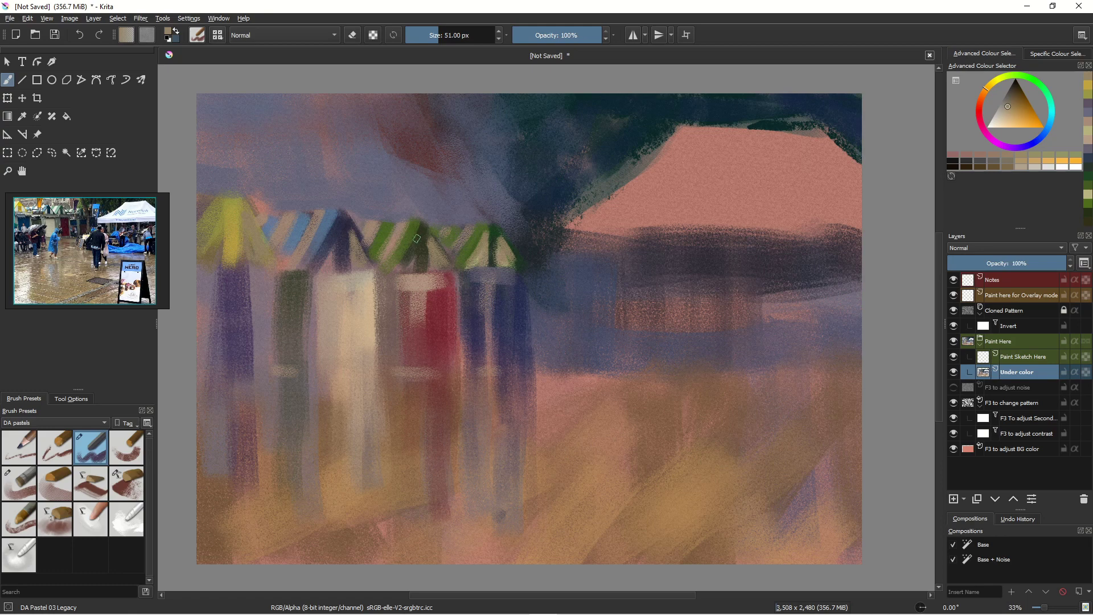
{"action": "left_click_drag", "start_coordinate": [418, 238], "coordinate": [405, 266]}
{"action": "mouse_move", "coordinate": [336, 232]}
{"action": "left_mouse_down"}
{"action": "mouse_move", "coordinate": [334, 261]}
{"action": "mouse_move", "coordinate": [318, 269]}
{"action": "left_mouse_up"}
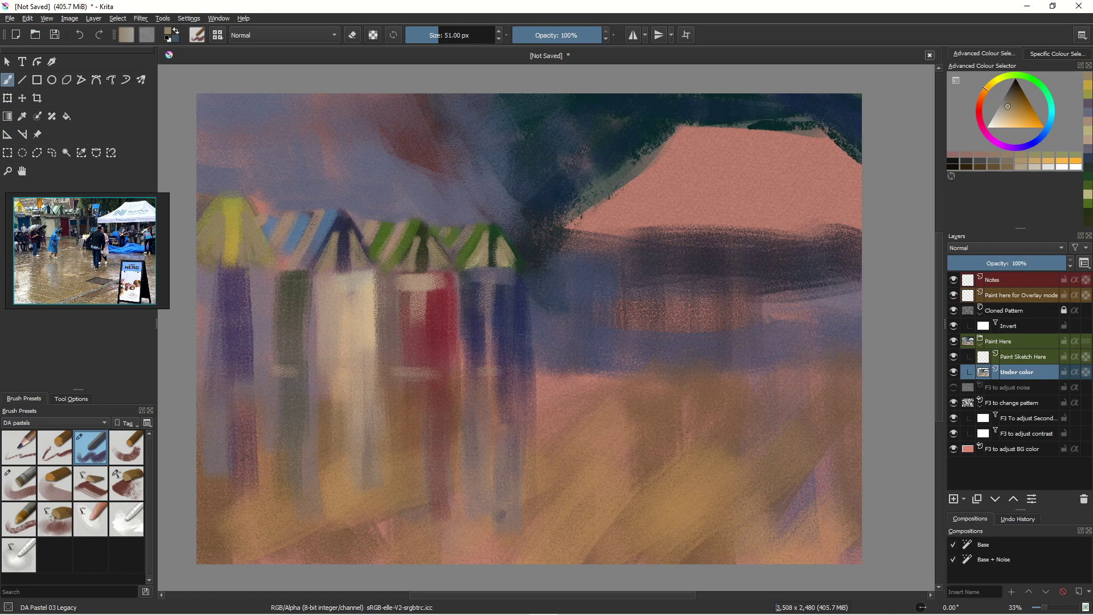
Sample the leftmost stall's dark purple and paint shadows under the leftmost and blue-striped roofs with a 118 px brush
{"action": "left_click", "coordinate": [226, 340], "text": "ctrl"}
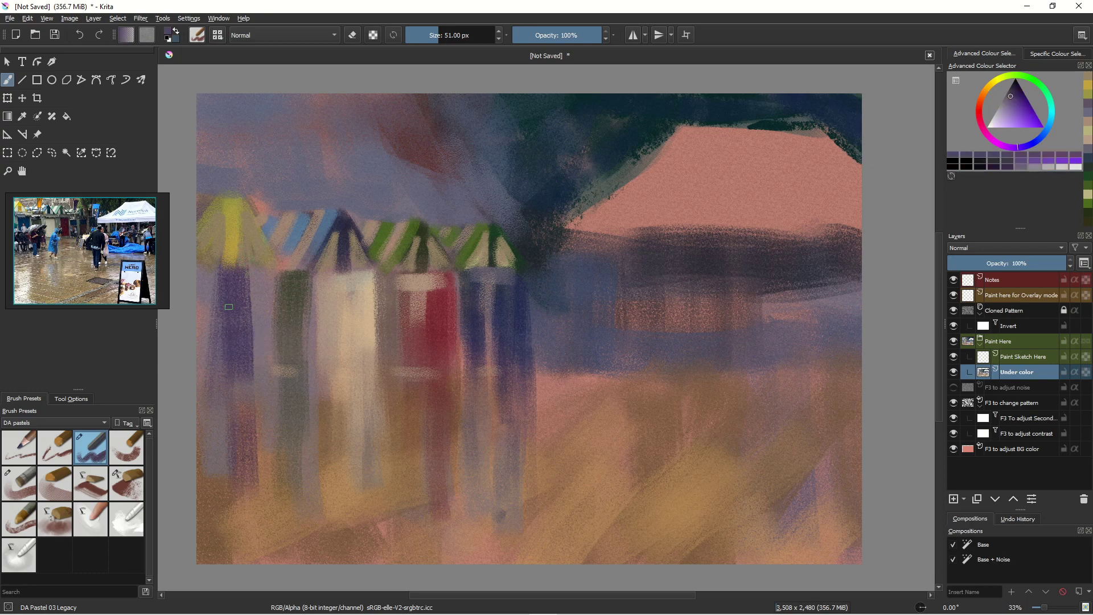
{"action": "key", "text": "]"}
{"action": "key", "text": "]"}
{"action": "key", "text": "]"}
{"action": "key", "text": "]"}
{"action": "key", "text": "]"}
{"action": "key", "text": "]"}
{"action": "key", "text": "]"}
{"action": "key", "text": "]"}
{"action": "key", "text": "]"}
{"action": "key", "text": "]"}
{"action": "left_click_drag", "start_coordinate": [241, 273], "coordinate": [204, 273]}
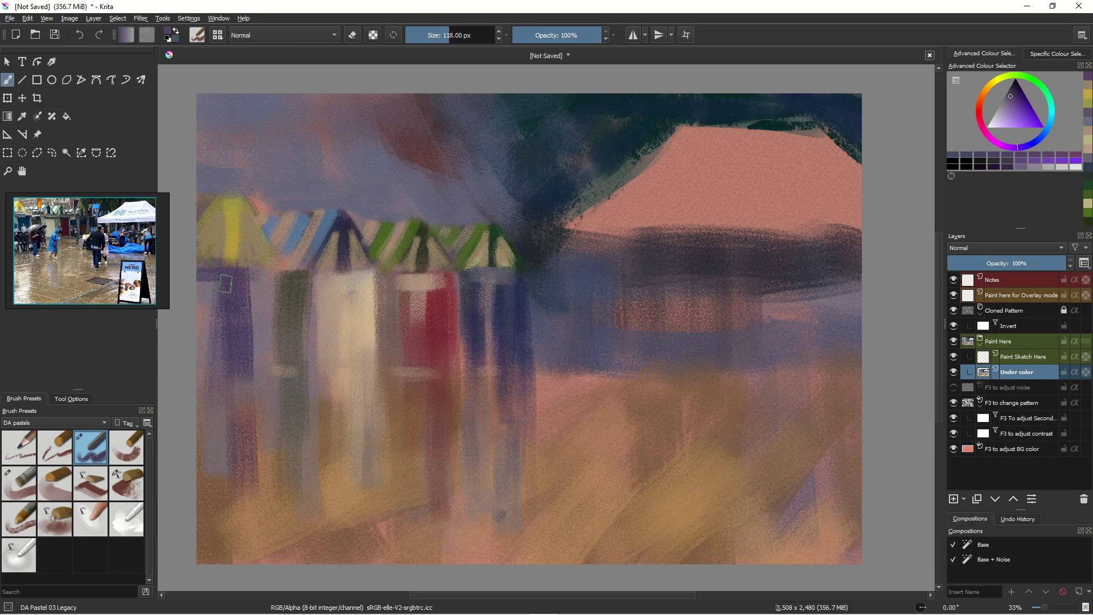
{"action": "mouse_move", "coordinate": [336, 279]}
{"action": "left_mouse_down"}
{"action": "mouse_move", "coordinate": [281, 282]}
{"action": "mouse_move", "coordinate": [327, 291]}
{"action": "mouse_move", "coordinate": [352, 282]}
{"action": "mouse_move", "coordinate": [338, 294]}
{"action": "mouse_move", "coordinate": [331, 283]}
{"action": "mouse_move", "coordinate": [328, 320]}
{"action": "left_mouse_up"}
Blend the cream, red and dark blue stall fronts with the DA Pastel 11 Blender Finger brush at 250 px
{"action": "left_click", "coordinate": [90, 515]}
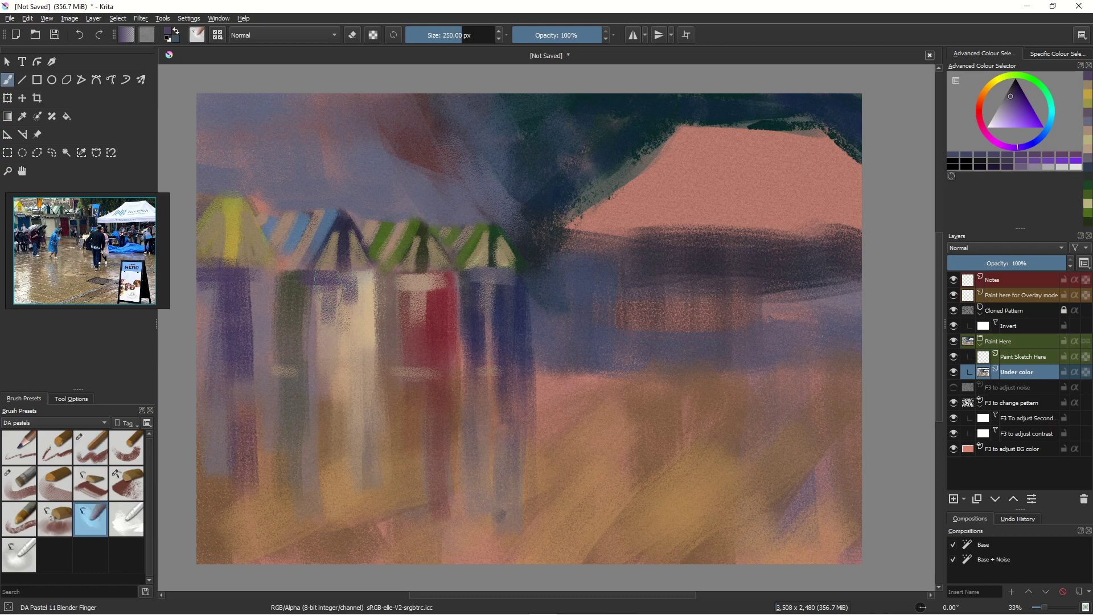
{"action": "mouse_move", "coordinate": [360, 293]}
{"action": "left_mouse_down"}
{"action": "mouse_move", "coordinate": [358, 333]}
{"action": "mouse_move", "coordinate": [381, 325]}
{"action": "mouse_move", "coordinate": [375, 368]}
{"action": "left_mouse_up"}
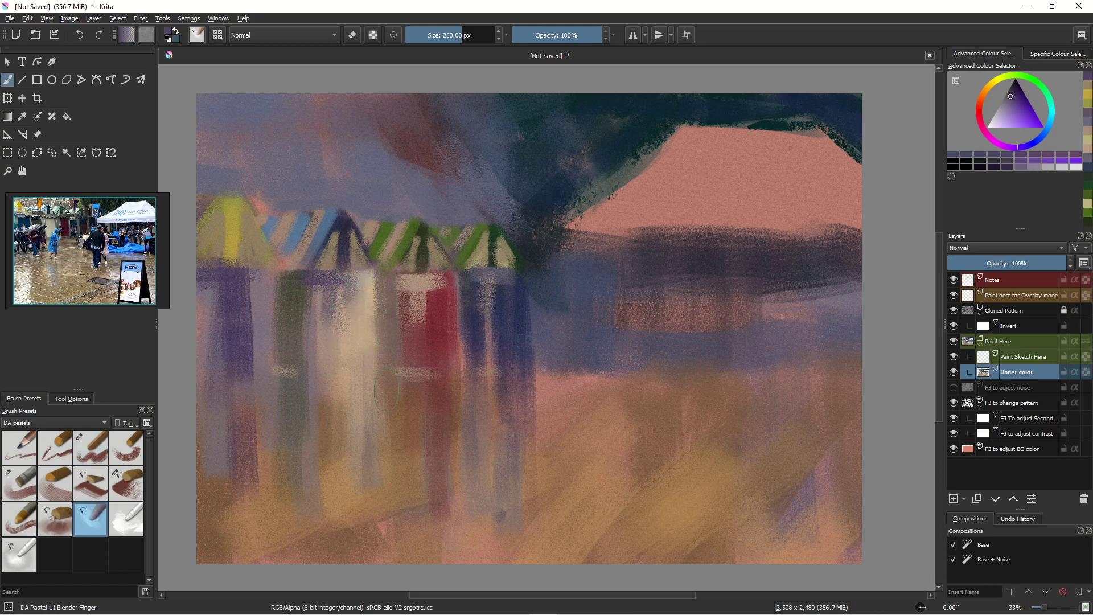
{"action": "mouse_move", "coordinate": [419, 288]}
{"action": "left_mouse_down"}
{"action": "mouse_move", "coordinate": [426, 358]}
{"action": "mouse_move", "coordinate": [434, 290]}
{"action": "left_mouse_up"}
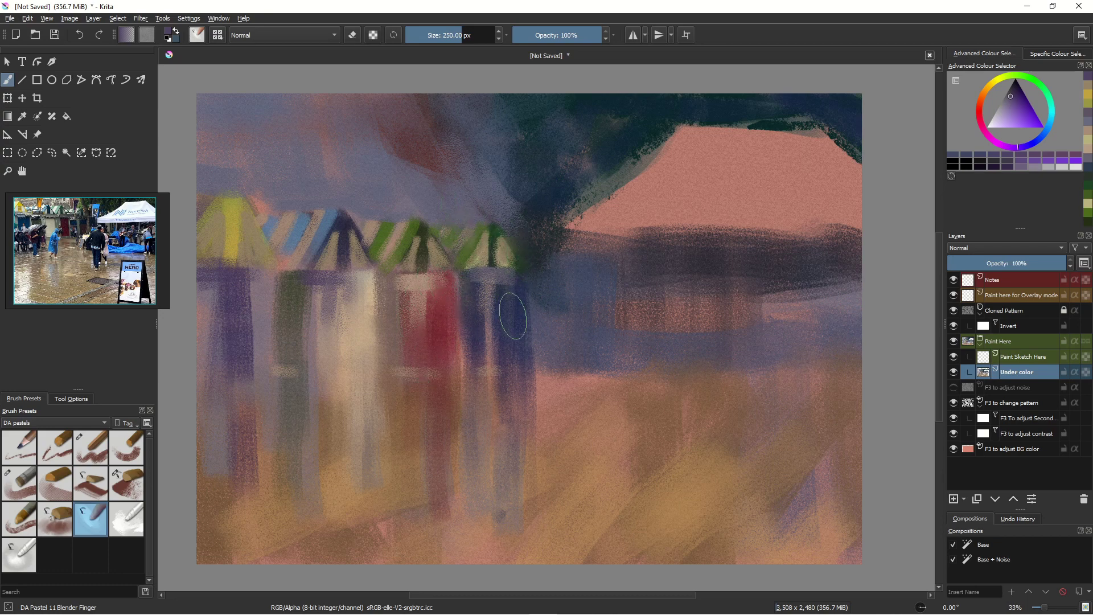
Switch to the DA Pastel 12 Blender smear brush, reduce it to 126 px, and smear the striped roofs and the leftmost stall
{"action": "left_click", "coordinate": [127, 518]}
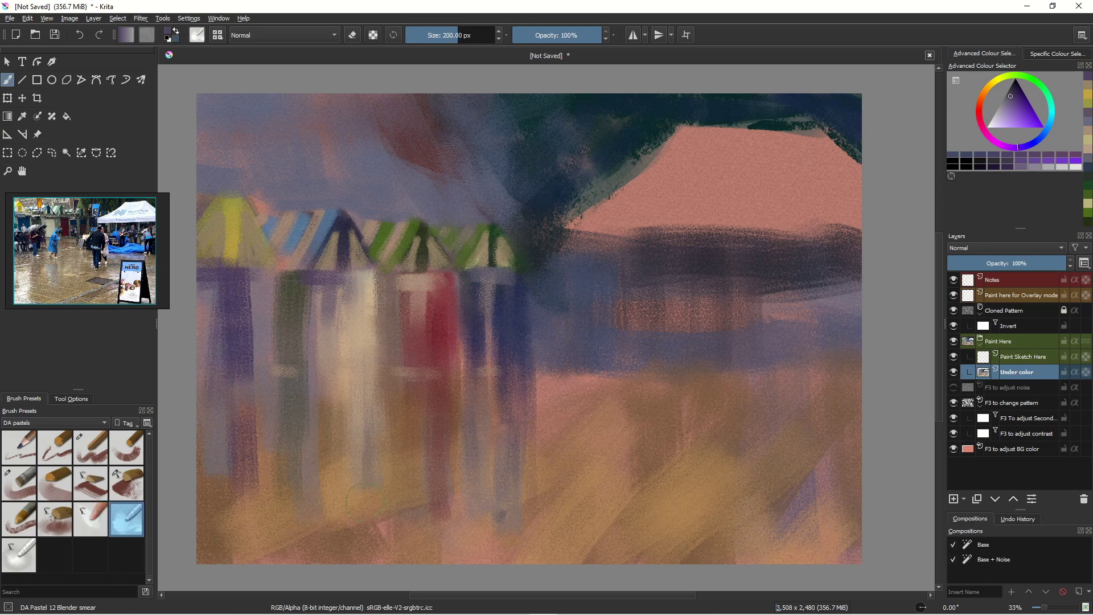
{"action": "right_click", "coordinate": [531, 313]}
{"action": "left_click", "coordinate": [539, 337]}
{"action": "left_click", "coordinate": [479, 219]}
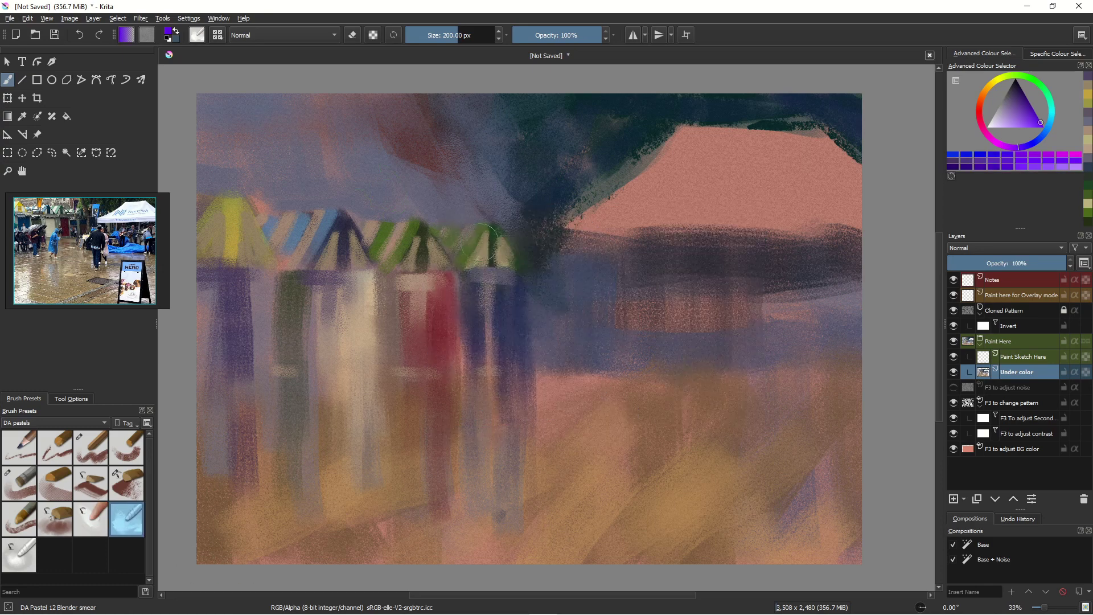
{"action": "key", "text": "bracketleft"}
{"action": "key", "text": "bracketleft"}
{"action": "key", "text": "bracketleft"}
{"action": "key", "text": "bracketleft"}
{"action": "key", "text": "bracketleft"}
{"action": "key", "text": "bracketleft"}
{"action": "key", "text": "bracketleft"}
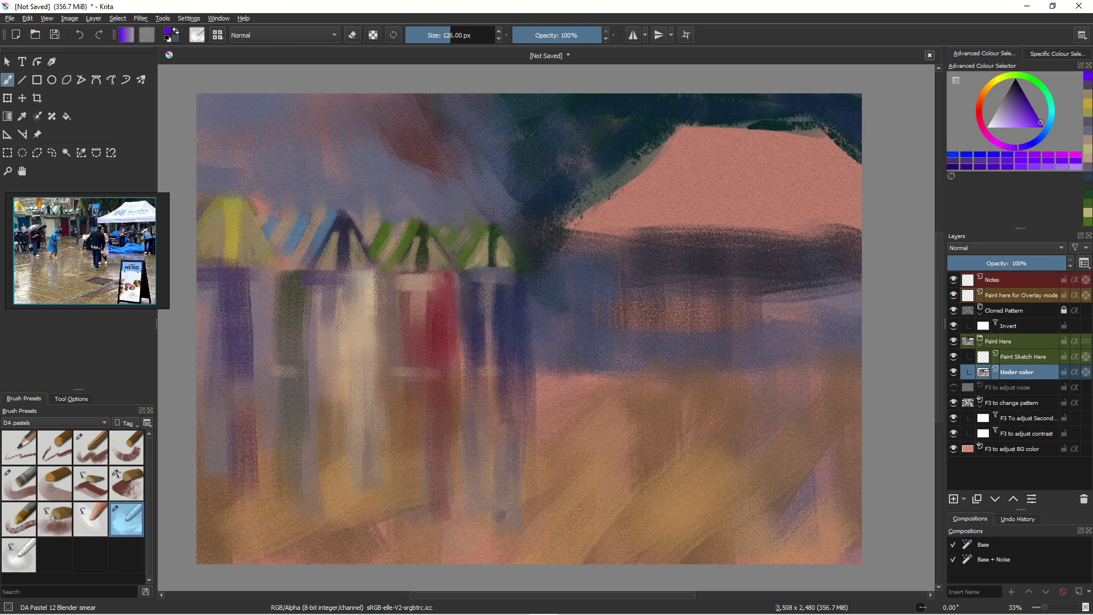
{"action": "mouse_move", "coordinate": [267, 221]}
{"action": "left_mouse_down"}
{"action": "mouse_move", "coordinate": [257, 279]}
{"action": "mouse_move", "coordinate": [282, 254]}
{"action": "mouse_move", "coordinate": [293, 376]}
{"action": "mouse_move", "coordinate": [291, 285]}
{"action": "mouse_move", "coordinate": [282, 325]}
{"action": "mouse_move", "coordinate": [246, 311]}
{"action": "mouse_move", "coordinate": [253, 348]}
{"action": "mouse_move", "coordinate": [241, 351]}
{"action": "mouse_move", "coordinate": [248, 372]}
{"action": "left_mouse_up"}
{"action": "left_click_drag", "start_coordinate": [245, 329], "coordinate": [248, 448]}
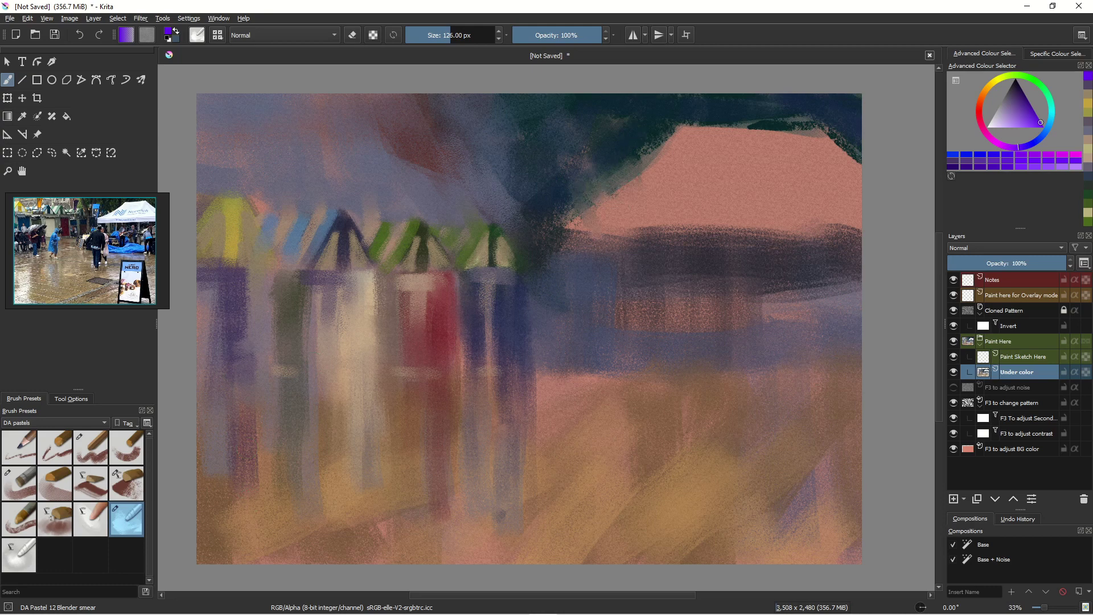
Smear the rightmost stall's side, the wet ground's reflections and the large tent's sloping left edge
{"action": "left_click_drag", "start_coordinate": [528, 337], "coordinate": [528, 415]}
{"action": "left_click_drag", "start_coordinate": [823, 501], "coordinate": [801, 521]}
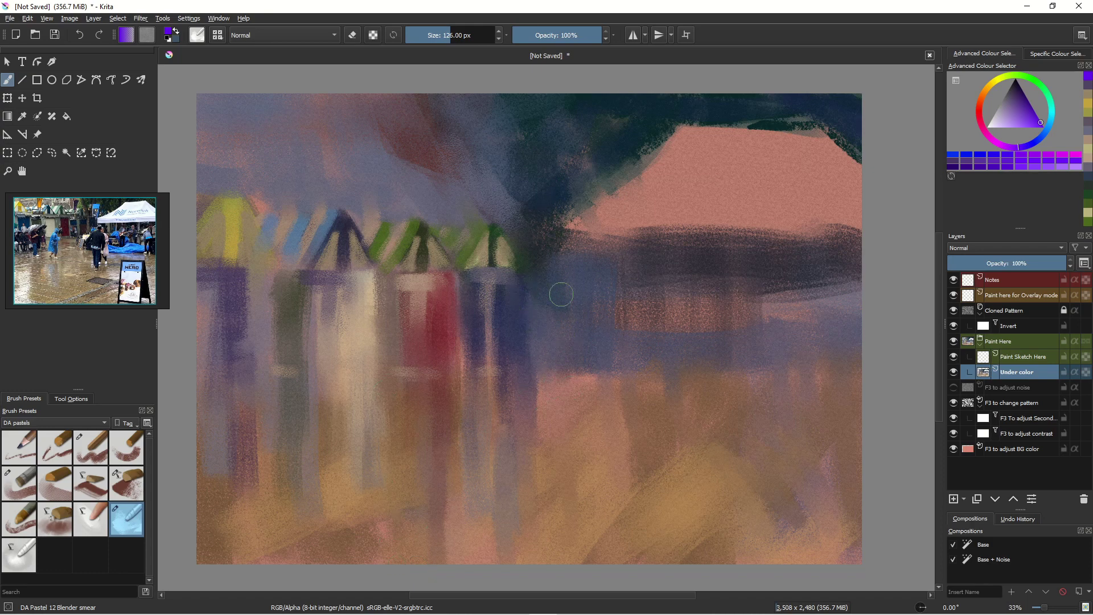
{"action": "left_click_drag", "start_coordinate": [649, 143], "coordinate": [558, 222]}
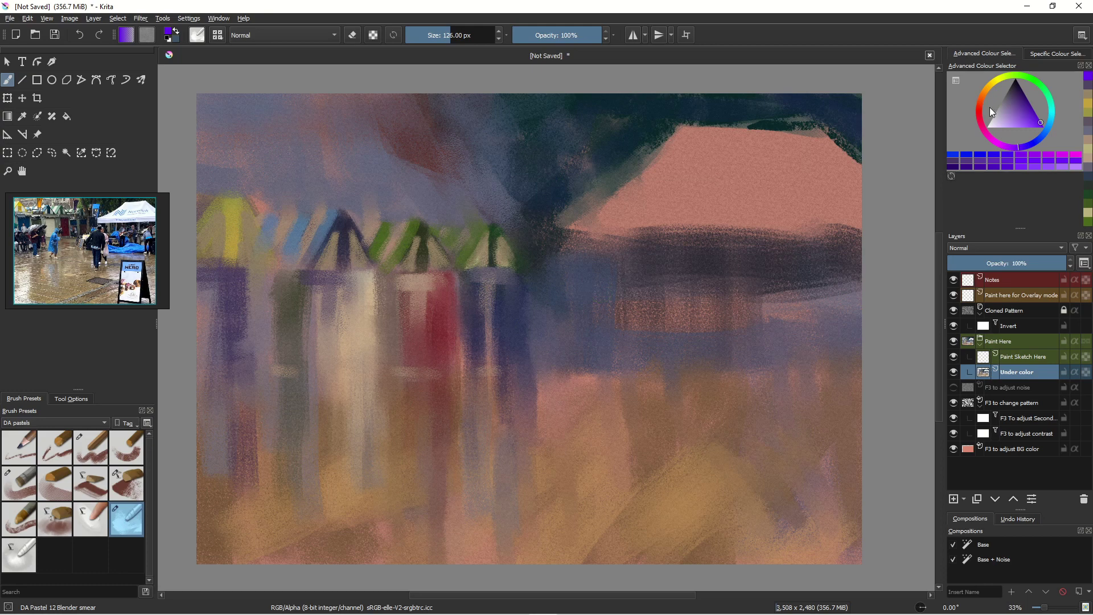
Pick a muted lavender and paint a band along the large tent's lower edge with the DA Pastel 03 Legacy brush at 118 px
{"action": "left_click", "coordinate": [1007, 115]}
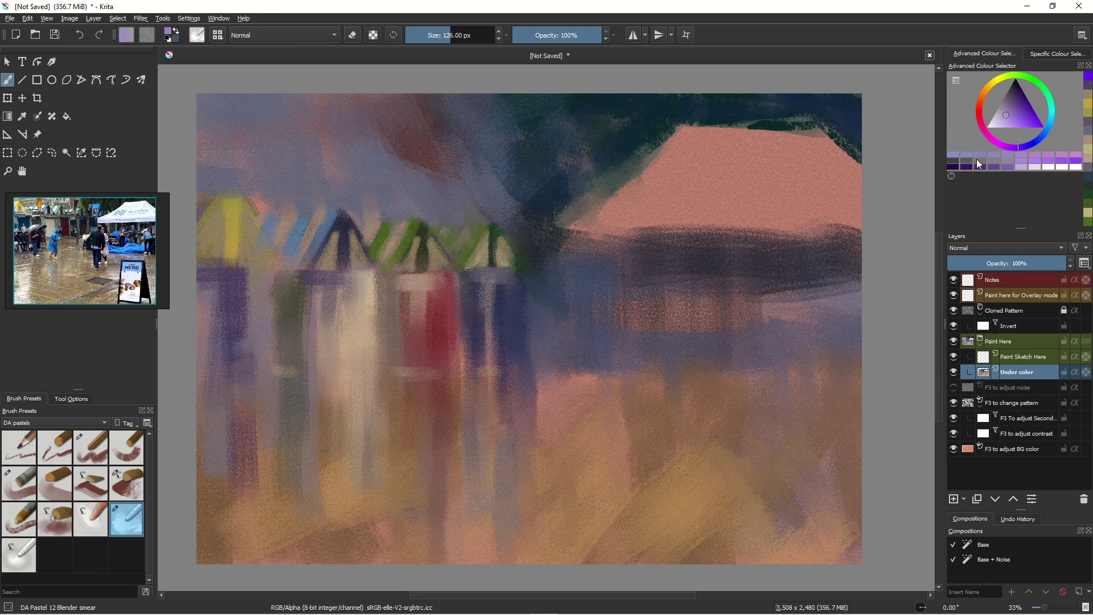
{"action": "key", "text": "bracketright"}
{"action": "key", "text": "bracketright"}
{"action": "key", "text": "bracketright"}
{"action": "key", "text": "bracketright"}
{"action": "key", "text": "bracketright"}
{"action": "key", "text": "bracketright"}
{"action": "key", "text": "bracketright"}
{"action": "key", "text": "bracketright"}
{"action": "key", "text": "bracketright"}
{"action": "key", "text": "bracketright"}
{"action": "key", "text": "bracketright"}
{"action": "key", "text": "bracketright"}
{"action": "key", "text": "bracketleft"}
{"action": "key", "text": "bracketleft"}
{"action": "key", "text": "bracketleft"}
{"action": "key", "text": "bracketleft"}
{"action": "key", "text": "bracketleft"}
{"action": "key", "text": "bracketleft"}
{"action": "key", "text": "bracketleft"}
{"action": "key", "text": "bracketleft"}
{"action": "key", "text": "bracketleft"}
{"action": "key", "text": "bracketleft"}
{"action": "left_click", "coordinate": [95, 449]}
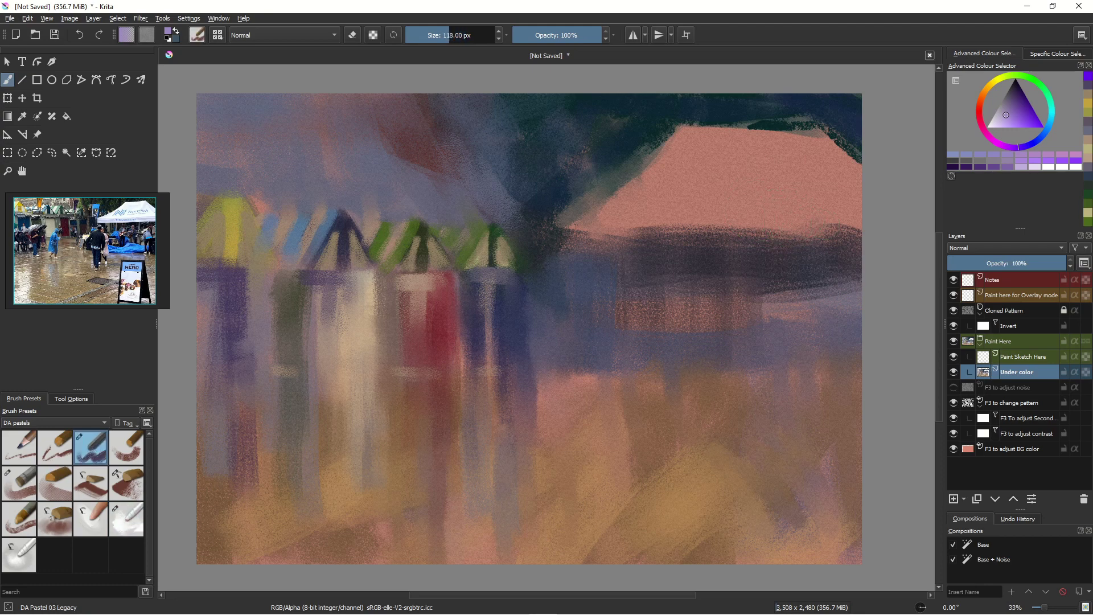
{"action": "left_click_drag", "start_coordinate": [860, 223], "coordinate": [678, 217]}
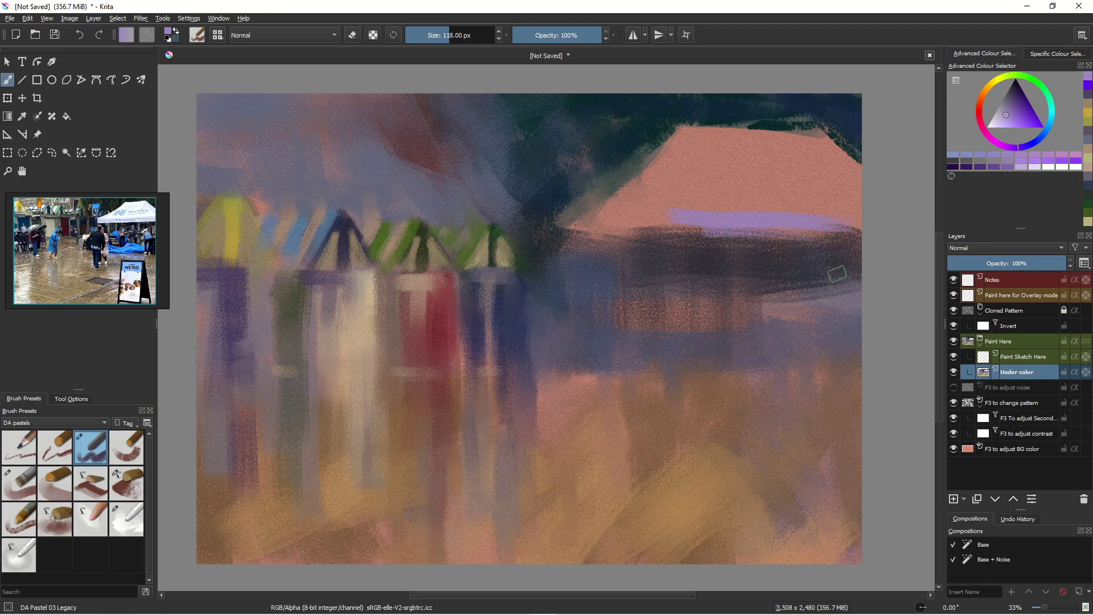
Extend the large tent's lower band across its full width with a darker muted lavender
{"action": "left_click", "coordinate": [1005, 104]}
{"action": "mouse_move", "coordinate": [846, 219]}
{"action": "left_mouse_down"}
{"action": "mouse_move", "coordinate": [654, 220]}
{"action": "mouse_move", "coordinate": [676, 221]}
{"action": "mouse_move", "coordinate": [578, 233]}
{"action": "mouse_move", "coordinate": [570, 227]}
{"action": "mouse_move", "coordinate": [635, 226]}
{"action": "mouse_move", "coordinate": [580, 222]}
{"action": "mouse_move", "coordinate": [647, 212]}
{"action": "mouse_move", "coordinate": [563, 227]}
{"action": "left_mouse_up"}
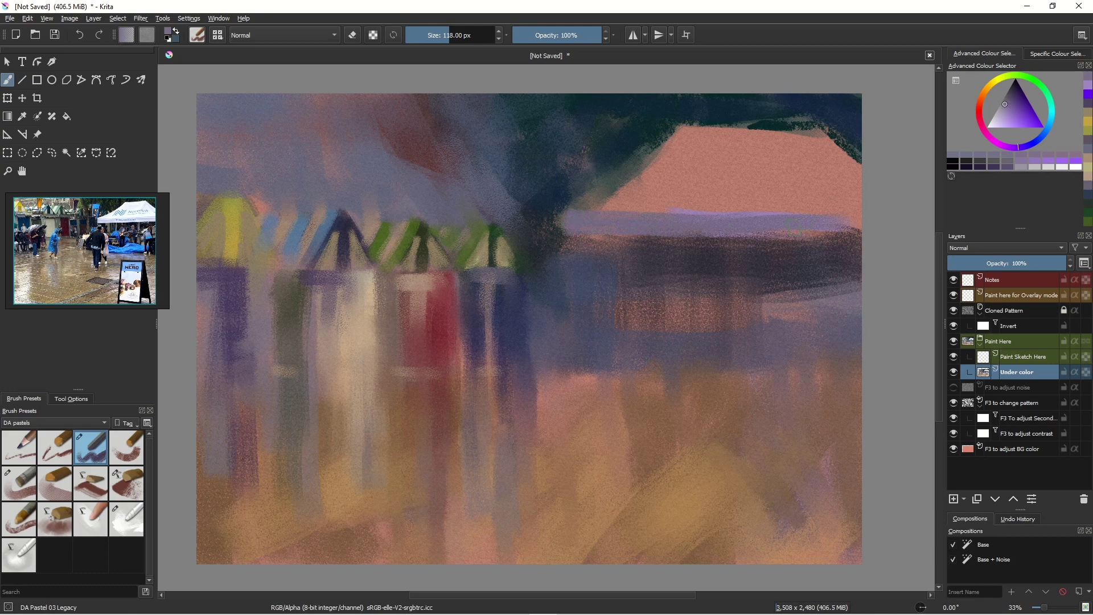
{"action": "left_click_drag", "start_coordinate": [860, 212], "coordinate": [684, 210]}
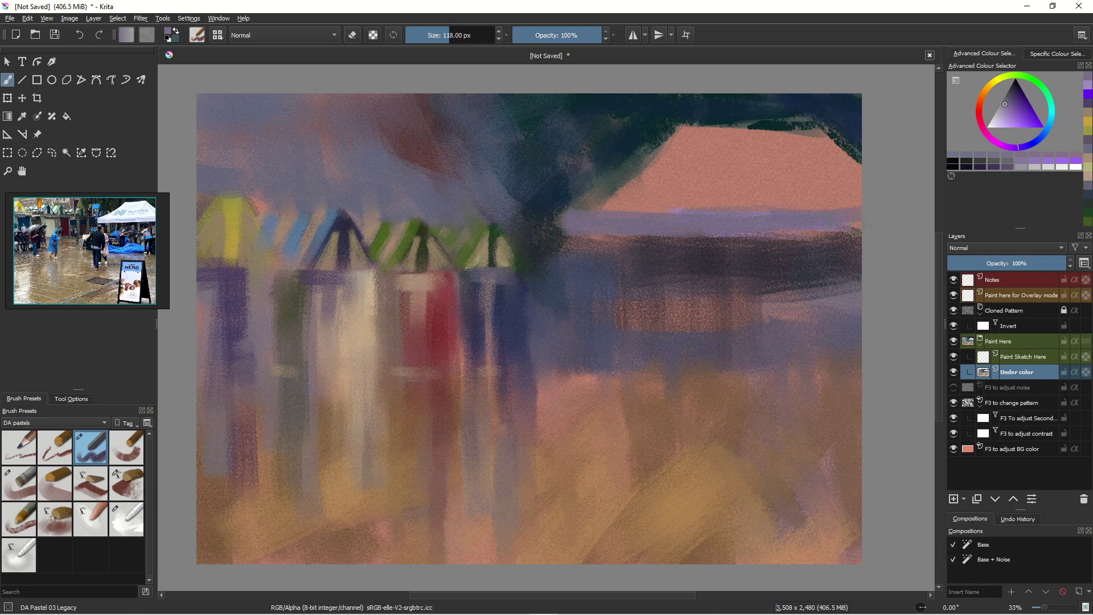
Shade the tent roof's right edge and hatch loose logo-like marks across its centre in the same muted lavender
{"action": "mouse_move", "coordinate": [836, 142]}
{"action": "left_mouse_down"}
{"action": "mouse_move", "coordinate": [866, 159]}
{"action": "mouse_move", "coordinate": [826, 129]}
{"action": "mouse_move", "coordinate": [876, 192]}
{"action": "left_mouse_up"}
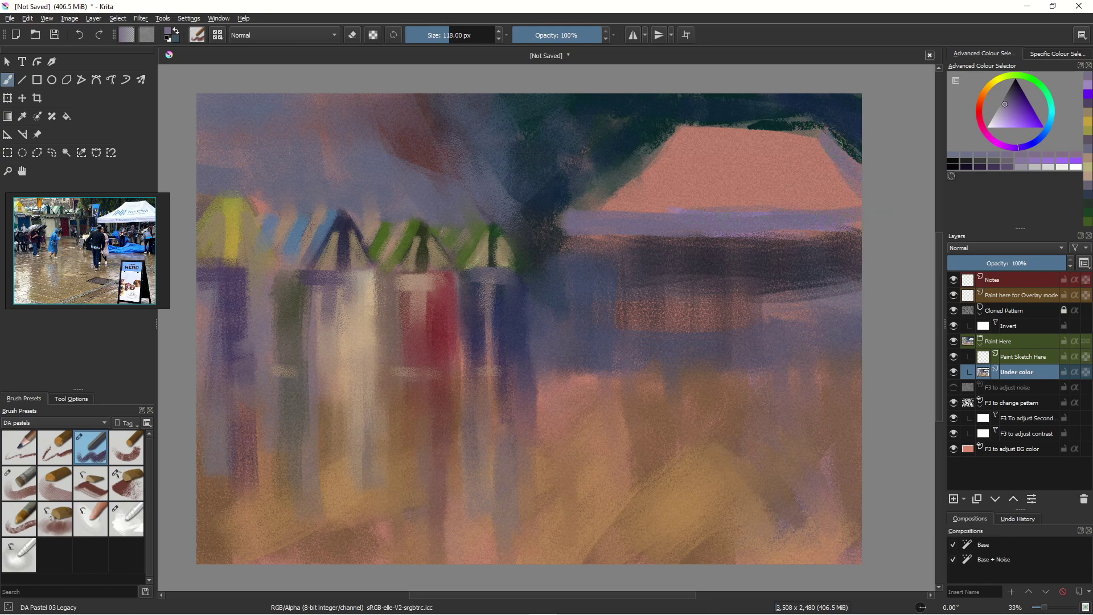
{"action": "left_click_drag", "start_coordinate": [794, 150], "coordinate": [676, 149]}
{"action": "mouse_move", "coordinate": [781, 159]}
{"action": "left_mouse_down"}
{"action": "mouse_move", "coordinate": [766, 200]}
{"action": "mouse_move", "coordinate": [741, 192]}
{"action": "left_mouse_up"}
{"action": "mouse_move", "coordinate": [740, 171]}
{"action": "left_mouse_down"}
{"action": "mouse_move", "coordinate": [717, 190]}
{"action": "mouse_move", "coordinate": [696, 183]}
{"action": "left_mouse_up"}
{"action": "left_click_drag", "start_coordinate": [794, 157], "coordinate": [787, 197]}
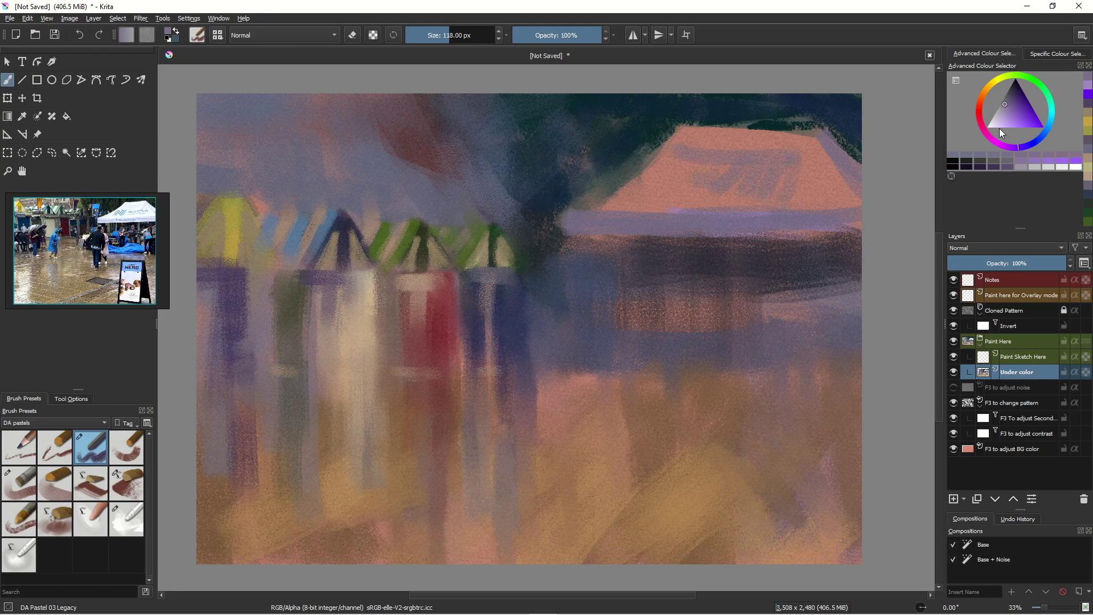
Paint the tent roof's right slope with a lighter lavender stroke, overlaid with a light blue one
{"action": "left_click", "coordinate": [1006, 117]}
{"action": "left_click_drag", "start_coordinate": [814, 144], "coordinate": [866, 184]}
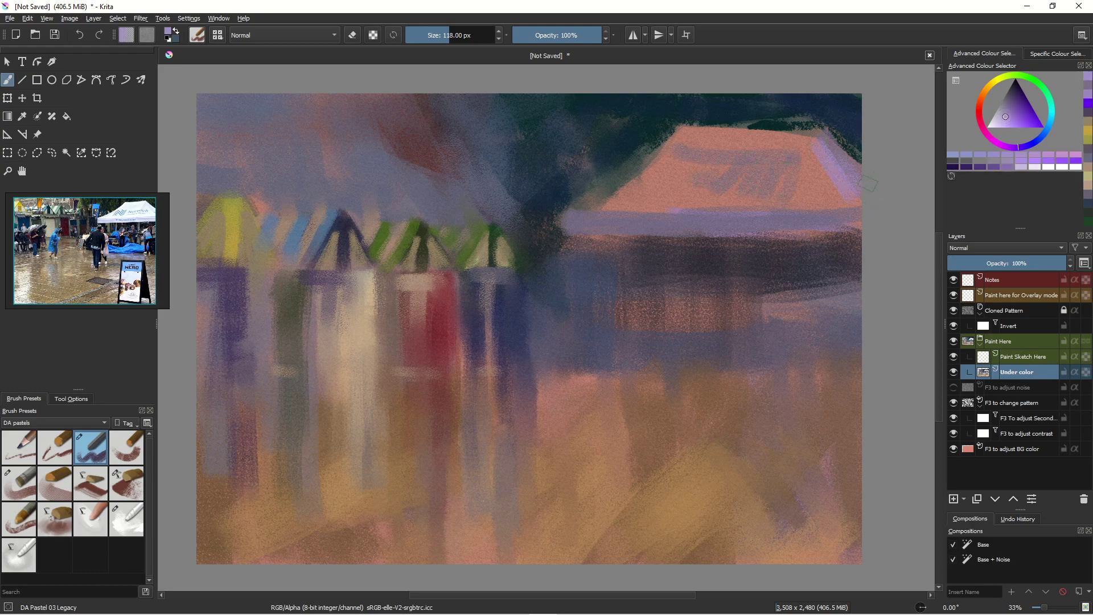
{"action": "left_click", "coordinate": [1049, 127]}
{"action": "left_click_drag", "start_coordinate": [815, 143], "coordinate": [859, 199]}
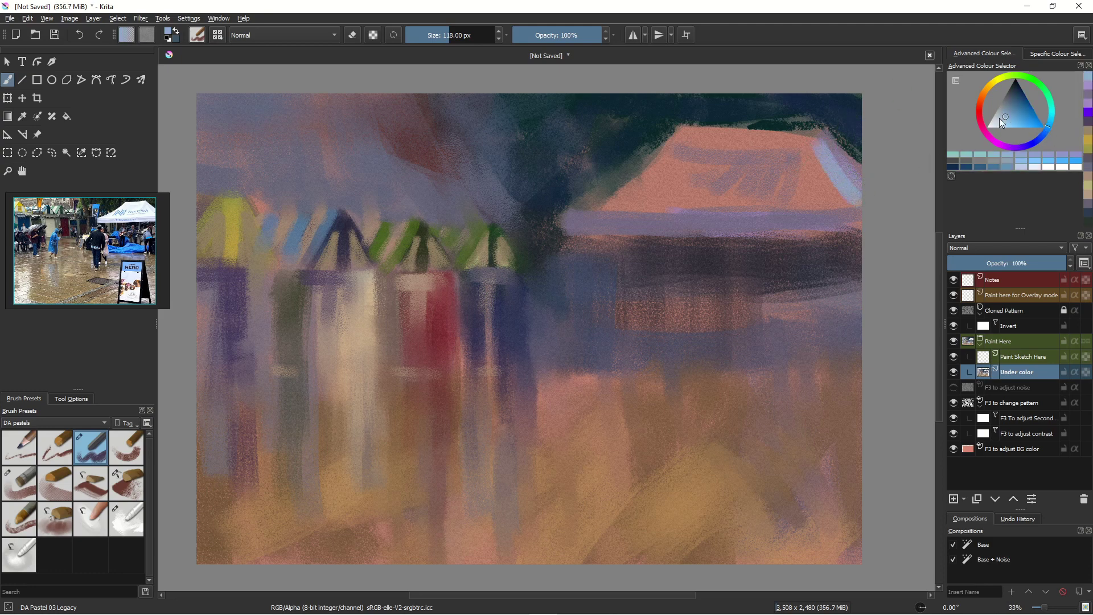
Pick a paler grey-blue and cover the tent's right slope and main roof with loose strokes
{"action": "left_click", "coordinate": [998, 117]}
{"action": "left_click_drag", "start_coordinate": [818, 146], "coordinate": [854, 196]}
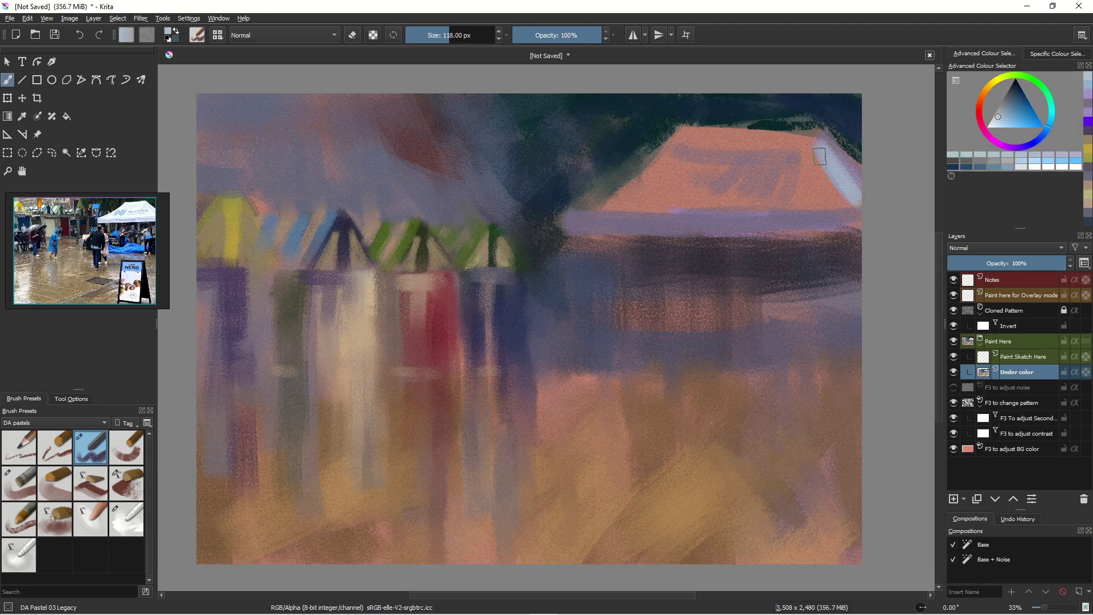
{"action": "mouse_move", "coordinate": [819, 159]}
{"action": "left_mouse_down"}
{"action": "mouse_move", "coordinate": [811, 187]}
{"action": "mouse_move", "coordinate": [818, 154]}
{"action": "mouse_move", "coordinate": [823, 190]}
{"action": "mouse_move", "coordinate": [846, 198]}
{"action": "mouse_move", "coordinate": [813, 214]}
{"action": "mouse_move", "coordinate": [861, 195]}
{"action": "mouse_move", "coordinate": [808, 198]}
{"action": "mouse_move", "coordinate": [831, 193]}
{"action": "mouse_move", "coordinate": [814, 158]}
{"action": "mouse_move", "coordinate": [806, 200]}
{"action": "mouse_move", "coordinate": [850, 199]}
{"action": "mouse_move", "coordinate": [801, 199]}
{"action": "mouse_move", "coordinate": [734, 118]}
{"action": "mouse_move", "coordinate": [790, 192]}
{"action": "mouse_move", "coordinate": [807, 152]}
{"action": "mouse_move", "coordinate": [749, 191]}
{"action": "left_mouse_up"}
{"action": "mouse_move", "coordinate": [814, 195]}
{"action": "left_mouse_down"}
{"action": "mouse_move", "coordinate": [718, 208]}
{"action": "mouse_move", "coordinate": [721, 194]}
{"action": "mouse_move", "coordinate": [703, 196]}
{"action": "mouse_move", "coordinate": [731, 155]}
{"action": "mouse_move", "coordinate": [653, 191]}
{"action": "mouse_move", "coordinate": [676, 170]}
{"action": "mouse_move", "coordinate": [678, 188]}
{"action": "mouse_move", "coordinate": [711, 203]}
{"action": "mouse_move", "coordinate": [675, 206]}
{"action": "mouse_move", "coordinate": [731, 192]}
{"action": "mouse_move", "coordinate": [735, 167]}
{"action": "mouse_move", "coordinate": [766, 153]}
{"action": "mouse_move", "coordinate": [716, 168]}
{"action": "mouse_move", "coordinate": [797, 137]}
{"action": "mouse_move", "coordinate": [739, 139]}
{"action": "left_mouse_up"}
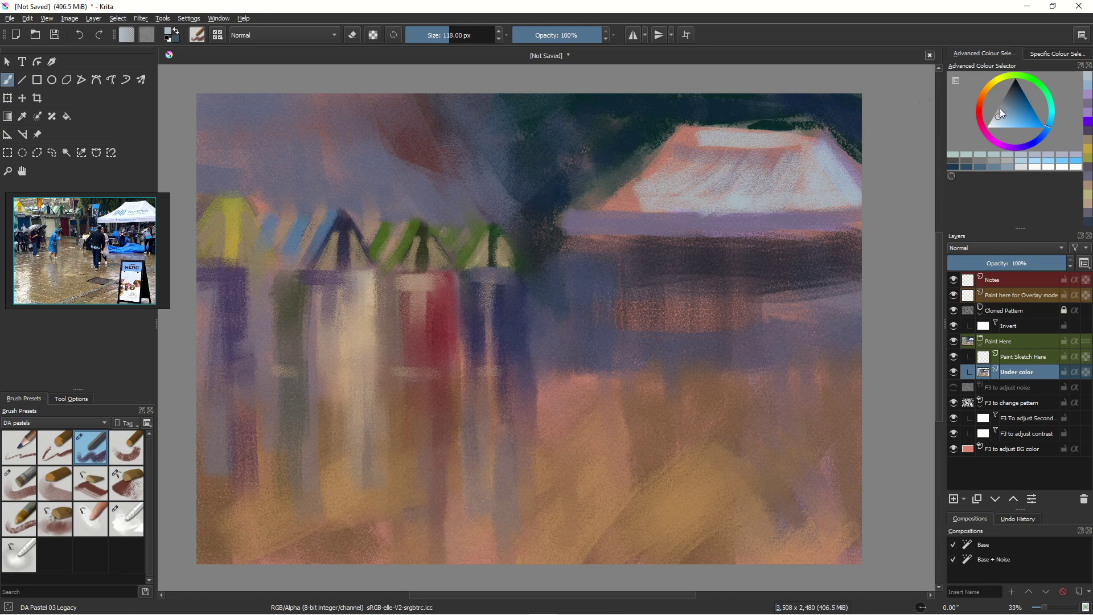
Pick a slightly darker grey-blue and tone the tent roof's top strip, right ridge and folds
{"action": "left_click", "coordinate": [1001, 107]}
{"action": "left_click_drag", "start_coordinate": [793, 134], "coordinate": [704, 136]}
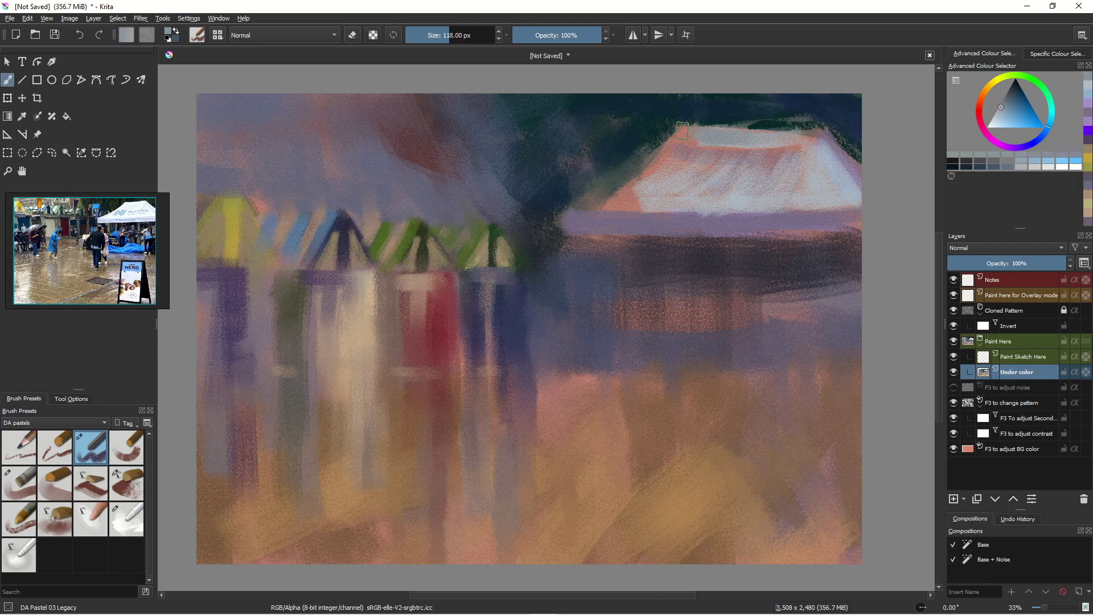
{"action": "mouse_move", "coordinate": [814, 129]}
{"action": "left_mouse_down"}
{"action": "mouse_move", "coordinate": [811, 155]}
{"action": "mouse_move", "coordinate": [818, 129]}
{"action": "mouse_move", "coordinate": [737, 188]}
{"action": "mouse_move", "coordinate": [811, 148]}
{"action": "mouse_move", "coordinate": [766, 204]}
{"action": "left_mouse_up"}
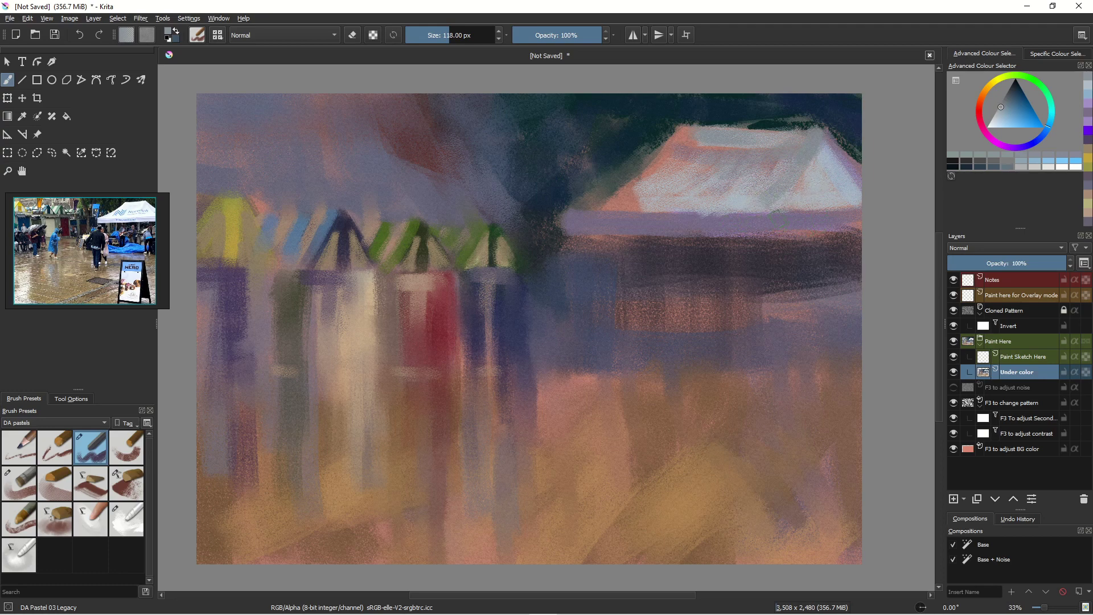
Shade the tent's right ridge with purple sampled from below the roof, and its left side with grey-blue sampled from the top strip
{"action": "left_click", "coordinate": [808, 246], "text": "ctrl"}
{"action": "left_click_drag", "start_coordinate": [827, 143], "coordinate": [783, 188]}
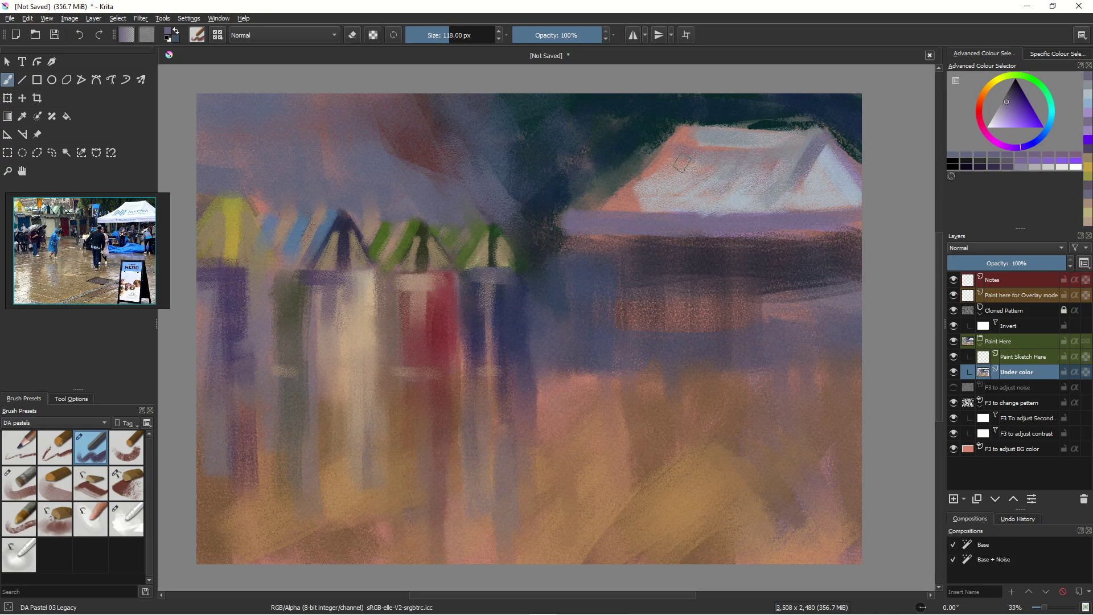
{"action": "left_click", "coordinate": [716, 139], "text": "ctrl"}
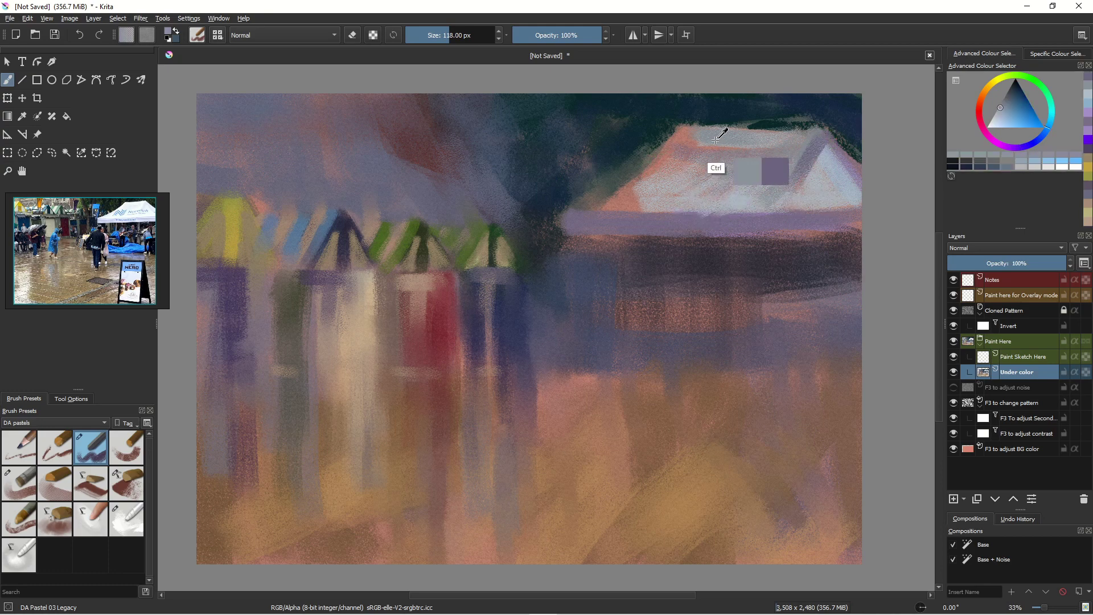
{"action": "mouse_move", "coordinate": [679, 151]}
{"action": "left_mouse_down"}
{"action": "mouse_move", "coordinate": [650, 184]}
{"action": "mouse_move", "coordinate": [686, 184]}
{"action": "left_mouse_up"}
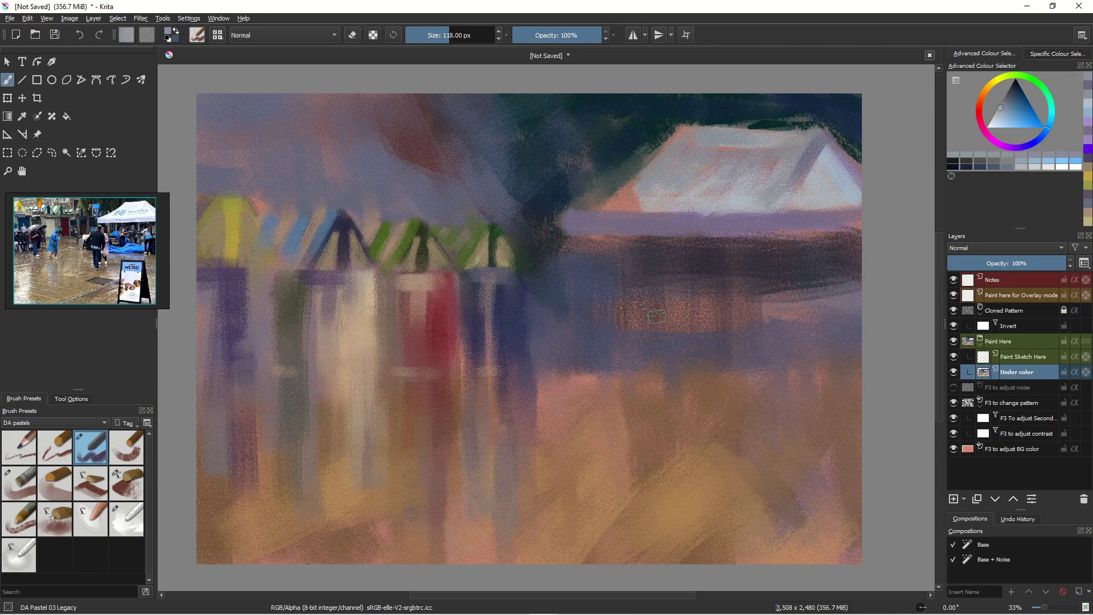
Switch to the DA Pastel 12 Blender smear brush at 154 px and soften the tent roof's right side and top edge
{"action": "left_click", "coordinate": [132, 521]}
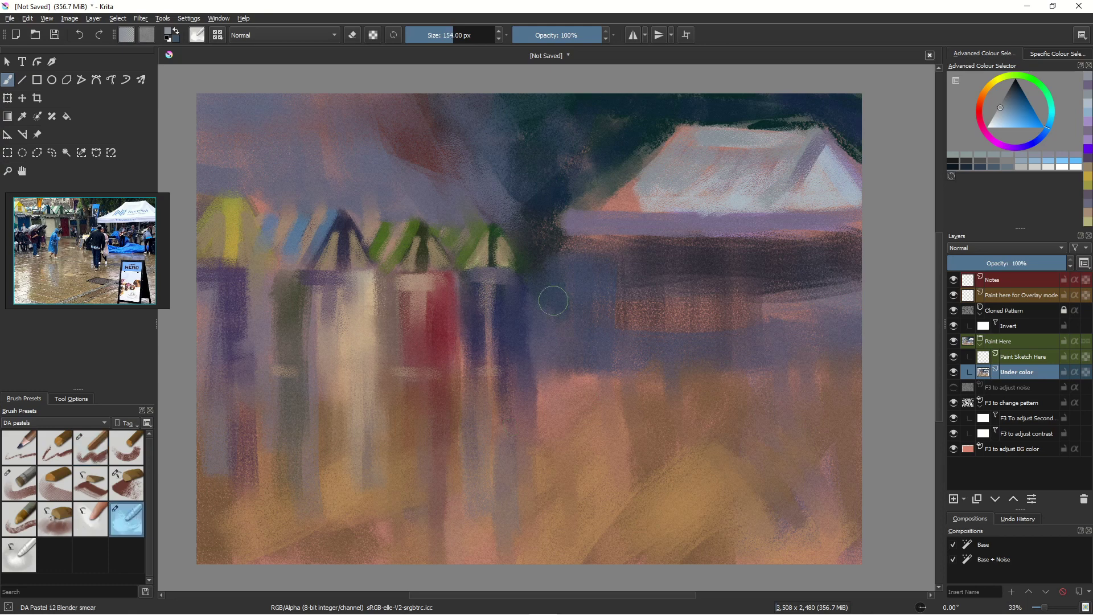
{"action": "mouse_move", "coordinate": [774, 213]}
{"action": "left_mouse_down"}
{"action": "mouse_move", "coordinate": [823, 124]}
{"action": "mouse_move", "coordinate": [843, 158]}
{"action": "mouse_move", "coordinate": [844, 107]}
{"action": "left_mouse_up"}
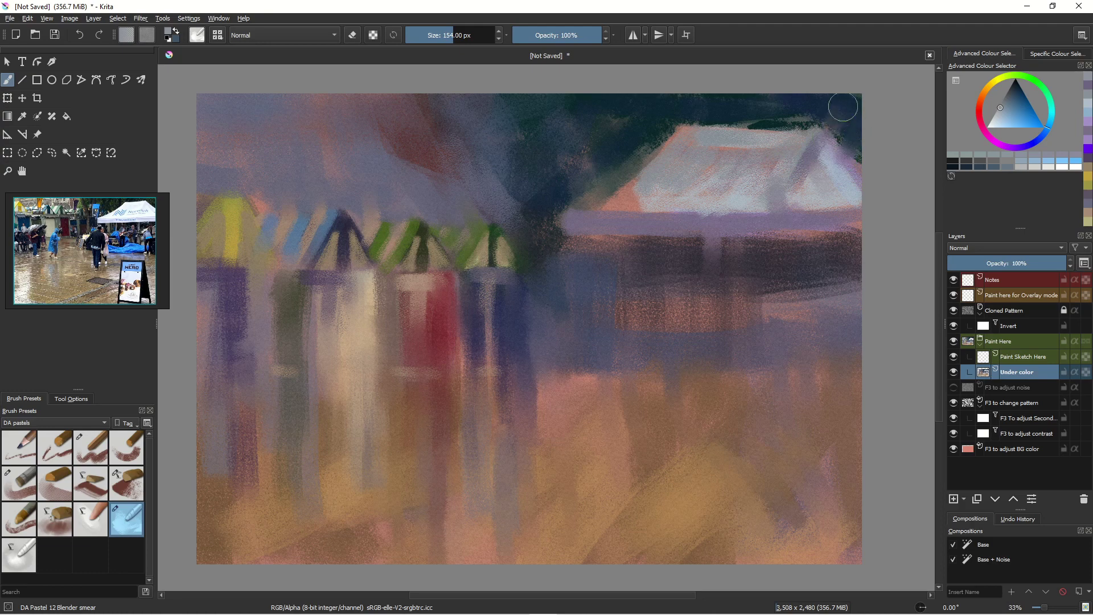
{"action": "left_click_drag", "start_coordinate": [770, 112], "coordinate": [766, 162]}
{"action": "left_click_drag", "start_coordinate": [789, 123], "coordinate": [796, 176]}
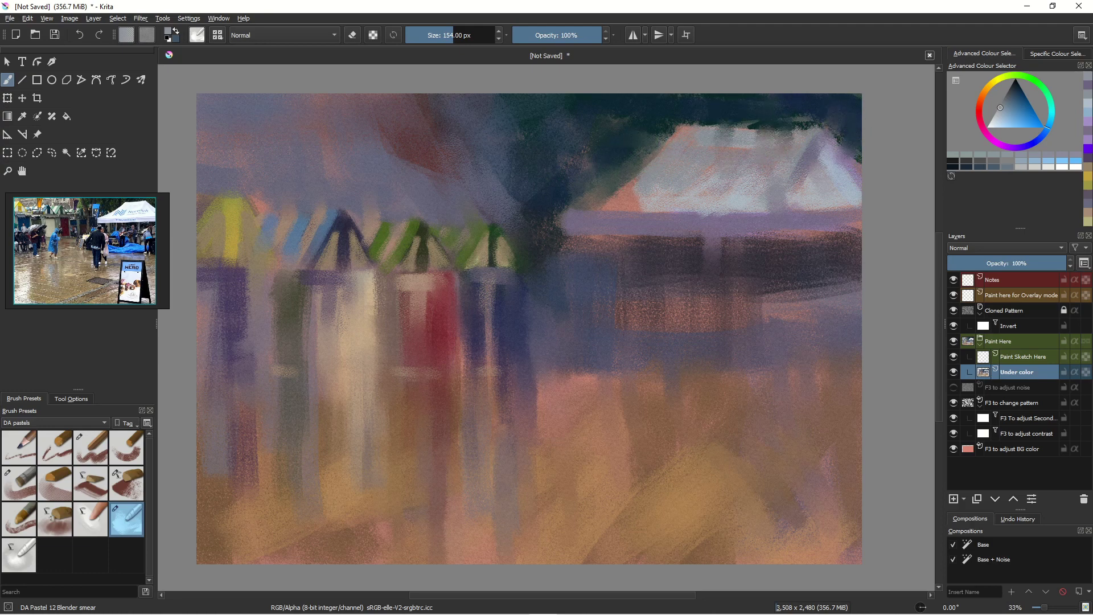
Smear the lavender band downwards in vertical streaks across the dark area under the large tent
{"action": "left_click_drag", "start_coordinate": [678, 223], "coordinate": [679, 307]}
{"action": "left_click_drag", "start_coordinate": [639, 226], "coordinate": [640, 306]}
{"action": "left_click_drag", "start_coordinate": [611, 235], "coordinate": [610, 279]}
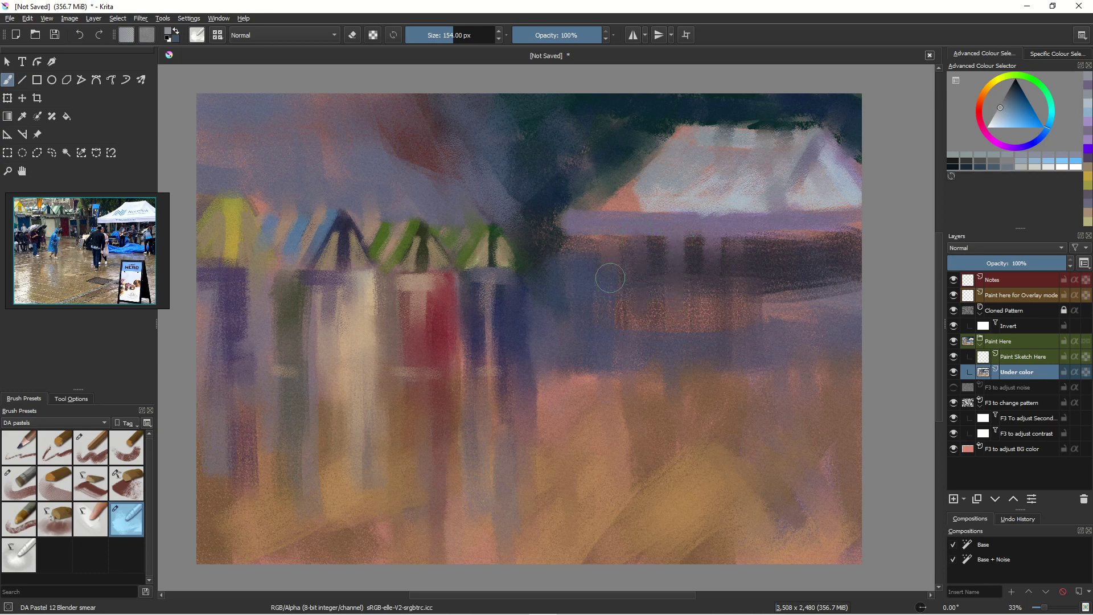
{"action": "left_click_drag", "start_coordinate": [569, 222], "coordinate": [570, 306]}
{"action": "left_click_drag", "start_coordinate": [796, 227], "coordinate": [795, 291]}
{"action": "left_click_drag", "start_coordinate": [812, 227], "coordinate": [814, 292]}
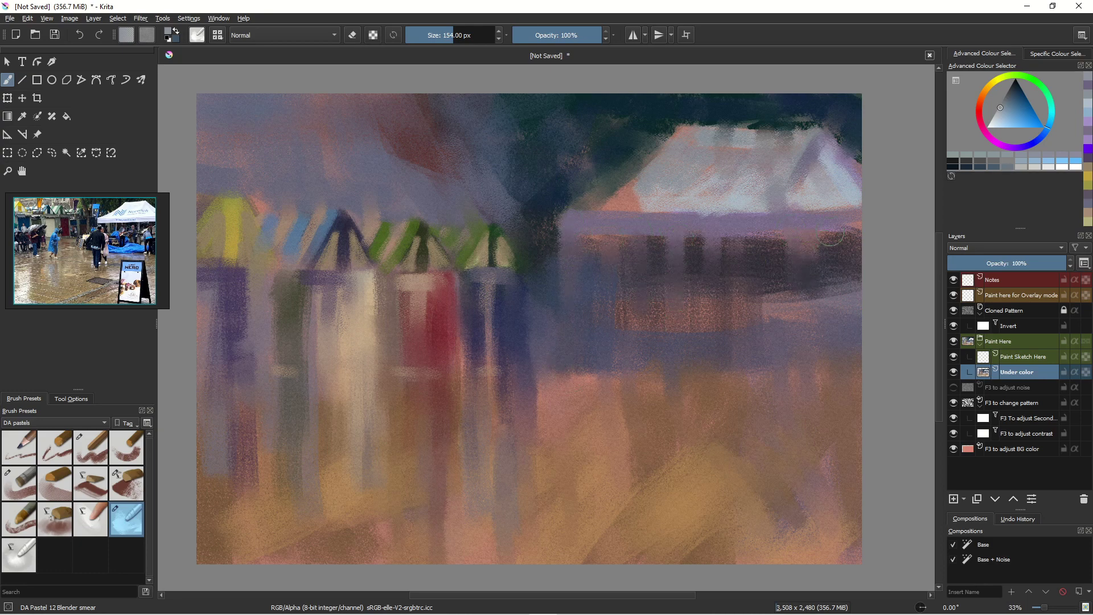
{"action": "left_click_drag", "start_coordinate": [831, 247], "coordinate": [843, 283]}
{"action": "left_click_drag", "start_coordinate": [860, 217], "coordinate": [856, 316]}
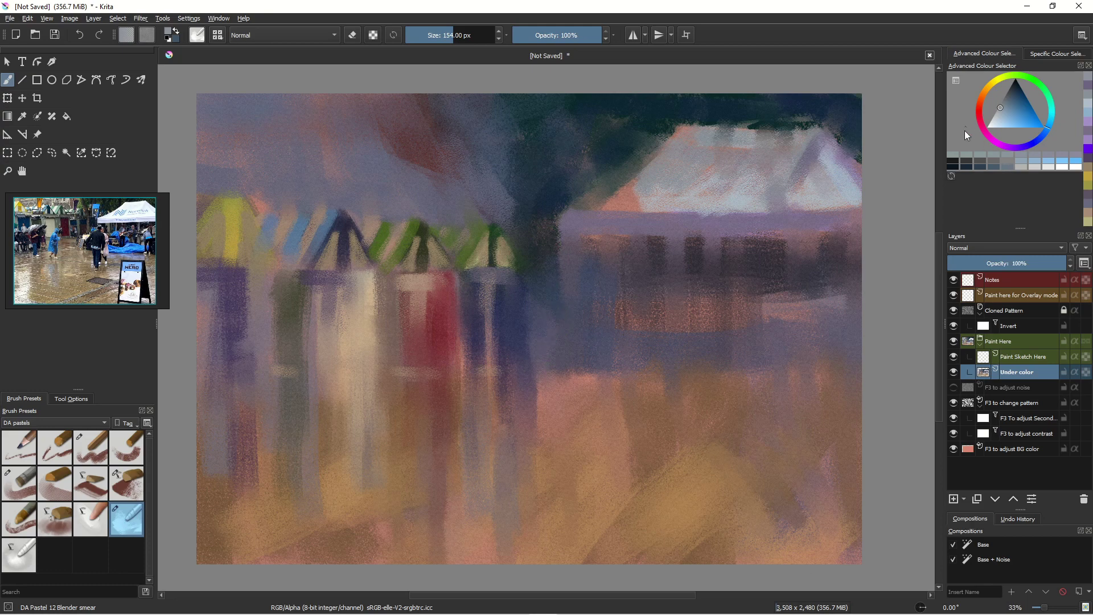
Try dark grey-blue strokes with the smear brush in the dark gap between the stalls and the large tent
{"action": "left_click", "coordinate": [1010, 98]}
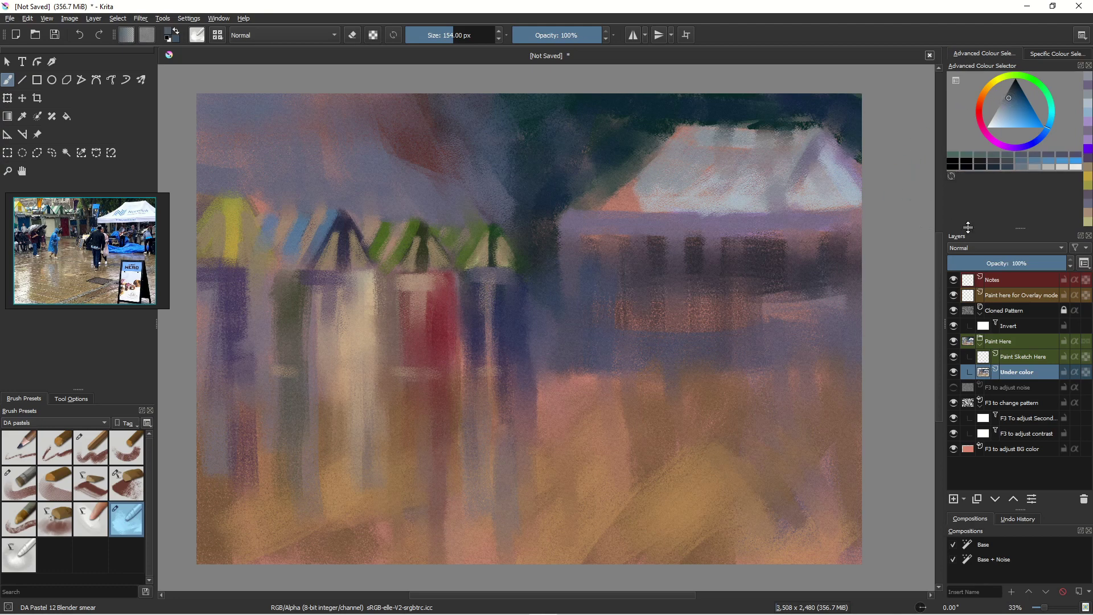
{"action": "left_click_drag", "start_coordinate": [560, 190], "coordinate": [557, 184]}
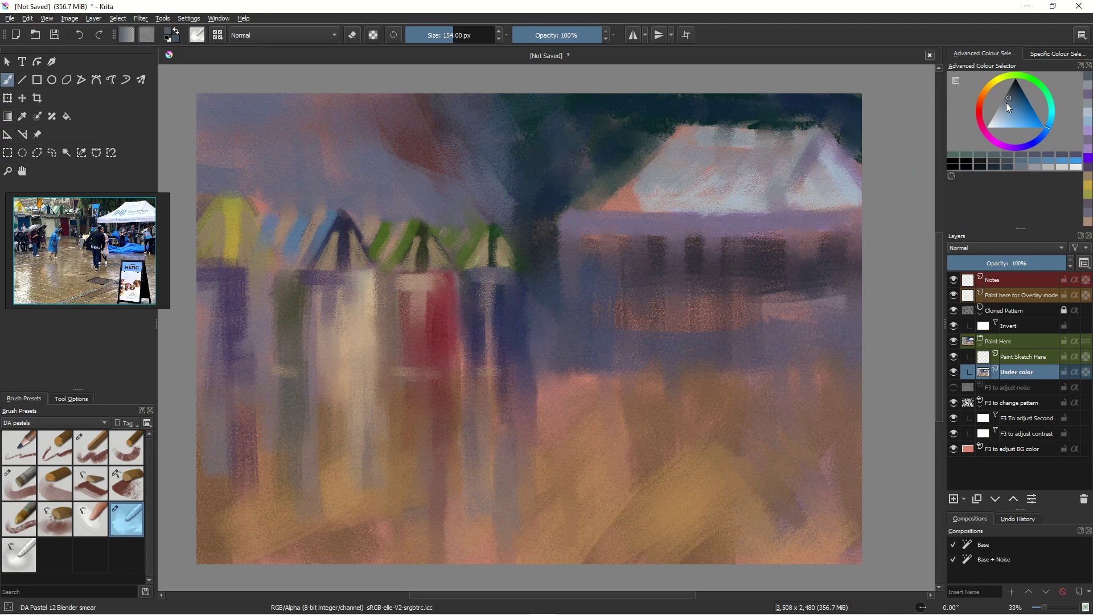
{"action": "left_click", "coordinate": [1007, 102]}
{"action": "left_click", "coordinate": [1012, 100]}
{"action": "left_click_drag", "start_coordinate": [525, 146], "coordinate": [528, 162]}
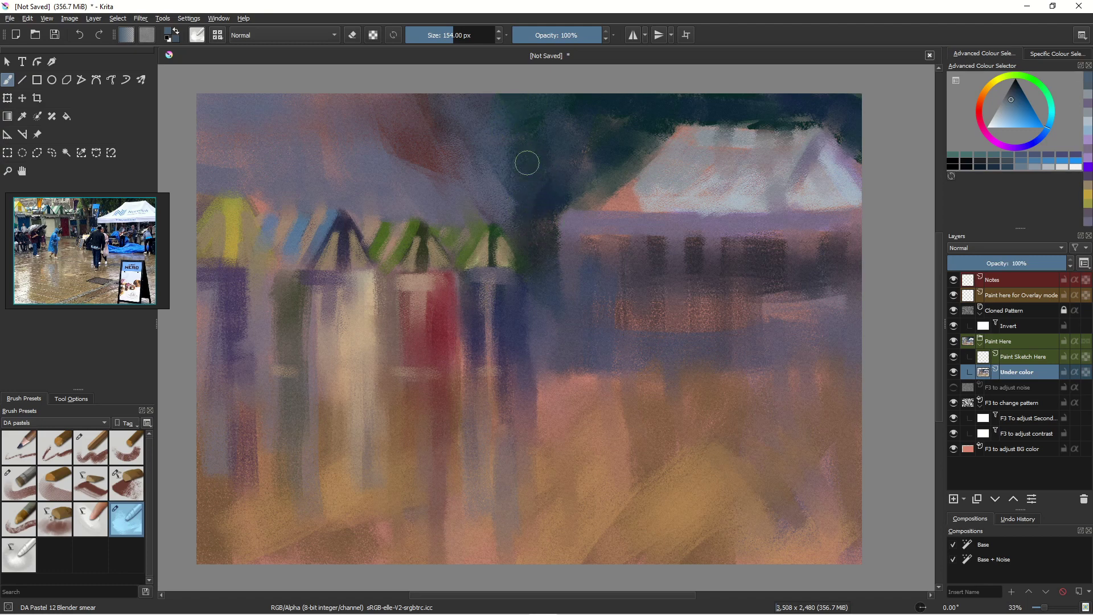
Pick a light blue, try the DA Pastel 05 Basic Blend and 04 Basic brushes, and settle on DA Pastel 08 Impact
{"action": "left_click", "coordinate": [1006, 115]}
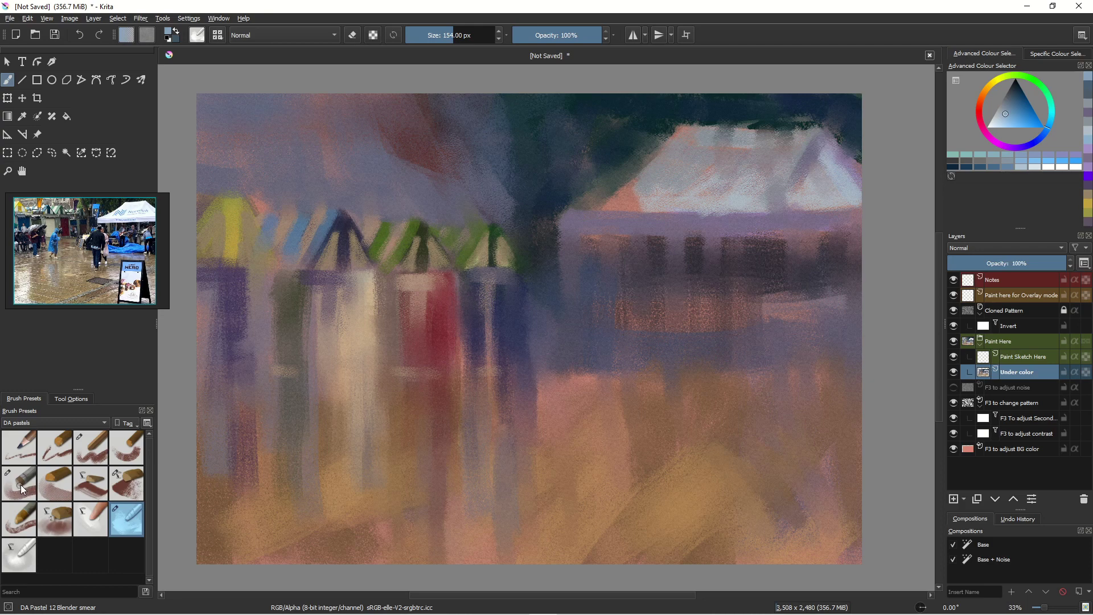
{"action": "left_click", "coordinate": [20, 484]}
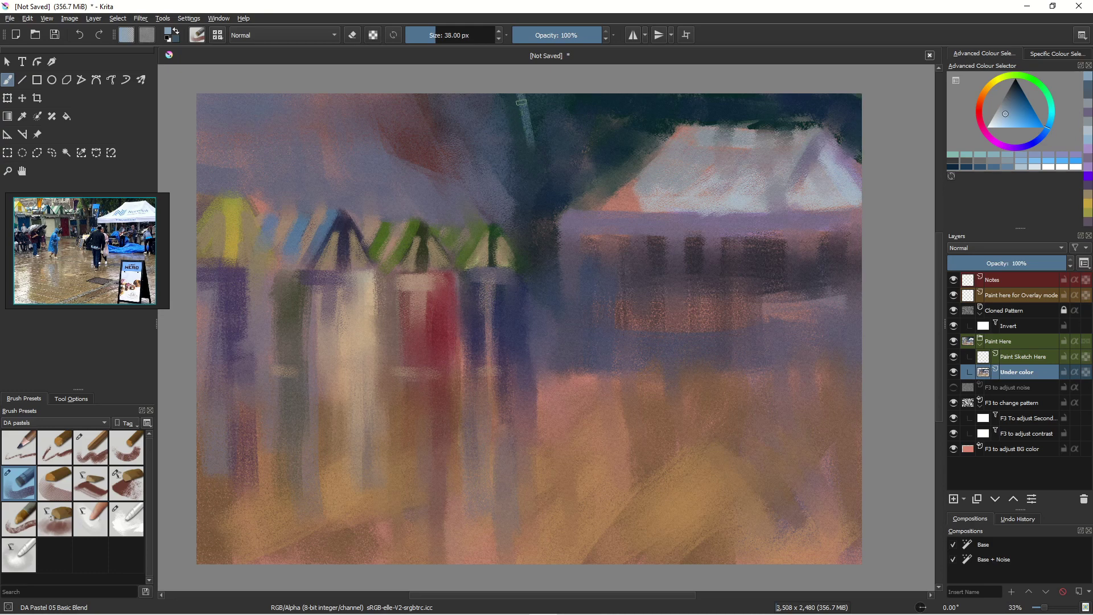
{"action": "key", "text": "bracketright"}
{"action": "key", "text": "bracketright"}
{"action": "key", "text": "bracketright"}
{"action": "key", "text": "bracketright"}
{"action": "key", "text": "bracketright"}
{"action": "key", "text": "bracketright"}
{"action": "key", "text": "bracketright"}
{"action": "key", "text": "bracketright"}
{"action": "key", "text": "bracketright"}
{"action": "key", "text": "bracketright"}
{"action": "left_click", "coordinate": [125, 454]}
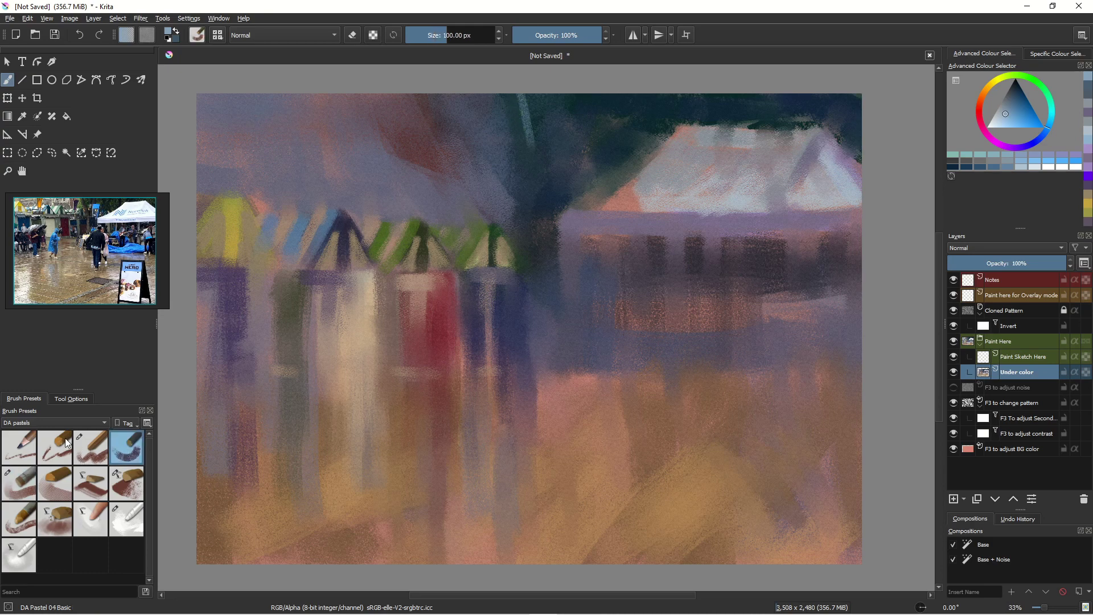
{"action": "key", "text": "bracketright"}
{"action": "left_click", "coordinate": [118, 482]}
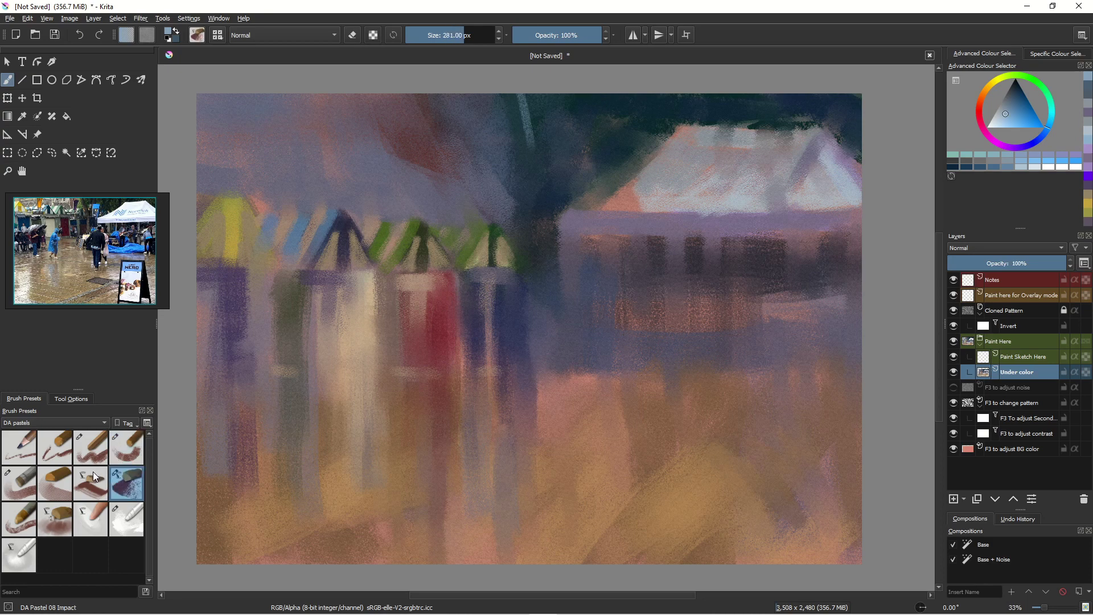
{"action": "key", "text": "ctrl+z"}
Test a wide light blue stroke at the top of the dark gap, undo it, and reduce the Impact brush to 126 px
{"action": "left_click_drag", "start_coordinate": [521, 98], "coordinate": [528, 129]}
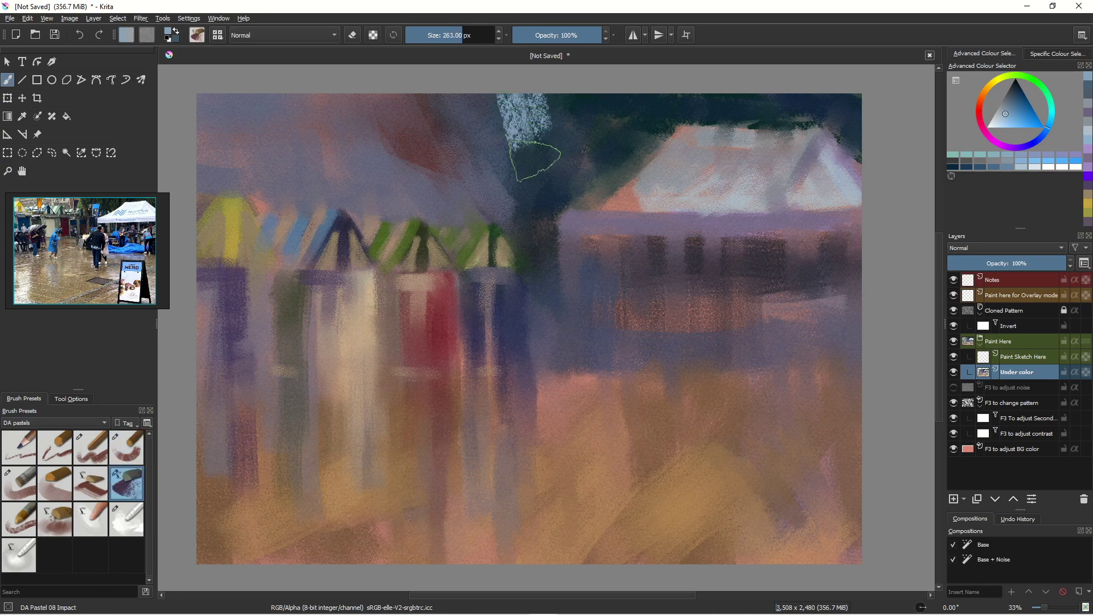
{"action": "key", "text": "bracketleft"}
{"action": "key", "text": "bracketleft"}
{"action": "key", "text": "bracketleft"}
{"action": "key", "text": "bracketleft"}
{"action": "key", "text": "bracketleft"}
{"action": "key", "text": "bracketleft"}
{"action": "key", "text": "bracketleft"}
{"action": "key", "text": "bracketleft"}
{"action": "key", "text": "bracketleft"}
{"action": "key", "text": "bracketleft"}
{"action": "key", "text": "bracketleft"}
{"action": "key", "text": "bracketleft"}
{"action": "key", "text": "ctrl+z"}
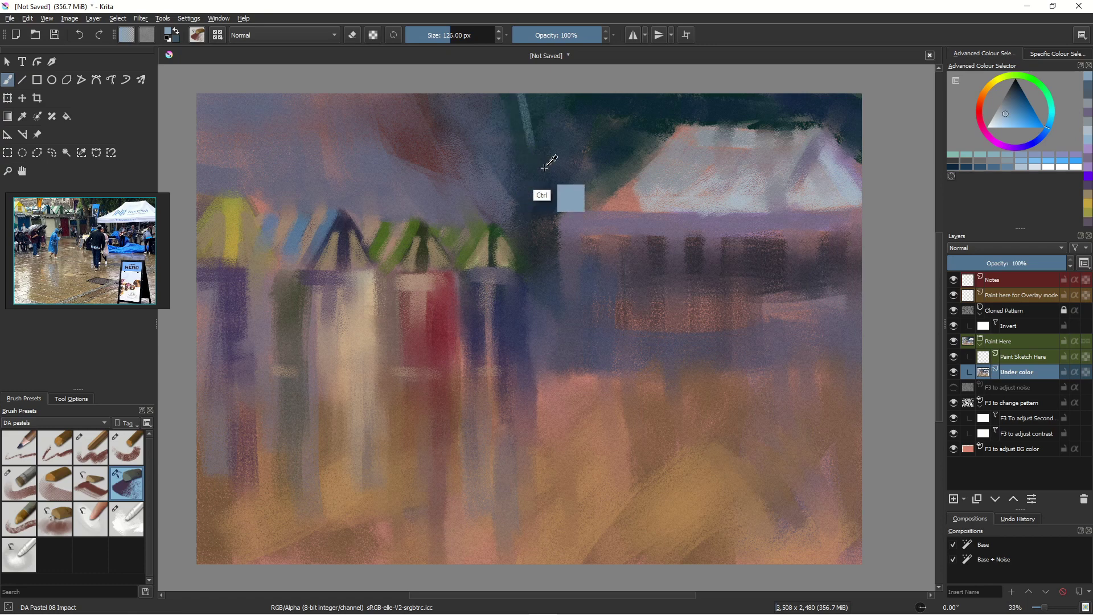
Paint a narrow trunk down the dark gap beside the large tent, using muted grey-blue above and violet-blue below
{"action": "left_click", "coordinate": [1007, 103]}
{"action": "left_click_drag", "start_coordinate": [523, 91], "coordinate": [532, 141]}
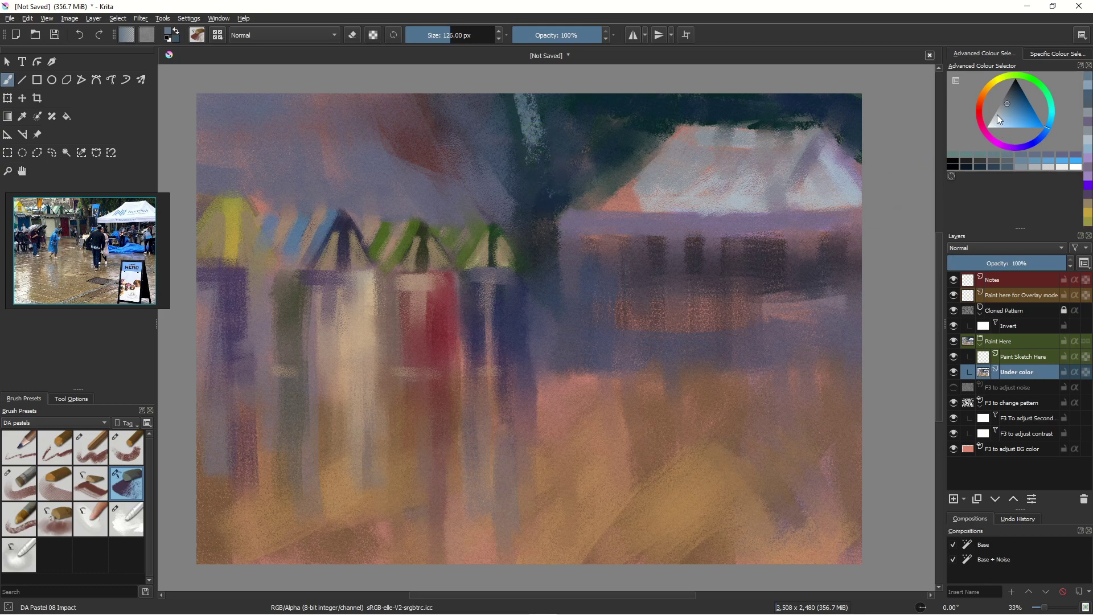
{"action": "left_click", "coordinate": [1064, 153]}
{"action": "mouse_move", "coordinate": [538, 131]}
{"action": "left_mouse_down"}
{"action": "mouse_move", "coordinate": [545, 211]}
{"action": "mouse_move", "coordinate": [578, 274]}
{"action": "mouse_move", "coordinate": [524, 171]}
{"action": "mouse_move", "coordinate": [537, 221]}
{"action": "left_mouse_up"}
{"action": "left_click_drag", "start_coordinate": [541, 179], "coordinate": [540, 226]}
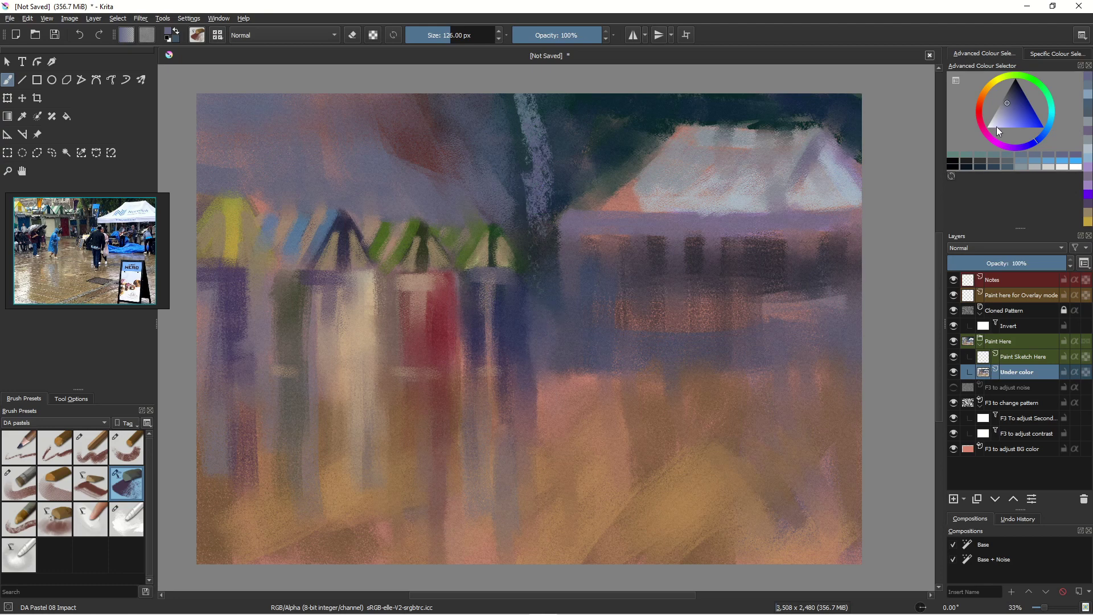
Shift the colour to a muted red and paint it over the trunk's lower part
{"action": "left_click_drag", "start_coordinate": [980, 119], "coordinate": [979, 109]}
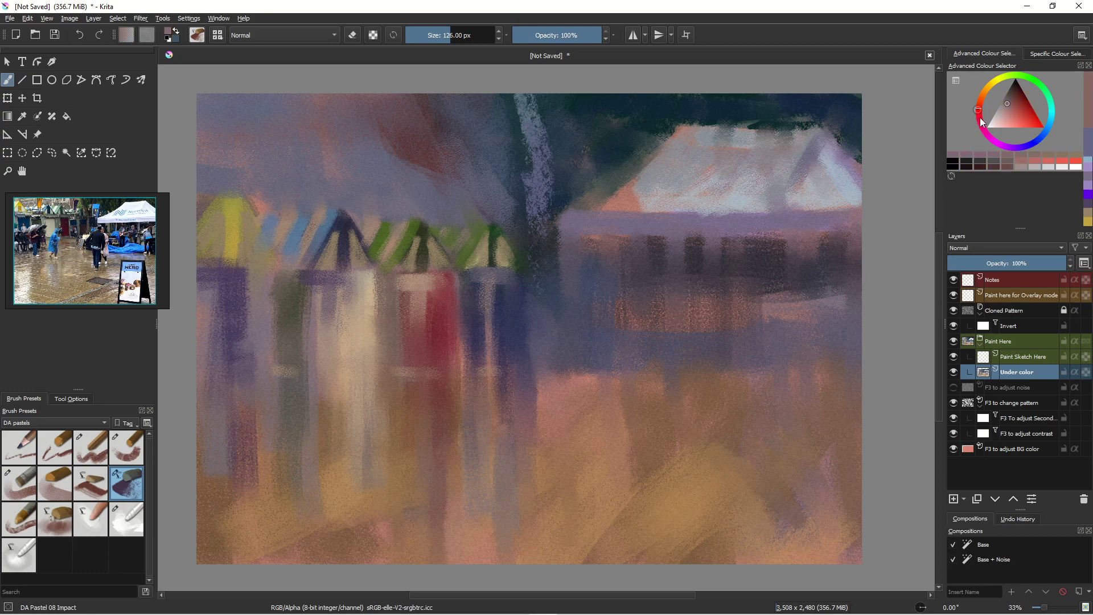
{"action": "left_click", "coordinate": [1014, 101]}
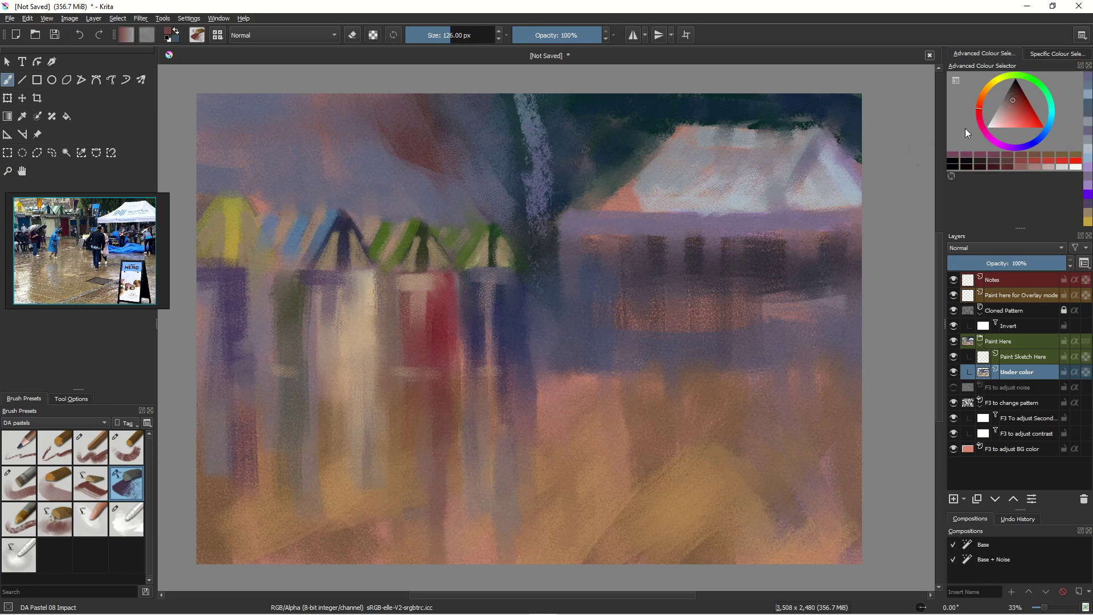
{"action": "left_click", "coordinate": [1008, 105]}
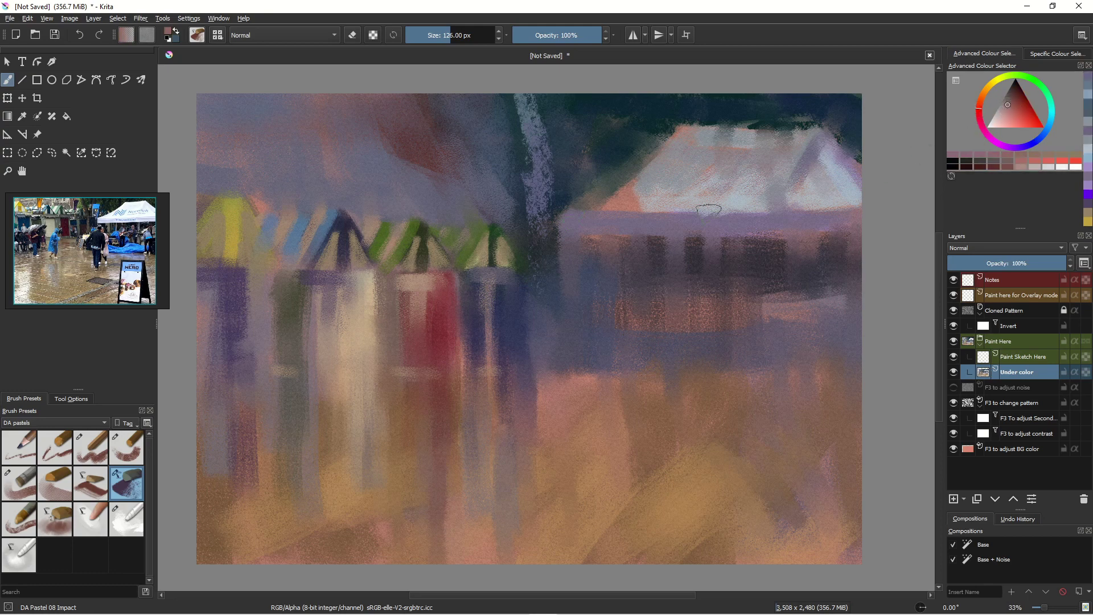
{"action": "left_click", "coordinate": [1011, 109]}
{"action": "left_click_drag", "start_coordinate": [536, 197], "coordinate": [546, 311]}
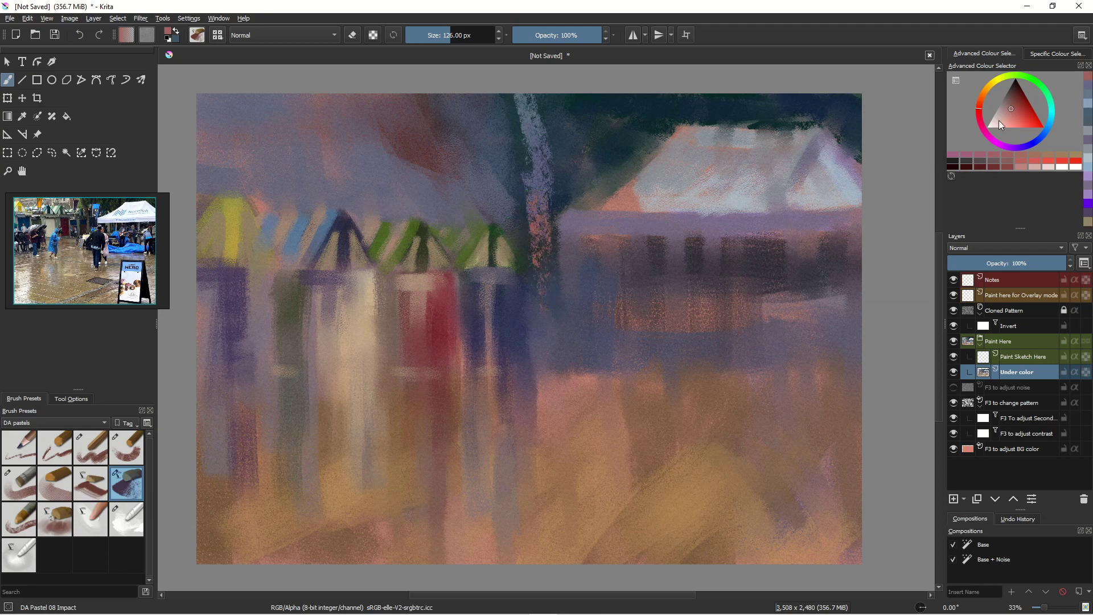
Darken the muted red and paint a thick branch rising from the trunk toward the large tent's side
{"action": "left_click", "coordinate": [1015, 95]}
{"action": "left_click", "coordinate": [1008, 99]}
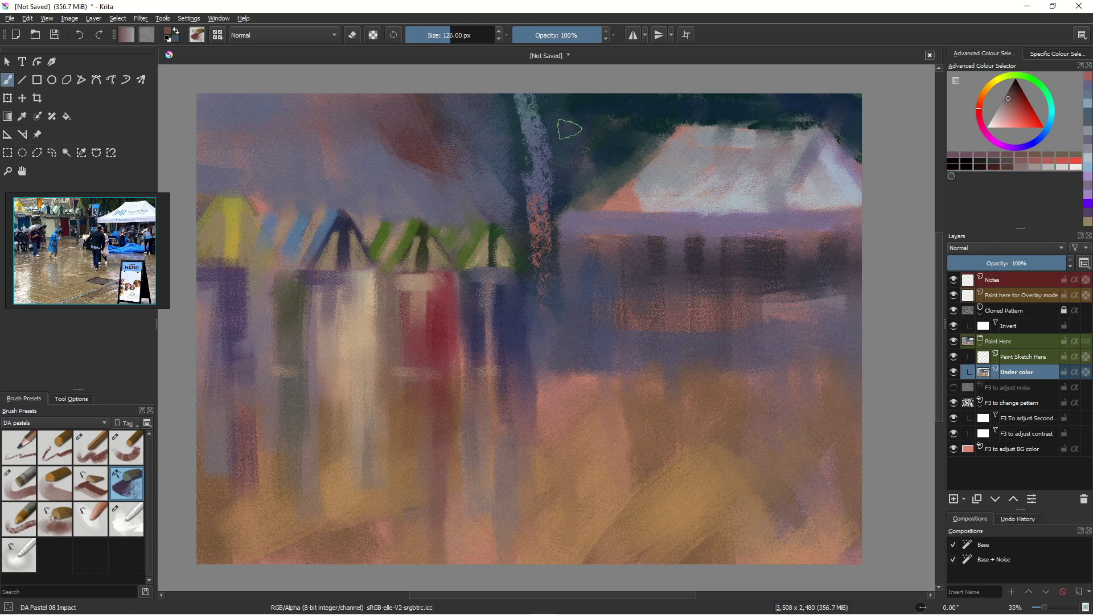
{"action": "mouse_move", "coordinate": [581, 105]}
{"action": "left_mouse_down"}
{"action": "mouse_move", "coordinate": [551, 208]}
{"action": "mouse_move", "coordinate": [562, 260]}
{"action": "left_mouse_up"}
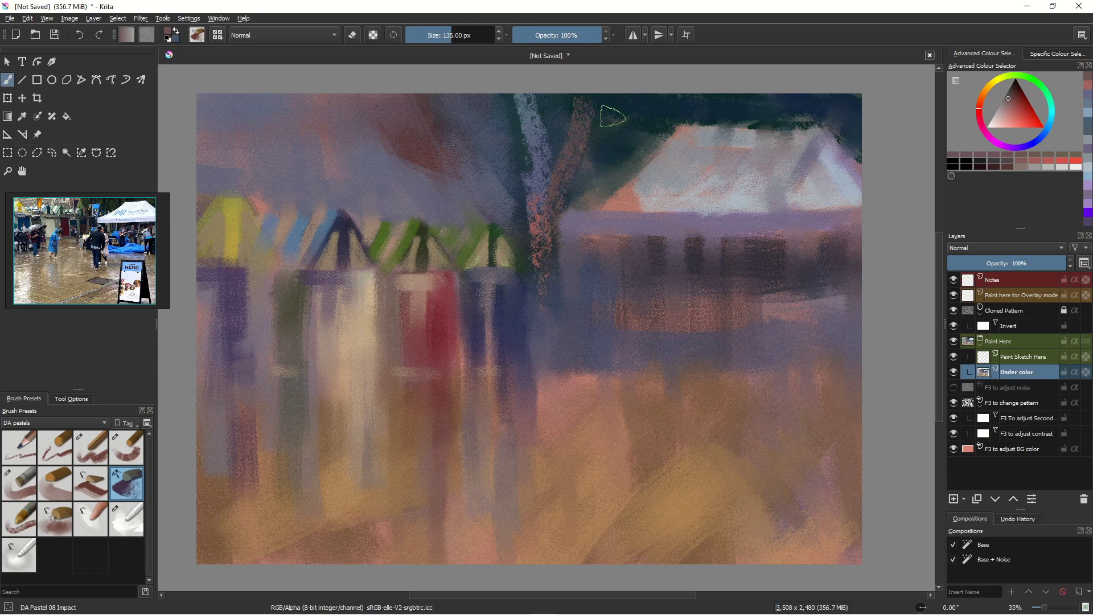
Reduce the Impact brush to 63 px and paint thinner reddish-brown side branches, then fill in the trunk down to the ground
{"action": "key", "text": "bracketleft"}
{"action": "key", "text": "bracketleft"}
{"action": "key", "text": "bracketleft"}
{"action": "key", "text": "bracketleft"}
{"action": "key", "text": "bracketleft"}
{"action": "key", "text": "bracketleft"}
{"action": "key", "text": "bracketleft"}
{"action": "key", "text": "bracketleft"}
{"action": "key", "text": "bracketleft"}
{"action": "key", "text": "bracketleft"}
{"action": "left_click_drag", "start_coordinate": [623, 115], "coordinate": [578, 153]}
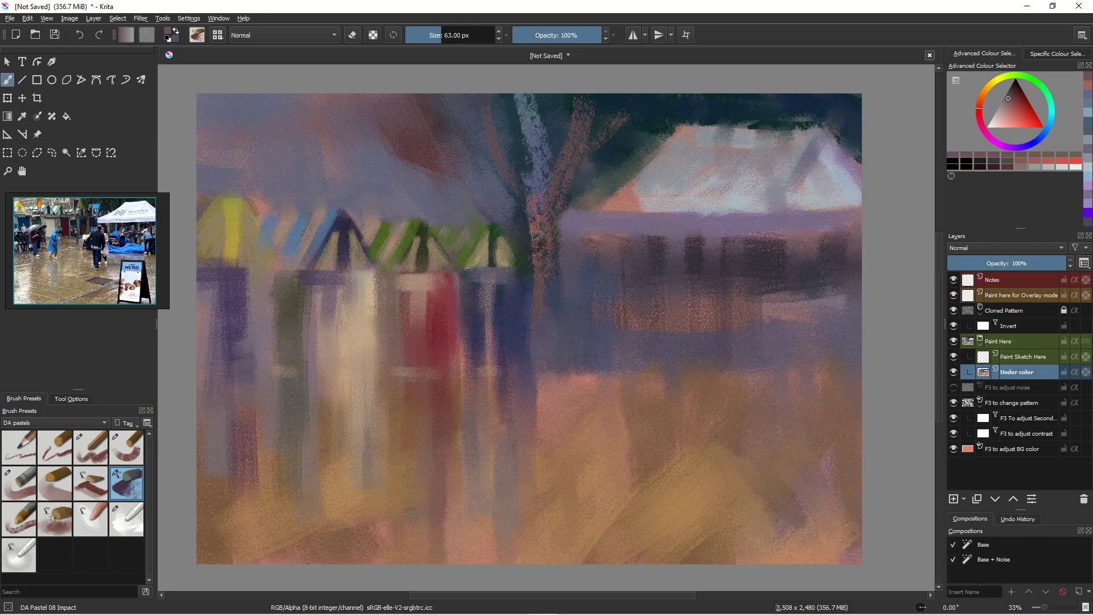
{"action": "left_click_drag", "start_coordinate": [525, 194], "coordinate": [528, 377]}
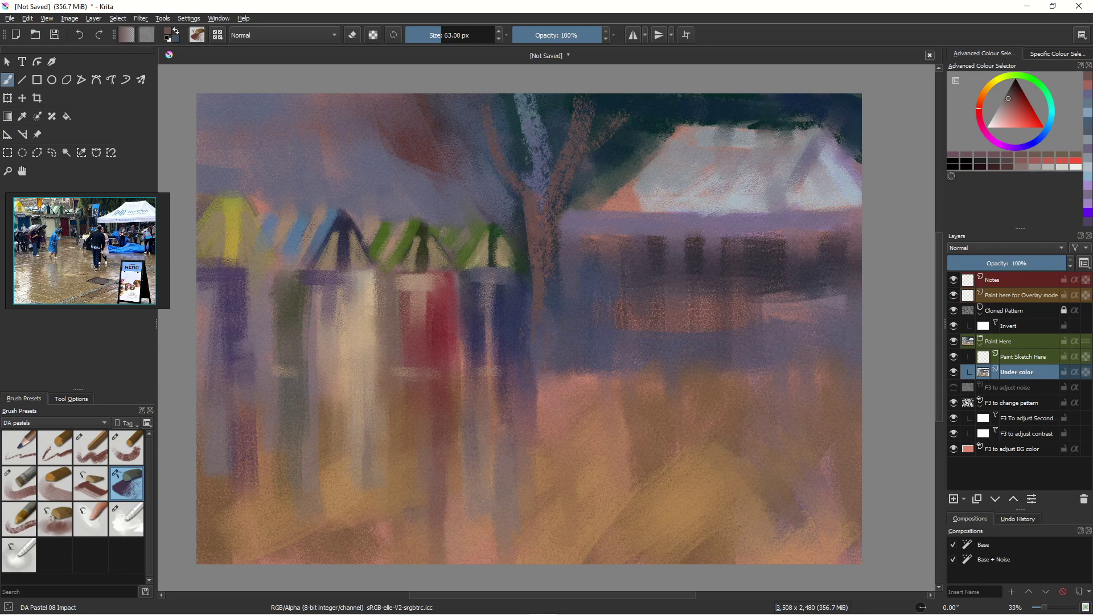
Soften the edges of the trunk and its branches with DA Pastel 12 Blender smear
{"action": "left_click", "coordinate": [126, 519]}
{"action": "left_click_drag", "start_coordinate": [522, 197], "coordinate": [530, 342]}
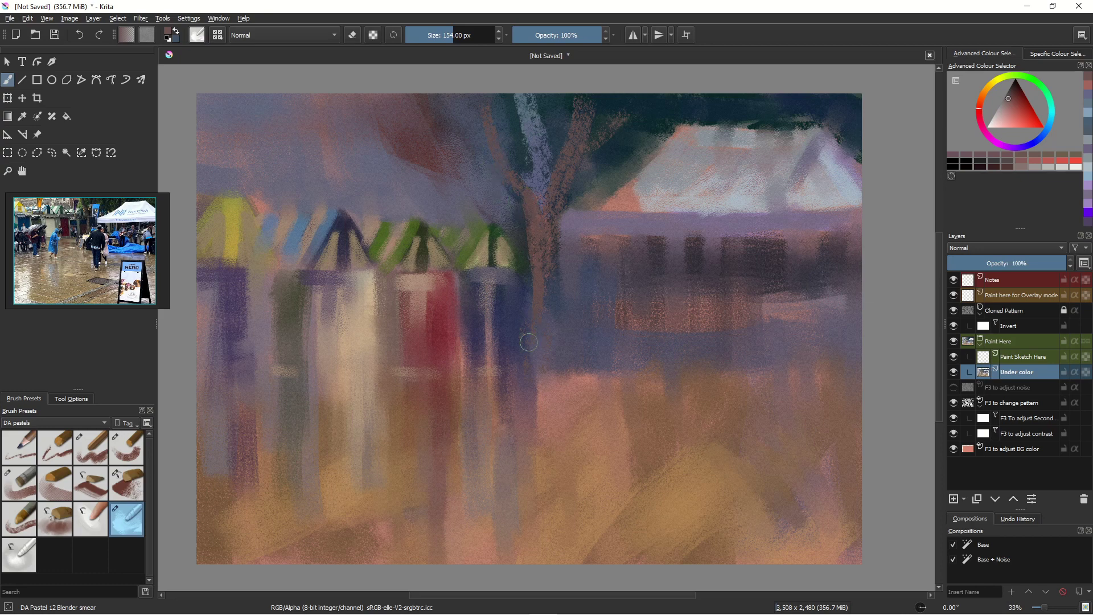
{"action": "mouse_move", "coordinate": [550, 222]}
{"action": "left_mouse_down"}
{"action": "mouse_move", "coordinate": [548, 348]}
{"action": "mouse_move", "coordinate": [557, 335]}
{"action": "mouse_move", "coordinate": [536, 373]}
{"action": "left_mouse_up"}
{"action": "left_click_drag", "start_coordinate": [631, 118], "coordinate": [578, 166]}
{"action": "left_click_drag", "start_coordinate": [571, 95], "coordinate": [563, 208]}
{"action": "mouse_move", "coordinate": [566, 166]}
{"action": "left_mouse_down"}
{"action": "mouse_move", "coordinate": [549, 196]}
{"action": "mouse_move", "coordinate": [542, 54]}
{"action": "left_mouse_up"}
{"action": "left_click_drag", "start_coordinate": [539, 102], "coordinate": [543, 214]}
{"action": "left_click_drag", "start_coordinate": [524, 132], "coordinate": [529, 166]}
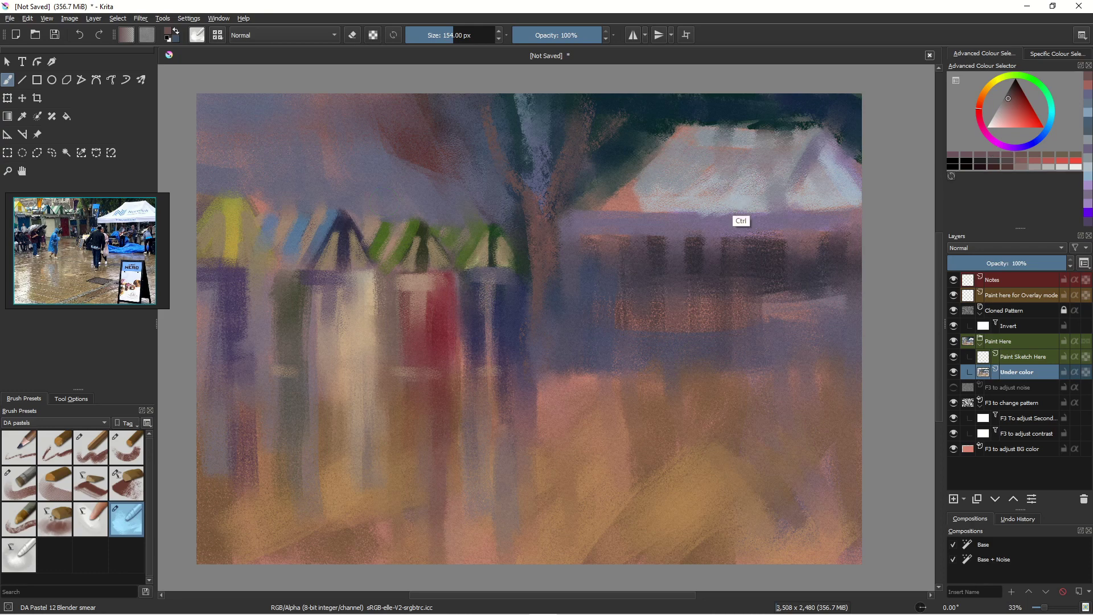
Sample the large tent's pale grey-blue and try the smear and DA Pastel 02 Wibbly lines brushes on the green awning
{"action": "left_click", "coordinate": [742, 190], "text": "ctrl"}
{"action": "key", "text": "bracketleft"}
{"action": "key", "text": "bracketleft"}
{"action": "key", "text": "bracketleft"}
{"action": "key", "text": "bracketleft"}
{"action": "key", "text": "bracketleft"}
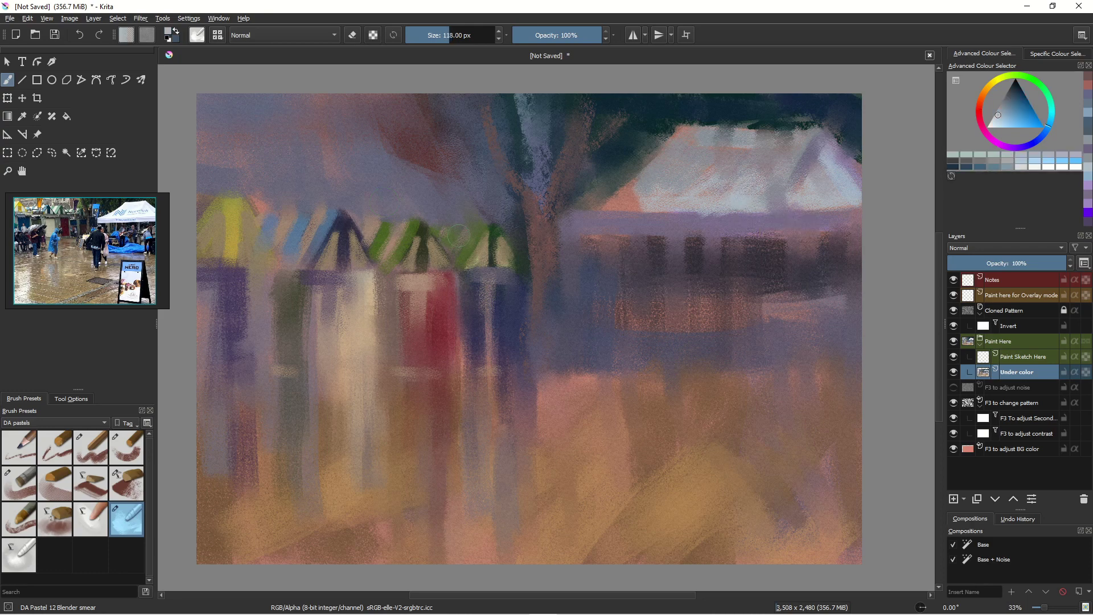
{"action": "left_click_drag", "start_coordinate": [470, 230], "coordinate": [473, 233]}
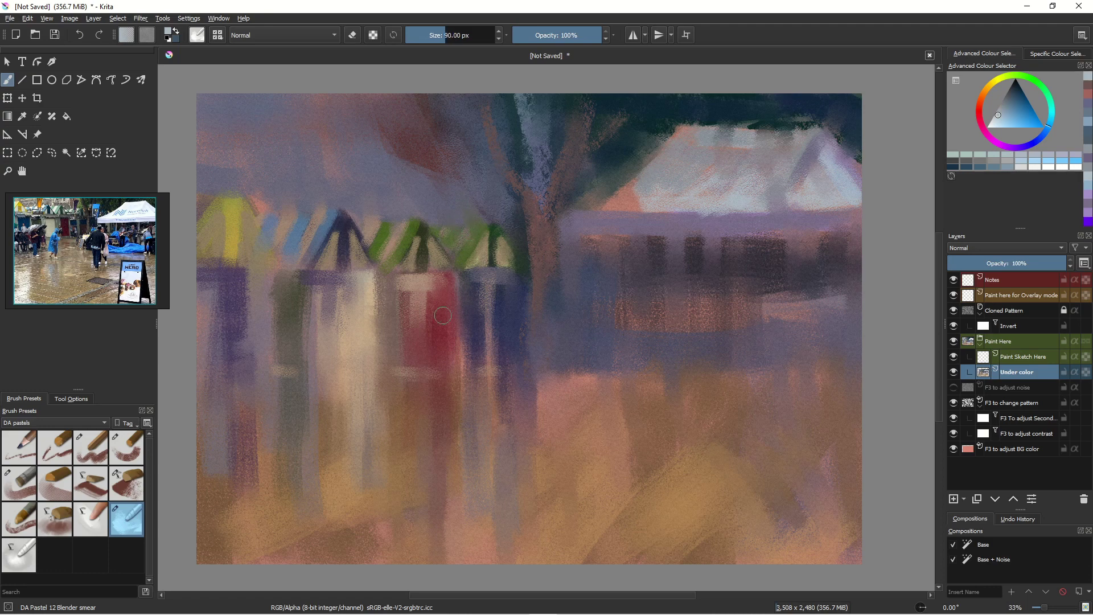
{"action": "left_click", "coordinate": [68, 444]}
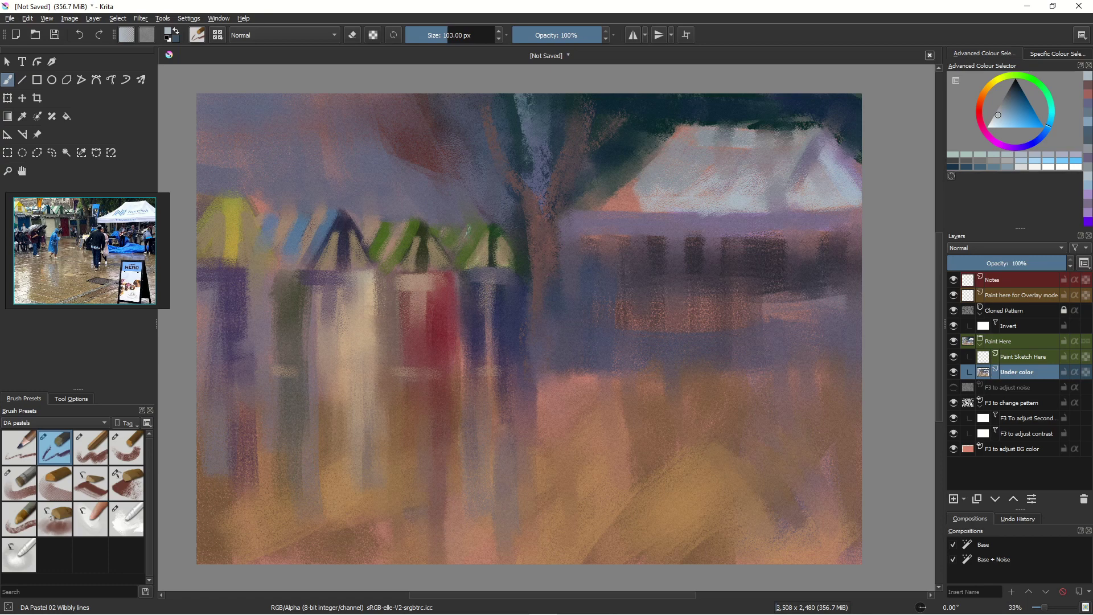
{"action": "key", "text": "bracketright"}
{"action": "key", "text": "bracketright"}
{"action": "key", "text": "bracketright"}
{"action": "key", "text": "bracketright"}
Switch to DA Pastel 08 Impact at 59 px and try pale grey-blue stripes on the green awning nearest the trunk
{"action": "left_click", "coordinate": [126, 437]}
{"action": "left_click", "coordinate": [124, 483]}
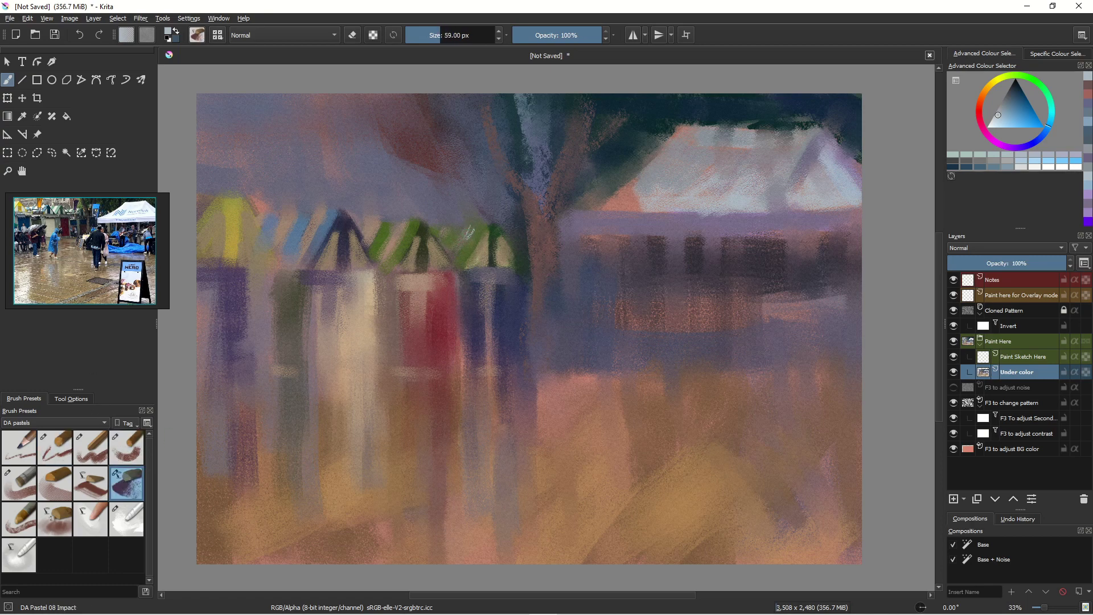
{"action": "left_click_drag", "start_coordinate": [471, 227], "coordinate": [461, 250]}
{"action": "mouse_move", "coordinate": [480, 228]}
{"action": "left_mouse_down"}
{"action": "mouse_move", "coordinate": [406, 241]}
{"action": "mouse_move", "coordinate": [443, 231]}
{"action": "left_mouse_up"}
Undo the grey-blue stripes, sample a beige from the awnings, lighten it, and paint pale stripes on the green and blue awnings
{"action": "left_click", "coordinate": [426, 234], "text": "ctrl"}
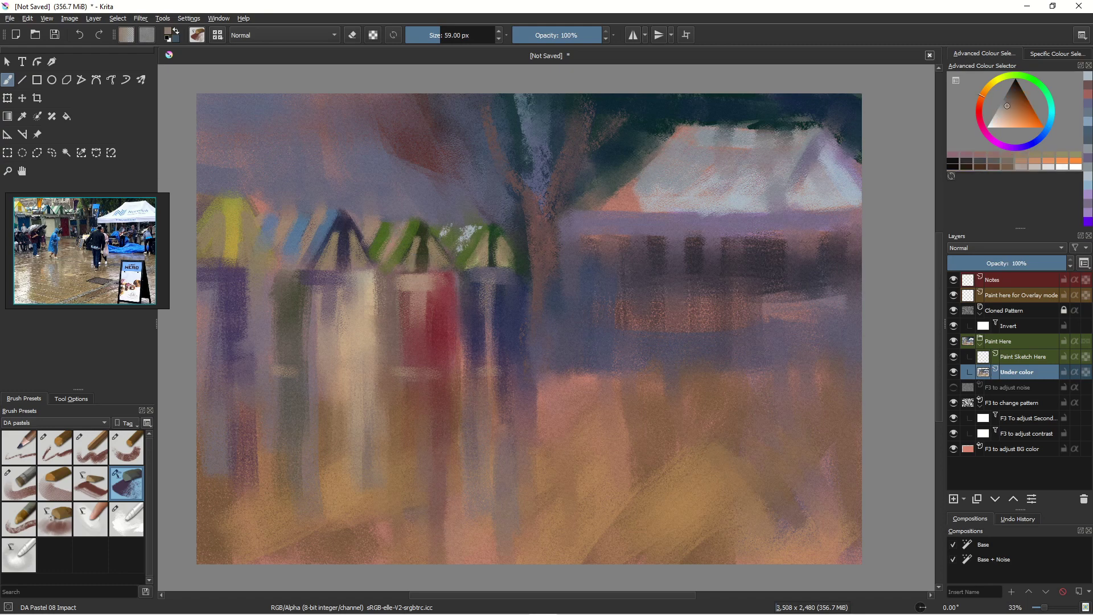
{"action": "key", "text": "ctrl"}
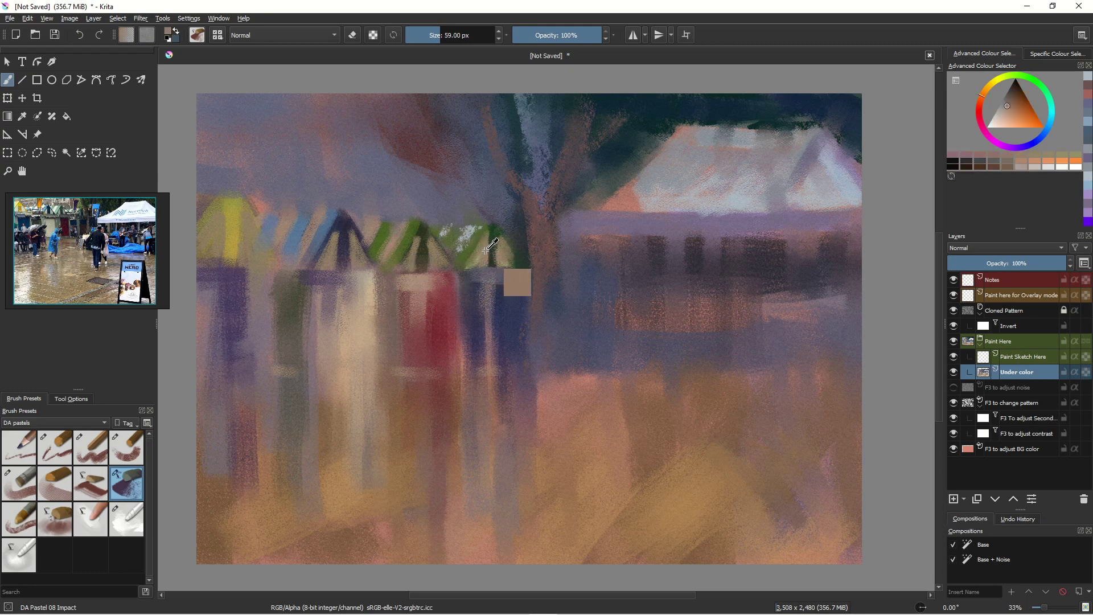
{"action": "left_click", "coordinate": [455, 259], "text": "ctrl"}
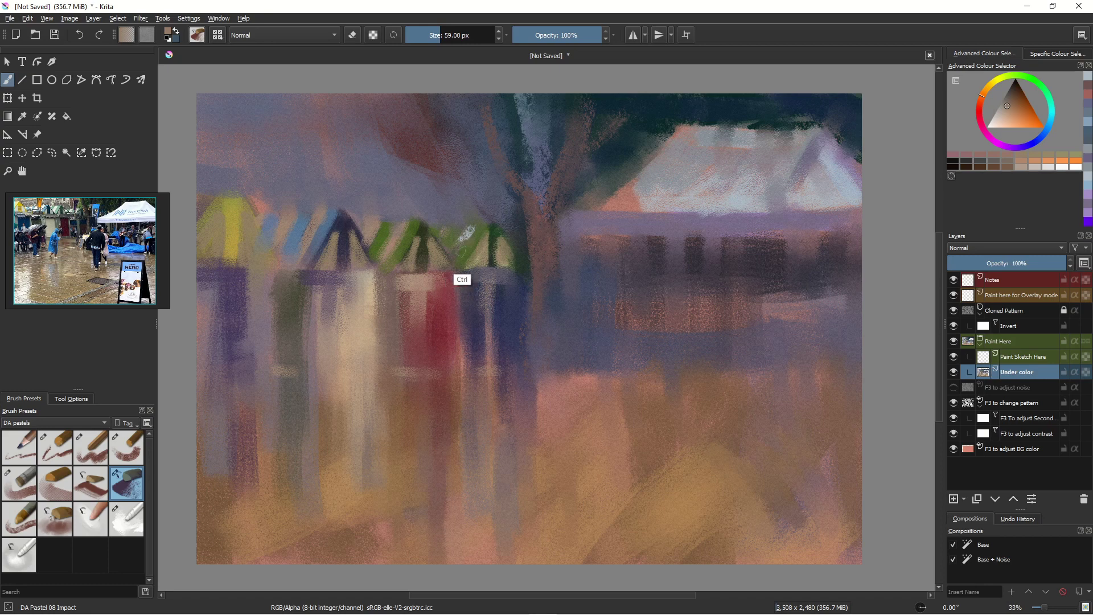
{"action": "left_click", "coordinate": [473, 257], "text": "ctrl"}
{"action": "left_click", "coordinate": [472, 257], "text": "ctrl"}
{"action": "mouse_move", "coordinate": [1008, 106]}
{"action": "left_mouse_down"}
{"action": "mouse_move", "coordinate": [998, 122]}
{"action": "mouse_move", "coordinate": [1002, 114]}
{"action": "left_mouse_up"}
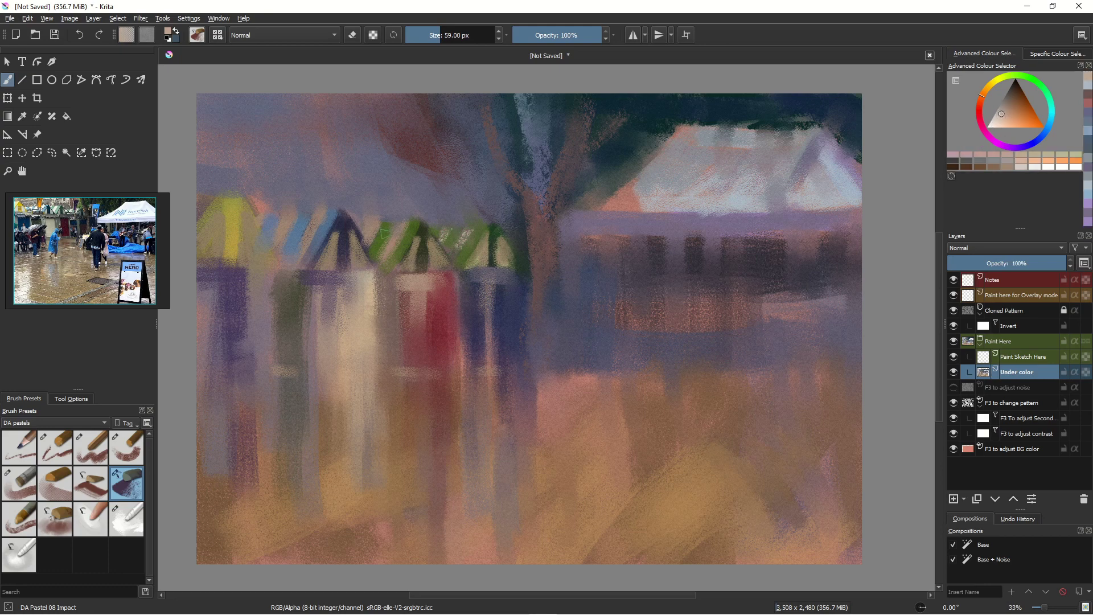
{"action": "left_click_drag", "start_coordinate": [402, 228], "coordinate": [392, 242]}
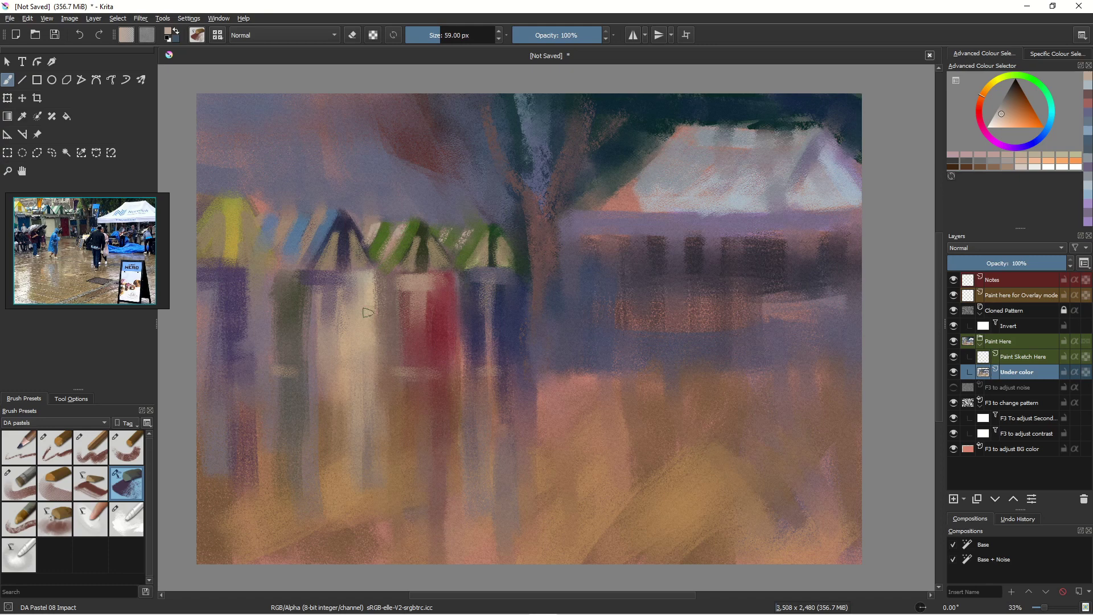
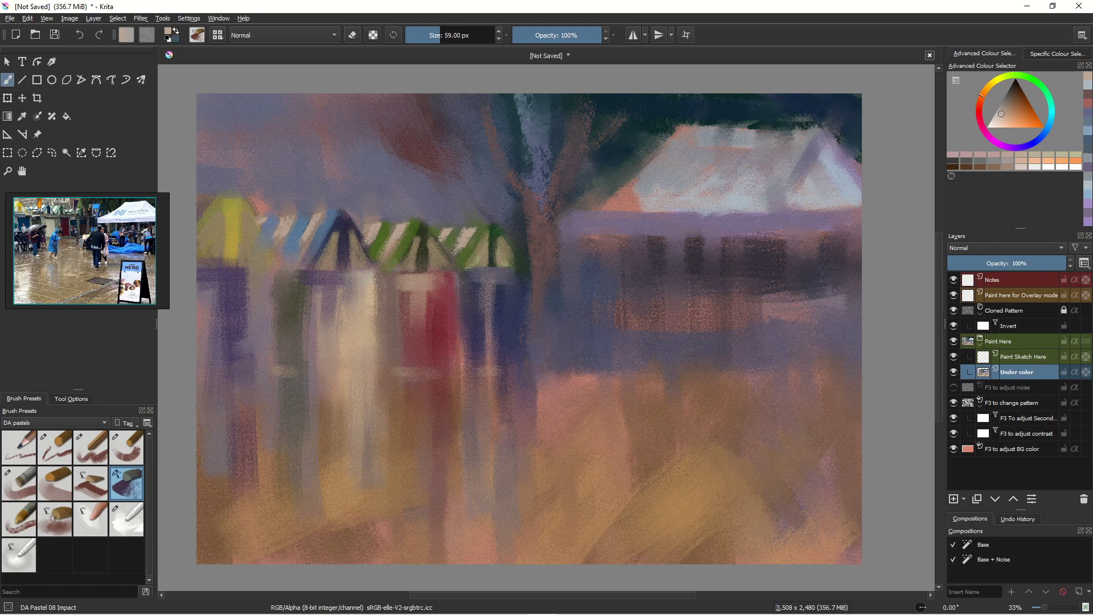
Reduce the brush to 16 px and draw a thin pale line along the lower edges of the awnings
{"action": "key", "text": "bracketleft"}
{"action": "key", "text": "bracketleft"}
{"action": "key", "text": "bracketleft"}
{"action": "key", "text": "bracketleft"}
{"action": "key", "text": "bracketleft"}
{"action": "key", "text": "bracketleft"}
{"action": "left_click_drag", "start_coordinate": [199, 260], "coordinate": [260, 259]}
On the Paint Sketch Here layer, use DA Pastel 03 Legacy at 96 px to dab a muted blue head shape beside the trunk
{"action": "left_click", "coordinate": [1021, 357]}
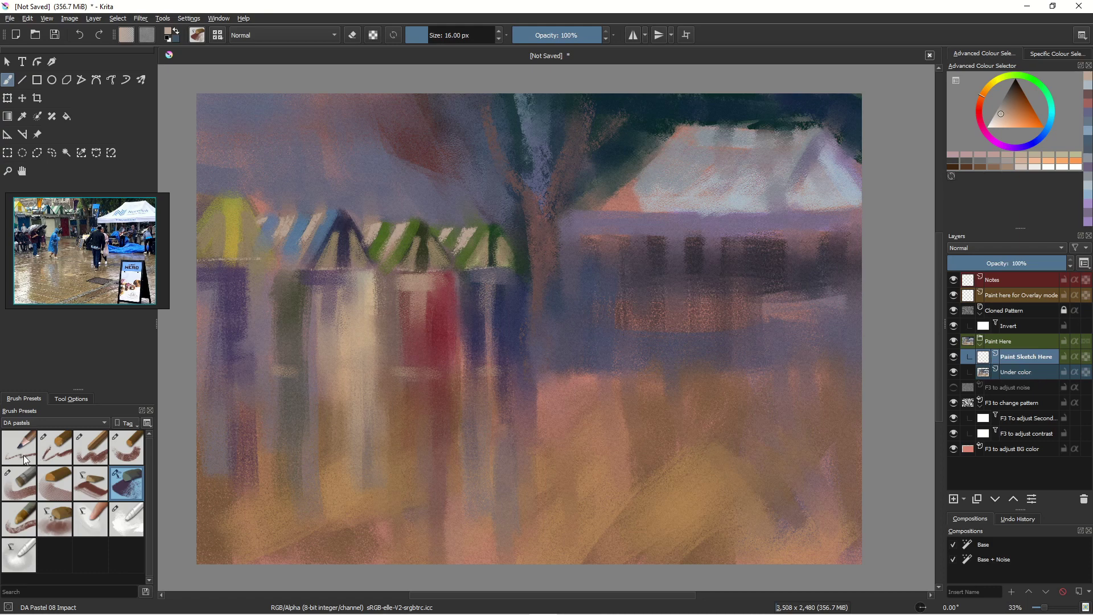
{"action": "left_click", "coordinate": [89, 448]}
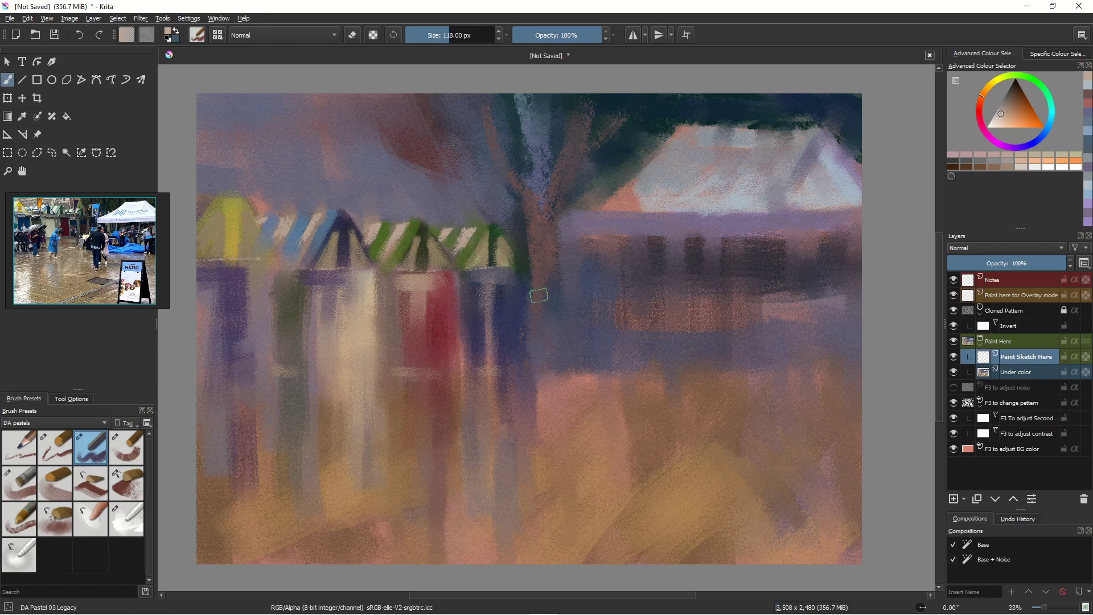
{"action": "left_click", "coordinate": [1045, 133]}
{"action": "key", "text": "bracketleft"}
{"action": "key", "text": "bracketleft"}
{"action": "key", "text": "bracketleft"}
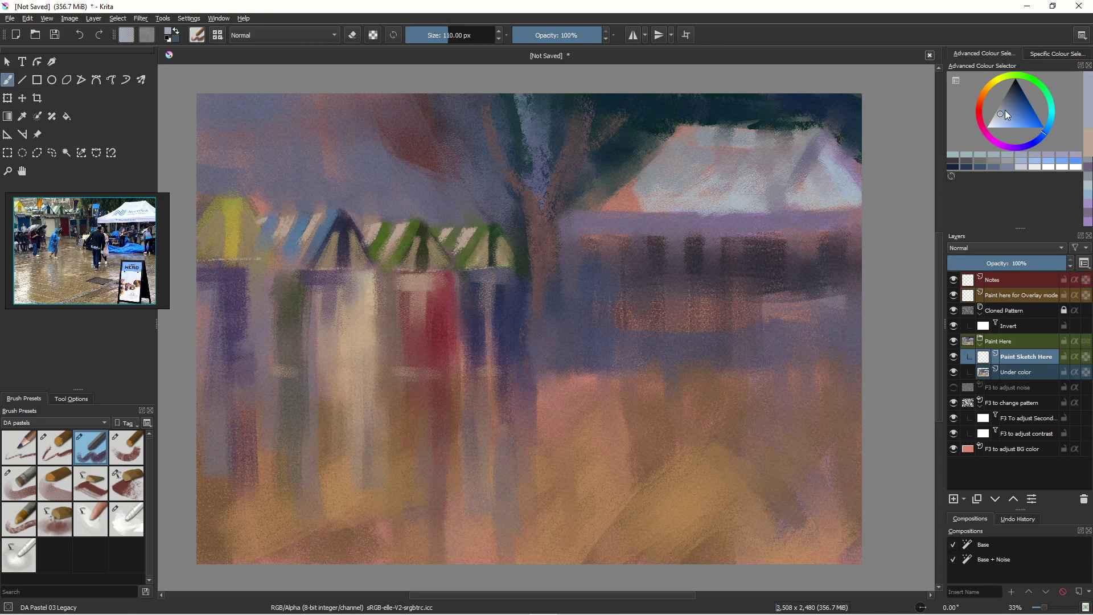
{"action": "left_click", "coordinate": [1014, 105]}
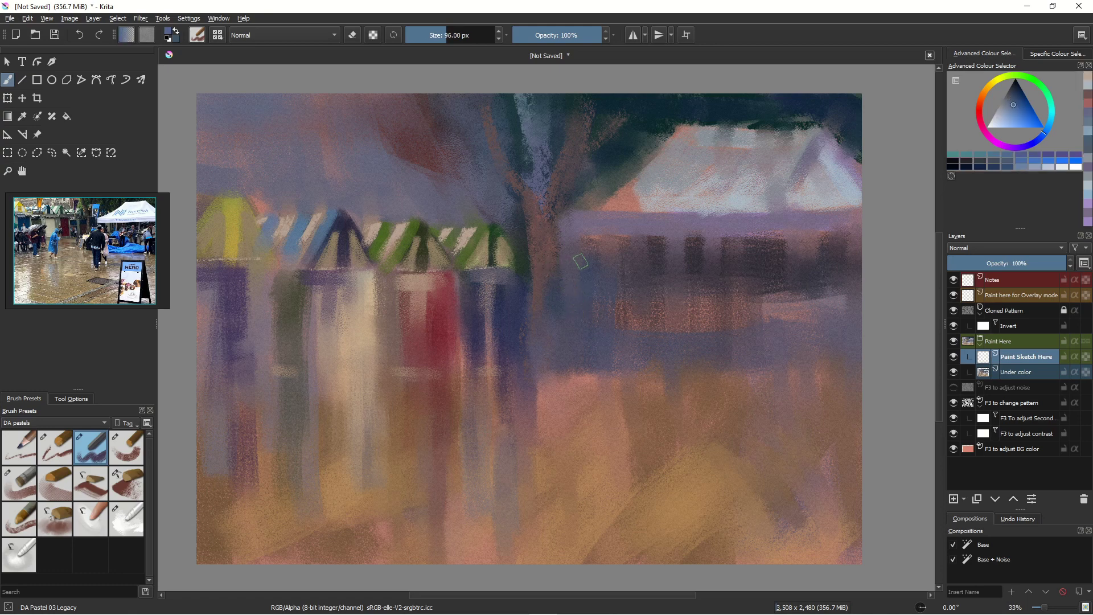
{"action": "left_click_drag", "start_coordinate": [575, 257], "coordinate": [564, 286]}
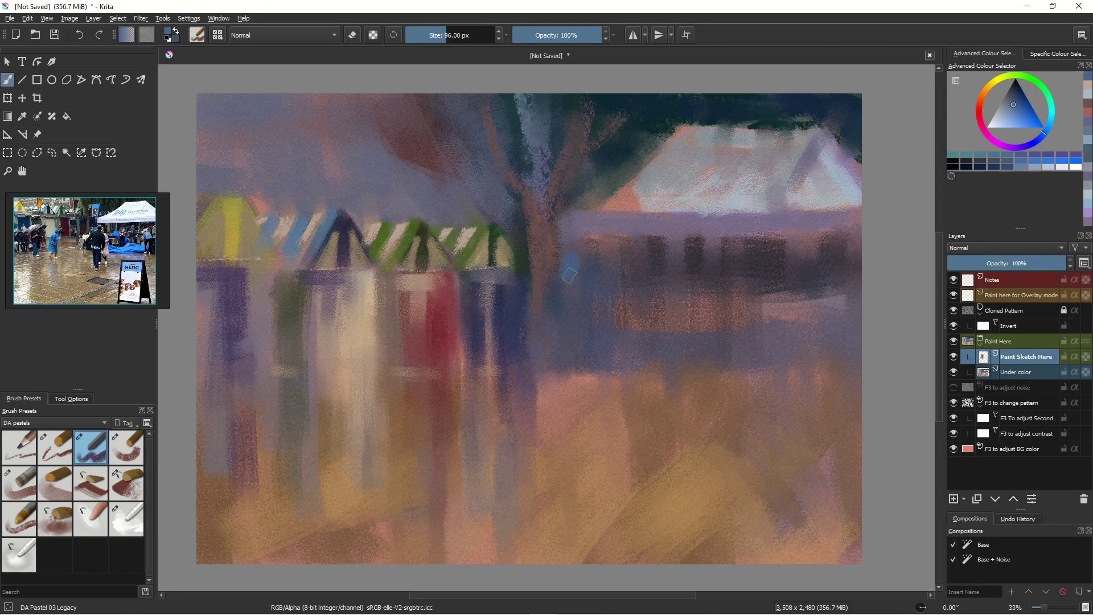
Choose a very dark blue and block in the figure's head, shoulders and torso over the base of the trunk
{"action": "left_click", "coordinate": [1013, 90]}
{"action": "left_click_drag", "start_coordinate": [560, 263], "coordinate": [571, 265]}
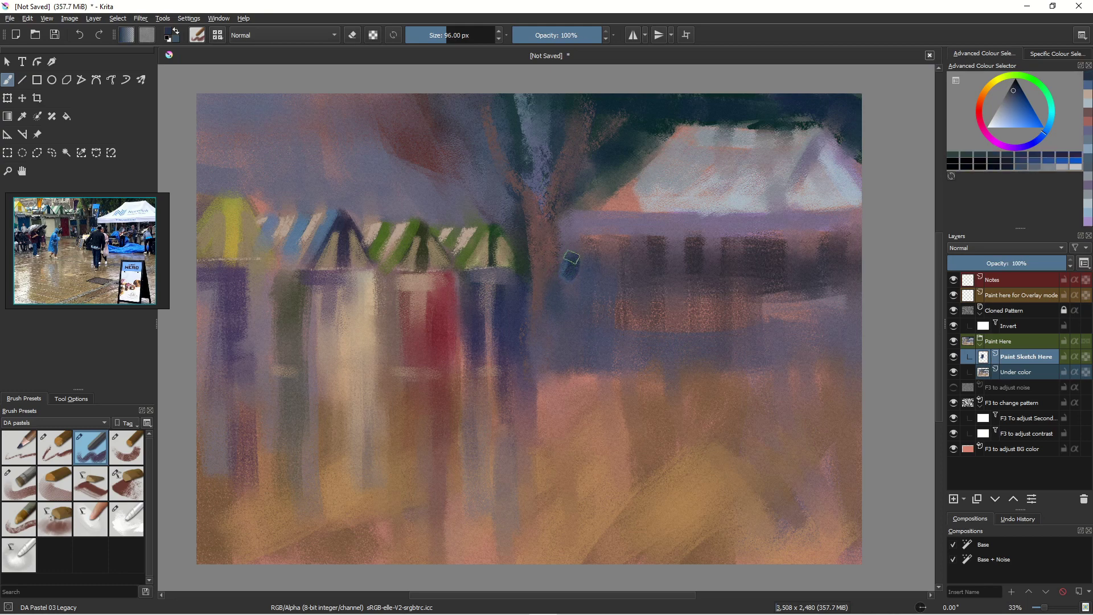
{"action": "left_click_drag", "start_coordinate": [571, 261], "coordinate": [570, 275]}
{"action": "mouse_move", "coordinate": [558, 289]}
{"action": "left_mouse_down"}
{"action": "mouse_move", "coordinate": [575, 330]}
{"action": "mouse_move", "coordinate": [571, 296]}
{"action": "mouse_move", "coordinate": [584, 320]}
{"action": "mouse_move", "coordinate": [574, 308]}
{"action": "mouse_move", "coordinate": [566, 339]}
{"action": "mouse_move", "coordinate": [576, 332]}
{"action": "mouse_move", "coordinate": [528, 332]}
{"action": "mouse_move", "coordinate": [559, 312]}
{"action": "mouse_move", "coordinate": [556, 294]}
{"action": "mouse_move", "coordinate": [547, 336]}
{"action": "mouse_move", "coordinate": [566, 296]}
{"action": "mouse_move", "coordinate": [568, 307]}
{"action": "mouse_move", "coordinate": [554, 312]}
{"action": "mouse_move", "coordinate": [556, 290]}
{"action": "mouse_move", "coordinate": [546, 307]}
{"action": "mouse_move", "coordinate": [542, 346]}
{"action": "mouse_move", "coordinate": [556, 316]}
{"action": "mouse_move", "coordinate": [558, 341]}
{"action": "left_mouse_up"}
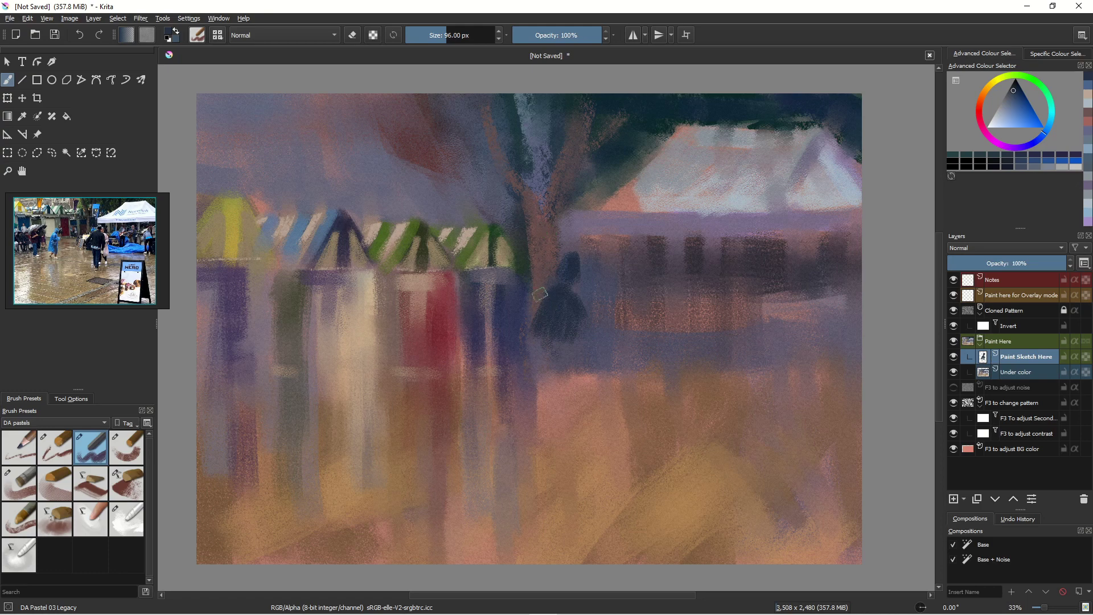
{"action": "mouse_move", "coordinate": [550, 291]}
{"action": "left_mouse_down"}
{"action": "mouse_move", "coordinate": [508, 365]}
{"action": "mouse_move", "coordinate": [521, 376]}
{"action": "mouse_move", "coordinate": [540, 351]}
{"action": "mouse_move", "coordinate": [574, 366]}
{"action": "mouse_move", "coordinate": [560, 337]}
{"action": "left_mouse_up"}
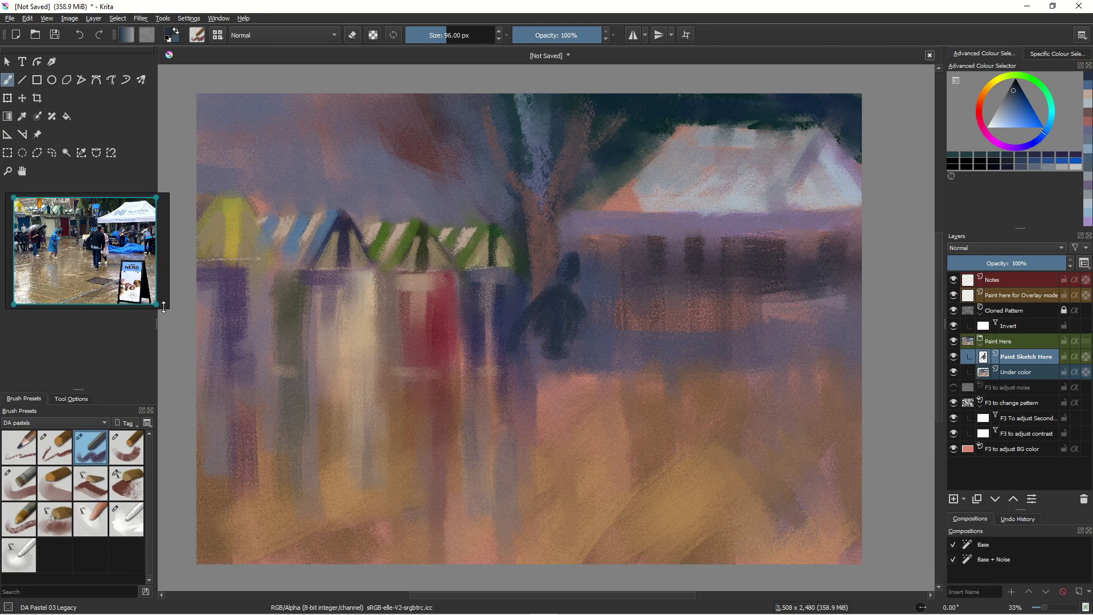
Guided by an enlarged reference view of the walking couple, extend the figure's dark jacket and arm and add a muted blue hem
{"action": "left_click_drag", "start_coordinate": [163, 308], "coordinate": [347, 464]}
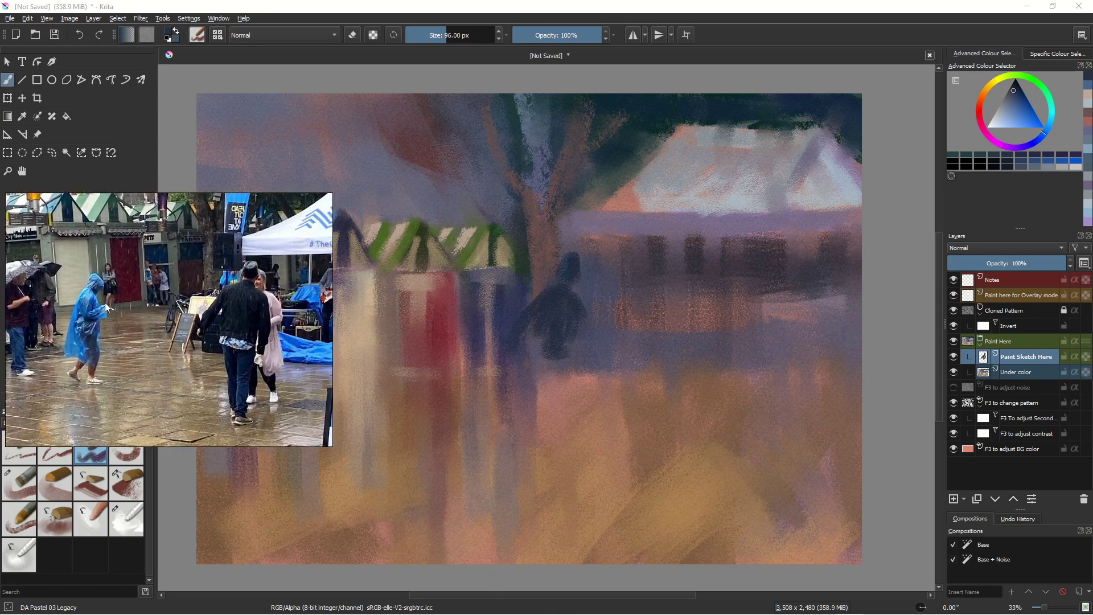
{"action": "left_click_drag", "start_coordinate": [333, 446], "coordinate": [365, 502]}
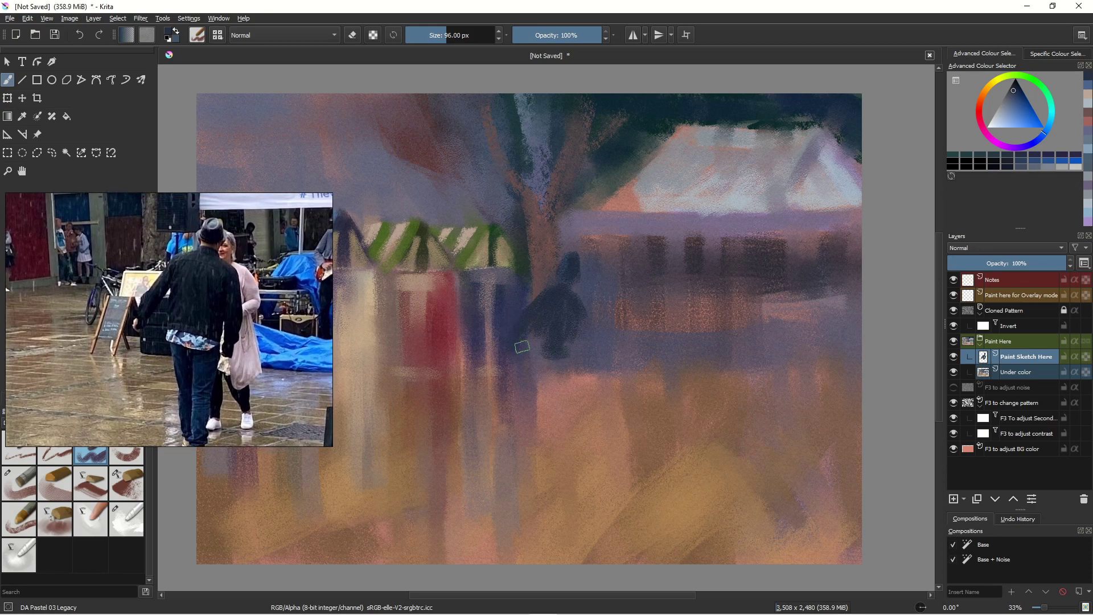
{"action": "left_click_drag", "start_coordinate": [544, 316], "coordinate": [536, 354]}
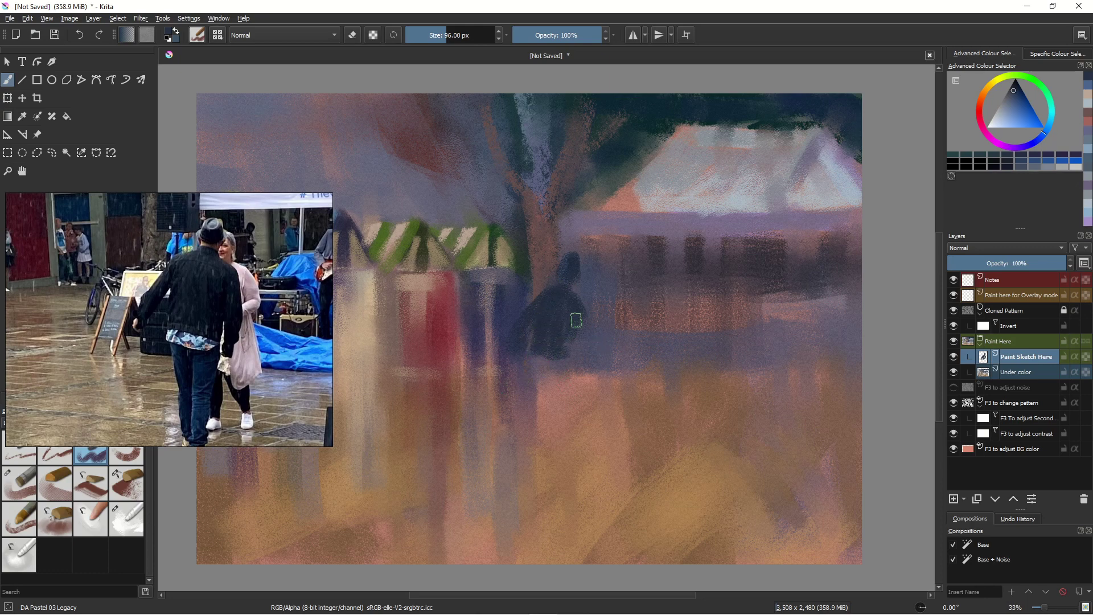
{"action": "left_click_drag", "start_coordinate": [578, 310], "coordinate": [576, 384]}
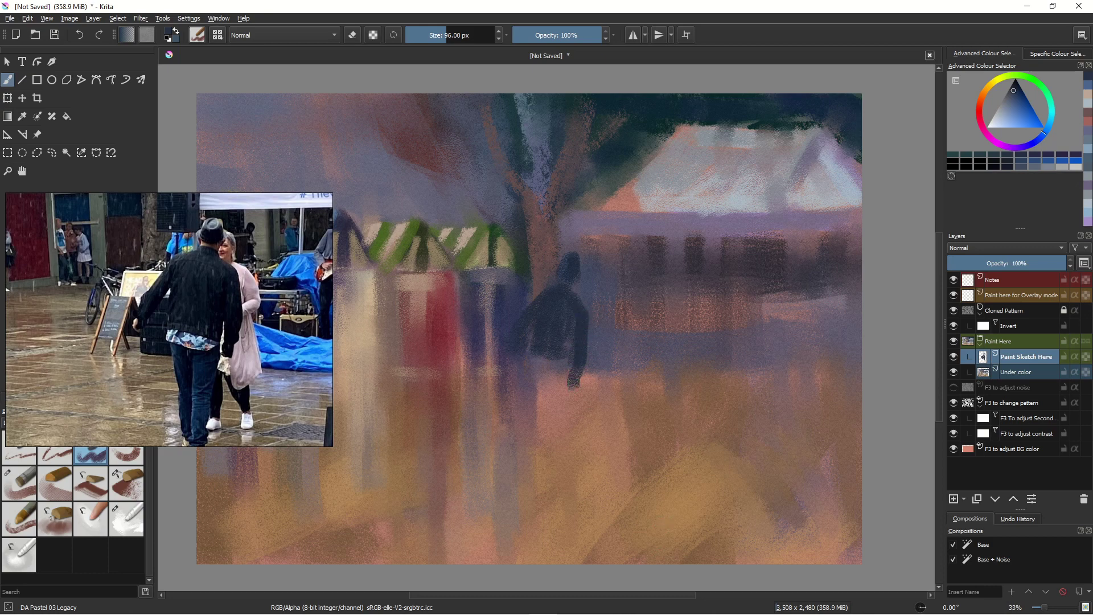
{"action": "left_click", "coordinate": [1009, 108]}
{"action": "mouse_move", "coordinate": [525, 365]}
{"action": "left_mouse_down"}
{"action": "mouse_move", "coordinate": [556, 364]}
{"action": "mouse_move", "coordinate": [554, 373]}
{"action": "left_mouse_up"}
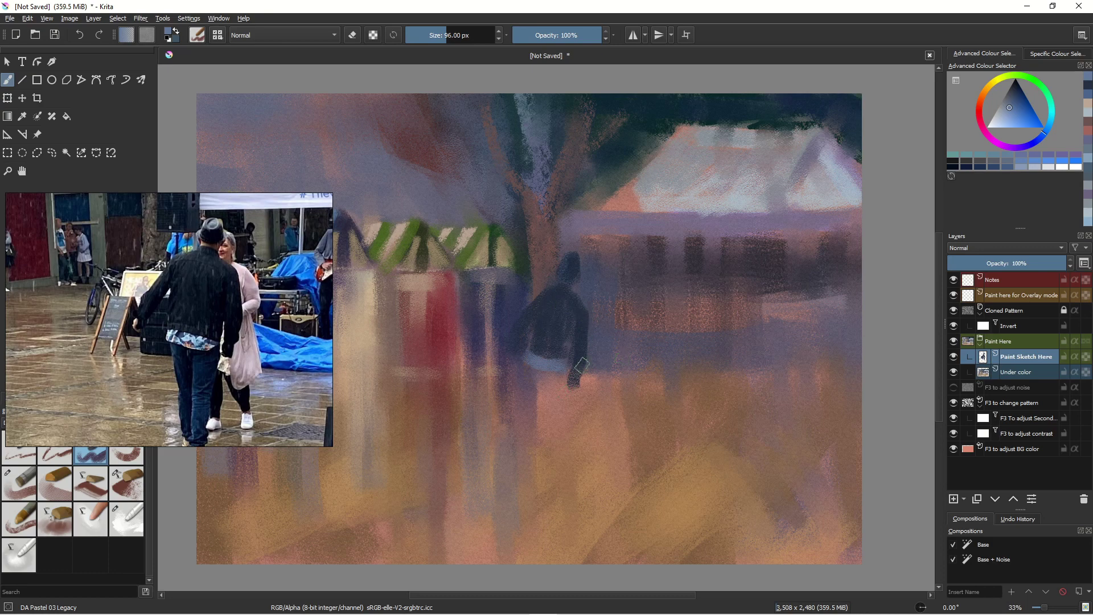
Scale the painted figure down slightly and shift it away from the trunk toward the large tent
{"action": "left_click", "coordinate": [7, 98]}
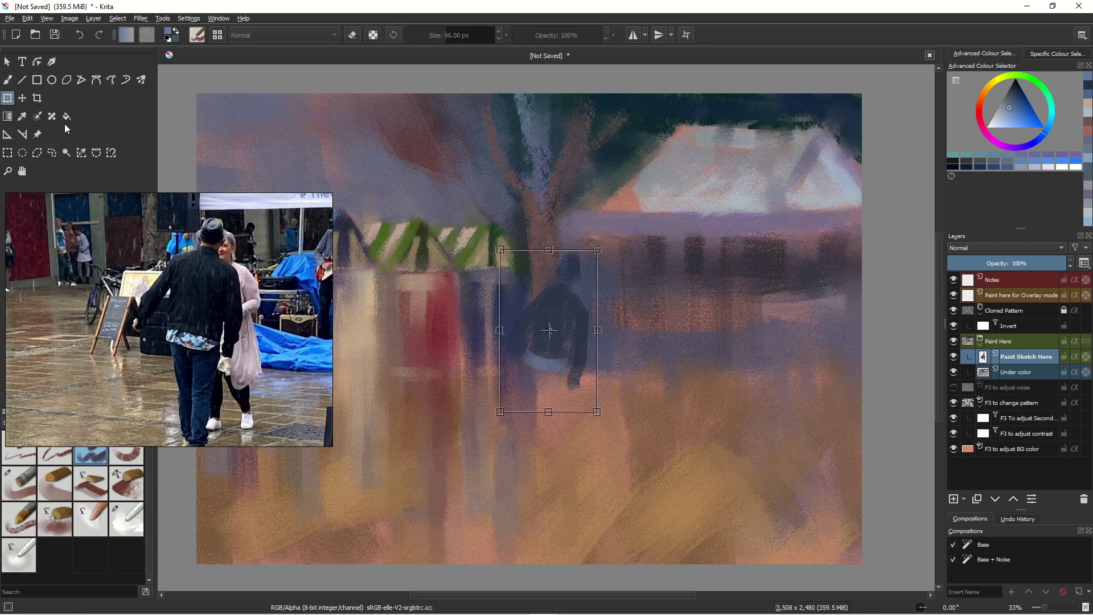
{"action": "left_click_drag", "start_coordinate": [500, 413], "coordinate": [499, 411]}
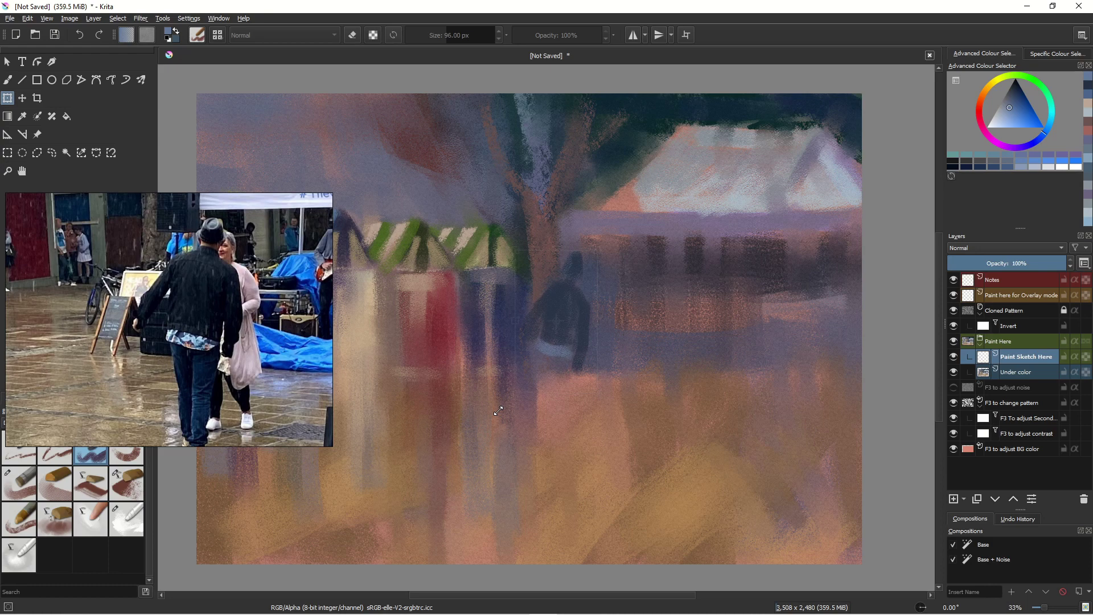
{"action": "left_click_drag", "start_coordinate": [596, 389], "coordinate": [614, 374]}
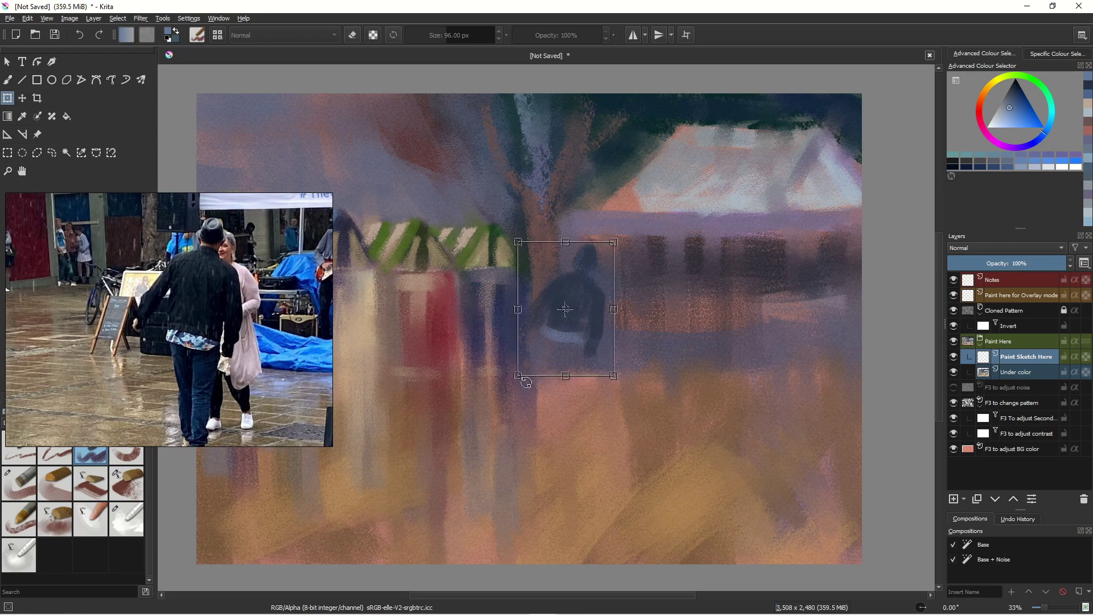
{"action": "left_click_drag", "start_coordinate": [517, 376], "coordinate": [520, 377]}
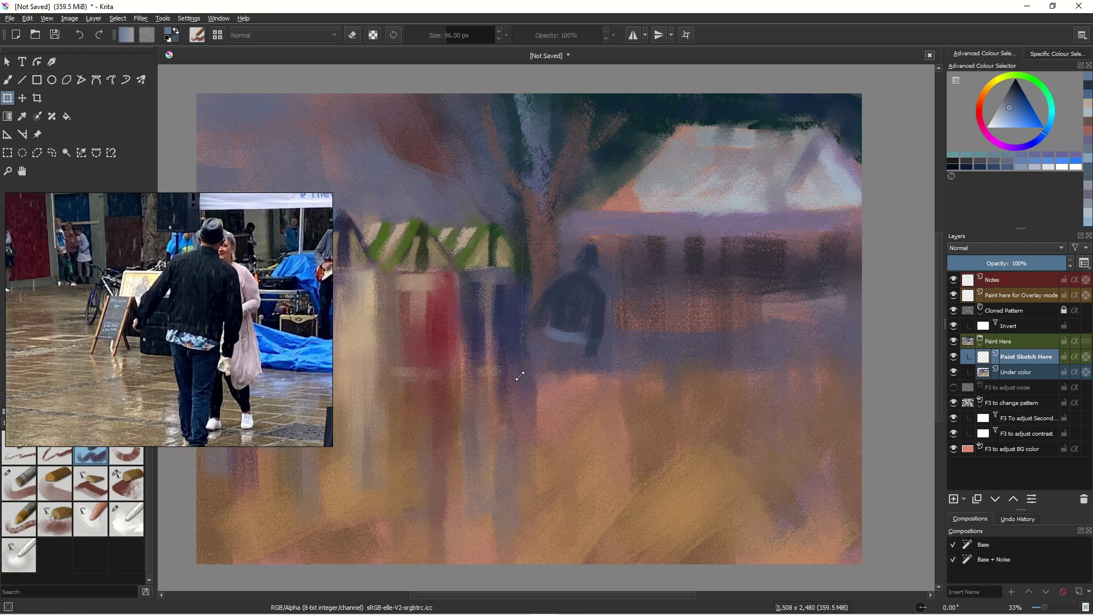
{"action": "left_click_drag", "start_coordinate": [543, 343], "coordinate": [548, 354]}
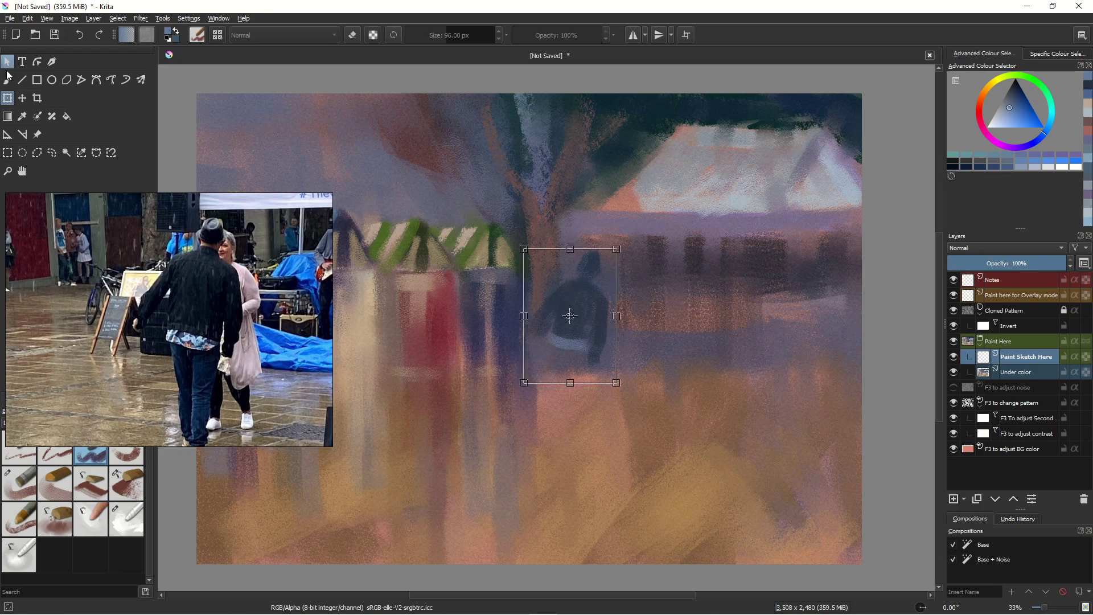
{"action": "left_click", "coordinate": [8, 81]}
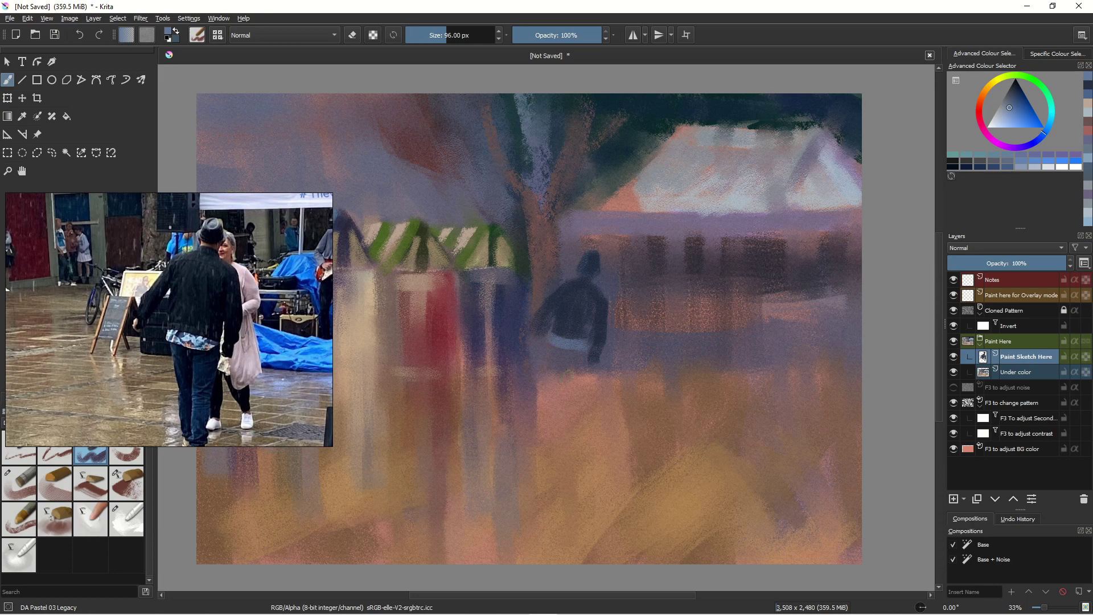
Paint a muted blue upper leg below the man's jacket and rework the shirt hem in muted blue tones
{"action": "left_click_drag", "start_coordinate": [577, 355], "coordinate": [568, 402]}
{"action": "left_click_drag", "start_coordinate": [1003, 114], "coordinate": [1017, 95]}
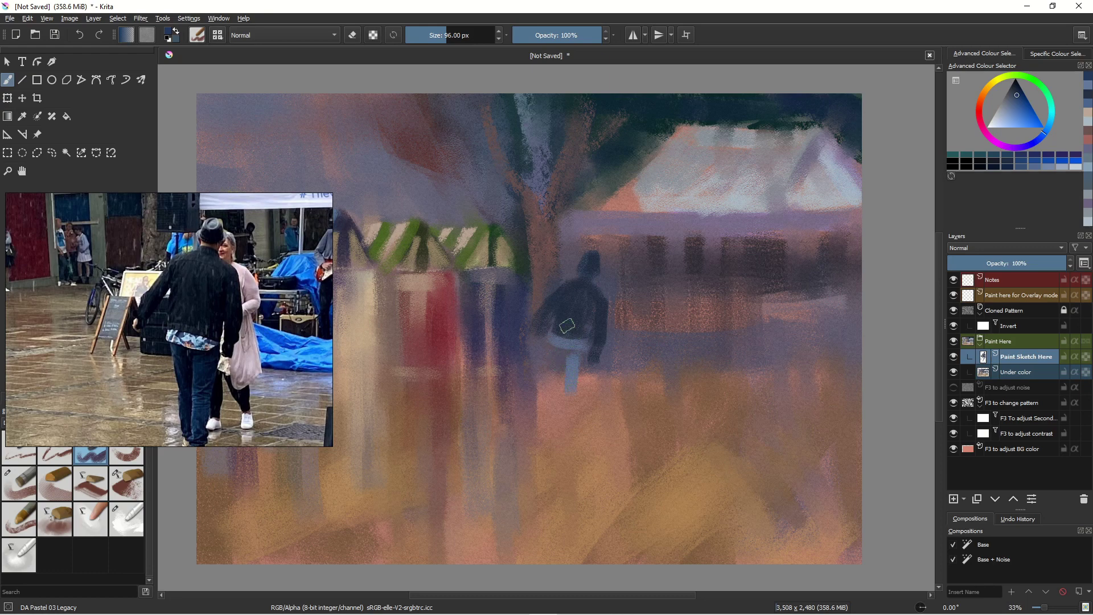
{"action": "left_click", "coordinate": [569, 326], "text": "ctrl"}
{"action": "mouse_move", "coordinate": [584, 338]}
{"action": "left_mouse_down"}
{"action": "mouse_move", "coordinate": [582, 347]}
{"action": "mouse_move", "coordinate": [559, 330]}
{"action": "mouse_move", "coordinate": [581, 357]}
{"action": "left_mouse_up"}
{"action": "left_click", "coordinate": [562, 375], "text": "ctrl"}
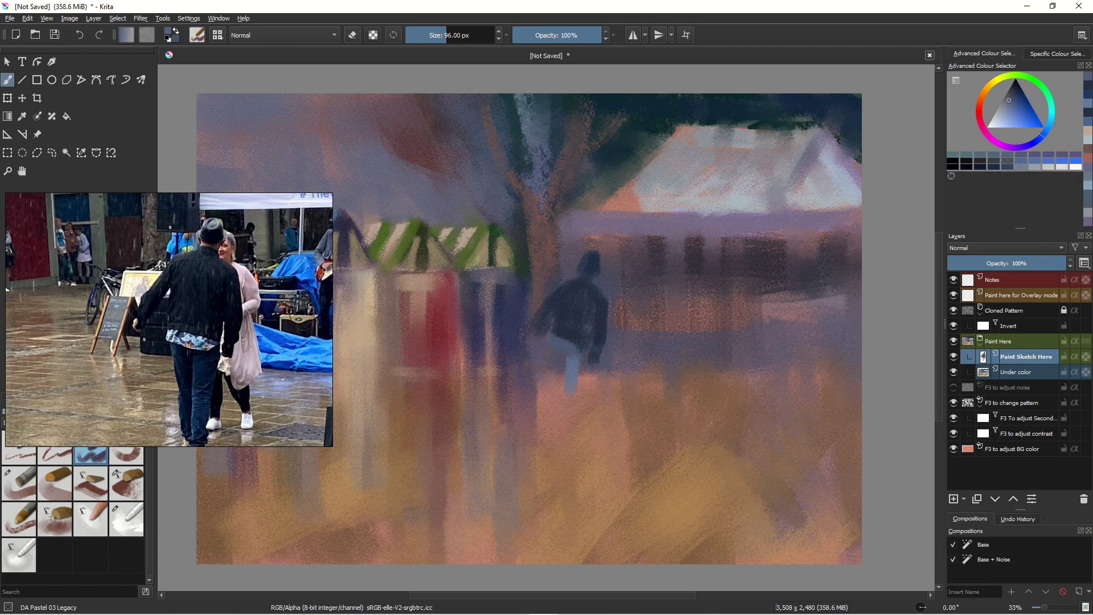
{"action": "left_click", "coordinate": [1004, 107]}
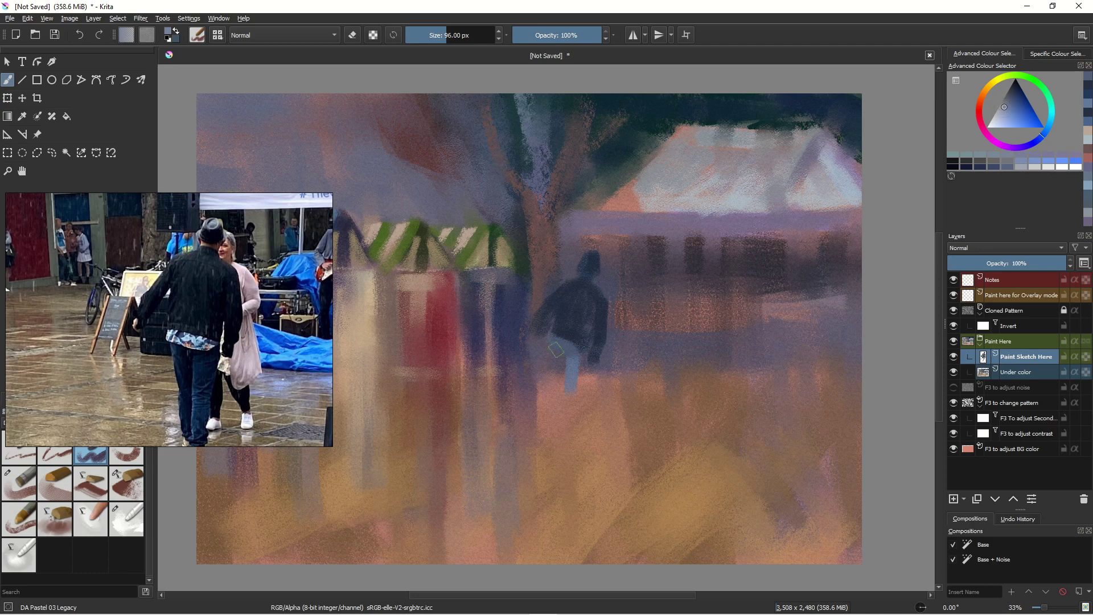
{"action": "left_click_drag", "start_coordinate": [549, 344], "coordinate": [577, 354]}
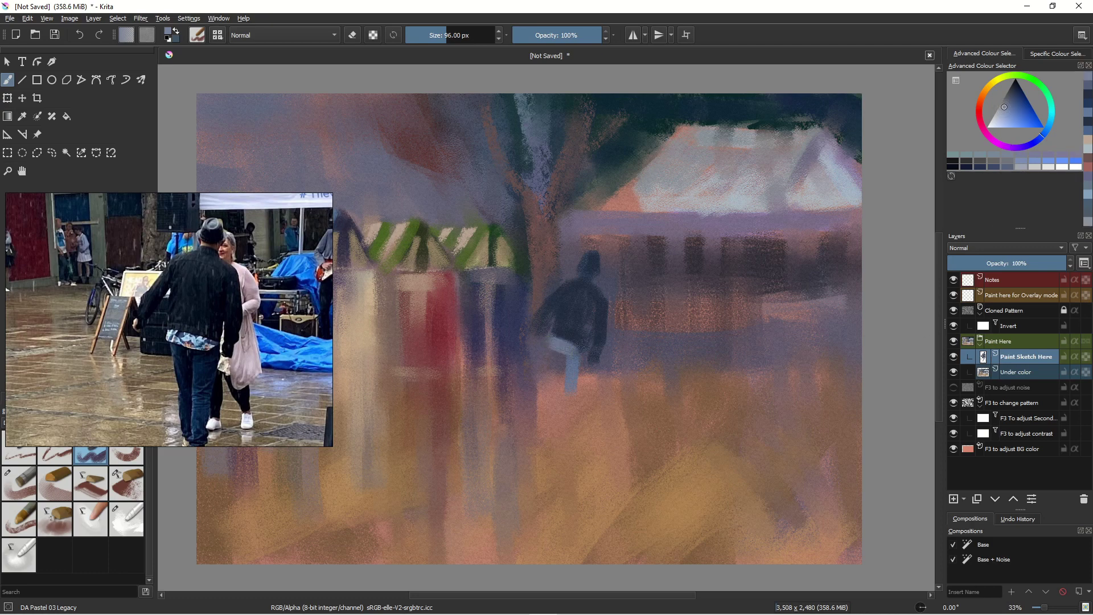
Block in the man's tapering jeans with saturated and very dark blue, and reinforce his jacket's sleeve and back
{"action": "left_click", "coordinate": [1025, 105]}
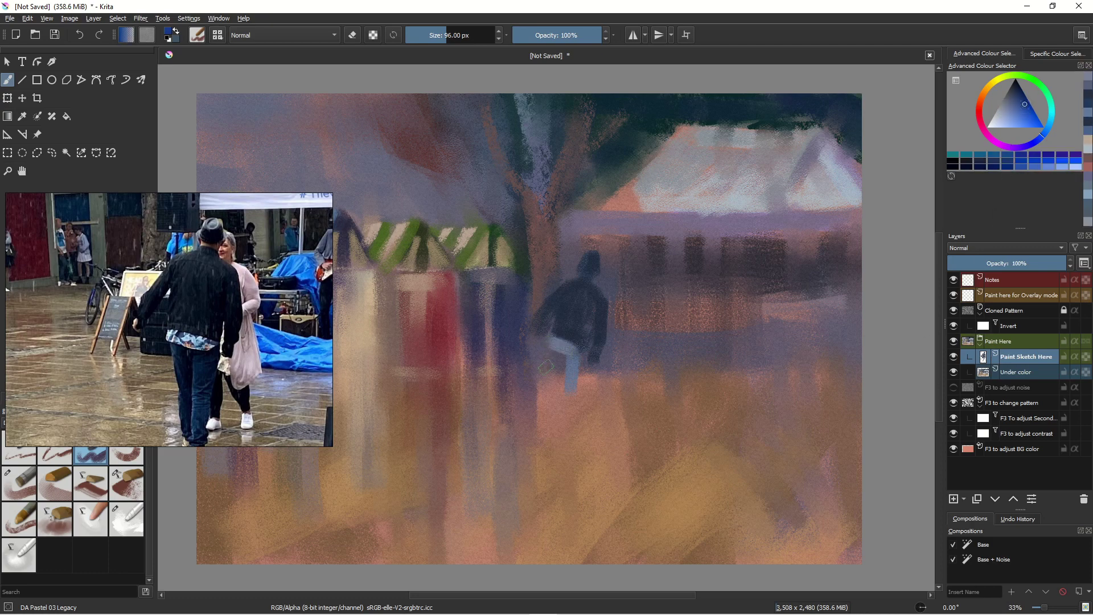
{"action": "mouse_move", "coordinate": [551, 347]}
{"action": "left_mouse_down"}
{"action": "mouse_move", "coordinate": [568, 349]}
{"action": "mouse_move", "coordinate": [573, 406]}
{"action": "left_mouse_up"}
{"action": "key", "text": "d"}
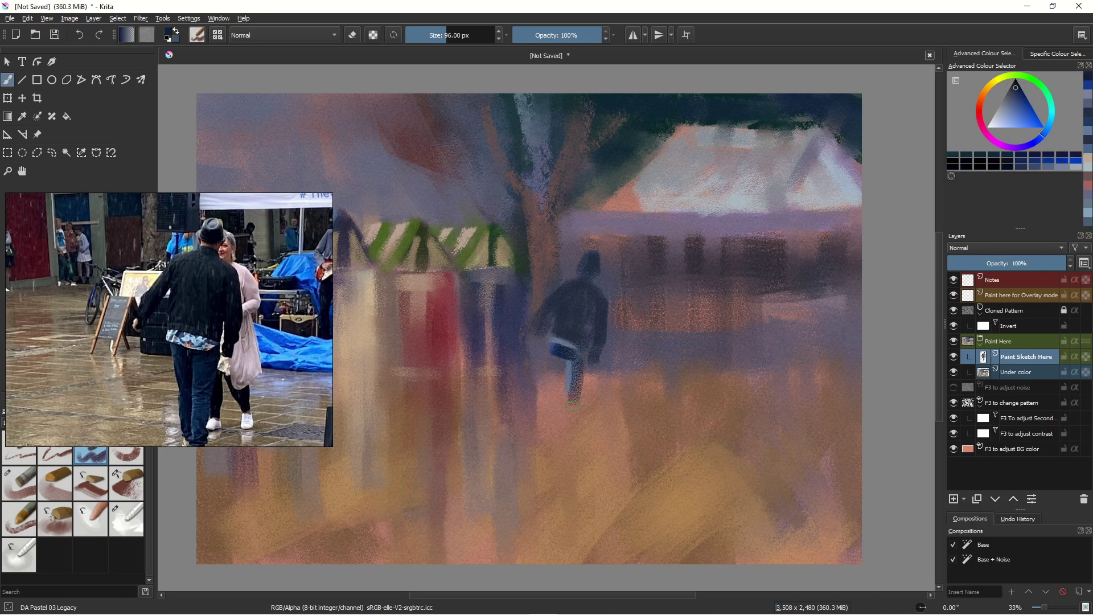
{"action": "left_click_drag", "start_coordinate": [569, 364], "coordinate": [567, 419]}
{"action": "left_click_drag", "start_coordinate": [553, 349], "coordinate": [563, 415]}
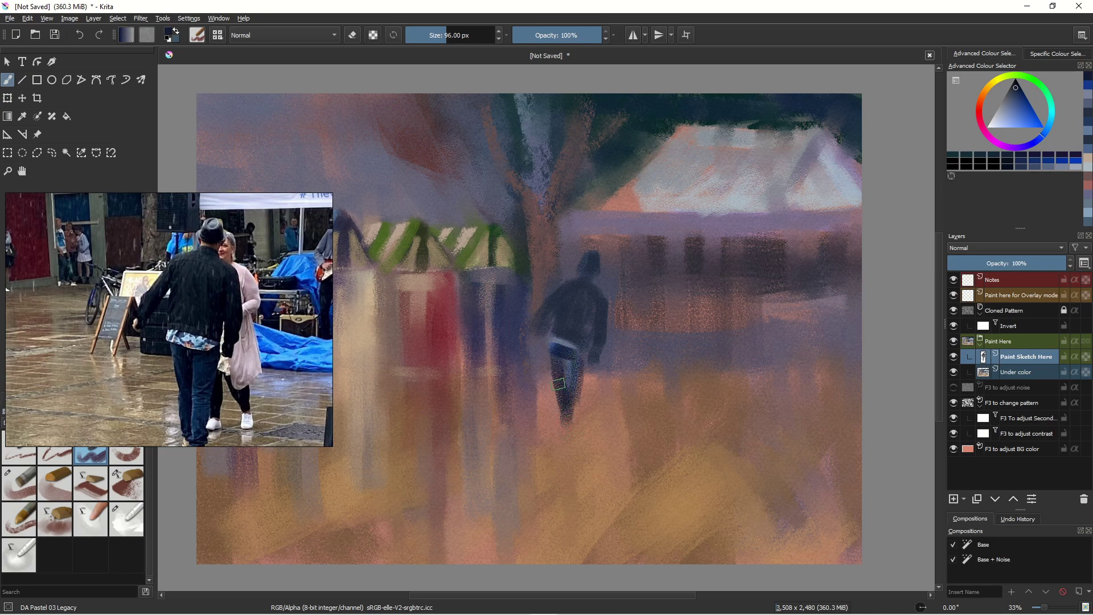
{"action": "mouse_move", "coordinate": [554, 350]}
{"action": "left_mouse_down"}
{"action": "mouse_move", "coordinate": [558, 427]}
{"action": "mouse_move", "coordinate": [578, 357]}
{"action": "mouse_move", "coordinate": [562, 426]}
{"action": "left_mouse_up"}
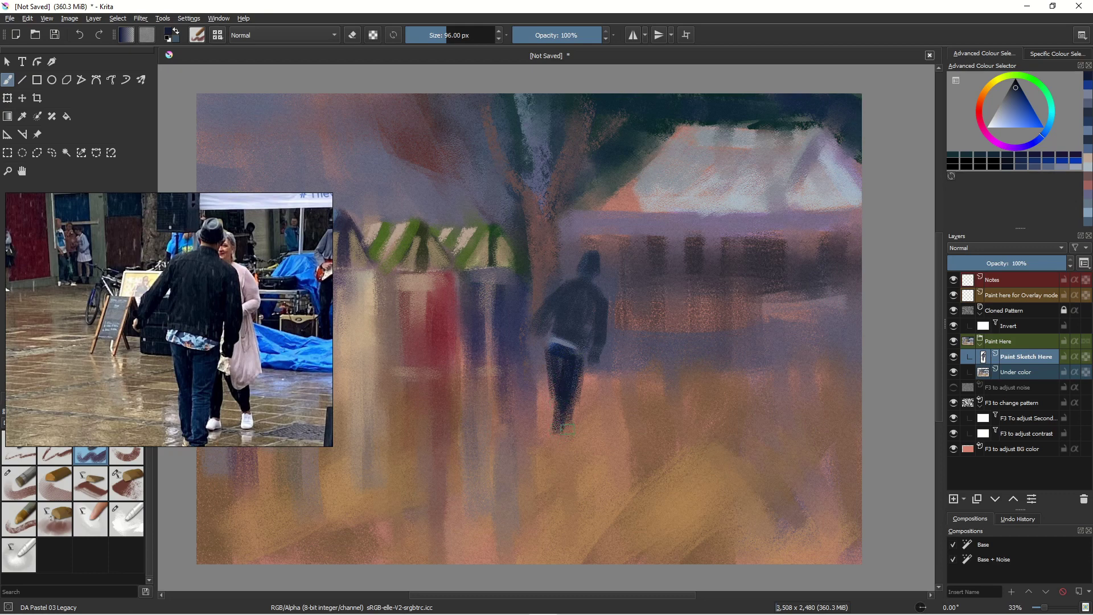
{"action": "mouse_move", "coordinate": [600, 303]}
{"action": "left_mouse_down"}
{"action": "mouse_move", "coordinate": [595, 368]}
{"action": "mouse_move", "coordinate": [583, 345]}
{"action": "left_mouse_up"}
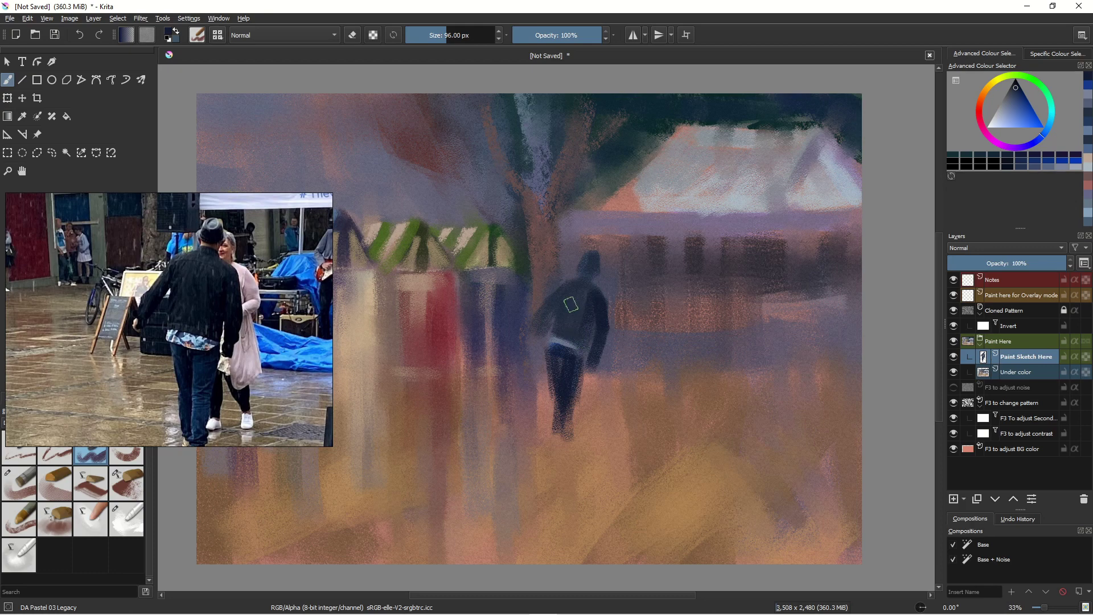
{"action": "mouse_move", "coordinate": [571, 305]}
{"action": "left_mouse_down"}
{"action": "mouse_move", "coordinate": [593, 288]}
{"action": "mouse_move", "coordinate": [570, 285]}
{"action": "left_mouse_up"}
Mix a light warm beige and dab the man's neck and hands with the brush at 51 px
{"action": "left_click_drag", "start_coordinate": [982, 96], "coordinate": [988, 83]}
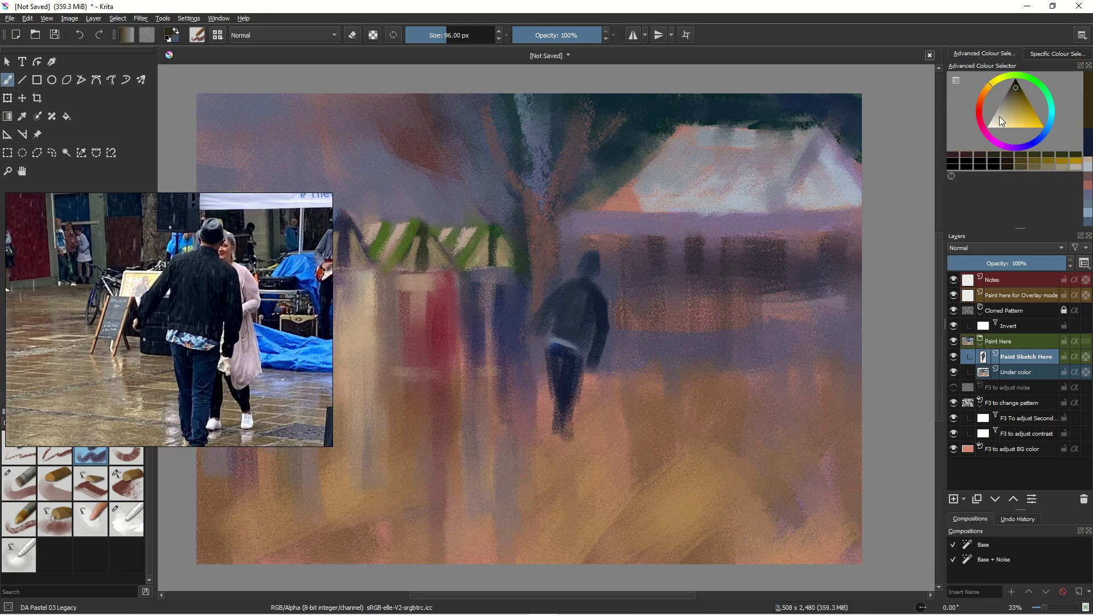
{"action": "left_click", "coordinate": [985, 90]}
{"action": "left_click", "coordinate": [1005, 113]}
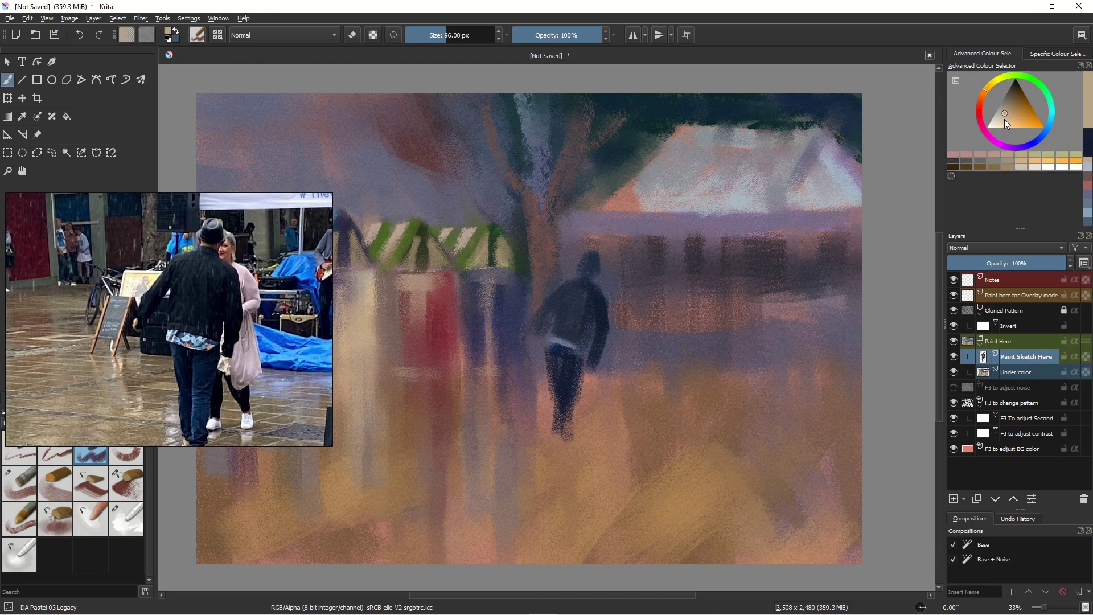
{"action": "left_click", "coordinate": [1005, 119]}
{"action": "key", "text": "bracketleft"}
{"action": "key", "text": "bracketleft"}
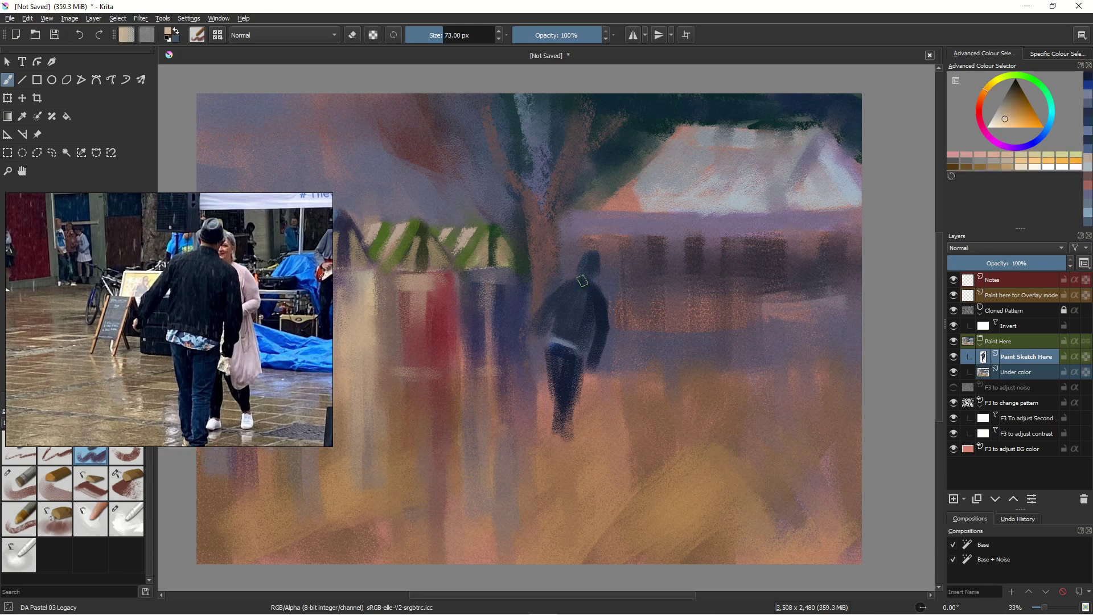
{"action": "key", "text": "bracketleft"}
{"action": "key", "text": "bracketleft"}
{"action": "left_click_drag", "start_coordinate": [577, 274], "coordinate": [593, 278]}
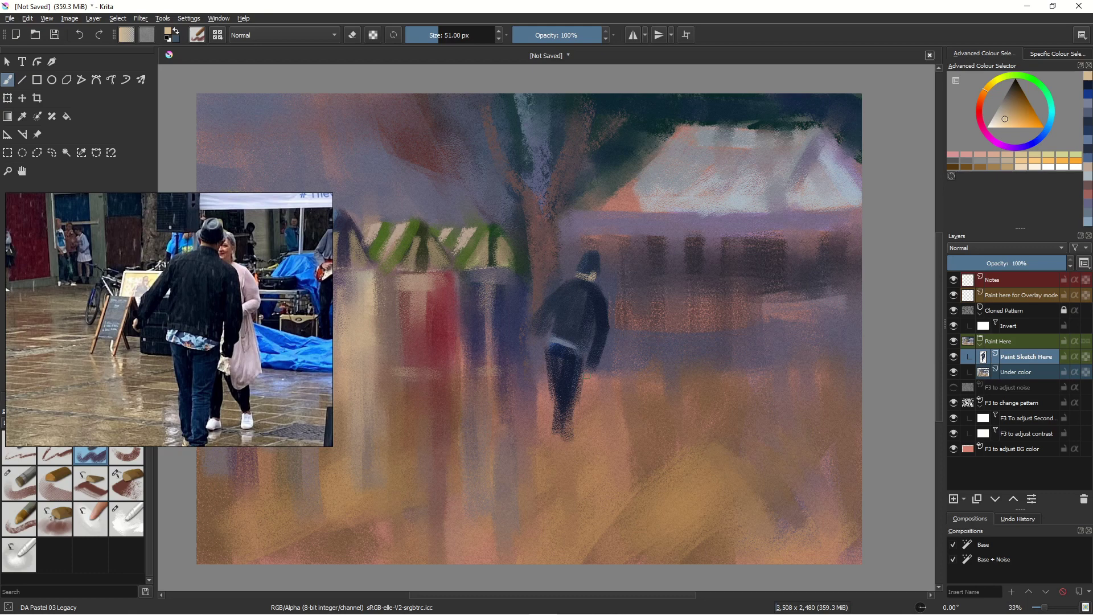
{"action": "left_click_drag", "start_coordinate": [591, 369], "coordinate": [591, 374]}
{"action": "left_click_drag", "start_coordinate": [533, 332], "coordinate": [523, 346]}
Paint the woman's beige coat and sleeve beside the man's arm, filling its lower part with darker beige at 78 px
{"action": "mouse_move", "coordinate": [608, 297]}
{"action": "left_mouse_down"}
{"action": "mouse_move", "coordinate": [624, 296]}
{"action": "mouse_move", "coordinate": [609, 345]}
{"action": "mouse_move", "coordinate": [615, 374]}
{"action": "left_mouse_up"}
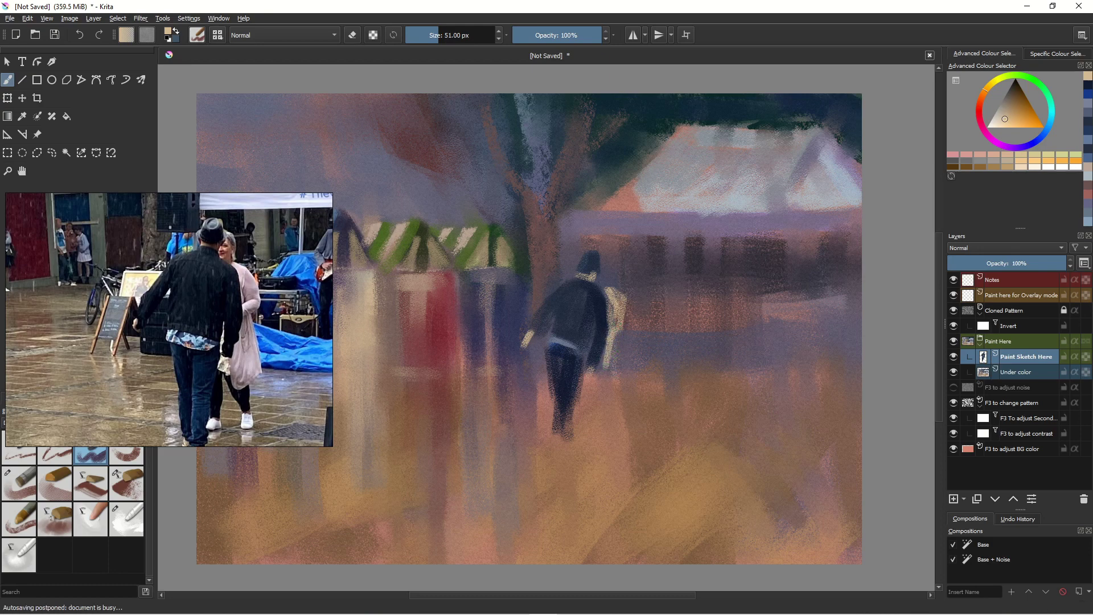
{"action": "left_click", "coordinate": [1008, 106]}
{"action": "key", "text": "bracketright"}
{"action": "key", "text": "bracketright"}
{"action": "key", "text": "bracketright"}
{"action": "key", "text": "bracketright"}
{"action": "key", "text": "bracketright"}
{"action": "key", "text": "bracketright"}
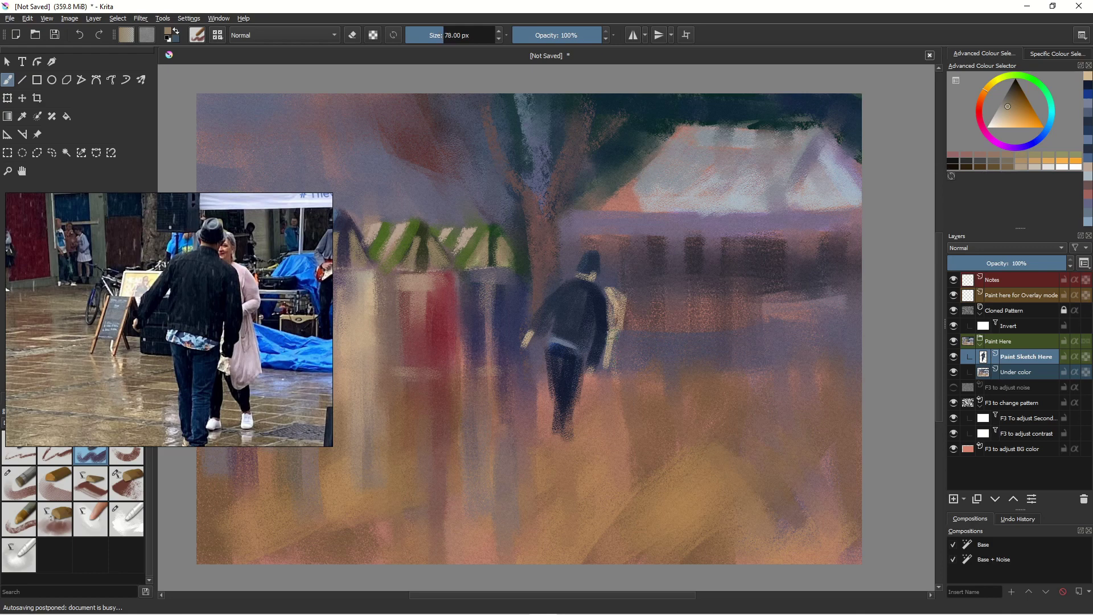
{"action": "left_click_drag", "start_coordinate": [616, 339], "coordinate": [615, 370]}
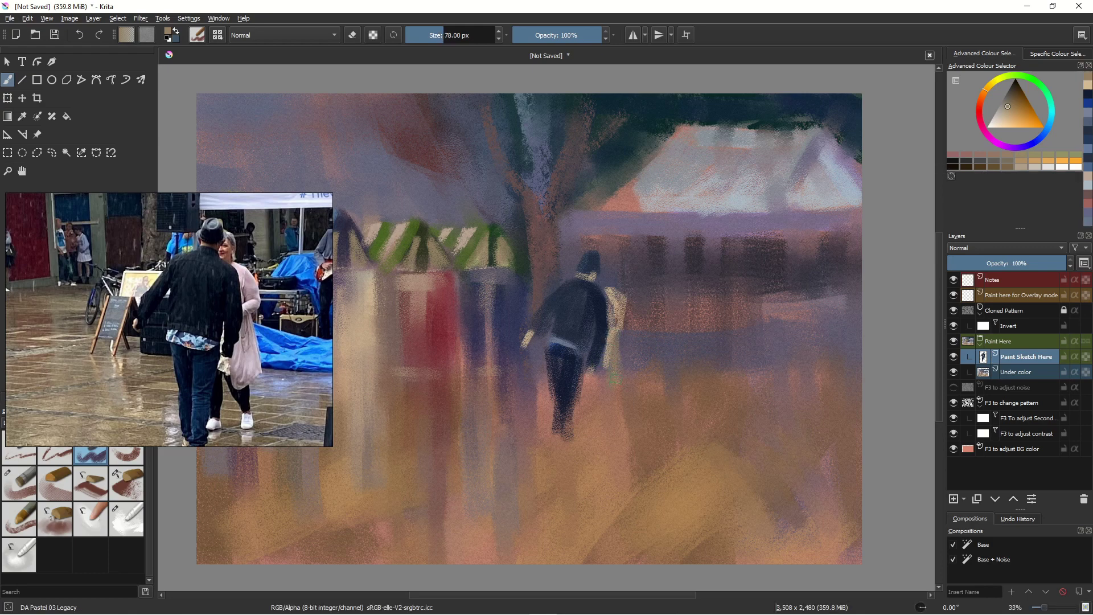
{"action": "left_click", "coordinate": [605, 344], "text": "ctrl"}
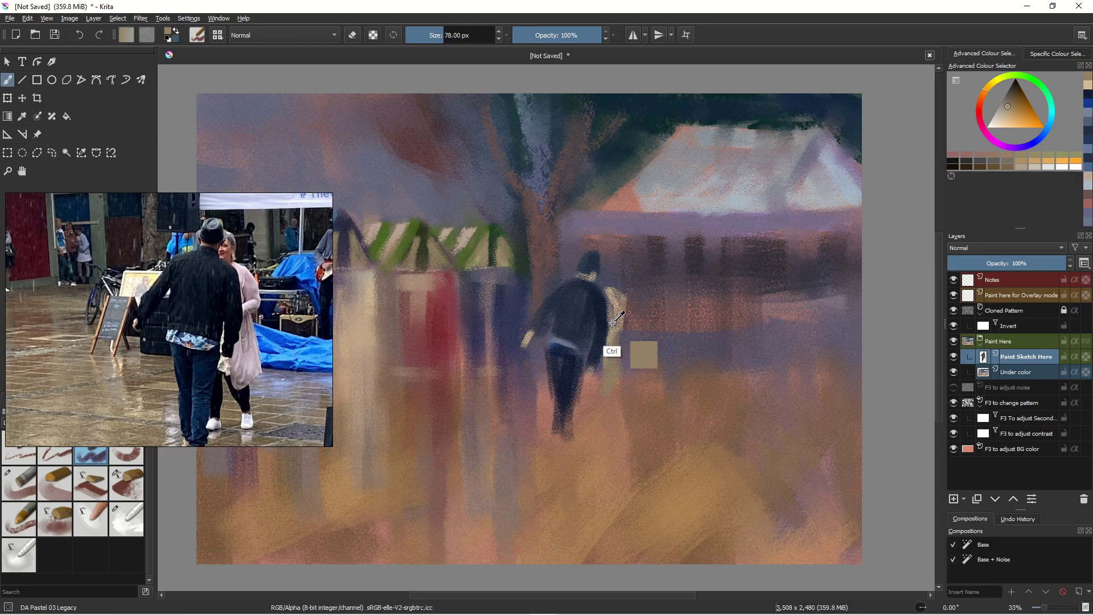
{"action": "left_click_drag", "start_coordinate": [607, 339], "coordinate": [609, 399]}
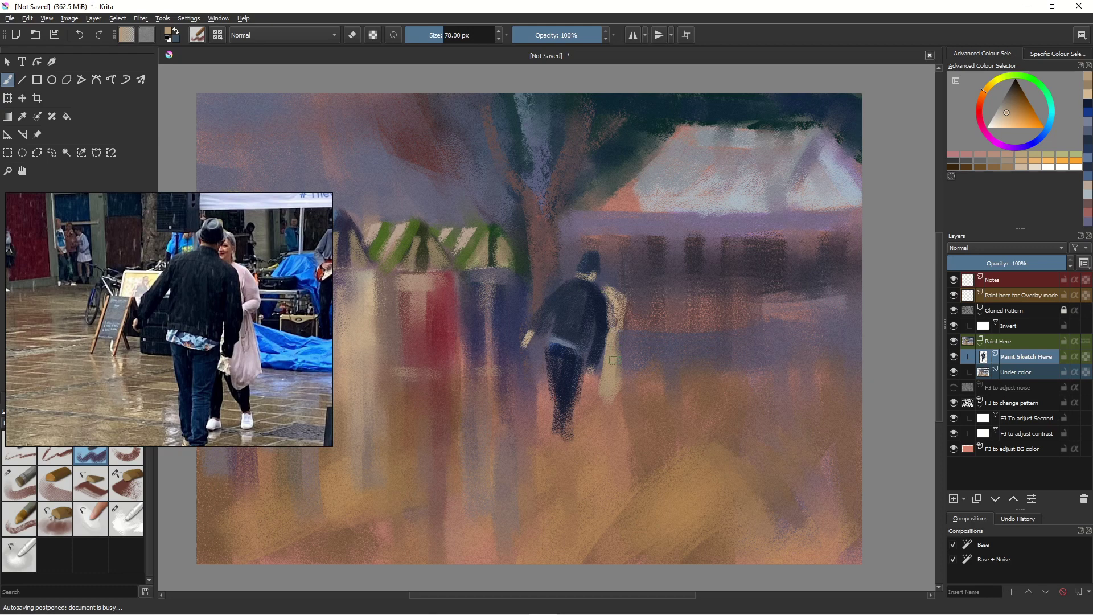
Sample a dark blue from the man and paint the woman's legs below her coat and beside his jeans
{"action": "left_click", "coordinate": [545, 340], "text": "ctrl"}
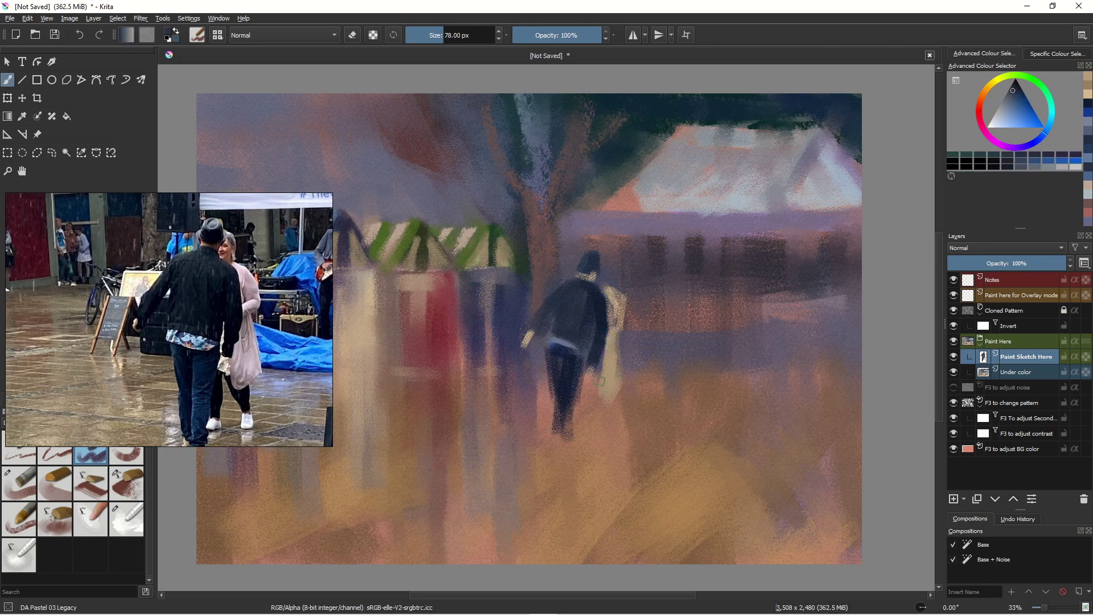
{"action": "left_click_drag", "start_coordinate": [592, 374], "coordinate": [607, 437]}
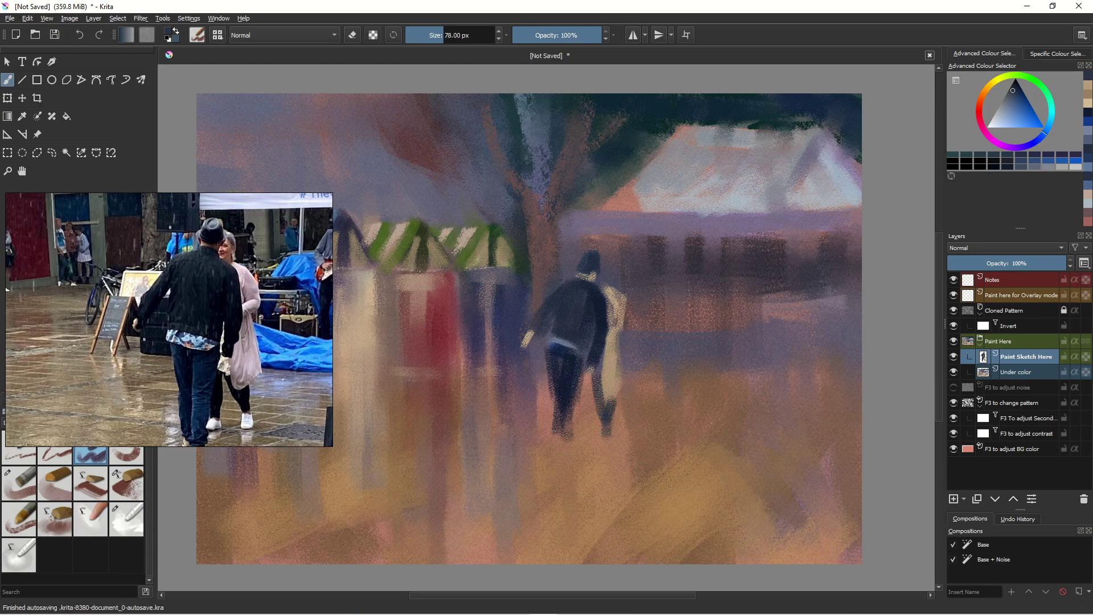
{"action": "left_click_drag", "start_coordinate": [589, 359], "coordinate": [579, 412]}
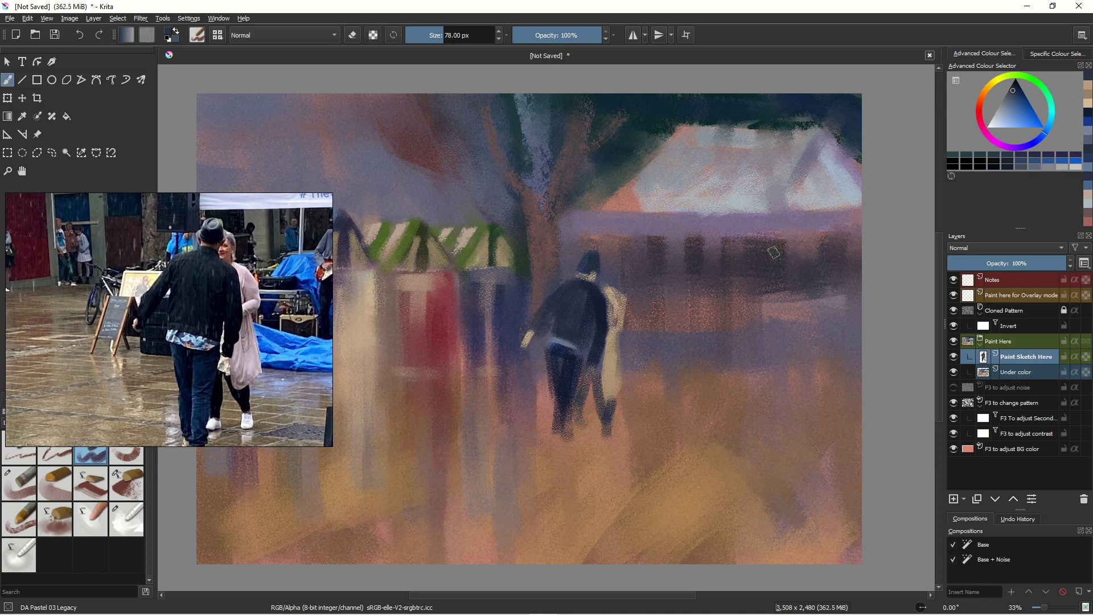
Add the woman's hair in golden ochre and fill out her coat's shoulder and side with sampled beige
{"action": "left_click", "coordinate": [985, 88]}
{"action": "left_click", "coordinate": [1015, 100]}
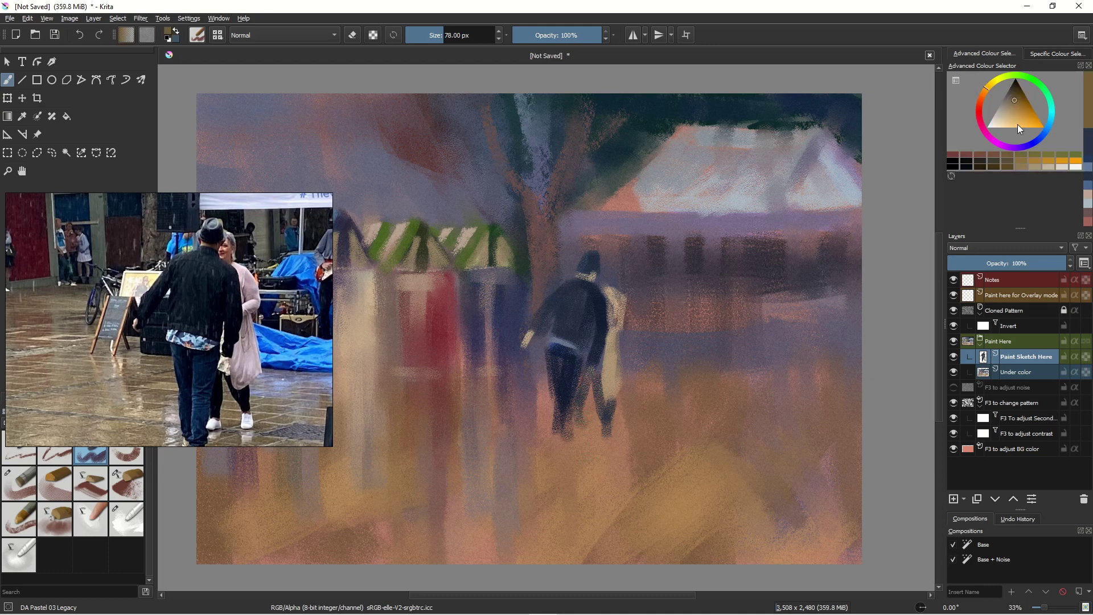
{"action": "left_click", "coordinate": [1016, 109]}
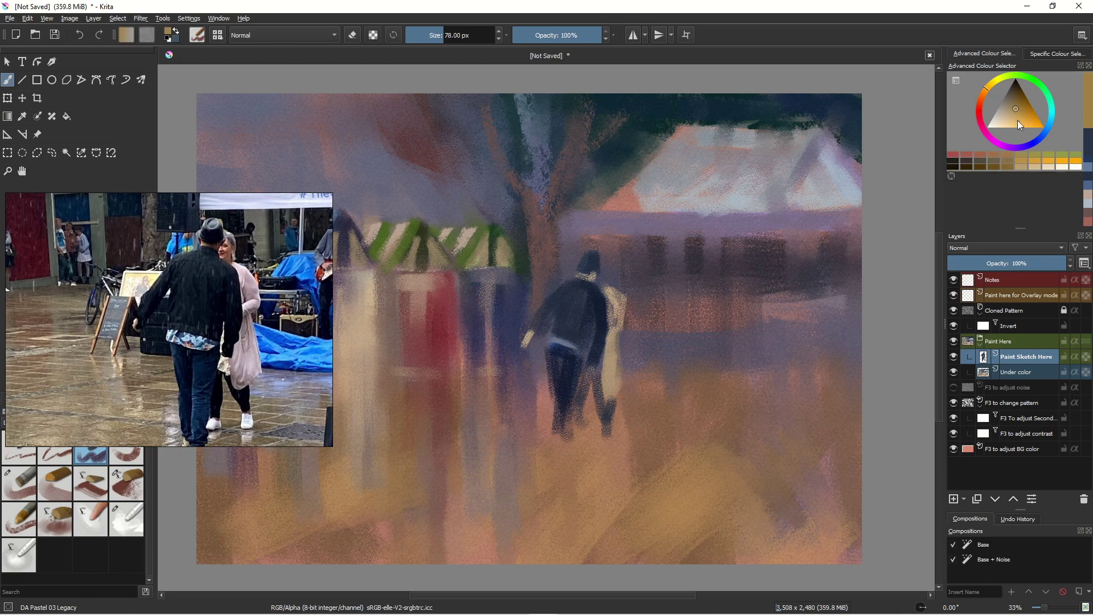
{"action": "left_click_drag", "start_coordinate": [604, 271], "coordinate": [604, 285]}
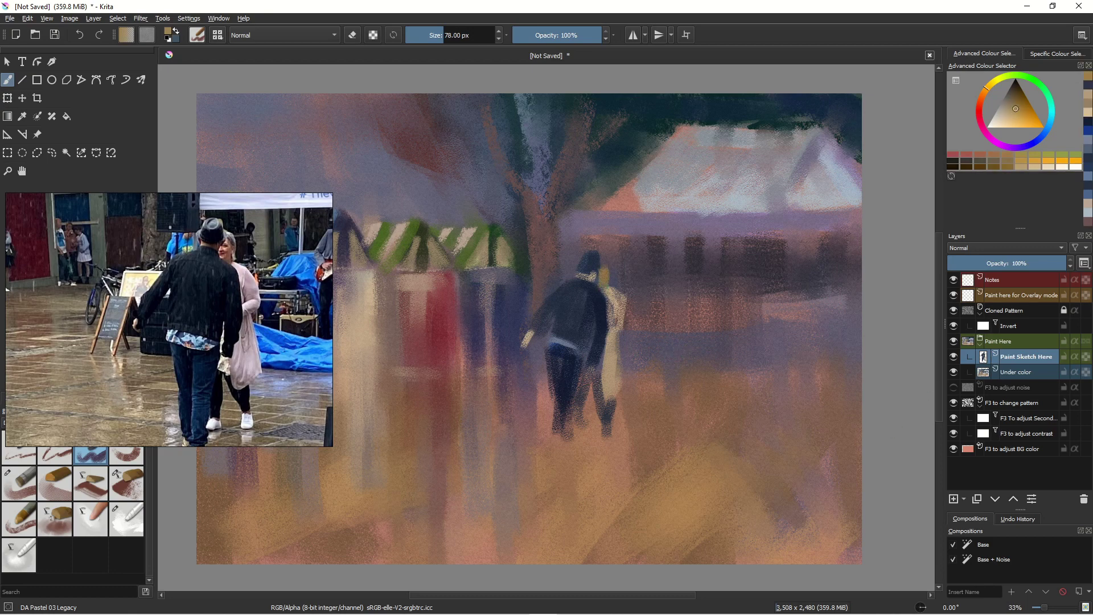
{"action": "left_click", "coordinate": [613, 296], "text": "ctrl"}
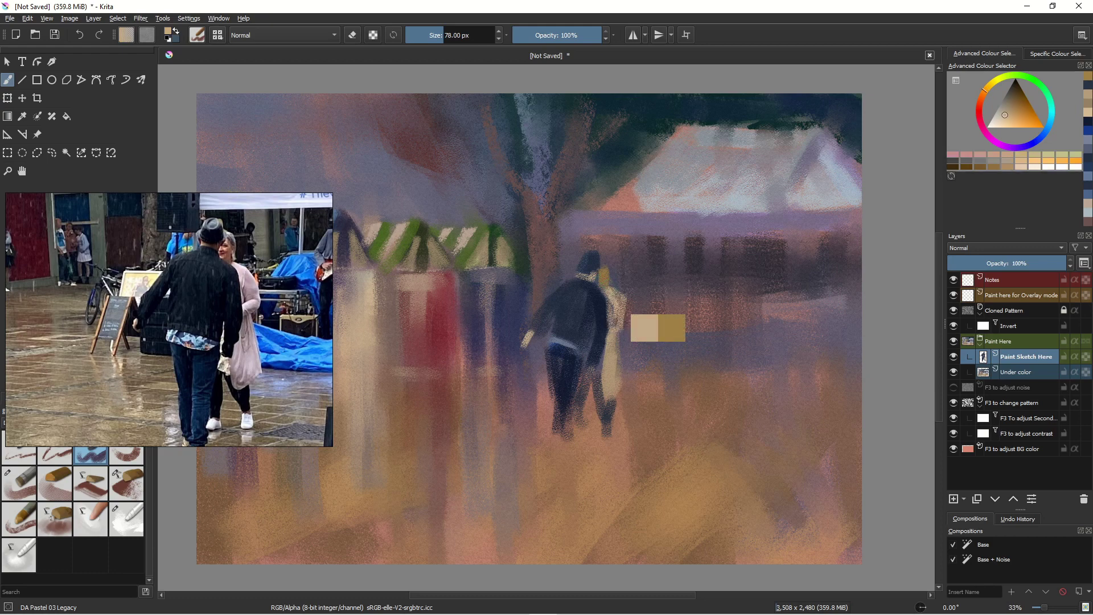
{"action": "left_click_drag", "start_coordinate": [613, 290], "coordinate": [617, 337]}
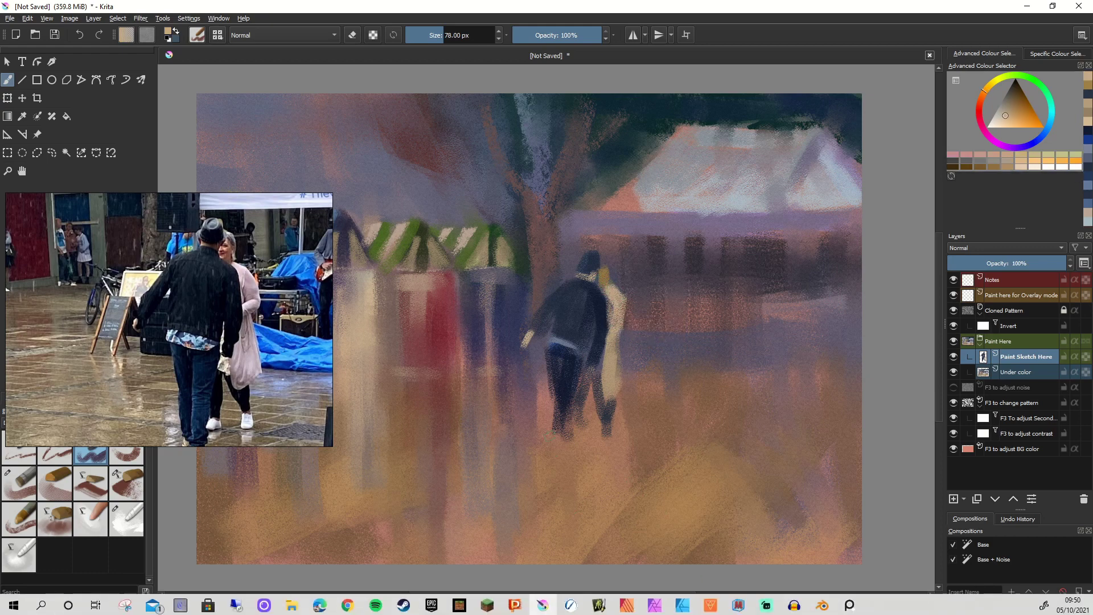
Sample the very dark blue of the jeans and draw reflections down from both figures' feet, enlarging the brush to 165 px
{"action": "left_click", "coordinate": [560, 393], "text": "ctrl"}
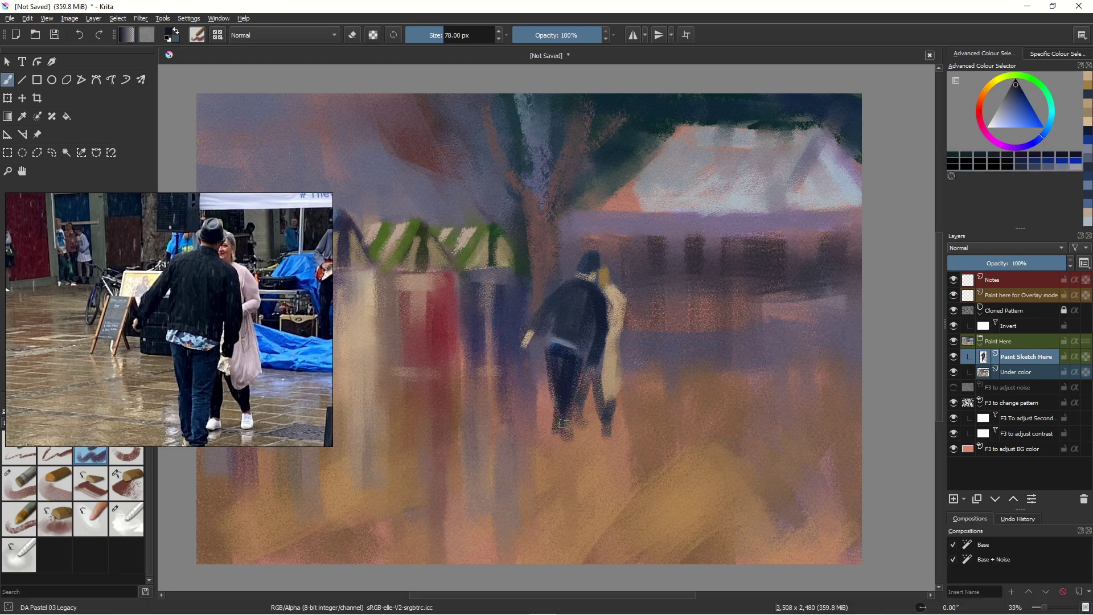
{"action": "left_click_drag", "start_coordinate": [563, 424], "coordinate": [567, 546]}
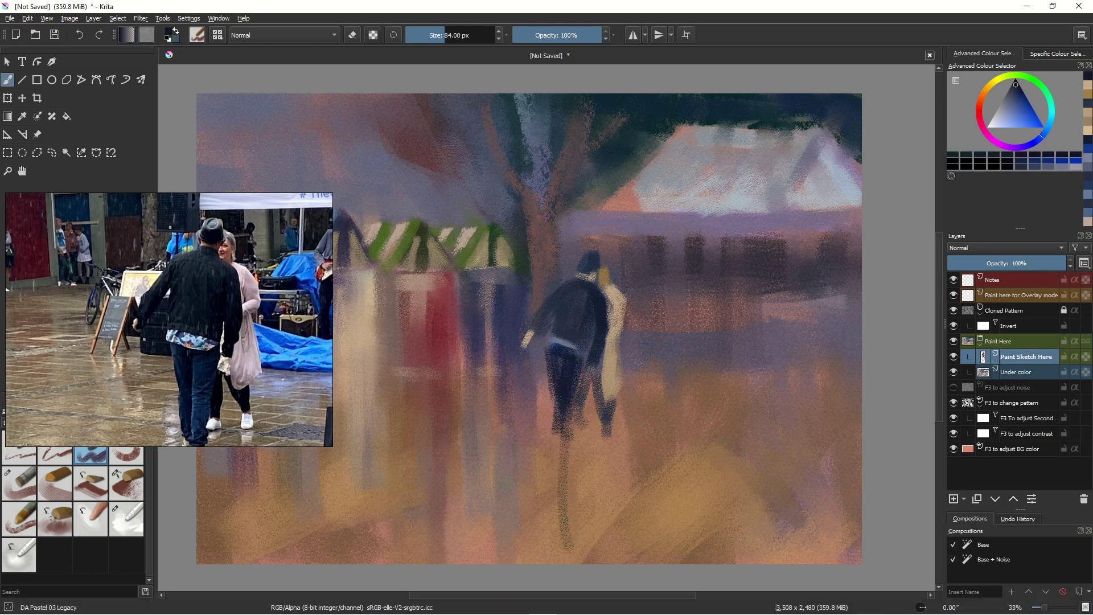
{"action": "key", "text": "bracketright"}
{"action": "key", "text": "bracketright"}
{"action": "key", "text": "bracketright"}
{"action": "key", "text": "bracketright"}
{"action": "key", "text": "bracketright"}
{"action": "key", "text": "bracketright"}
{"action": "key", "text": "bracketright"}
{"action": "key", "text": "bracketright"}
{"action": "left_click_drag", "start_coordinate": [563, 428], "coordinate": [569, 504]}
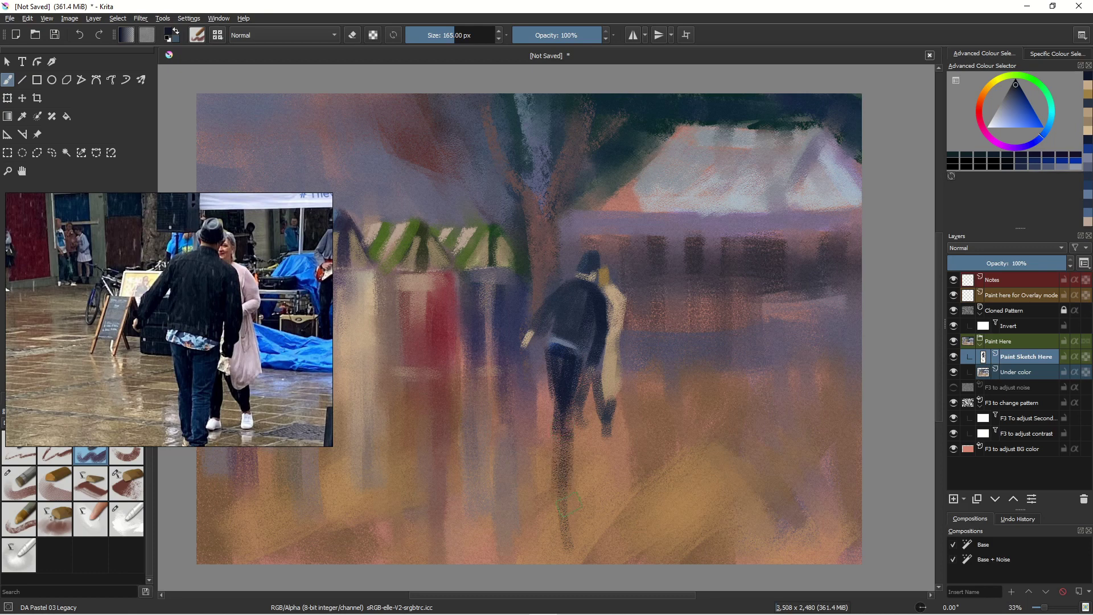
{"action": "left_click_drag", "start_coordinate": [608, 440], "coordinate": [610, 464]}
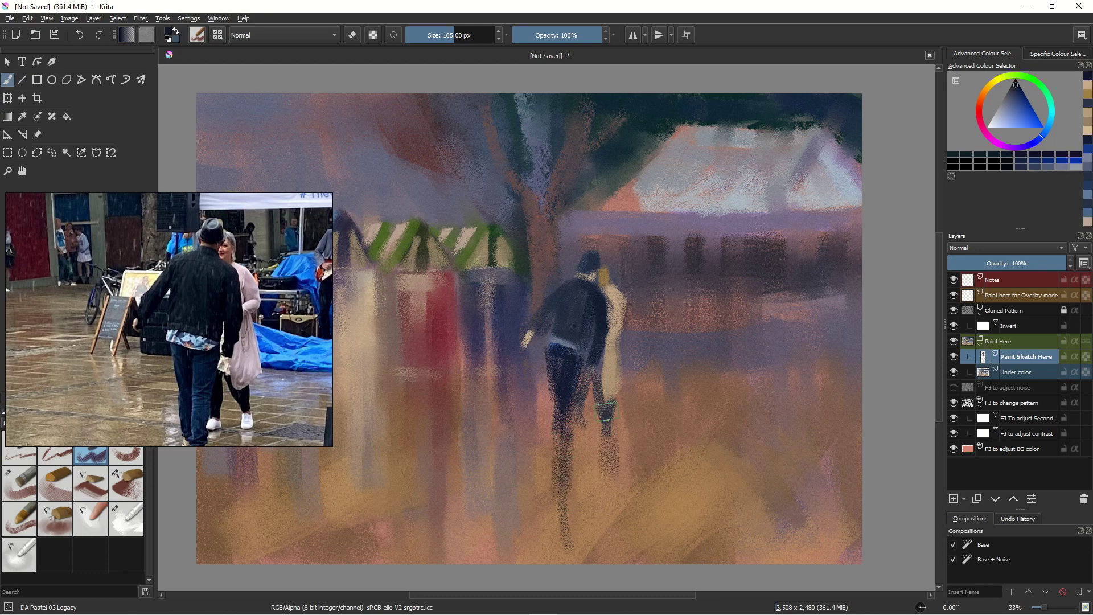
Add a beige coat reflection below the woman's feet, and streak her legs and reflection with dark violet-grey at 118 px
{"action": "left_click", "coordinate": [610, 399], "text": "ctrl"}
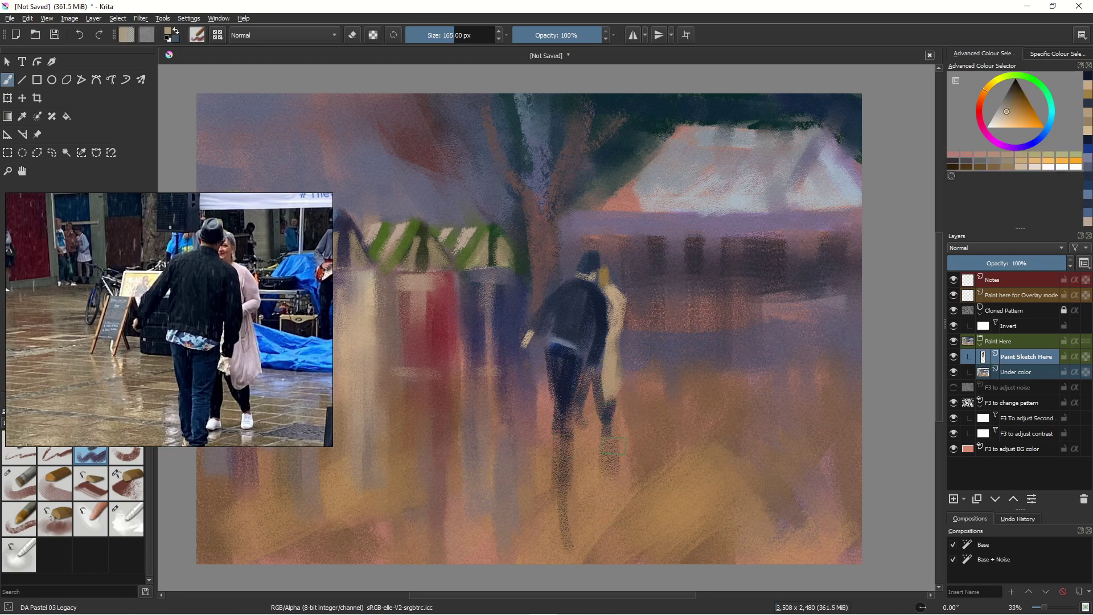
{"action": "left_click_drag", "start_coordinate": [610, 428], "coordinate": [609, 498]}
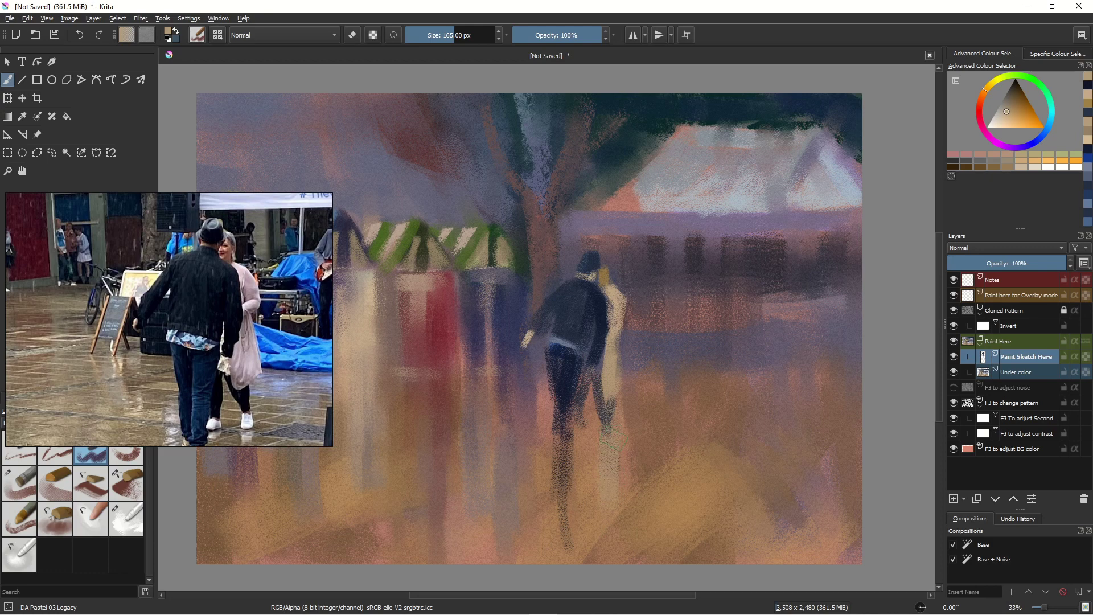
{"action": "left_click", "coordinate": [599, 440], "text": "ctrl"}
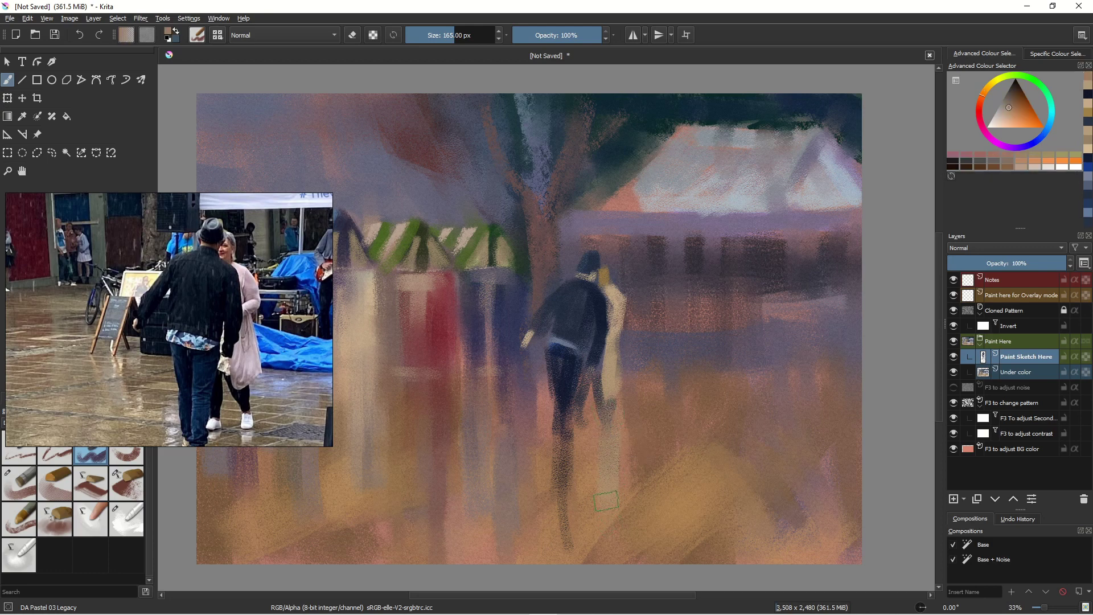
{"action": "left_click", "coordinate": [597, 420], "text": "ctrl"}
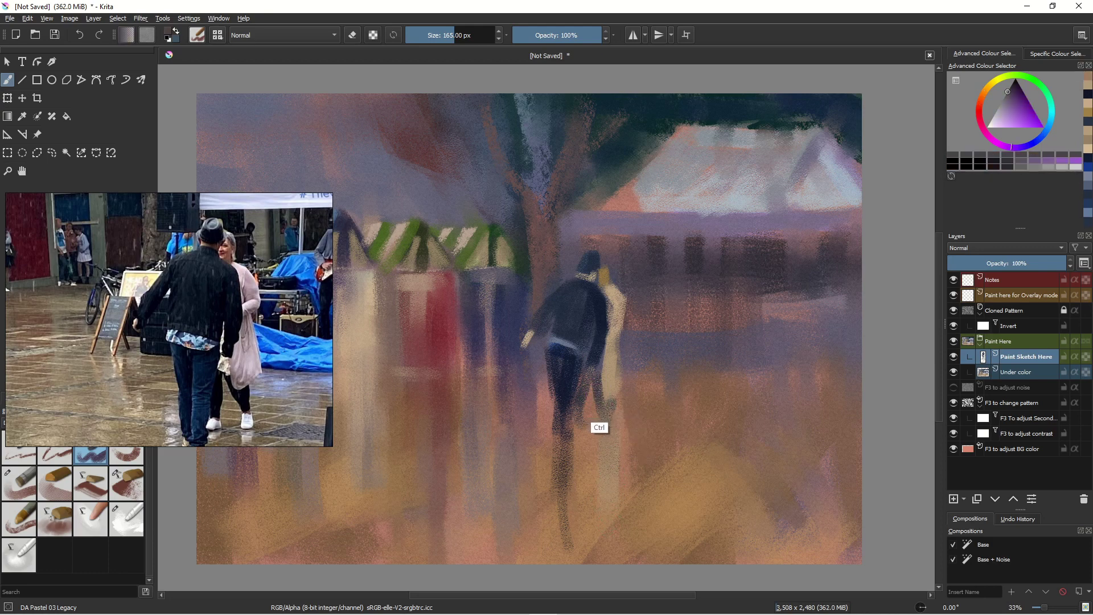
{"action": "key", "text": "bracketleft"}
{"action": "mouse_move", "coordinate": [601, 395]}
{"action": "left_mouse_down"}
{"action": "mouse_move", "coordinate": [612, 416]}
{"action": "mouse_move", "coordinate": [611, 530]}
{"action": "left_mouse_up"}
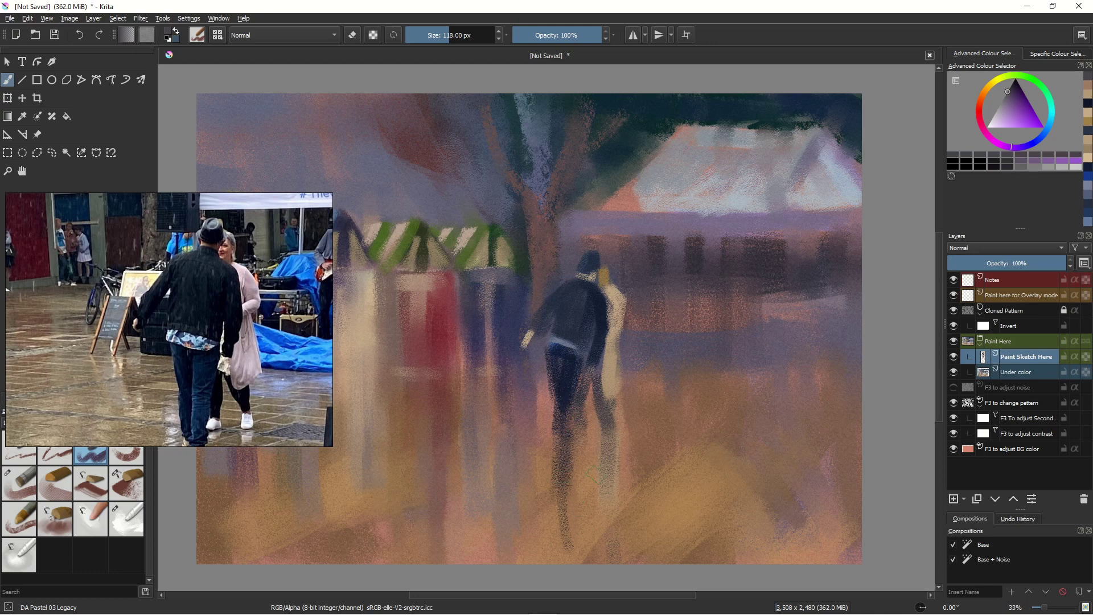
Enrich the man's jeans and reflection with saturated dark blue, adding some to the woman's lower leg and reflection
{"action": "left_click", "coordinate": [1040, 135]}
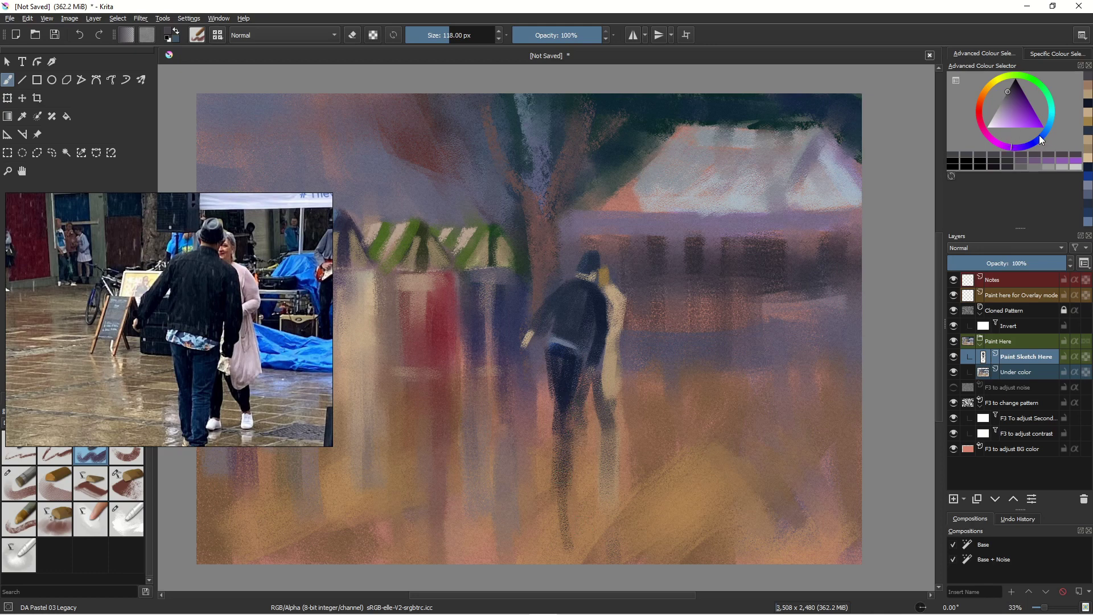
{"action": "left_click", "coordinate": [1018, 100]}
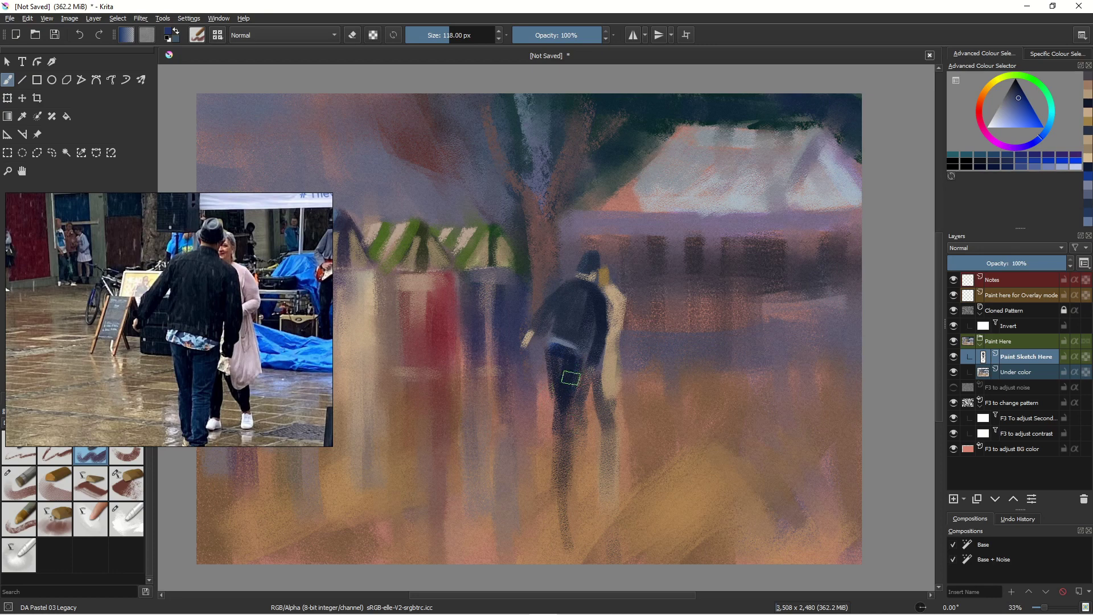
{"action": "left_click_drag", "start_coordinate": [574, 360], "coordinate": [566, 416]}
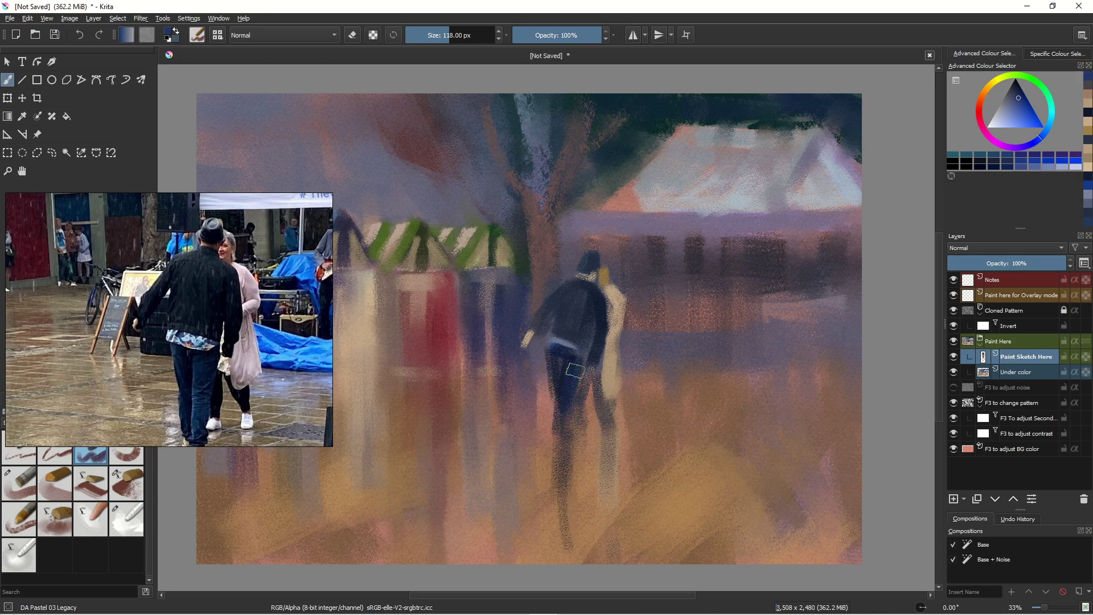
{"action": "left_click_drag", "start_coordinate": [576, 368], "coordinate": [566, 552]}
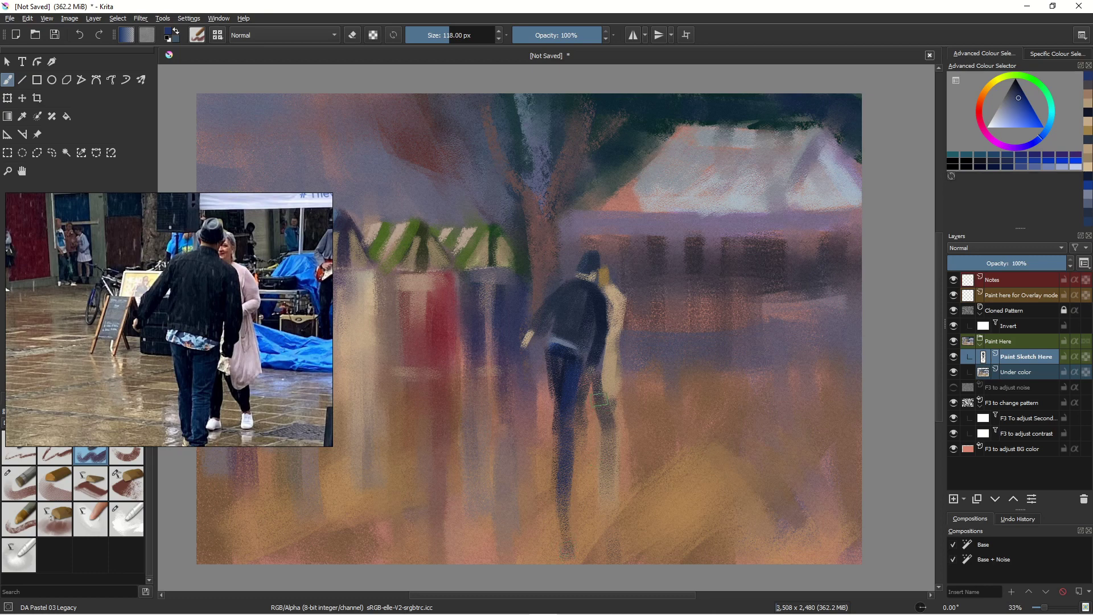
{"action": "left_click_drag", "start_coordinate": [603, 405], "coordinate": [609, 503]}
Reduce the brush to 68 px and paint the woman's shoe in pale blue and near-white
{"action": "left_click", "coordinate": [1000, 118]}
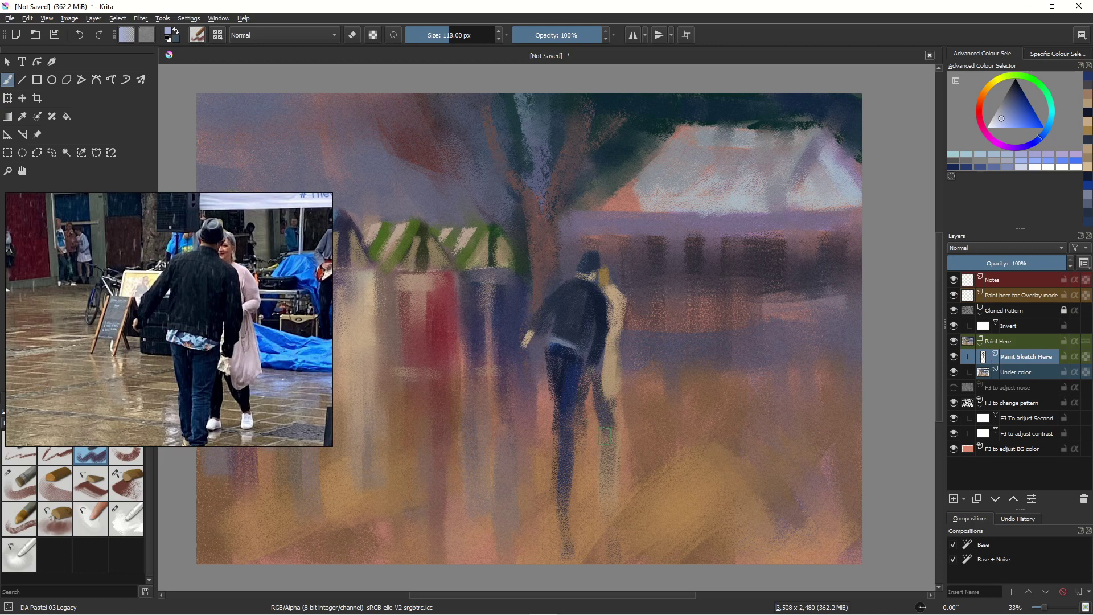
{"action": "key", "text": "bracketleft"}
{"action": "key", "text": "bracketleft"}
{"action": "key", "text": "bracketleft"}
{"action": "key", "text": "bracketleft"}
{"action": "key", "text": "bracketleft"}
{"action": "key", "text": "bracketleft"}
{"action": "key", "text": "bracketleft"}
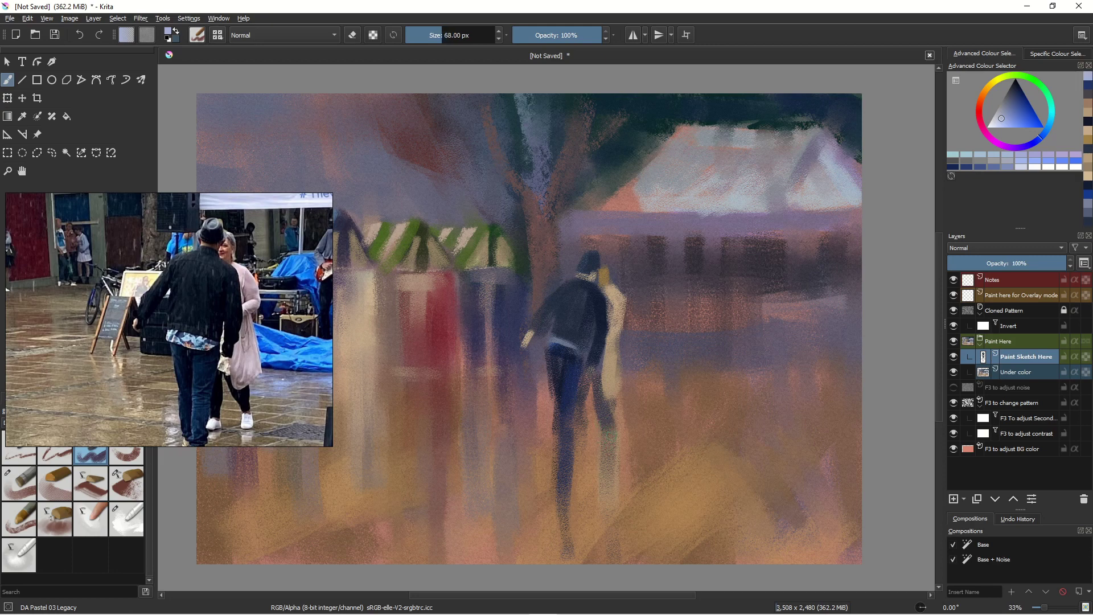
{"action": "left_click_drag", "start_coordinate": [611, 431], "coordinate": [609, 437]}
{"action": "left_click_drag", "start_coordinate": [611, 434], "coordinate": [612, 436]}
{"action": "left_click", "coordinate": [992, 122]}
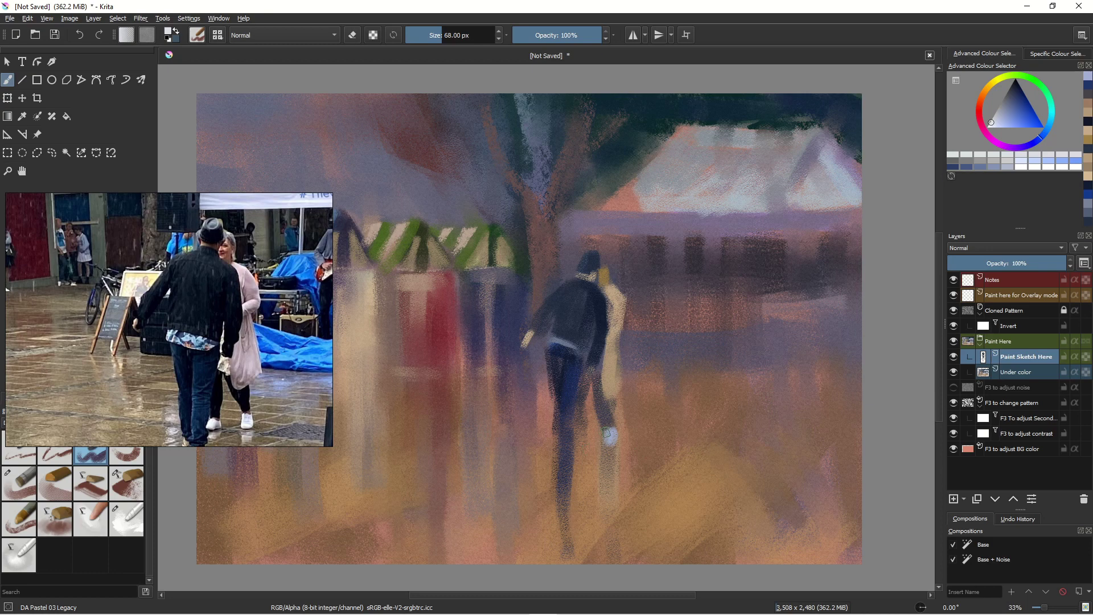
{"action": "left_click_drag", "start_coordinate": [607, 433], "coordinate": [608, 449]}
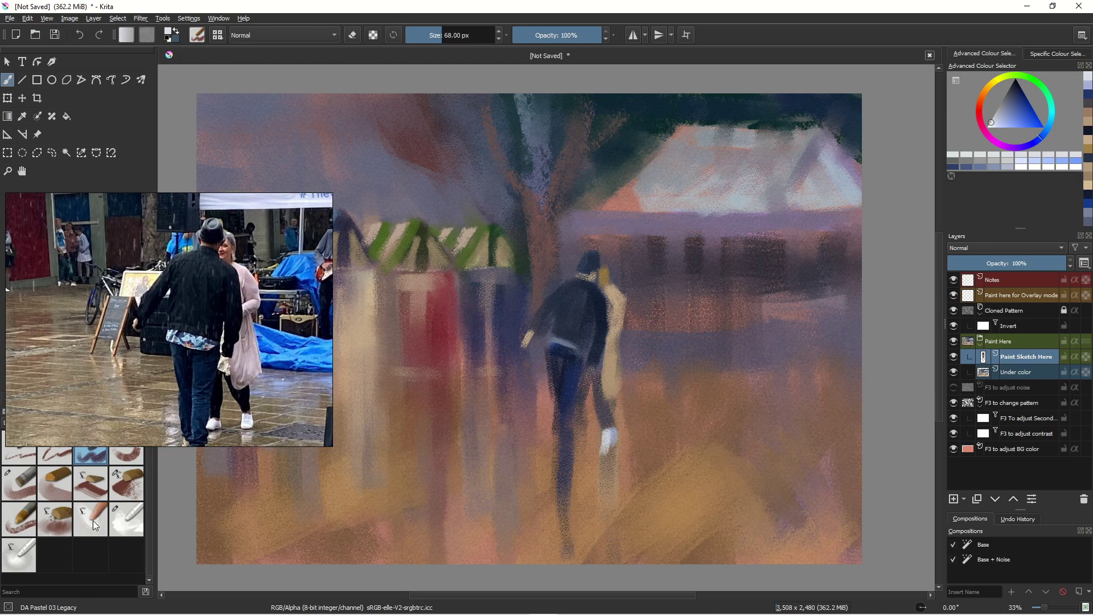
Smear the white shoe down into its pavement reflection with the DA Pastel 12 Blender smear brush
{"action": "left_click", "coordinate": [126, 519]}
{"action": "left_click_drag", "start_coordinate": [608, 433], "coordinate": [600, 465]}
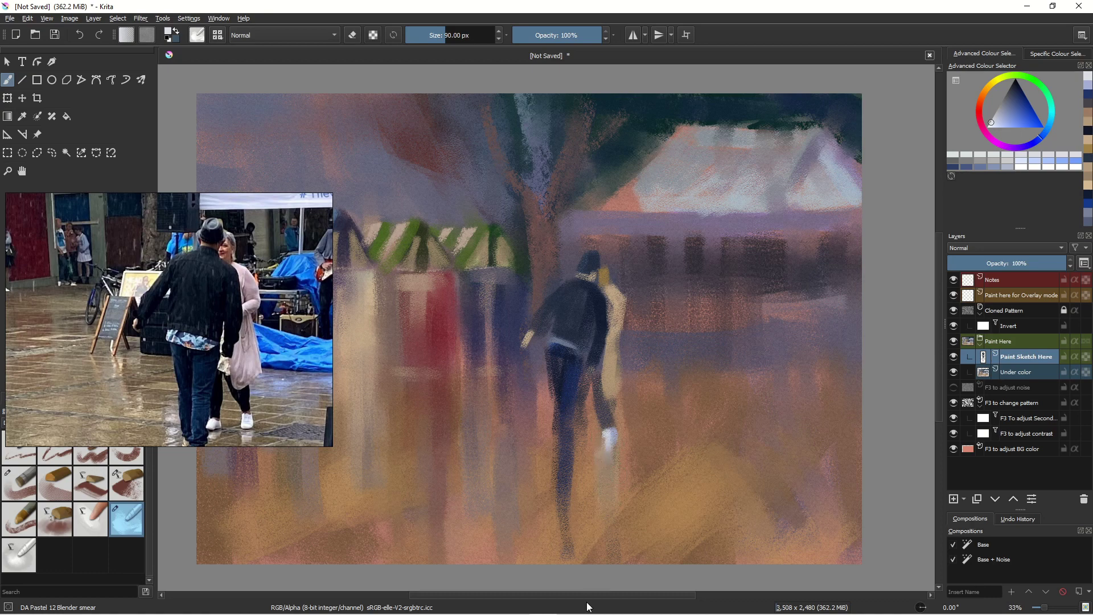
{"action": "left_click_drag", "start_coordinate": [602, 443], "coordinate": [606, 467]}
{"action": "mouse_move", "coordinate": [596, 613]}
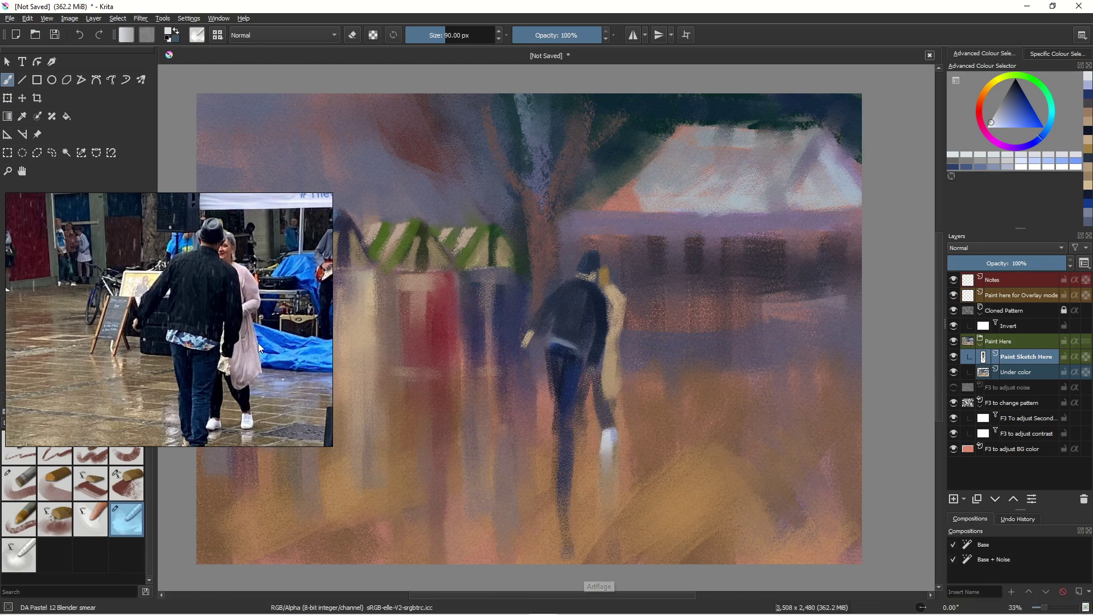
Pick a light beige and the DA Pastel 03 Legacy brush, and reposition the reference photo to show the man's shoes
{"action": "left_click", "coordinate": [985, 93]}
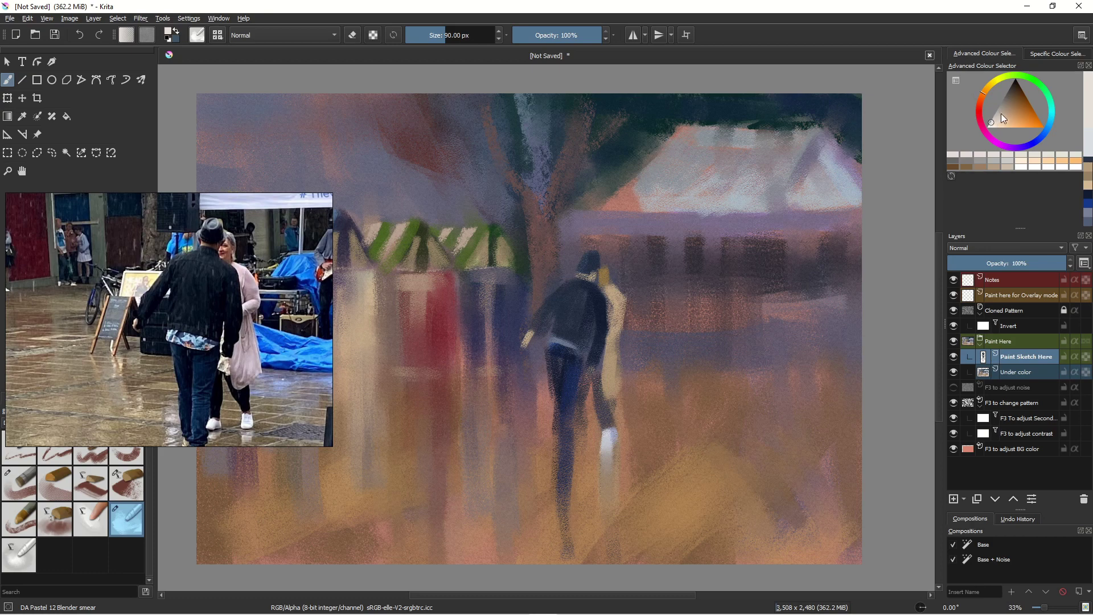
{"action": "left_click", "coordinate": [1002, 111]}
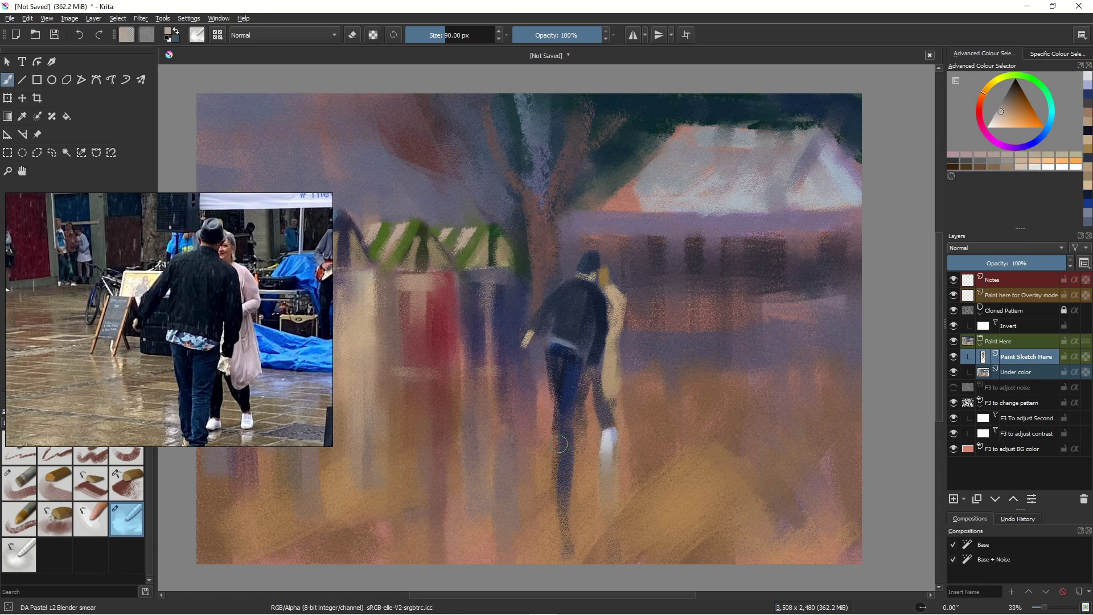
{"action": "mouse_move", "coordinate": [563, 447]}
{"action": "left_mouse_down"}
{"action": "mouse_move", "coordinate": [577, 525]}
{"action": "mouse_move", "coordinate": [568, 455]}
{"action": "left_mouse_up"}
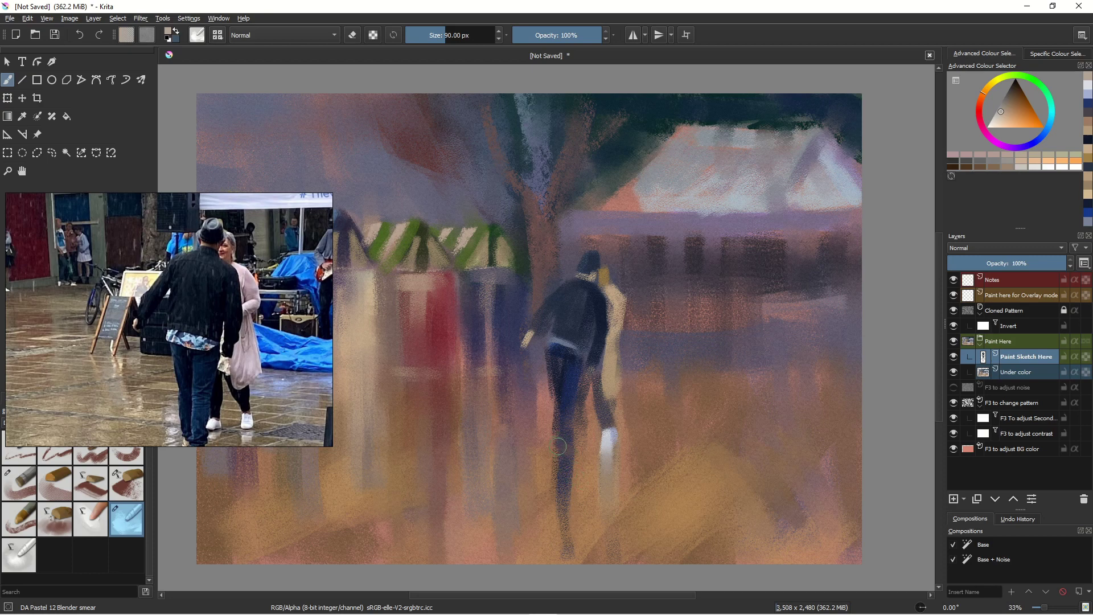
{"action": "left_click", "coordinate": [1002, 118]}
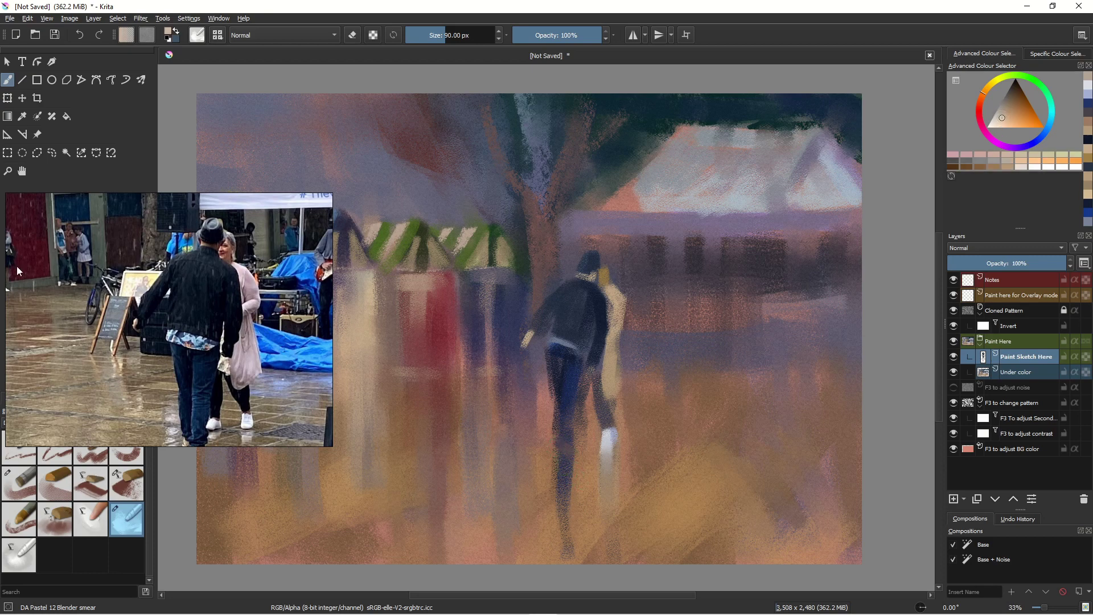
{"action": "left_click", "coordinate": [102, 267]}
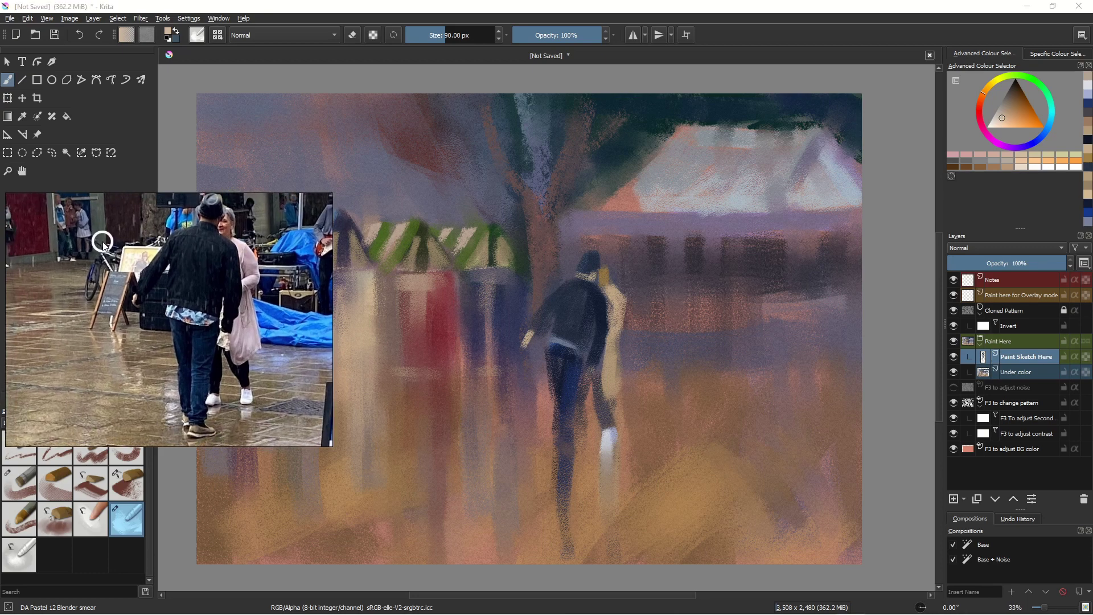
{"action": "right_click", "coordinate": [107, 244]}
{"action": "left_click", "coordinate": [106, 242]}
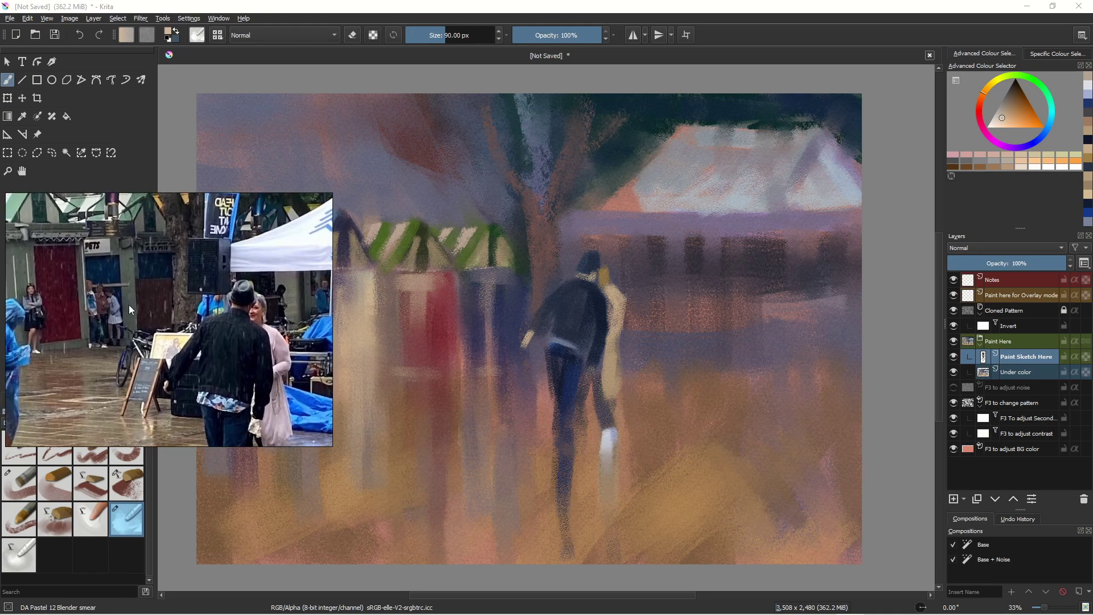
{"action": "left_click_drag", "start_coordinate": [125, 275], "coordinate": [133, 185]}
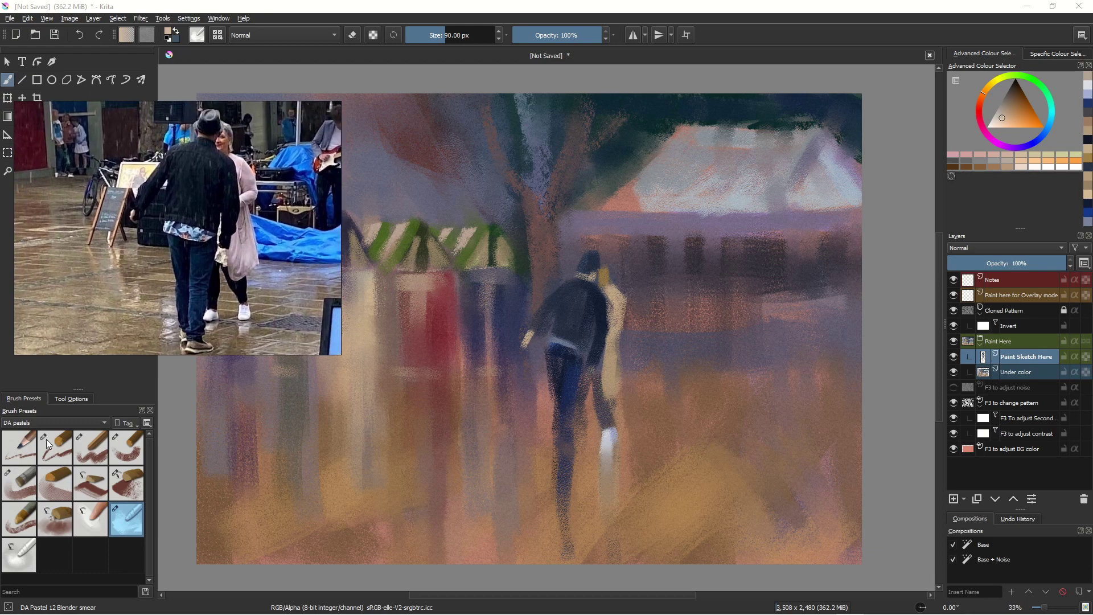
{"action": "left_click", "coordinate": [84, 464]}
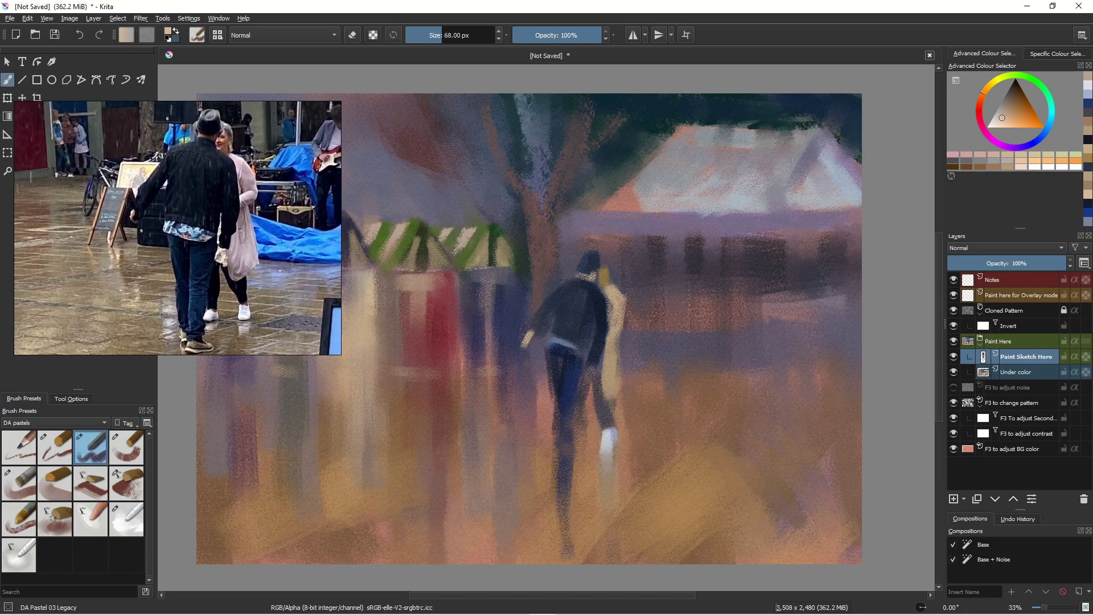
Try a light beige dab and a warm brown stroke on the man's foot
{"action": "left_click_drag", "start_coordinate": [565, 447], "coordinate": [567, 454]}
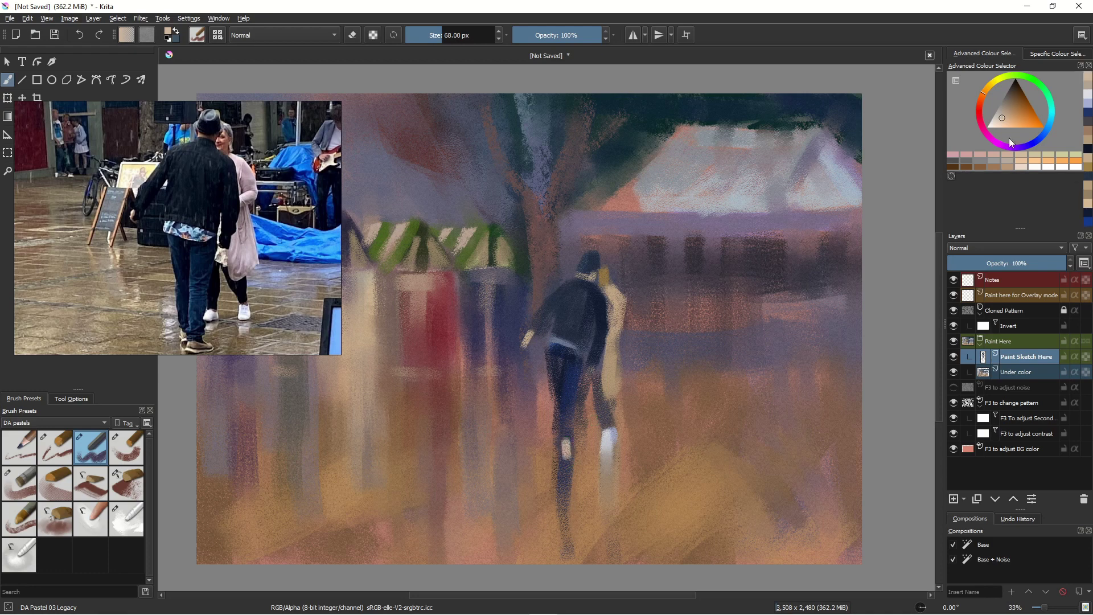
{"action": "left_click", "coordinate": [1015, 104]}
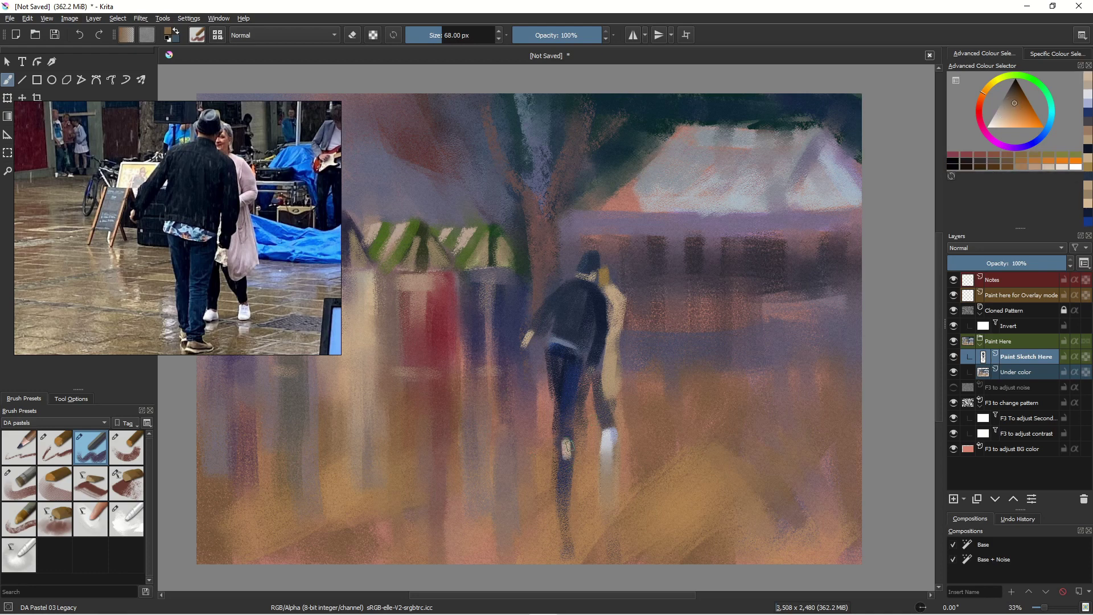
{"action": "left_click_drag", "start_coordinate": [570, 446], "coordinate": [576, 462]}
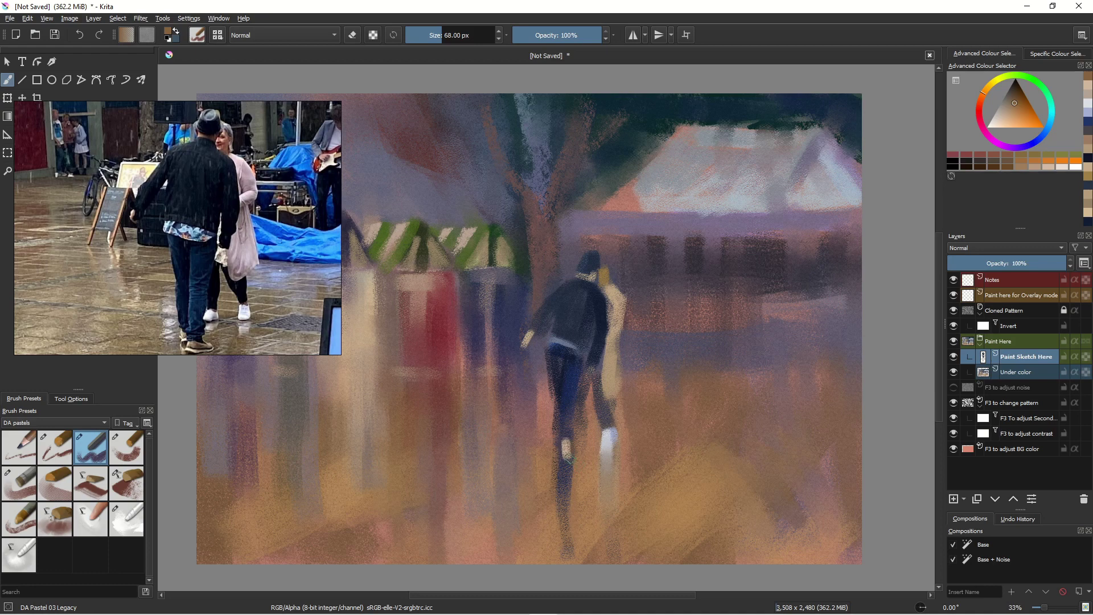
{"action": "key", "text": "ctrl+z"}
{"action": "key", "text": "ctrl+z"}
{"action": "key", "text": "ctrl+z"}
Paint the man's shoes in warm brown and add a light beige mark along the front shoe
{"action": "left_click_drag", "start_coordinate": [556, 445], "coordinate": [573, 450]}
{"action": "left_click", "coordinate": [1001, 119]}
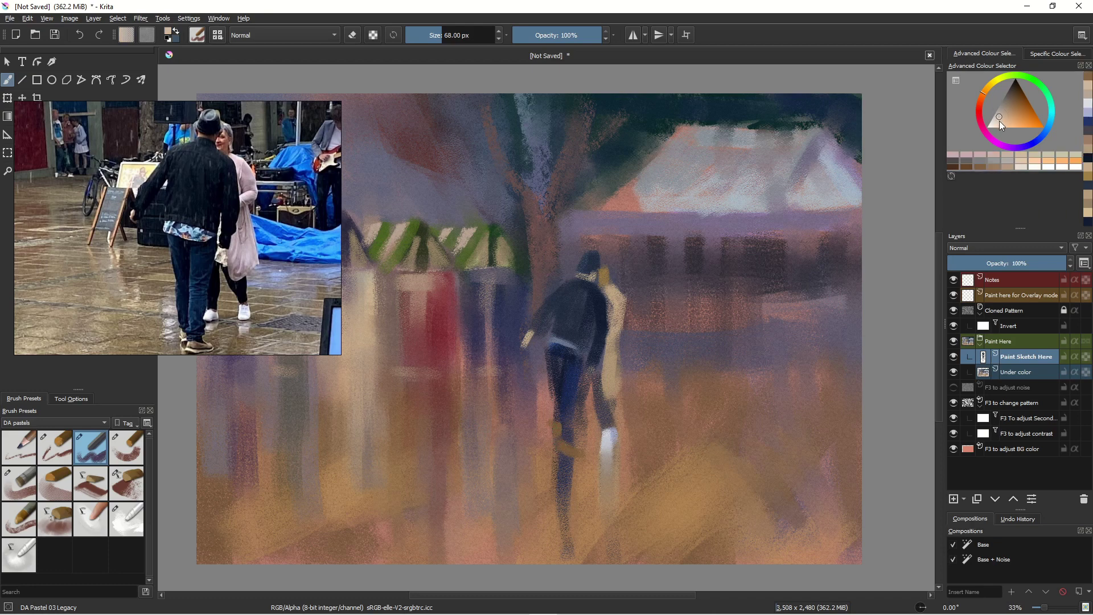
{"action": "left_click_drag", "start_coordinate": [559, 451], "coordinate": [573, 455]}
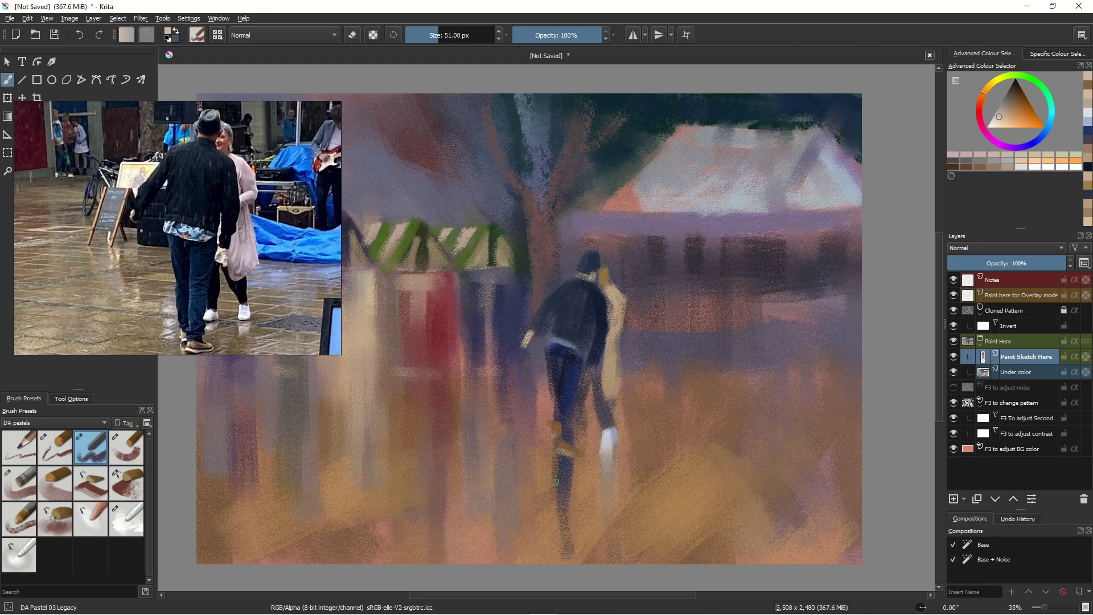
Enlarge the brush to 118 px and streak a pale beige reflection below the man's shoes
{"action": "key", "text": "bracketright"}
{"action": "key", "text": "bracketright"}
{"action": "key", "text": "bracketright"}
{"action": "key", "text": "bracketright"}
{"action": "key", "text": "bracketright"}
{"action": "key", "text": "bracketright"}
{"action": "key", "text": "bracketright"}
{"action": "key", "text": "bracketright"}
{"action": "key", "text": "bracketright"}
{"action": "key", "text": "bracketright"}
{"action": "key", "text": "bracketright"}
{"action": "key", "text": "bracketright"}
{"action": "left_click_drag", "start_coordinate": [564, 455], "coordinate": [564, 472]}
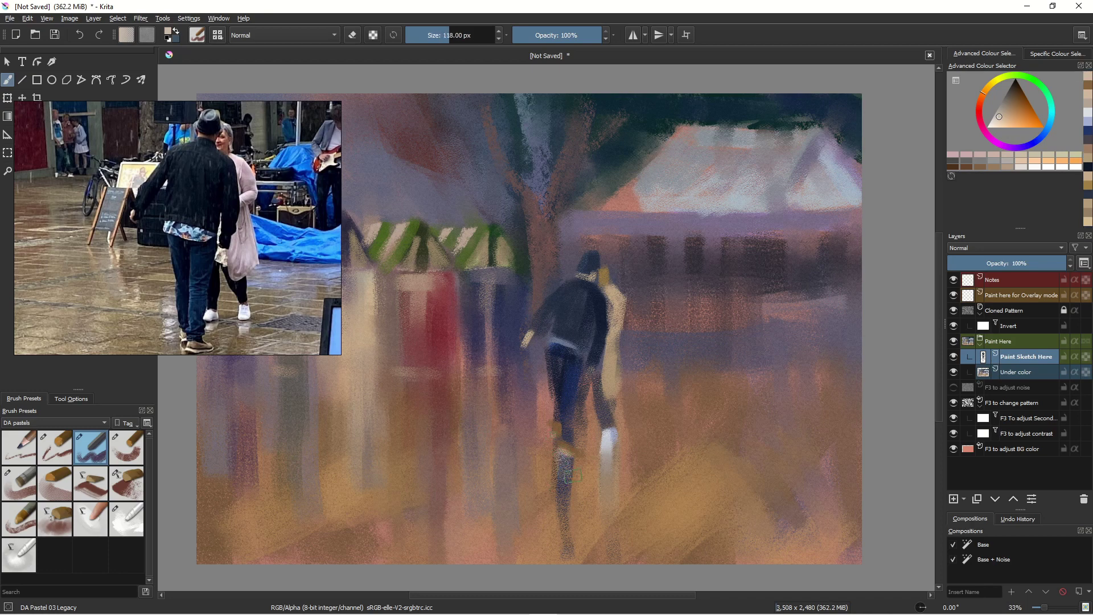
Soften the man's shoe reflection and the woman's lower legs with the DA Pastel 12 Blender smear brush
{"action": "key", "text": "bracketleft"}
{"action": "key", "text": "bracketleft"}
{"action": "key", "text": "bracketleft"}
{"action": "key", "text": "bracketleft"}
{"action": "key", "text": "bracketleft"}
{"action": "key", "text": "bracketleft"}
{"action": "key", "text": "bracketleft"}
{"action": "key", "text": "bracketleft"}
{"action": "key", "text": "bracketleft"}
{"action": "key", "text": "bracketleft"}
{"action": "key", "text": "bracketleft"}
{"action": "key", "text": "bracketleft"}
{"action": "left_click", "coordinate": [125, 521]}
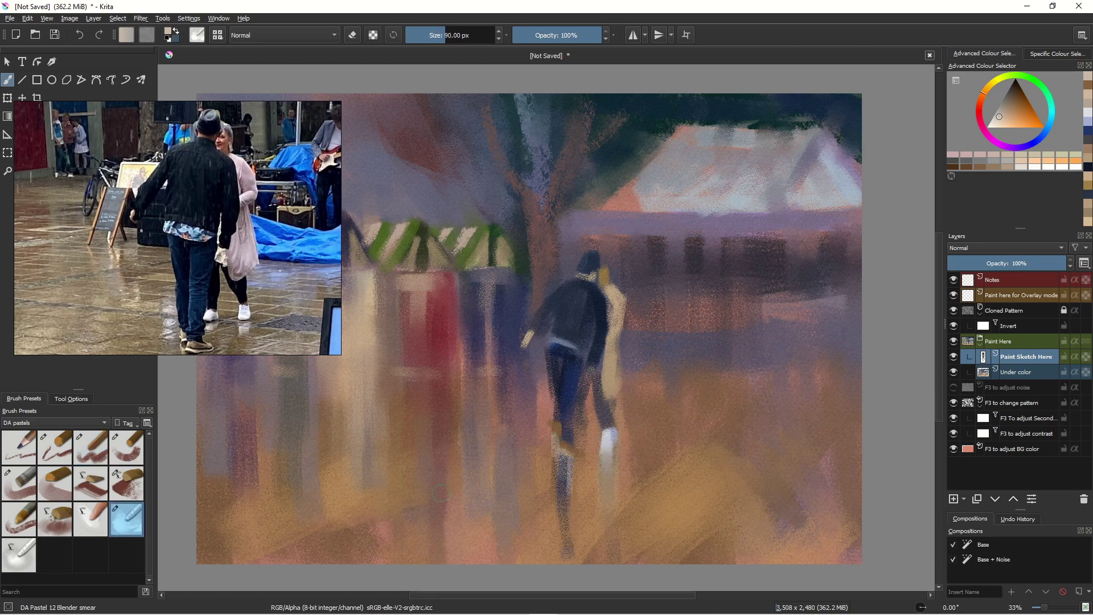
{"action": "left_click_drag", "start_coordinate": [562, 456], "coordinate": [564, 467]}
{"action": "left_click_drag", "start_coordinate": [621, 441], "coordinate": [608, 388]}
Darken and define the man's jacket along the shoulders and sleeve in very dark blue with DA Pastel 04 Basic at 14 px
{"action": "left_click", "coordinate": [1009, 92]}
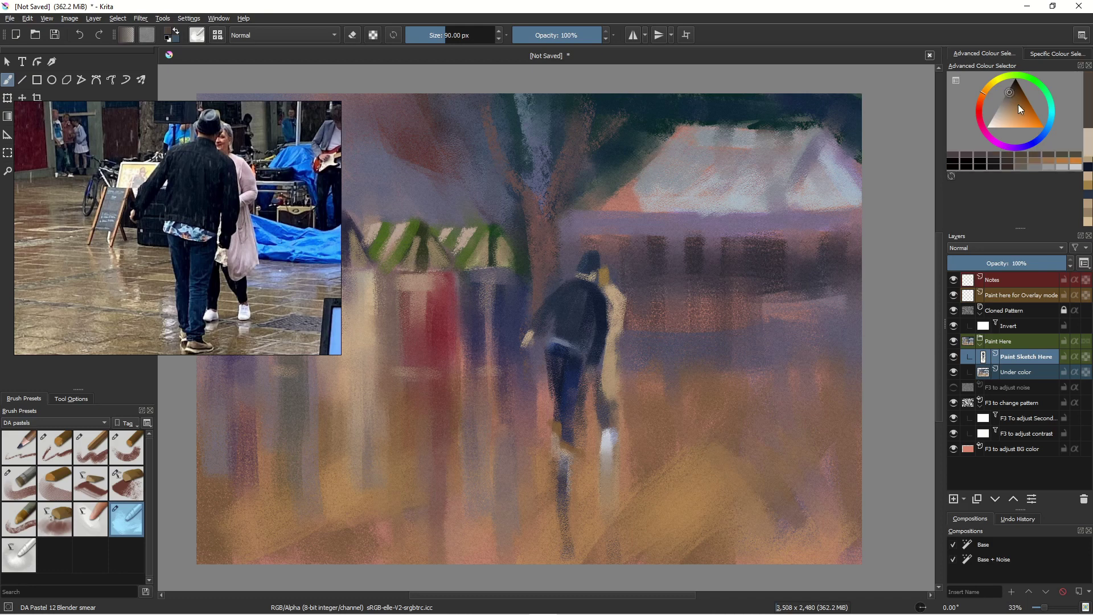
{"action": "left_click", "coordinate": [578, 288]}
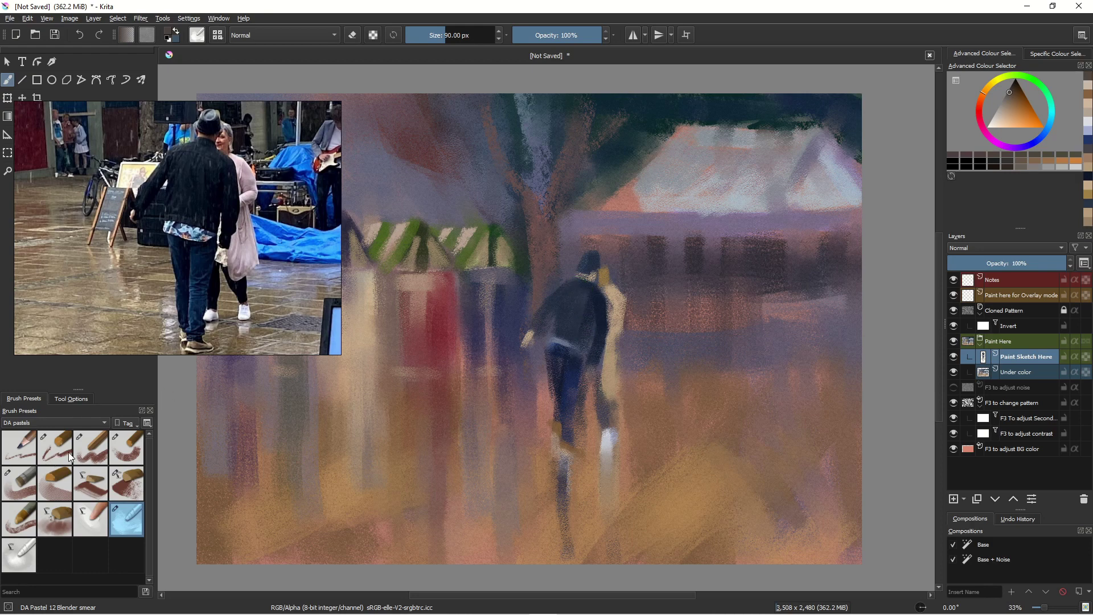
{"action": "left_click", "coordinate": [127, 447]}
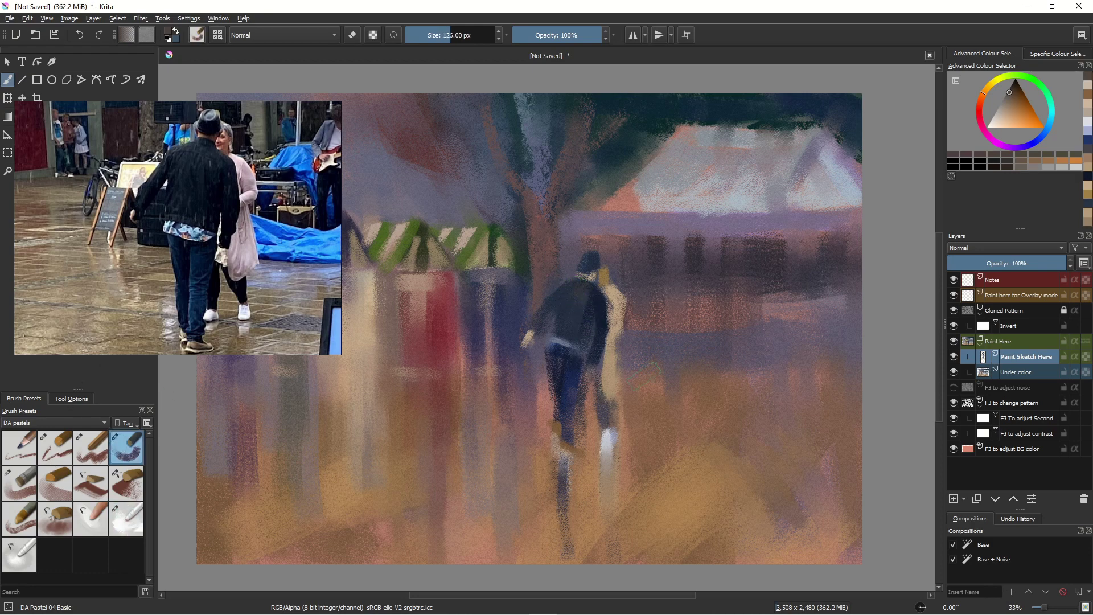
{"action": "key", "text": "bracketleft"}
{"action": "key", "text": "bracketleft"}
{"action": "key", "text": "bracketleft"}
{"action": "key", "text": "bracketleft"}
{"action": "key", "text": "bracketleft"}
{"action": "key", "text": "bracketleft"}
{"action": "key", "text": "bracketleft"}
{"action": "key", "text": "bracketleft"}
{"action": "key", "text": "bracketleft"}
{"action": "key", "text": "bracketleft"}
{"action": "key", "text": "bracketleft"}
{"action": "key", "text": "bracketleft"}
{"action": "key", "text": "bracketleft"}
{"action": "key", "text": "bracketleft"}
{"action": "key", "text": "bracketleft"}
{"action": "key", "text": "bracketleft"}
{"action": "key", "text": "bracketleft"}
{"action": "key", "text": "bracketleft"}
{"action": "key", "text": "bracketleft"}
{"action": "scroll", "coordinate": [540, 322], "scroll_direction": "up", "scroll_amount": 1}
{"action": "scroll", "coordinate": [540, 322], "scroll_direction": "up", "scroll_amount": 4}
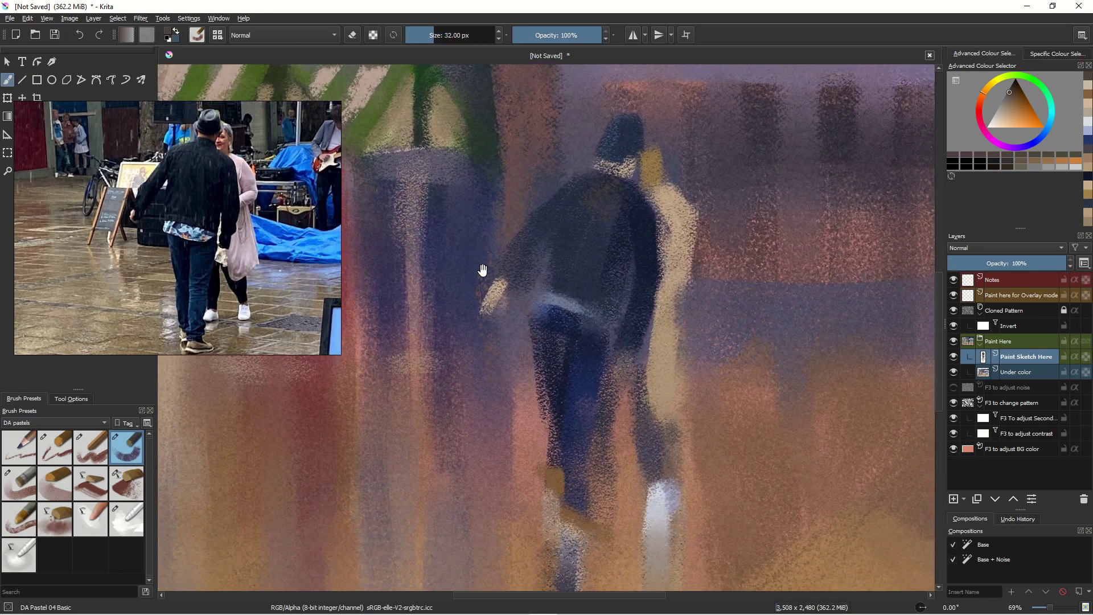
{"action": "scroll", "coordinate": [494, 288], "scroll_direction": "up", "scroll_amount": 1}
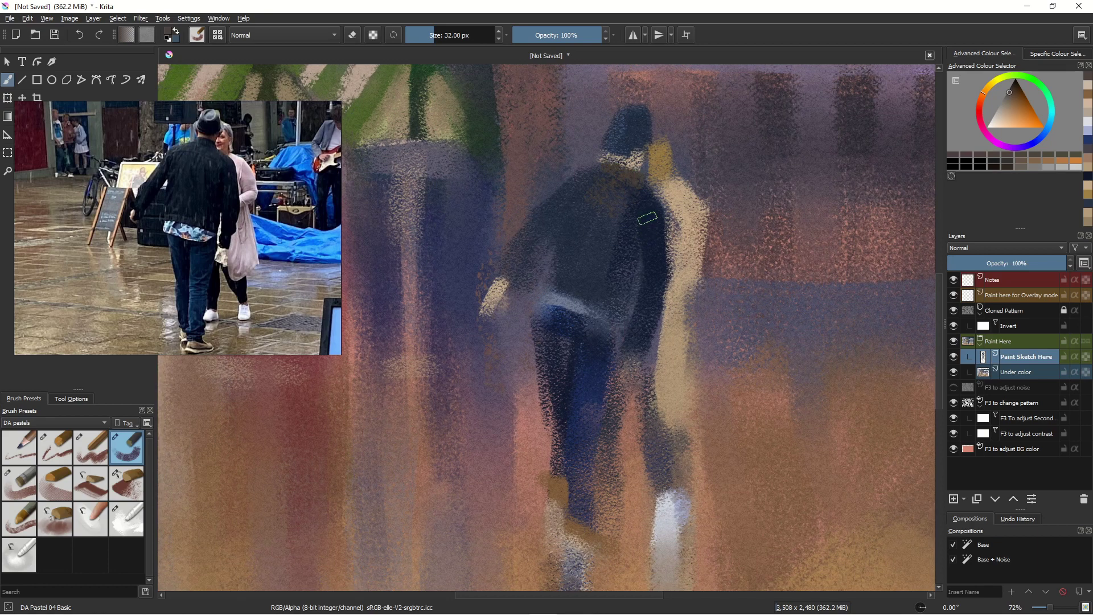
{"action": "key", "text": "bracketleft"}
{"action": "key", "text": "bracketleft"}
{"action": "key", "text": "bracketleft"}
{"action": "left_click", "coordinate": [1041, 135]}
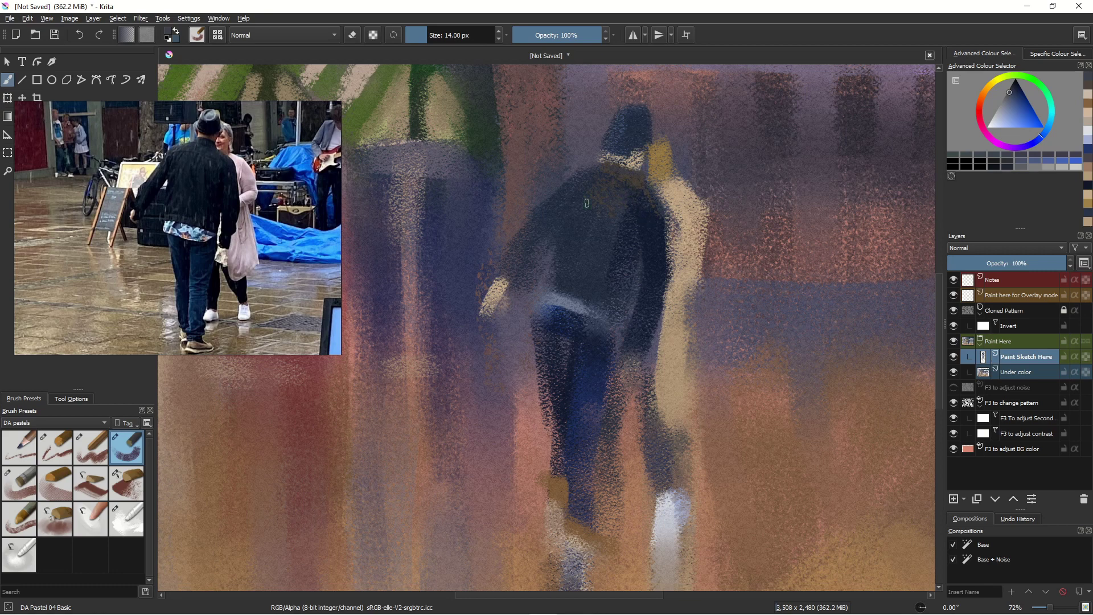
{"action": "left_click_drag", "start_coordinate": [598, 165], "coordinate": [570, 167]}
{"action": "mouse_move", "coordinate": [660, 206]}
{"action": "left_mouse_down"}
{"action": "mouse_move", "coordinate": [668, 242]}
{"action": "mouse_move", "coordinate": [640, 219]}
{"action": "left_mouse_up"}
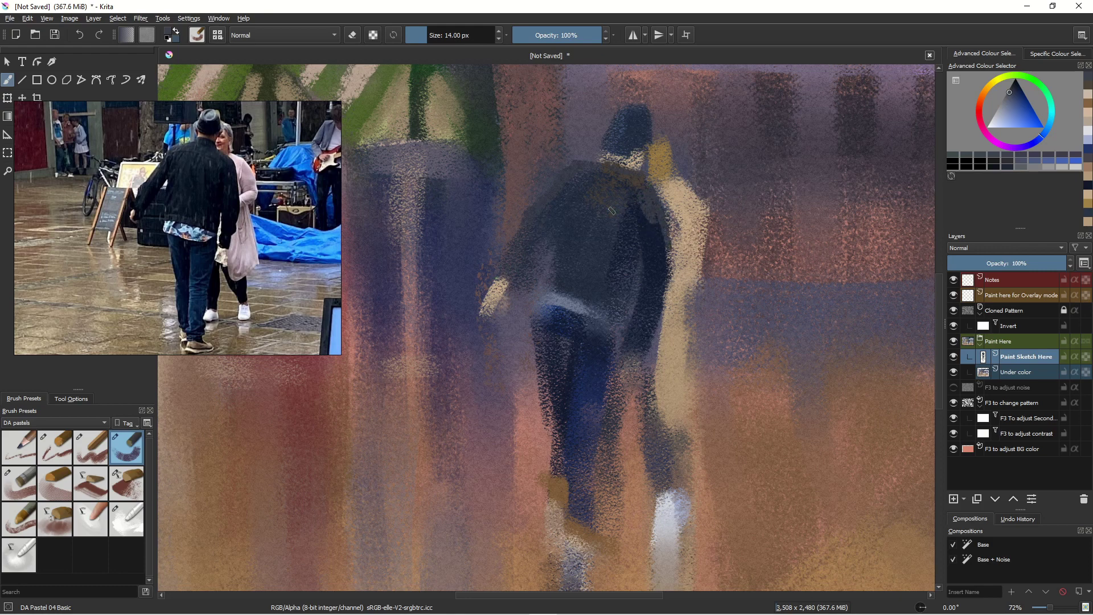
Paint blue-grey highlights on the jacket's back at 47 px and along the outstretched sleeve at 24 px
{"action": "mouse_move", "coordinate": [570, 189]}
{"action": "left_mouse_down", "text": "shift"}
{"action": "mouse_move", "coordinate": [586, 201]}
{"action": "mouse_move", "coordinate": [567, 259]}
{"action": "left_mouse_up", "text": "shift"}
{"action": "left_click", "coordinate": [1007, 102]}
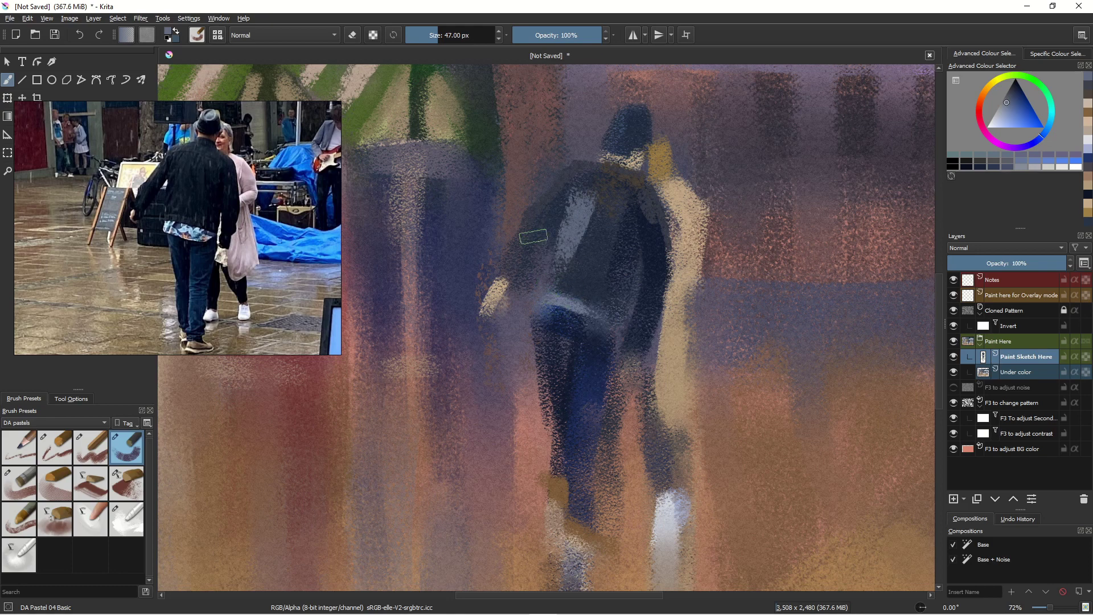
{"action": "key", "text": "bracketleft"}
{"action": "left_click_drag", "start_coordinate": [571, 177], "coordinate": [523, 228]}
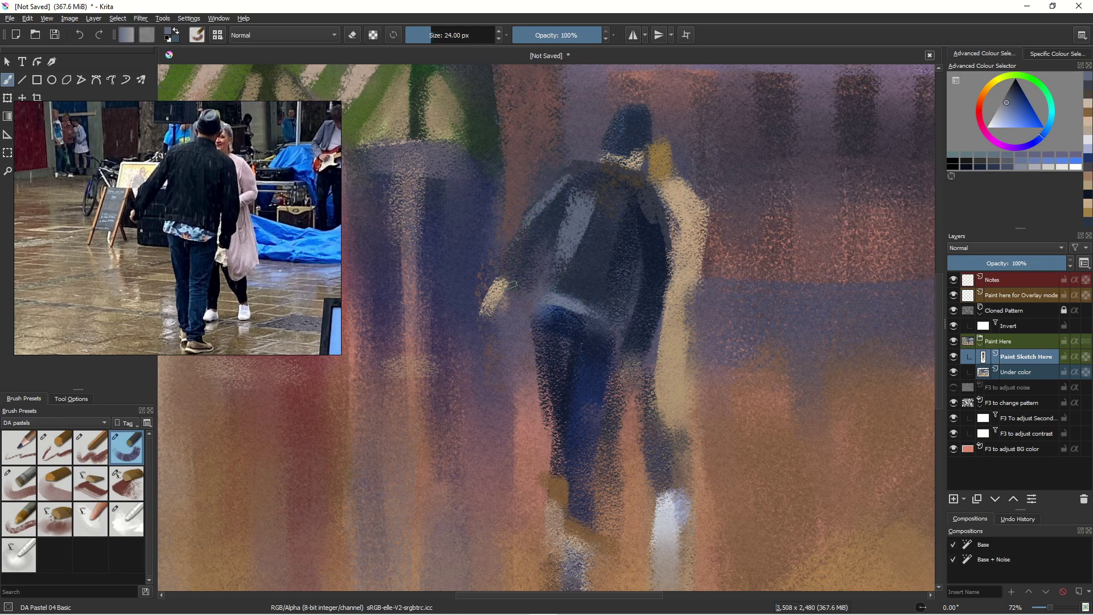
Add a blue-grey highlight across the top of the jacket's shoulder with a 32 px brush
{"action": "key", "text": "bracketright"}
{"action": "key", "text": "bracketright"}
{"action": "key", "text": "bracketright"}
{"action": "key", "text": "bracketright"}
{"action": "mouse_move", "coordinate": [575, 166]}
{"action": "left_mouse_down"}
{"action": "mouse_move", "coordinate": [611, 174]}
{"action": "mouse_move", "coordinate": [577, 170]}
{"action": "mouse_move", "coordinate": [573, 180]}
{"action": "mouse_move", "coordinate": [613, 185]}
{"action": "mouse_move", "coordinate": [594, 166]}
{"action": "left_mouse_up"}
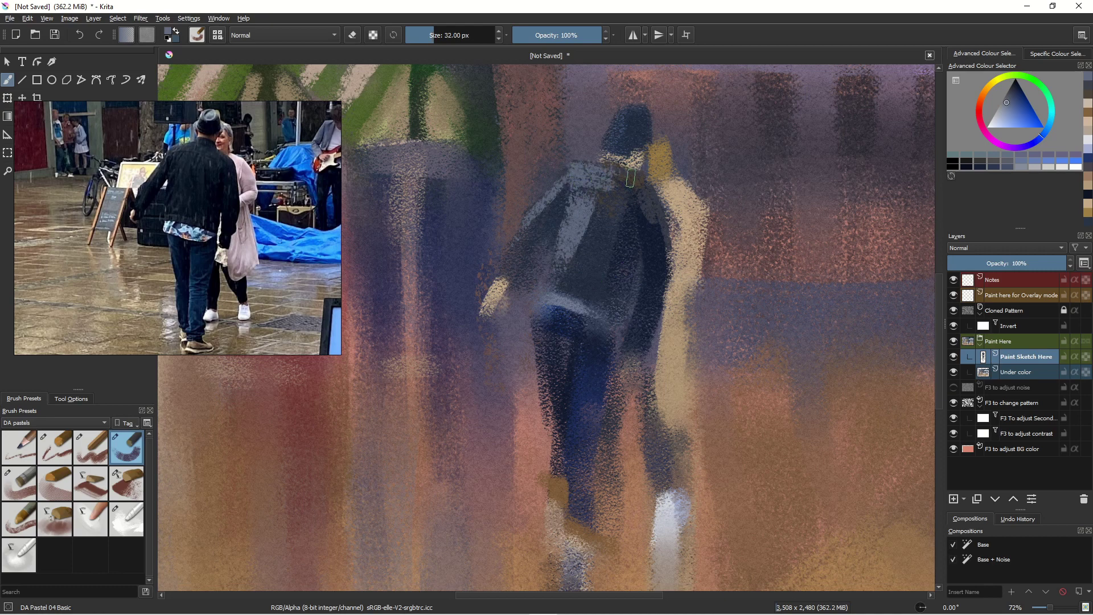
Highlight the top of the man's cap in blue-grey with a 28 px brush and darken the side of his neck
{"action": "key", "text": "bracketleft"}
{"action": "mouse_move", "coordinate": [635, 119]}
{"action": "left_mouse_down"}
{"action": "mouse_move", "coordinate": [638, 108]}
{"action": "mouse_move", "coordinate": [626, 125]}
{"action": "mouse_move", "coordinate": [615, 111]}
{"action": "mouse_move", "coordinate": [624, 102]}
{"action": "mouse_move", "coordinate": [626, 128]}
{"action": "mouse_move", "coordinate": [647, 122]}
{"action": "mouse_move", "coordinate": [621, 136]}
{"action": "left_mouse_up"}
{"action": "key", "text": "bracketleft"}
{"action": "left_click", "coordinate": [654, 168], "text": "ctrl"}
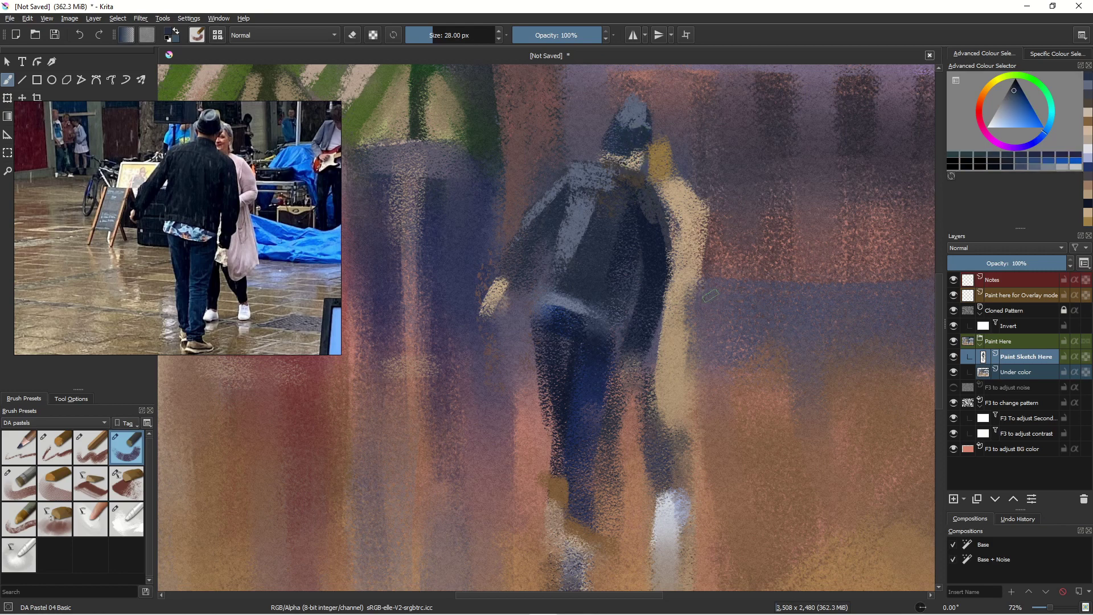
{"action": "left_click_drag", "start_coordinate": [645, 138], "coordinate": [645, 151]}
Touch up the man's neck in tan and define his jacket collar in very dark blue at 28 px
{"action": "left_click", "coordinate": [631, 195], "text": "ctrl"}
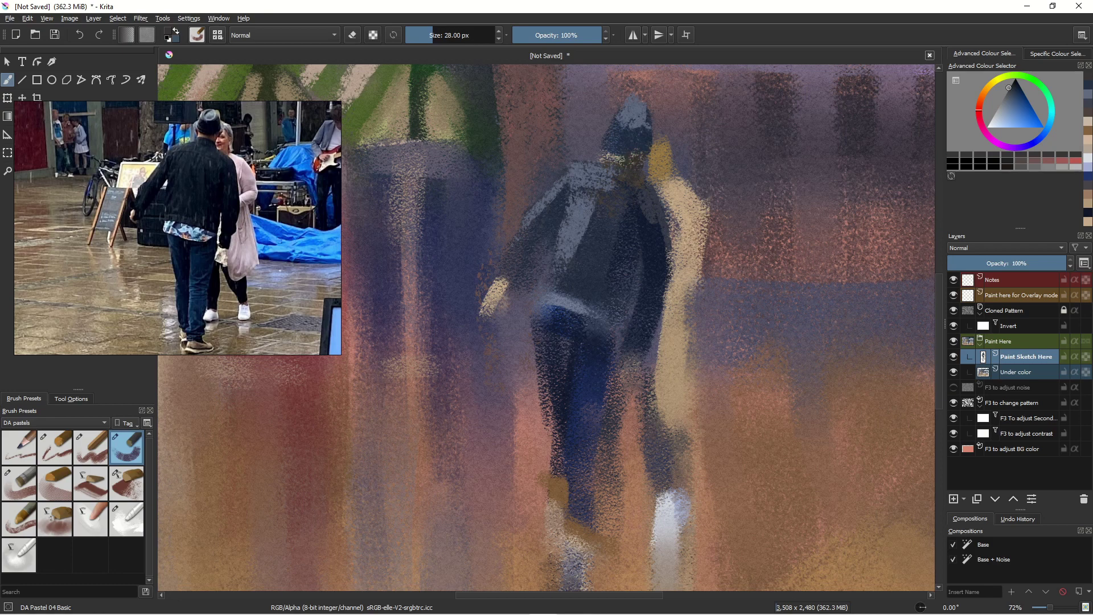
{"action": "left_click", "coordinate": [635, 182], "text": "ctrl"}
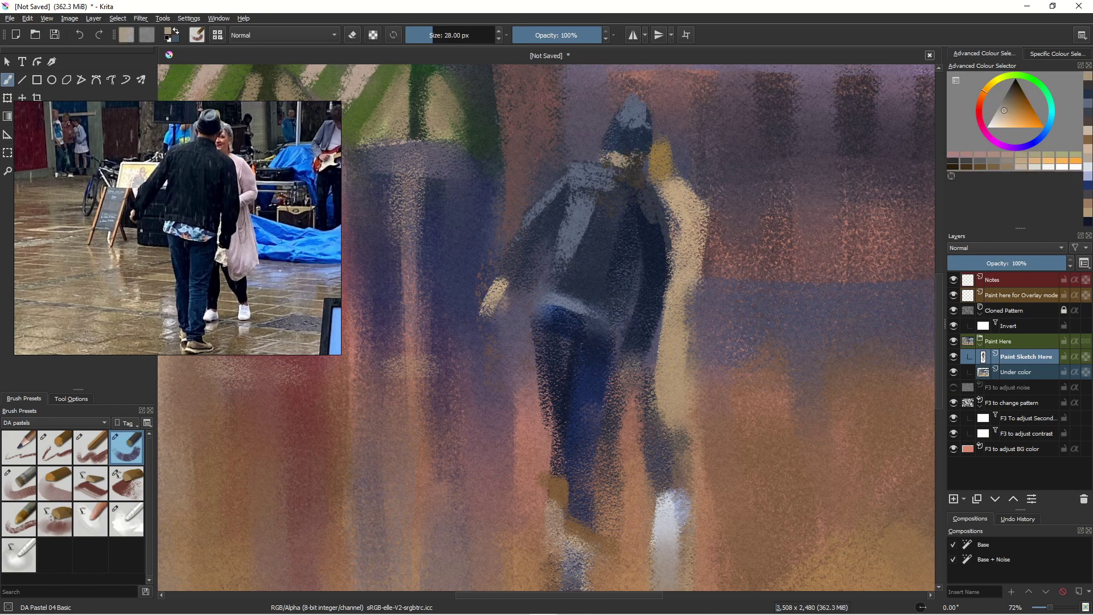
{"action": "left_click", "coordinate": [635, 216], "text": "ctrl"}
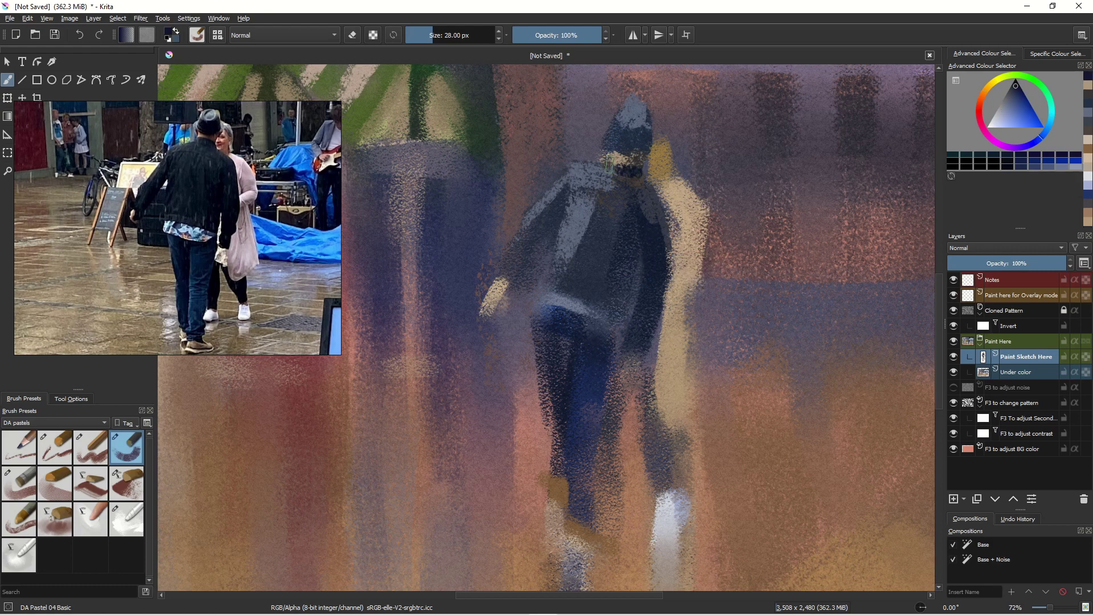
{"action": "left_click_drag", "start_coordinate": [599, 160], "coordinate": [616, 168]}
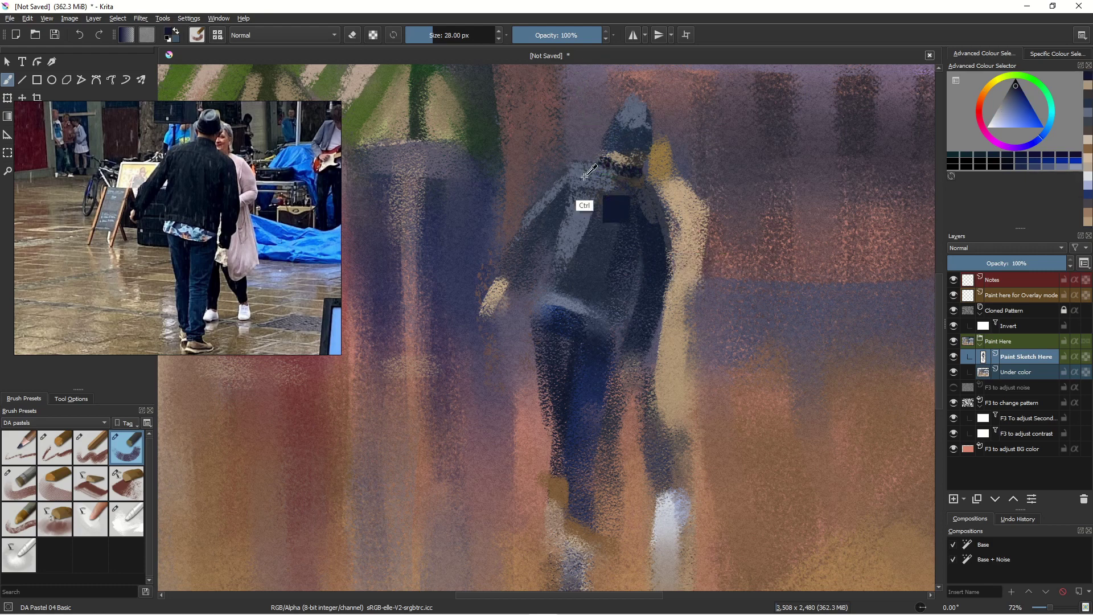
Extend the lower back edge of the man's cap with blue-grey strokes using a 16 px brush
{"action": "left_click", "coordinate": [583, 206], "text": "ctrl"}
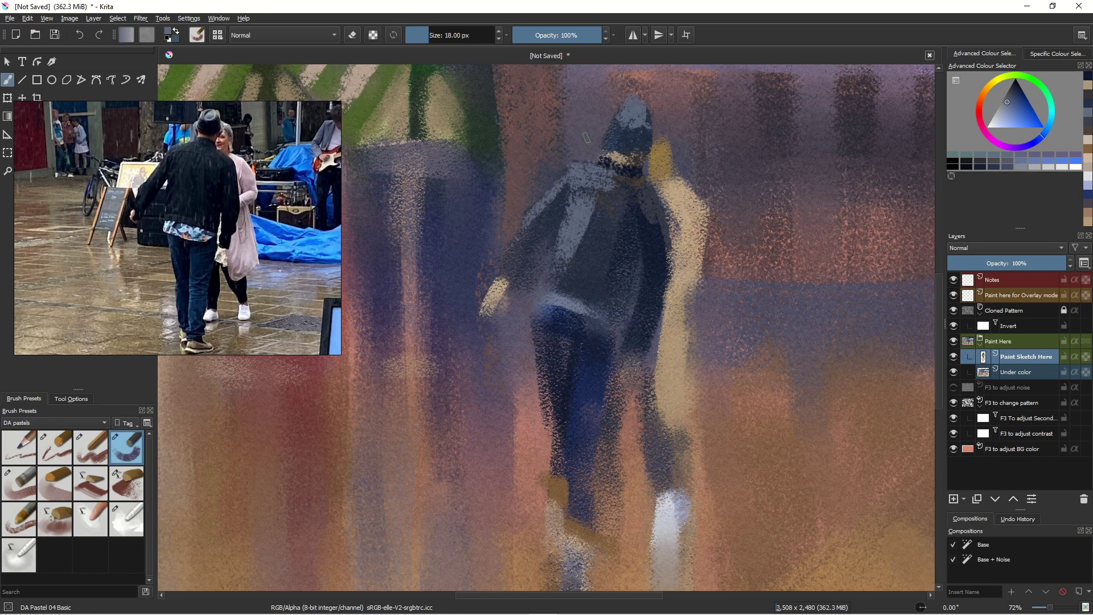
{"action": "key", "text": "bracketleft"}
{"action": "key", "text": "bracketleft"}
{"action": "key", "text": "bracketleft"}
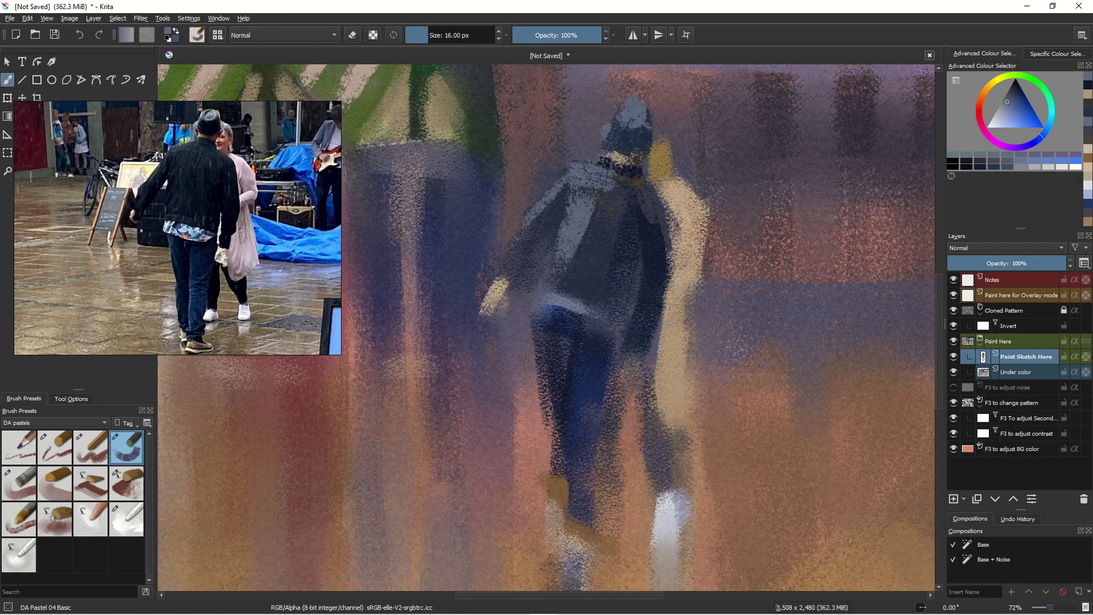
{"action": "left_click_drag", "start_coordinate": [607, 134], "coordinate": [626, 152]}
Define the man's far shoulder and sleeve edge beside the woman in very dark blue at 16 px
{"action": "left_click", "coordinate": [639, 253], "text": "ctrl"}
{"action": "mouse_move", "coordinate": [650, 186]}
{"action": "left_mouse_down"}
{"action": "mouse_move", "coordinate": [668, 202]}
{"action": "mouse_move", "coordinate": [650, 190]}
{"action": "left_mouse_up"}
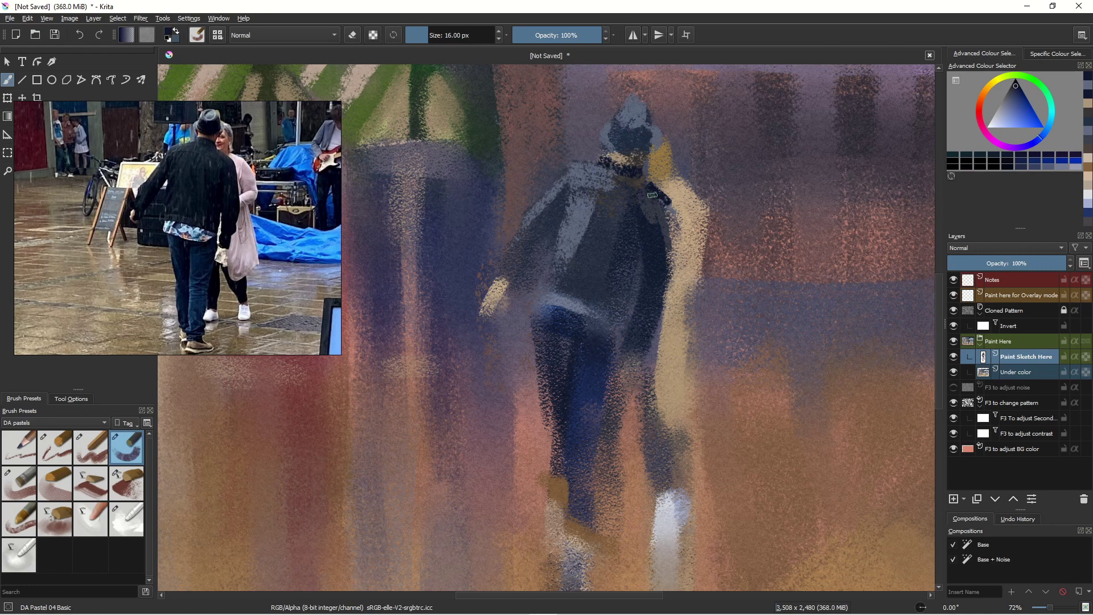
{"action": "mouse_move", "coordinate": [665, 201]}
{"action": "left_mouse_down"}
{"action": "mouse_move", "coordinate": [666, 281]}
{"action": "mouse_move", "coordinate": [657, 218]}
{"action": "left_mouse_up"}
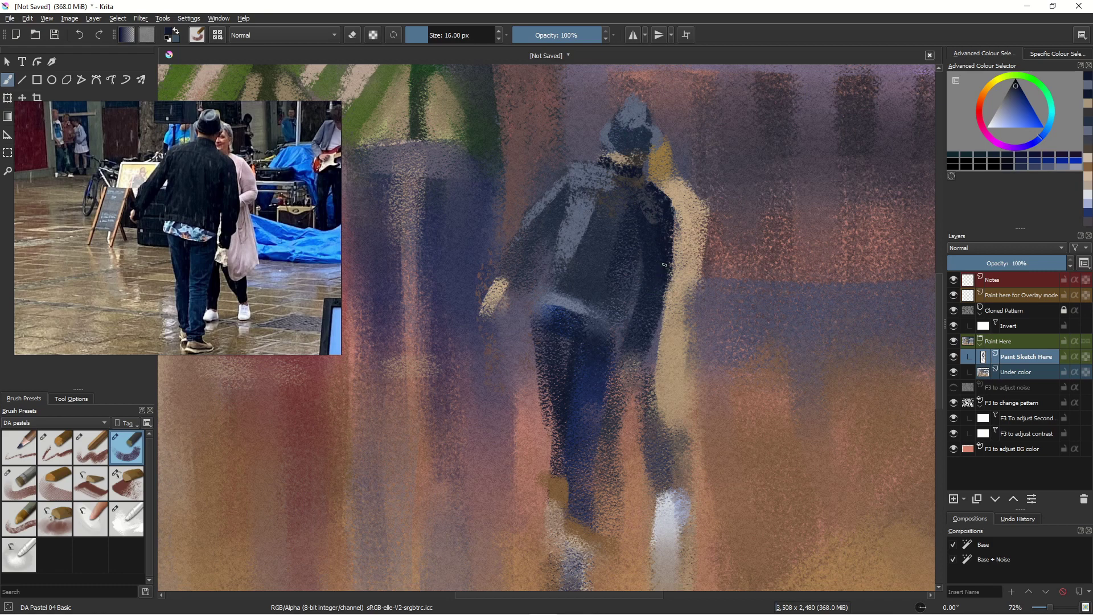
Widen the lower part of the woman's dress towards the man with tan strokes at 16 px
{"action": "left_click", "coordinate": [672, 307], "text": "ctrl"}
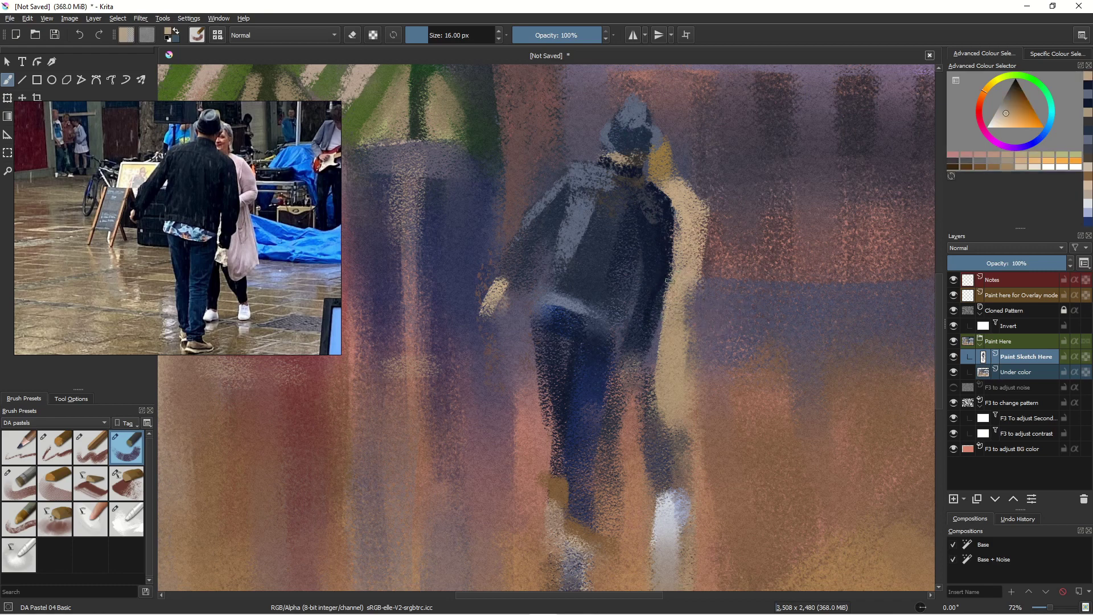
{"action": "left_click_drag", "start_coordinate": [665, 298], "coordinate": [653, 369]}
{"action": "left_click_drag", "start_coordinate": [656, 330], "coordinate": [663, 402]}
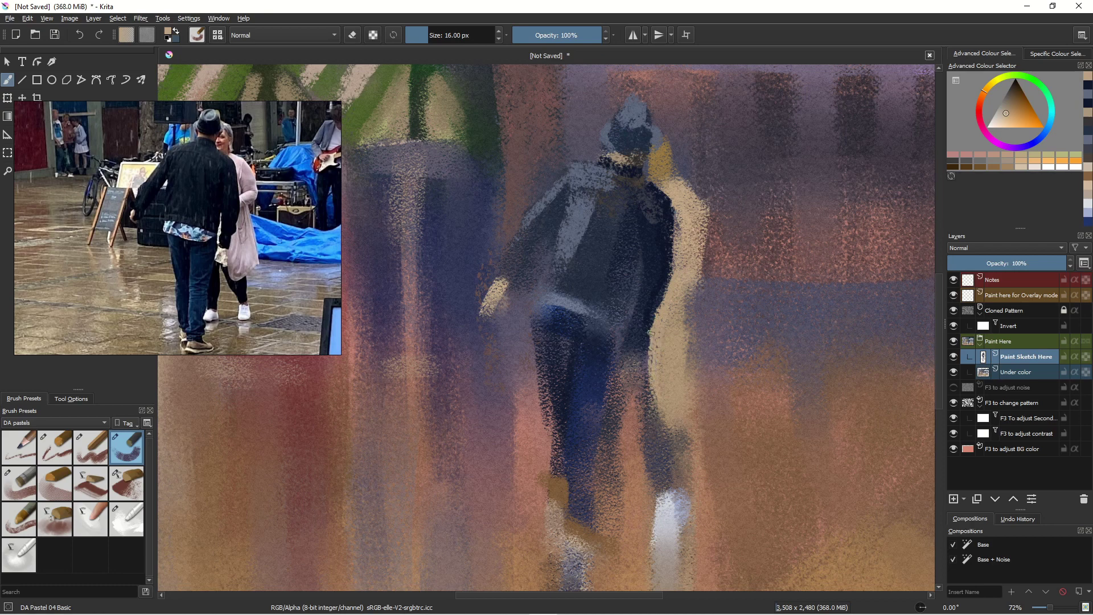
{"action": "left_click_drag", "start_coordinate": [651, 333], "coordinate": [655, 392]}
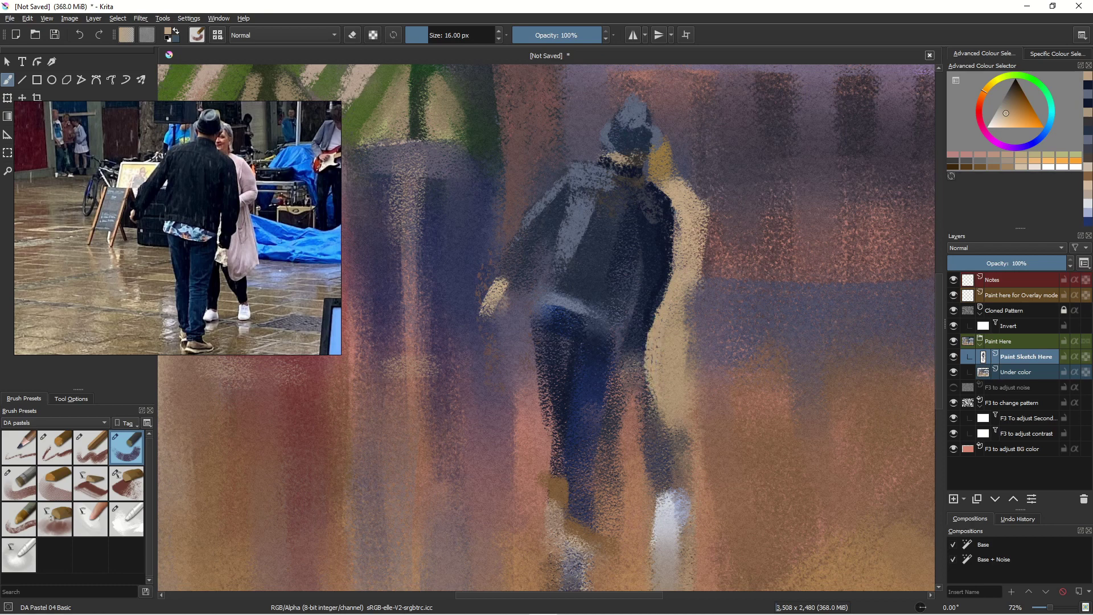
Shade the lower part of the woman's dress with muted purple strokes at 16 px
{"action": "left_click", "coordinate": [997, 143]}
{"action": "left_click_drag", "start_coordinate": [658, 323], "coordinate": [669, 403]}
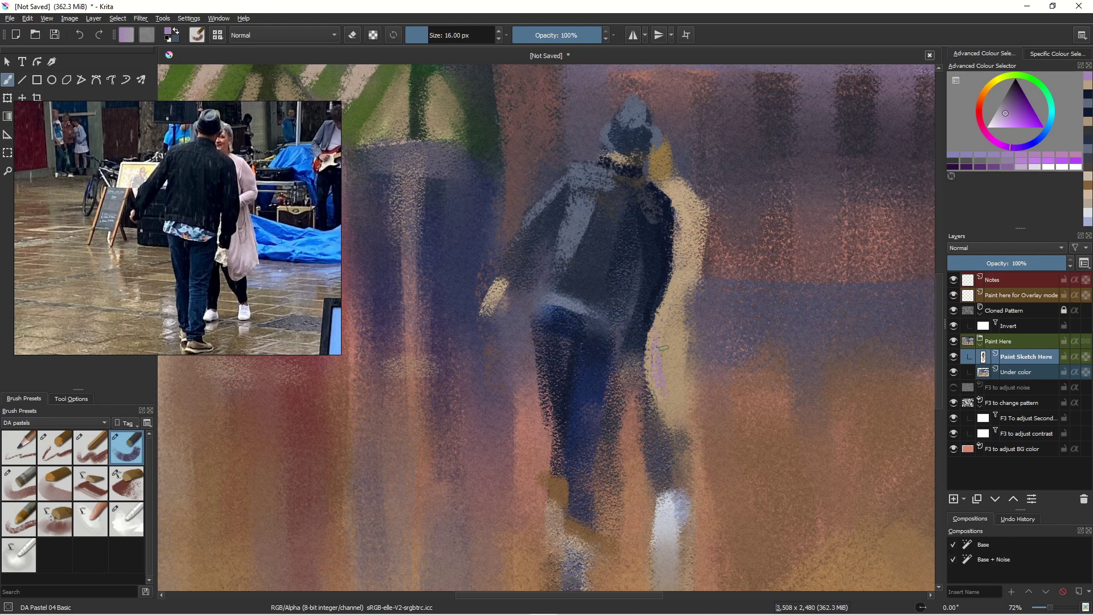
{"action": "left_click", "coordinate": [1007, 101]}
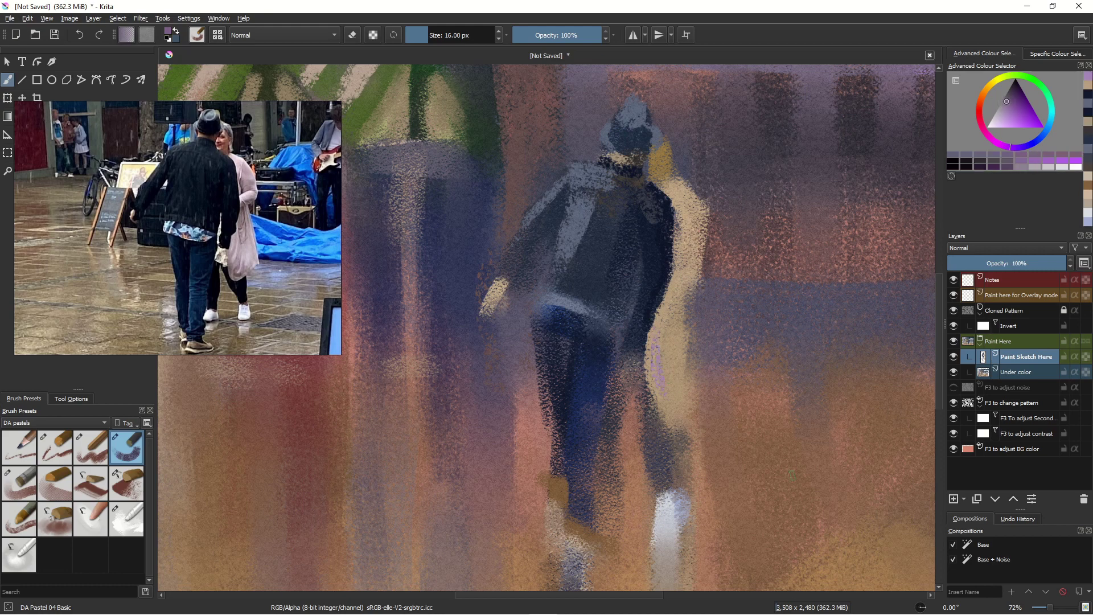
{"action": "mouse_move", "coordinate": [654, 384]}
{"action": "left_mouse_down"}
{"action": "mouse_move", "coordinate": [672, 359]}
{"action": "mouse_move", "coordinate": [666, 406]}
{"action": "mouse_move", "coordinate": [671, 342]}
{"action": "mouse_move", "coordinate": [665, 394]}
{"action": "mouse_move", "coordinate": [666, 405]}
{"action": "mouse_move", "coordinate": [680, 369]}
{"action": "mouse_move", "coordinate": [669, 397]}
{"action": "mouse_move", "coordinate": [674, 423]}
{"action": "left_mouse_up"}
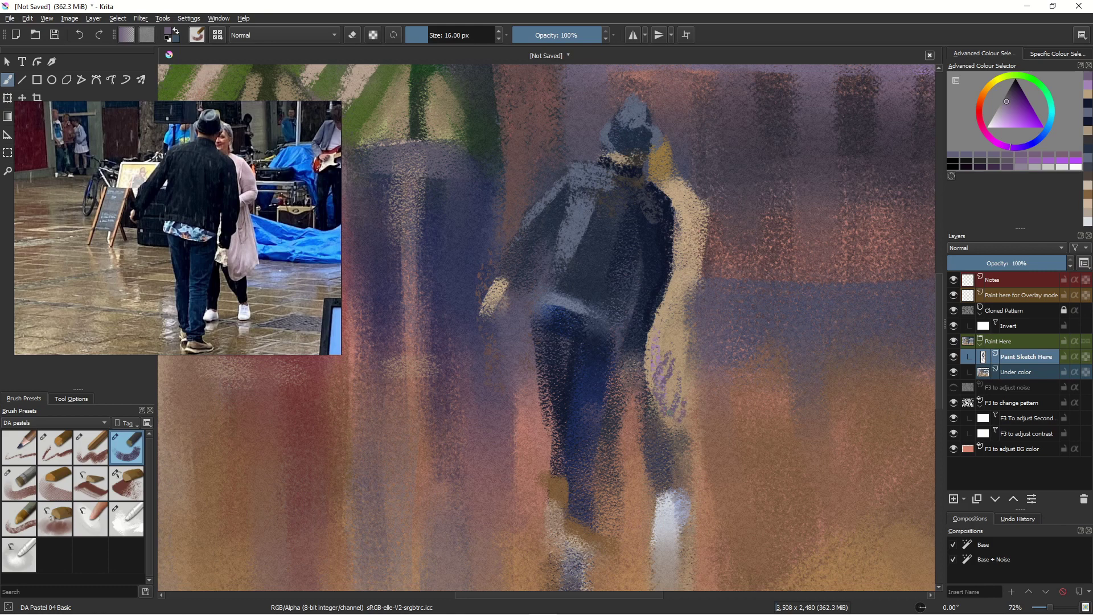
Build up the purple shading along the dress's inner edge at 32 px and add pale lilac highlights over the lower skirt
{"action": "key", "text": "bracketleft"}
{"action": "left_click_drag", "start_coordinate": [659, 326], "coordinate": [647, 379]}
{"action": "key", "text": "bracketright"}
{"action": "key", "text": "bracketright"}
{"action": "key", "text": "bracketright"}
{"action": "key", "text": "bracketright"}
{"action": "left_click_drag", "start_coordinate": [658, 322], "coordinate": [652, 408]}
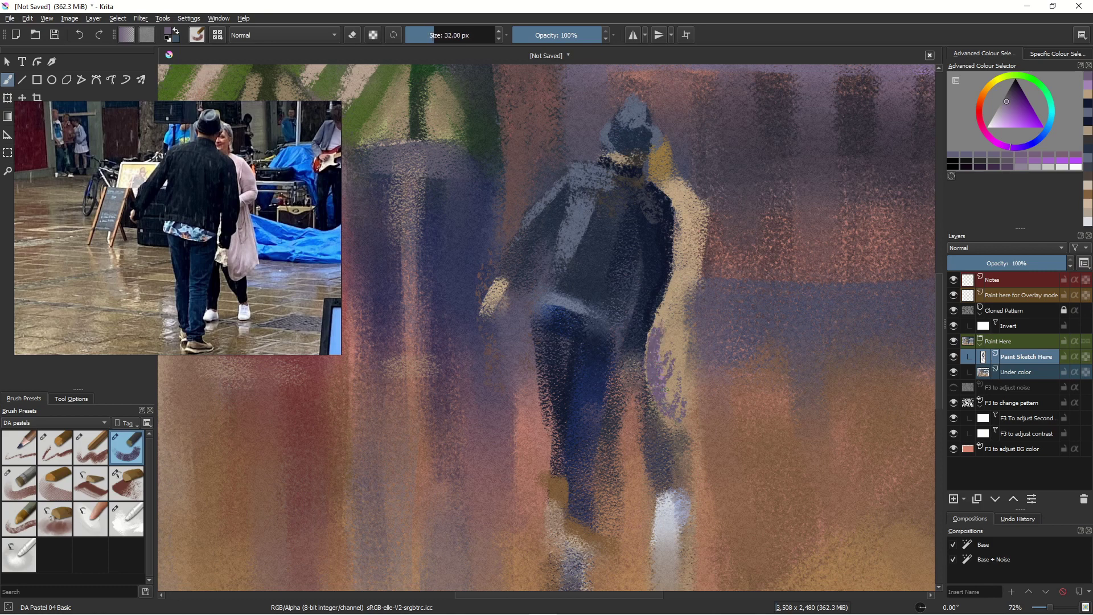
{"action": "left_click", "coordinate": [995, 120]}
{"action": "mouse_move", "coordinate": [668, 319]}
{"action": "left_mouse_down"}
{"action": "mouse_move", "coordinate": [661, 371]}
{"action": "mouse_move", "coordinate": [678, 342]}
{"action": "mouse_move", "coordinate": [669, 358]}
{"action": "mouse_move", "coordinate": [678, 409]}
{"action": "mouse_move", "coordinate": [684, 341]}
{"action": "mouse_move", "coordinate": [684, 413]}
{"action": "left_mouse_up"}
Paint pale lilac at the woman's elbow with a 15 px brush and fill muted purple between it and the skirt
{"action": "key", "text": "bracketleft"}
{"action": "key", "text": "bracketleft"}
{"action": "key", "text": "bracketleft"}
{"action": "key", "text": "bracketleft"}
{"action": "key", "text": "bracketleft"}
{"action": "key", "text": "bracketleft"}
{"action": "key", "text": "bracketleft"}
{"action": "key", "text": "bracketleft"}
{"action": "key", "text": "bracketleft"}
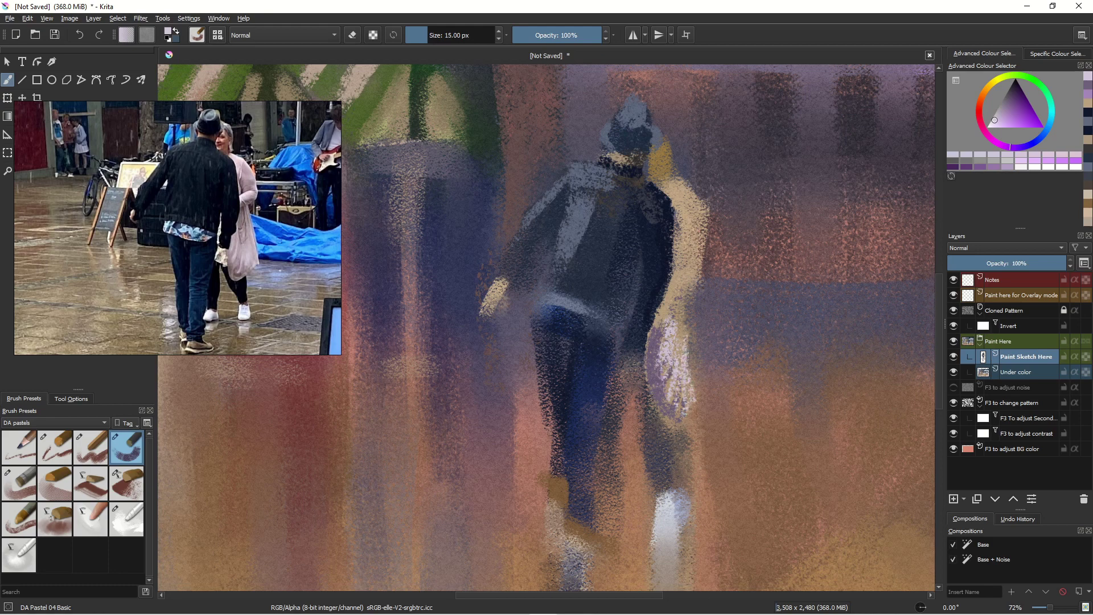
{"action": "mouse_move", "coordinate": [690, 268]}
{"action": "left_mouse_down"}
{"action": "mouse_move", "coordinate": [672, 263]}
{"action": "mouse_move", "coordinate": [691, 272]}
{"action": "mouse_move", "coordinate": [676, 265]}
{"action": "mouse_move", "coordinate": [678, 283]}
{"action": "mouse_move", "coordinate": [677, 266]}
{"action": "left_mouse_up"}
{"action": "left_click", "coordinate": [653, 350], "text": "ctrl"}
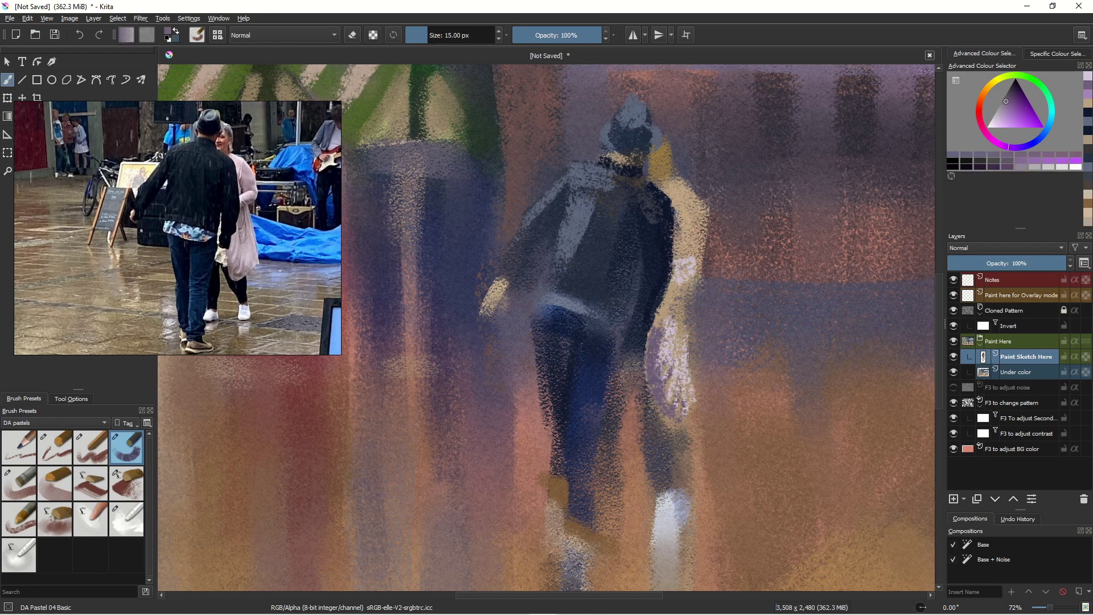
{"action": "mouse_move", "coordinate": [694, 270]}
{"action": "left_mouse_down"}
{"action": "mouse_move", "coordinate": [674, 335]}
{"action": "mouse_move", "coordinate": [662, 319]}
{"action": "mouse_move", "coordinate": [680, 320]}
{"action": "left_mouse_up"}
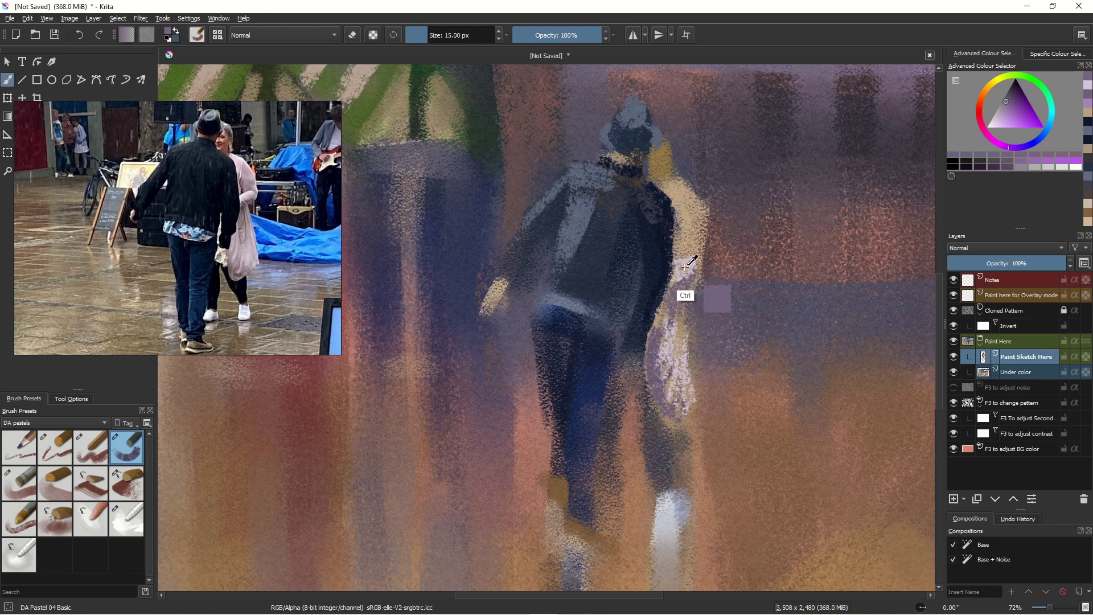
Blend the lilac and purple strokes on the woman's dress with DA Pastel 12 Blender smear, reducing the brush to 55 px
{"action": "left_click", "coordinate": [126, 515]}
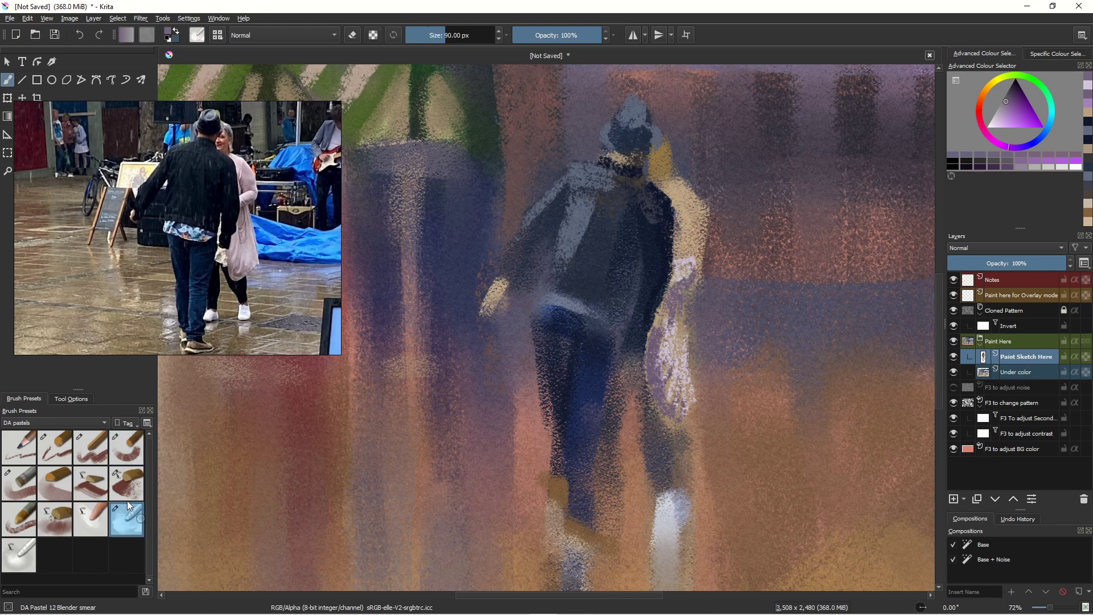
{"action": "left_click_drag", "start_coordinate": [685, 271], "coordinate": [677, 295]}
{"action": "key", "text": "bracketleft"}
{"action": "key", "text": "bracketleft"}
{"action": "key", "text": "bracketleft"}
{"action": "key", "text": "bracketleft"}
{"action": "key", "text": "bracketleft"}
{"action": "key", "text": "bracketleft"}
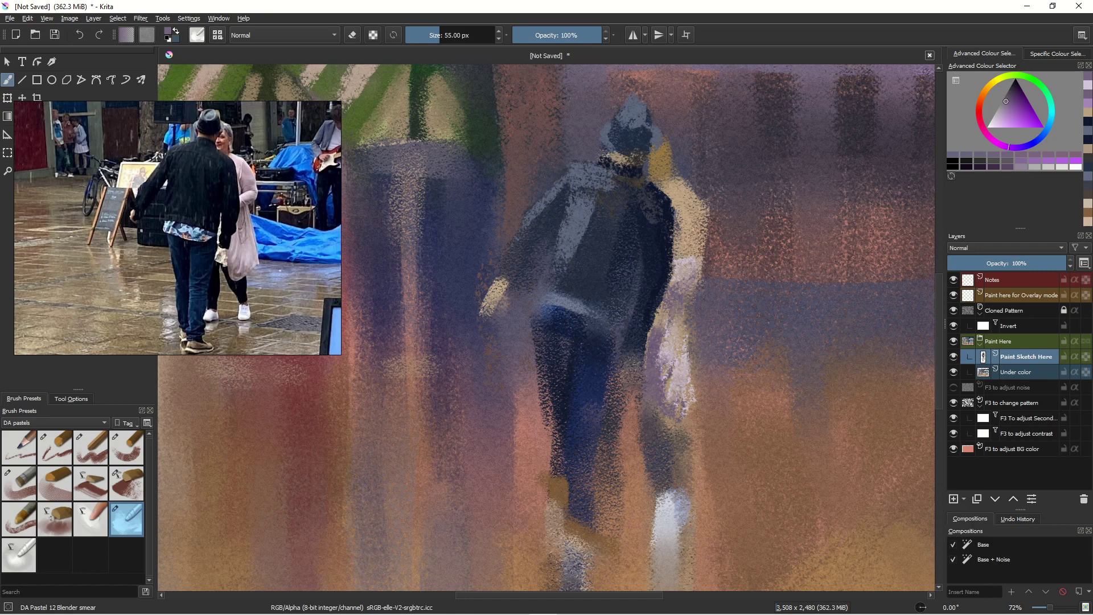
Paint a pale pink highlight on the woman's elbow with DA Pastel 03 Legacy at 32 px
{"action": "left_click", "coordinate": [685, 266], "text": "ctrl"}
{"action": "left_click_drag", "start_coordinate": [685, 266], "coordinate": [687, 265]}
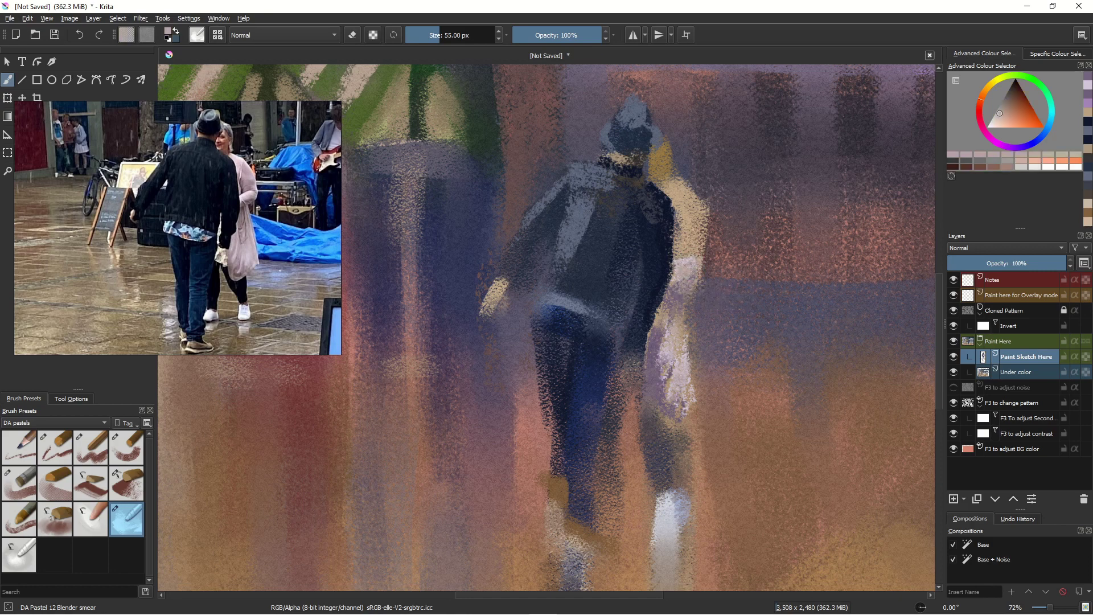
{"action": "left_click", "coordinate": [84, 450]}
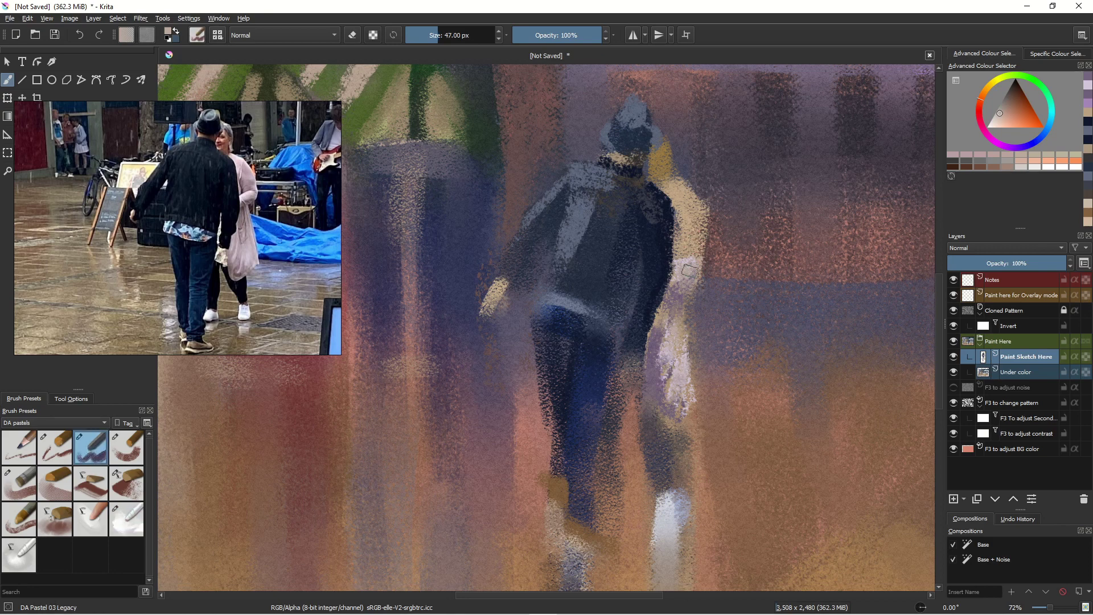
{"action": "left_click_drag", "start_coordinate": [695, 270], "coordinate": [691, 265]}
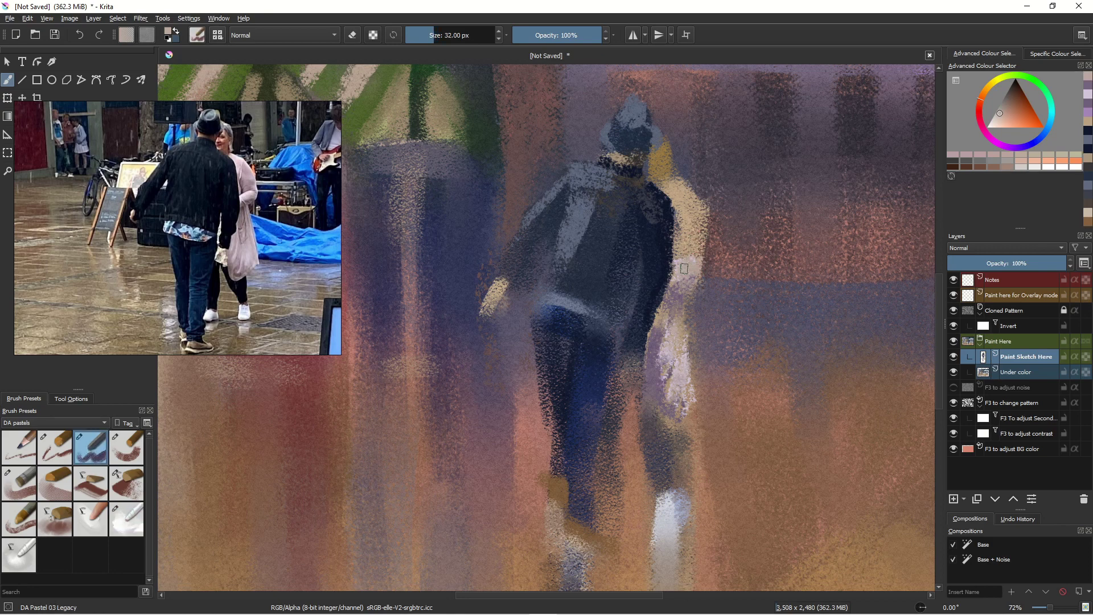
{"action": "left_click", "coordinate": [996, 119]}
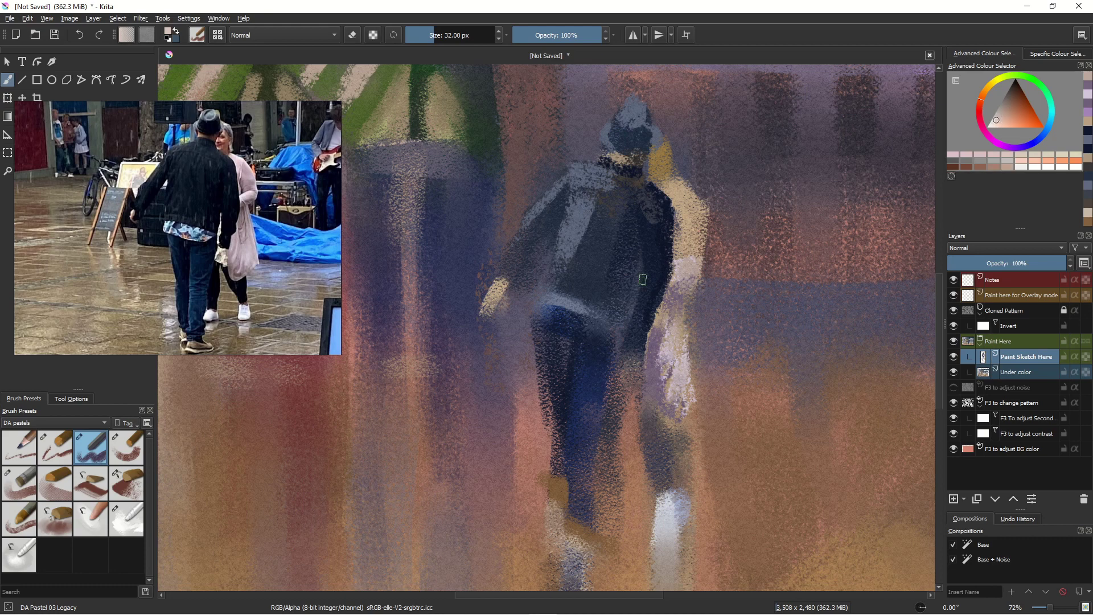
{"action": "left_click", "coordinate": [688, 261]}
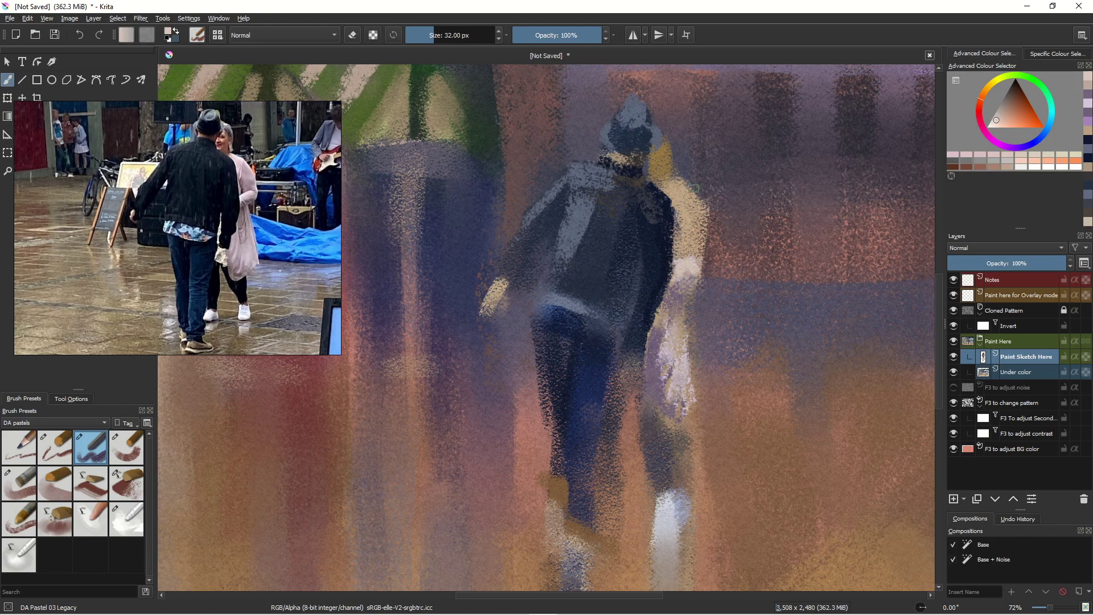
Soften the elbow's upper edge with tan and carry pale pink highlights up the woman's sleeve and shoulder at 32 px
{"action": "left_click", "coordinate": [685, 244], "text": "ctrl"}
{"action": "left_click_drag", "start_coordinate": [688, 252], "coordinate": [678, 259]}
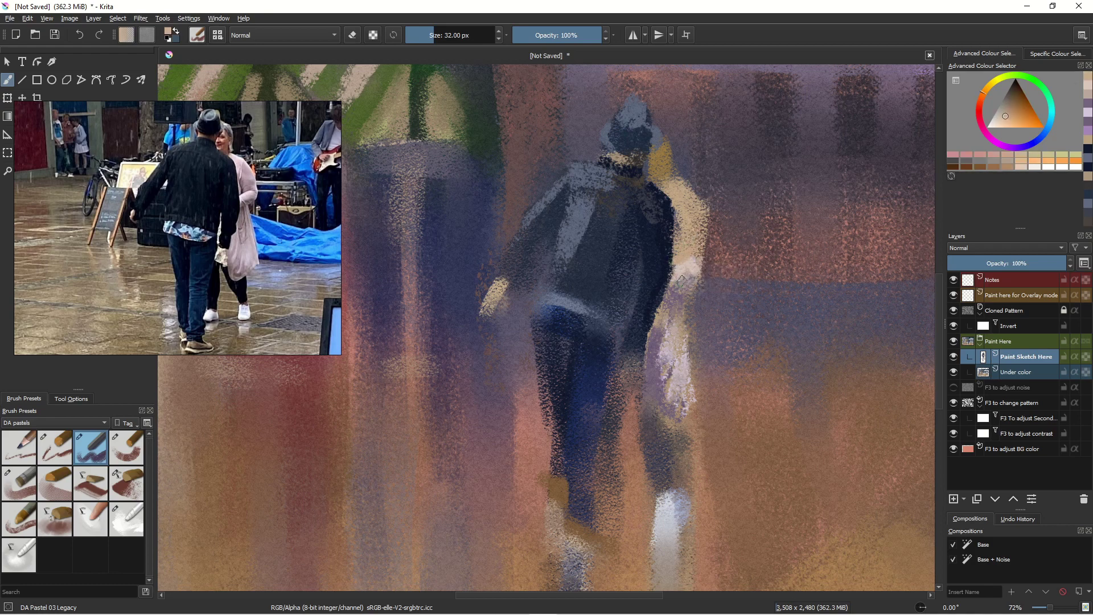
{"action": "left_click", "coordinate": [687, 270], "text": "ctrl"}
{"action": "left_click_drag", "start_coordinate": [687, 269], "coordinate": [677, 278]}
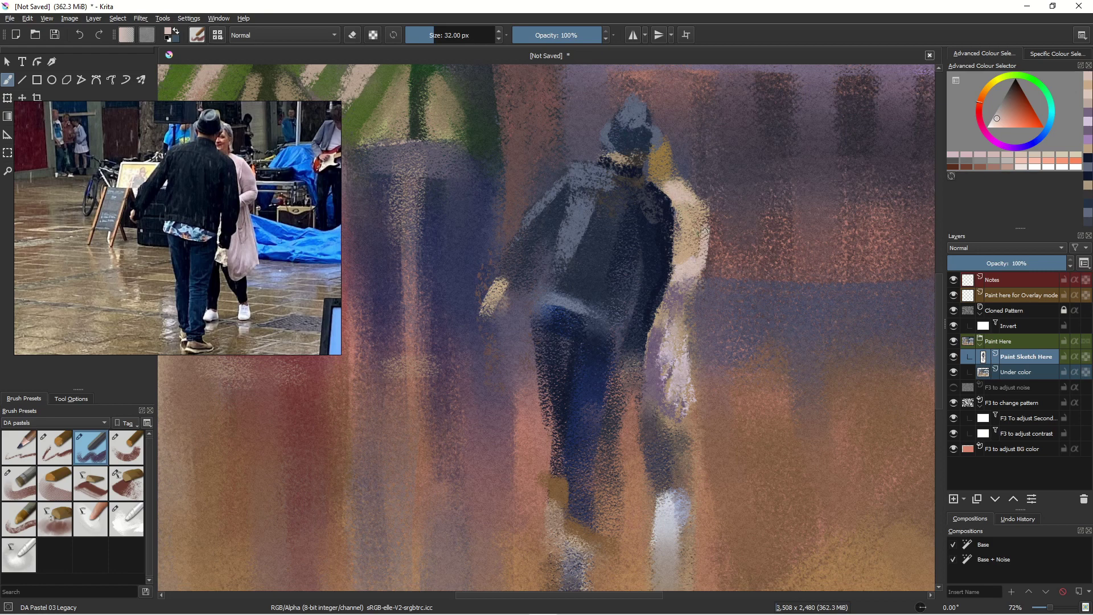
Sample a muted dark violet from the canvas and trim the outer edge of the woman's shoulder with it
{"action": "key", "text": "ctrl"}
{"action": "left_click", "coordinate": [676, 181], "text": "ctrl"}
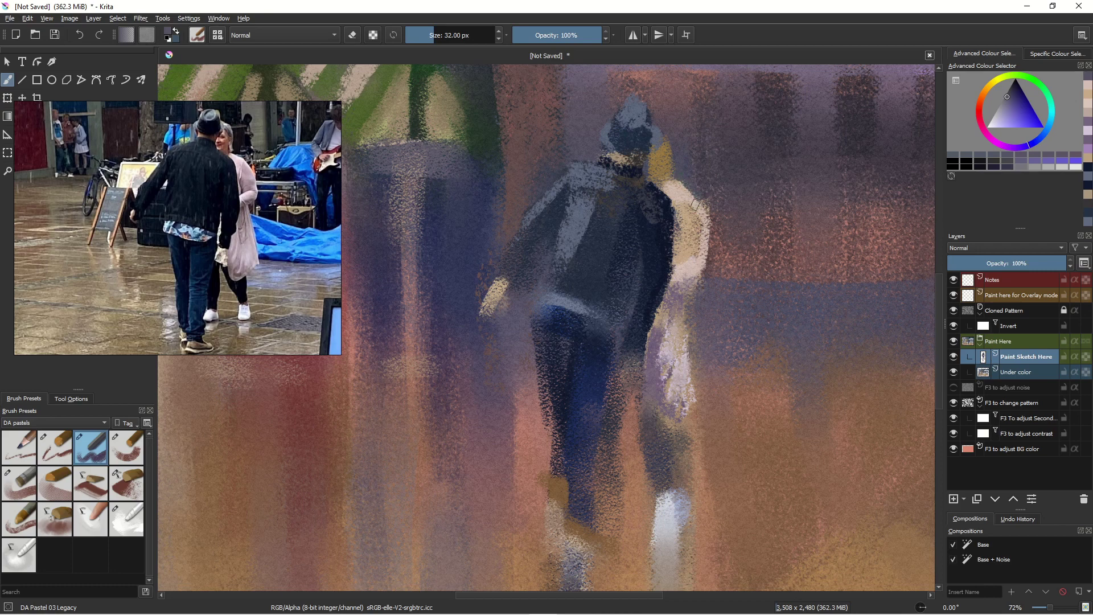
{"action": "left_click_drag", "start_coordinate": [703, 199], "coordinate": [713, 239]}
Choose a pale warm beige and paint the woman's face beside the man's head
{"action": "left_click", "coordinate": [988, 101]}
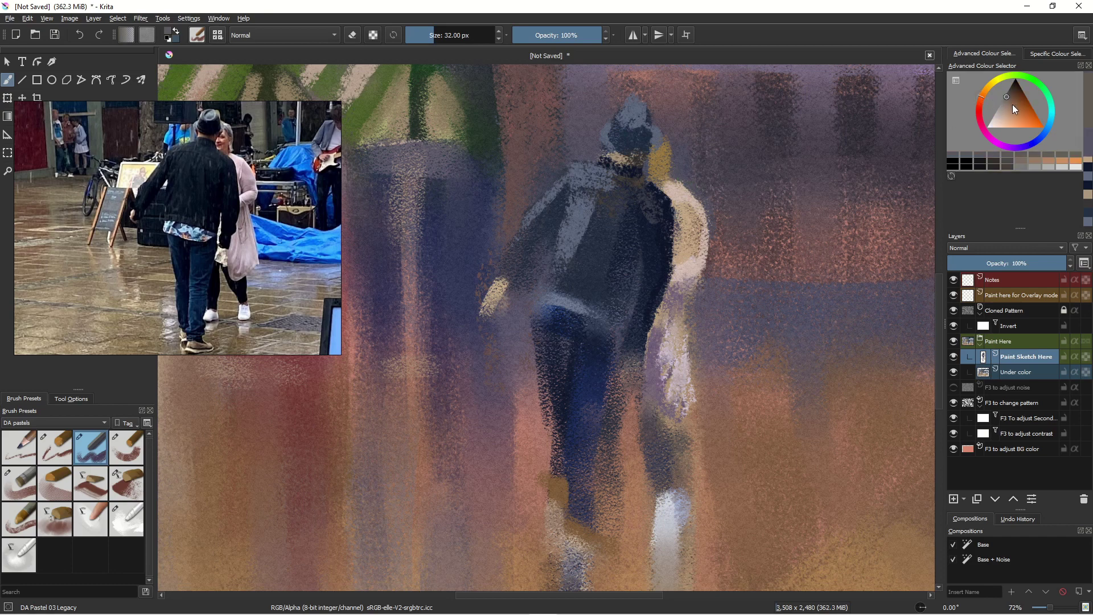
{"action": "left_click", "coordinate": [1004, 112]}
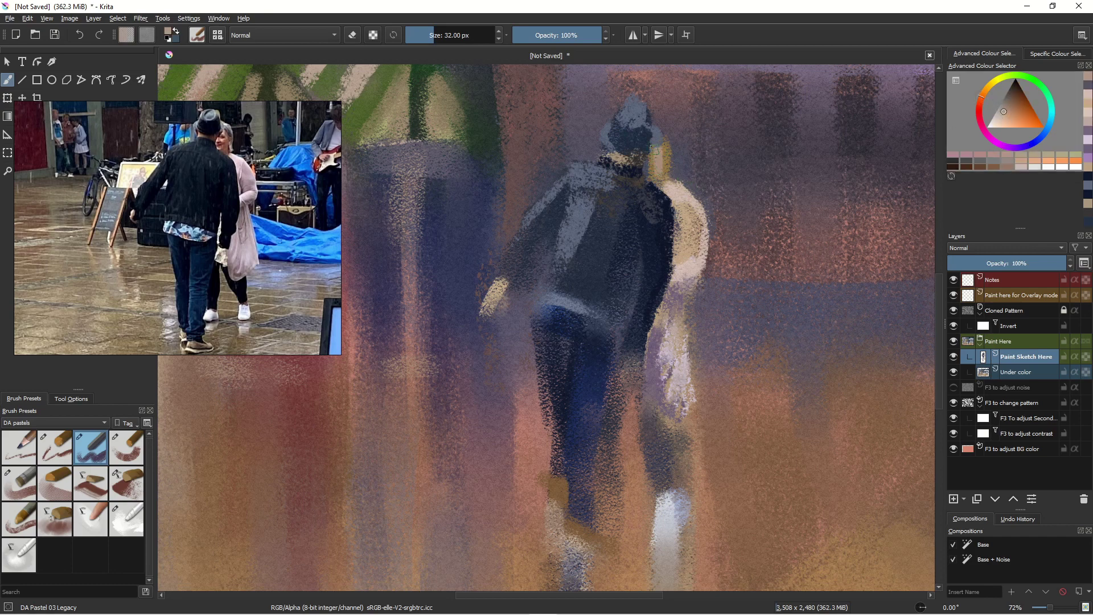
{"action": "left_click", "coordinate": [999, 120]}
{"action": "left_click_drag", "start_coordinate": [655, 147], "coordinate": [653, 167]}
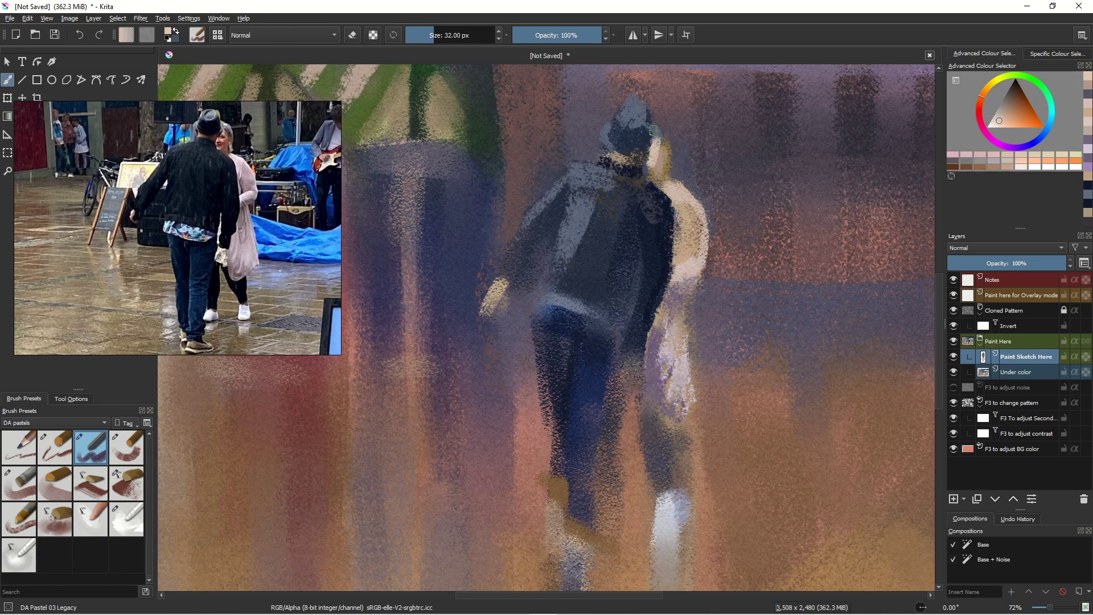
Sample dark navy and muted grey-blue, and define the edges of the woman's face and hair with them
{"action": "left_click", "coordinate": [652, 164], "text": "ctrl"}
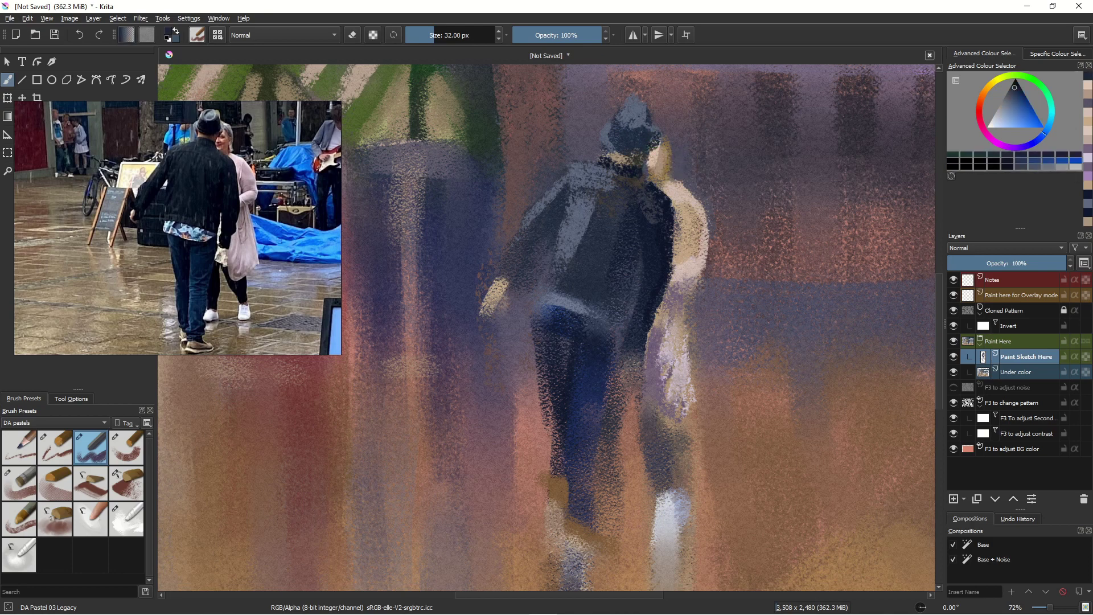
{"action": "left_click", "coordinate": [649, 160], "text": "ctrl"}
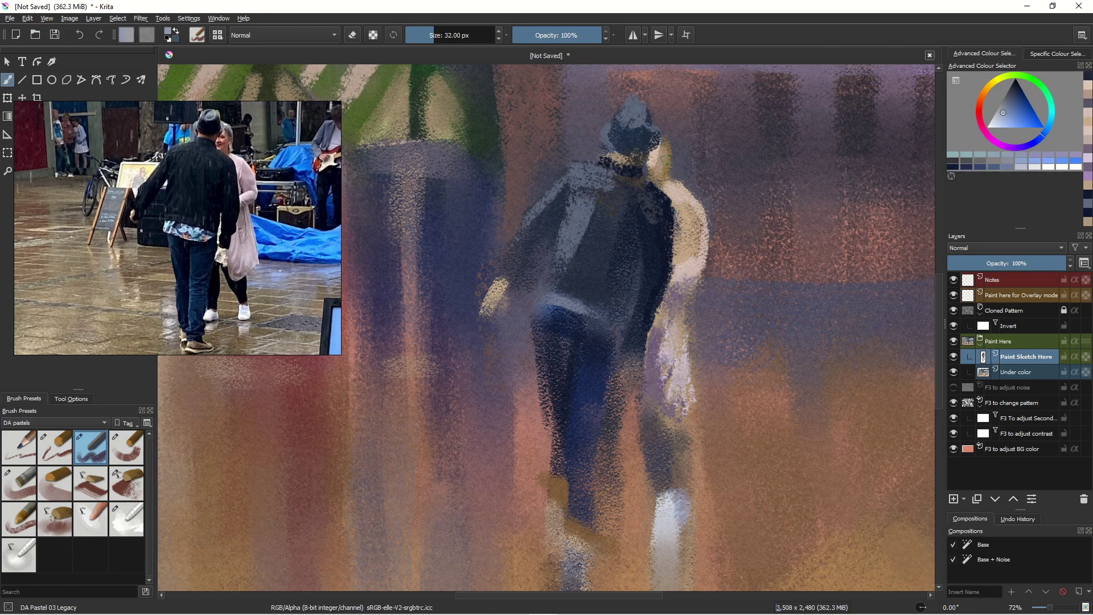
{"action": "left_click", "coordinate": [666, 135]}
{"action": "left_click_drag", "start_coordinate": [664, 132], "coordinate": [670, 154]}
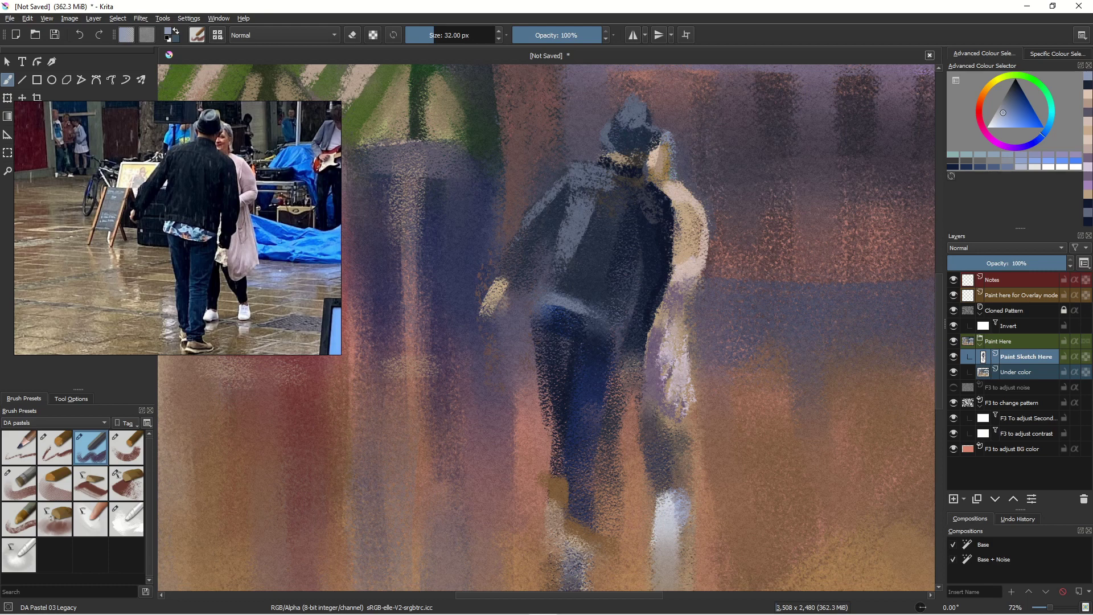
Extend the man's sleeve nearest the woman downward past his hip with dark navy sampled from his jacket
{"action": "scroll", "coordinate": [565, 398], "scroll_direction": "down", "scroll_amount": 5}
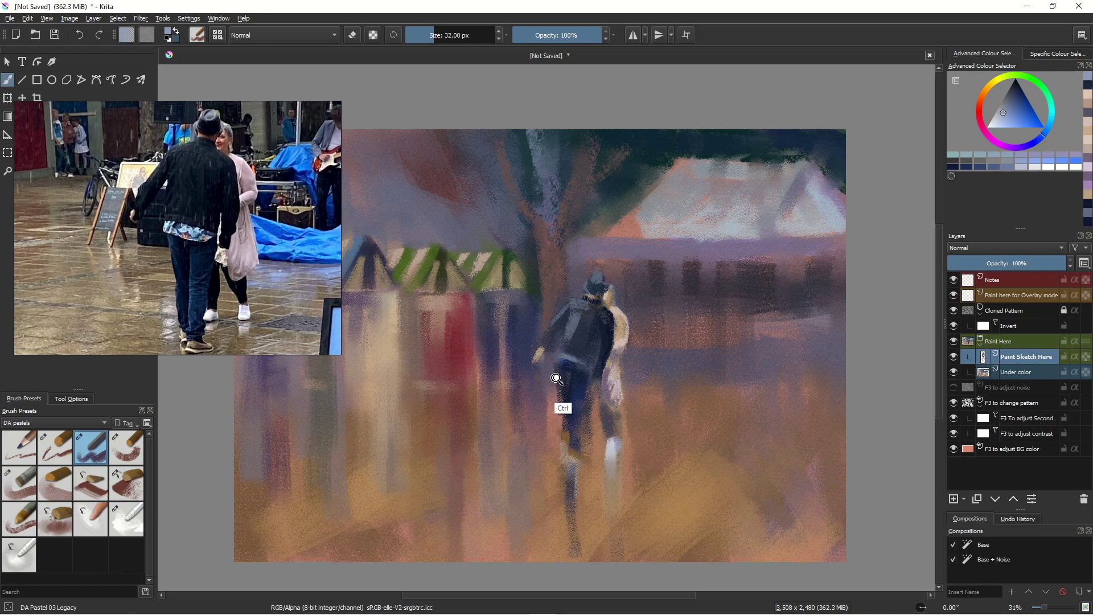
{"action": "scroll", "coordinate": [582, 357], "scroll_direction": "up", "scroll_amount": 5}
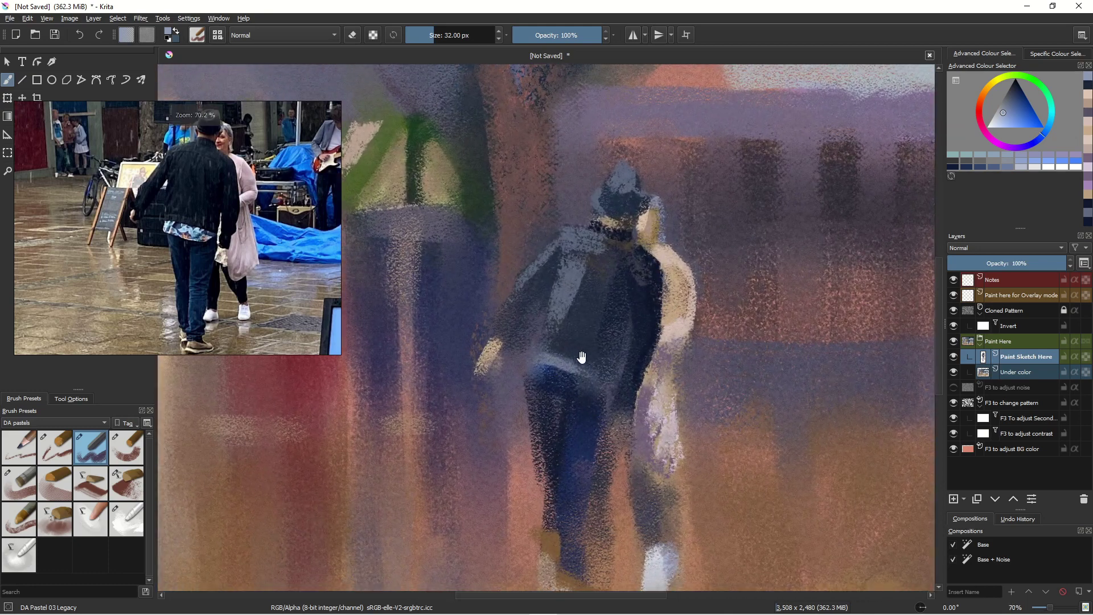
{"action": "mouse_move", "coordinate": [582, 357]}
{"action": "left_mouse_down"}
{"action": "mouse_move", "coordinate": [575, 299]}
{"action": "mouse_move", "coordinate": [581, 311]}
{"action": "left_mouse_up"}
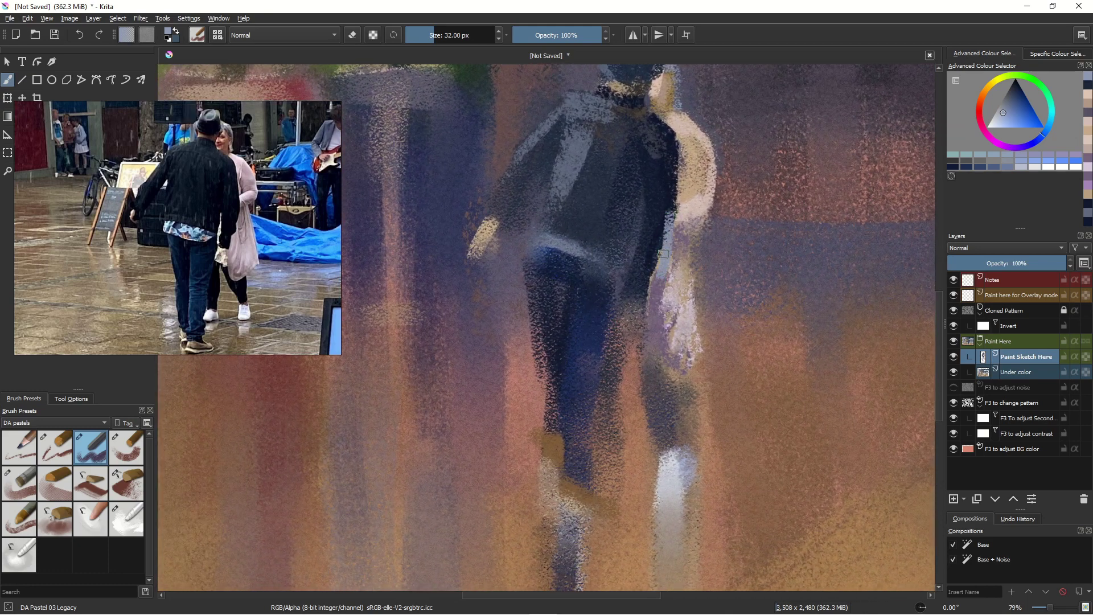
{"action": "left_click", "coordinate": [659, 227], "text": "ctrl"}
{"action": "right_click", "coordinate": [672, 209]}
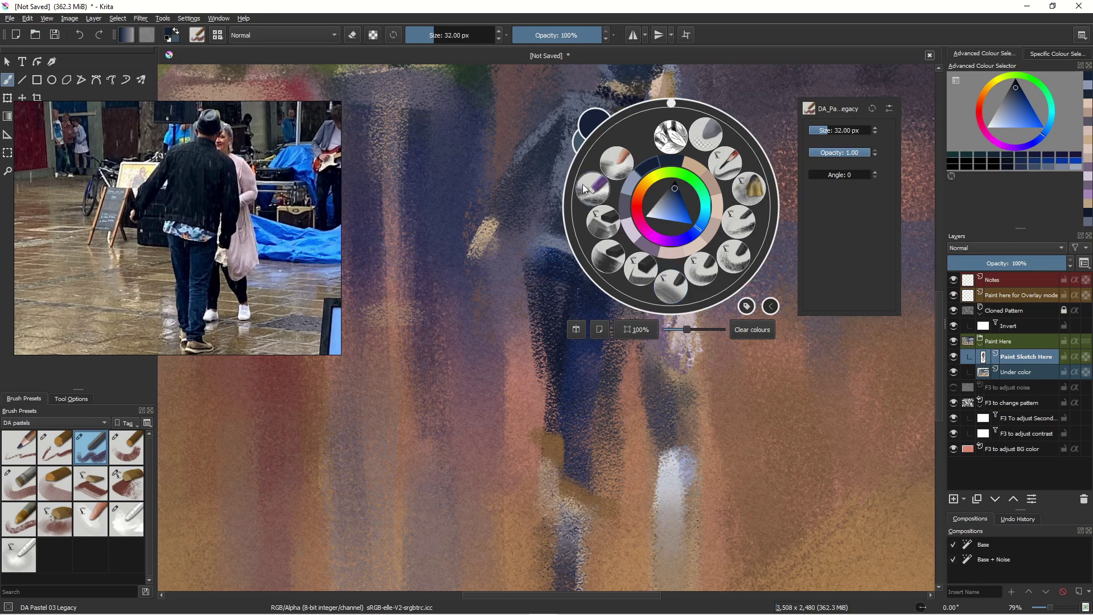
{"action": "left_click", "coordinate": [535, 169]}
{"action": "mouse_move", "coordinate": [665, 214]}
{"action": "left_mouse_down"}
{"action": "mouse_move", "coordinate": [679, 325]}
{"action": "mouse_move", "coordinate": [660, 263]}
{"action": "mouse_move", "coordinate": [658, 296]}
{"action": "left_mouse_up"}
{"action": "left_click_drag", "start_coordinate": [666, 257], "coordinate": [664, 304]}
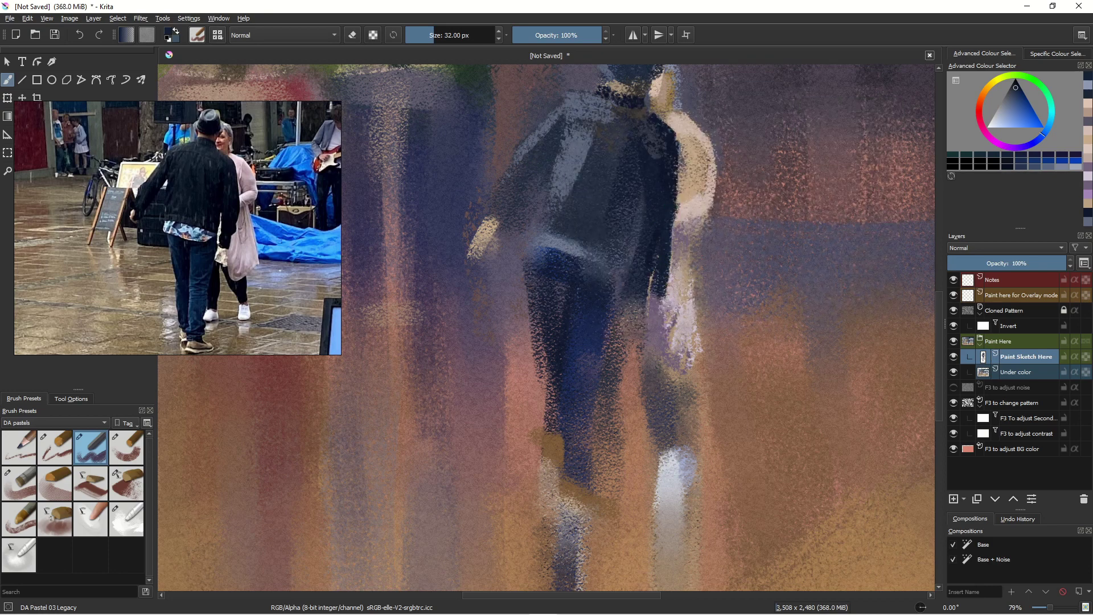
{"action": "left_click_drag", "start_coordinate": [655, 245], "coordinate": [648, 320]}
{"action": "mouse_move", "coordinate": [647, 279]}
{"action": "left_mouse_down"}
{"action": "mouse_move", "coordinate": [644, 319]}
{"action": "mouse_move", "coordinate": [653, 305]}
{"action": "mouse_move", "coordinate": [644, 333]}
{"action": "left_mouse_up"}
Paint a light pinkish-beige gap between the man's torso and his arm, cleaning its edges with sampled dark navy
{"action": "left_click", "coordinate": [680, 310], "text": "ctrl"}
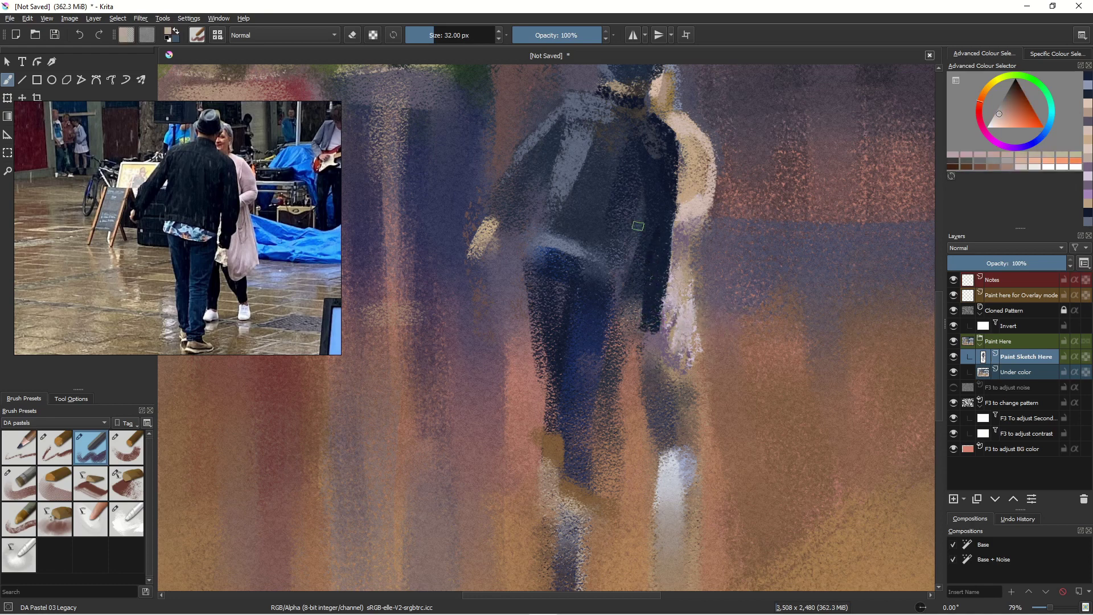
{"action": "left_click_drag", "start_coordinate": [634, 271], "coordinate": [641, 246]}
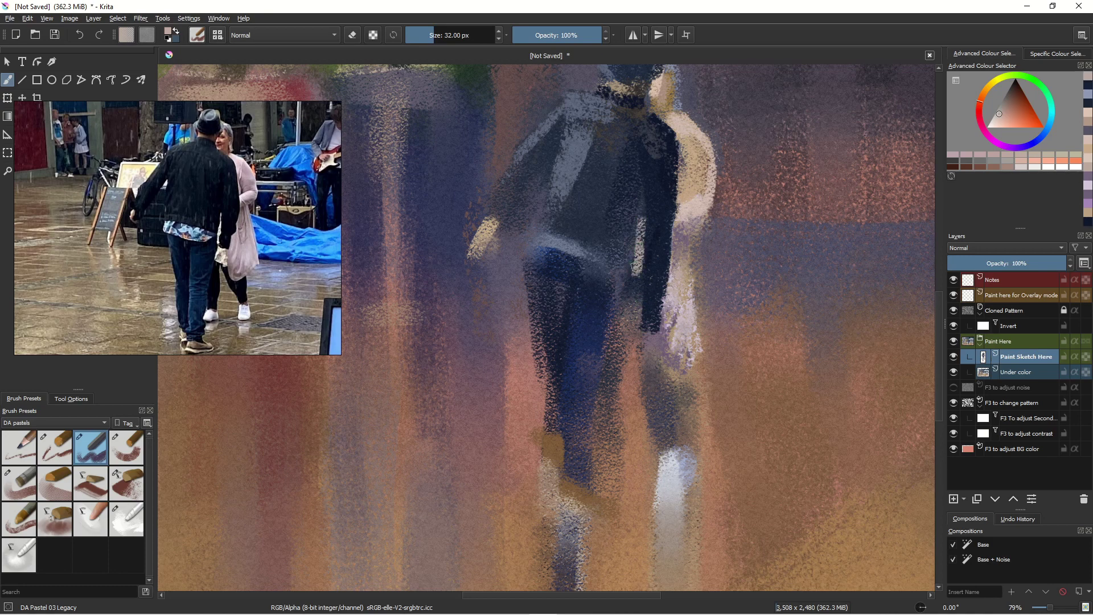
{"action": "left_click", "coordinate": [640, 224], "text": "ctrl"}
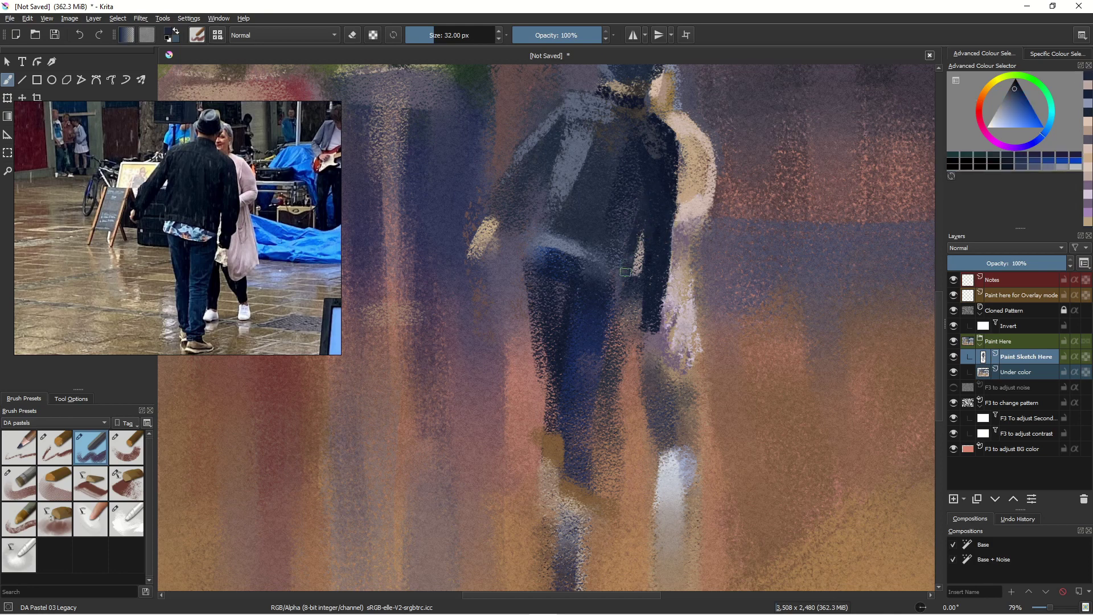
{"action": "left_click", "coordinate": [632, 282], "text": "ctrl"}
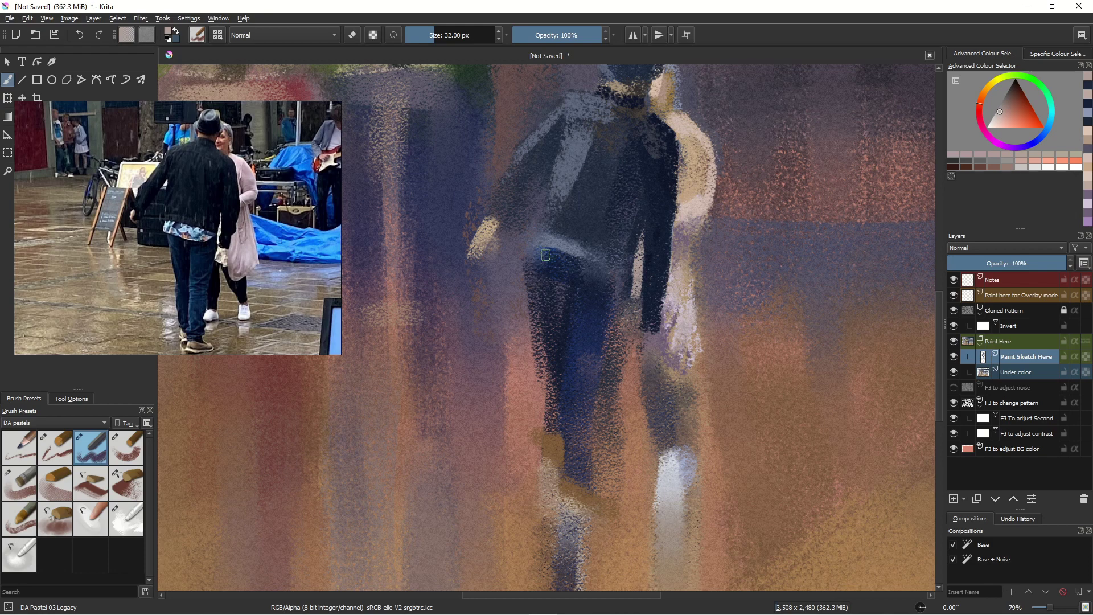
Paint the patterned shirt hem below the man's jacket with dabs of teal, pale pink and light cyan
{"action": "left_click", "coordinate": [1051, 107]}
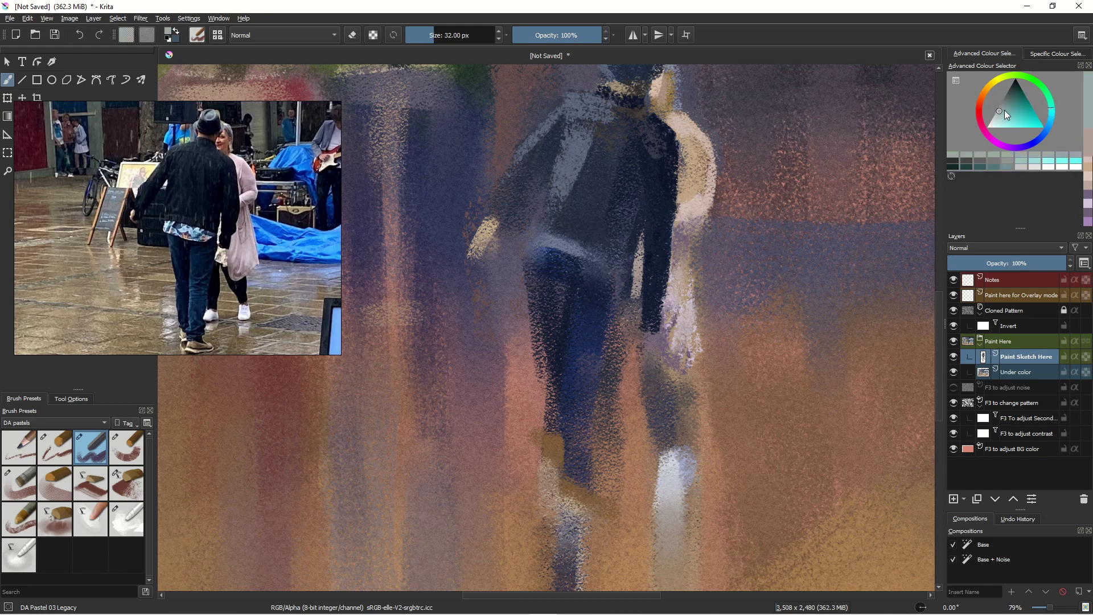
{"action": "left_click", "coordinate": [1004, 117]}
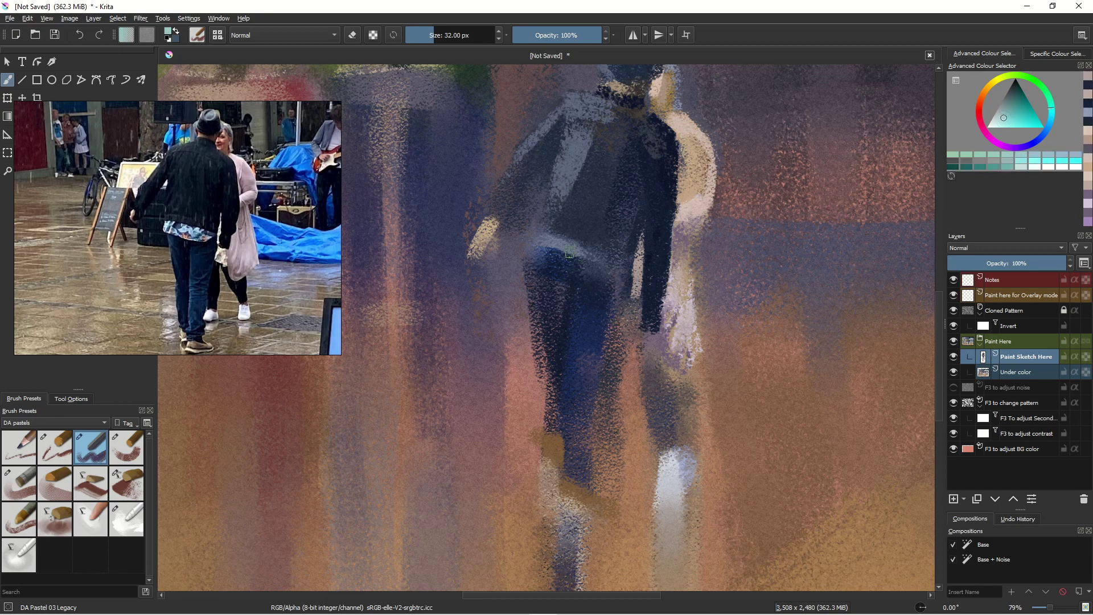
{"action": "mouse_move", "coordinate": [569, 253]}
{"action": "left_mouse_down"}
{"action": "mouse_move", "coordinate": [608, 277]}
{"action": "mouse_move", "coordinate": [549, 256]}
{"action": "mouse_move", "coordinate": [590, 278]}
{"action": "mouse_move", "coordinate": [533, 254]}
{"action": "mouse_move", "coordinate": [562, 270]}
{"action": "mouse_move", "coordinate": [536, 267]}
{"action": "mouse_move", "coordinate": [615, 284]}
{"action": "mouse_move", "coordinate": [511, 265]}
{"action": "mouse_move", "coordinate": [545, 270]}
{"action": "left_mouse_up"}
{"action": "left_click", "coordinate": [981, 106]}
{"action": "left_click", "coordinate": [995, 121]}
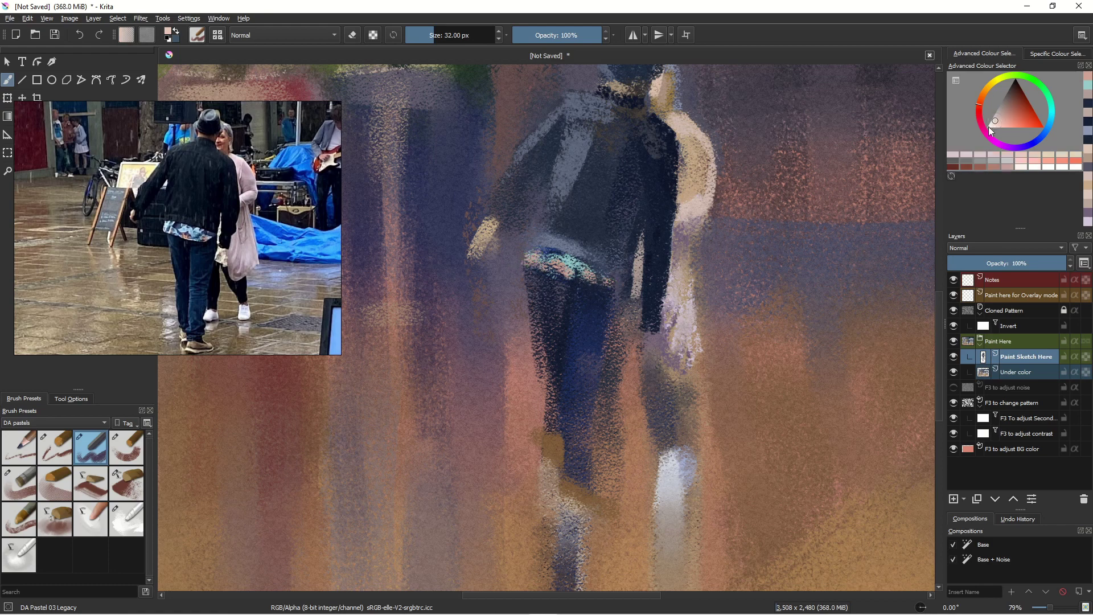
{"action": "mouse_move", "coordinate": [562, 273]}
{"action": "left_mouse_down"}
{"action": "mouse_move", "coordinate": [531, 256]}
{"action": "mouse_move", "coordinate": [585, 260]}
{"action": "mouse_move", "coordinate": [615, 284]}
{"action": "left_mouse_up"}
{"action": "left_click", "coordinate": [1052, 114]}
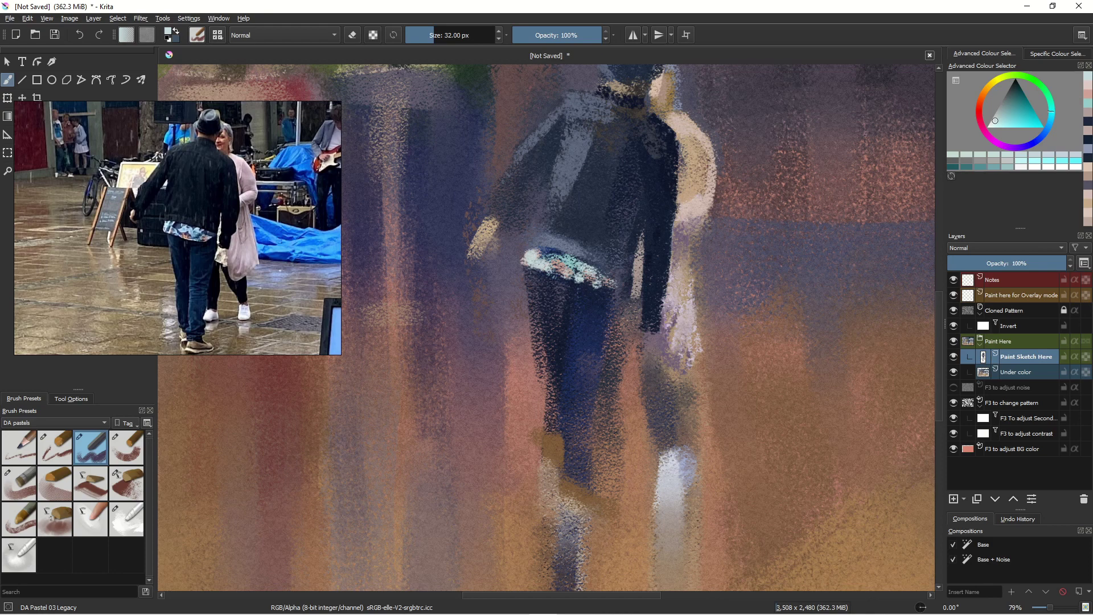
Shape the man's hand at the end of the dark sleeve and paint the woman's leg in sampled dark navy
{"action": "mouse_move", "coordinate": [649, 324]}
{"action": "left_mouse_down"}
{"action": "mouse_move", "coordinate": [652, 314]}
{"action": "mouse_move", "coordinate": [641, 336]}
{"action": "left_mouse_up"}
{"action": "left_click", "coordinate": [481, 235], "text": "ctrl"}
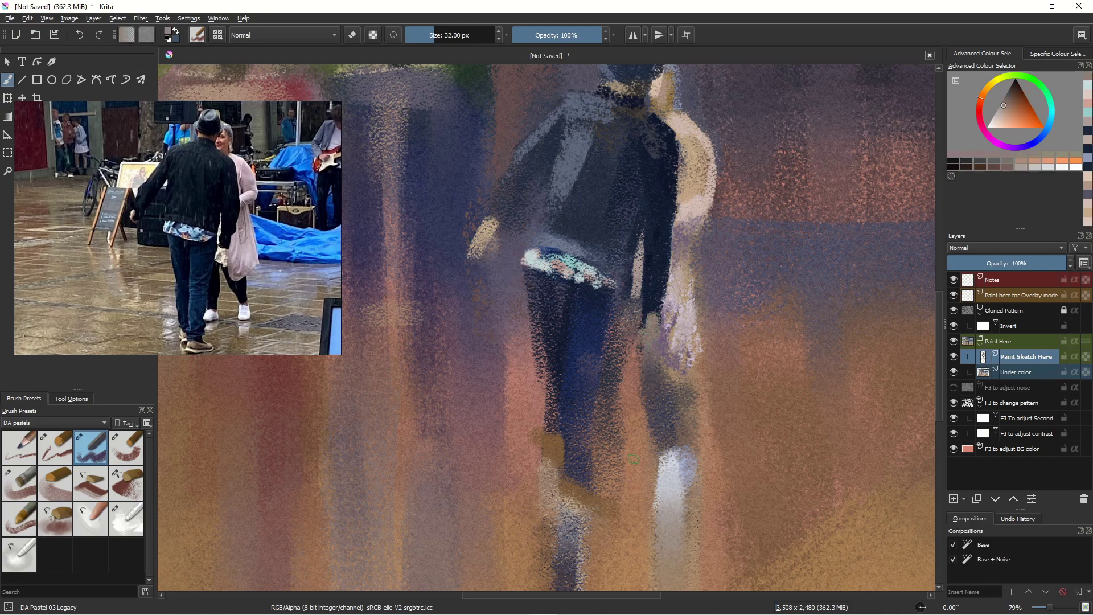
{"action": "left_click", "coordinate": [603, 246], "text": "ctrl"}
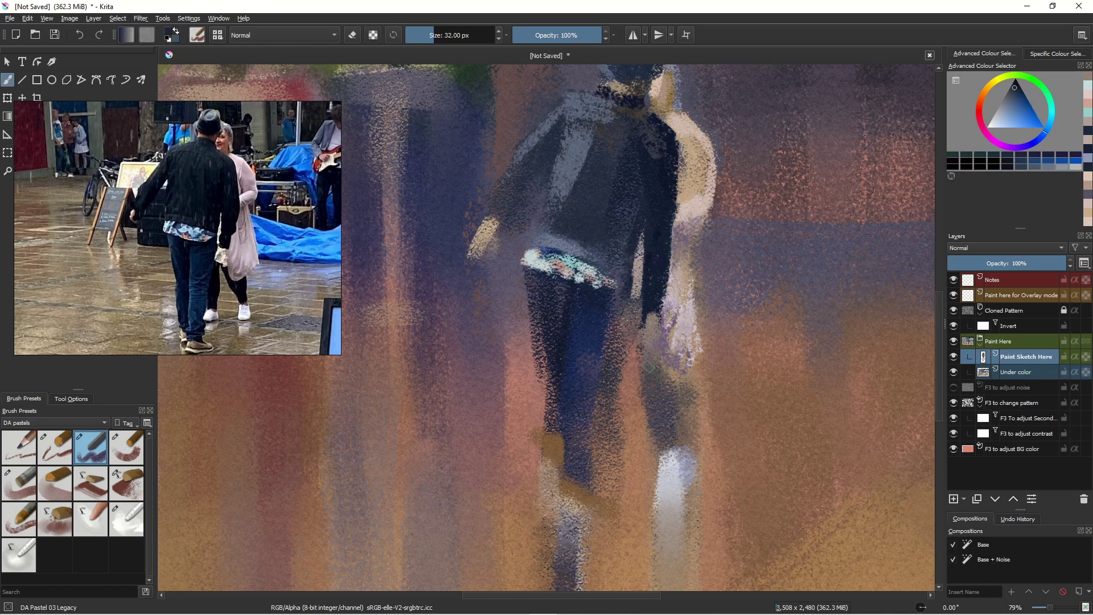
{"action": "mouse_move", "coordinate": [651, 350]}
{"action": "left_mouse_down"}
{"action": "mouse_move", "coordinate": [668, 380]}
{"action": "mouse_move", "coordinate": [674, 373]}
{"action": "mouse_move", "coordinate": [679, 403]}
{"action": "mouse_move", "coordinate": [673, 378]}
{"action": "mouse_move", "coordinate": [663, 408]}
{"action": "mouse_move", "coordinate": [678, 412]}
{"action": "mouse_move", "coordinate": [681, 398]}
{"action": "mouse_move", "coordinate": [671, 426]}
{"action": "mouse_move", "coordinate": [655, 376]}
{"action": "mouse_move", "coordinate": [673, 432]}
{"action": "left_mouse_up"}
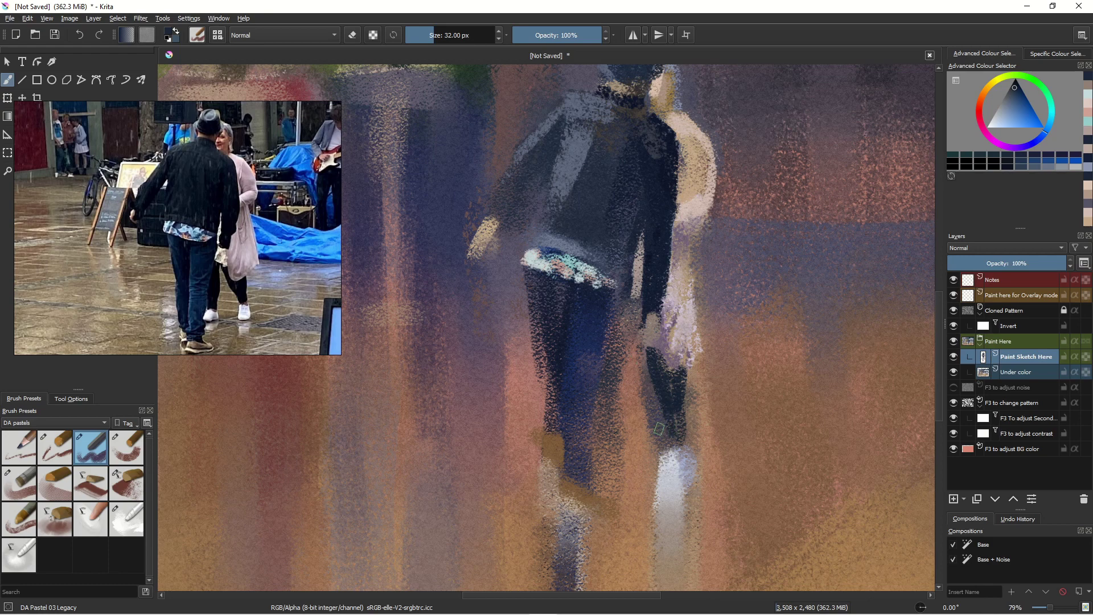
Narrow the woman's dark leg with sampled background brown, and fill out its upper part in dark navy
{"action": "left_click", "coordinate": [691, 427], "text": "ctrl"}
{"action": "left_click_drag", "start_coordinate": [679, 380], "coordinate": [690, 443]}
{"action": "left_click", "coordinate": [702, 409], "text": "ctrl"}
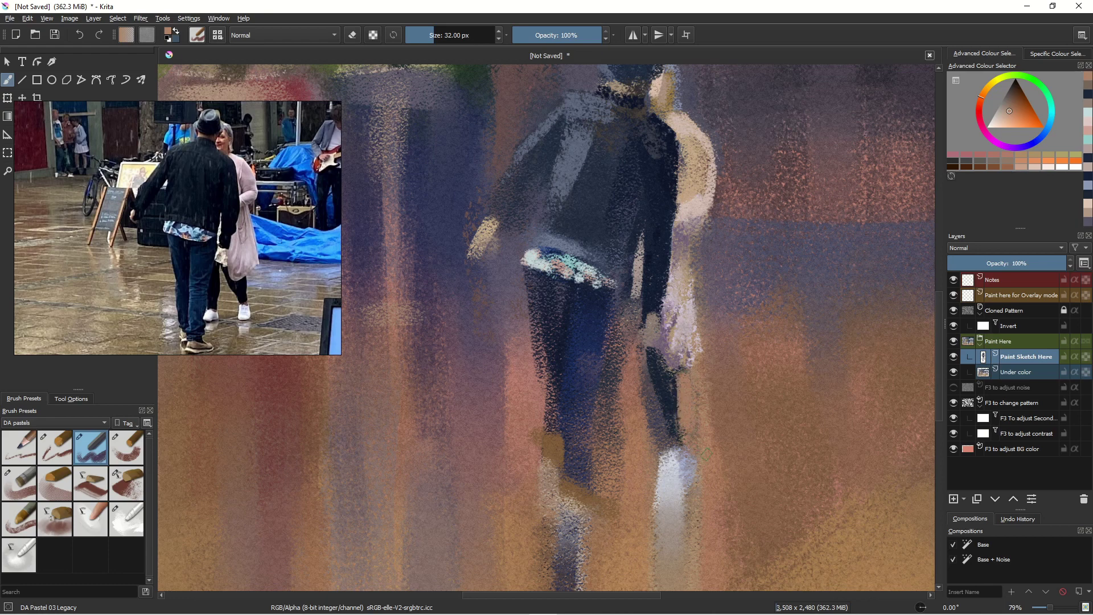
{"action": "left_click", "coordinate": [661, 393], "text": "ctrl"}
{"action": "mouse_move", "coordinate": [649, 374]}
{"action": "left_mouse_down"}
{"action": "mouse_move", "coordinate": [667, 441]}
{"action": "mouse_move", "coordinate": [639, 349]}
{"action": "left_mouse_up"}
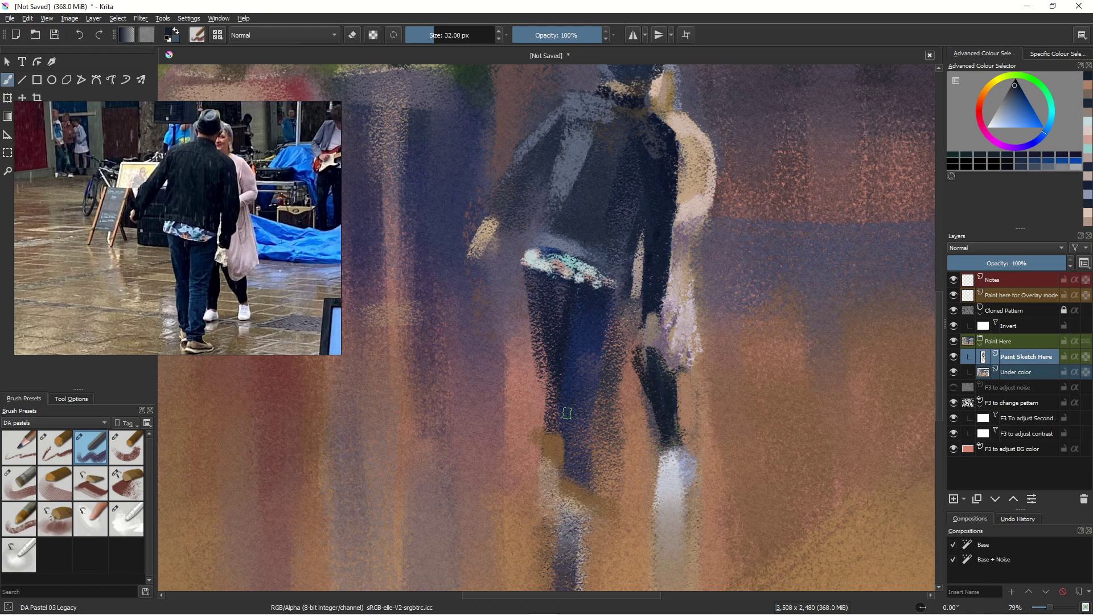
Darken the man's trouser edge nearest the woman and add a muted grey-violet highlight on his thigh
{"action": "mouse_move", "coordinate": [616, 350]}
{"action": "left_mouse_down"}
{"action": "mouse_move", "coordinate": [610, 416]}
{"action": "mouse_move", "coordinate": [603, 403]}
{"action": "left_mouse_up"}
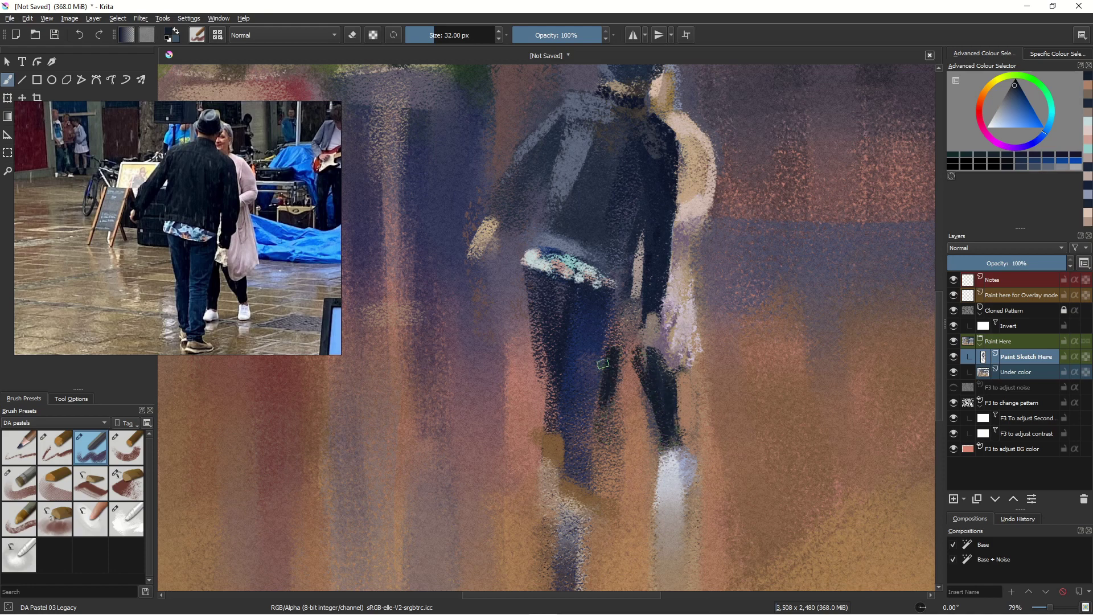
{"action": "left_click", "coordinate": [580, 373], "text": "ctrl"}
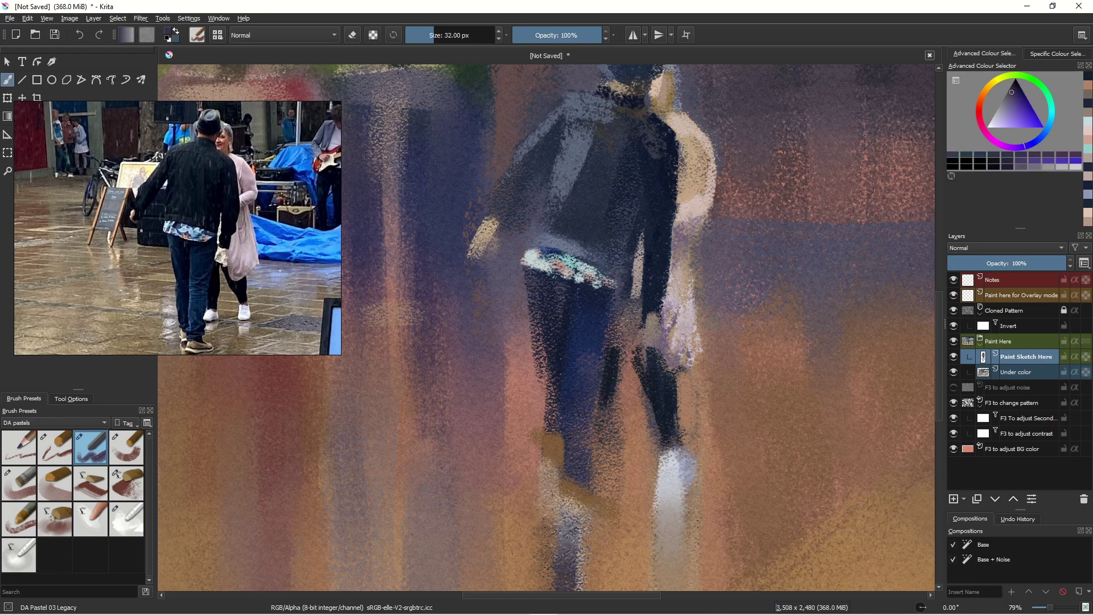
{"action": "left_click", "coordinate": [1005, 104]}
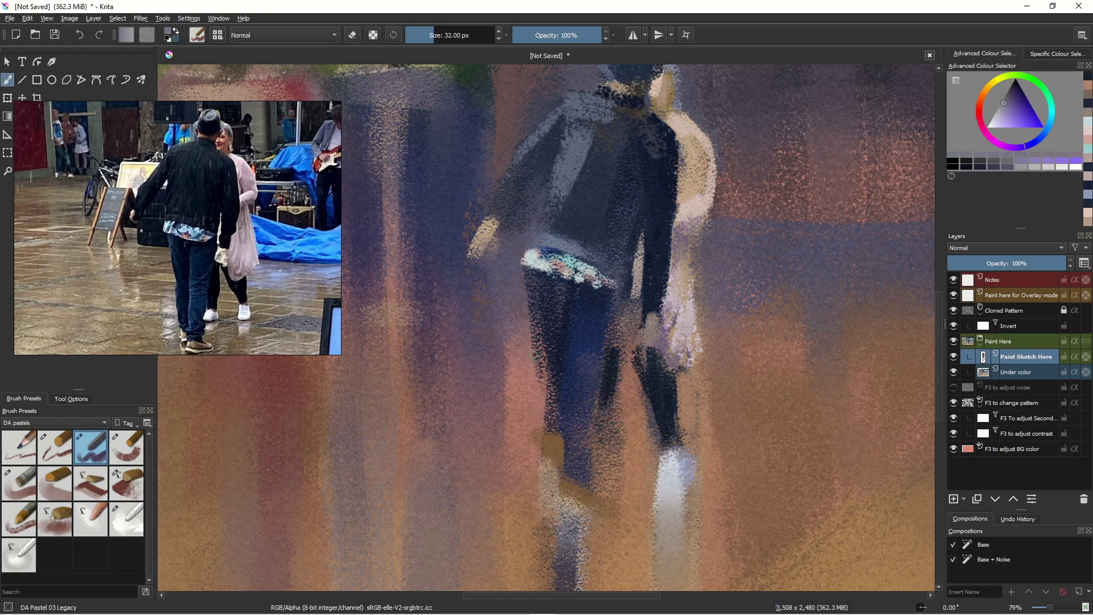
{"action": "left_click_drag", "start_coordinate": [574, 310], "coordinate": [573, 350]}
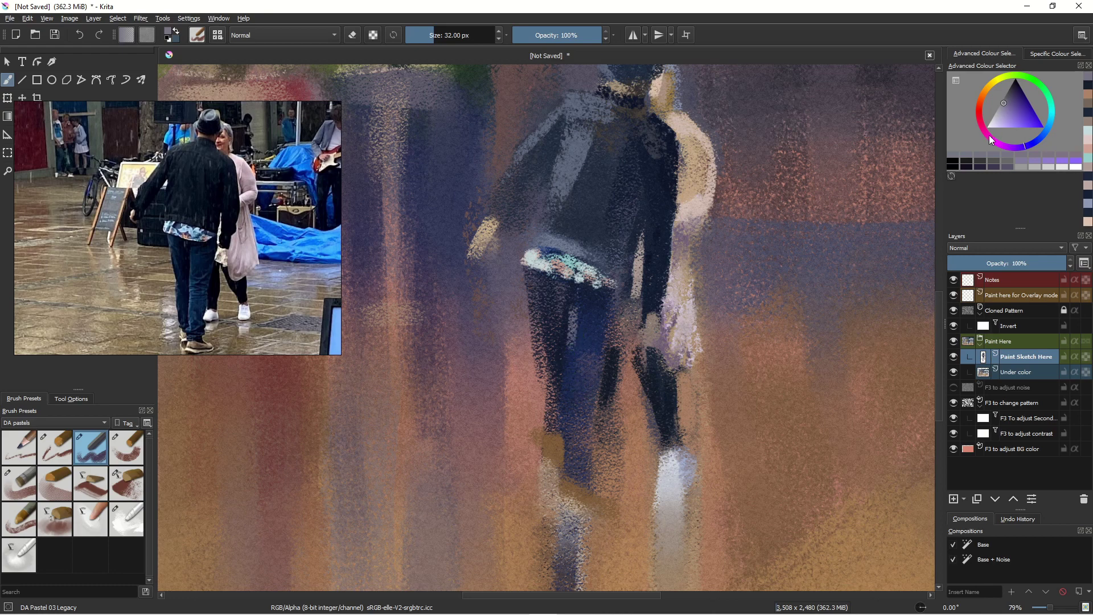
Choose a pale grey-blue and brighten the vertical highlight on the man's upper trouser leg
{"action": "left_click", "coordinate": [1051, 131]}
{"action": "left_click", "coordinate": [1001, 110]}
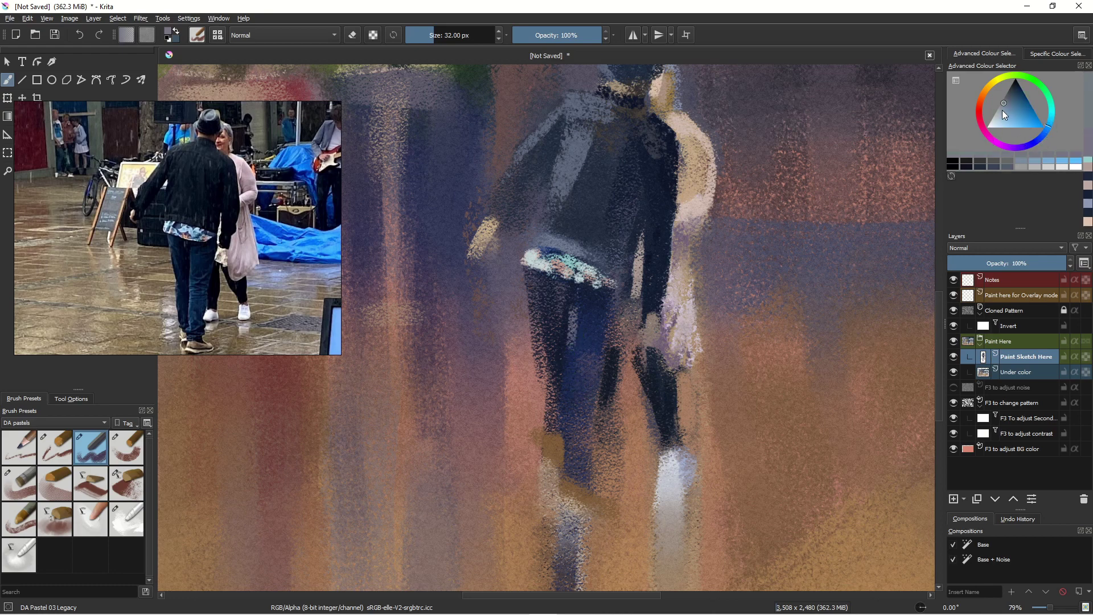
{"action": "left_click", "coordinate": [998, 118]}
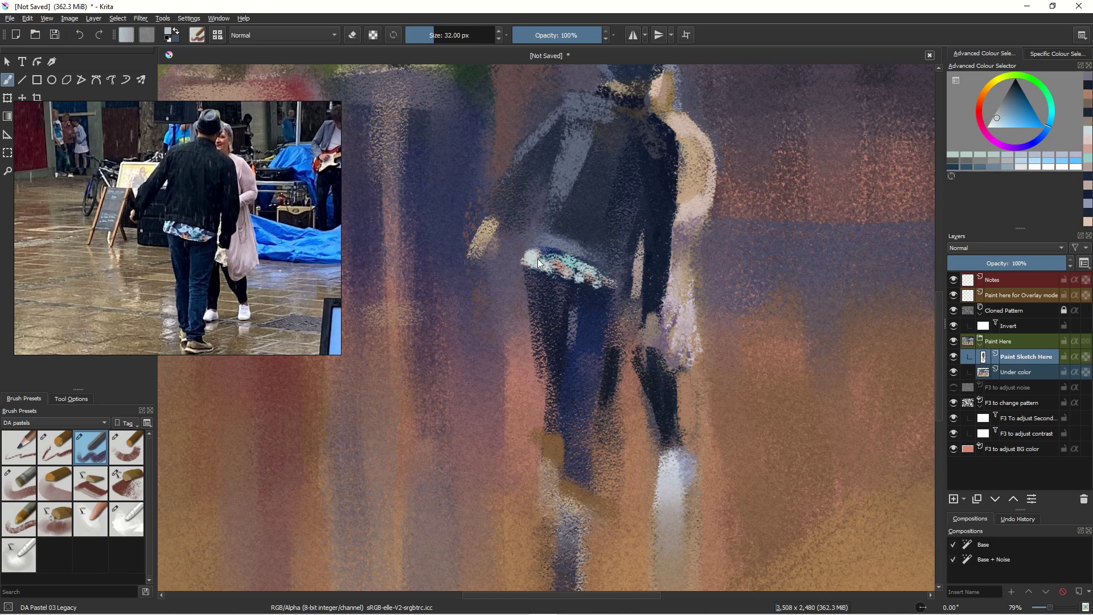
{"action": "left_click_drag", "start_coordinate": [575, 305], "coordinate": [571, 355]}
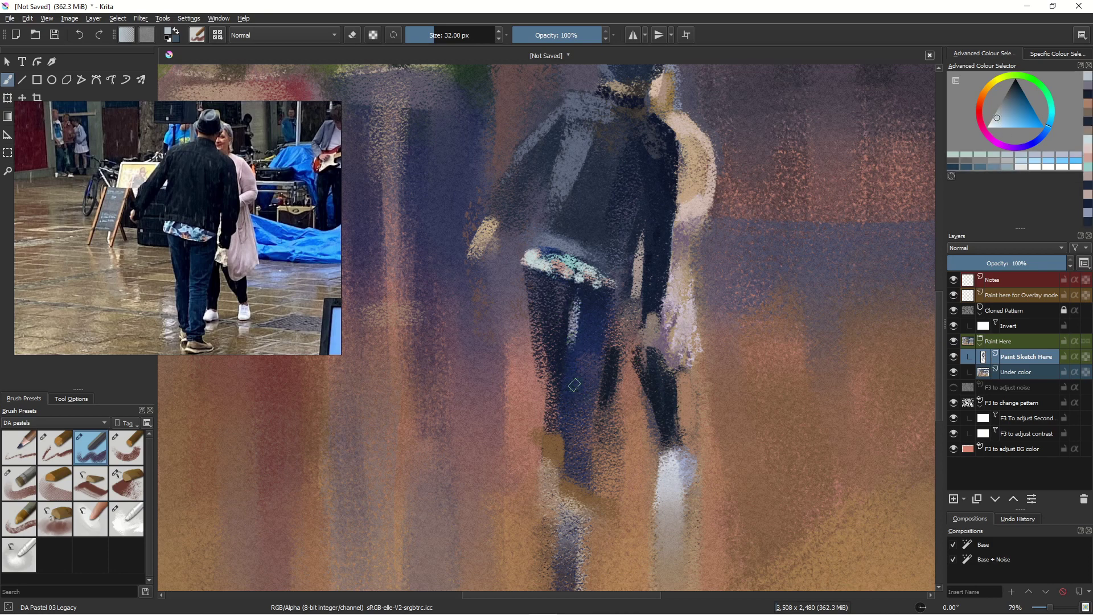
Reduce the brush to 16 px and paint a thin slate-blue highlight down the man's lower trouser leg
{"action": "left_click", "coordinate": [1005, 103]}
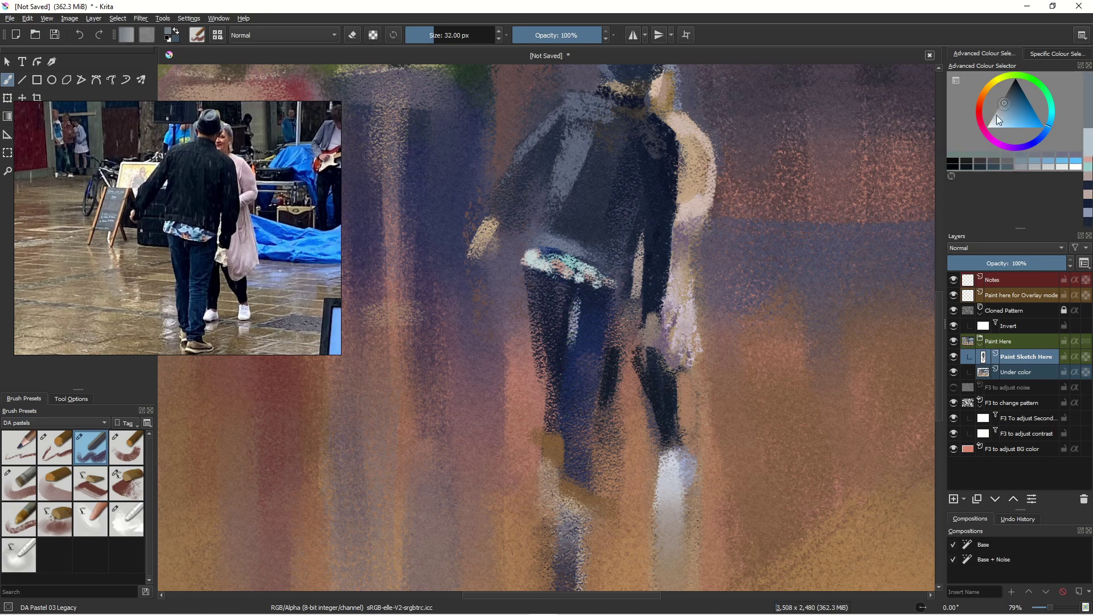
{"action": "key", "text": "bracketleft"}
{"action": "key", "text": "bracketleft"}
{"action": "key", "text": "bracketleft"}
{"action": "left_click_drag", "start_coordinate": [573, 340], "coordinate": [579, 441]}
{"action": "left_click_drag", "start_coordinate": [566, 371], "coordinate": [566, 454]}
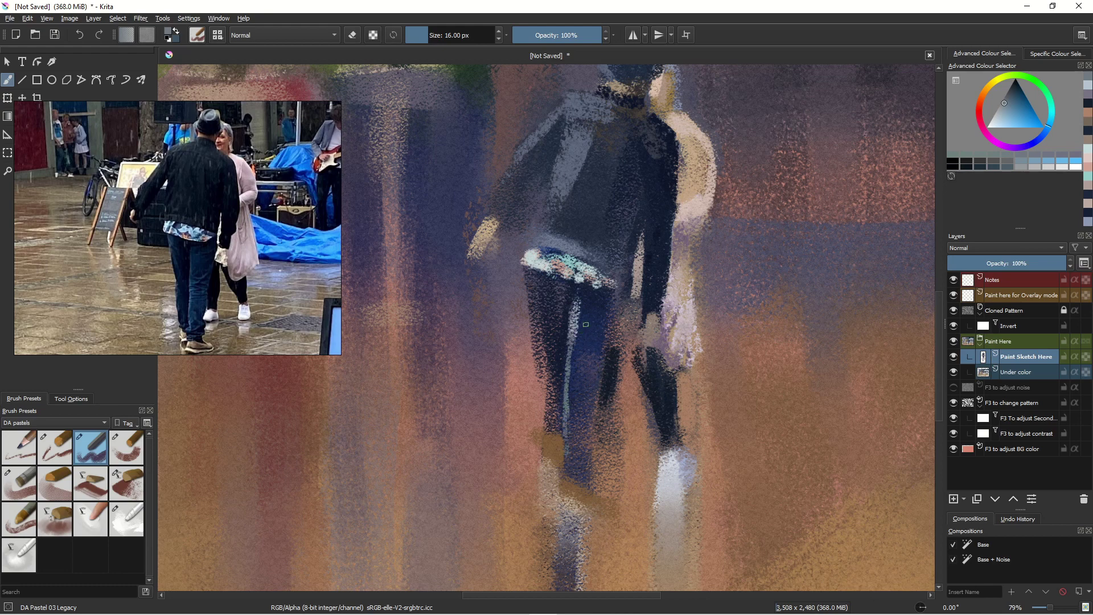
Enlarge the brush to 47 px and add broad slate-blue texture around the knee of the man's trousers
{"action": "key", "text": "bracketright"}
{"action": "key", "text": "bracketright"}
{"action": "key", "text": "bracketright"}
{"action": "key", "text": "bracketright"}
{"action": "key", "text": "bracketright"}
{"action": "key", "text": "bracketright"}
{"action": "key", "text": "bracketright"}
{"action": "key", "text": "bracketright"}
{"action": "key", "text": "bracketright"}
{"action": "key", "text": "bracketright"}
{"action": "key", "text": "bracketright"}
{"action": "key", "text": "bracketright"}
{"action": "left_click_drag", "start_coordinate": [586, 380], "coordinate": [572, 398]}
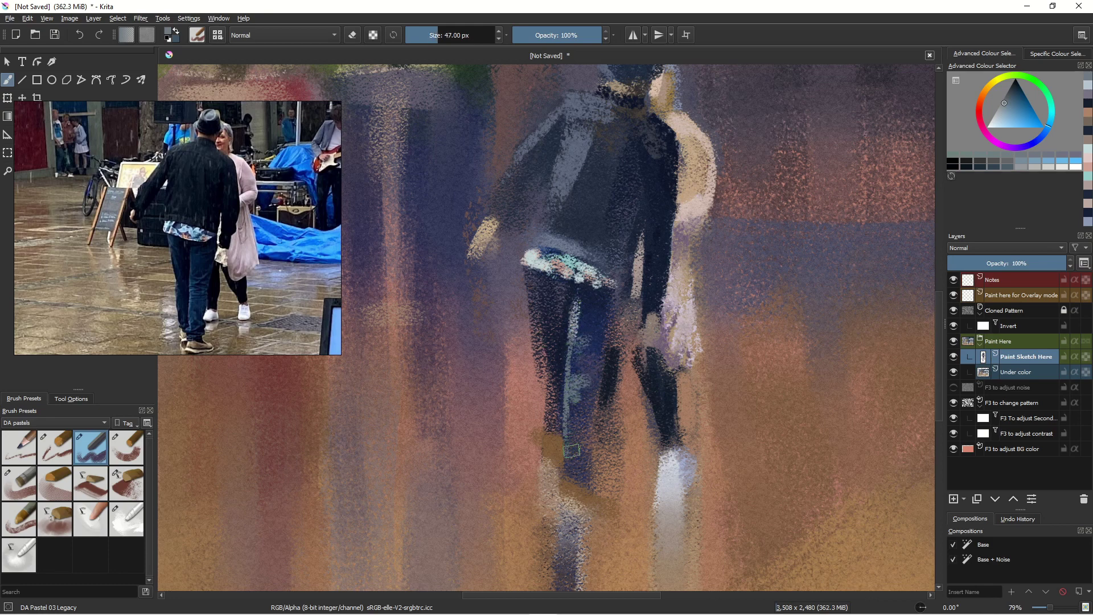
Reduce the brush to 35 px and add a texture stroke down the outer side of the man's trouser leg
{"action": "key", "text": "bracketleft"}
{"action": "key", "text": "bracketleft"}
{"action": "mouse_move", "coordinate": [561, 342]}
{"action": "left_mouse_down"}
{"action": "mouse_move", "coordinate": [483, 387]}
{"action": "mouse_move", "coordinate": [518, 398]}
{"action": "mouse_move", "coordinate": [550, 434]}
{"action": "left_mouse_up"}
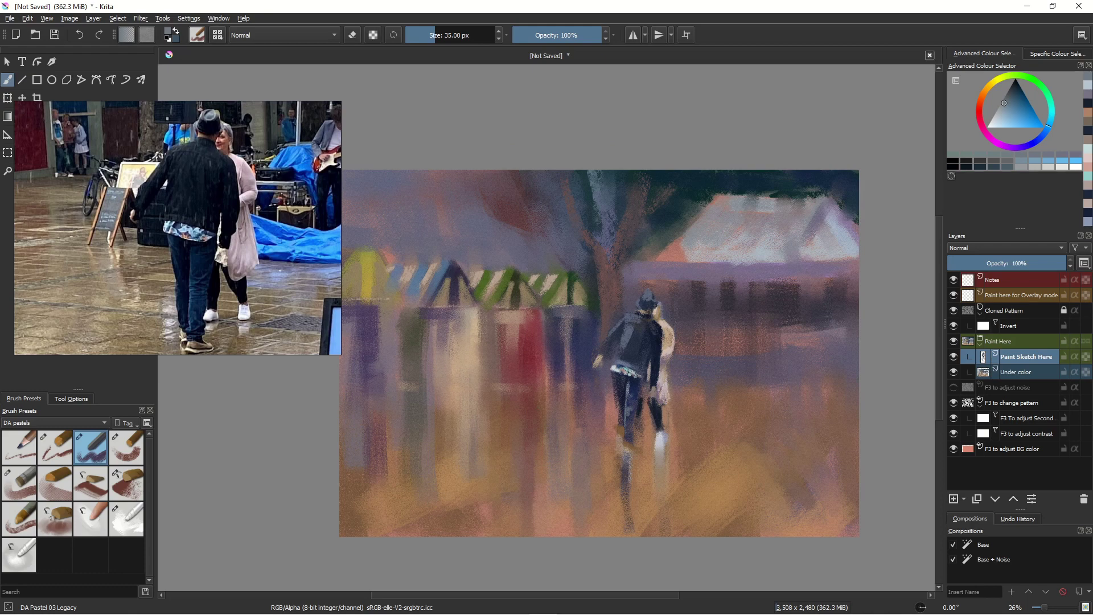
Smear the edge between the man's sleeve and the woman's coat with the DA Pastel 12 Blender smear brush
{"action": "left_click", "coordinate": [126, 518]}
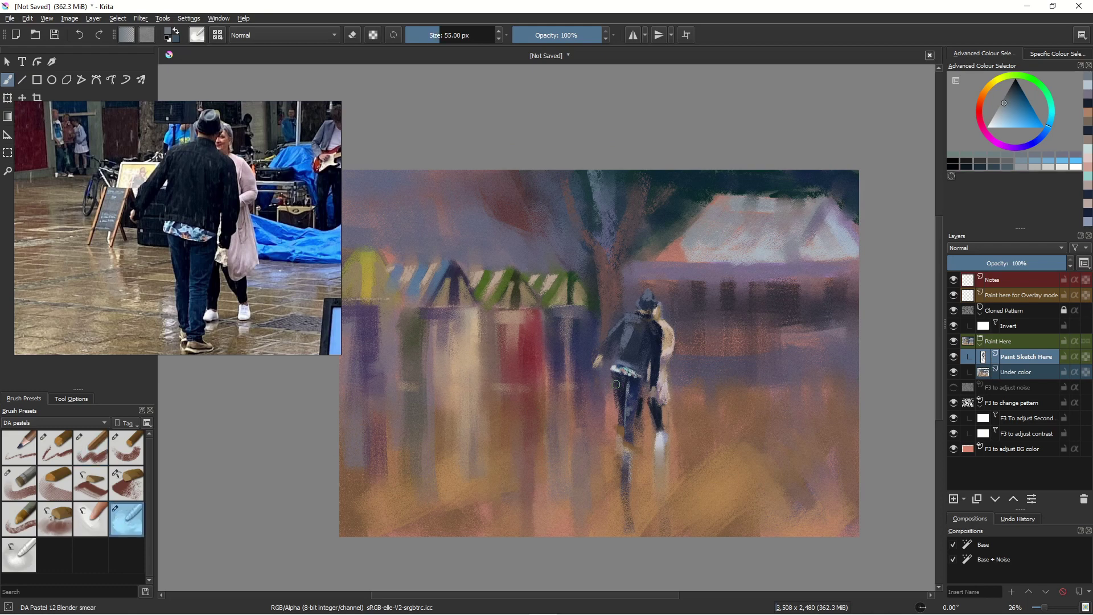
{"action": "scroll", "coordinate": [585, 416], "scroll_direction": "up", "scroll_amount": 3}
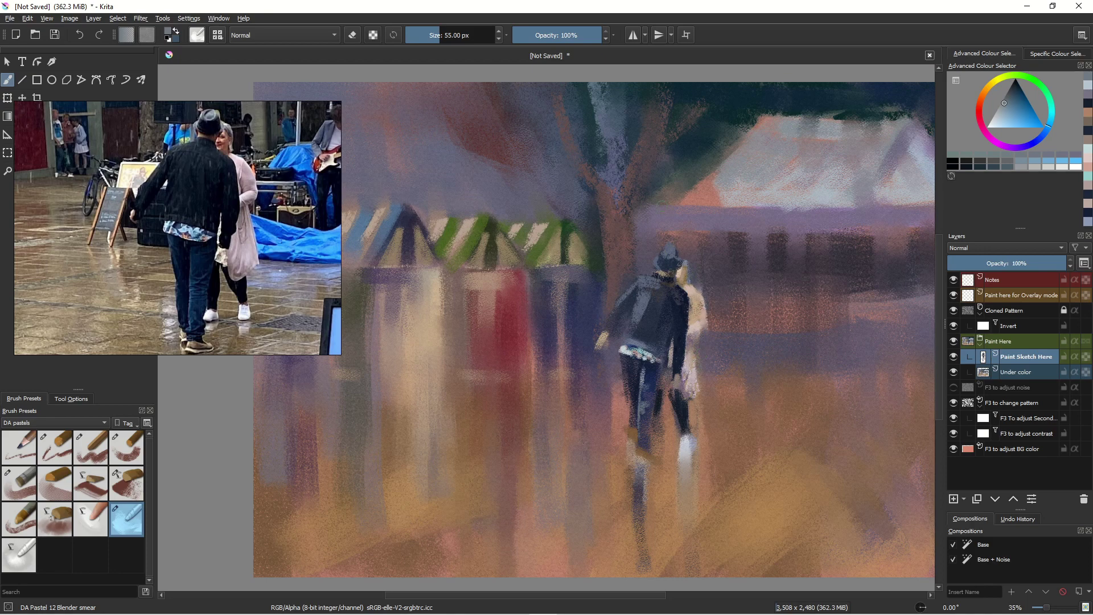
{"action": "left_click_drag", "start_coordinate": [679, 340], "coordinate": [685, 369]}
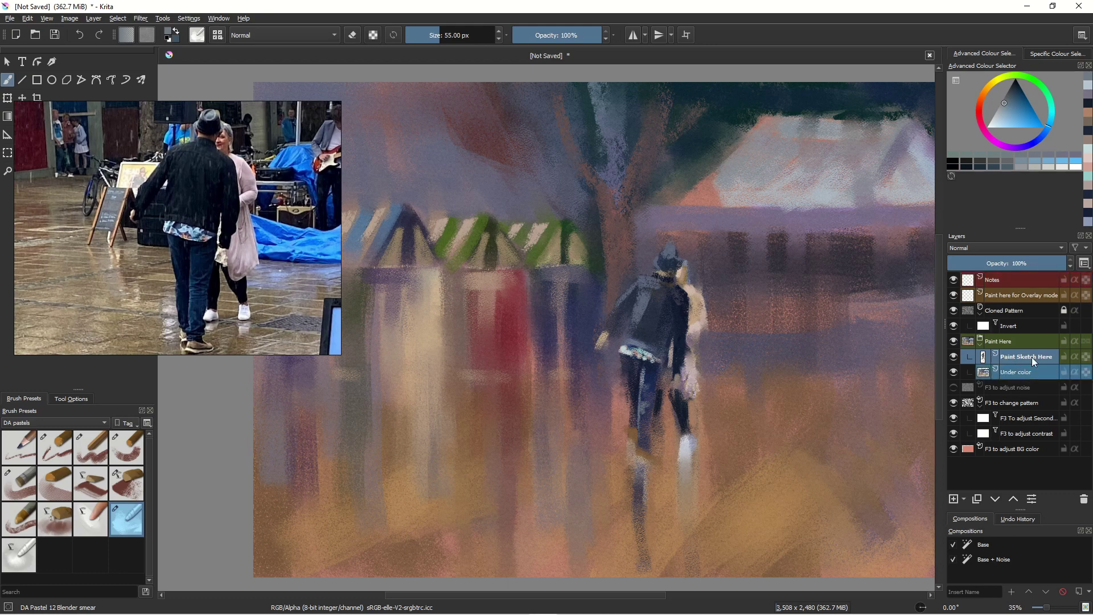
Merge the Paint Sketch Here layer into Under color and add a new paint layer above it
{"action": "left_click", "coordinate": [91, 19]}
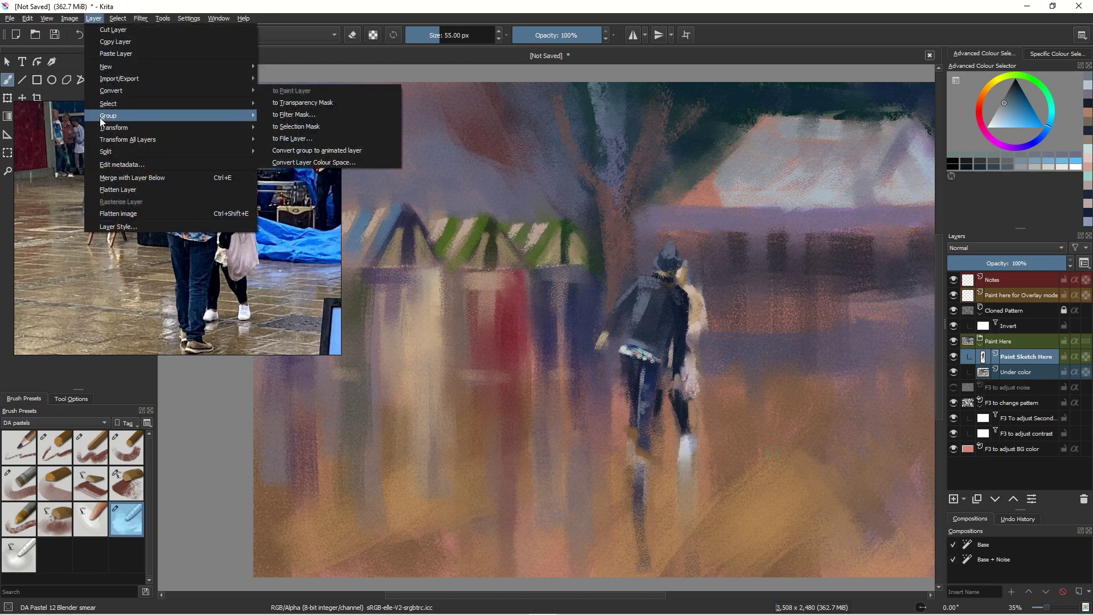
{"action": "mouse_move", "coordinate": [105, 140]}
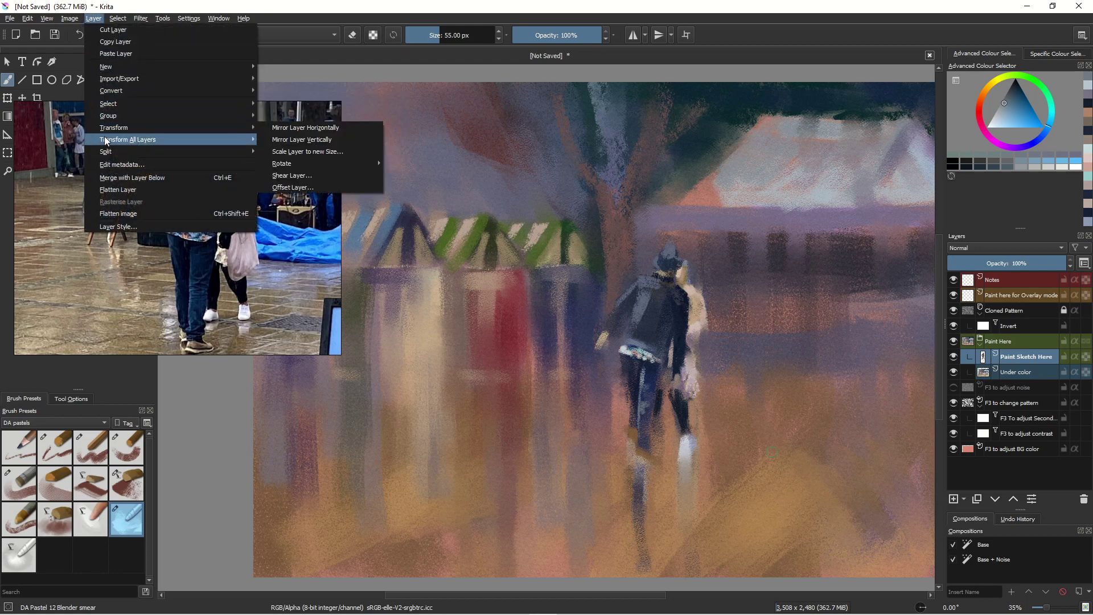
{"action": "left_click", "coordinate": [115, 177]}
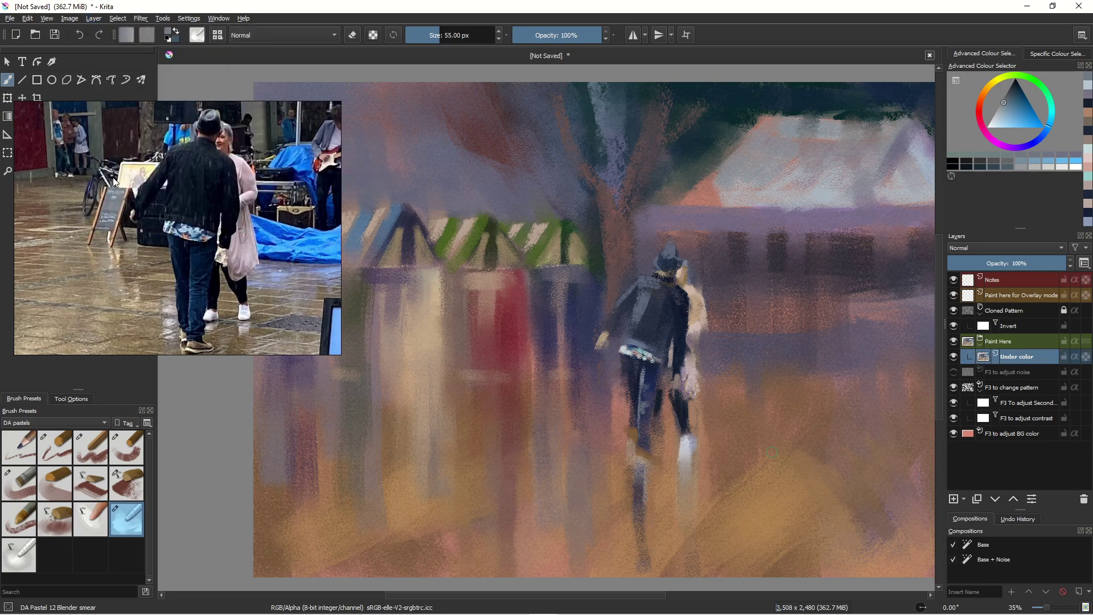
{"action": "left_click", "coordinate": [953, 502]}
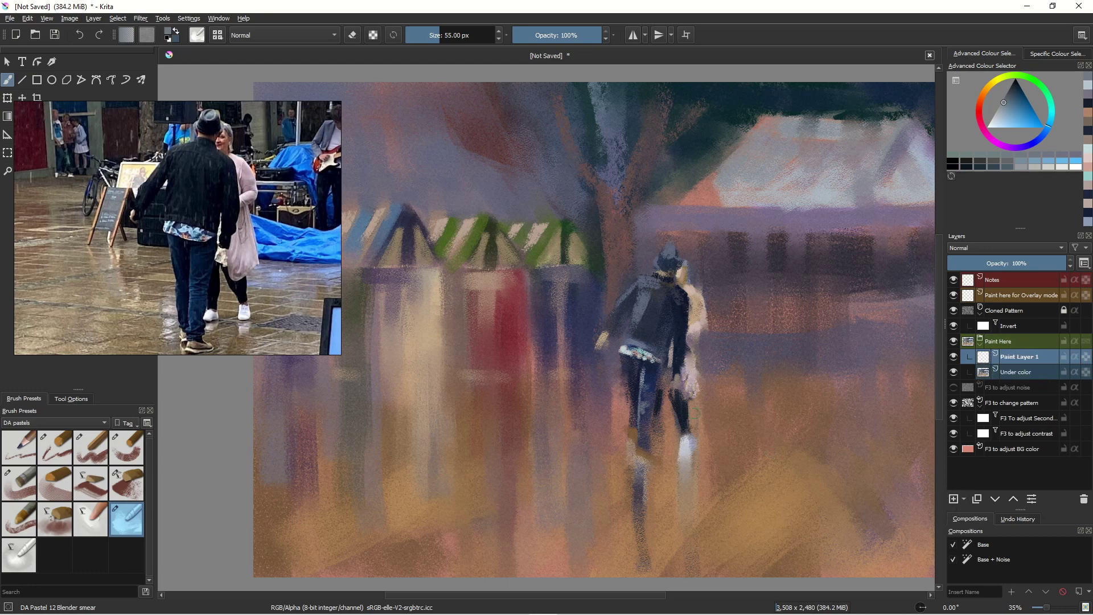
On the Under color layer, smear the man's hand and soften his jacket and shirt hem with the 200 px Blender Soft brush
{"action": "left_click", "coordinate": [1015, 373]}
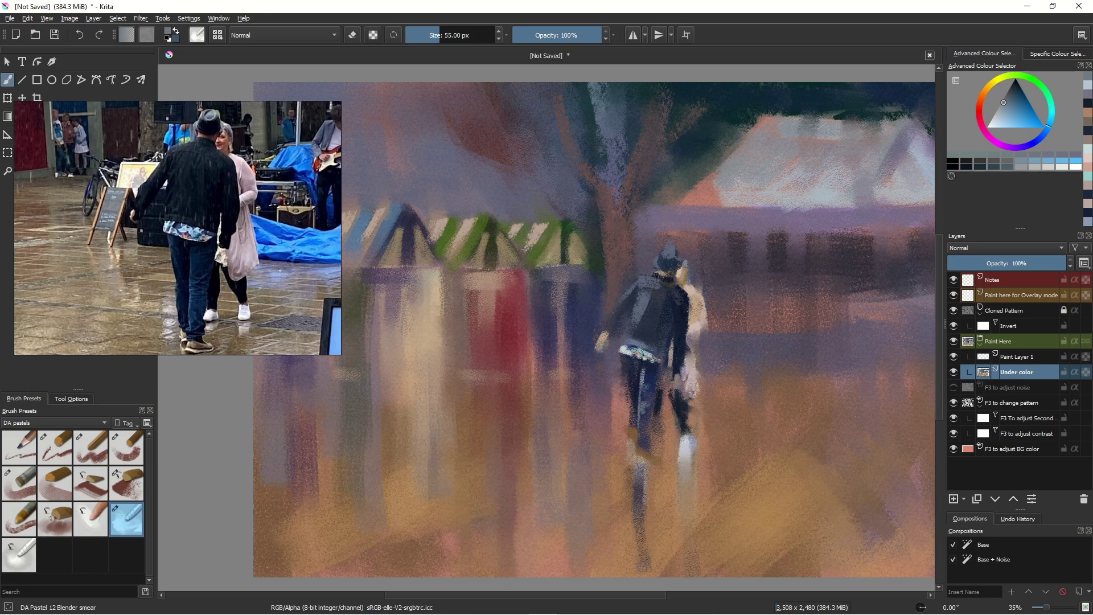
{"action": "left_click_drag", "start_coordinate": [599, 346], "coordinate": [596, 356]}
{"action": "left_click", "coordinate": [20, 557]}
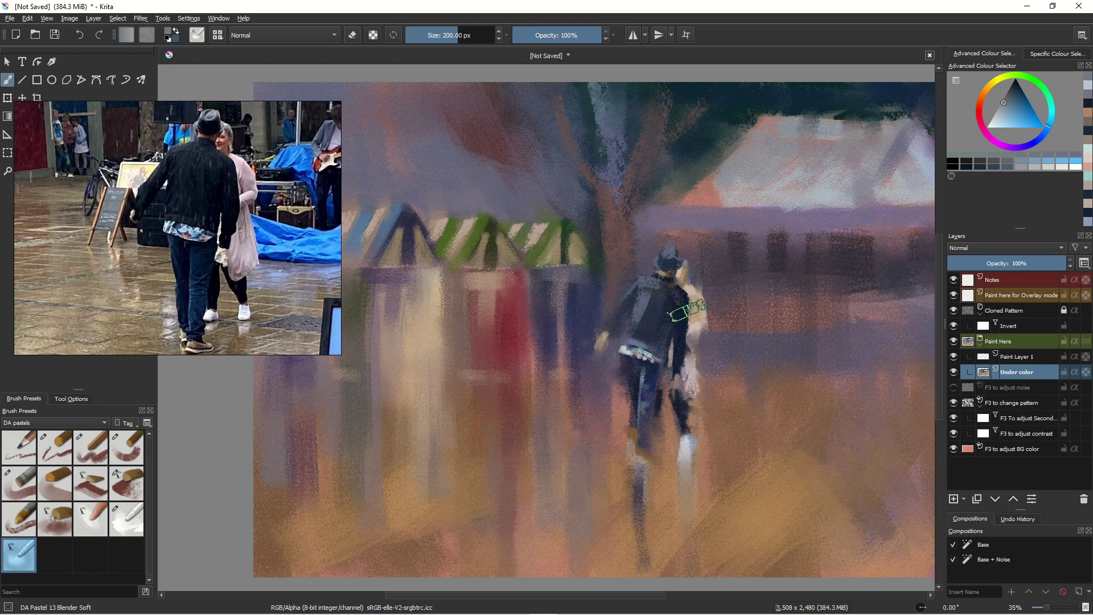
{"action": "mouse_move", "coordinate": [651, 331]}
{"action": "left_mouse_down"}
{"action": "mouse_move", "coordinate": [645, 301]}
{"action": "mouse_move", "coordinate": [641, 352]}
{"action": "left_mouse_up"}
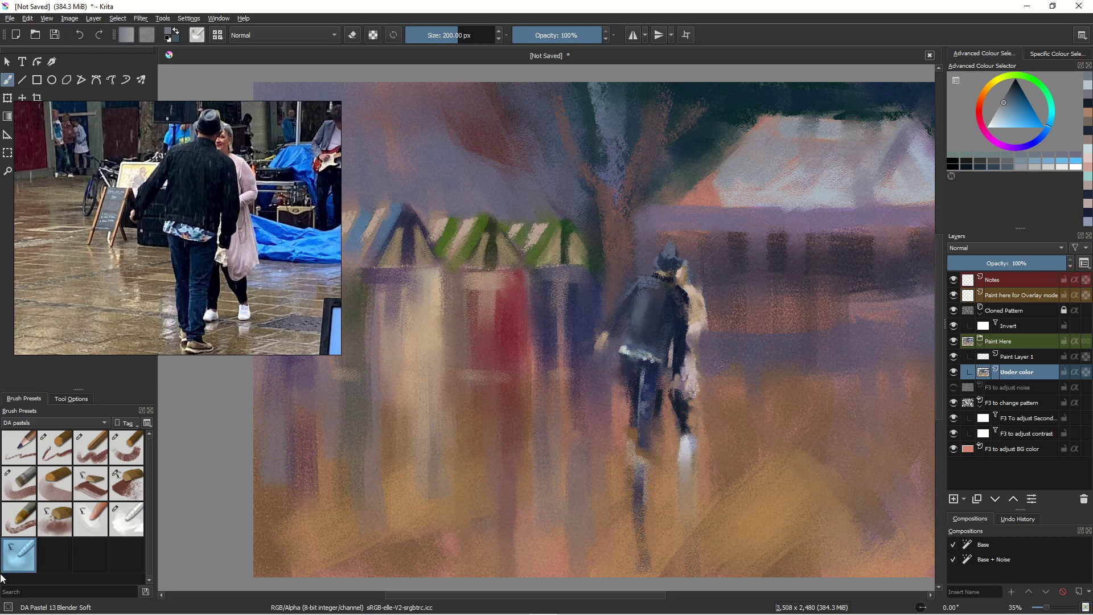
{"action": "left_click", "coordinate": [118, 531]}
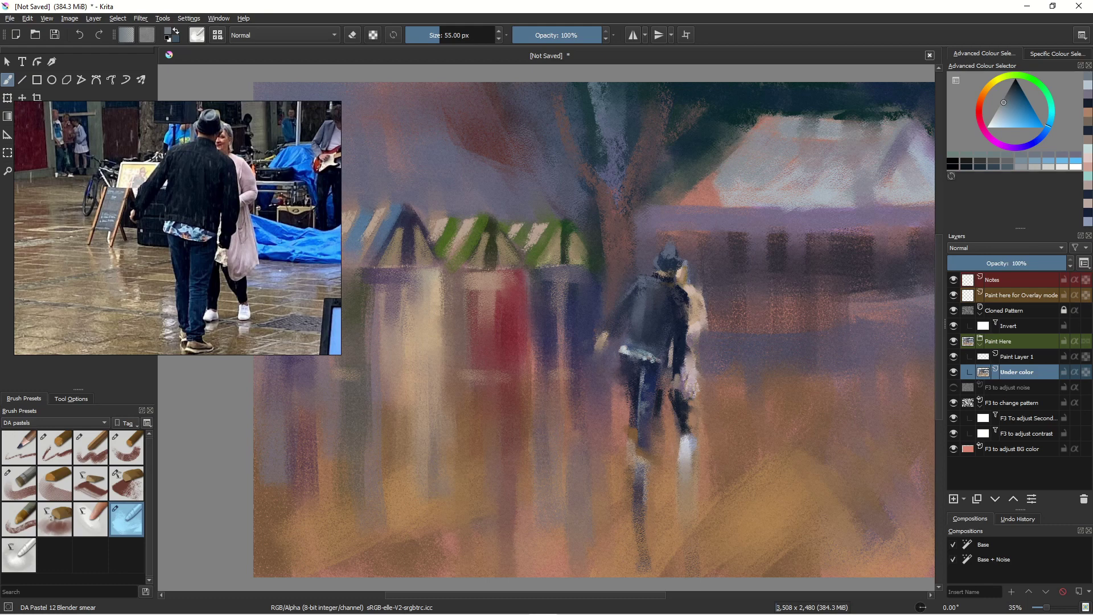
{"action": "scroll", "coordinate": [513, 447], "scroll_direction": "down", "scroll_amount": 3}
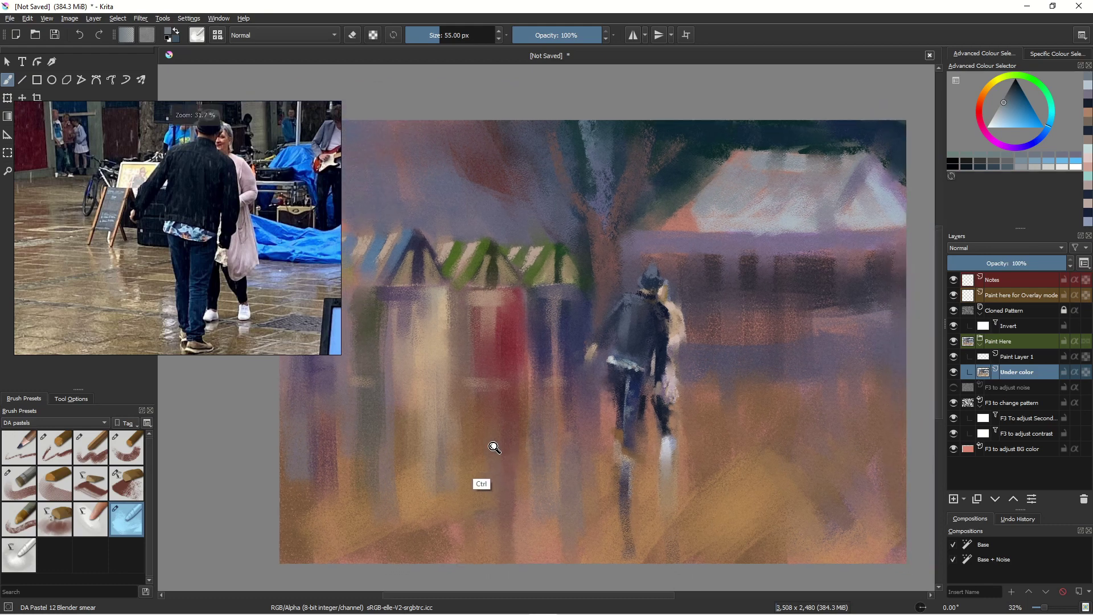
{"action": "scroll", "coordinate": [432, 435], "scroll_direction": "up", "scroll_amount": 2}
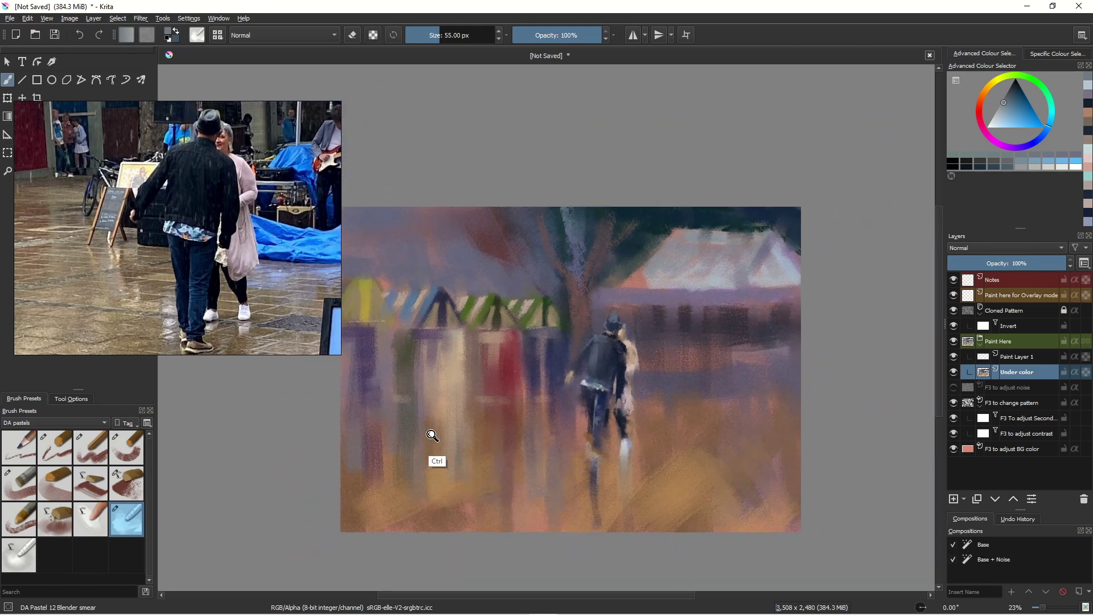
On Paint Layer 1, paint a dark red head for a background musician with the 35 px DA Pastel 03 Legacy brush
{"action": "left_click", "coordinate": [454, 416], "text": "ctrl"}
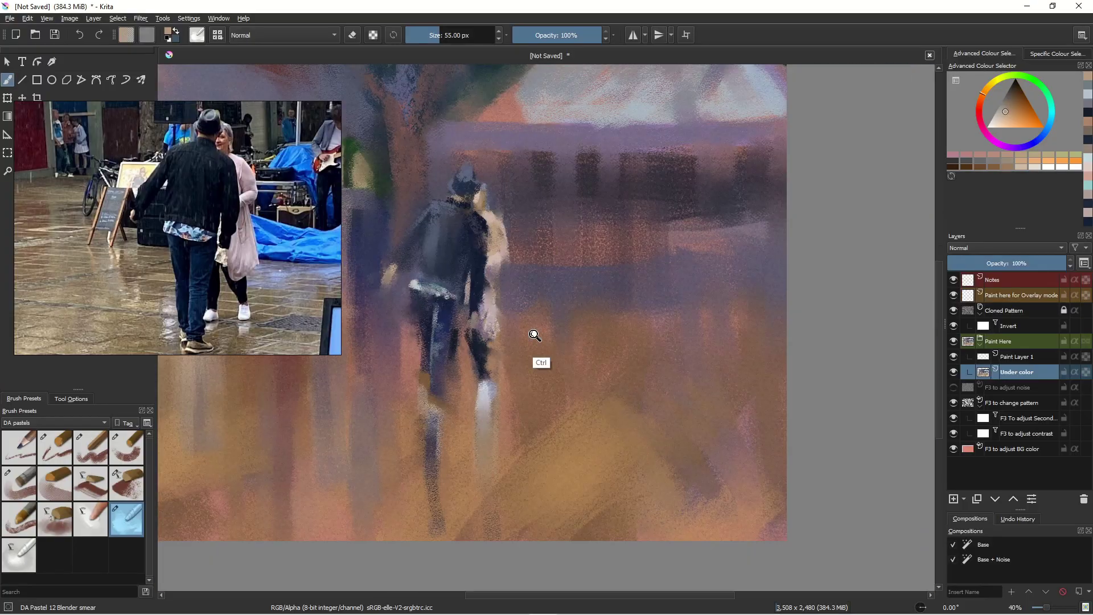
{"action": "key", "text": "Page_Up"}
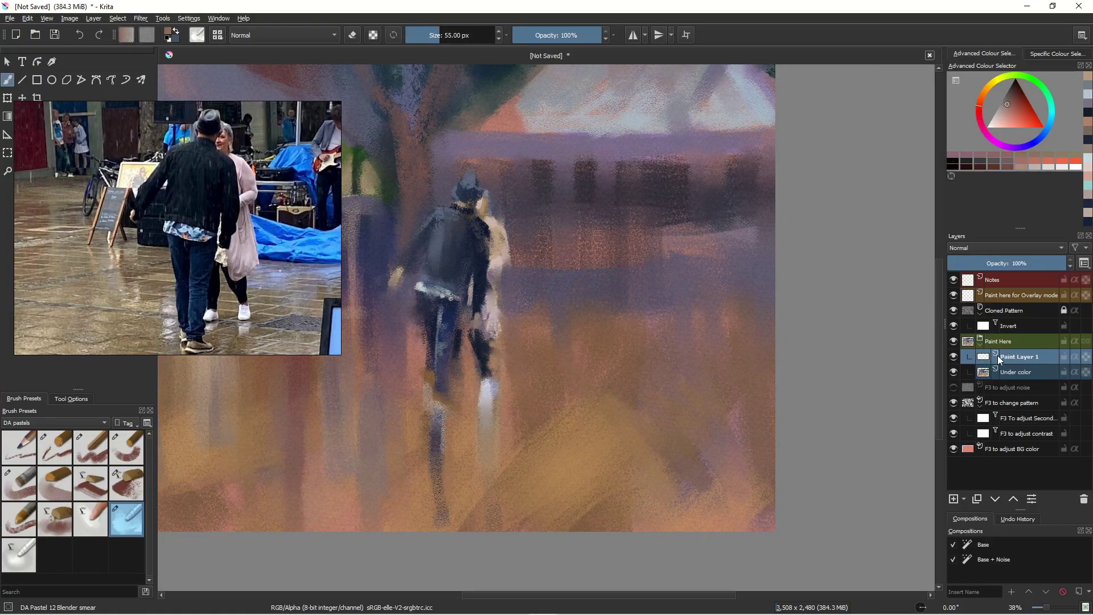
{"action": "left_click", "coordinate": [1014, 89]}
{"action": "key", "text": "/"}
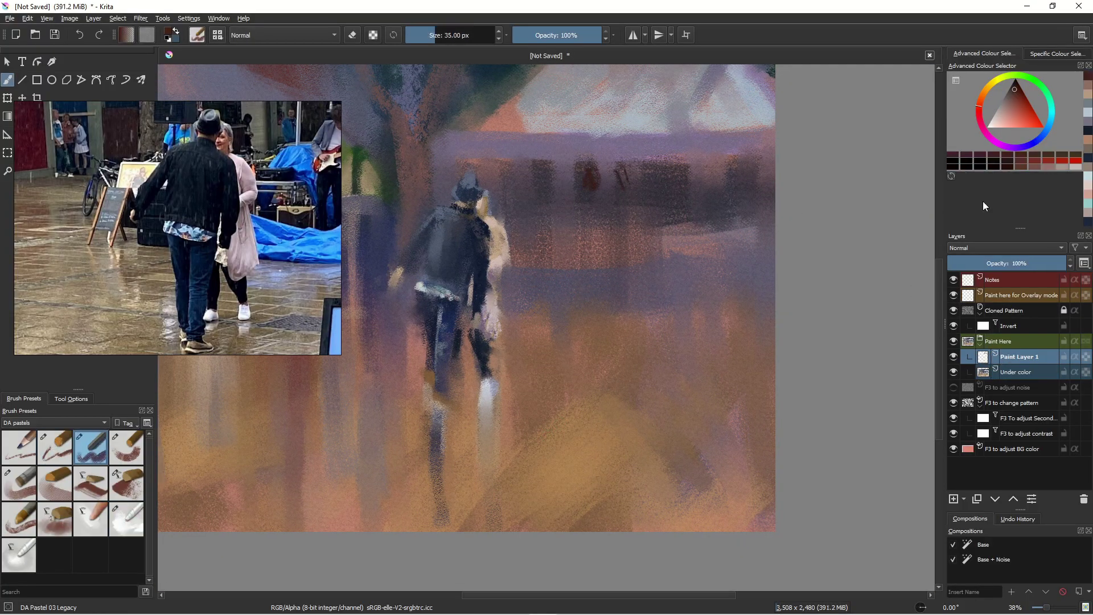
Block in the background musician's shoulders and bent arms with pale grey strokes
{"action": "left_click", "coordinate": [1001, 111]}
{"action": "left_click_drag", "start_coordinate": [579, 185], "coordinate": [603, 200]}
{"action": "mouse_move", "coordinate": [574, 192]}
{"action": "left_mouse_down"}
{"action": "mouse_move", "coordinate": [572, 234]}
{"action": "mouse_move", "coordinate": [555, 219]}
{"action": "left_mouse_up"}
{"action": "left_click", "coordinate": [1044, 134]}
{"action": "mouse_move", "coordinate": [601, 198]}
{"action": "left_mouse_down"}
{"action": "mouse_move", "coordinate": [594, 238]}
{"action": "mouse_move", "coordinate": [564, 252]}
{"action": "mouse_move", "coordinate": [585, 257]}
{"action": "left_mouse_up"}
Paint the background musician's legs with a dark colour sampled from the walking man
{"action": "left_click", "coordinate": [475, 256], "text": "ctrl"}
{"action": "mouse_move", "coordinate": [582, 245]}
{"action": "left_mouse_down"}
{"action": "mouse_move", "coordinate": [586, 298]}
{"action": "mouse_move", "coordinate": [564, 331]}
{"action": "left_mouse_up"}
{"action": "left_click", "coordinate": [581, 279], "text": "ctrl"}
{"action": "left_click", "coordinate": [569, 268], "text": "ctrl"}
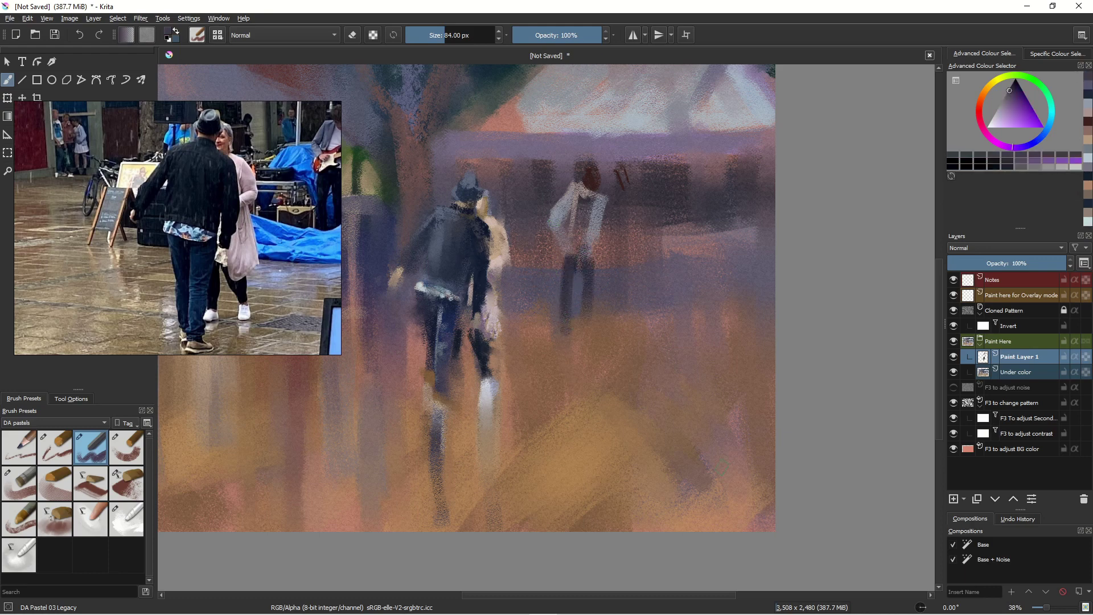
Choose a muted blue and block in the tarpaulin and its reflection at the background musician's feet
{"action": "left_click", "coordinate": [1040, 132]}
{"action": "mouse_move", "coordinate": [677, 285]}
{"action": "left_mouse_down"}
{"action": "mouse_move", "coordinate": [554, 341]}
{"action": "mouse_move", "coordinate": [505, 305]}
{"action": "mouse_move", "coordinate": [683, 288]}
{"action": "mouse_move", "coordinate": [758, 316]}
{"action": "left_mouse_up"}
{"action": "left_click_drag", "start_coordinate": [629, 343], "coordinate": [704, 347]}
{"action": "left_click_drag", "start_coordinate": [706, 356], "coordinate": [615, 369]}
Smear the edges of the blue tarpaulin with the Blender smear brush at 110 px
{"action": "left_click", "coordinate": [126, 519]}
{"action": "left_click_drag", "start_coordinate": [520, 321], "coordinate": [519, 350]}
{"action": "left_click_drag", "start_coordinate": [729, 336], "coordinate": [730, 358]}
{"action": "left_click_drag", "start_coordinate": [743, 301], "coordinate": [746, 341]}
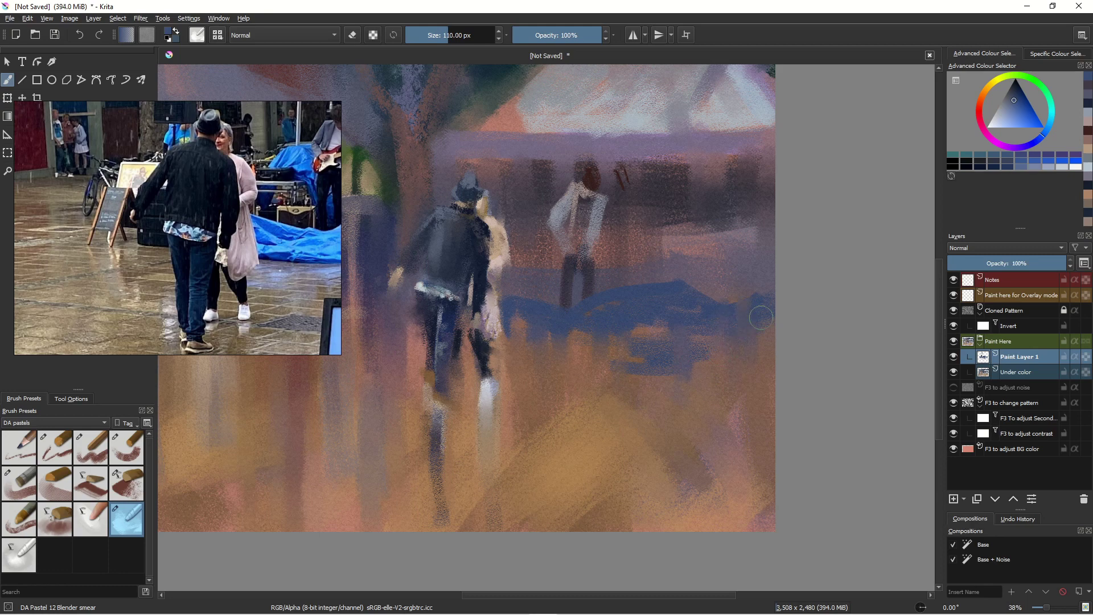
Add brighter blue highlights along the tarpaulin folds with the 84 px DA Pastel 04 Basic brush
{"action": "left_click", "coordinate": [1016, 113]}
{"action": "left_click", "coordinate": [126, 448]}
{"action": "left_click_drag", "start_coordinate": [618, 312], "coordinate": [589, 320]}
{"action": "left_click_drag", "start_coordinate": [587, 309], "coordinate": [683, 286]}
{"action": "mouse_move", "coordinate": [684, 286]}
{"action": "left_mouse_down"}
{"action": "mouse_move", "coordinate": [722, 310]}
{"action": "mouse_move", "coordinate": [758, 308]}
{"action": "left_mouse_up"}
{"action": "left_click_drag", "start_coordinate": [507, 303], "coordinate": [597, 327]}
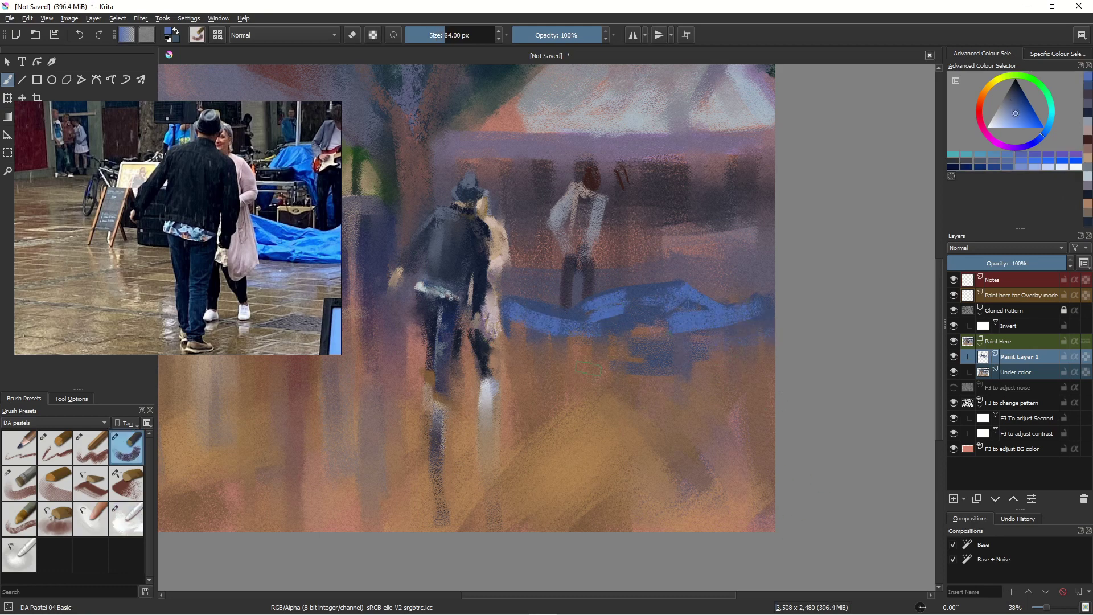
Brighten the tarpaulin's blue reflection and smear it down into the wet ground with the 110 px Blender smear brush
{"action": "left_click", "coordinate": [126, 520]}
{"action": "mouse_move", "coordinate": [522, 327]}
{"action": "left_mouse_down"}
{"action": "mouse_move", "coordinate": [524, 349]}
{"action": "mouse_move", "coordinate": [740, 368]}
{"action": "left_mouse_up"}
{"action": "key", "text": "/"}
{"action": "key", "text": "/"}
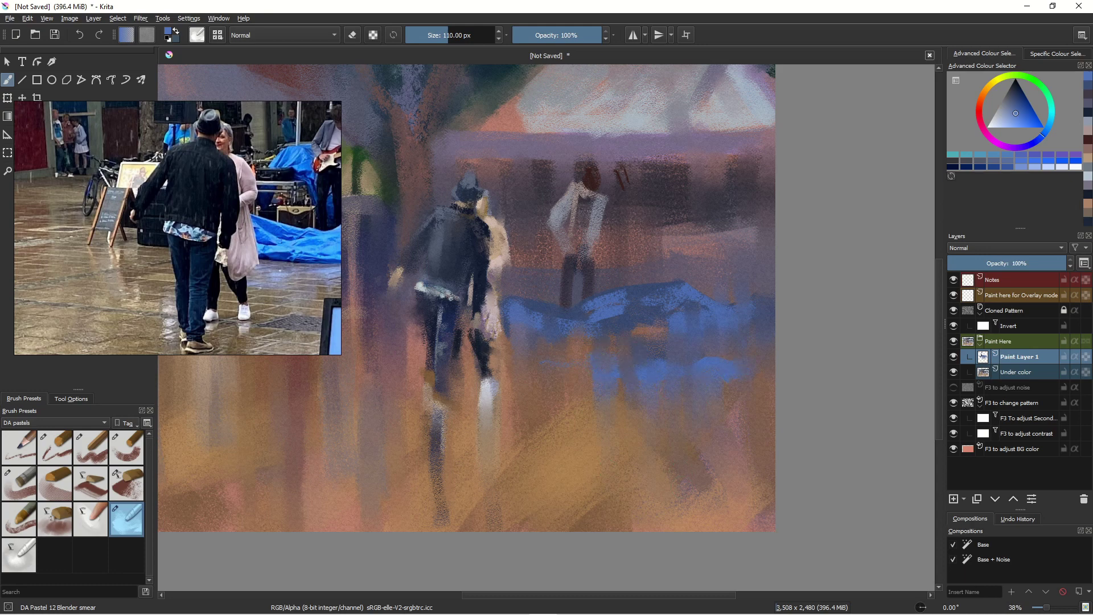
{"action": "left_click_drag", "start_coordinate": [572, 336], "coordinate": [529, 370]}
{"action": "left_click", "coordinate": [571, 412], "text": "ctrl"}
Bring the band into view in the reference photo and trim the musician's outer sleeve with a sampled background colour
{"action": "left_click_drag", "start_coordinate": [197, 285], "coordinate": [62, 305]}
{"action": "left_click_drag", "start_coordinate": [213, 342], "coordinate": [251, 342]}
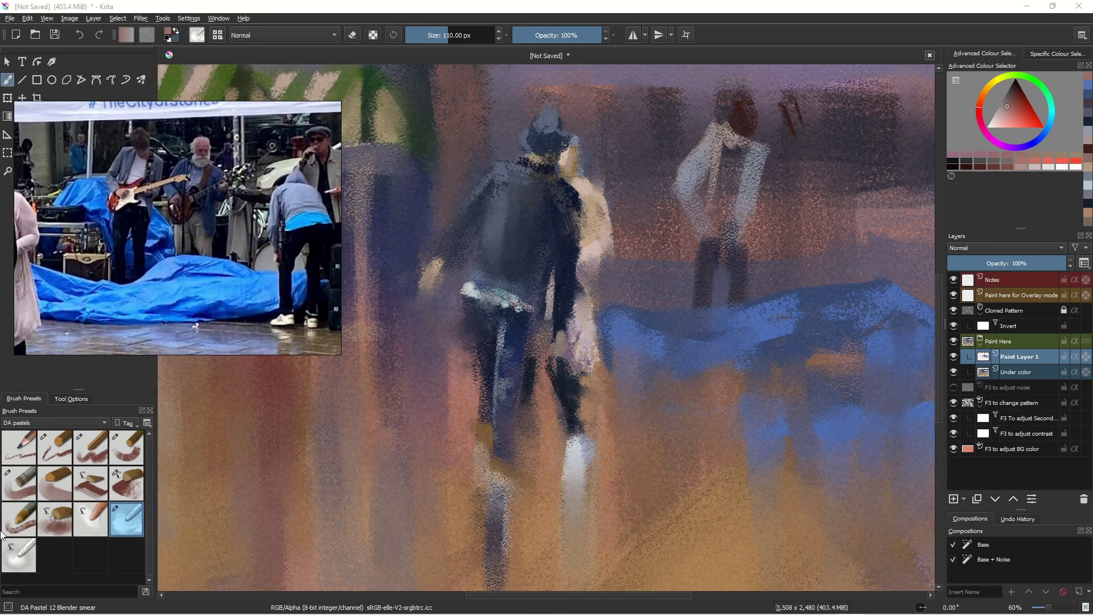
{"action": "left_click", "coordinate": [711, 130], "text": "ctrl"}
{"action": "left_click", "coordinate": [126, 448]}
{"action": "left_click_drag", "start_coordinate": [763, 136], "coordinate": [770, 220]}
Reshape the musician's head and shoulder outline with sampled background and skin tones, using DA Pastel 04 Basic
{"action": "left_click", "coordinate": [754, 88], "text": "ctrl"}
{"action": "left_click", "coordinate": [766, 80], "text": "ctrl"}
{"action": "left_click_drag", "start_coordinate": [750, 98], "coordinate": [750, 130]}
{"action": "left_click_drag", "start_coordinate": [775, 102], "coordinate": [773, 138]}
{"action": "left_click", "coordinate": [727, 102], "text": "ctrl"}
{"action": "mouse_move", "coordinate": [716, 109]}
{"action": "left_mouse_down"}
{"action": "mouse_move", "coordinate": [738, 131]}
{"action": "mouse_move", "coordinate": [736, 112]}
{"action": "mouse_move", "coordinate": [726, 118]}
{"action": "mouse_move", "coordinate": [740, 98]}
{"action": "mouse_move", "coordinate": [707, 106]}
{"action": "mouse_move", "coordinate": [696, 133]}
{"action": "left_mouse_up"}
{"action": "left_click", "coordinate": [883, 217], "text": "ctrl"}
{"action": "left_click", "coordinate": [737, 109], "text": "ctrl"}
{"action": "left_click", "coordinate": [760, 100], "text": "ctrl"}
{"action": "left_click", "coordinate": [706, 107], "text": "ctrl"}
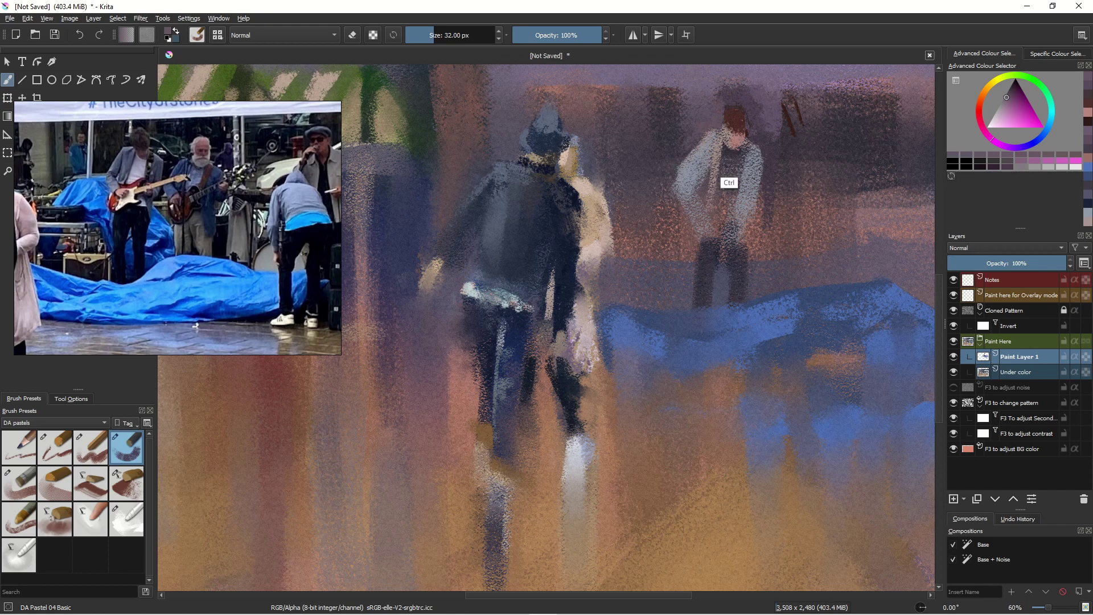
Reduce the brush to 16 px and redefine the musician's bent sleeve with sampled colours
{"action": "left_click", "coordinate": [726, 174], "text": "ctrl"}
{"action": "key", "text": "bracketleft"}
{"action": "key", "text": "bracketleft"}
{"action": "key", "text": "bracketleft"}
{"action": "key", "text": "bracketleft"}
{"action": "key", "text": "bracketleft"}
{"action": "key", "text": "bracketleft"}
{"action": "key", "text": "bracketleft"}
{"action": "key", "text": "bracketleft"}
{"action": "mouse_move", "coordinate": [698, 197]}
{"action": "left_mouse_down"}
{"action": "mouse_move", "coordinate": [705, 147]}
{"action": "mouse_move", "coordinate": [680, 189]}
{"action": "mouse_move", "coordinate": [689, 225]}
{"action": "left_mouse_up"}
{"action": "left_click", "coordinate": [698, 142], "text": "ctrl"}
{"action": "left_click", "coordinate": [688, 138], "text": "ctrl"}
Choose a strong red and paint the guitar body across the musician's waist
{"action": "left_click", "coordinate": [981, 102]}
{"action": "left_click", "coordinate": [979, 110]}
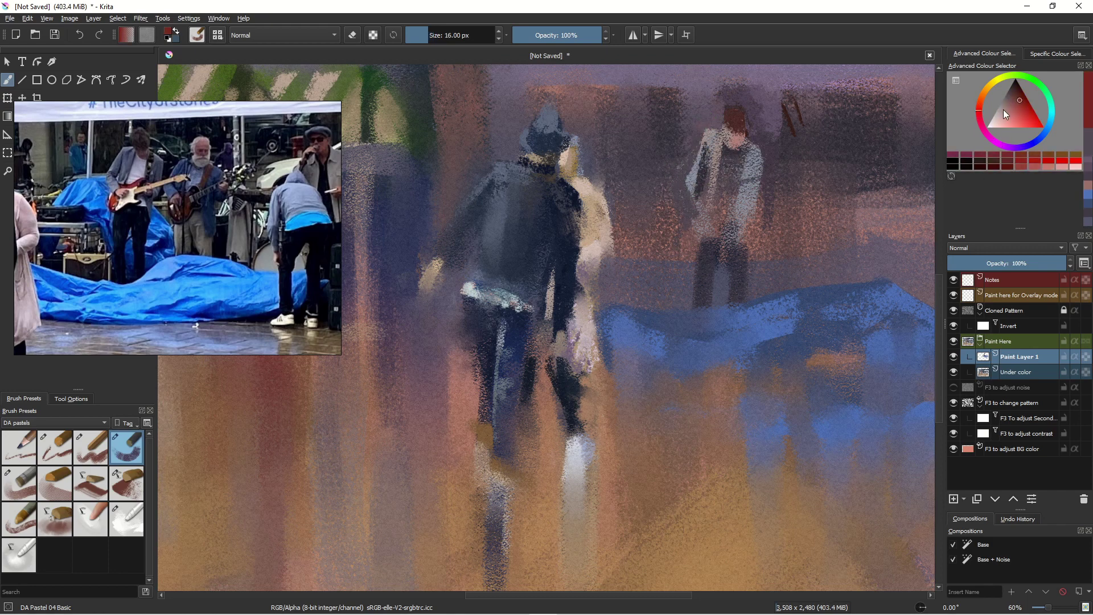
{"action": "left_click", "coordinate": [1020, 100]}
{"action": "left_click_drag", "start_coordinate": [737, 181], "coordinate": [713, 188]}
Choose an ochre and paint the guitar neck extending diagonally from the red body
{"action": "left_click", "coordinate": [985, 90]}
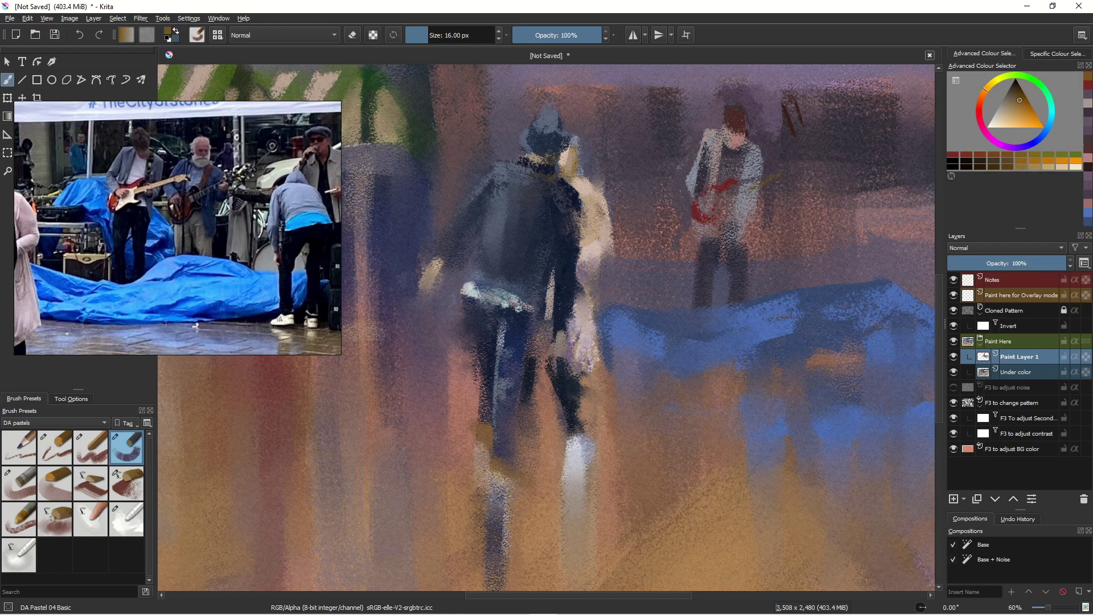
{"action": "left_click", "coordinate": [746, 185], "text": "ctrl"}
{"action": "mouse_move", "coordinate": [777, 176]}
{"action": "left_mouse_down"}
{"action": "mouse_move", "coordinate": [813, 165]}
{"action": "mouse_move", "coordinate": [730, 164]}
{"action": "mouse_move", "coordinate": [727, 96]}
{"action": "mouse_move", "coordinate": [750, 126]}
{"action": "mouse_move", "coordinate": [705, 259]}
{"action": "left_mouse_up"}
{"action": "left_click", "coordinate": [808, 178], "text": "ctrl"}
{"action": "left_click", "coordinate": [755, 197], "text": "ctrl"}
{"action": "left_click", "coordinate": [768, 212], "text": "ctrl"}
Resize the brush and darken the guitarist's trousers with a navy sampled from the walking man's jacket
{"action": "key", "text": "]"}
{"action": "key", "text": "]"}
{"action": "key", "text": "]"}
{"action": "key", "text": "]"}
{"action": "key", "text": "]"}
{"action": "key", "text": "]"}
{"action": "key", "text": "]"}
{"action": "key", "text": "]"}
{"action": "key", "text": "]"}
{"action": "key", "text": "]"}
{"action": "key", "text": "]"}
{"action": "key", "text": "]"}
{"action": "left_click", "coordinate": [751, 178], "text": "ctrl"}
{"action": "key", "text": "["}
{"action": "key", "text": "["}
{"action": "key", "text": "["}
{"action": "key", "text": "["}
{"action": "key", "text": "["}
{"action": "key", "text": "["}
{"action": "key", "text": "["}
{"action": "left_click", "coordinate": [728, 109], "text": "ctrl"}
{"action": "left_click", "coordinate": [567, 227], "text": "ctrl"}
{"action": "left_click_drag", "start_coordinate": [732, 221], "coordinate": [742, 303]}
Trim the guitarist's sleeve with the background colour and touch up his lower face with a sampled skin tone
{"action": "left_click", "coordinate": [679, 165], "text": "ctrl"}
{"action": "mouse_move", "coordinate": [689, 165]}
{"action": "left_mouse_down"}
{"action": "mouse_move", "coordinate": [691, 195]}
{"action": "mouse_move", "coordinate": [705, 199]}
{"action": "left_mouse_up"}
{"action": "left_click", "coordinate": [753, 170], "text": "ctrl"}
{"action": "left_click", "coordinate": [736, 140], "text": "ctrl"}
{"action": "left_click_drag", "start_coordinate": [731, 149], "coordinate": [735, 142]}
Paint the blue tarpaulin heap behind the guitarist with a sampled tarpaulin blue, enlarging the brush to 47 px
{"action": "left_click_drag", "start_coordinate": [710, 197], "coordinate": [685, 276]}
{"action": "left_click", "coordinate": [638, 333], "text": "ctrl"}
{"action": "key", "text": "]"}
{"action": "key", "text": "]"}
{"action": "key", "text": "]"}
{"action": "key", "text": "]"}
{"action": "key", "text": "]"}
{"action": "key", "text": "]"}
{"action": "key", "text": "]"}
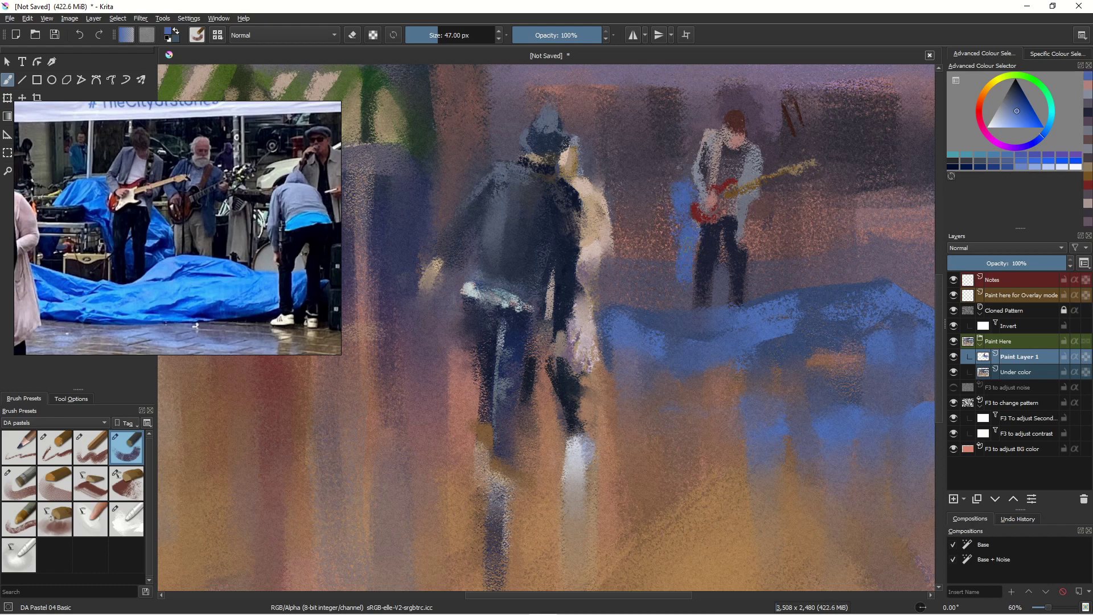
{"action": "mouse_move", "coordinate": [655, 185]}
{"action": "left_mouse_down"}
{"action": "mouse_move", "coordinate": [666, 228]}
{"action": "mouse_move", "coordinate": [640, 221]}
{"action": "left_mouse_up"}
{"action": "left_click", "coordinate": [672, 319], "text": "ctrl"}
{"action": "mouse_move", "coordinate": [660, 195]}
{"action": "left_mouse_down"}
{"action": "mouse_move", "coordinate": [666, 228]}
{"action": "mouse_move", "coordinate": [656, 220]}
{"action": "mouse_move", "coordinate": [621, 236]}
{"action": "mouse_move", "coordinate": [667, 283]}
{"action": "mouse_move", "coordinate": [639, 299]}
{"action": "left_mouse_up"}
Reduce the brush and add dark and ochre stage equipment between the woman and the guitarist in sampled colours
{"action": "left_click", "coordinate": [709, 248], "text": "ctrl"}
{"action": "left_click", "coordinate": [789, 173], "text": "ctrl"}
{"action": "left_click", "coordinate": [596, 205], "text": "ctrl"}
{"action": "key", "text": "["}
{"action": "key", "text": "["}
{"action": "key", "text": "["}
{"action": "key", "text": "["}
{"action": "key", "text": "["}
{"action": "key", "text": "["}
{"action": "key", "text": "["}
{"action": "left_click", "coordinate": [735, 194], "text": "ctrl"}
{"action": "mouse_move", "coordinate": [656, 276]}
{"action": "left_mouse_down"}
{"action": "mouse_move", "coordinate": [690, 268]}
{"action": "mouse_move", "coordinate": [724, 284]}
{"action": "left_mouse_up"}
{"action": "left_click", "coordinate": [709, 263], "text": "ctrl"}
{"action": "left_click", "coordinate": [686, 251], "text": "ctrl"}
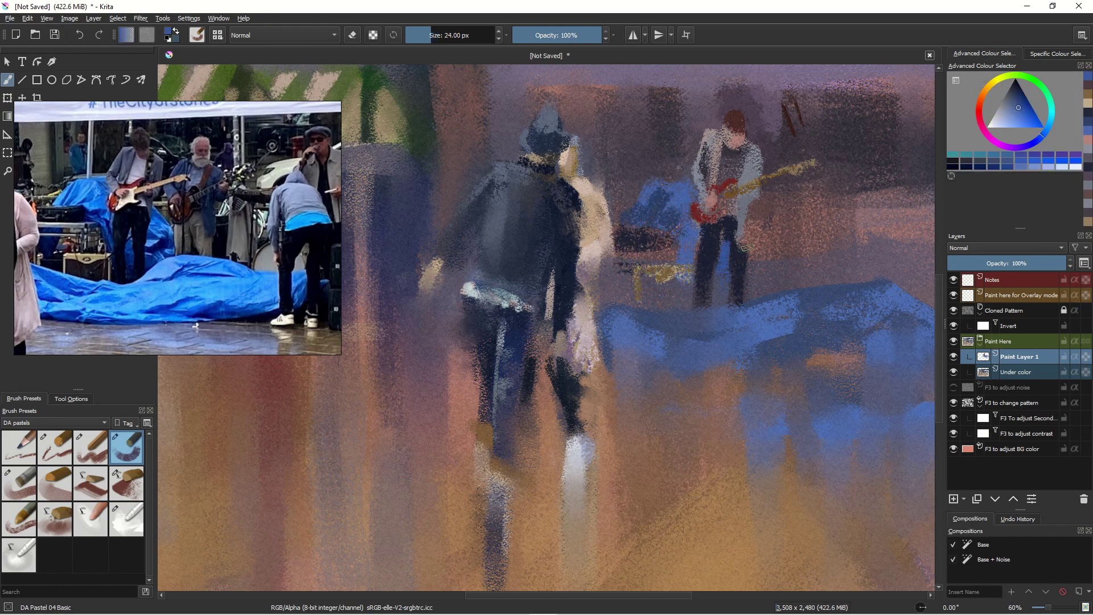
Enlarge the Blender smear brush to 215 px and blend the tarpaulin's lower edge into the wet ground
{"action": "scroll", "coordinate": [631, 332], "scroll_direction": "down", "scroll_amount": 5}
{"action": "left_click", "coordinate": [135, 509]}
{"action": "key", "text": "]"}
{"action": "key", "text": "]"}
{"action": "key", "text": "]"}
{"action": "key", "text": "]"}
{"action": "key", "text": "]"}
{"action": "key", "text": "]"}
{"action": "key", "text": "]"}
{"action": "key", "text": "]"}
{"action": "key", "text": "]"}
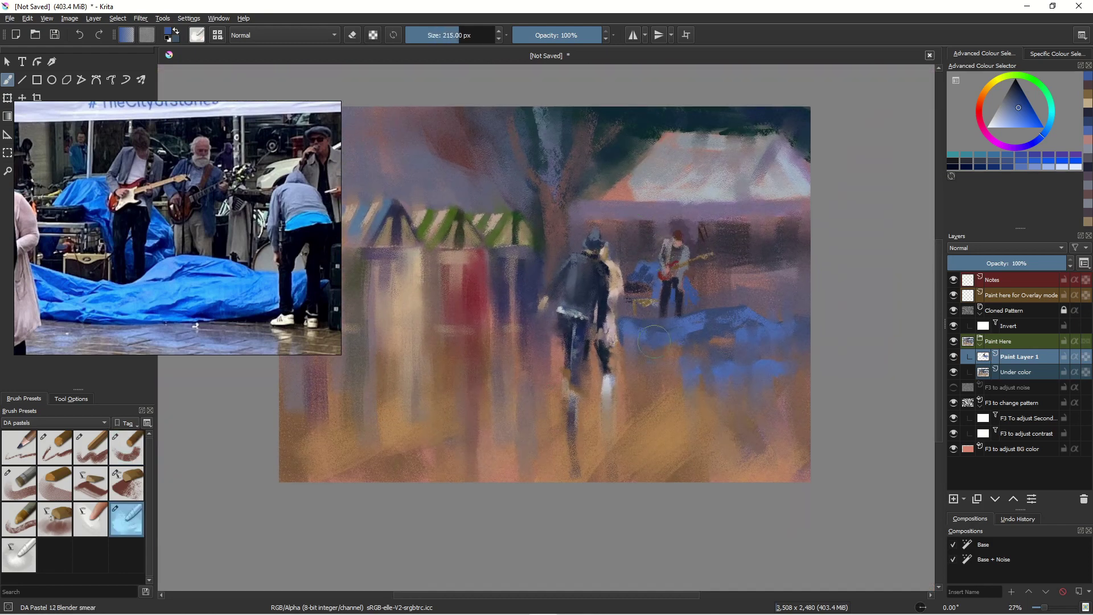
Reduce the Blender smear brush to 68 px and soften the blue area around the guitarist
{"action": "scroll", "coordinate": [640, 340], "scroll_direction": "up", "scroll_amount": 3}
{"action": "key", "text": "["}
{"action": "key", "text": "["}
{"action": "key", "text": "["}
{"action": "key", "text": "["}
{"action": "key", "text": "["}
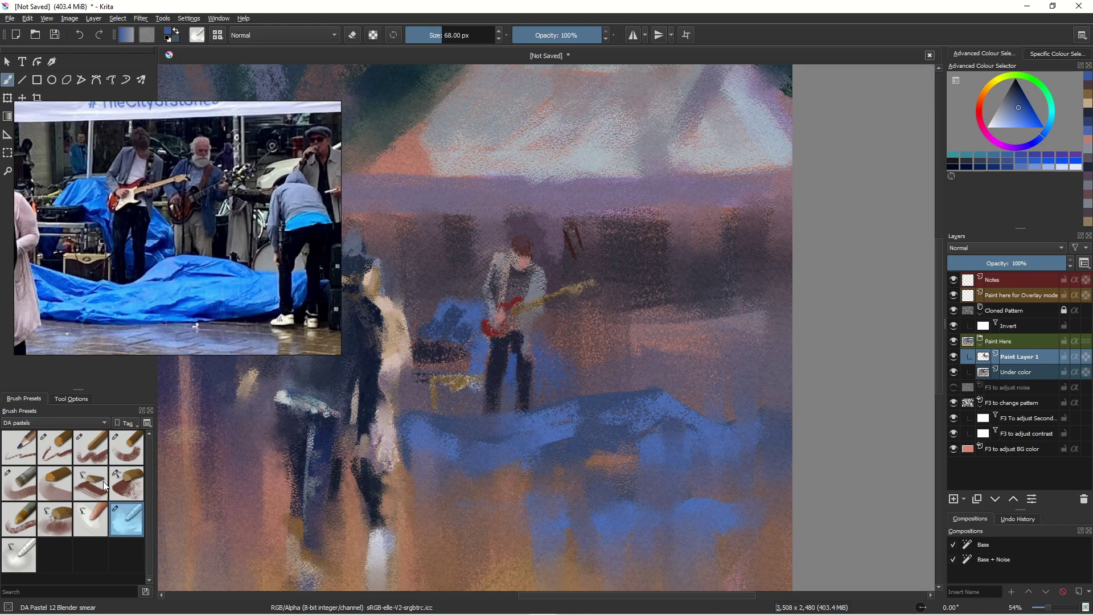
Tone down the guitar neck and paint sampled purple over the dark background beside the guitarist with the DA Pastel 04 Basic brush
{"action": "left_click", "coordinate": [127, 448]}
{"action": "left_click", "coordinate": [517, 311], "text": "ctrl"}
{"action": "left_click", "coordinate": [578, 289], "text": "ctrl"}
{"action": "left_click_drag", "start_coordinate": [559, 295], "coordinate": [559, 316]}
{"action": "left_click_drag", "start_coordinate": [577, 291], "coordinate": [578, 313]}
{"action": "left_click", "coordinate": [606, 187], "text": "ctrl"}
{"action": "left_click_drag", "start_coordinate": [605, 216], "coordinate": [606, 259]}
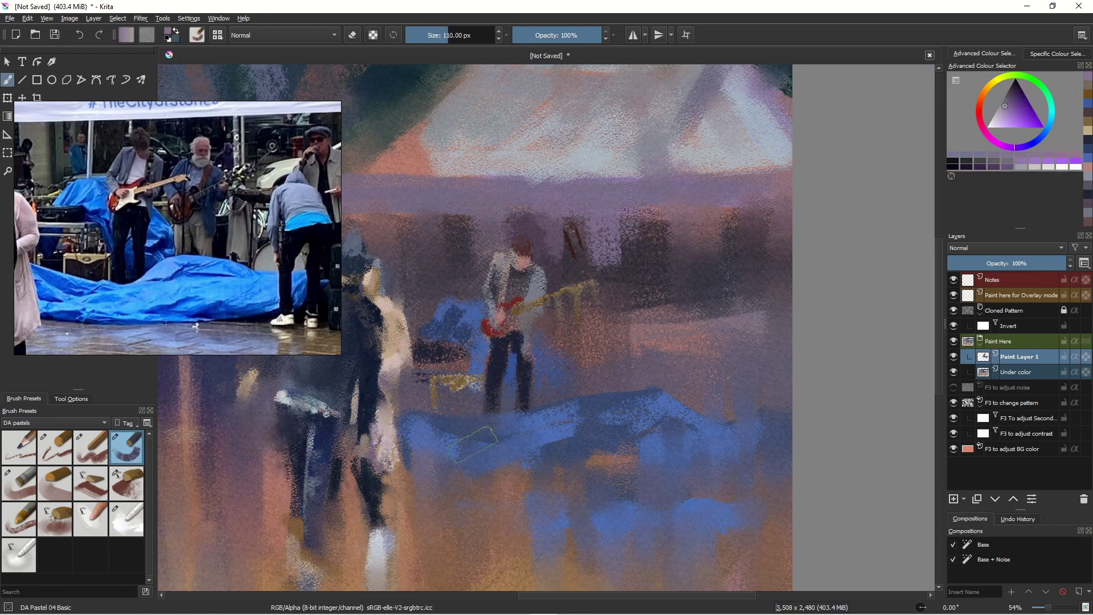
{"action": "key", "text": "/"}
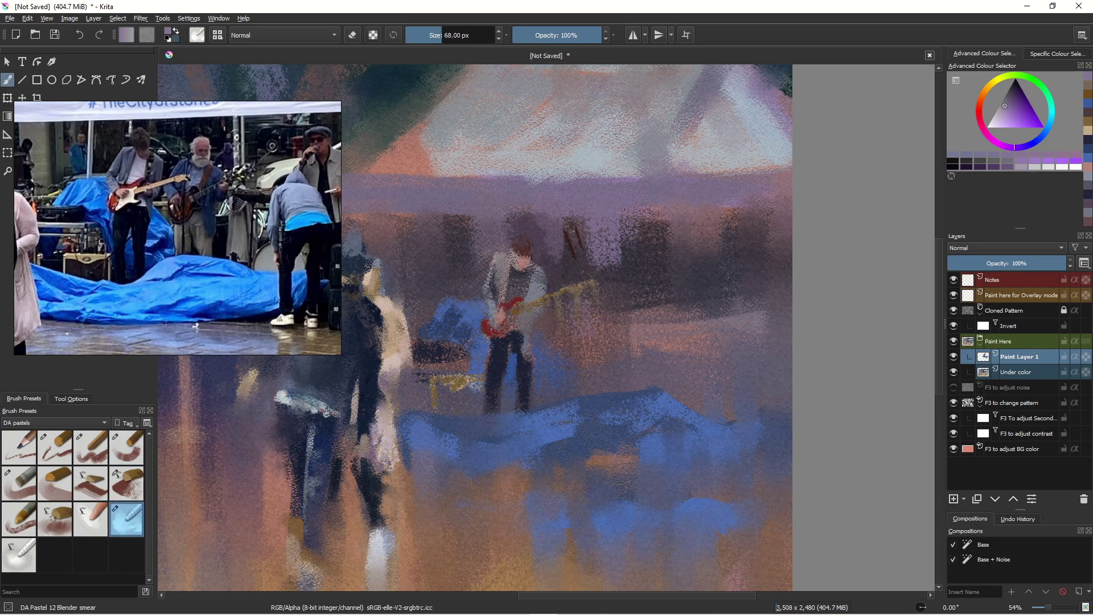
On the Under color layer, soften the walking man's jacket hem and legs and extend the pale reflection below his companion
{"action": "key", "text": "Page_Down"}
{"action": "left_click_drag", "start_coordinate": [285, 399], "coordinate": [284, 462]}
{"action": "key", "text": "/"}
{"action": "left_click", "coordinate": [380, 546], "text": "ctrl"}
{"action": "left_click_drag", "start_coordinate": [378, 554], "coordinate": [378, 581]}
{"action": "key", "text": "/"}
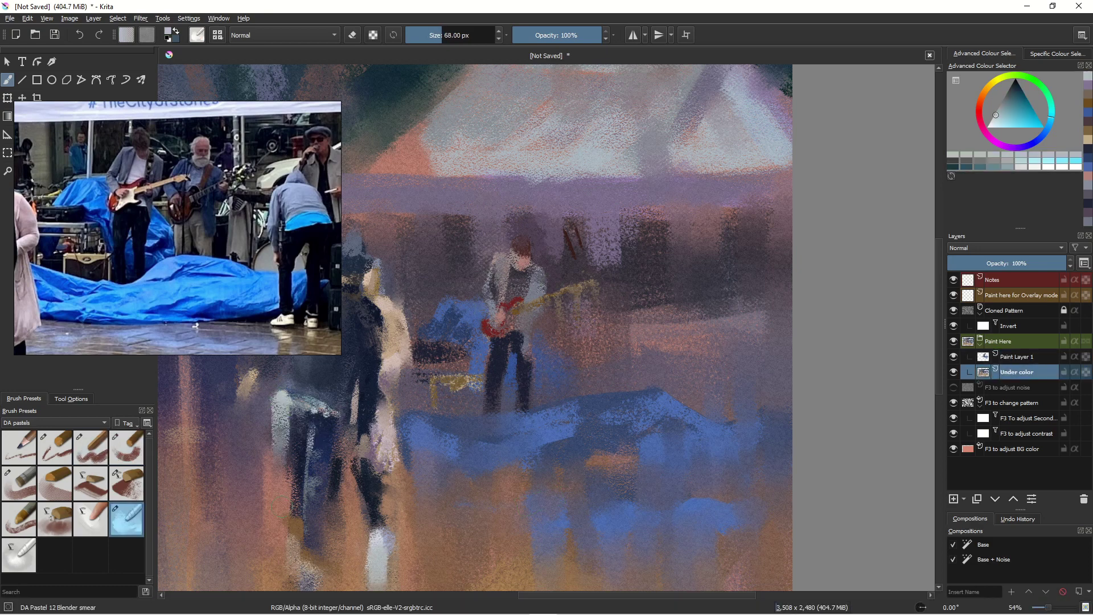
{"action": "left_click_drag", "start_coordinate": [279, 410], "coordinate": [284, 453]}
{"action": "left_click_drag", "start_coordinate": [322, 495], "coordinate": [308, 586]}
{"action": "left_click_drag", "start_coordinate": [308, 587], "coordinate": [511, 516]}
Block in a second guitarist's pale torso and grey-blue arm beside the first one with the DA Pastel 04 Basic brush
{"action": "left_click_drag", "start_coordinate": [458, 361], "coordinate": [547, 239]}
{"action": "left_click_drag", "start_coordinate": [627, 257], "coordinate": [462, 390]}
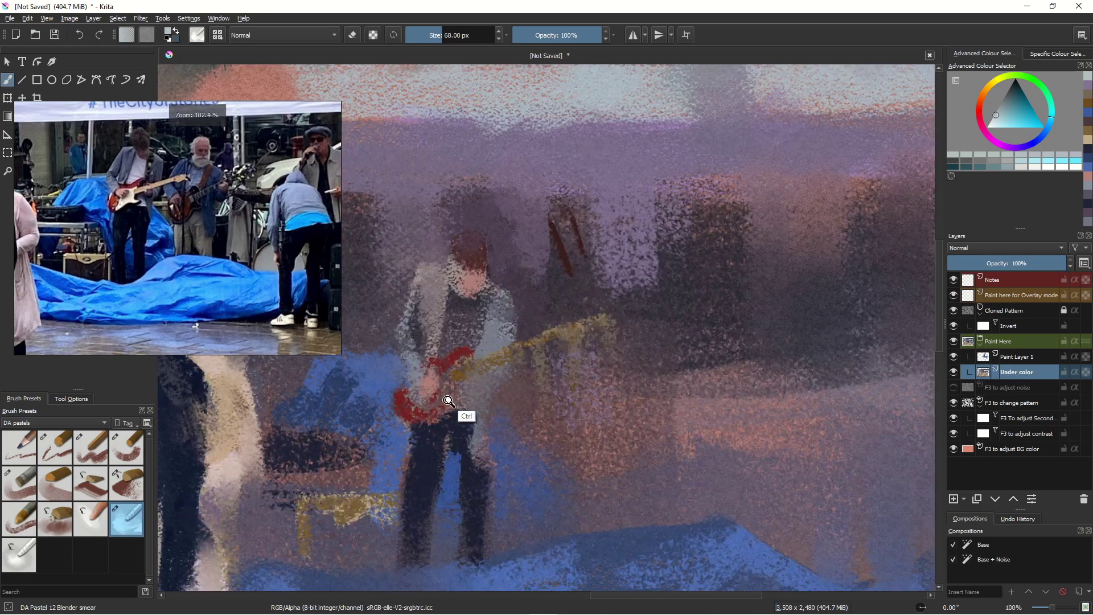
{"action": "left_click", "coordinate": [460, 391], "text": "ctrl"}
{"action": "left_click", "coordinate": [335, 432], "text": "ctrl"}
{"action": "left_click", "coordinate": [336, 422], "text": "ctrl"}
{"action": "left_click", "coordinate": [123, 451]}
{"action": "mouse_move", "coordinate": [592, 275]}
{"action": "left_mouse_down"}
{"action": "mouse_move", "coordinate": [598, 300]}
{"action": "mouse_move", "coordinate": [574, 314]}
{"action": "left_mouse_up"}
{"action": "left_click_drag", "start_coordinate": [595, 355], "coordinate": [621, 411]}
{"action": "mouse_move", "coordinate": [656, 284]}
{"action": "left_mouse_down"}
{"action": "mouse_move", "coordinate": [683, 334]}
{"action": "mouse_move", "coordinate": [653, 365]}
{"action": "left_mouse_up"}
{"action": "key", "text": "l"}
{"action": "mouse_move", "coordinate": [637, 291]}
{"action": "left_mouse_down"}
{"action": "mouse_move", "coordinate": [633, 365]}
{"action": "mouse_move", "coordinate": [651, 372]}
{"action": "left_mouse_up"}
Add blue sleeves on both sides of the second guitarist's torso and a pale lavender head
{"action": "left_click", "coordinate": [1022, 101]}
{"action": "left_click_drag", "start_coordinate": [662, 280], "coordinate": [691, 337]}
{"action": "left_click_drag", "start_coordinate": [595, 280], "coordinate": [581, 308]}
{"action": "left_click", "coordinate": [644, 273], "text": "ctrl"}
{"action": "mouse_move", "coordinate": [648, 255]}
{"action": "left_mouse_down"}
{"action": "mouse_move", "coordinate": [642, 300]}
{"action": "mouse_move", "coordinate": [632, 293]}
{"action": "left_mouse_up"}
Shape the second guitarist's face and pale beard with a small DA Pastel 03 Legacy brush in sampled colours
{"action": "left_click", "coordinate": [91, 449]}
{"action": "left_click", "coordinate": [435, 35]}
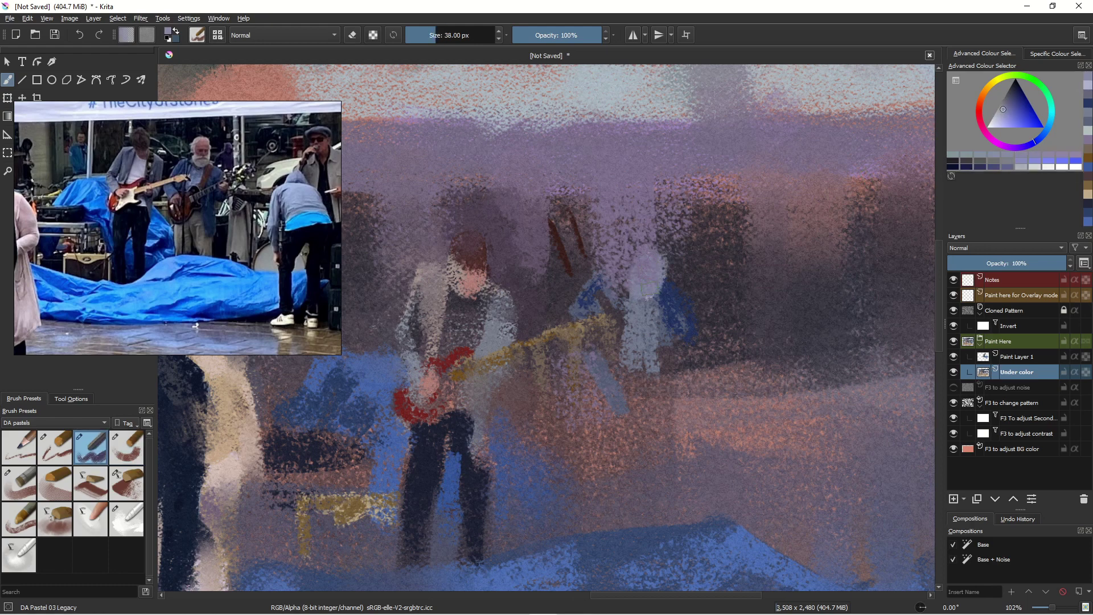
{"action": "left_click", "coordinate": [643, 288], "text": "ctrl"}
{"action": "mouse_move", "coordinate": [653, 254]}
{"action": "left_mouse_down"}
{"action": "mouse_move", "coordinate": [649, 295]}
{"action": "mouse_move", "coordinate": [648, 276]}
{"action": "mouse_move", "coordinate": [663, 293]}
{"action": "mouse_move", "coordinate": [627, 309]}
{"action": "left_mouse_up"}
{"action": "left_click", "coordinate": [474, 281], "text": "ctrl"}
{"action": "left_click", "coordinate": [647, 280], "text": "ctrl"}
Paint the second guitarist's dark strap and the dark lower edge of his guitar in sampled colours
{"action": "left_click", "coordinate": [678, 314], "text": "ctrl"}
{"action": "left_click", "coordinate": [640, 321], "text": "ctrl"}
{"action": "mouse_move", "coordinate": [661, 293]}
{"action": "left_mouse_down"}
{"action": "mouse_move", "coordinate": [679, 333]}
{"action": "mouse_move", "coordinate": [647, 348]}
{"action": "mouse_move", "coordinate": [617, 397]}
{"action": "mouse_move", "coordinate": [605, 397]}
{"action": "left_mouse_up"}
{"action": "left_click", "coordinate": [612, 303], "text": "ctrl"}
{"action": "mouse_move", "coordinate": [662, 361]}
{"action": "left_mouse_down"}
{"action": "mouse_move", "coordinate": [703, 332]}
{"action": "mouse_move", "coordinate": [651, 357]}
{"action": "mouse_move", "coordinate": [619, 394]}
{"action": "left_mouse_up"}
{"action": "left_click", "coordinate": [708, 315], "text": "ctrl"}
Paint the second guitar's body in the first guitar's red and soften the sleeve and torso with the Blender smear brush
{"action": "left_click", "coordinate": [427, 36]}
{"action": "left_click", "coordinate": [465, 356], "text": "ctrl"}
{"action": "mouse_move", "coordinate": [622, 354]}
{"action": "left_mouse_down"}
{"action": "mouse_move", "coordinate": [649, 346]}
{"action": "mouse_move", "coordinate": [623, 354]}
{"action": "left_mouse_up"}
{"action": "left_click", "coordinate": [126, 519]}
{"action": "left_click_drag", "start_coordinate": [680, 295], "coordinate": [684, 320]}
{"action": "mouse_move", "coordinate": [633, 323]}
{"action": "left_mouse_down"}
{"action": "mouse_move", "coordinate": [647, 290]}
{"action": "mouse_move", "coordinate": [621, 329]}
{"action": "mouse_move", "coordinate": [633, 368]}
{"action": "mouse_move", "coordinate": [653, 358]}
{"action": "left_mouse_up"}
{"action": "left_click", "coordinate": [638, 317], "text": "ctrl"}
Paint the second guitarist's grey legs and blue jacket tail with the DA Pastel 03 Legacy brush at 35 px
{"action": "left_click", "coordinate": [90, 447]}
{"action": "left_click", "coordinate": [435, 35]}
{"action": "left_click", "coordinate": [639, 380], "text": "ctrl"}
{"action": "left_click", "coordinate": [1020, 107]}
{"action": "left_click", "coordinate": [462, 407], "text": "ctrl"}
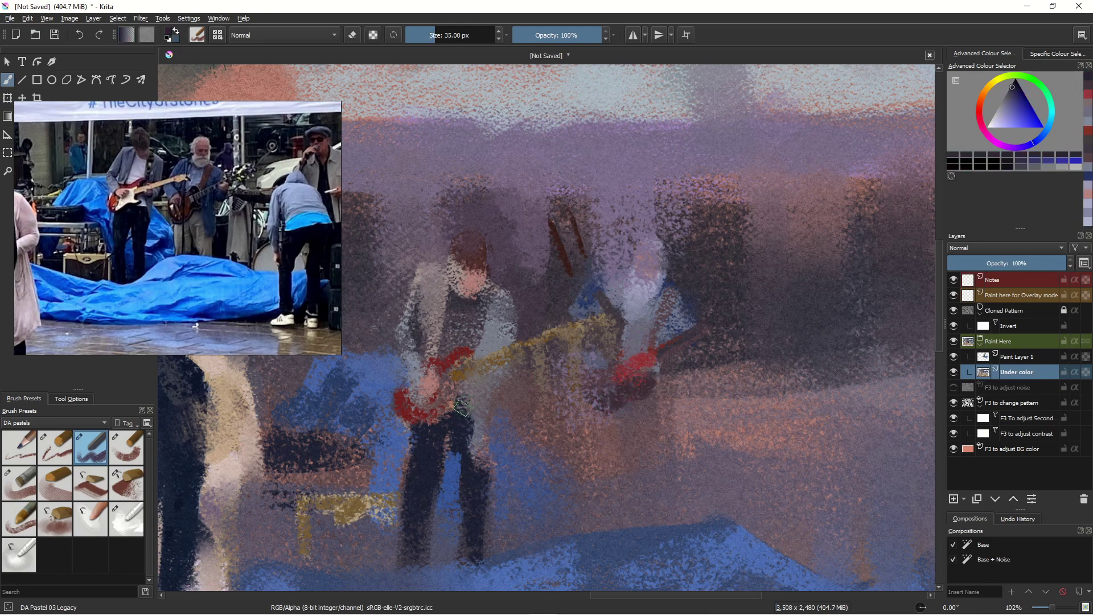
{"action": "left_click", "coordinate": [595, 393], "text": "ctrl"}
{"action": "mouse_move", "coordinate": [605, 379]}
{"action": "left_mouse_down"}
{"action": "mouse_move", "coordinate": [592, 391]}
{"action": "mouse_move", "coordinate": [614, 377]}
{"action": "mouse_move", "coordinate": [605, 472]}
{"action": "left_mouse_up"}
{"action": "left_click", "coordinate": [529, 314], "text": "ctrl"}
{"action": "left_click", "coordinate": [633, 422], "text": "ctrl"}
{"action": "left_click", "coordinate": [677, 290], "text": "ctrl"}
{"action": "left_click_drag", "start_coordinate": [665, 360], "coordinate": [646, 481]}
{"action": "left_click", "coordinate": [638, 422], "text": "ctrl"}
Redefine the tarpaulin's upper edge in sampled blue across both guitarists' feet, finishing the strokes on Paint Layer 1
{"action": "left_click", "coordinate": [672, 527], "text": "ctrl"}
{"action": "mouse_move", "coordinate": [700, 478]}
{"action": "left_mouse_down"}
{"action": "mouse_move", "coordinate": [548, 525]}
{"action": "mouse_move", "coordinate": [734, 490]}
{"action": "left_mouse_up"}
{"action": "mouse_move", "coordinate": [709, 481]}
{"action": "left_mouse_down"}
{"action": "mouse_move", "coordinate": [818, 572]}
{"action": "mouse_move", "coordinate": [775, 548]}
{"action": "mouse_move", "coordinate": [453, 541]}
{"action": "left_mouse_up"}
{"action": "left_click", "coordinate": [740, 541], "text": "ctrl"}
{"action": "left_click", "coordinate": [1017, 357]}
{"action": "left_click_drag", "start_coordinate": [376, 551], "coordinate": [502, 557]}
{"action": "left_click_drag", "start_coordinate": [390, 570], "coordinate": [435, 571]}
{"action": "left_click_drag", "start_coordinate": [555, 545], "coordinate": [672, 510]}
Merge Paint Layer 1 into the Under color layer
{"action": "left_click", "coordinate": [69, 19]}
{"action": "mouse_move", "coordinate": [93, 19]}
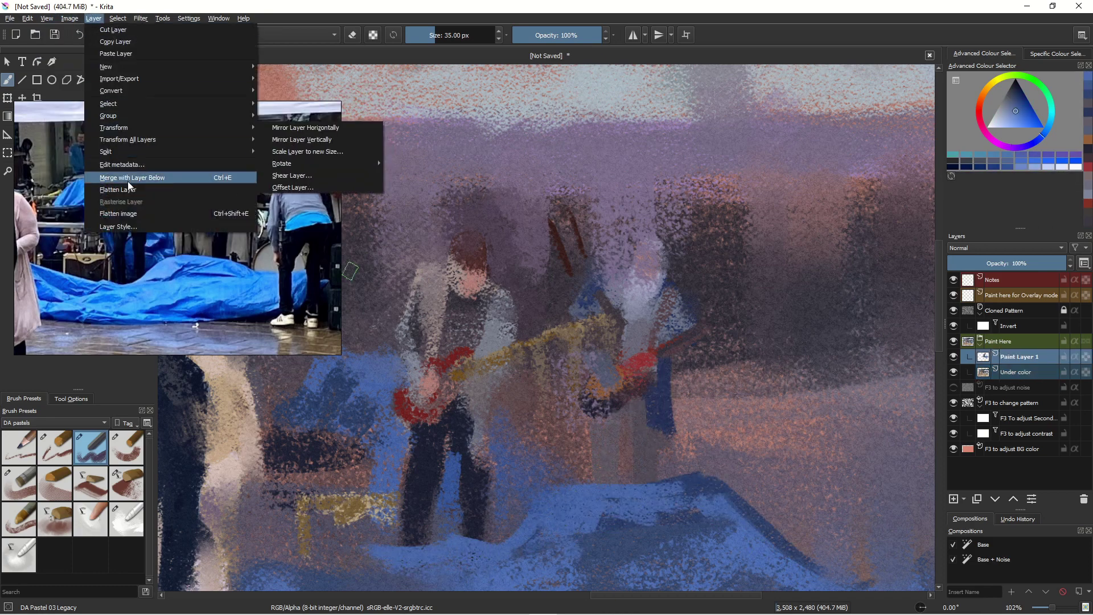
{"action": "left_click", "coordinate": [128, 178]}
Repaint the second guitarist's trousers in olive beige, separating the two legs above the tarpaulin
{"action": "left_click", "coordinate": [658, 444], "text": "ctrl"}
{"action": "left_click_drag", "start_coordinate": [667, 428], "coordinate": [661, 456]}
{"action": "left_click", "coordinate": [649, 430], "text": "ctrl"}
{"action": "left_click_drag", "start_coordinate": [661, 433], "coordinate": [655, 479]}
{"action": "left_click", "coordinate": [645, 442], "text": "ctrl"}
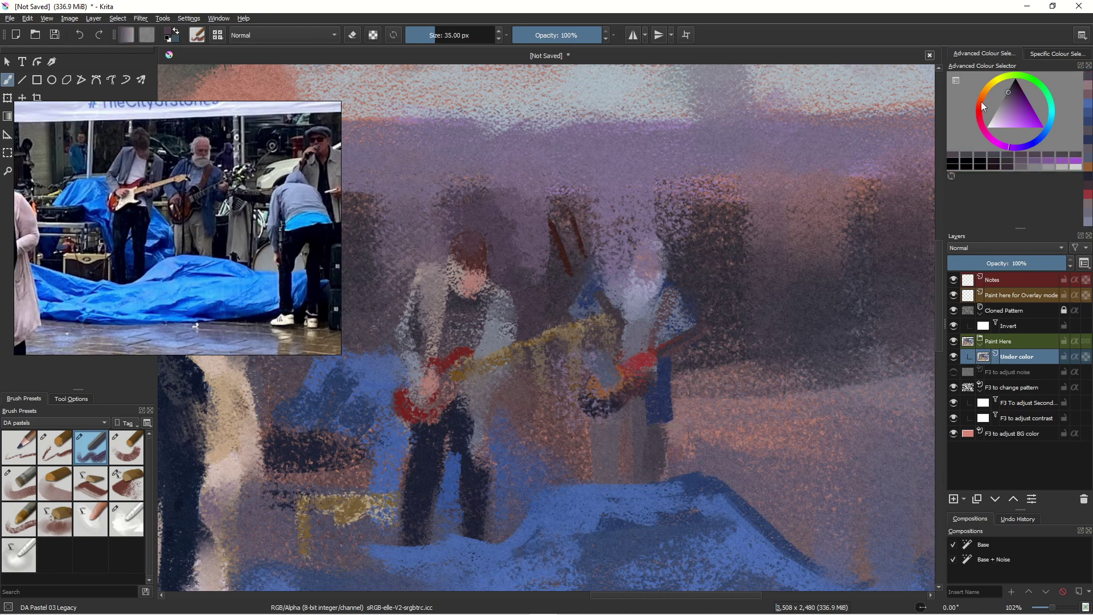
{"action": "left_click", "coordinate": [631, 419], "text": "ctrl"}
{"action": "left_click_drag", "start_coordinate": [638, 421], "coordinate": [651, 478]}
{"action": "left_click", "coordinate": [599, 347], "text": "ctrl"}
{"action": "left_click_drag", "start_coordinate": [632, 420], "coordinate": [656, 475]}
{"action": "mouse_move", "coordinate": [607, 430]}
{"action": "left_mouse_down"}
{"action": "mouse_move", "coordinate": [601, 478]}
{"action": "mouse_move", "coordinate": [648, 480]}
{"action": "left_mouse_up"}
{"action": "left_click", "coordinate": [652, 494], "text": "ctrl"}
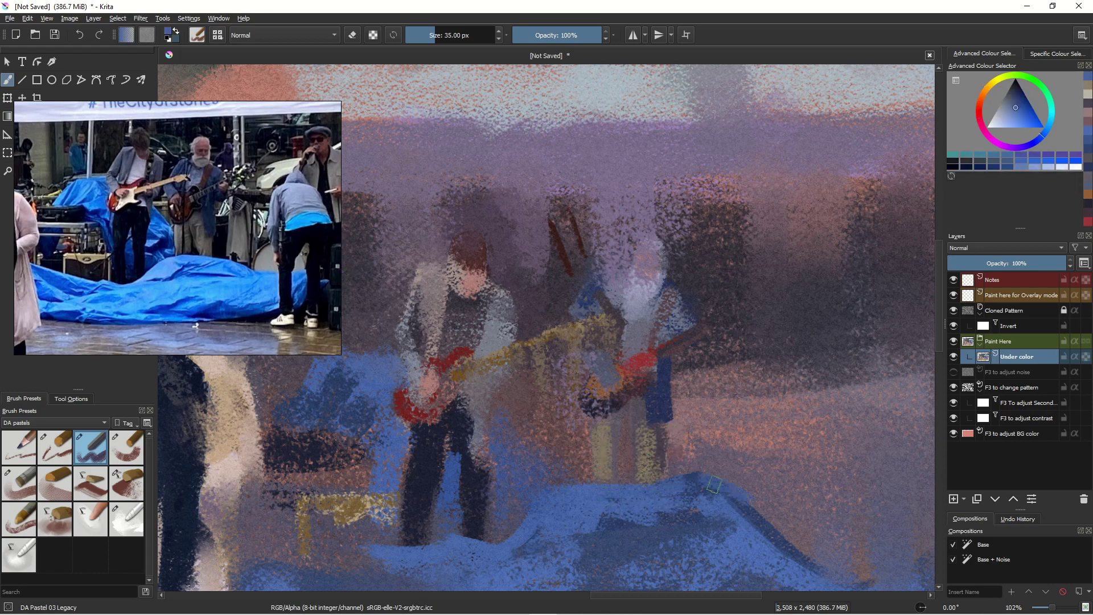
Blend the blue tarpaulin reflections, the pale foot reflection and the second guitarist's legs with the Blender smear brush at 103 px
{"action": "left_click_drag", "start_coordinate": [681, 366], "coordinate": [603, 449]}
{"action": "key", "text": "slash"}
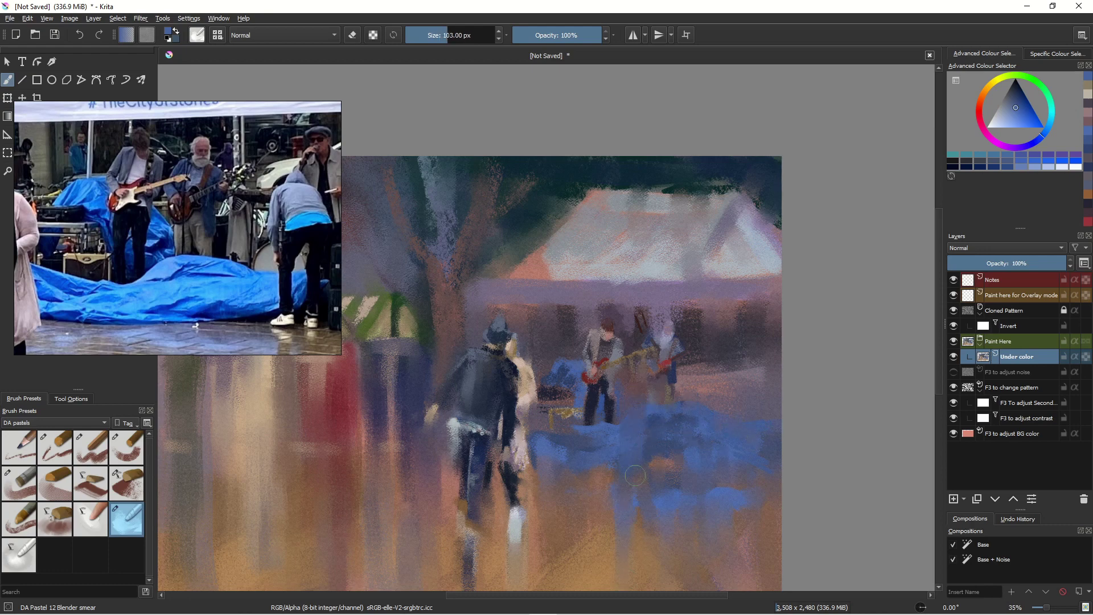
{"action": "left_click_drag", "start_coordinate": [515, 527], "coordinate": [515, 566]}
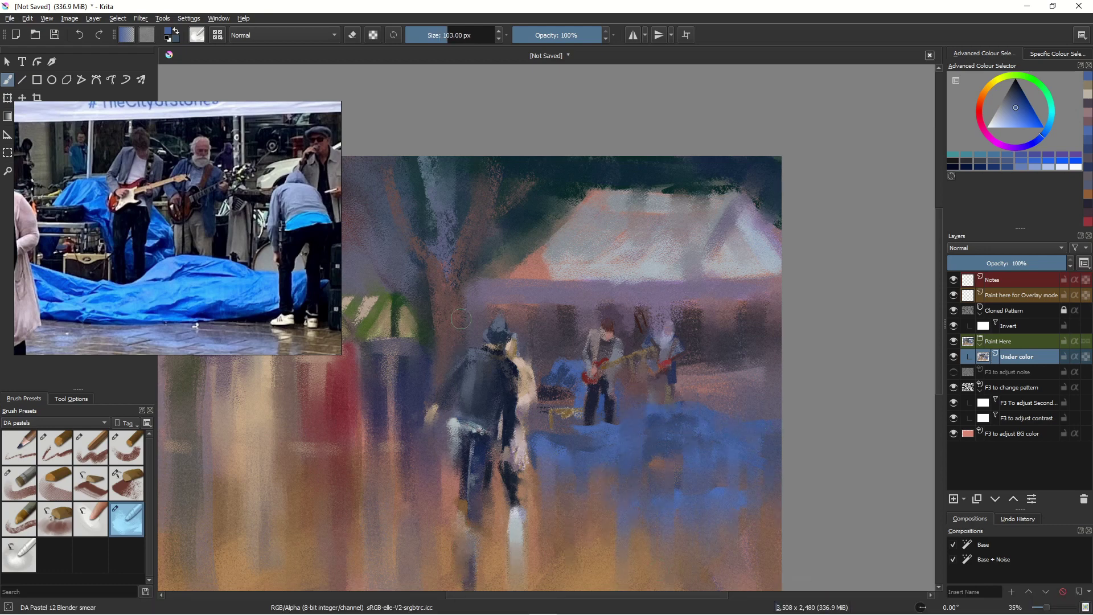
{"action": "left_click_drag", "start_coordinate": [413, 299], "coordinate": [422, 168]}
{"action": "left_click", "coordinate": [528, 468], "text": "ctrl"}
{"action": "left_click_drag", "start_coordinate": [540, 403], "coordinate": [637, 390]}
{"action": "mouse_move", "coordinate": [781, 319]}
{"action": "left_mouse_down"}
{"action": "mouse_move", "coordinate": [600, 403]}
{"action": "mouse_move", "coordinate": [517, 423]}
{"action": "left_mouse_up"}
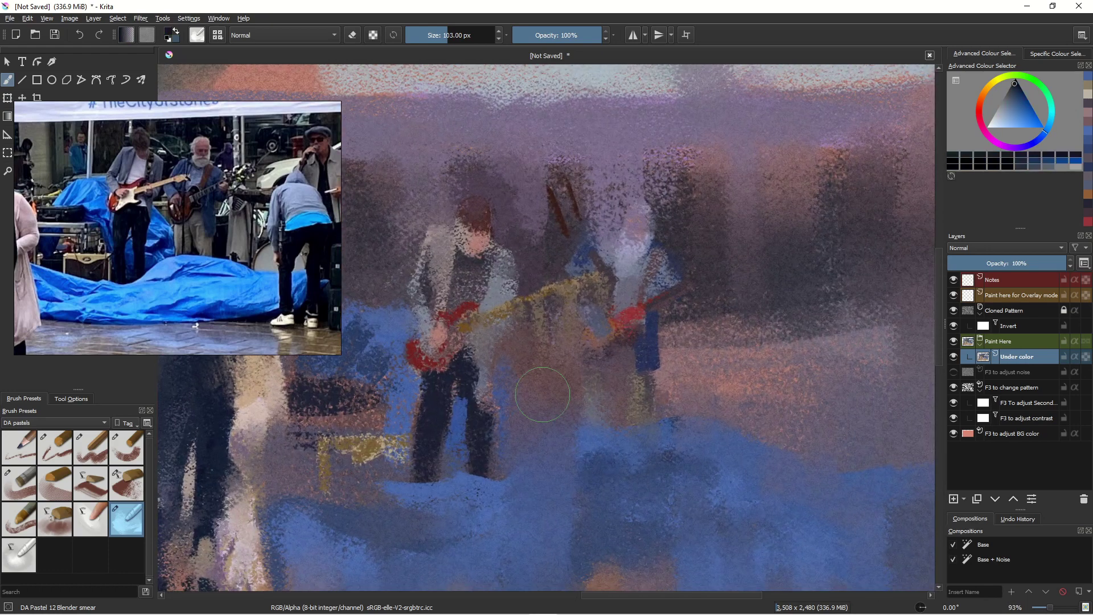
Add a paint layer, try a first stroke for a standing singer with a reduced DA Pastel 03 Legacy brush, and undo it
{"action": "key", "text": "Insert"}
{"action": "left_click", "coordinate": [91, 447]}
{"action": "key", "text": "["}
{"action": "key", "text": "["}
{"action": "key", "text": "["}
{"action": "key", "text": "["}
{"action": "key", "text": "["}
{"action": "key", "text": "["}
{"action": "key", "text": "["}
{"action": "key", "text": "["}
{"action": "key", "text": "["}
{"action": "key", "text": "["}
{"action": "key", "text": "["}
{"action": "left_click_drag", "start_coordinate": [739, 189], "coordinate": [742, 243]}
{"action": "left_click", "coordinate": [639, 221], "text": "ctrl"}
{"action": "key", "text": "ctrl+z"}
Block in the singer's head and the start of his coat to the right of the guitarists in sampled skin and beige tones
{"action": "left_click", "coordinate": [747, 237], "text": "ctrl"}
{"action": "left_click", "coordinate": [751, 227], "text": "ctrl"}
{"action": "mouse_move", "coordinate": [748, 216]}
{"action": "left_mouse_down"}
{"action": "mouse_move", "coordinate": [745, 270]}
{"action": "mouse_move", "coordinate": [780, 258]}
{"action": "mouse_move", "coordinate": [786, 286]}
{"action": "left_mouse_up"}
{"action": "left_click", "coordinate": [752, 236], "text": "ctrl"}
{"action": "left_click", "coordinate": [742, 228], "text": "ctrl"}
{"action": "left_click", "coordinate": [751, 241], "text": "ctrl"}
{"action": "left_click", "coordinate": [741, 227], "text": "ctrl"}
{"action": "left_click", "coordinate": [768, 251], "text": "ctrl"}
Shift the reference photo to show the singer fully and paint both sides of his open beige coat
{"action": "left_click_drag", "start_coordinate": [259, 241], "coordinate": [224, 239]}
{"action": "mouse_move", "coordinate": [774, 259]}
{"action": "left_mouse_down"}
{"action": "mouse_move", "coordinate": [789, 293]}
{"action": "mouse_move", "coordinate": [757, 339]}
{"action": "mouse_move", "coordinate": [794, 342]}
{"action": "left_mouse_up"}
{"action": "left_click_drag", "start_coordinate": [734, 246], "coordinate": [724, 319]}
{"action": "left_click_drag", "start_coordinate": [727, 245], "coordinate": [716, 279]}
{"action": "left_click_drag", "start_coordinate": [733, 235], "coordinate": [724, 305]}
Paint the singer's dark shirt and both dark trouser legs with sampled colours
{"action": "left_click", "coordinate": [740, 224], "text": "ctrl"}
{"action": "left_click", "coordinate": [724, 268], "text": "ctrl"}
{"action": "left_click", "coordinate": [743, 296], "text": "ctrl"}
{"action": "mouse_move", "coordinate": [740, 316]}
{"action": "left_mouse_down"}
{"action": "mouse_move", "coordinate": [750, 344]}
{"action": "mouse_move", "coordinate": [740, 424]}
{"action": "left_mouse_up"}
{"action": "left_click", "coordinate": [763, 310], "text": "ctrl"}
{"action": "mouse_move", "coordinate": [766, 342]}
{"action": "left_mouse_down"}
{"action": "mouse_move", "coordinate": [769, 422]}
{"action": "mouse_move", "coordinate": [778, 399]}
{"action": "left_mouse_up"}
Soften the edges of the singer's coat with the Blender smear brush at 84 px
{"action": "left_click", "coordinate": [126, 518]}
{"action": "key", "text": "bracketleft"}
{"action": "left_click_drag", "start_coordinate": [795, 299], "coordinate": [801, 333]}
{"action": "left_click_drag", "start_coordinate": [716, 297], "coordinate": [732, 358]}
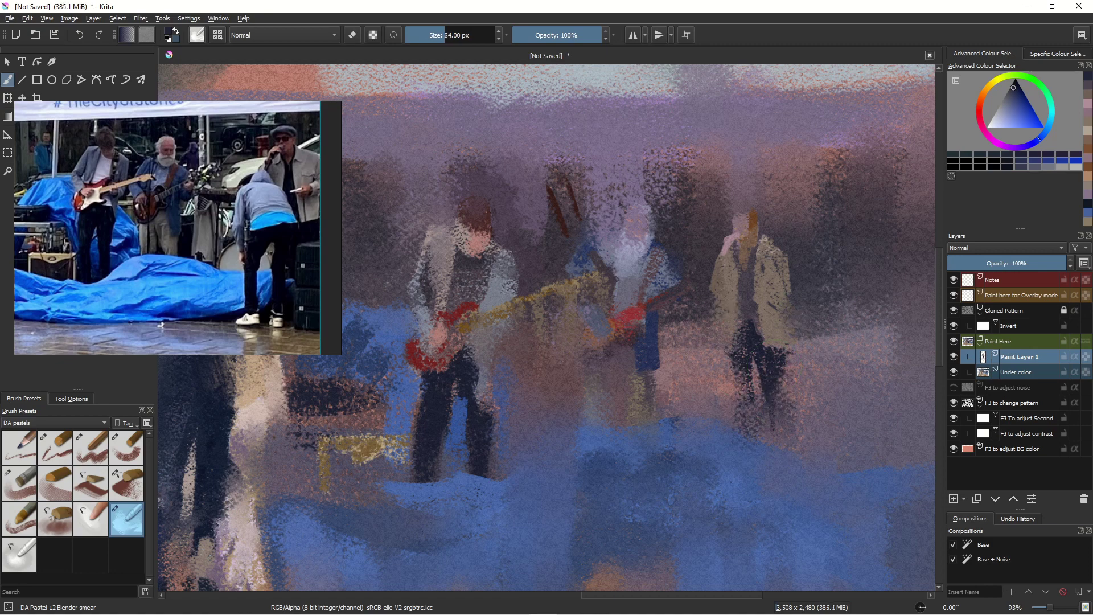
Add the singer's cap, sunglasses and raised hand in sampled colours with the DA Pastel 03 Legacy brush at 16 px
{"action": "left_click", "coordinate": [740, 212], "text": "ctrl"}
{"action": "key", "text": "slash"}
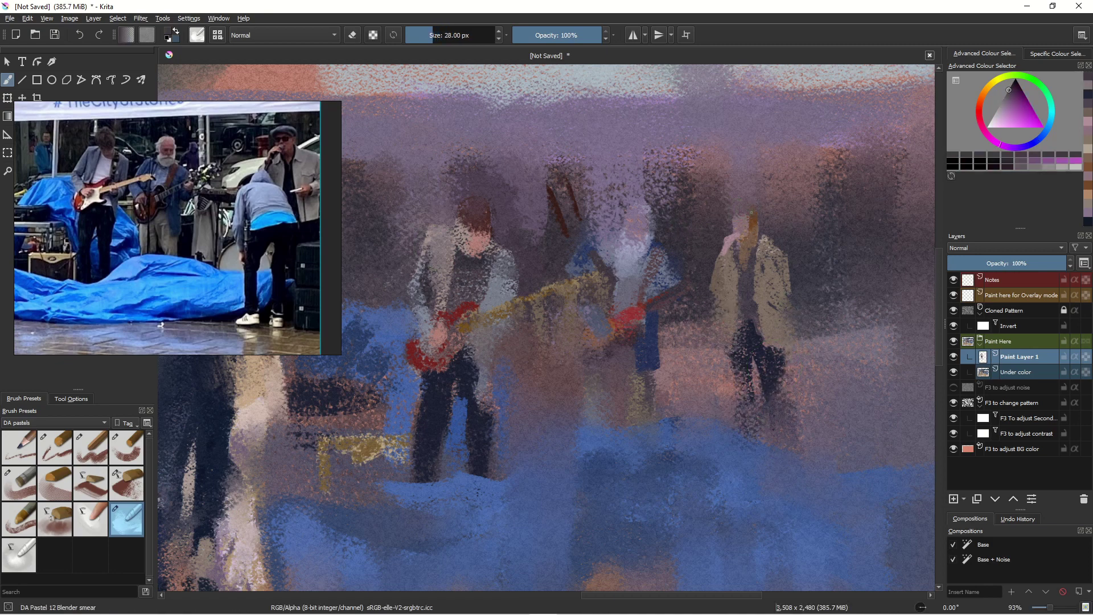
{"action": "scroll", "coordinate": [753, 214], "scroll_direction": "up", "scroll_amount": 5}
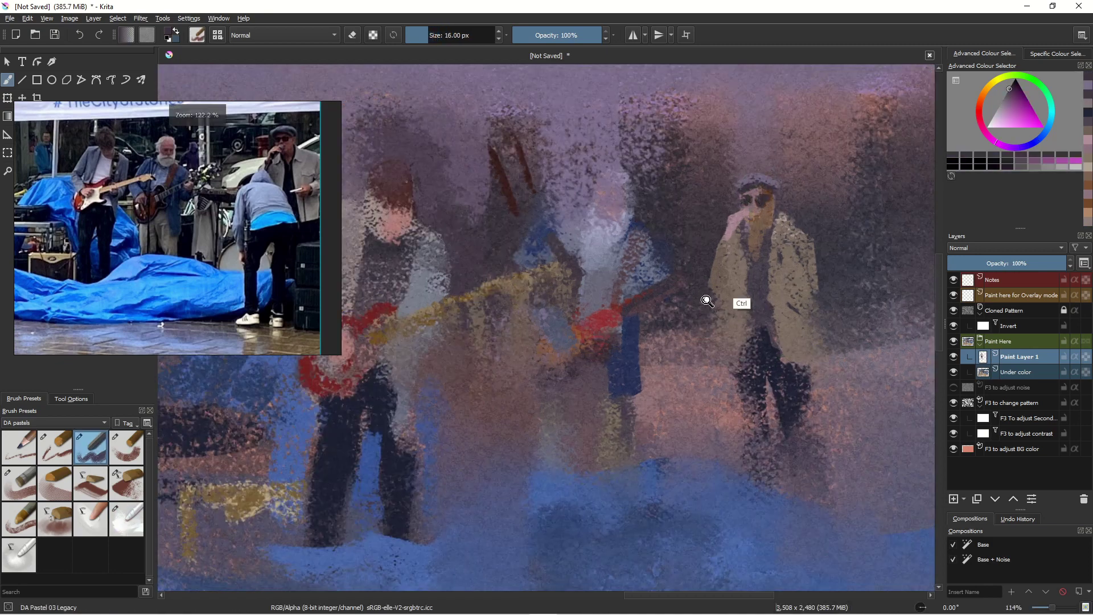
{"action": "left_click", "coordinate": [799, 161], "text": "ctrl"}
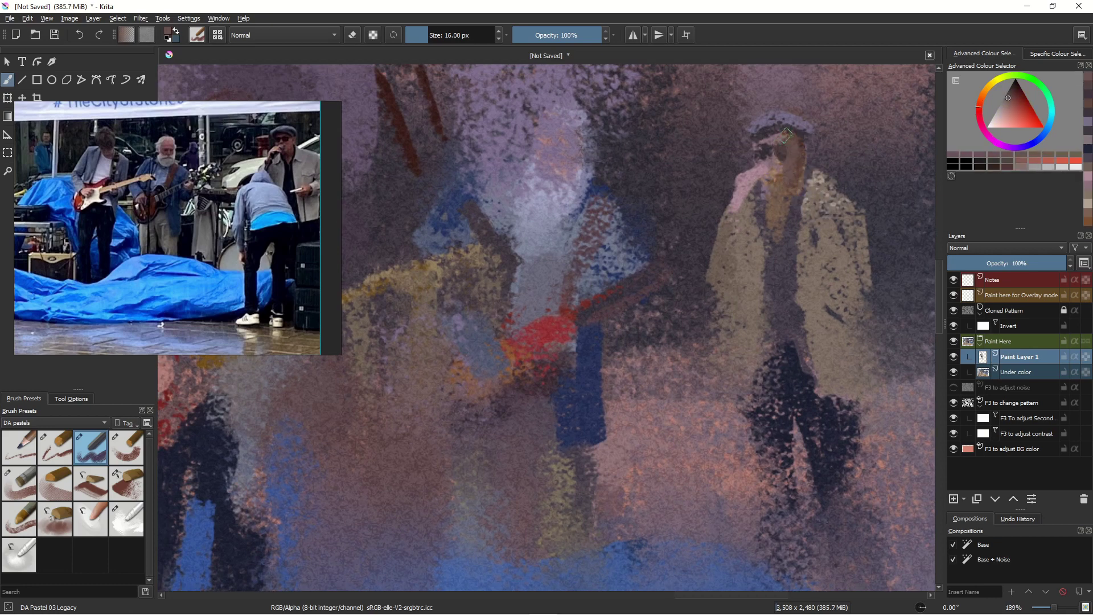
{"action": "key", "text": "slash"}
{"action": "left_click", "coordinate": [780, 264], "text": "ctrl"}
{"action": "key", "text": "slash"}
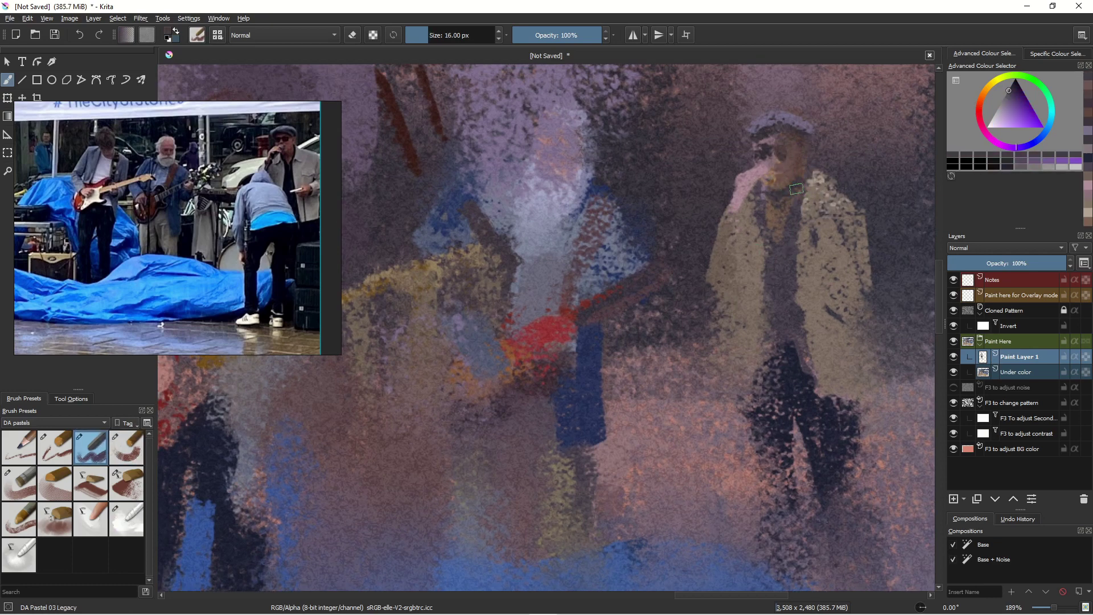
Soften the singer's legs and the background beside him with the Blender smear brush at 68 px
{"action": "scroll", "coordinate": [797, 189], "scroll_direction": "down", "scroll_amount": 3}
{"action": "left_click_drag", "start_coordinate": [518, 459], "coordinate": [575, 398]}
{"action": "key", "text": "bracketright"}
{"action": "key", "text": "bracketright"}
{"action": "key", "text": "bracketright"}
{"action": "key", "text": "bracketright"}
{"action": "key", "text": "bracketright"}
{"action": "key", "text": "bracketright"}
{"action": "key", "text": "bracketright"}
{"action": "key", "text": "bracketright"}
{"action": "key", "text": "bracketright"}
{"action": "key", "text": "bracketright"}
{"action": "key", "text": "bracketright"}
{"action": "key", "text": "bracketright"}
{"action": "left_click_drag", "start_coordinate": [781, 413], "coordinate": [818, 365]}
{"action": "key", "text": "slash"}
{"action": "key", "text": "bracketright"}
{"action": "key", "text": "bracketright"}
{"action": "key", "text": "bracketright"}
{"action": "key", "text": "bracketright"}
{"action": "key", "text": "bracketright"}
{"action": "key", "text": "bracketright"}
{"action": "key", "text": "bracketright"}
{"action": "key", "text": "bracketright"}
{"action": "key", "text": "bracketright"}
{"action": "key", "text": "bracketright"}
{"action": "key", "text": "bracketright"}
{"action": "key", "text": "bracketright"}
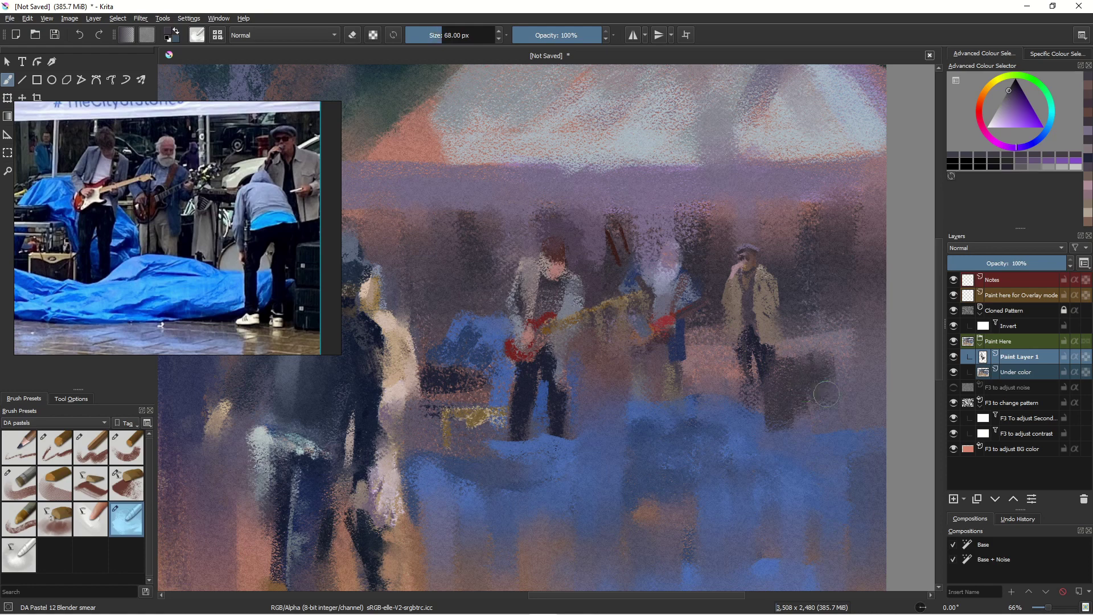
Move the singer on Paint Layer 1 slightly closer to the bearded guitarist with a transform
{"action": "scroll", "coordinate": [512, 435], "scroll_direction": "down", "scroll_amount": 2}
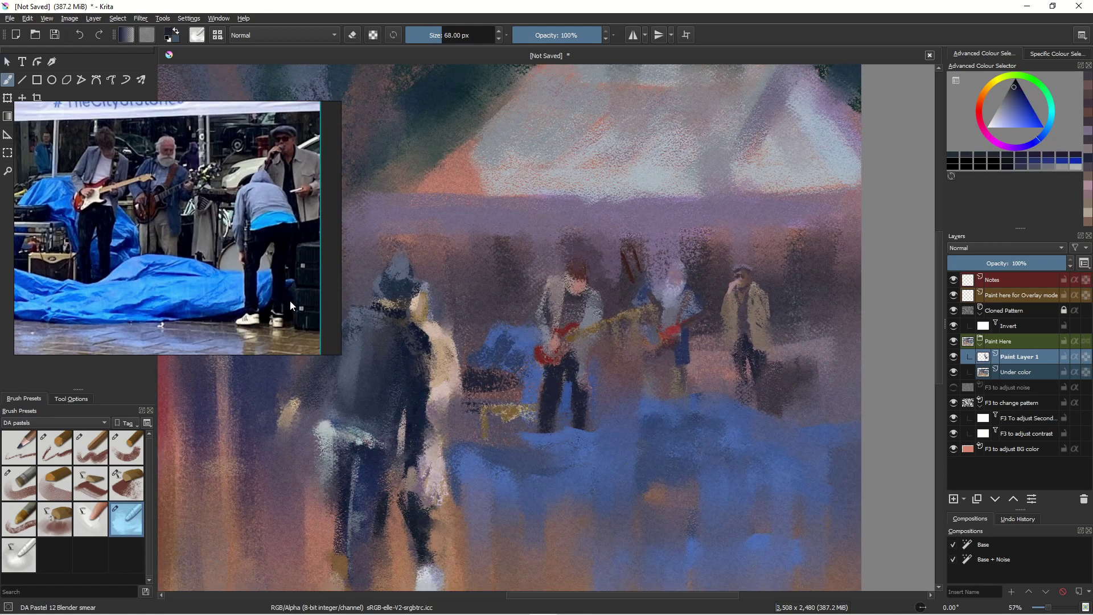
{"action": "key", "text": "ctrl+t"}
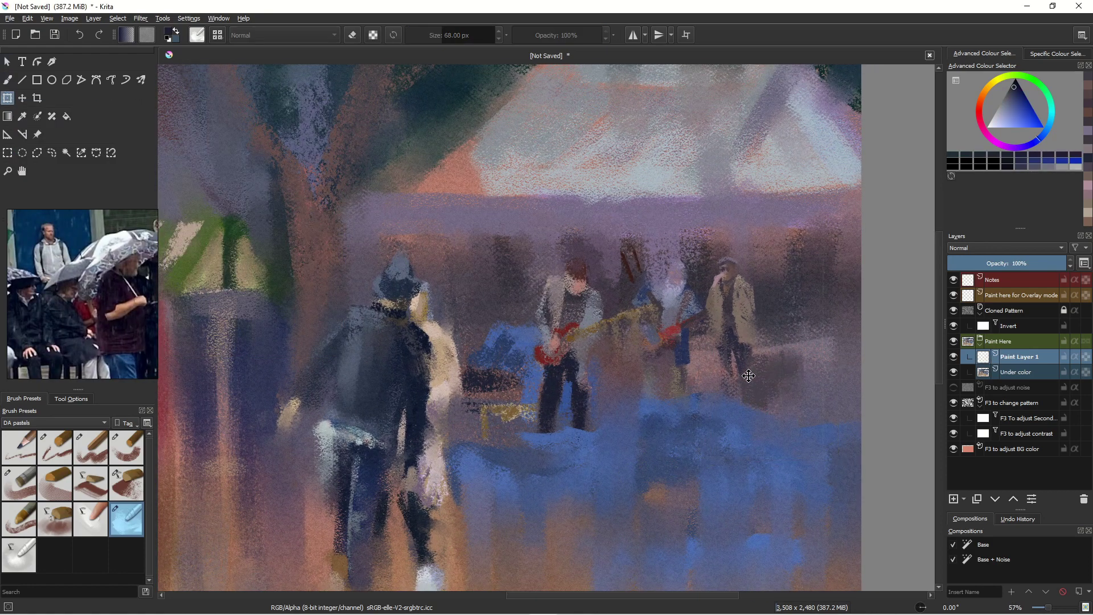
{"action": "left_click_drag", "start_coordinate": [741, 431], "coordinate": [739, 433]}
{"action": "key", "text": "b"}
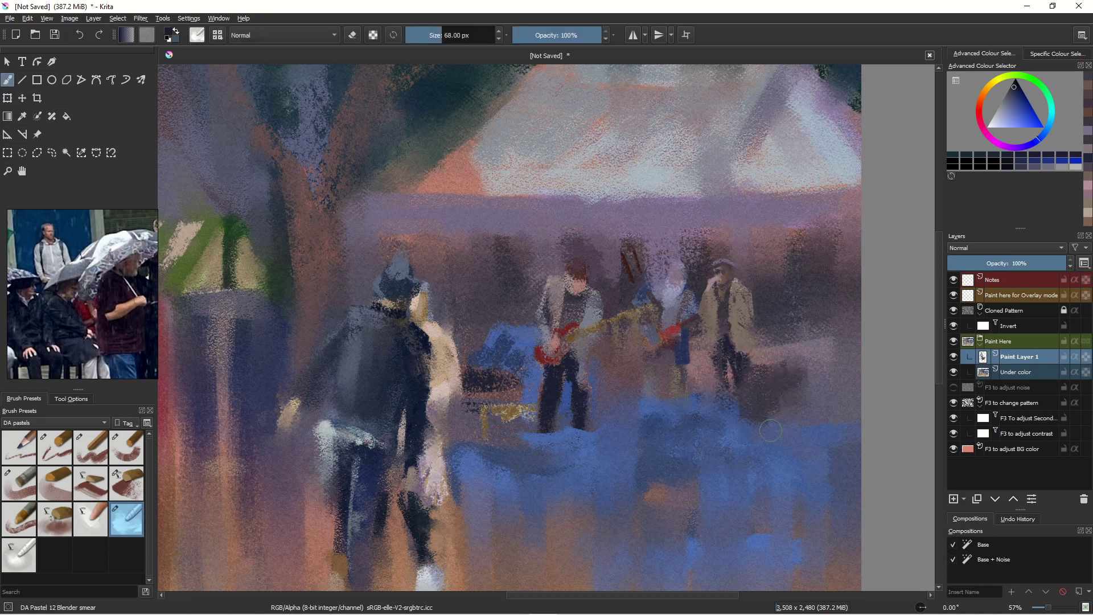
Smear the white tent roof and the blue tarpaulins on the Under color layer with the Blender brush at 300 px
{"action": "mouse_move", "coordinate": [328, 372]}
{"action": "left_mouse_down"}
{"action": "mouse_move", "coordinate": [311, 419]}
{"action": "mouse_move", "coordinate": [552, 356]}
{"action": "left_mouse_up"}
{"action": "left_click", "coordinate": [312, 420], "text": "ctrl"}
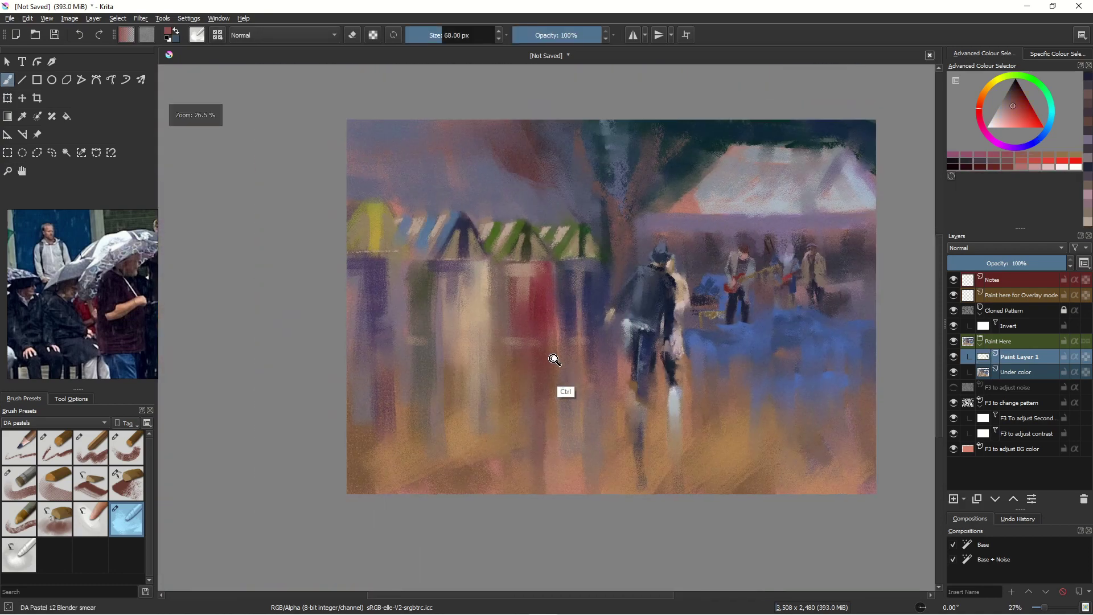
{"action": "key", "text": "bracketright"}
{"action": "key", "text": "bracketright"}
{"action": "key", "text": "bracketright"}
{"action": "key", "text": "bracketright"}
{"action": "key", "text": "bracketright"}
{"action": "key", "text": "bracketright"}
{"action": "key", "text": "bracketright"}
{"action": "key", "text": "bracketright"}
{"action": "key", "text": "bracketright"}
{"action": "key", "text": "bracketright"}
{"action": "key", "text": "bracketright"}
{"action": "key", "text": "bracketright"}
{"action": "key", "text": "bracketright"}
{"action": "key", "text": "bracketright"}
{"action": "key", "text": "bracketright"}
{"action": "key", "text": "bracketright"}
{"action": "key", "text": "bracketright"}
{"action": "key", "text": "bracketright"}
{"action": "key", "text": "bracketright"}
{"action": "key", "text": "bracketright"}
{"action": "key", "text": "Page_Down"}
{"action": "mouse_move", "coordinate": [732, 203]}
{"action": "left_mouse_down"}
{"action": "mouse_move", "coordinate": [773, 212]}
{"action": "mouse_move", "coordinate": [703, 229]}
{"action": "mouse_move", "coordinate": [855, 230]}
{"action": "mouse_move", "coordinate": [704, 239]}
{"action": "left_mouse_up"}
{"action": "mouse_move", "coordinate": [743, 155]}
{"action": "left_mouse_down"}
{"action": "mouse_move", "coordinate": [685, 198]}
{"action": "mouse_move", "coordinate": [692, 213]}
{"action": "left_mouse_up"}
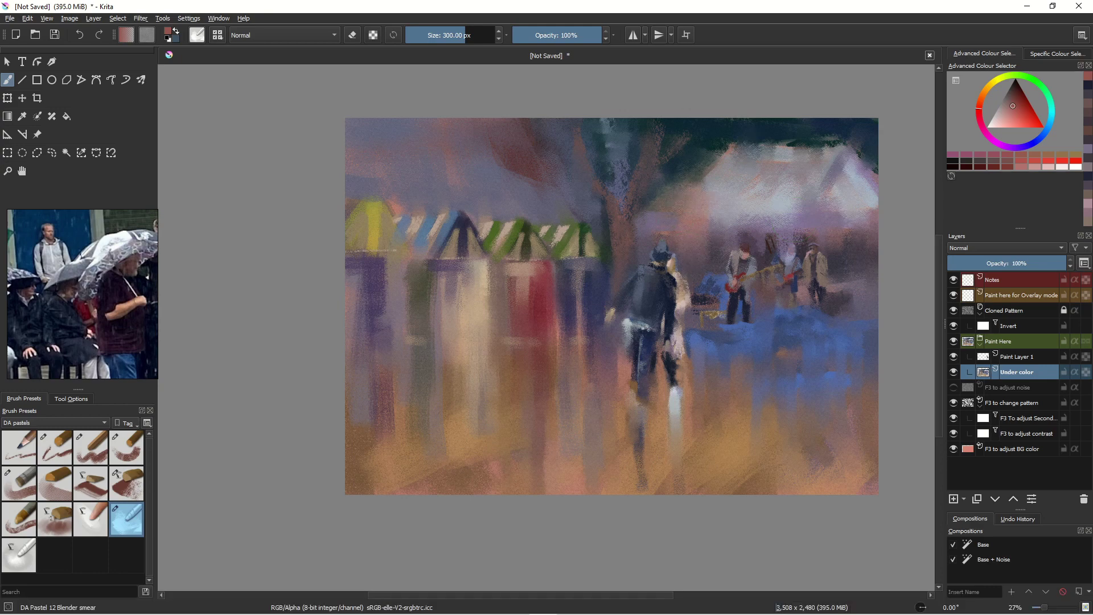
{"action": "left_click_drag", "start_coordinate": [707, 342], "coordinate": [726, 380]}
{"action": "left_click_drag", "start_coordinate": [827, 364], "coordinate": [725, 460]}
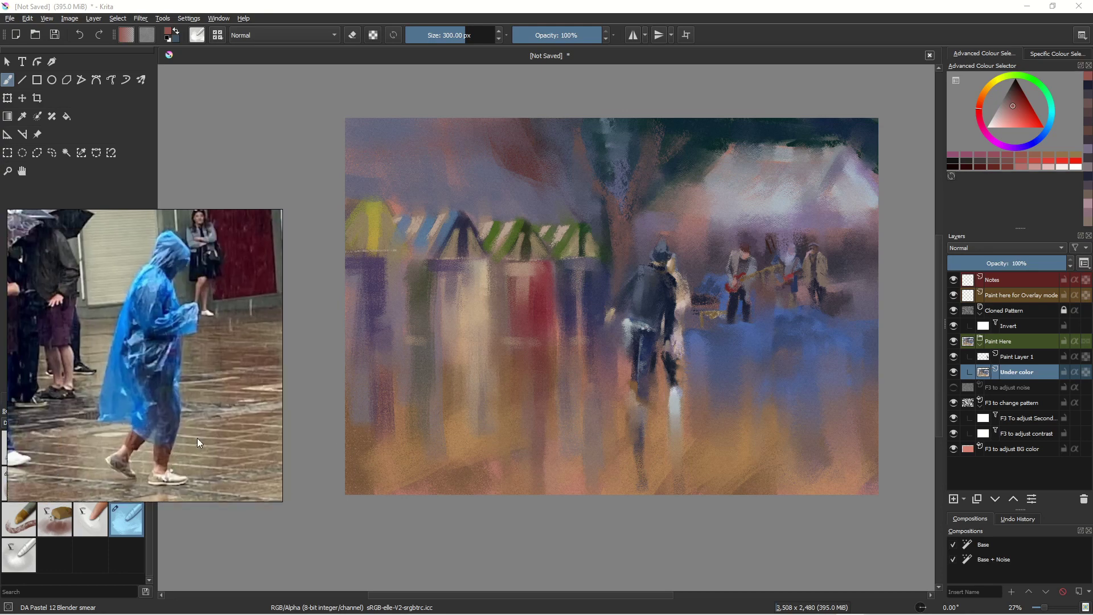
Choose a mid blue for the DA Pastel 03 Legacy brush at 110 px and make Under color the active layer
{"action": "left_click", "coordinate": [1004, 360], "text": "shift"}
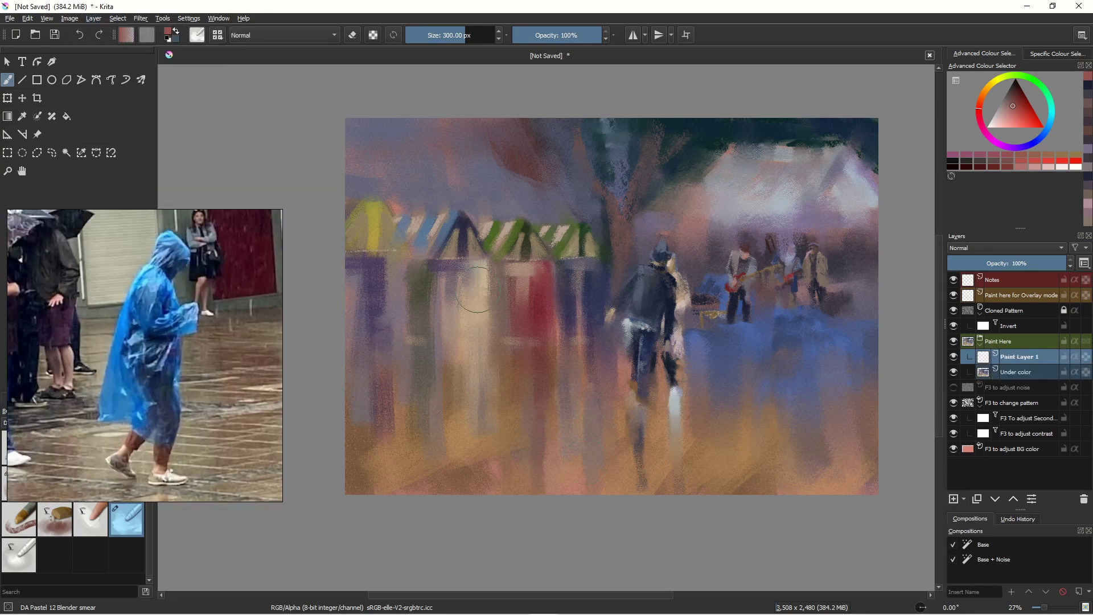
{"action": "left_click", "coordinate": [1048, 126]}
{"action": "left_click", "coordinate": [1022, 107]}
{"action": "left_click_drag", "start_coordinate": [143, 356], "coordinate": [143, 199]}
{"action": "left_click", "coordinate": [91, 448]}
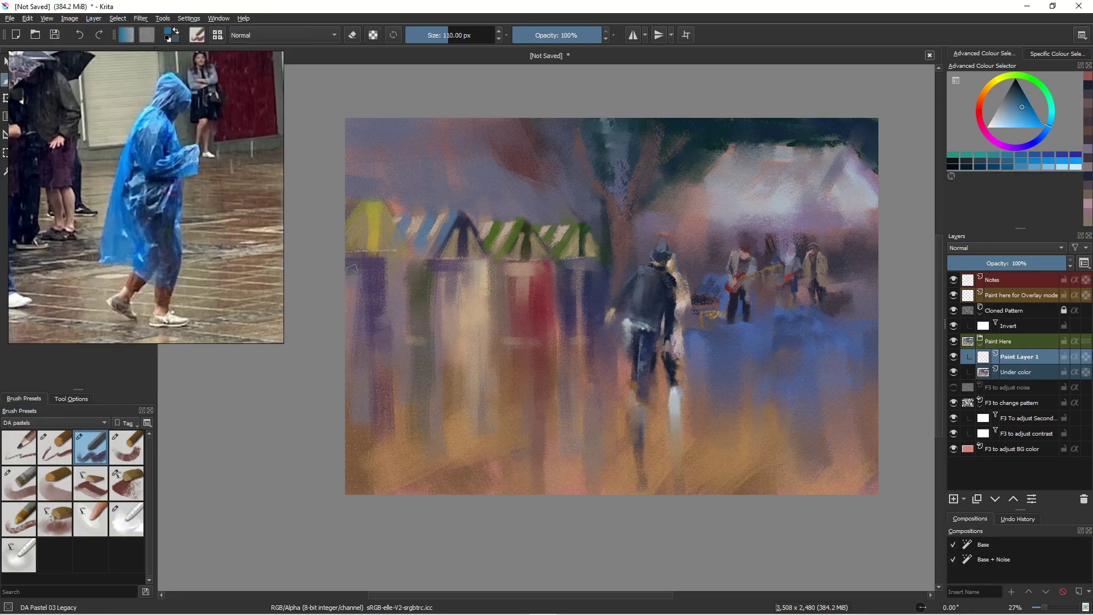
{"action": "left_click", "coordinate": [1017, 372]}
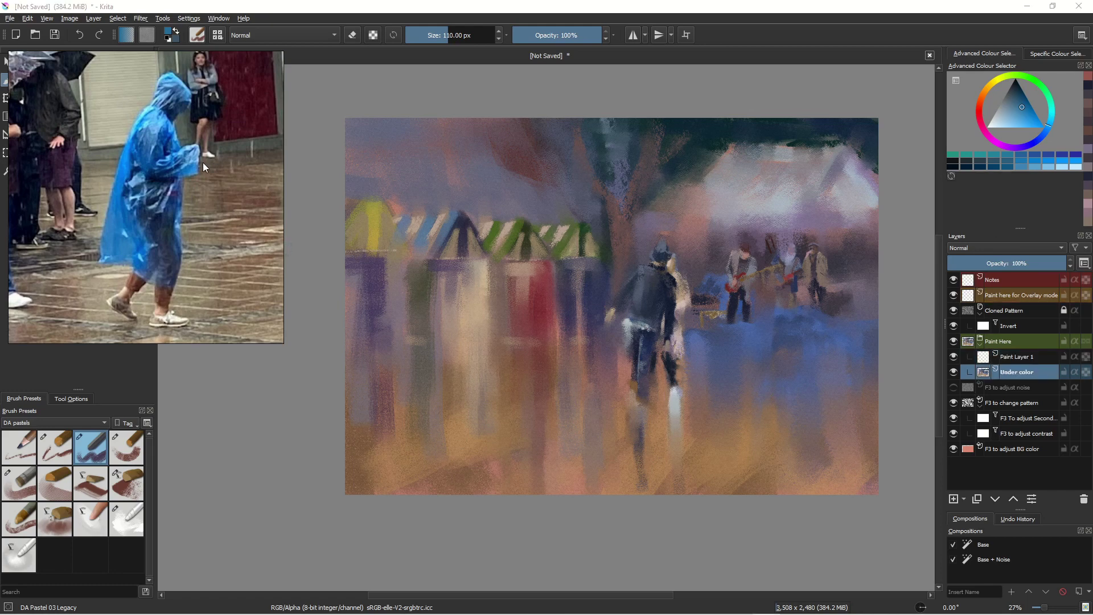
Examine the whole reference photo to compare where the stalls and the blue poncho figure stand in the square
{"action": "left_click_drag", "start_coordinate": [206, 167], "coordinate": [323, 365]}
{"action": "scroll", "coordinate": [197, 244], "scroll_direction": "down", "scroll_amount": 5}
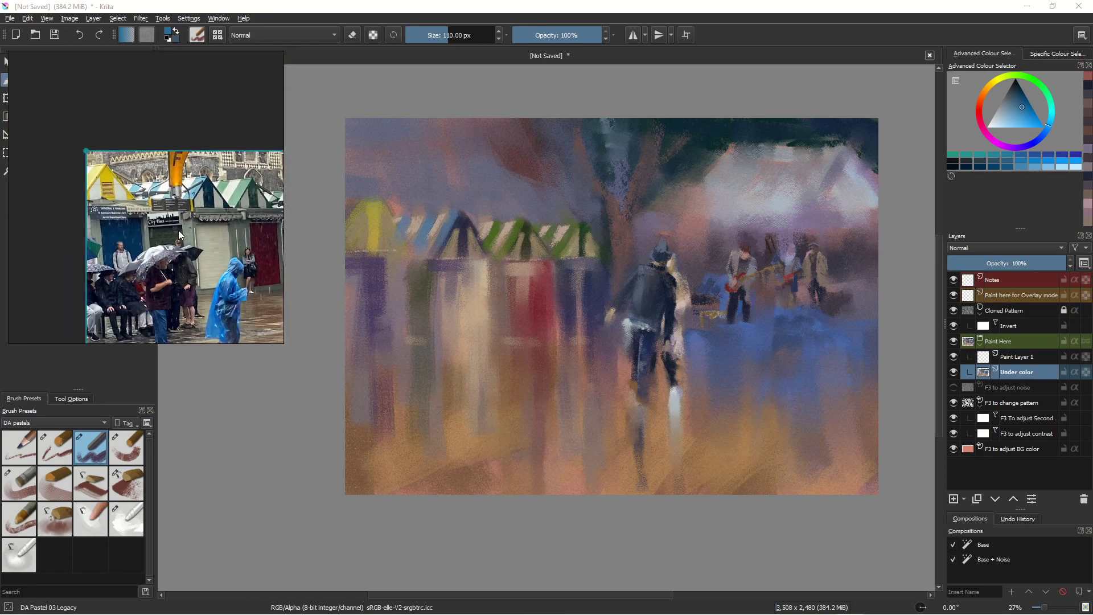
{"action": "scroll", "coordinate": [179, 235], "scroll_direction": "down", "scroll_amount": 3}
{"action": "left_click_drag", "start_coordinate": [179, 234], "coordinate": [102, 169]}
{"action": "scroll", "coordinate": [81, 156], "scroll_direction": "down", "scroll_amount": 2}
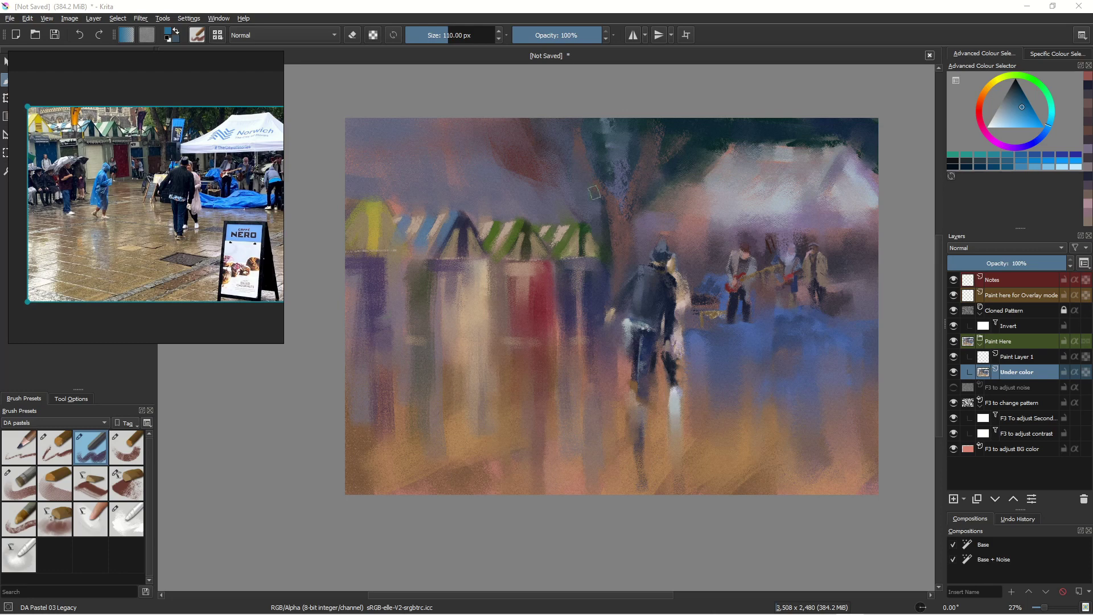
Try a long curved blue stroke over the rightmost green-striped stall to gauge the poncho figure's position
{"action": "left_click_drag", "start_coordinate": [582, 230], "coordinate": [551, 328]}
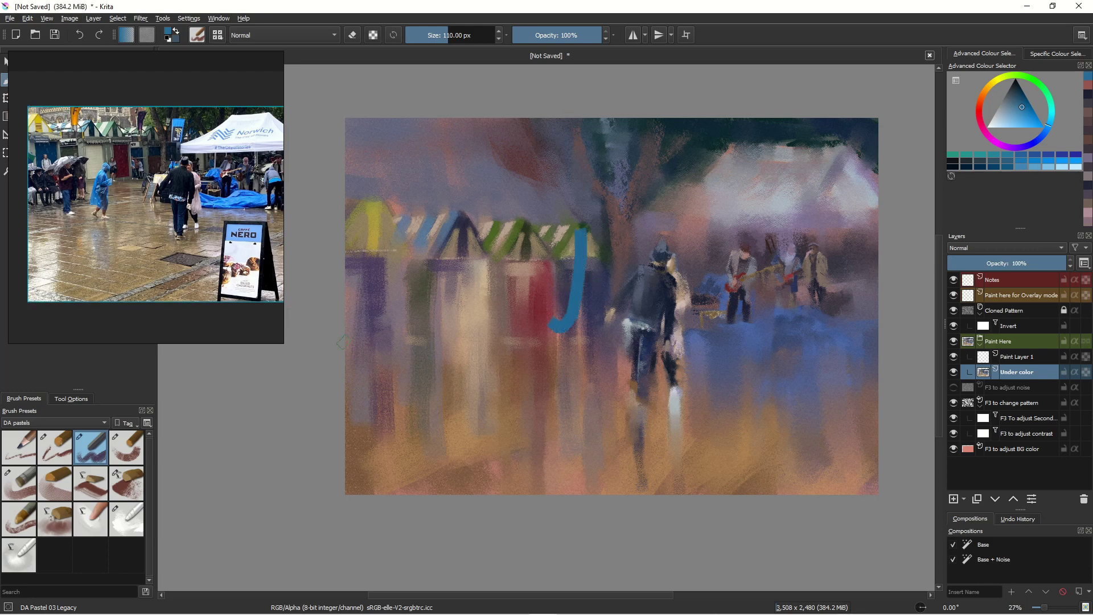
{"action": "key", "text": "ctrl+z"}
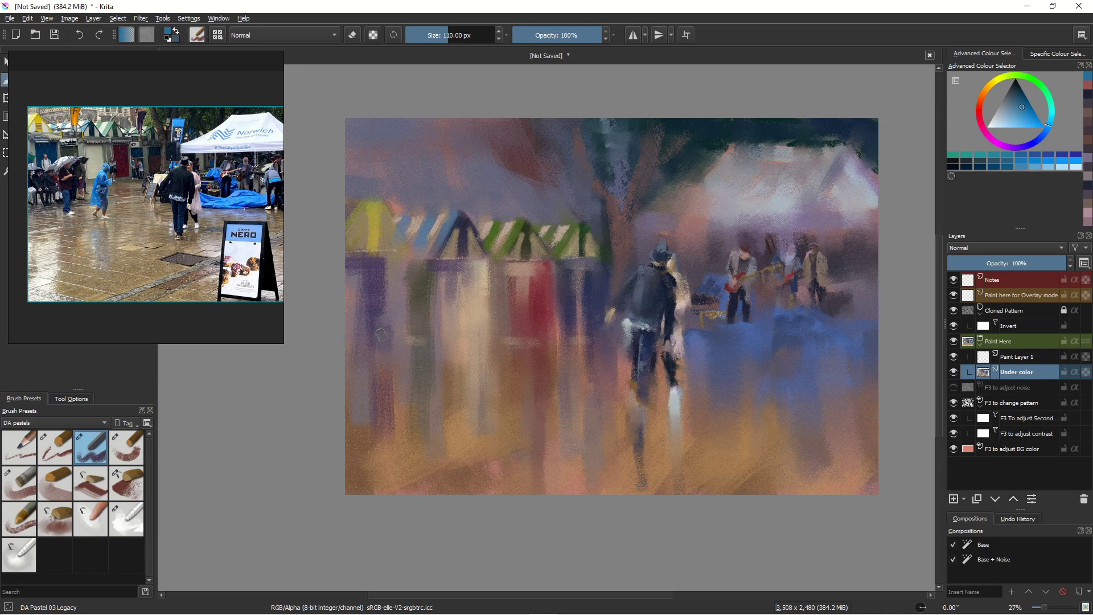
Select the row of striped stalls with the ground below as a rectangle, move it upward on Under color, and deselect
{"action": "mouse_move", "coordinate": [57, 66]}
{"action": "left_mouse_down"}
{"action": "mouse_move", "coordinate": [83, 153]}
{"action": "mouse_move", "coordinate": [102, 296]}
{"action": "mouse_move", "coordinate": [74, 364]}
{"action": "mouse_move", "coordinate": [40, 290]}
{"action": "left_mouse_up"}
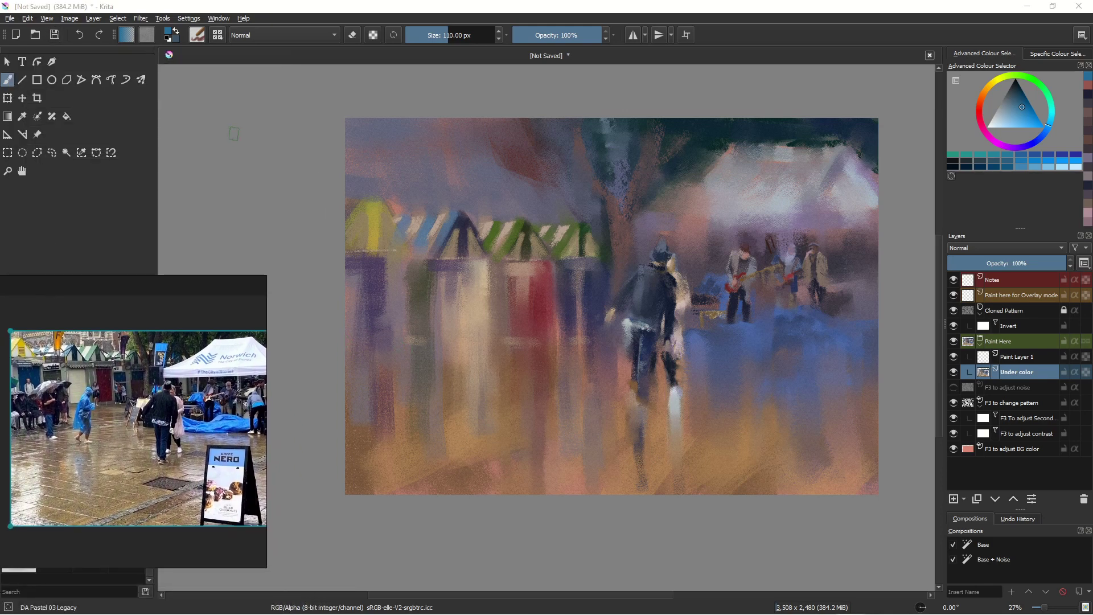
{"action": "left_click", "coordinate": [8, 99]}
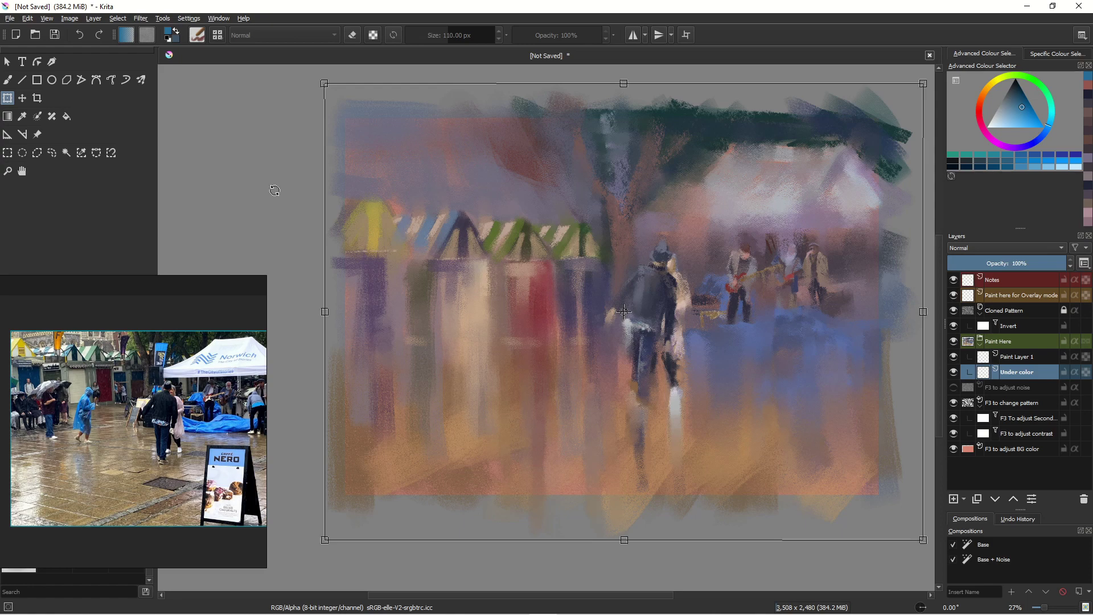
{"action": "left_click", "coordinate": [8, 154]}
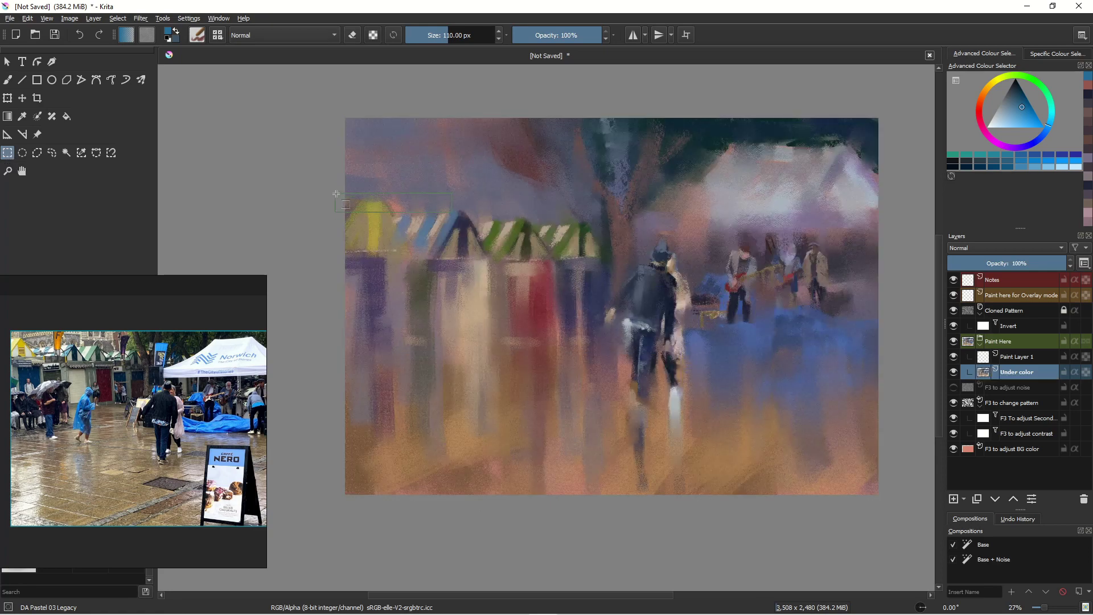
{"action": "left_click_drag", "start_coordinate": [452, 212], "coordinate": [605, 533]}
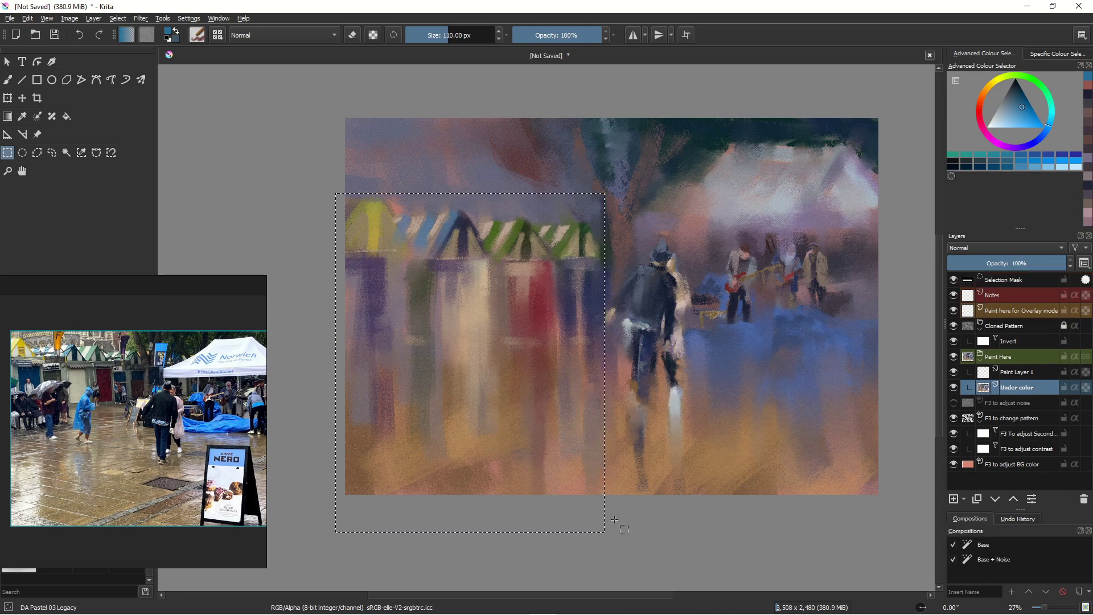
{"action": "left_click", "coordinate": [8, 100]}
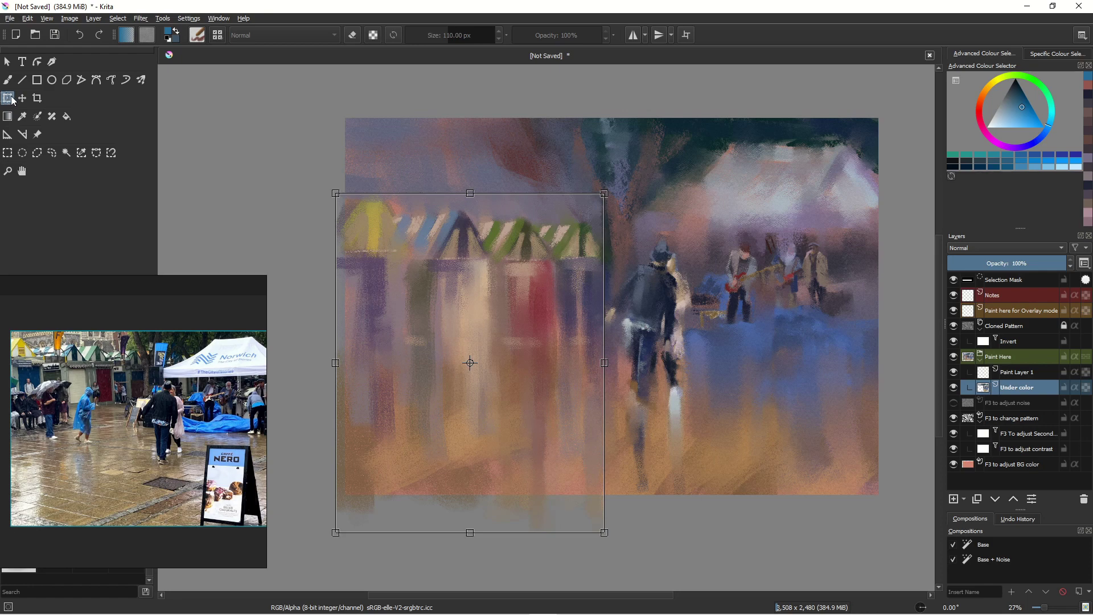
{"action": "left_click_drag", "start_coordinate": [446, 289], "coordinate": [456, 235]}
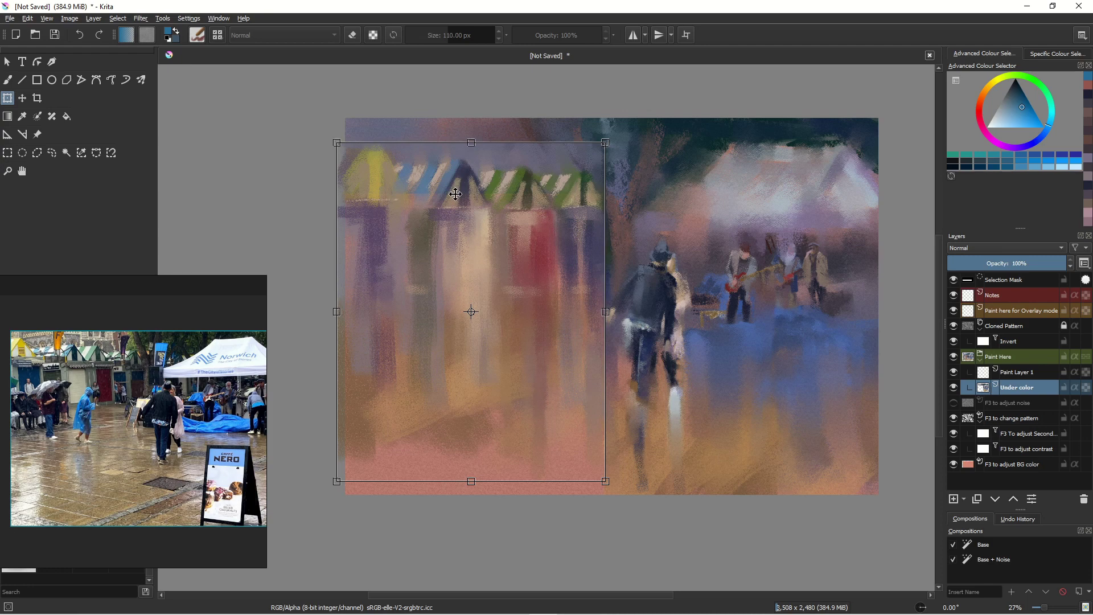
{"action": "left_click", "coordinate": [8, 80]}
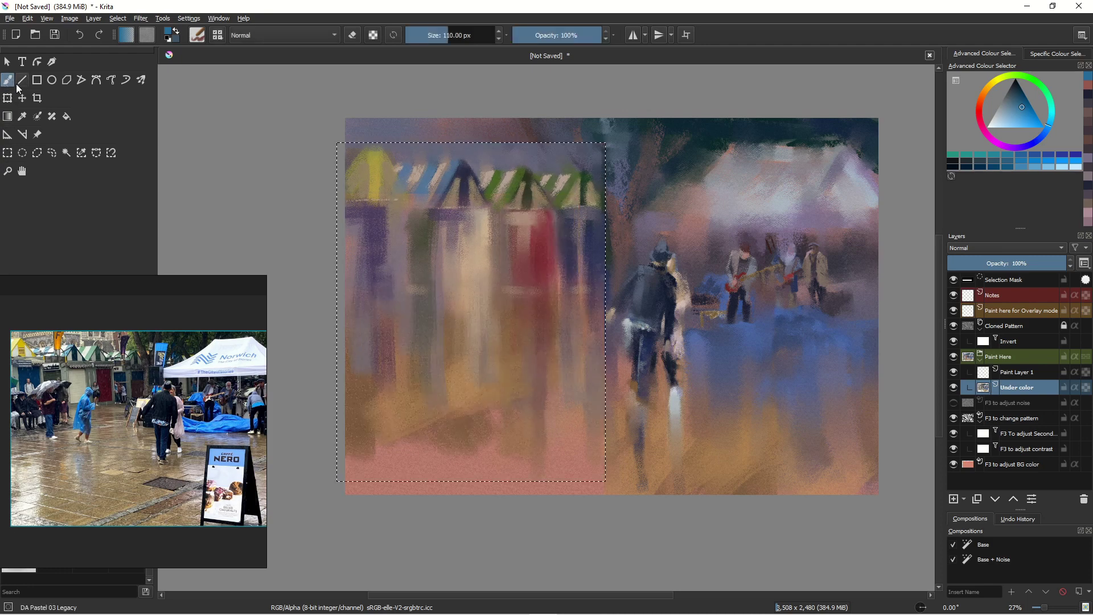
{"action": "left_click", "coordinate": [118, 18]}
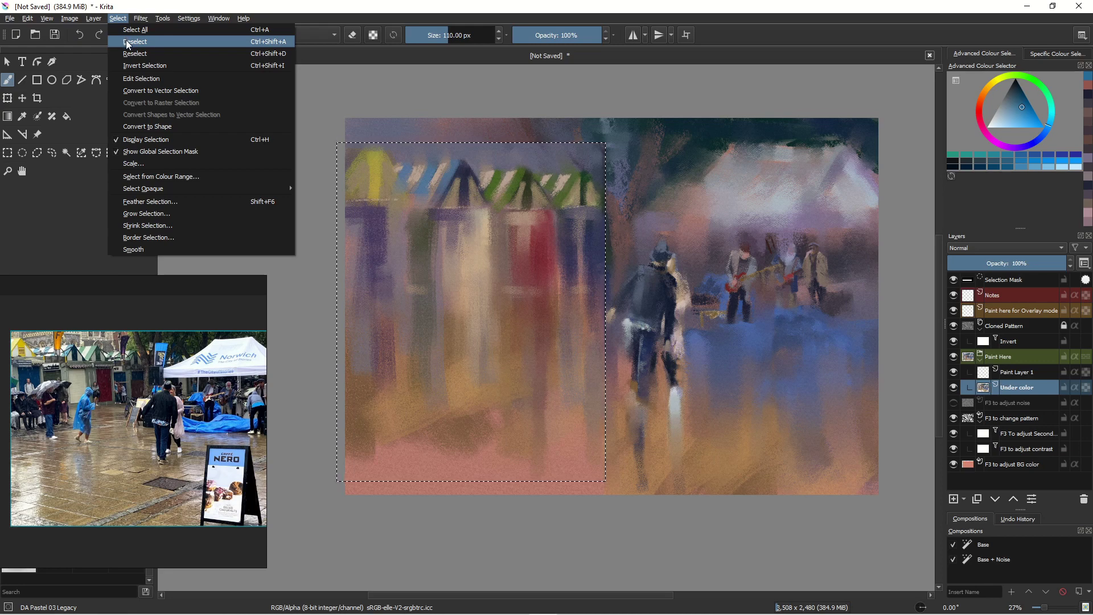
{"action": "left_click", "coordinate": [126, 42]}
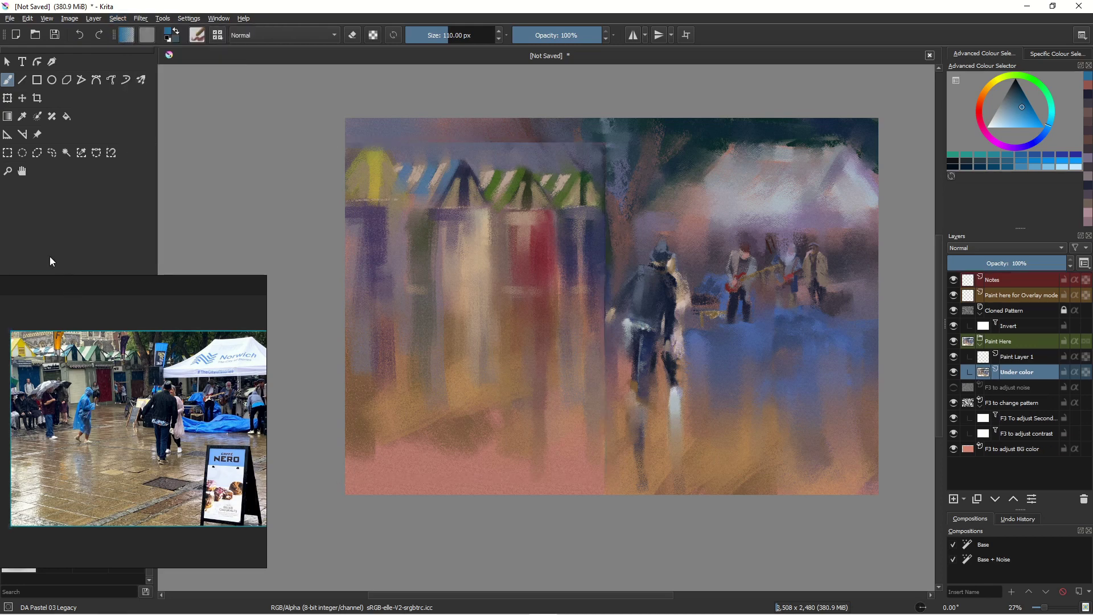
Show the blue poncho figure in the reference and blend the seams around the moved stalls with the 300 px Blender smear brush
{"action": "mouse_move", "coordinate": [126, 290]}
{"action": "left_mouse_down"}
{"action": "mouse_move", "coordinate": [142, 92]}
{"action": "mouse_move", "coordinate": [124, 147]}
{"action": "mouse_move", "coordinate": [136, 190]}
{"action": "left_mouse_up"}
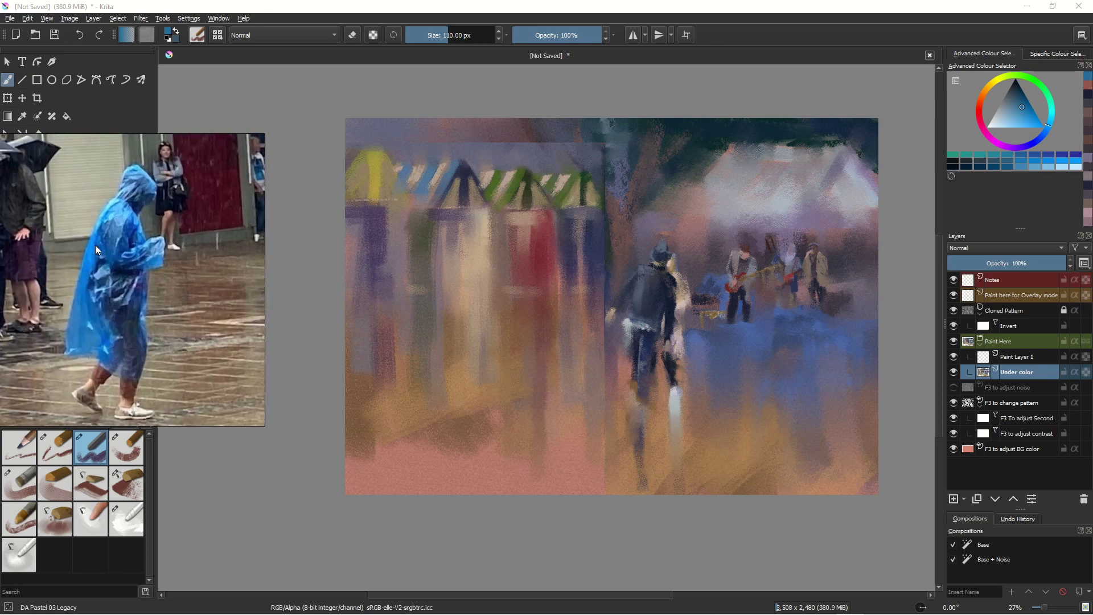
{"action": "left_click", "coordinate": [126, 519]}
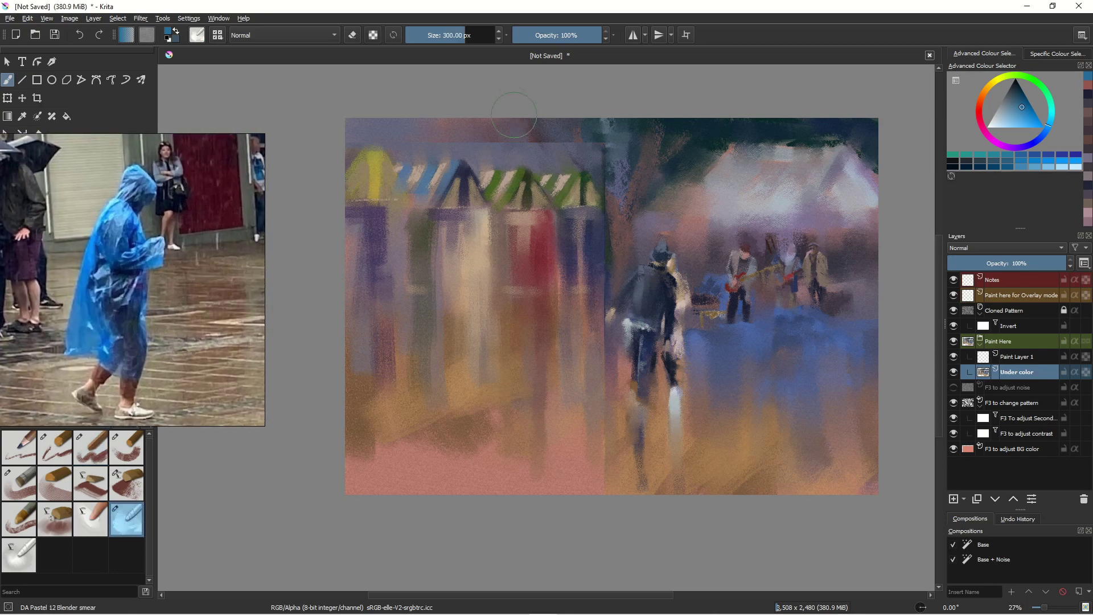
{"action": "mouse_move", "coordinate": [570, 134]}
{"action": "left_mouse_down"}
{"action": "mouse_move", "coordinate": [613, 165]}
{"action": "mouse_move", "coordinate": [601, 169]}
{"action": "mouse_move", "coordinate": [612, 226]}
{"action": "left_mouse_up"}
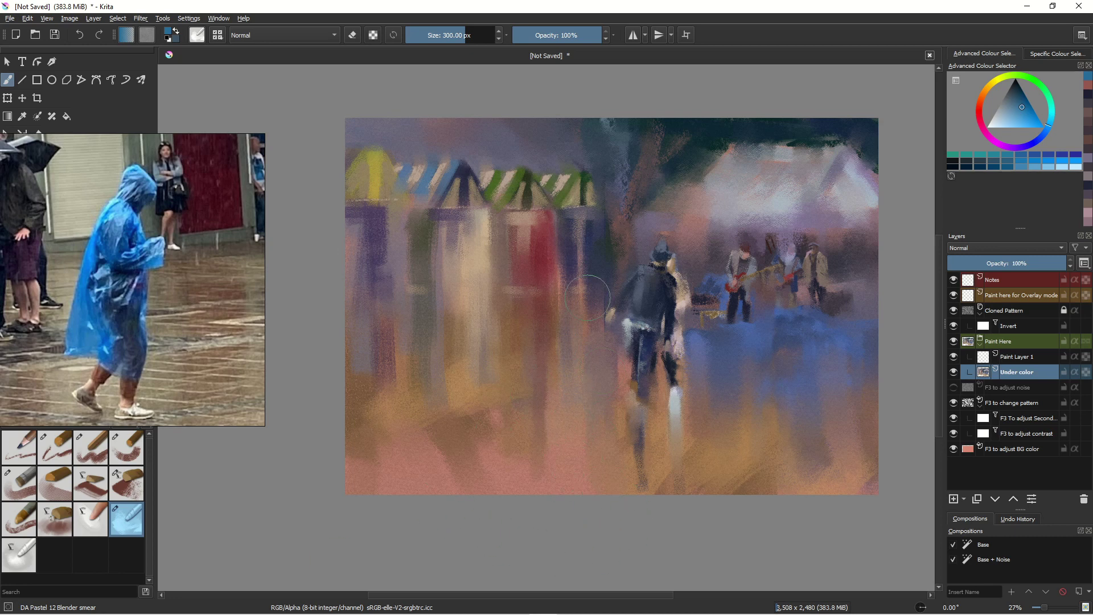
{"action": "left_click_drag", "start_coordinate": [610, 228], "coordinate": [602, 291]}
Smear the transition between the rightmost stall and the tree trunk with a smaller blender brush
{"action": "key", "text": "bracketleft"}
{"action": "key", "text": "bracketleft"}
{"action": "key", "text": "bracketleft"}
{"action": "key", "text": "bracketleft"}
{"action": "key", "text": "bracketleft"}
{"action": "key", "text": "bracketleft"}
{"action": "key", "text": "bracketleft"}
{"action": "key", "text": "bracketleft"}
{"action": "key", "text": "bracketleft"}
{"action": "key", "text": "bracketleft"}
{"action": "key", "text": "bracketleft"}
{"action": "key", "text": "bracketleft"}
{"action": "key", "text": "bracketleft"}
{"action": "left_click_drag", "start_coordinate": [606, 220], "coordinate": [605, 234]}
Repaint the tree's left branch in a sampled reddish brown with the DA Pastel 04 Basic brush
{"action": "left_click", "coordinate": [120, 453]}
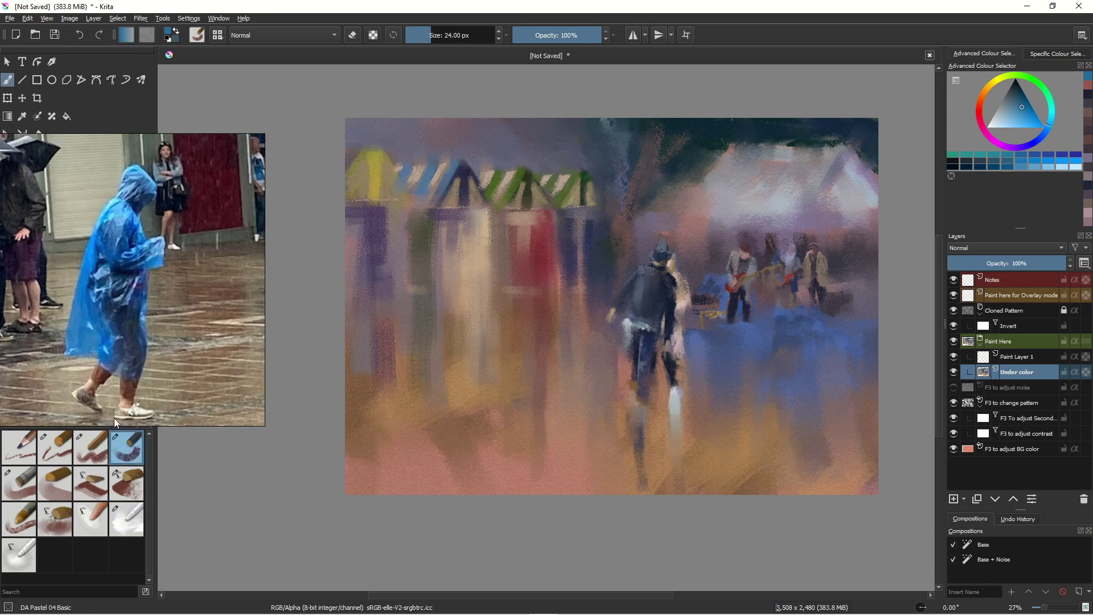
{"action": "left_click", "coordinate": [616, 239], "text": "ctrl"}
{"action": "left_click_drag", "start_coordinate": [585, 120], "coordinate": [602, 172]}
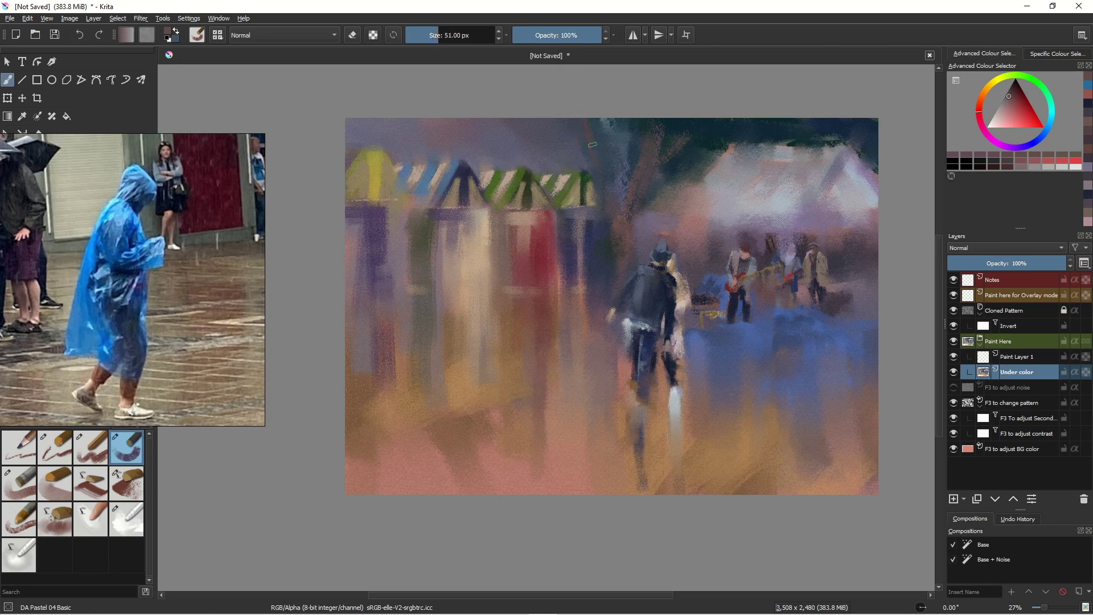
{"action": "key", "text": "bracketright"}
Paint lighter greyish-pink strokes along the tree's left branch and trunk at 68 px
{"action": "left_click", "coordinate": [1004, 111]}
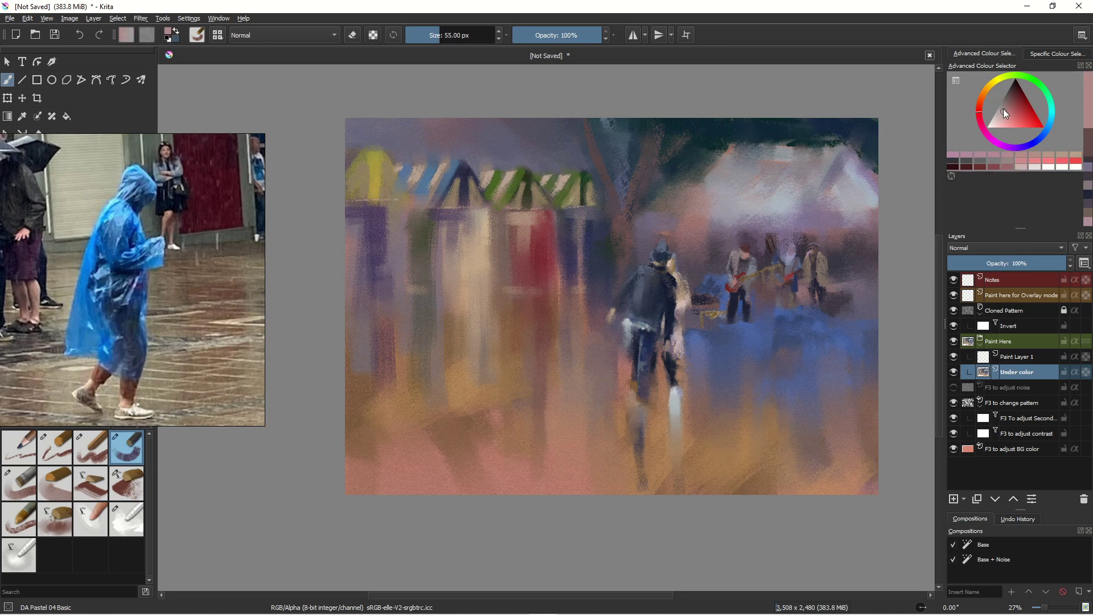
{"action": "left_click", "coordinate": [1003, 107]}
{"action": "key", "text": "bracketright"}
{"action": "key", "text": "bracketright"}
{"action": "key", "text": "bracketright"}
{"action": "left_click_drag", "start_coordinate": [588, 137], "coordinate": [618, 204]}
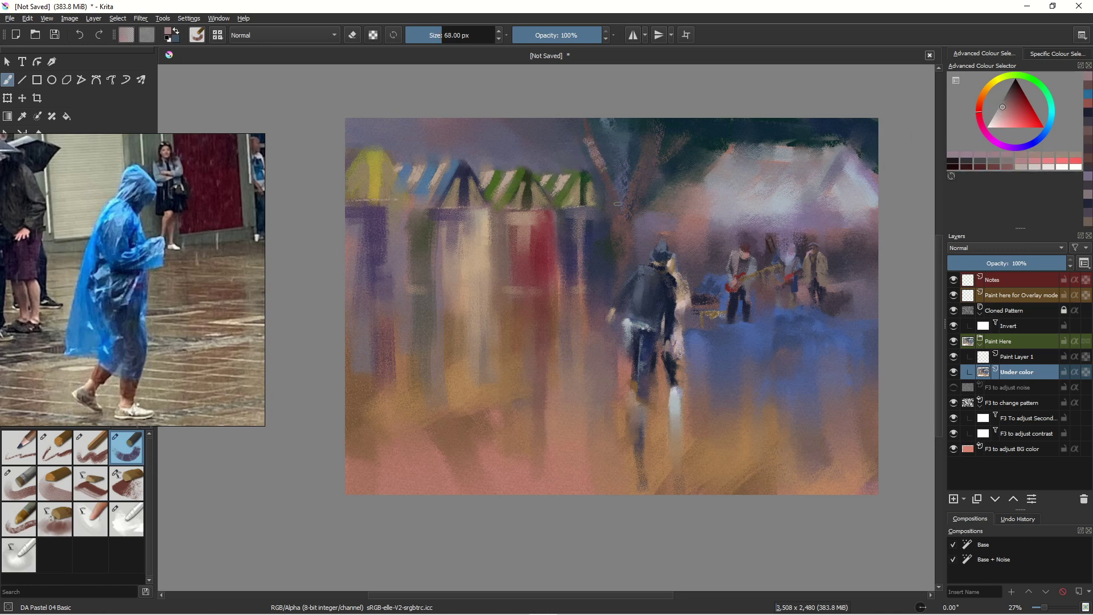
{"action": "left_click_drag", "start_coordinate": [599, 162], "coordinate": [618, 245]}
Paint sampled dark teal around the tree's left branch and trunk, then soften it with the DA Pastel 12 Blender smear brush at 126 px
{"action": "left_click", "coordinate": [647, 133], "text": "ctrl"}
{"action": "left_click", "coordinate": [649, 130], "text": "ctrl"}
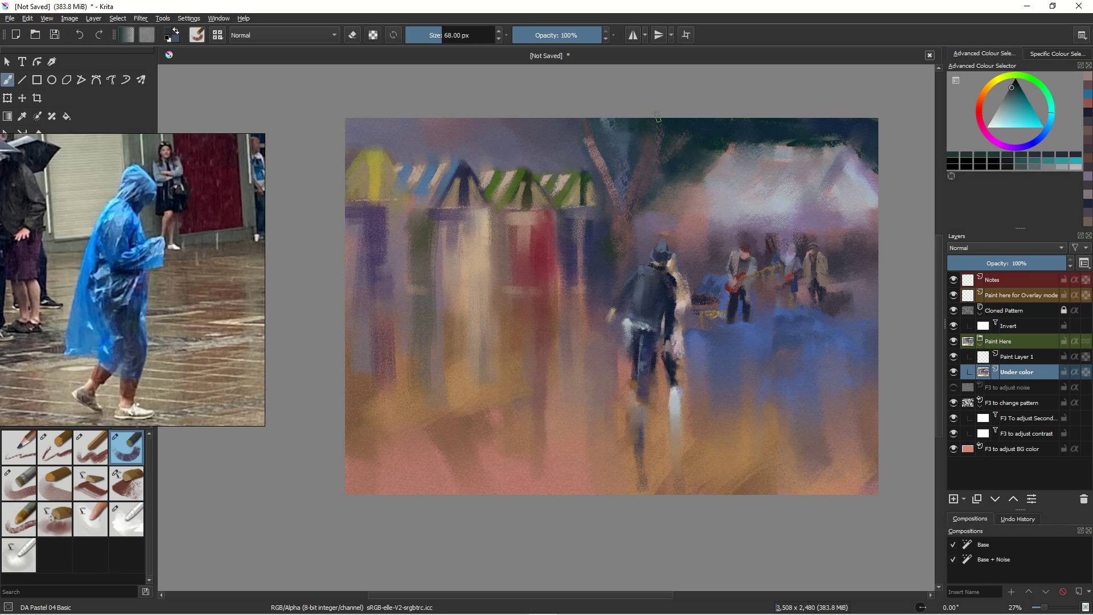
{"action": "mouse_move", "coordinate": [588, 123]}
{"action": "left_mouse_down"}
{"action": "mouse_move", "coordinate": [624, 226]}
{"action": "mouse_move", "coordinate": [580, 118]}
{"action": "mouse_move", "coordinate": [626, 208]}
{"action": "mouse_move", "coordinate": [612, 190]}
{"action": "mouse_move", "coordinate": [618, 228]}
{"action": "left_mouse_up"}
{"action": "left_click", "coordinate": [121, 517]}
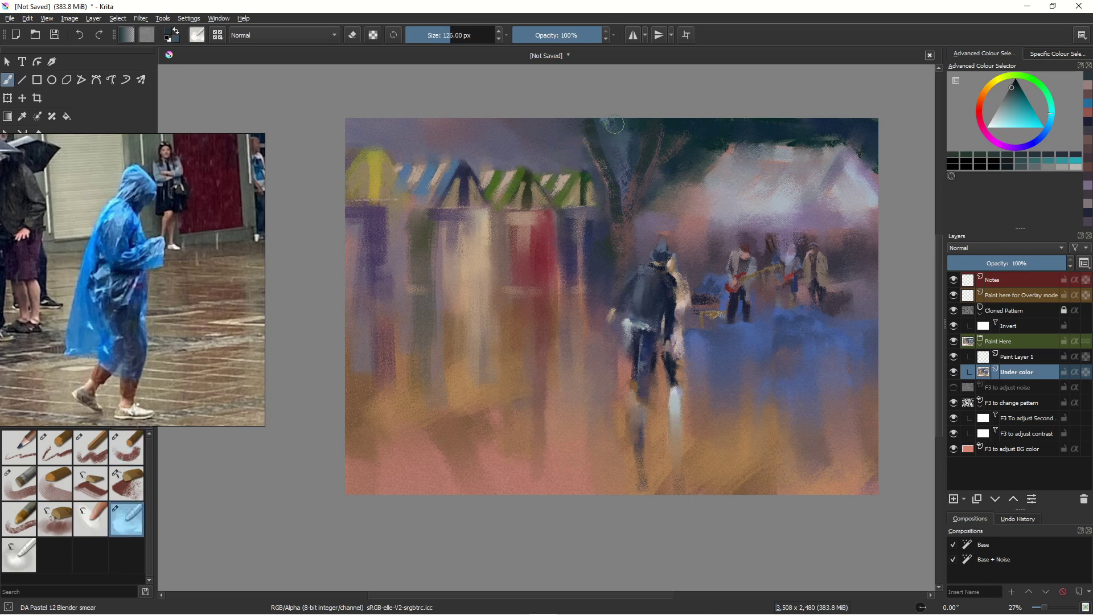
{"action": "left_click_drag", "start_coordinate": [618, 190], "coordinate": [621, 209]}
{"action": "left_click_drag", "start_coordinate": [733, 305], "coordinate": [732, 325]}
Paint sampled golden-brown strokes across the lower-left foreground with the DA Pastel 04 Basic brush, enlarging it to 281 px
{"action": "left_click", "coordinate": [699, 467], "text": "ctrl"}
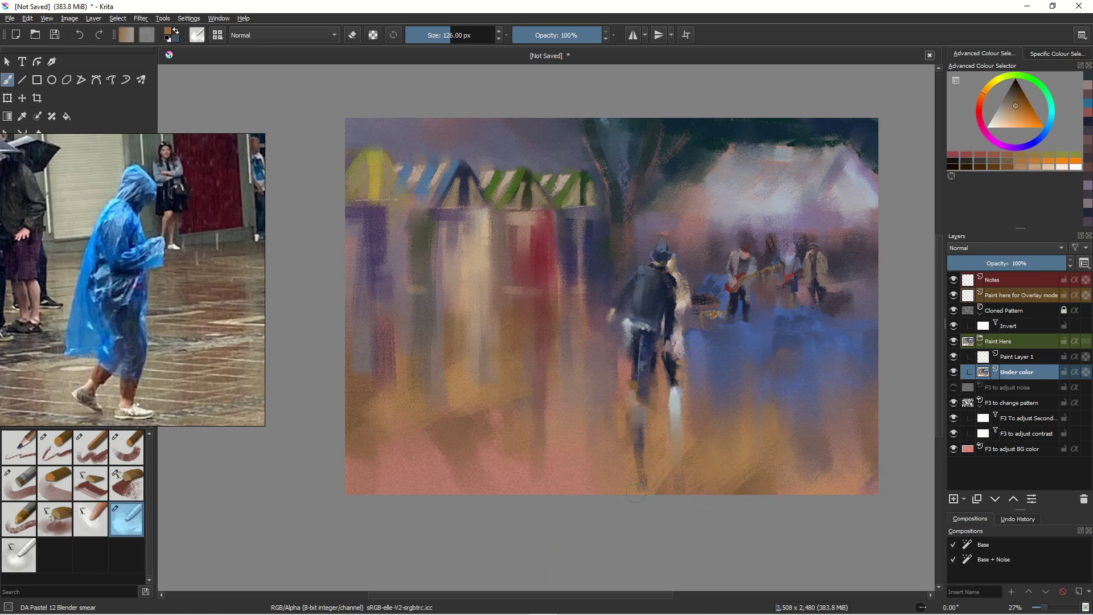
{"action": "left_click", "coordinate": [126, 447]}
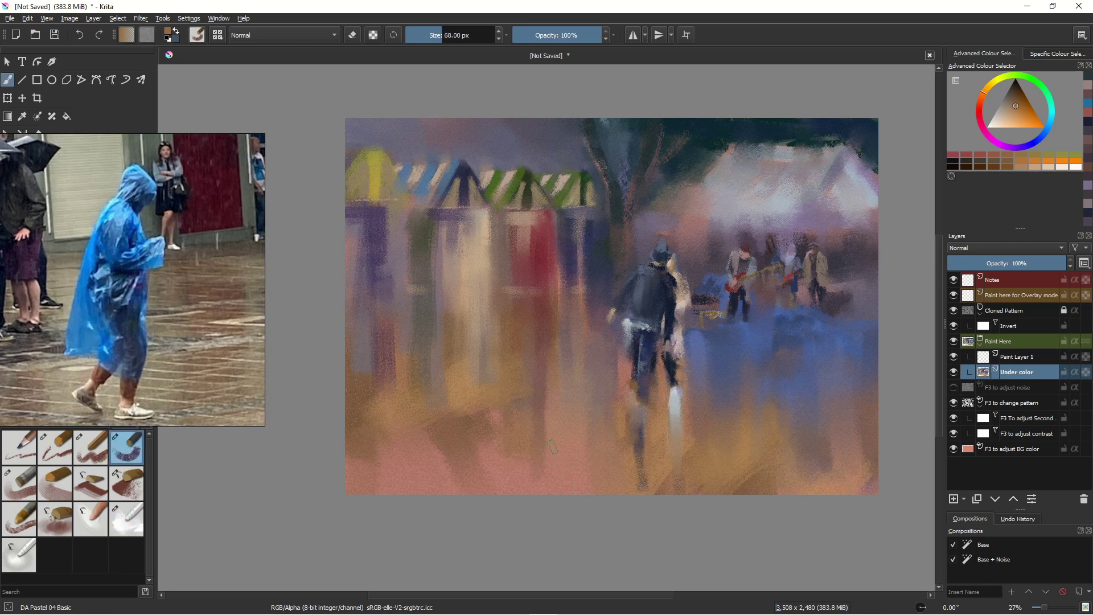
{"action": "left_click_drag", "start_coordinate": [495, 490], "coordinate": [576, 431]}
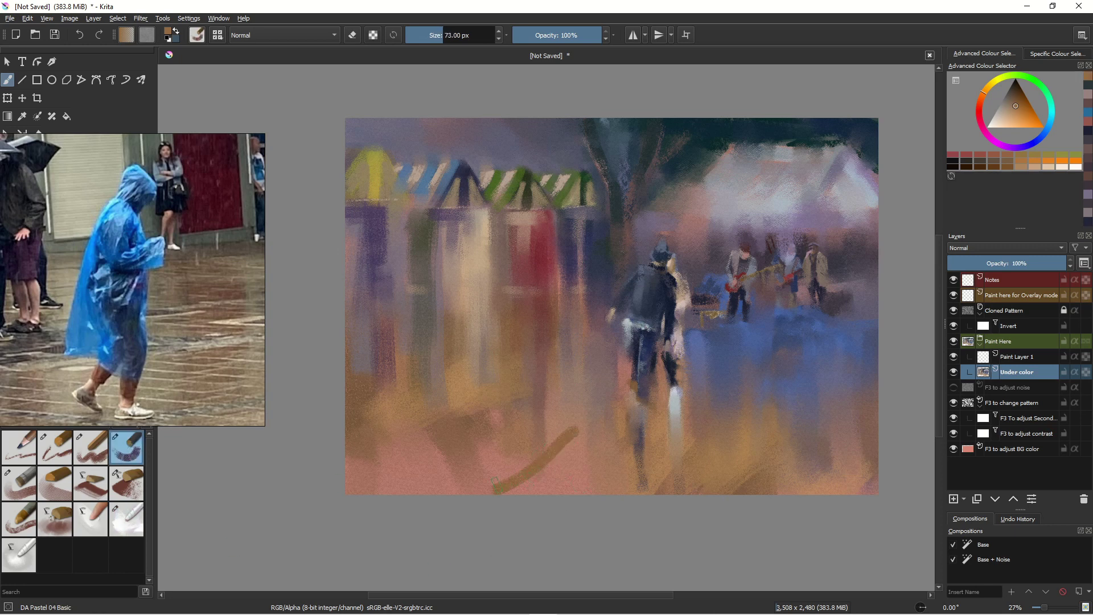
{"action": "key", "text": "bracketright"}
{"action": "key", "text": "bracketright"}
{"action": "key", "text": "bracketright"}
{"action": "key", "text": "bracketright"}
{"action": "key", "text": "bracketright"}
{"action": "key", "text": "bracketright"}
{"action": "key", "text": "bracketright"}
{"action": "key", "text": "bracketright"}
{"action": "key", "text": "bracketright"}
{"action": "key", "text": "bracketright"}
{"action": "key", "text": "bracketright"}
{"action": "key", "text": "bracketright"}
{"action": "key", "text": "bracketright"}
{"action": "key", "text": "bracketright"}
{"action": "key", "text": "bracketright"}
{"action": "key", "text": "bracketright"}
{"action": "key", "text": "bracketright"}
{"action": "key", "text": "bracketright"}
{"action": "key", "text": "bracketright"}
{"action": "key", "text": "bracketright"}
{"action": "mouse_move", "coordinate": [589, 439]}
{"action": "left_mouse_down"}
{"action": "mouse_move", "coordinate": [541, 484]}
{"action": "mouse_move", "coordinate": [582, 482]}
{"action": "left_mouse_up"}
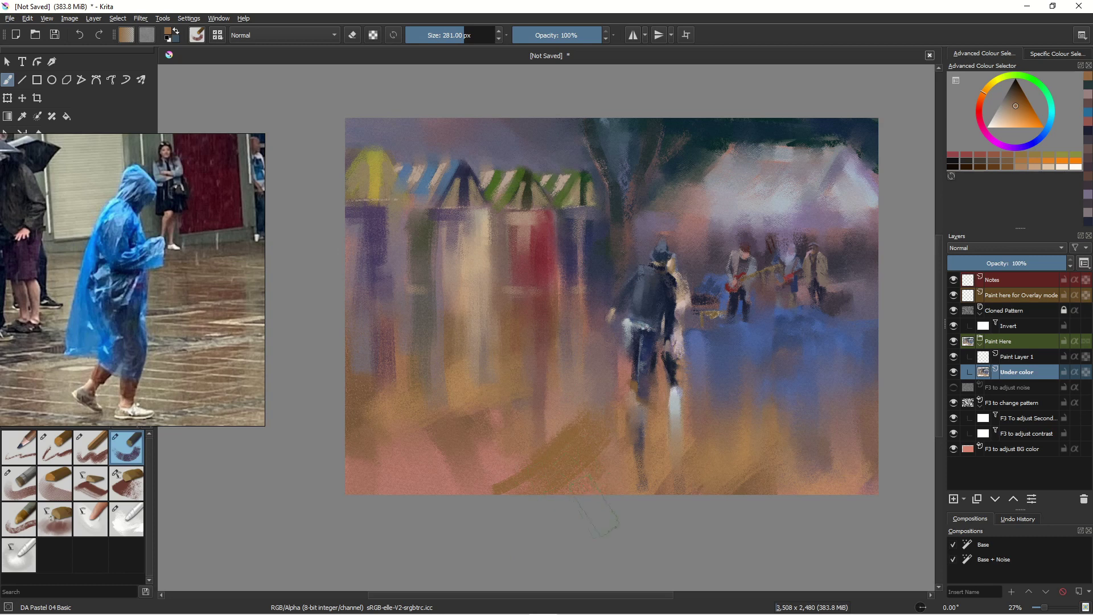
{"action": "left_click_drag", "start_coordinate": [496, 456], "coordinate": [397, 477]}
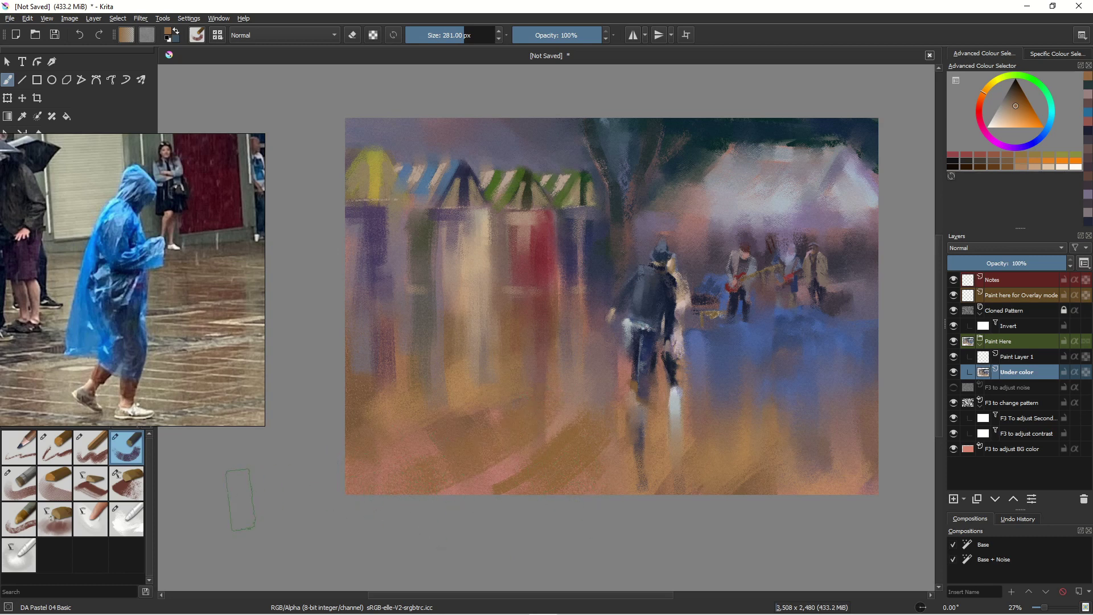
Paint broad diagonal strokes of light beige across the left foreground pavement with the 281 px pastel brush
{"action": "left_click", "coordinate": [1004, 114]}
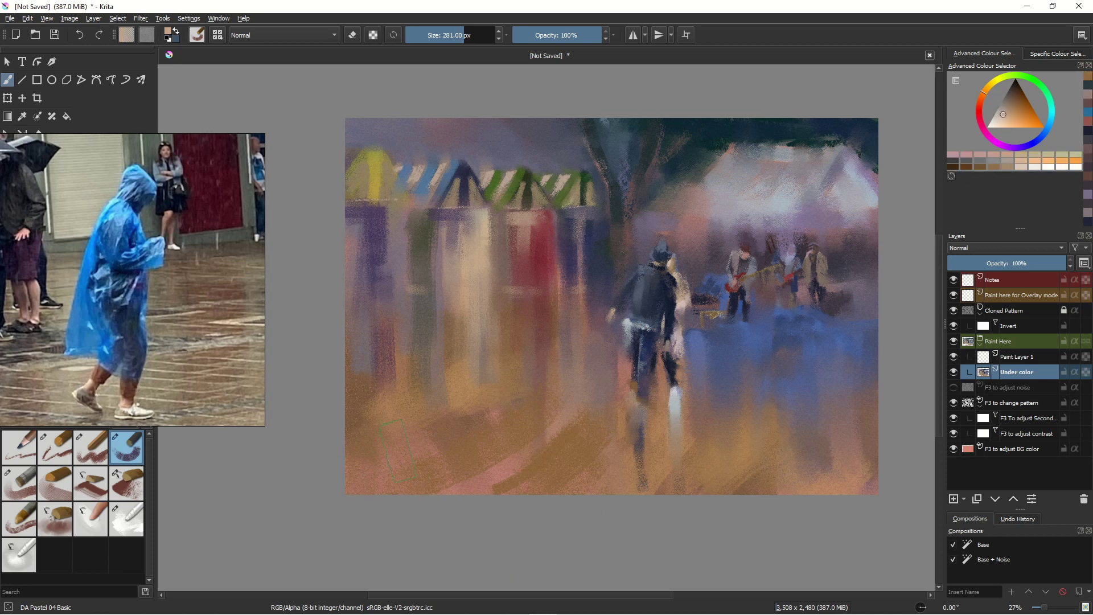
{"action": "mouse_move", "coordinate": [490, 376]}
{"action": "left_mouse_down"}
{"action": "mouse_move", "coordinate": [413, 429]}
{"action": "mouse_move", "coordinate": [446, 420]}
{"action": "mouse_move", "coordinate": [472, 438]}
{"action": "mouse_move", "coordinate": [453, 473]}
{"action": "mouse_move", "coordinate": [384, 513]}
{"action": "left_mouse_up"}
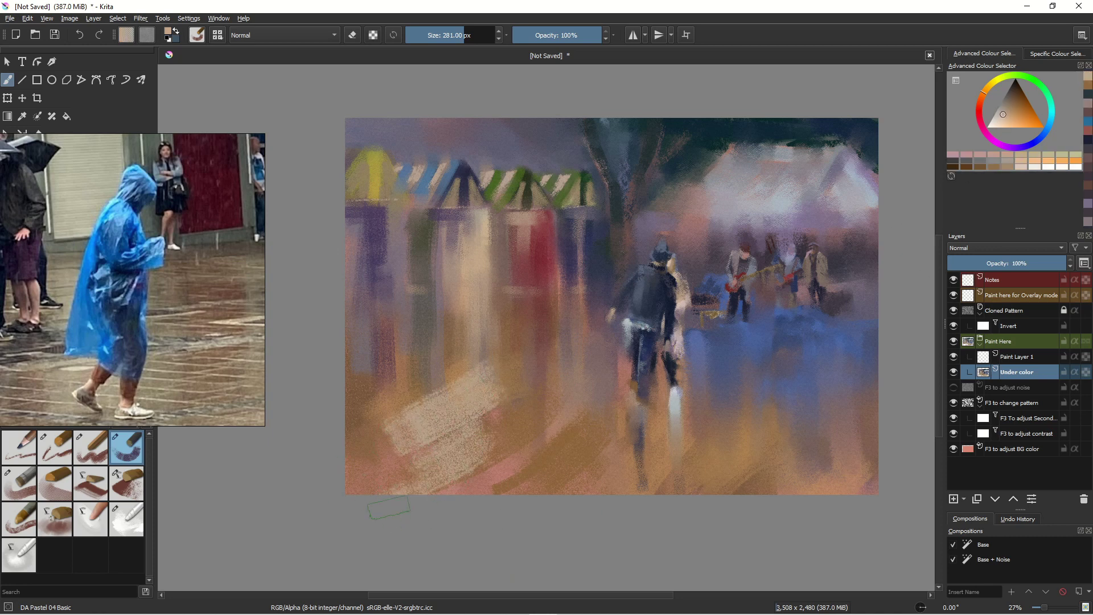
{"action": "left_click_drag", "start_coordinate": [585, 368], "coordinate": [469, 426]}
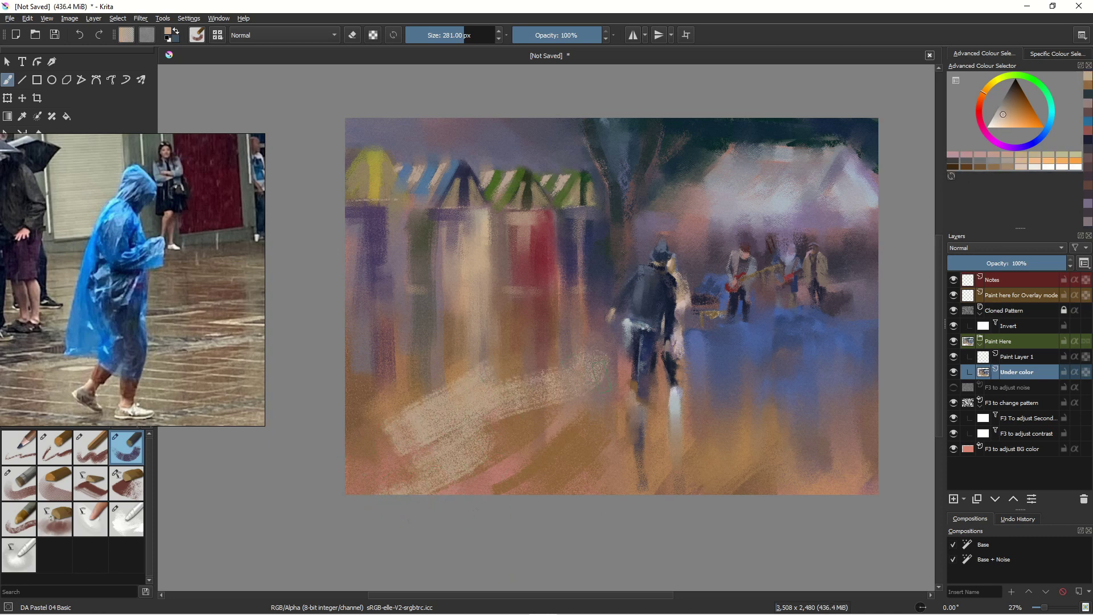
{"action": "left_click_drag", "start_coordinate": [602, 373], "coordinate": [444, 421]}
{"action": "mouse_move", "coordinate": [564, 401]}
{"action": "left_mouse_down"}
{"action": "mouse_move", "coordinate": [438, 468]}
{"action": "mouse_move", "coordinate": [362, 477]}
{"action": "left_mouse_up"}
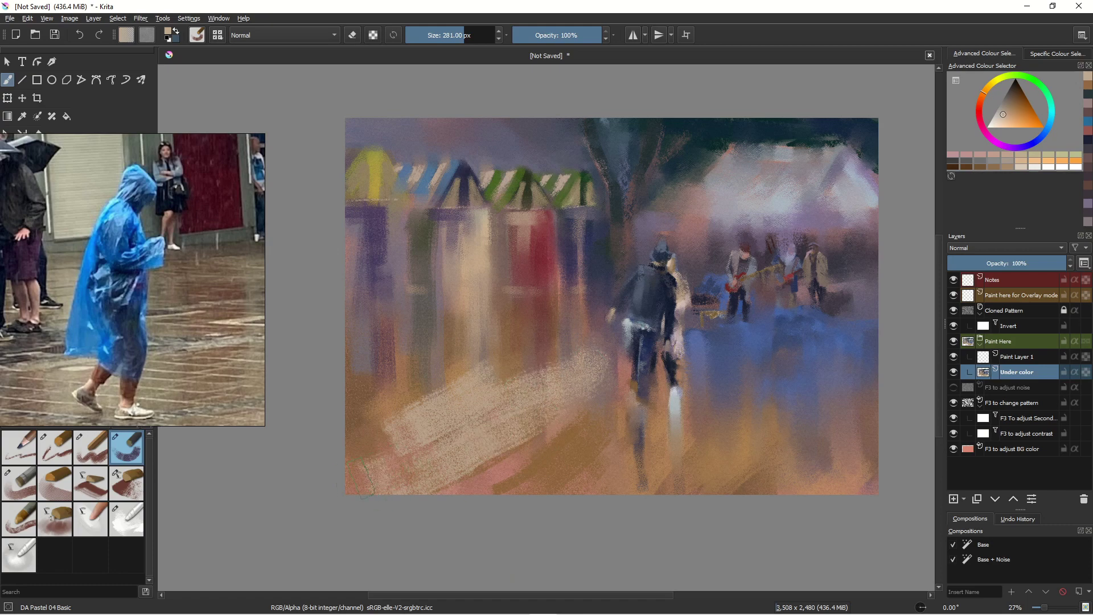
{"action": "left_click_drag", "start_coordinate": [513, 461], "coordinate": [433, 490]}
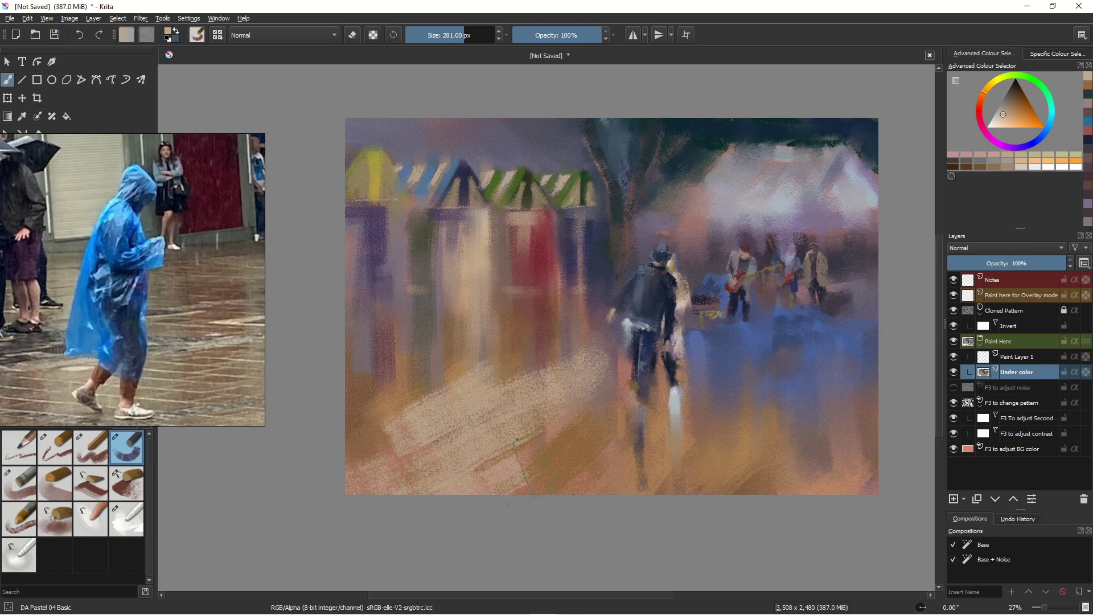
{"action": "left_click_drag", "start_coordinate": [592, 444], "coordinate": [484, 490]}
{"action": "mouse_move", "coordinate": [416, 444]}
{"action": "left_mouse_down"}
{"action": "mouse_move", "coordinate": [357, 464]}
{"action": "mouse_move", "coordinate": [395, 503]}
{"action": "left_mouse_up"}
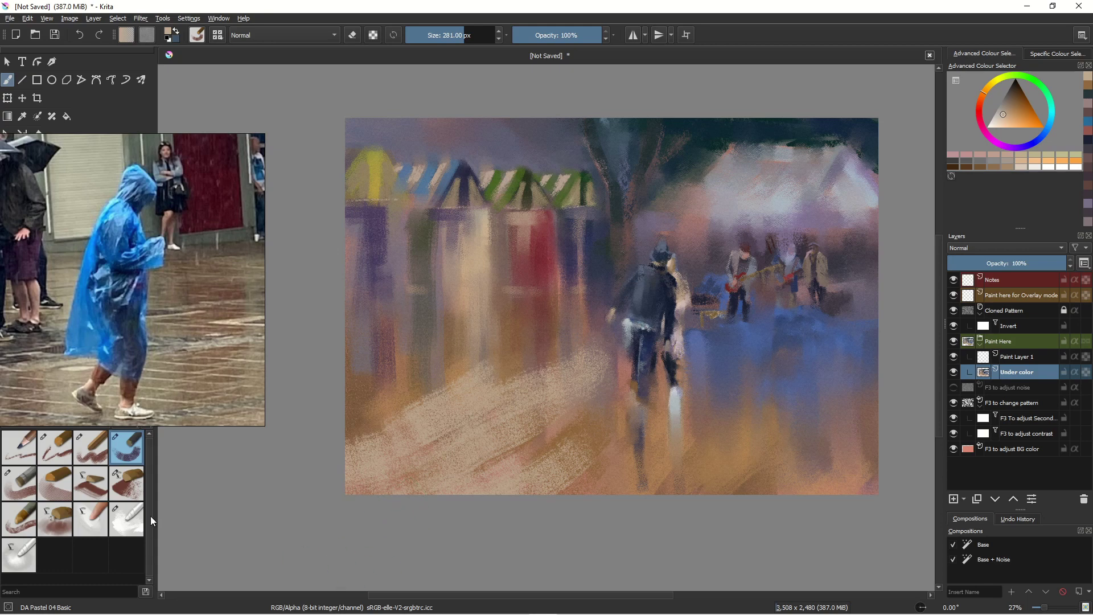
Smear the light beige pavement strokes into the left foreground with the DA Pastel 12 Blender smear brush at 126 px
{"action": "left_click", "coordinate": [127, 520]}
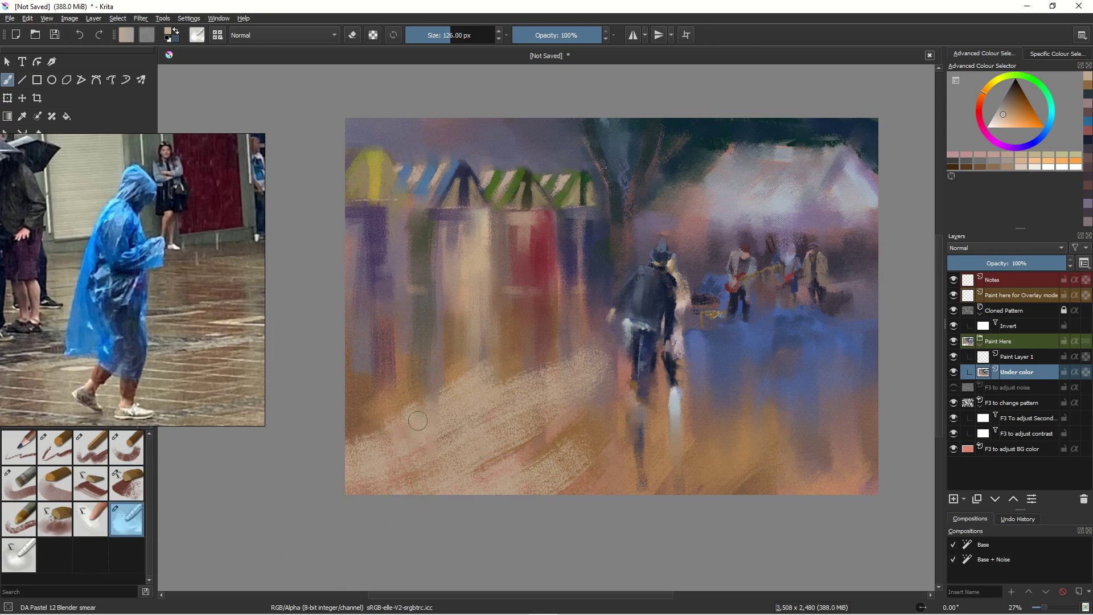
{"action": "mouse_move", "coordinate": [417, 421]}
{"action": "left_mouse_down"}
{"action": "mouse_move", "coordinate": [482, 328]}
{"action": "mouse_move", "coordinate": [472, 437]}
{"action": "mouse_move", "coordinate": [488, 342]}
{"action": "mouse_move", "coordinate": [494, 436]}
{"action": "mouse_move", "coordinate": [537, 350]}
{"action": "mouse_move", "coordinate": [541, 401]}
{"action": "mouse_move", "coordinate": [558, 411]}
{"action": "mouse_move", "coordinate": [525, 317]}
{"action": "mouse_move", "coordinate": [528, 422]}
{"action": "mouse_move", "coordinate": [573, 361]}
{"action": "mouse_move", "coordinate": [582, 383]}
{"action": "mouse_move", "coordinate": [601, 369]}
{"action": "left_mouse_up"}
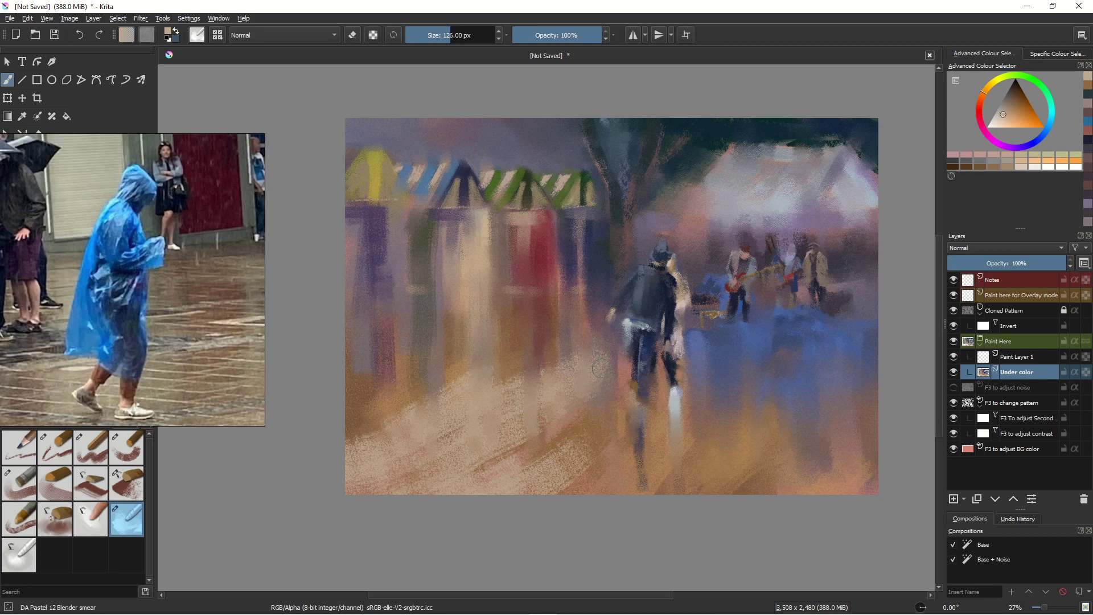
{"action": "mouse_move", "coordinate": [395, 460]}
{"action": "left_mouse_down"}
{"action": "mouse_move", "coordinate": [374, 447]}
{"action": "mouse_move", "coordinate": [368, 463]}
{"action": "mouse_move", "coordinate": [362, 440]}
{"action": "left_mouse_up"}
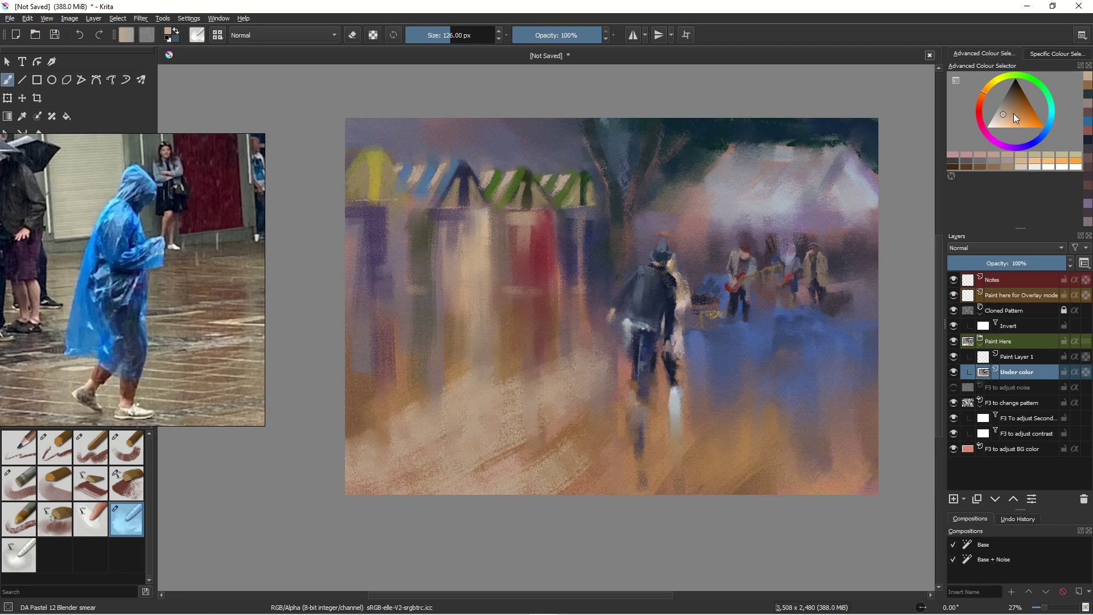
Try a pale cyan dab on the blue area below the band with the 281 px DA Pastel 04 Basic brush
{"action": "left_click", "coordinate": [1051, 113]}
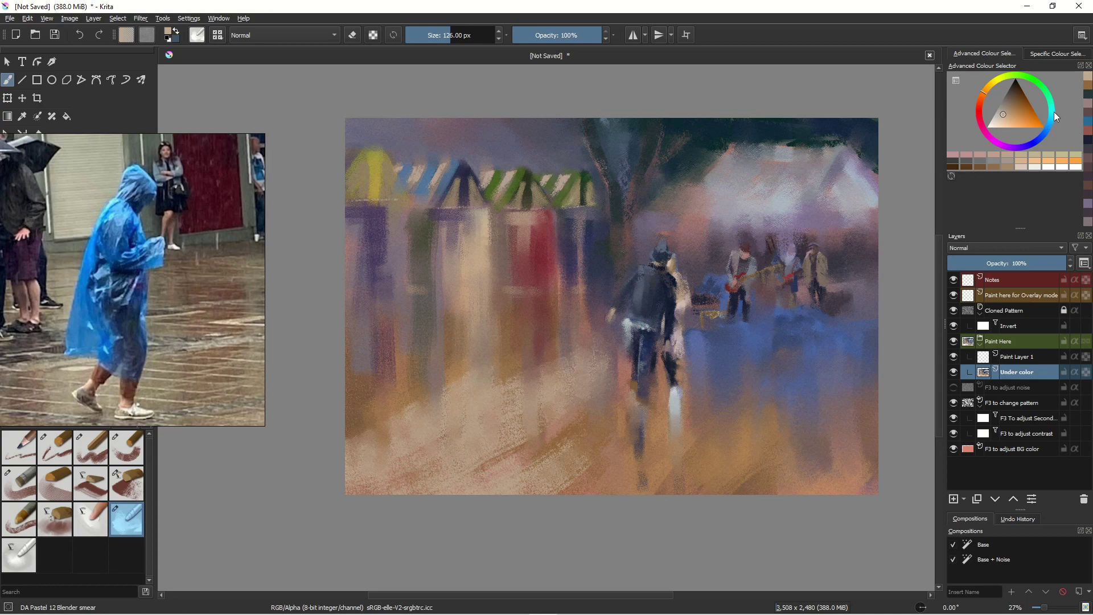
{"action": "left_click", "coordinate": [997, 118]}
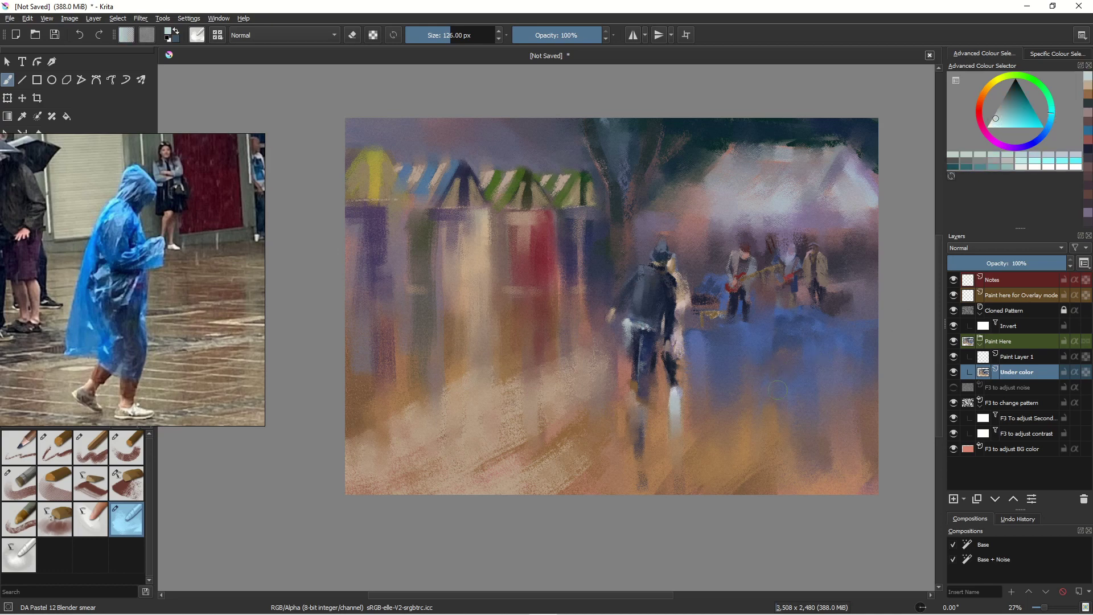
{"action": "left_click", "coordinate": [134, 447]}
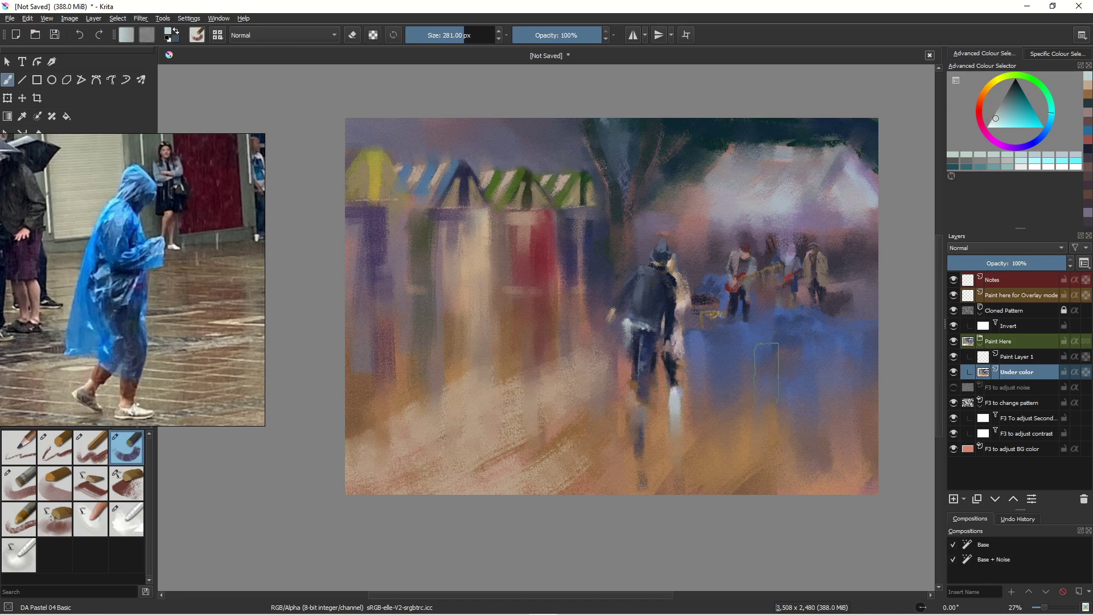
{"action": "left_click", "coordinate": [786, 368]}
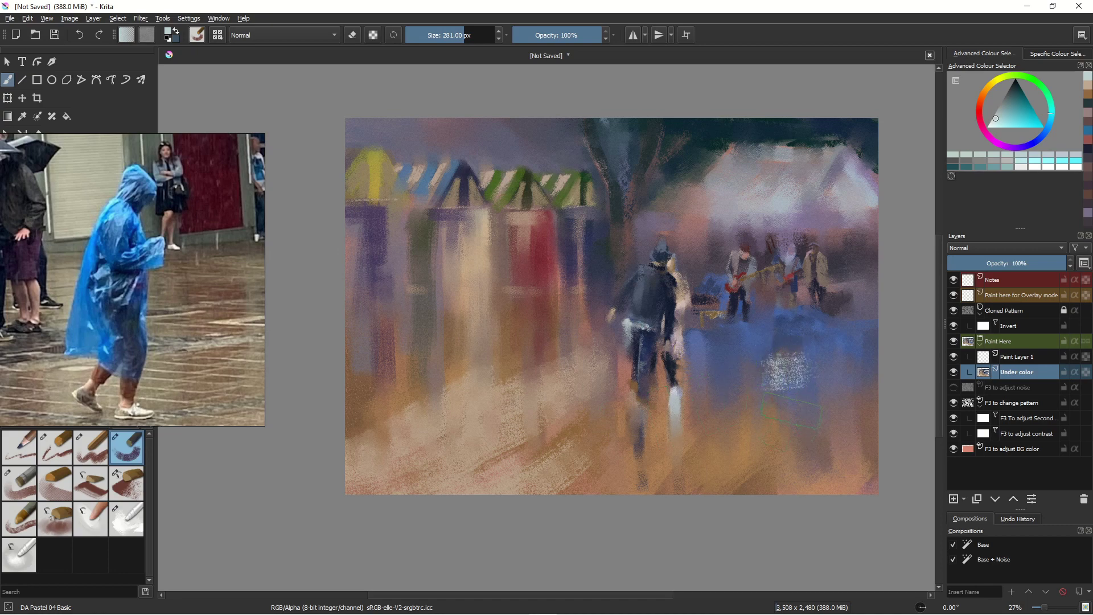
Undo the pale dab and paint light blue strokes across the blue area below the band at 118 px
{"action": "key", "text": "bracketleft"}
{"action": "key", "text": "bracketleft"}
{"action": "key", "text": "bracketleft"}
{"action": "key", "text": "bracketleft"}
{"action": "key", "text": "bracketleft"}
{"action": "key", "text": "bracketleft"}
{"action": "key", "text": "bracketleft"}
{"action": "key", "text": "bracketleft"}
{"action": "key", "text": "bracketleft"}
{"action": "key", "text": "bracketleft"}
{"action": "left_click", "coordinate": [1040, 131]}
{"action": "left_click", "coordinate": [1007, 114]}
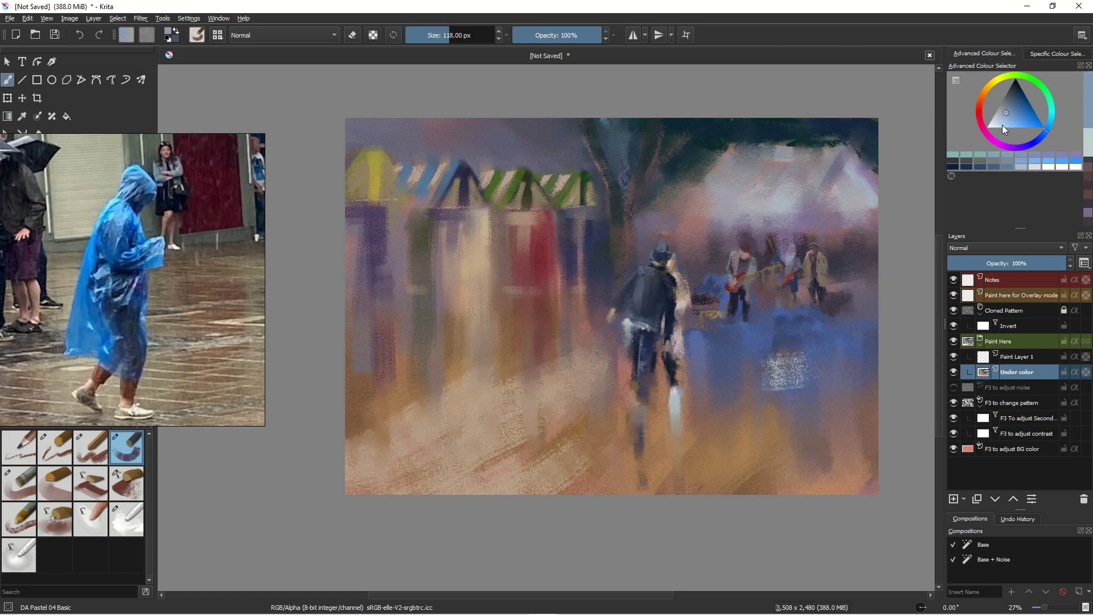
{"action": "left_click", "coordinate": [1004, 119]}
{"action": "left_click_drag", "start_coordinate": [809, 385], "coordinate": [801, 379]}
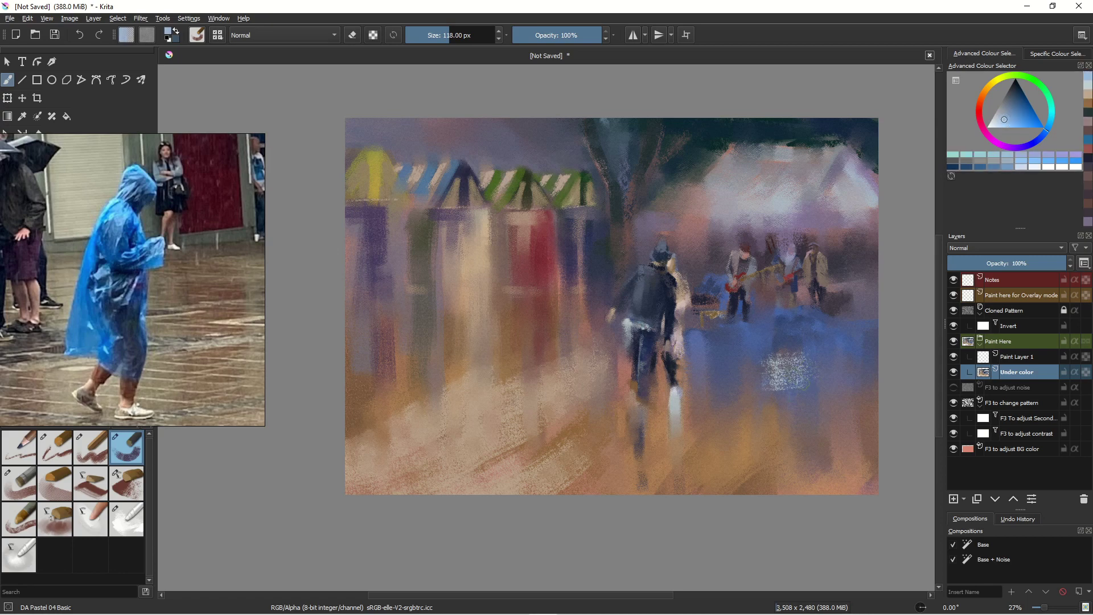
{"action": "key", "text": "ctrl+z"}
{"action": "key", "text": "ctrl+z"}
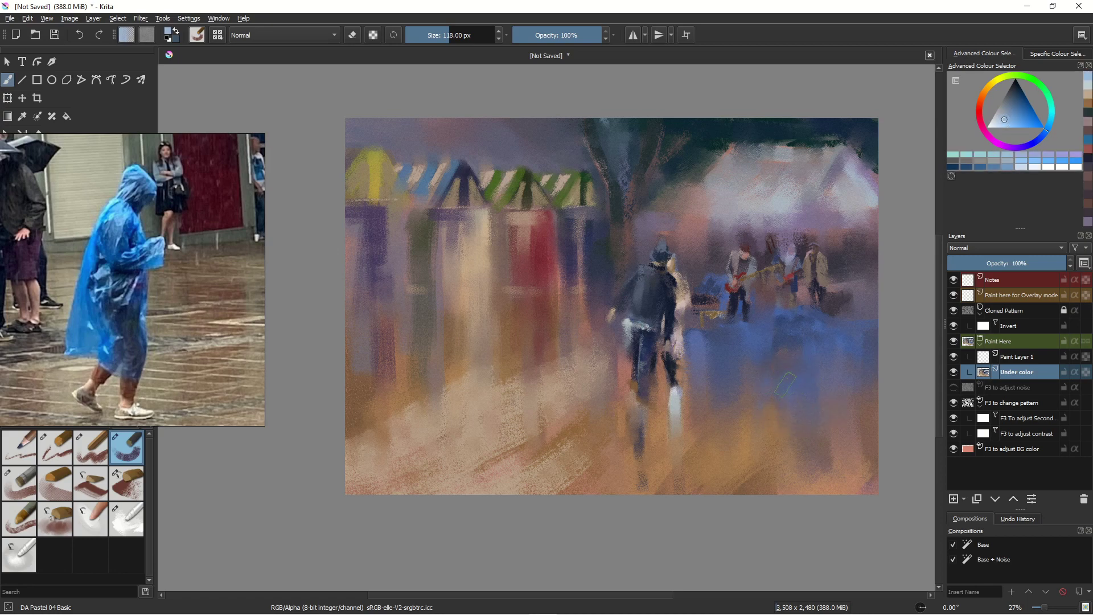
{"action": "mouse_move", "coordinate": [725, 378]}
{"action": "left_mouse_down"}
{"action": "mouse_move", "coordinate": [808, 361]}
{"action": "mouse_move", "coordinate": [860, 368]}
{"action": "mouse_move", "coordinate": [768, 396]}
{"action": "mouse_move", "coordinate": [733, 420]}
{"action": "left_mouse_up"}
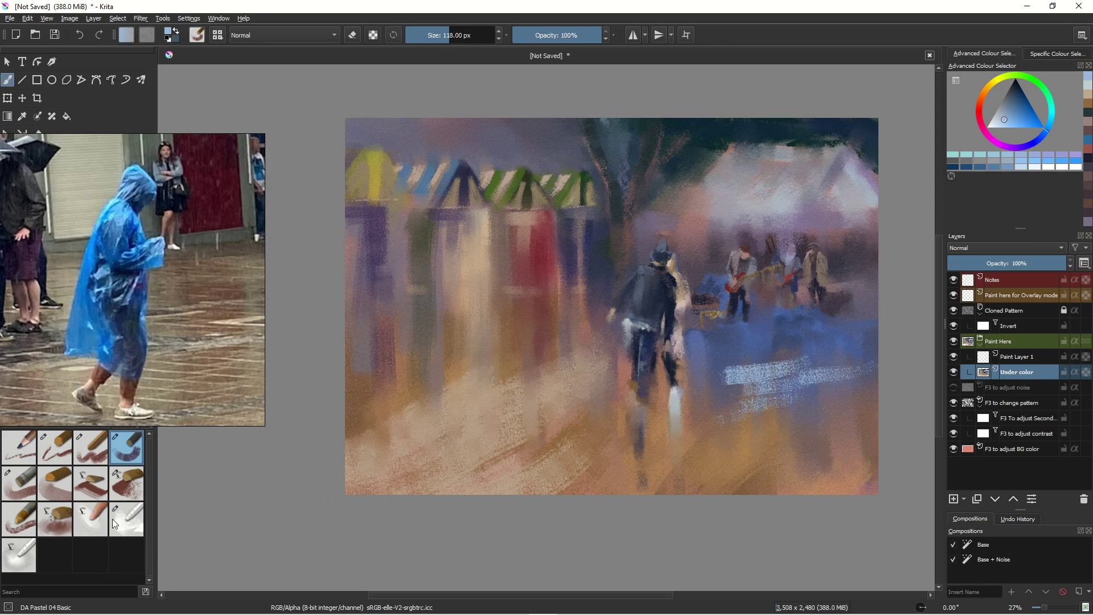
Smear the light blue strokes vertically into the wet ground with the DA Pastel 12 Blender smear brush at 246 px
{"action": "left_click", "coordinate": [122, 510]}
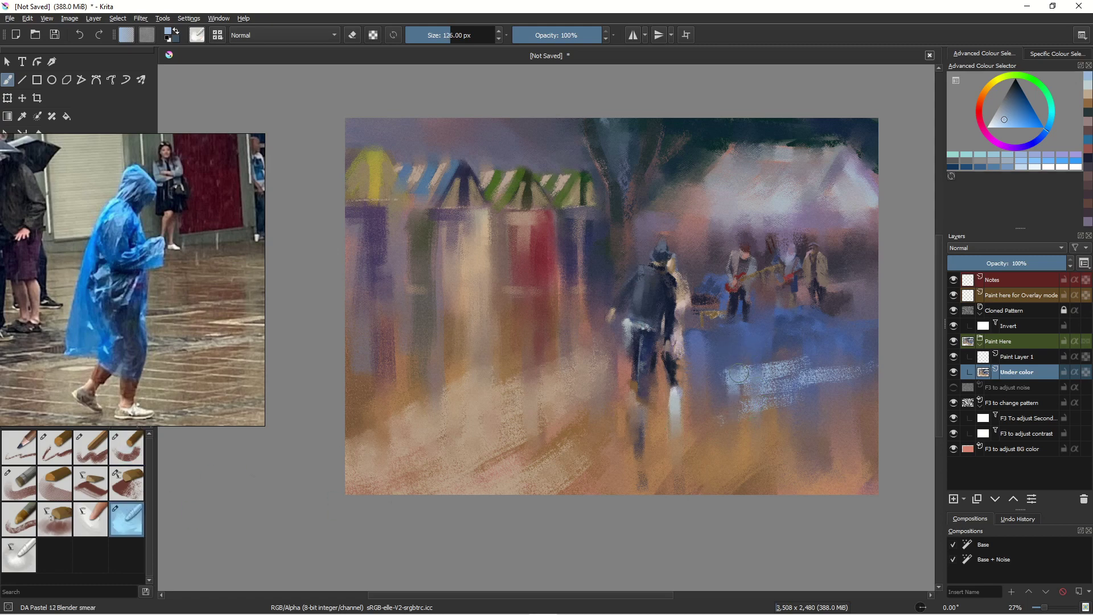
{"action": "key", "text": "bracketright"}
{"action": "key", "text": "bracketright"}
{"action": "key", "text": "bracketright"}
{"action": "key", "text": "bracketright"}
{"action": "key", "text": "bracketright"}
{"action": "key", "text": "bracketright"}
{"action": "key", "text": "bracketright"}
{"action": "key", "text": "bracketright"}
{"action": "key", "text": "bracketright"}
{"action": "mouse_move", "coordinate": [786, 342]}
{"action": "left_mouse_down"}
{"action": "mouse_move", "coordinate": [788, 399]}
{"action": "mouse_move", "coordinate": [808, 404]}
{"action": "left_mouse_up"}
{"action": "left_click_drag", "start_coordinate": [837, 362], "coordinate": [840, 419]}
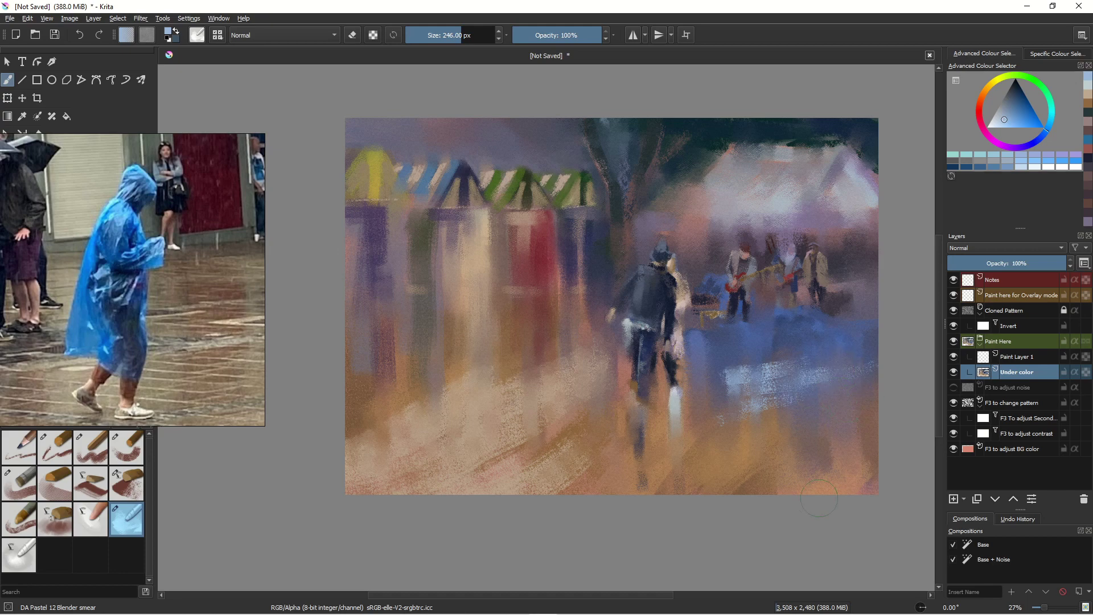
{"action": "left_click_drag", "start_coordinate": [730, 396], "coordinate": [727, 336]}
{"action": "left_click_drag", "start_coordinate": [760, 402], "coordinate": [749, 487]}
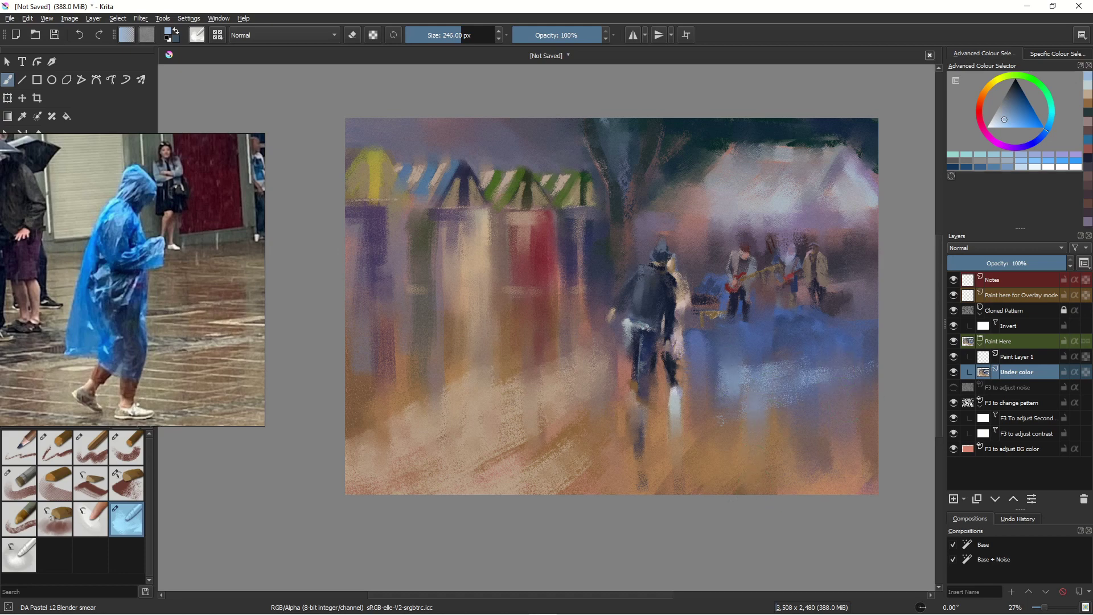
{"action": "left_click_drag", "start_coordinate": [734, 373], "coordinate": [707, 374]}
Paint light beige diagonal strokes over the right foreground with the 118 px DA Pastel 04 Basic brush and soften them with the 246 px blender
{"action": "key", "text": "ctrl"}
{"action": "left_click", "coordinate": [524, 421], "text": "ctrl"}
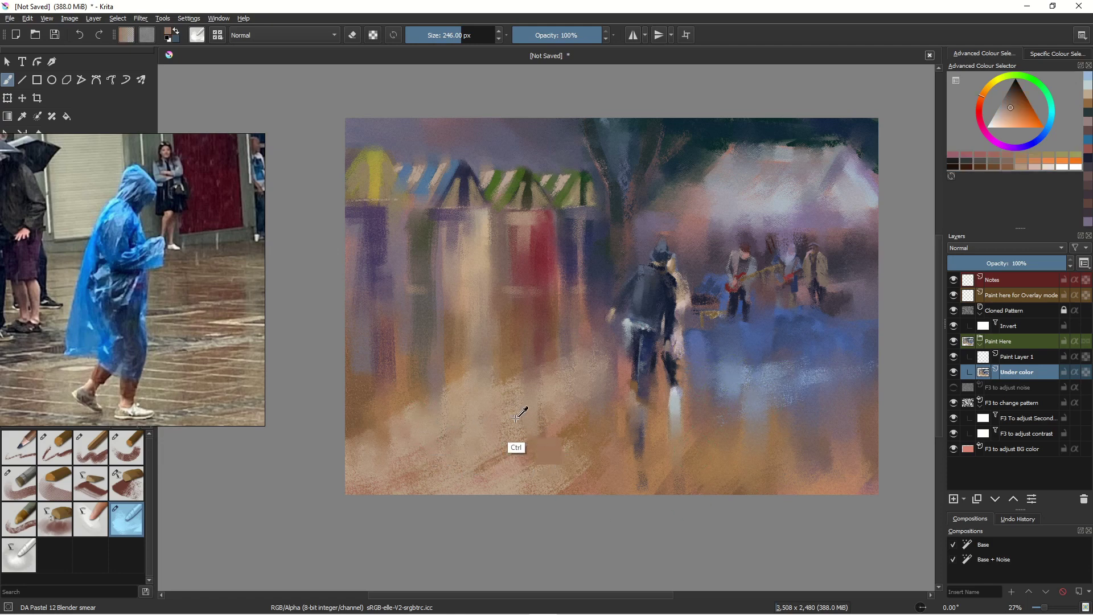
{"action": "left_click", "coordinate": [127, 448]}
{"action": "mouse_move", "coordinate": [746, 451]}
{"action": "left_mouse_down"}
{"action": "mouse_move", "coordinate": [775, 453]}
{"action": "mouse_move", "coordinate": [864, 398]}
{"action": "mouse_move", "coordinate": [718, 474]}
{"action": "left_mouse_up"}
{"action": "mouse_move", "coordinate": [860, 420]}
{"action": "left_mouse_down"}
{"action": "mouse_move", "coordinate": [800, 461]}
{"action": "mouse_move", "coordinate": [861, 454]}
{"action": "mouse_move", "coordinate": [844, 467]}
{"action": "left_mouse_up"}
{"action": "left_click_drag", "start_coordinate": [863, 385], "coordinate": [715, 466]}
{"action": "left_click_drag", "start_coordinate": [819, 389], "coordinate": [701, 456]}
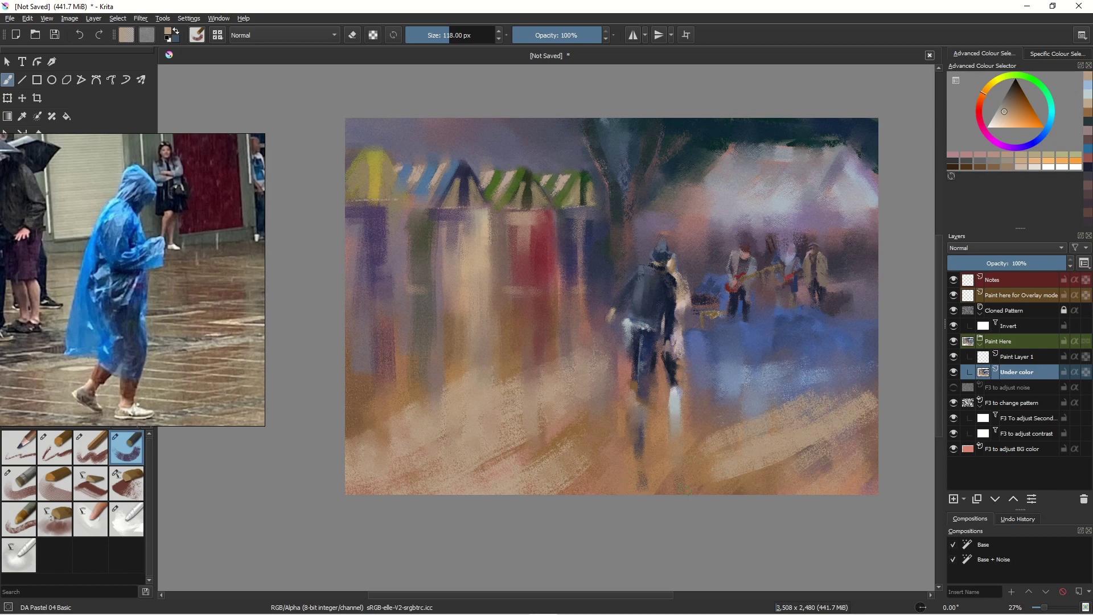
{"action": "left_click_drag", "start_coordinate": [785, 415], "coordinate": [737, 407]}
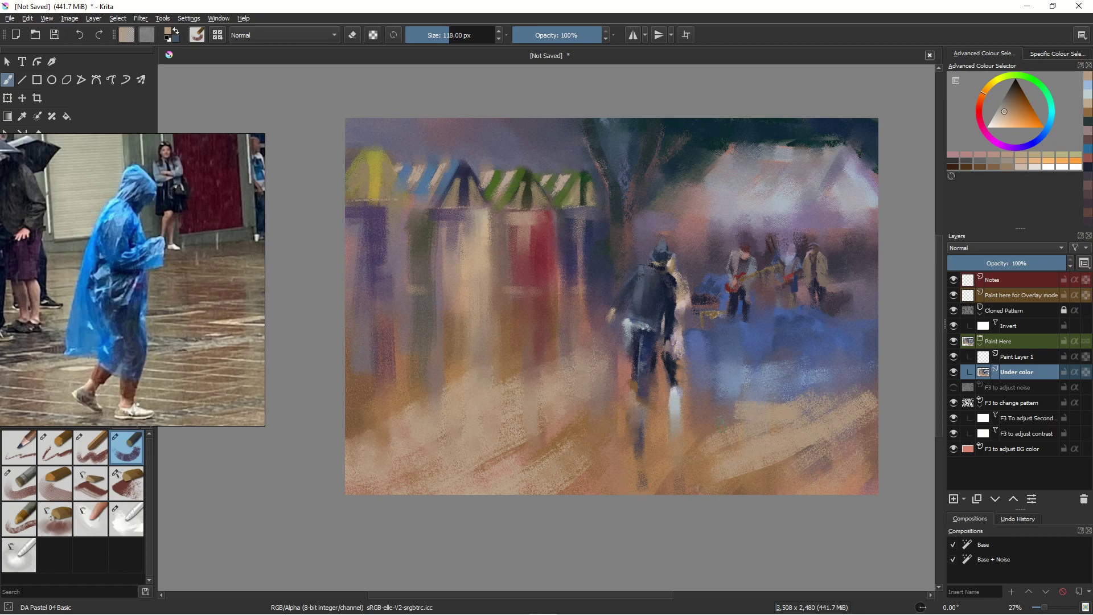
{"action": "left_click", "coordinate": [124, 526]}
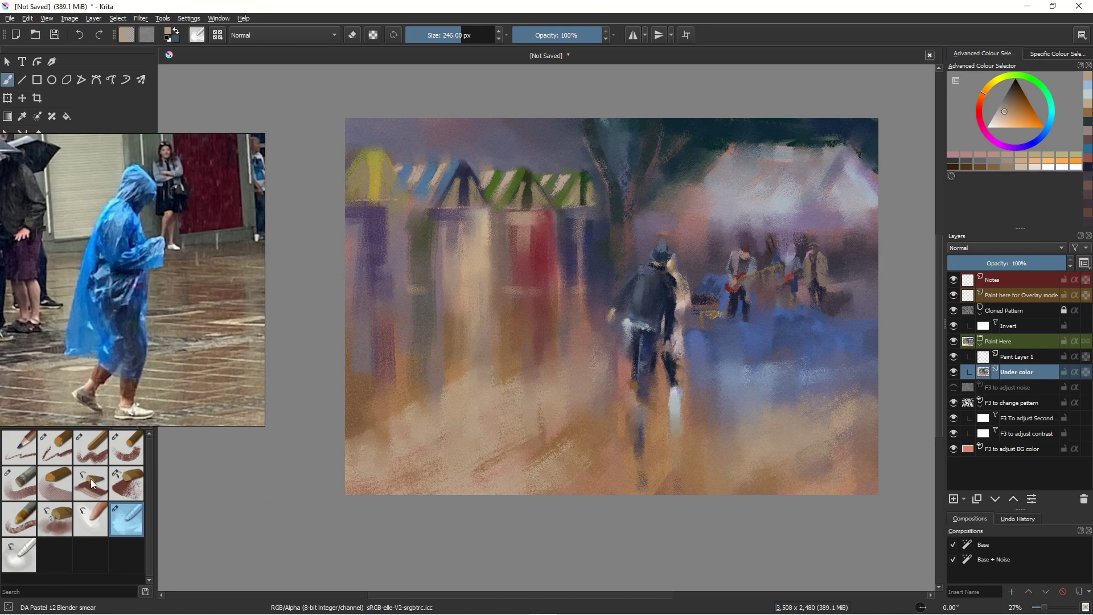
Paint a pale cream reflection on the left foreground with the 118 px pastel brush and smear it with the 246 px blender
{"action": "left_click", "coordinate": [125, 451]}
{"action": "left_click", "coordinate": [996, 123]}
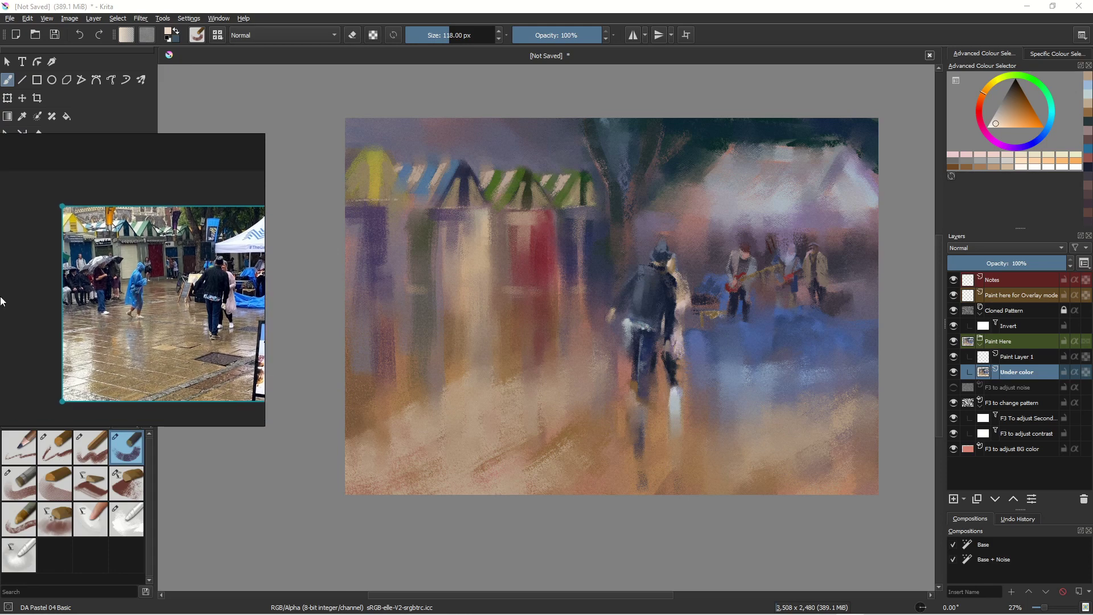
{"action": "mouse_move", "coordinate": [478, 409]}
{"action": "left_mouse_down"}
{"action": "mouse_move", "coordinate": [414, 442]}
{"action": "mouse_move", "coordinate": [502, 451]}
{"action": "mouse_move", "coordinate": [423, 458]}
{"action": "mouse_move", "coordinate": [447, 483]}
{"action": "mouse_move", "coordinate": [486, 487]}
{"action": "mouse_move", "coordinate": [452, 442]}
{"action": "mouse_move", "coordinate": [466, 410]}
{"action": "mouse_move", "coordinate": [453, 388]}
{"action": "mouse_move", "coordinate": [444, 387]}
{"action": "mouse_move", "coordinate": [444, 424]}
{"action": "left_mouse_up"}
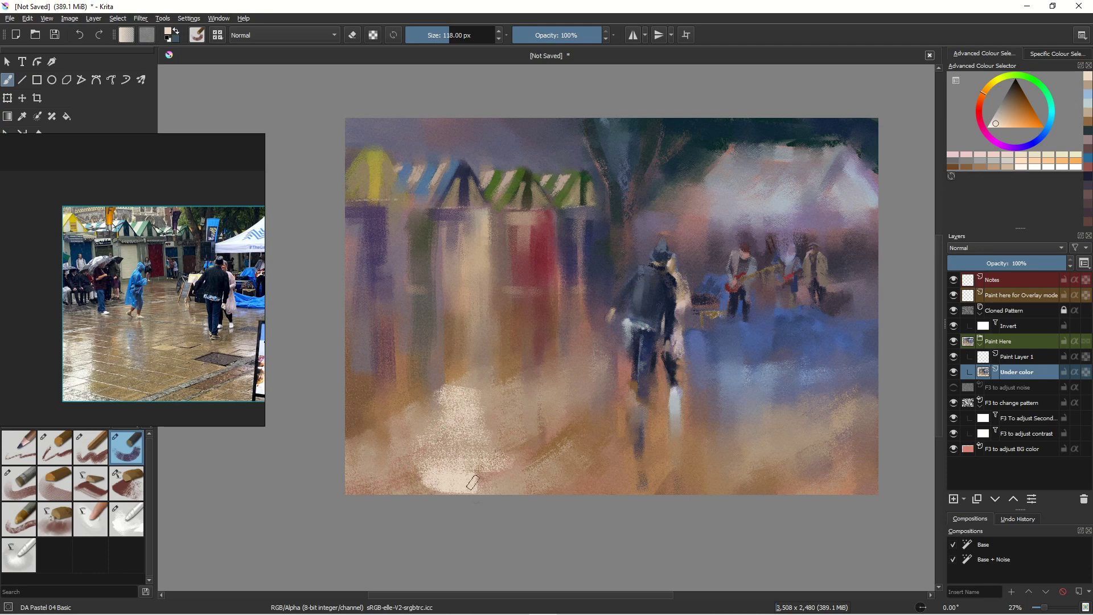
{"action": "left_click", "coordinate": [127, 519]}
{"action": "mouse_move", "coordinate": [478, 497]}
{"action": "left_mouse_down"}
{"action": "mouse_move", "coordinate": [496, 439]}
{"action": "mouse_move", "coordinate": [493, 513]}
{"action": "mouse_move", "coordinate": [440, 376]}
{"action": "mouse_move", "coordinate": [438, 492]}
{"action": "mouse_move", "coordinate": [420, 503]}
{"action": "mouse_move", "coordinate": [447, 463]}
{"action": "mouse_move", "coordinate": [484, 480]}
{"action": "mouse_move", "coordinate": [502, 469]}
{"action": "mouse_move", "coordinate": [511, 497]}
{"action": "mouse_move", "coordinate": [478, 406]}
{"action": "mouse_move", "coordinate": [475, 460]}
{"action": "mouse_move", "coordinate": [483, 381]}
{"action": "mouse_move", "coordinate": [479, 491]}
{"action": "mouse_move", "coordinate": [494, 491]}
{"action": "mouse_move", "coordinate": [462, 358]}
{"action": "mouse_move", "coordinate": [464, 415]}
{"action": "mouse_move", "coordinate": [468, 384]}
{"action": "mouse_move", "coordinate": [477, 392]}
{"action": "mouse_move", "coordinate": [540, 369]}
{"action": "left_mouse_up"}
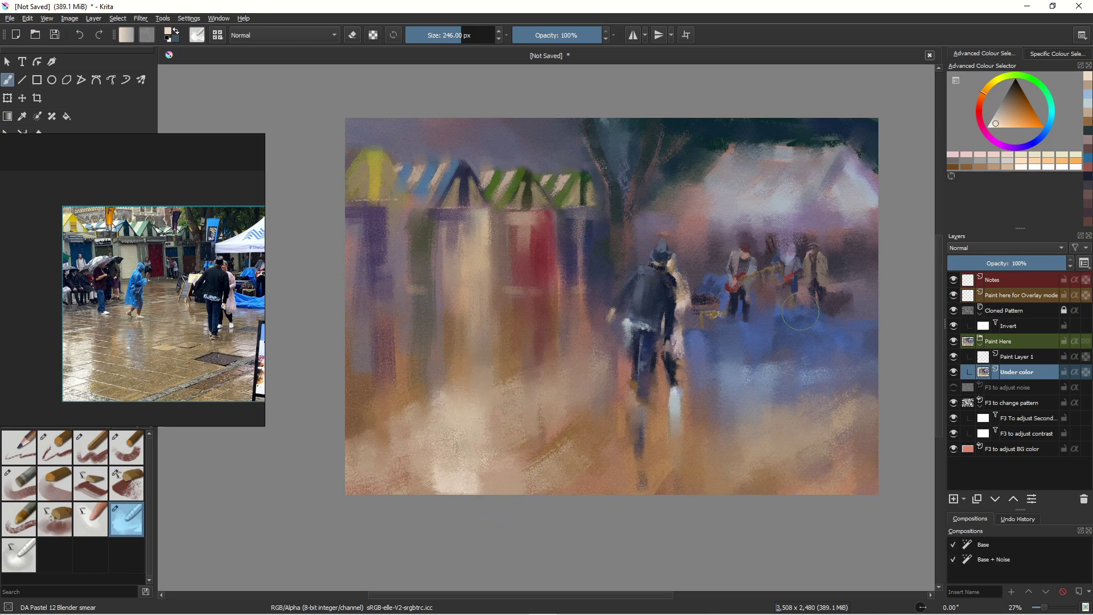
Examine the reference photo close up, including the tent and band, the café sign and the figure in the blue raincoat
{"action": "left_click_drag", "start_coordinate": [183, 319], "coordinate": [83, 306]}
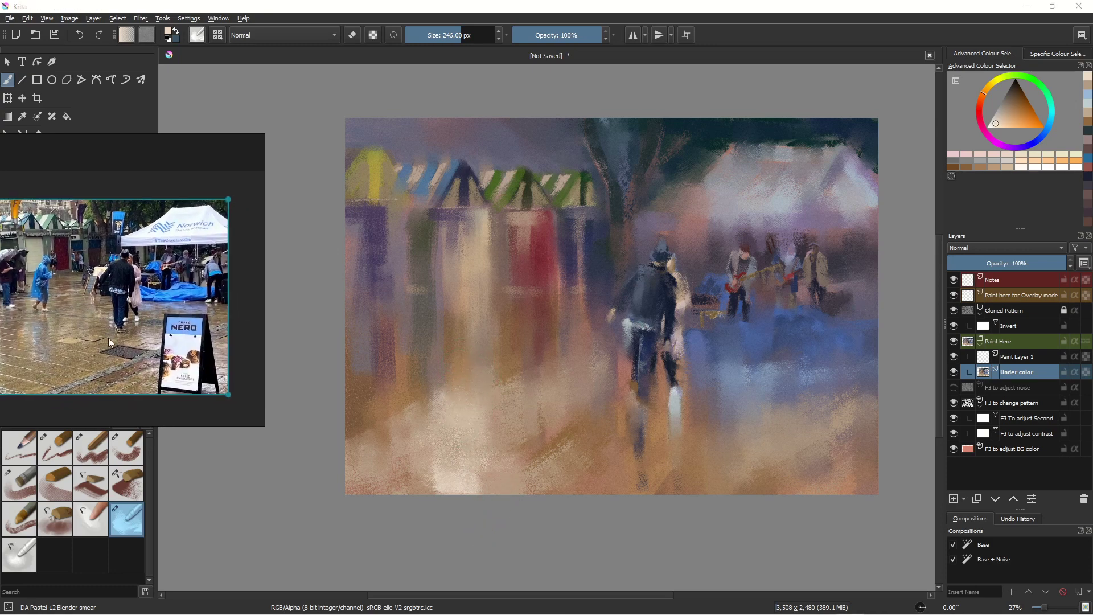
{"action": "left_click_drag", "start_coordinate": [160, 345], "coordinate": [135, 314]}
{"action": "left_click_drag", "start_coordinate": [208, 368], "coordinate": [90, 346]}
{"action": "right_click", "coordinate": [201, 438]}
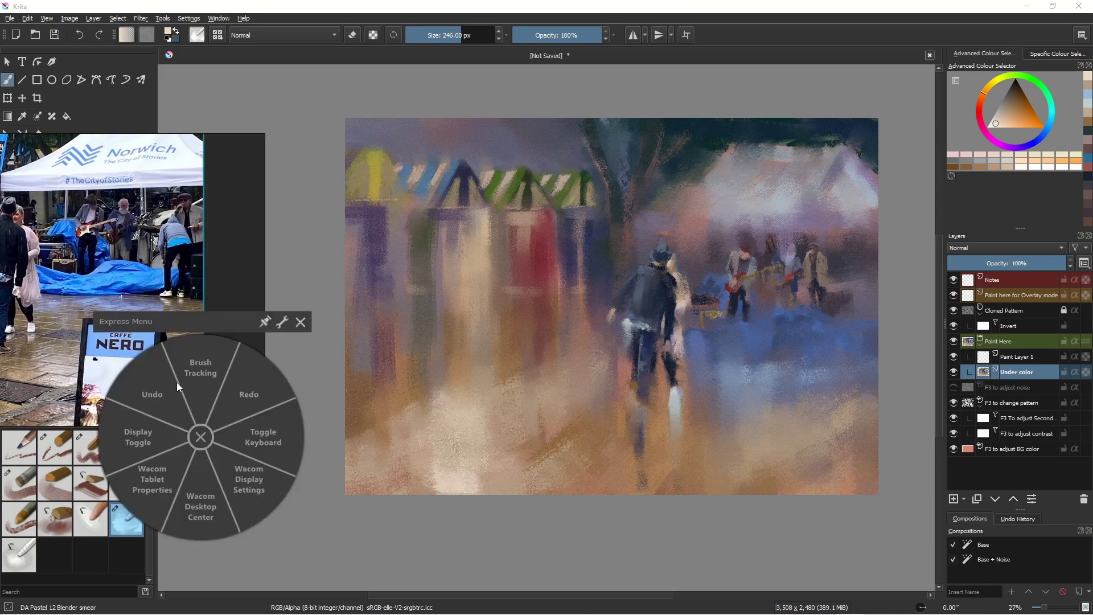
{"action": "left_click", "coordinate": [284, 251]}
{"action": "left_click", "coordinate": [223, 245]}
{"action": "left_click", "coordinate": [299, 324]}
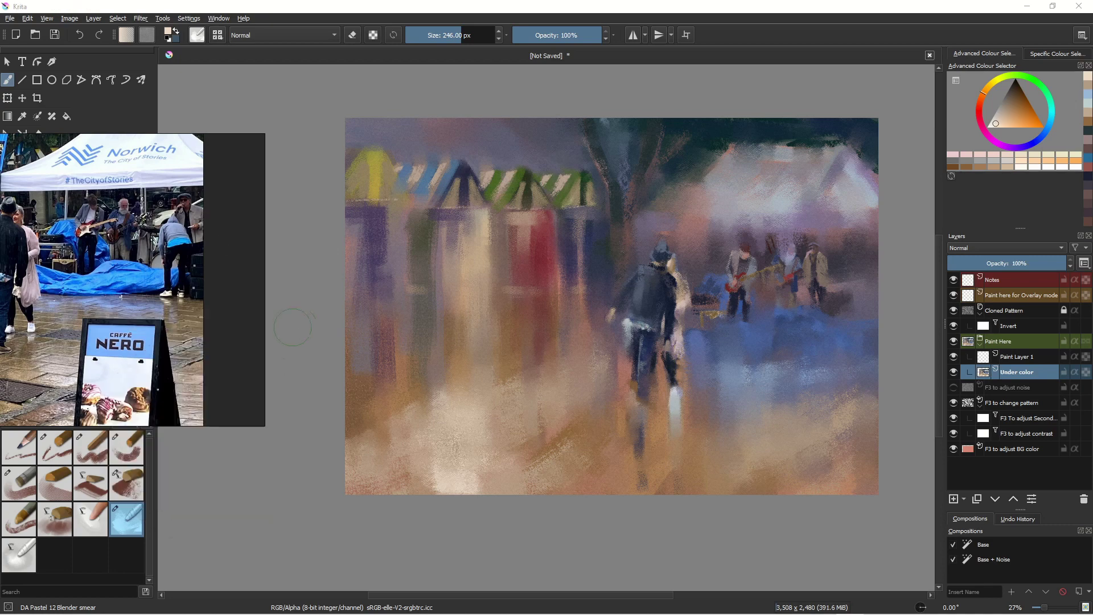
{"action": "left_click_drag", "start_coordinate": [189, 374], "coordinate": [212, 271]}
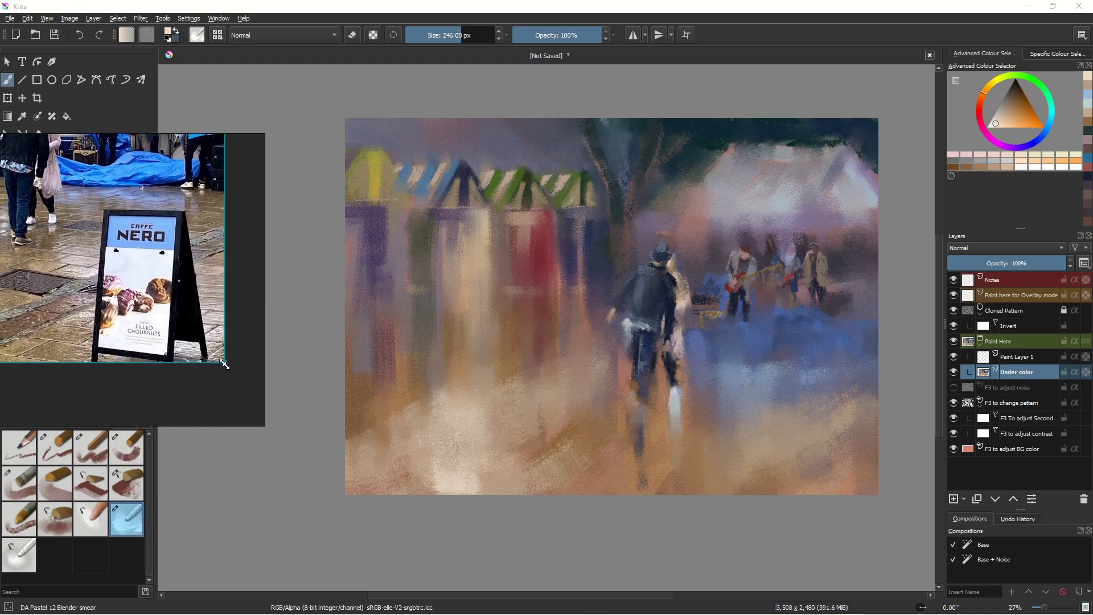
{"action": "left_click_drag", "start_coordinate": [225, 362], "coordinate": [344, 514]}
{"action": "left_click_drag", "start_coordinate": [160, 357], "coordinate": [138, 339]}
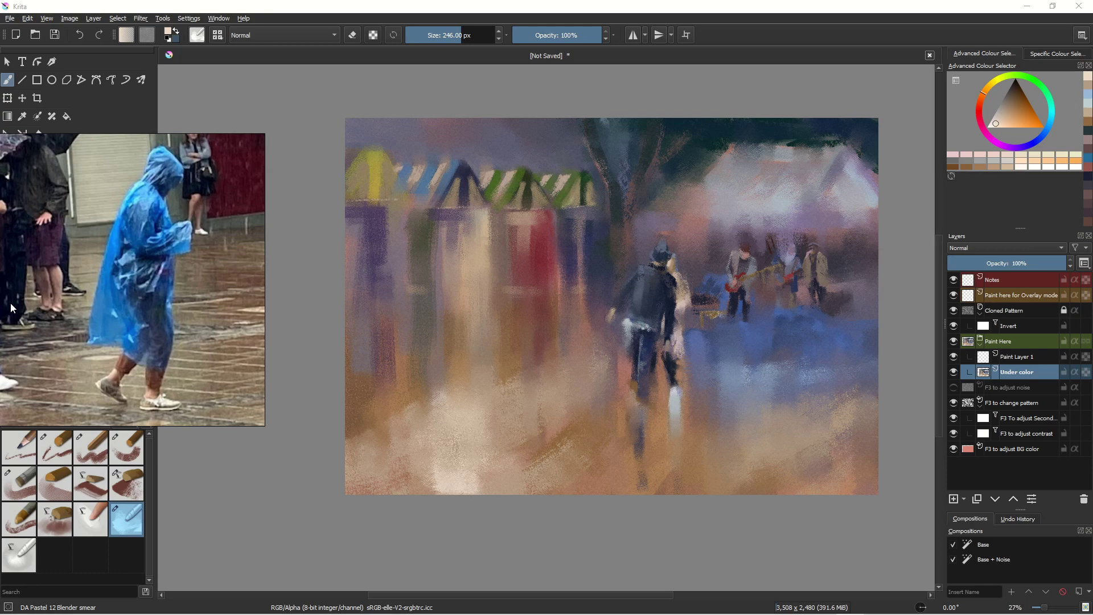
Make Paint Layer 1 the active layer and choose a soft light blue as the painting colour
{"action": "left_click", "coordinate": [1010, 358]}
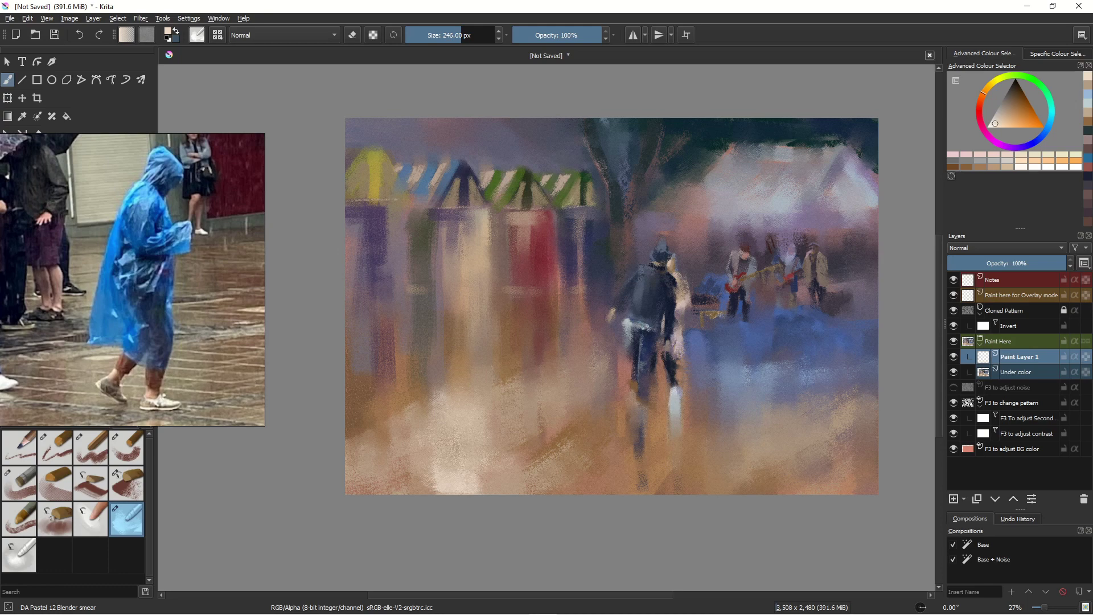
{"action": "left_click", "coordinate": [1048, 129]}
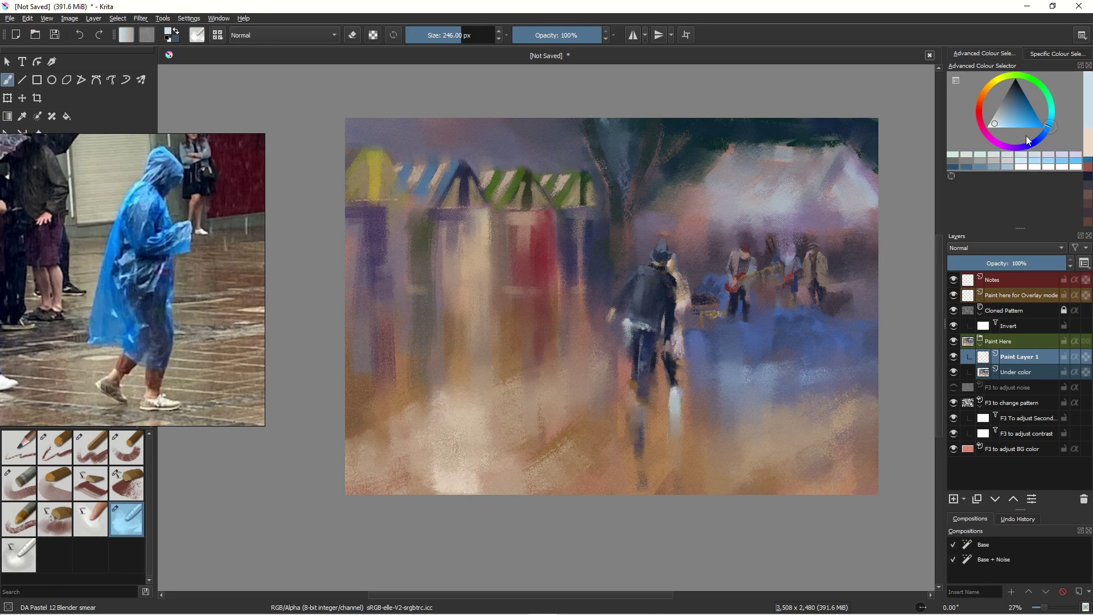
{"action": "left_click", "coordinate": [1004, 113]}
{"action": "left_click", "coordinate": [1009, 118]}
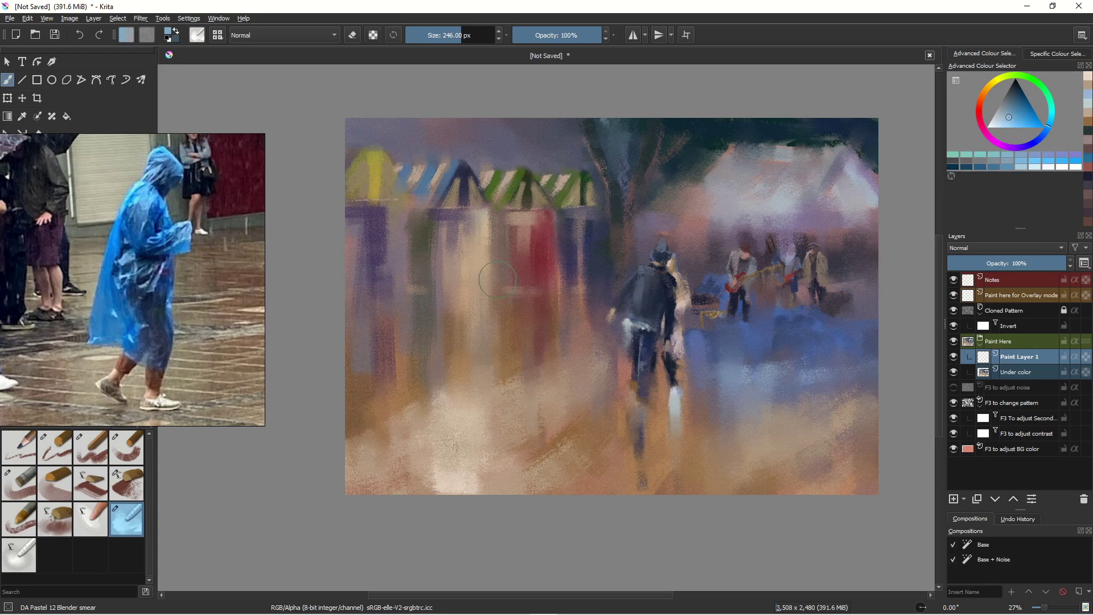
Block in a raincoat figure in light blue before the cream stall front with the 110 px DA Pastel 03 Legacy brush
{"action": "left_click_drag", "start_coordinate": [483, 347], "coordinate": [422, 369]}
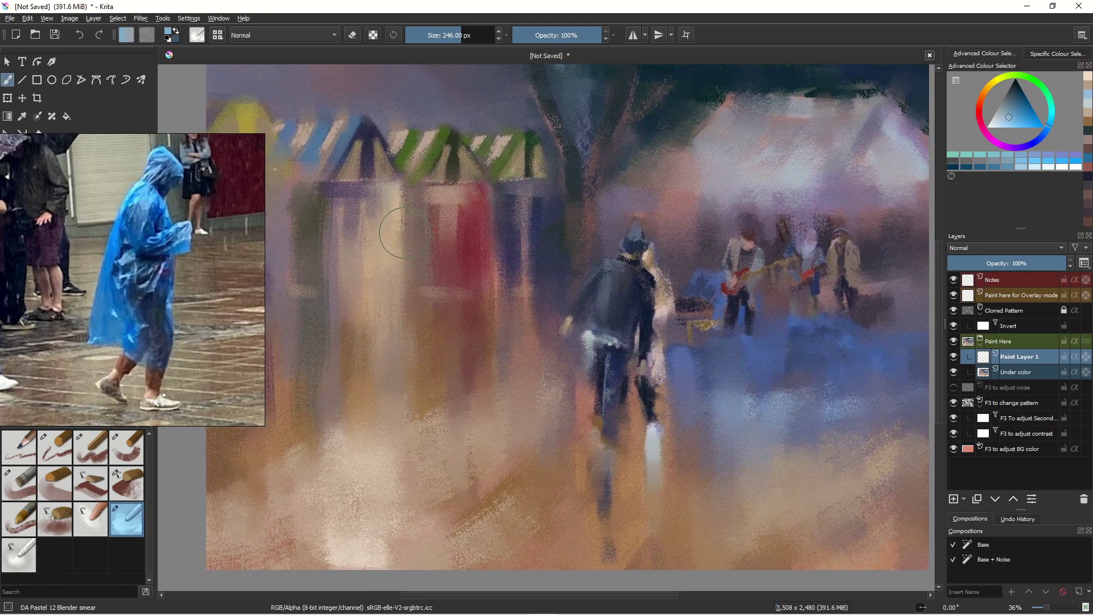
{"action": "left_click_drag", "start_coordinate": [404, 242], "coordinate": [401, 243]}
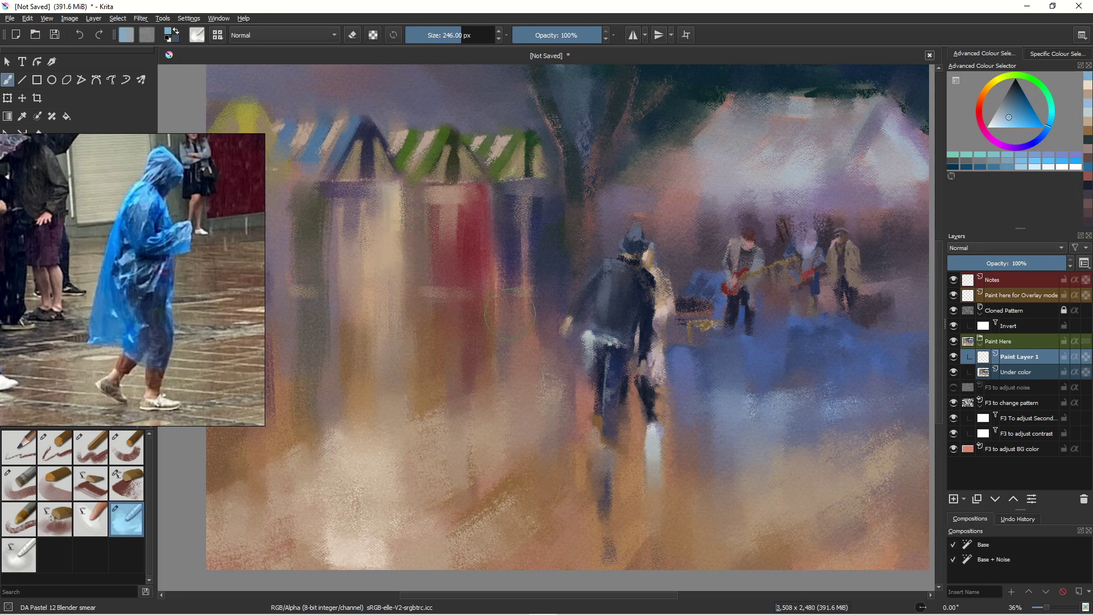
{"action": "left_click", "coordinate": [98, 453]}
{"action": "left_click", "coordinate": [404, 232]}
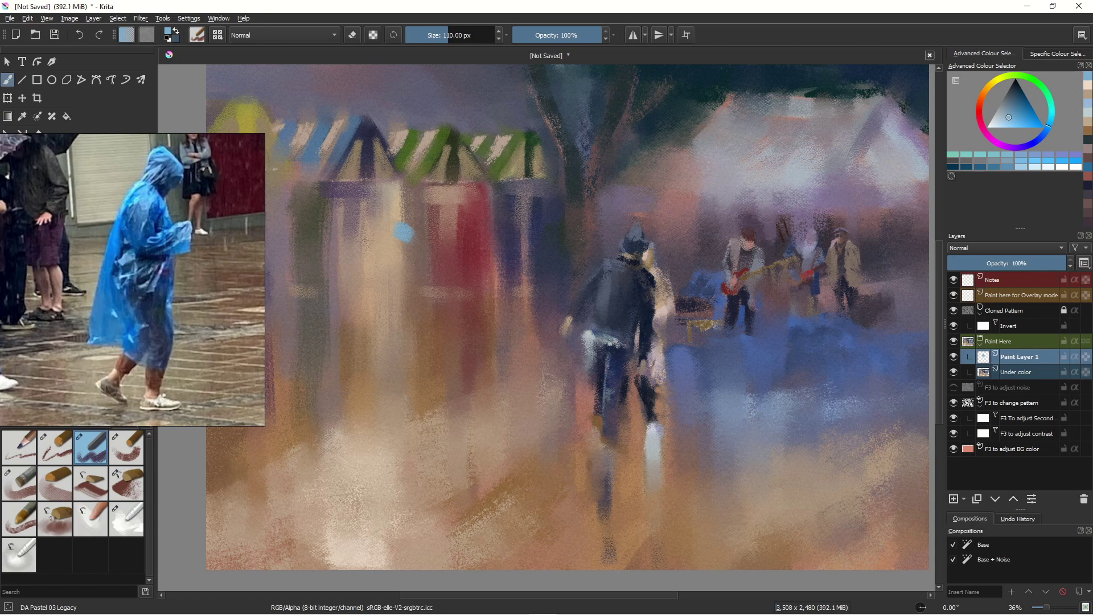
{"action": "key", "text": "ctrl+z"}
{"action": "right_click", "coordinate": [401, 240]}
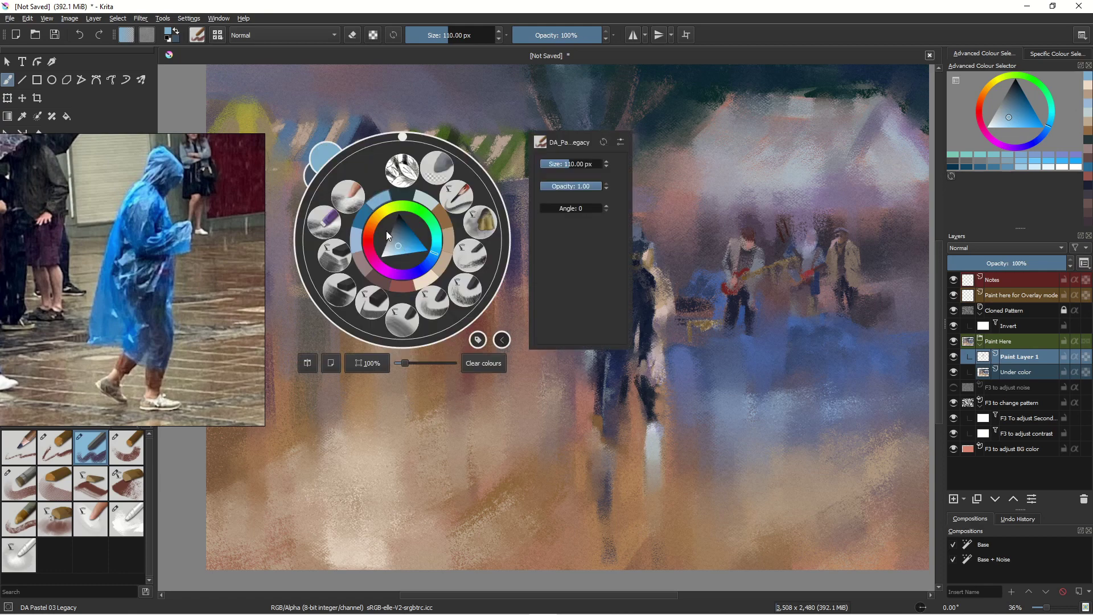
{"action": "left_click", "coordinate": [402, 383]}
{"action": "left_click_drag", "start_coordinate": [401, 234], "coordinate": [410, 243]}
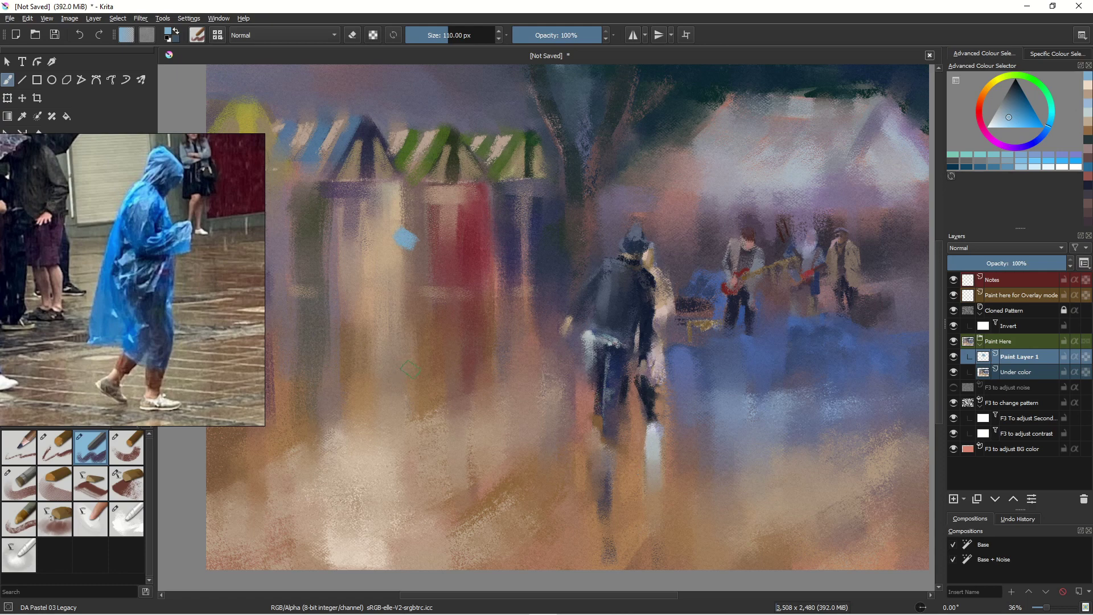
{"action": "left_click_drag", "start_coordinate": [397, 364], "coordinate": [405, 368]}
{"action": "mouse_move", "coordinate": [399, 238]}
{"action": "left_mouse_down"}
{"action": "mouse_move", "coordinate": [428, 310]}
{"action": "mouse_move", "coordinate": [402, 261]}
{"action": "mouse_move", "coordinate": [416, 281]}
{"action": "mouse_move", "coordinate": [404, 272]}
{"action": "mouse_move", "coordinate": [403, 313]}
{"action": "mouse_move", "coordinate": [399, 256]}
{"action": "mouse_move", "coordinate": [390, 287]}
{"action": "left_mouse_up"}
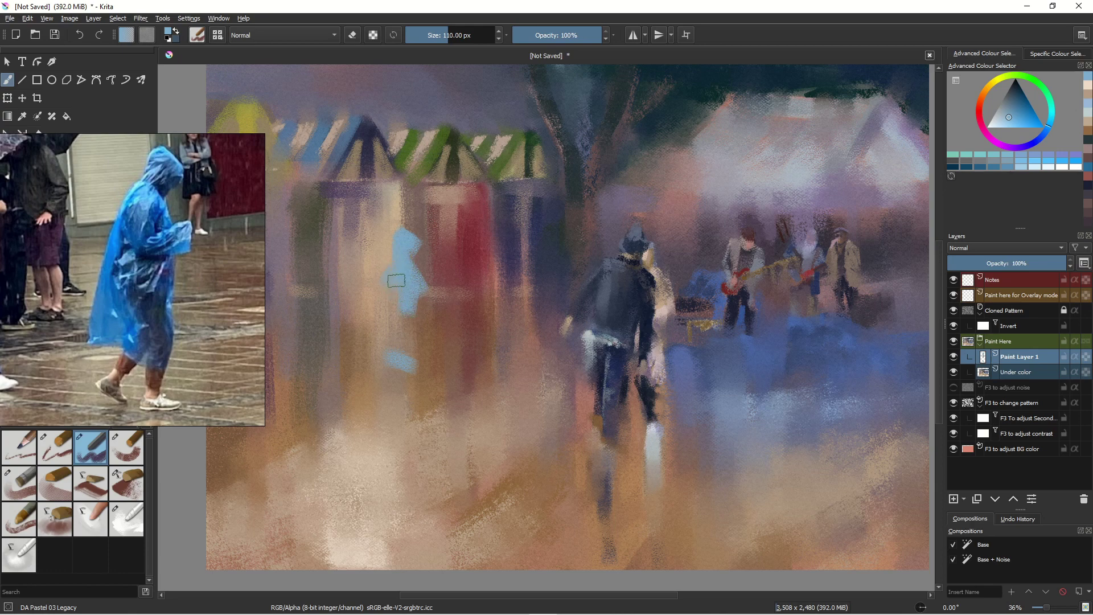
{"action": "left_click_drag", "start_coordinate": [397, 292], "coordinate": [390, 303]}
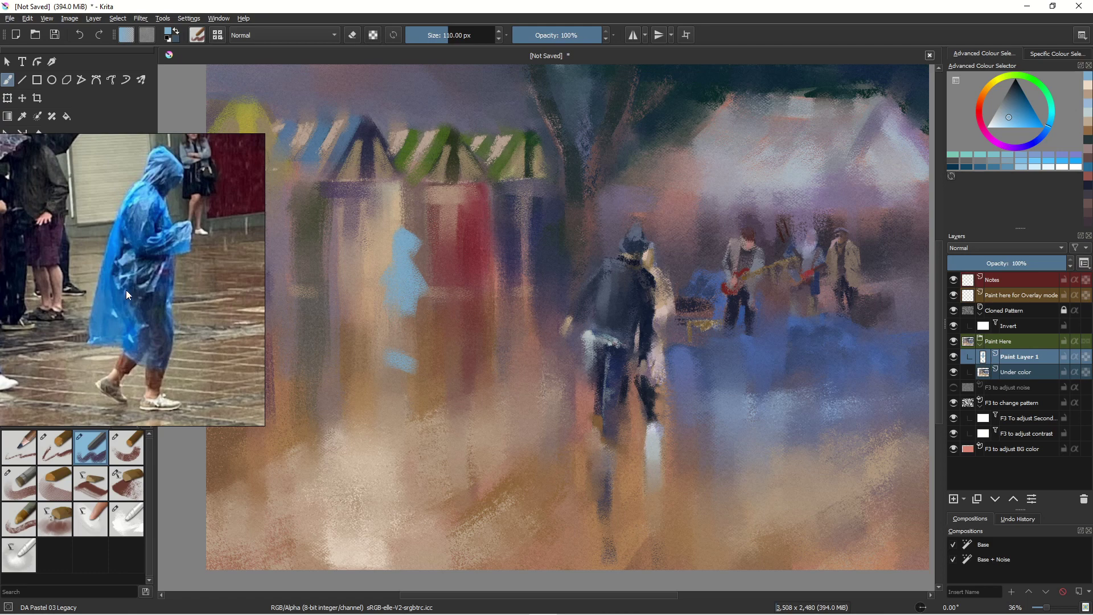
Undo the reference photo's rotation and enlarge it on the figure in the blue raincoat
{"action": "left_click", "coordinate": [165, 302]}
{"action": "double_click", "coordinate": [113, 333]}
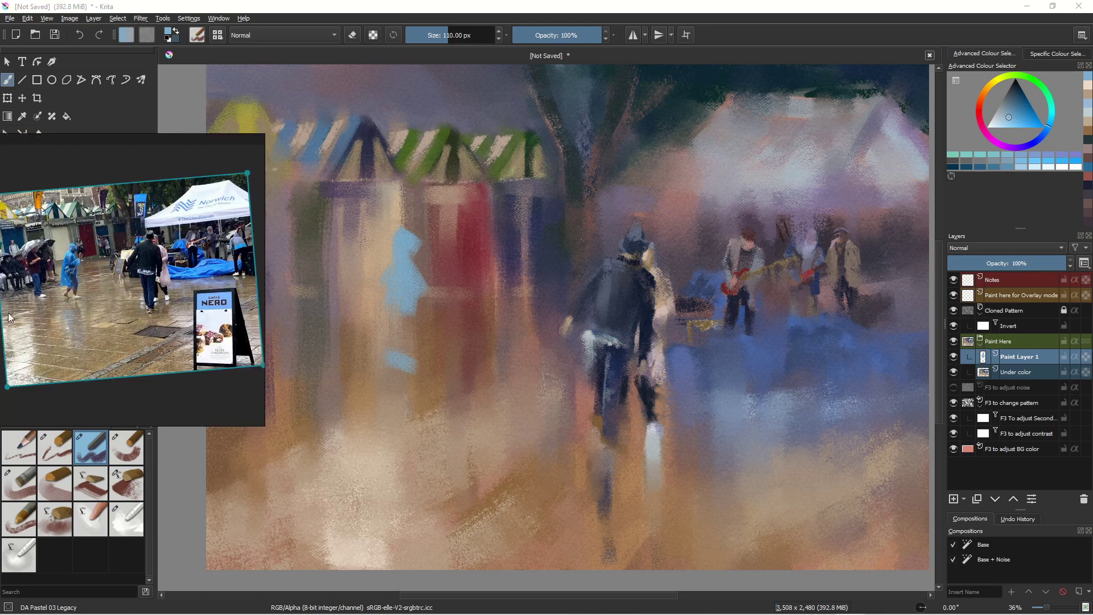
{"action": "key", "text": "ctrl+z"}
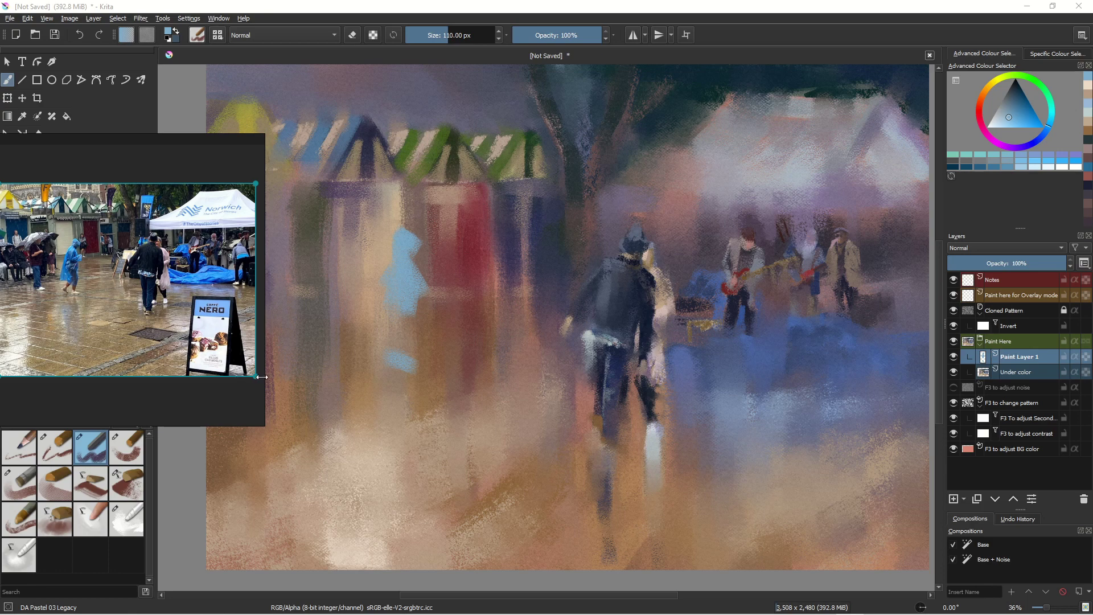
{"action": "left_click_drag", "start_coordinate": [255, 377], "coordinate": [540, 591]}
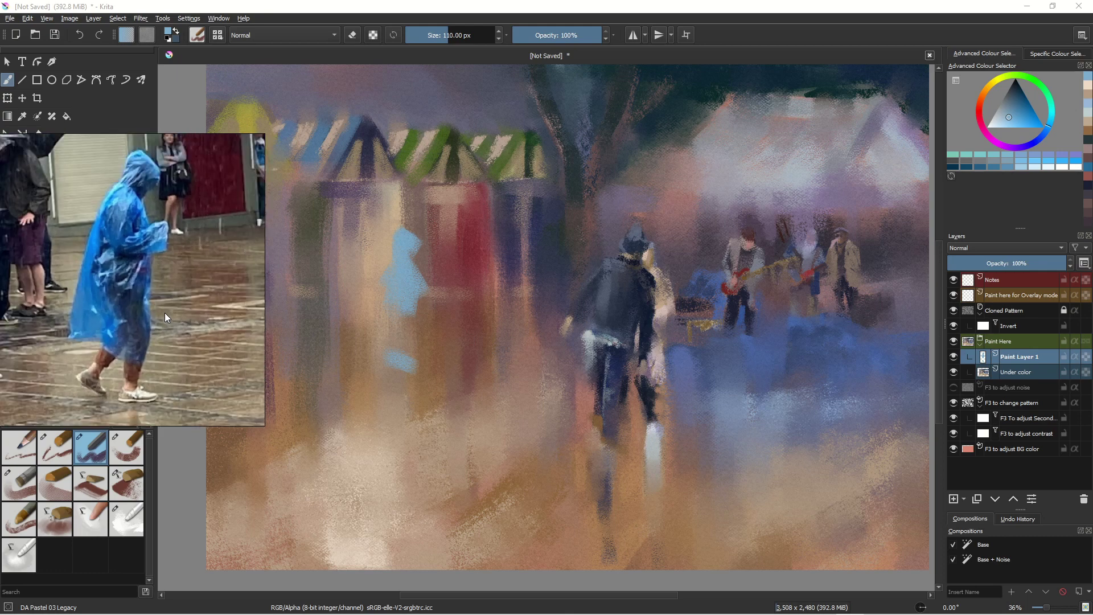
Paint the raincoat's hood, back and flared hem in a deeper blue with the 110 px DA Pastel 03 Legacy brush
{"action": "left_click", "coordinate": [1019, 98]}
{"action": "mouse_move", "coordinate": [370, 300]}
{"action": "left_mouse_down"}
{"action": "mouse_move", "coordinate": [399, 265]}
{"action": "mouse_move", "coordinate": [386, 279]}
{"action": "mouse_move", "coordinate": [405, 298]}
{"action": "mouse_move", "coordinate": [403, 267]}
{"action": "mouse_move", "coordinate": [382, 283]}
{"action": "mouse_move", "coordinate": [381, 302]}
{"action": "mouse_move", "coordinate": [401, 292]}
{"action": "mouse_move", "coordinate": [406, 356]}
{"action": "mouse_move", "coordinate": [391, 292]}
{"action": "mouse_move", "coordinate": [380, 309]}
{"action": "mouse_move", "coordinate": [380, 295]}
{"action": "mouse_move", "coordinate": [410, 360]}
{"action": "left_mouse_up"}
{"action": "left_click", "coordinate": [1023, 109]}
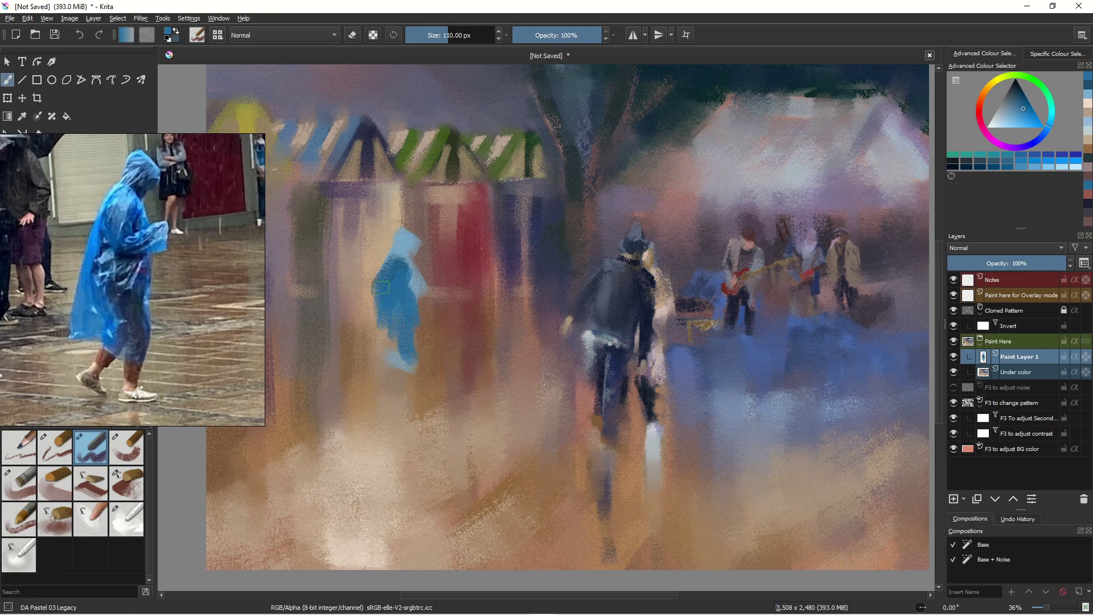
{"action": "mouse_move", "coordinate": [381, 288]}
{"action": "left_mouse_down"}
{"action": "mouse_move", "coordinate": [364, 352]}
{"action": "mouse_move", "coordinate": [386, 343]}
{"action": "mouse_move", "coordinate": [383, 316]}
{"action": "mouse_move", "coordinate": [413, 369]}
{"action": "left_mouse_up"}
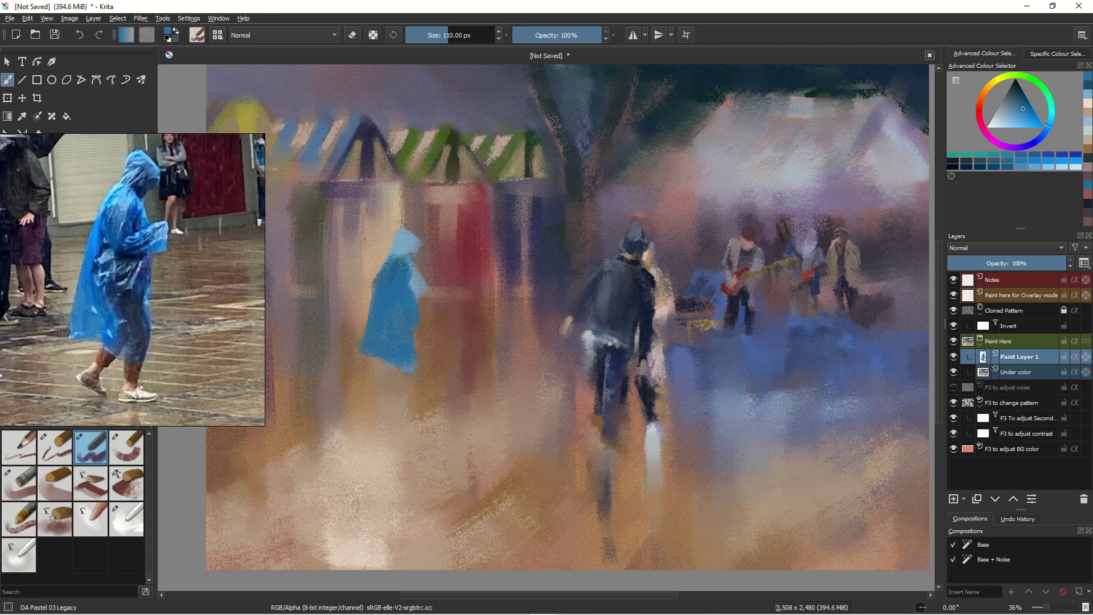
{"action": "mouse_move", "coordinate": [393, 254]}
{"action": "left_mouse_down"}
{"action": "mouse_move", "coordinate": [399, 236]}
{"action": "mouse_move", "coordinate": [396, 248]}
{"action": "left_mouse_up"}
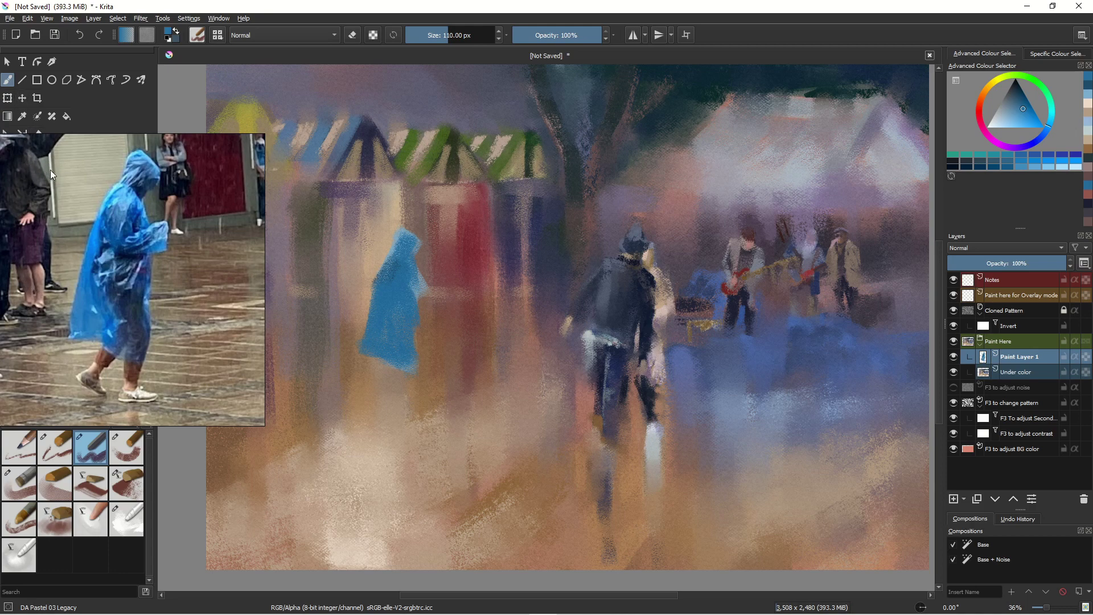
Assign the a) Eraser Small preset to the DA pastels tag and show that tag's brush presets again
{"action": "mouse_move", "coordinate": [121, 179]}
{"action": "left_mouse_down"}
{"action": "mouse_move", "coordinate": [346, 12]}
{"action": "mouse_move", "coordinate": [243, 89]}
{"action": "mouse_move", "coordinate": [316, 112]}
{"action": "left_mouse_up"}
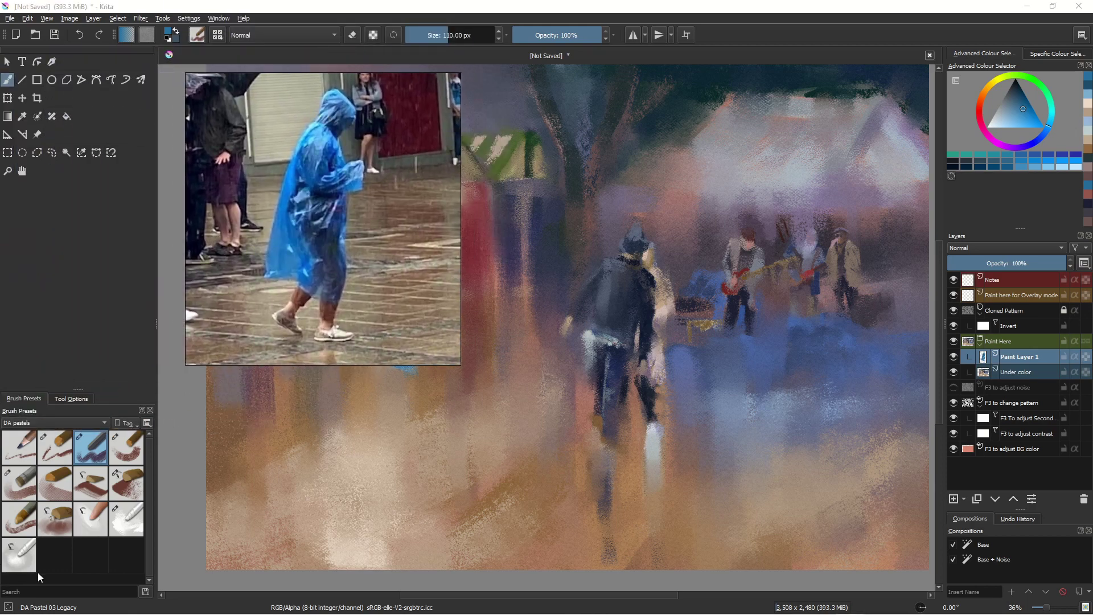
{"action": "left_click", "coordinate": [87, 422]}
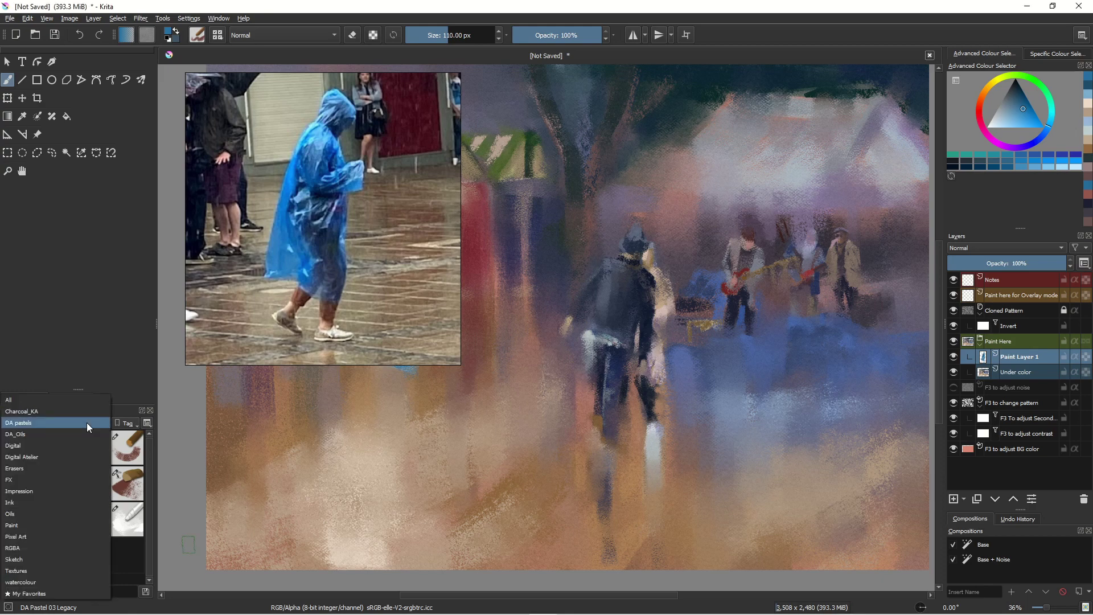
{"action": "left_click", "coordinate": [31, 463]}
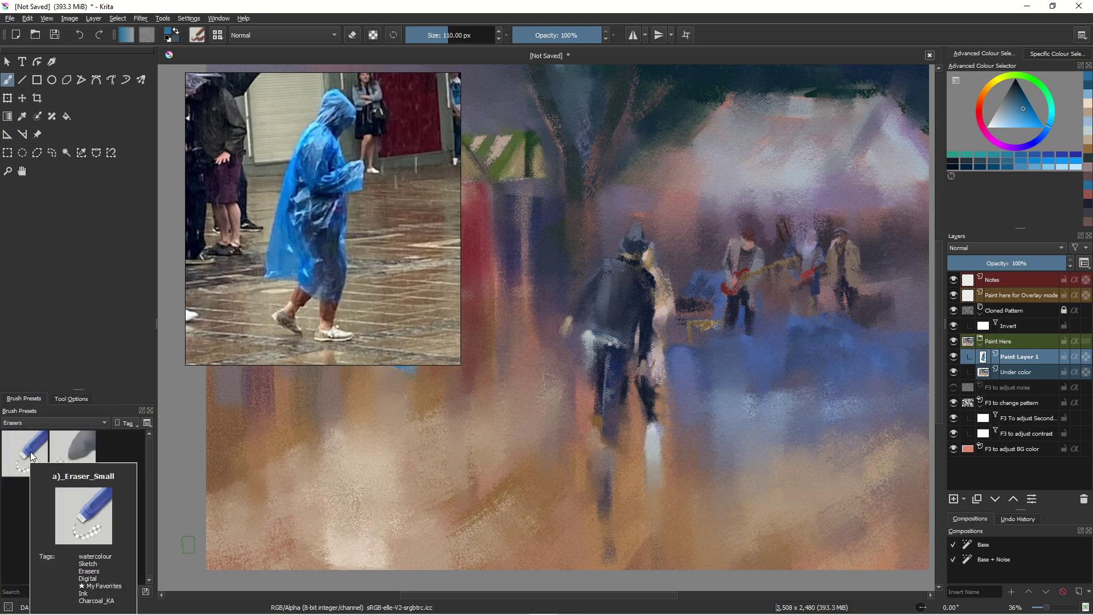
{"action": "right_click", "coordinate": [32, 457]}
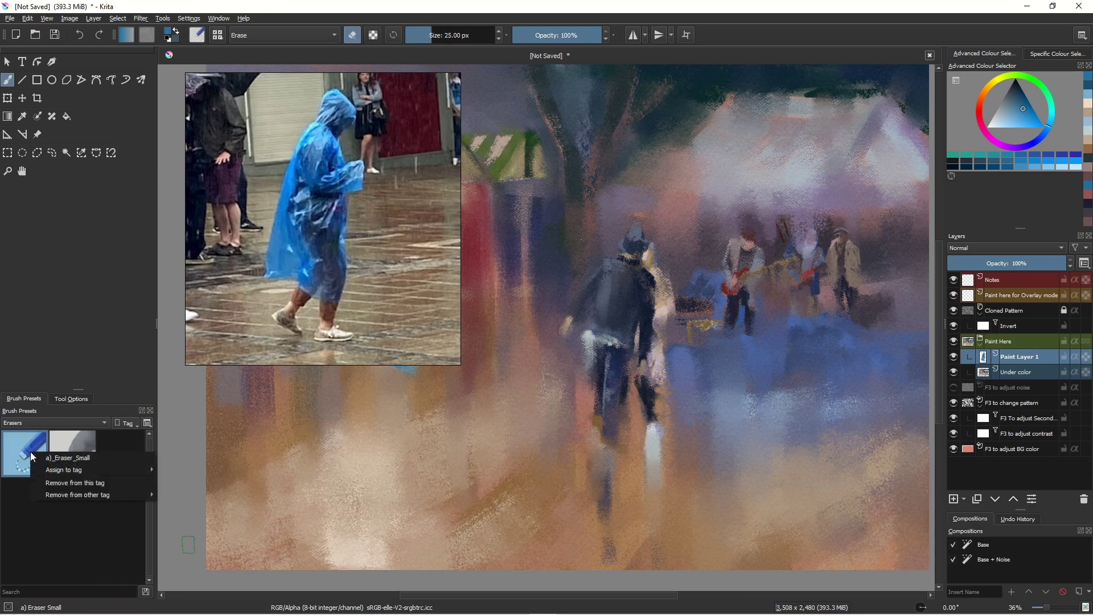
{"action": "mouse_move", "coordinate": [100, 467]}
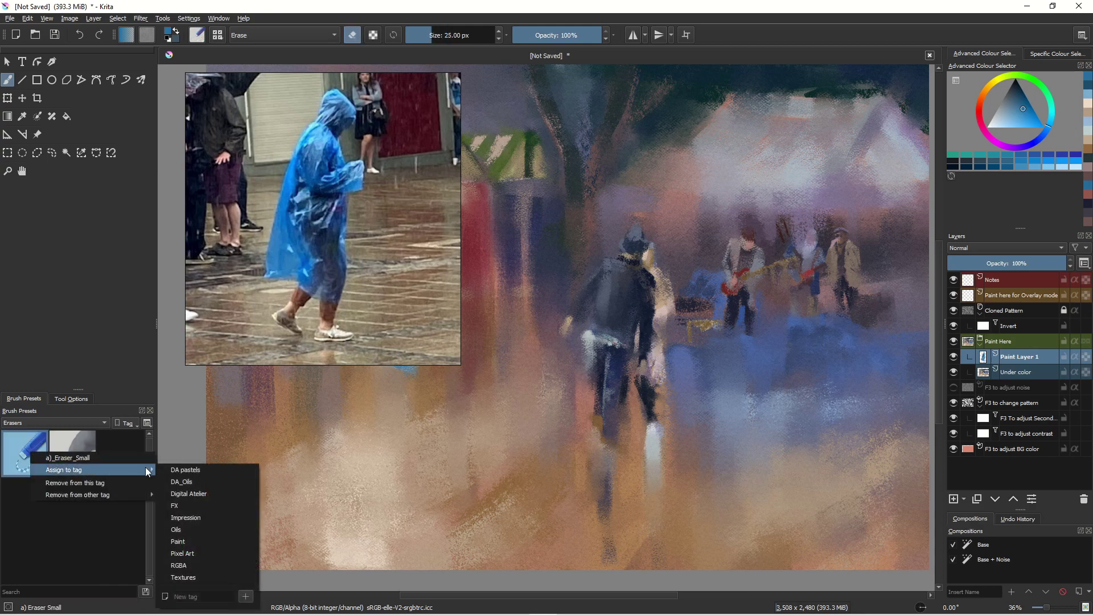
{"action": "left_click", "coordinate": [179, 469]}
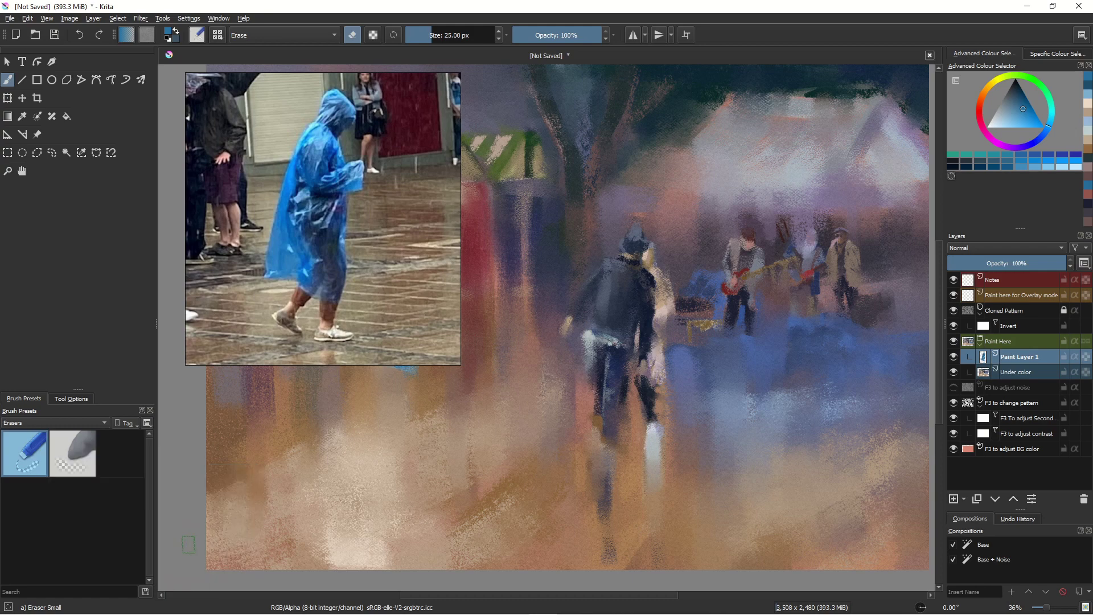
{"action": "left_click", "coordinate": [89, 424]}
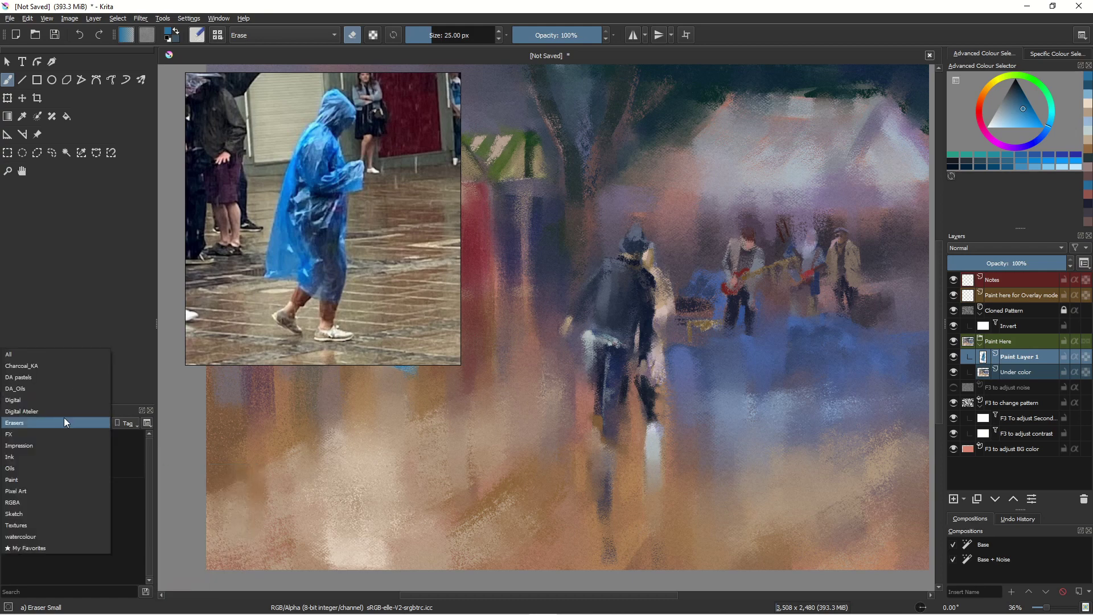
{"action": "left_click", "coordinate": [18, 378]}
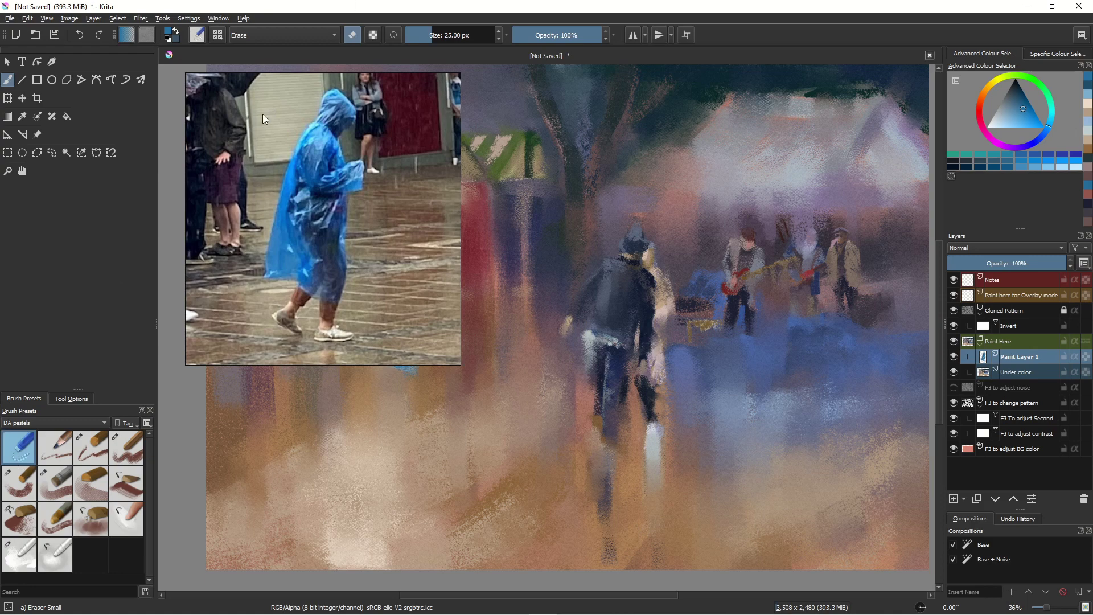
Trim the raincoat's back edge and hem with the a) Eraser Small brush at 25 px to match the reference figure
{"action": "left_click_drag", "start_coordinate": [259, 121], "coordinate": [60, 175]}
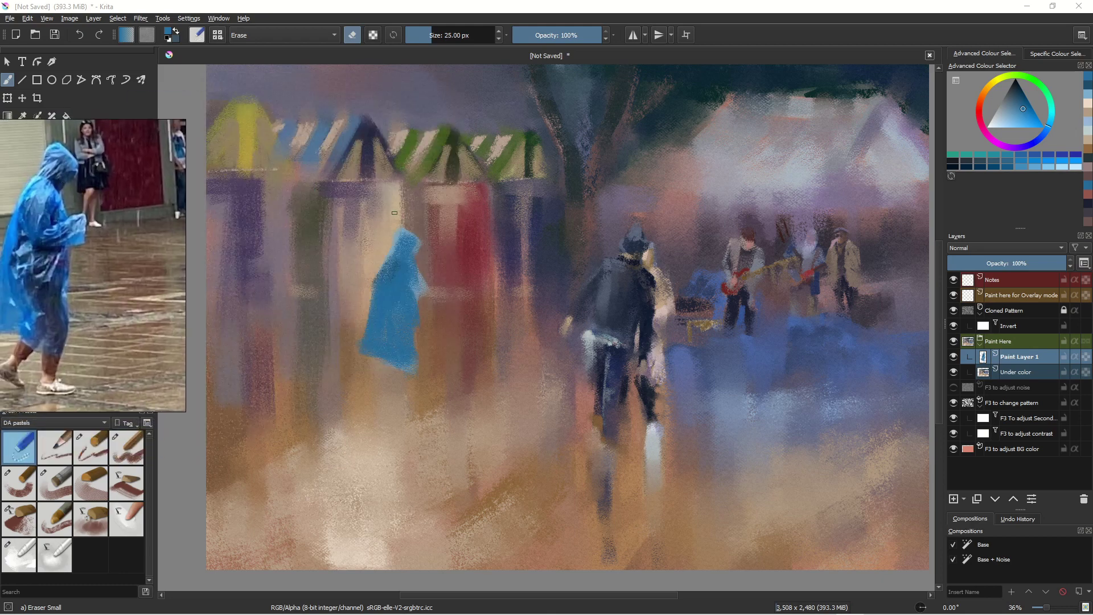
{"action": "right_click", "coordinate": [394, 212]}
{"action": "left_click", "coordinate": [338, 378]}
{"action": "scroll", "coordinate": [346, 367], "scroll_direction": "up", "scroll_amount": 4}
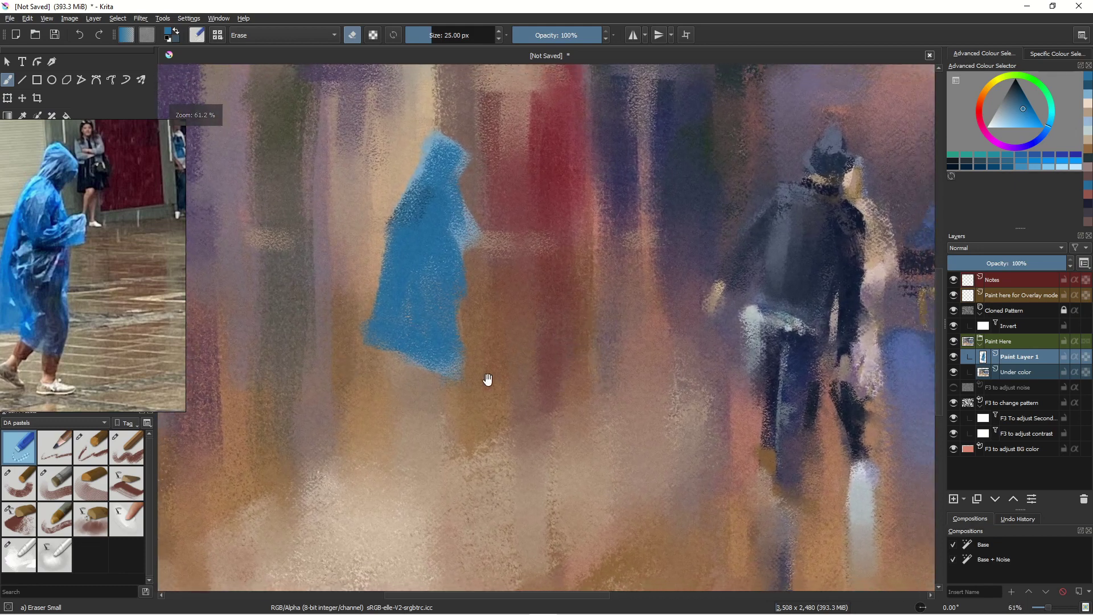
{"action": "left_click_drag", "start_coordinate": [472, 401], "coordinate": [566, 456]}
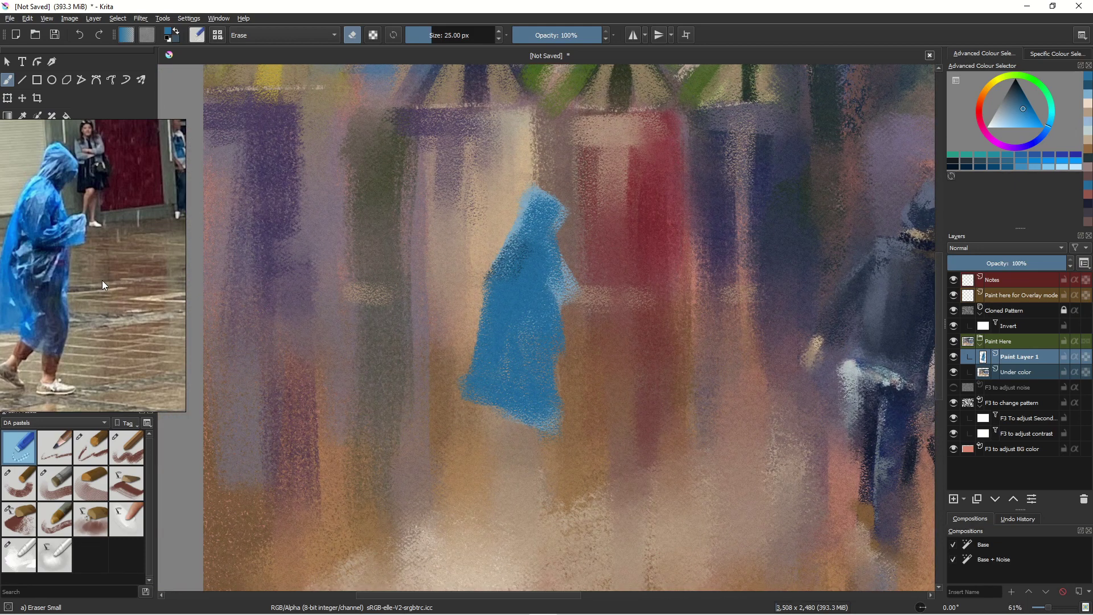
{"action": "mouse_move", "coordinate": [108, 282]}
{"action": "left_mouse_down"}
{"action": "mouse_move", "coordinate": [190, 302]}
{"action": "mouse_move", "coordinate": [227, 297]}
{"action": "mouse_move", "coordinate": [191, 289]}
{"action": "mouse_move", "coordinate": [195, 296]}
{"action": "left_mouse_up"}
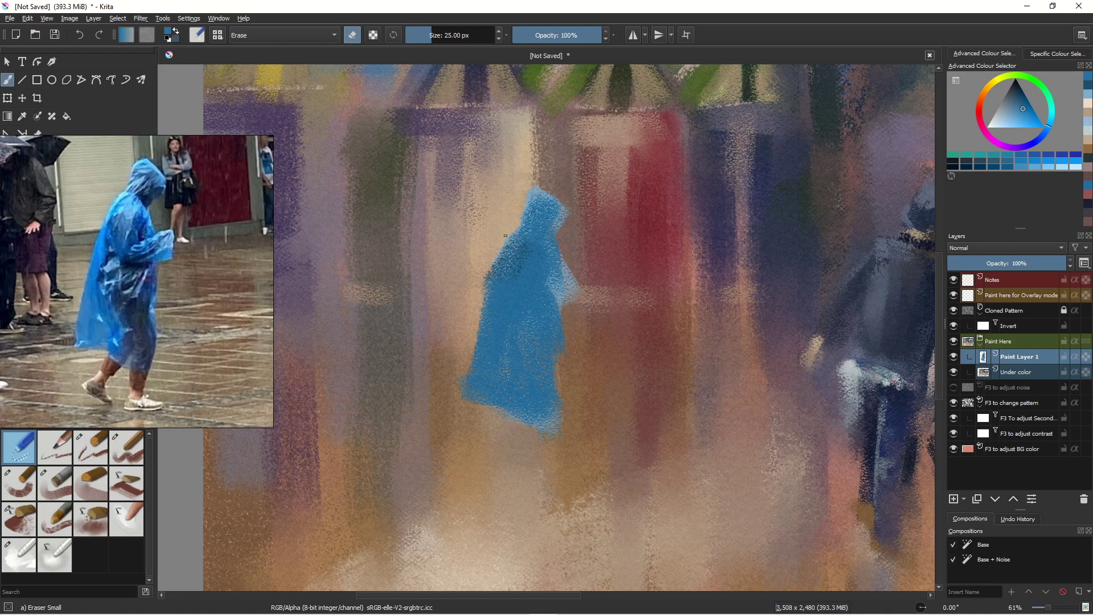
{"action": "mouse_move", "coordinate": [492, 260]}
{"action": "left_mouse_down"}
{"action": "mouse_move", "coordinate": [480, 290]}
{"action": "mouse_move", "coordinate": [494, 240]}
{"action": "mouse_move", "coordinate": [481, 327]}
{"action": "left_mouse_up"}
{"action": "mouse_move", "coordinate": [468, 374]}
{"action": "left_mouse_down"}
{"action": "mouse_move", "coordinate": [458, 347]}
{"action": "mouse_move", "coordinate": [452, 395]}
{"action": "mouse_move", "coordinate": [478, 404]}
{"action": "left_mouse_up"}
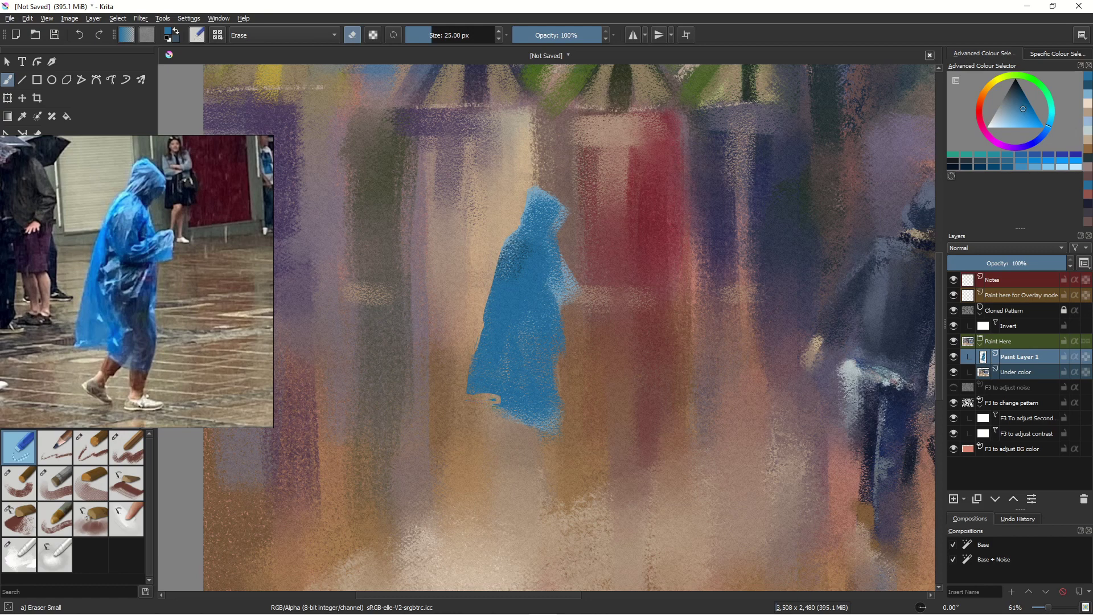
{"action": "right_click", "coordinate": [496, 401]}
{"action": "right_click", "coordinate": [495, 408]}
Sample a light blue and dab it on the raincoat's outstretched hand with the DA Pastel 02 Wibbly lines brush, reducing the brush size
{"action": "left_click", "coordinate": [576, 313], "text": "ctrl"}
{"action": "left_click", "coordinate": [94, 447]}
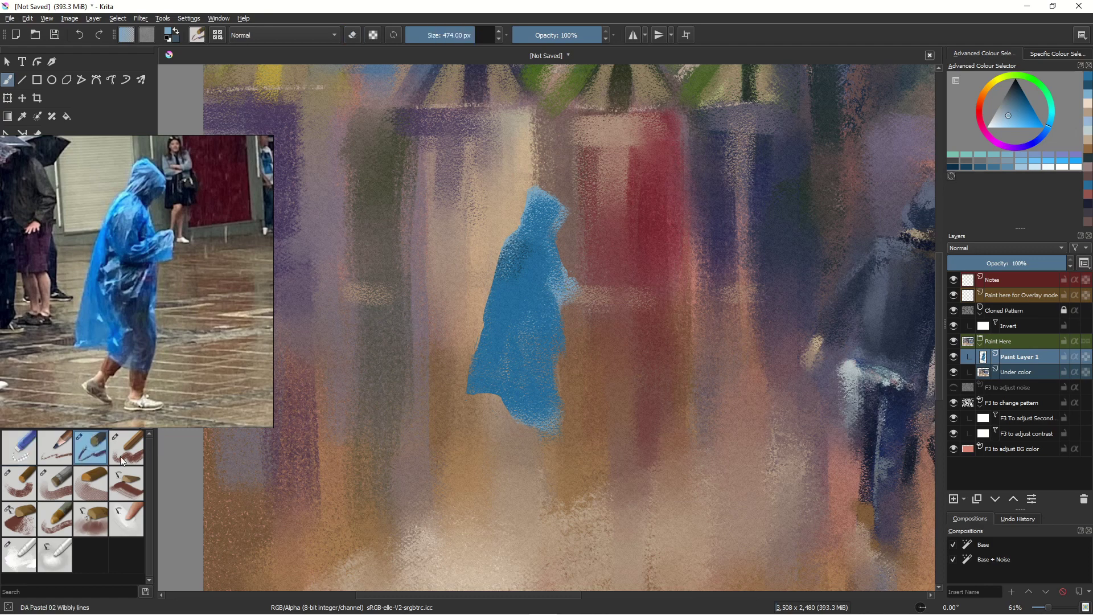
{"action": "left_click_drag", "start_coordinate": [575, 281], "coordinate": [571, 291]}
{"action": "key", "text": "bracketleft"}
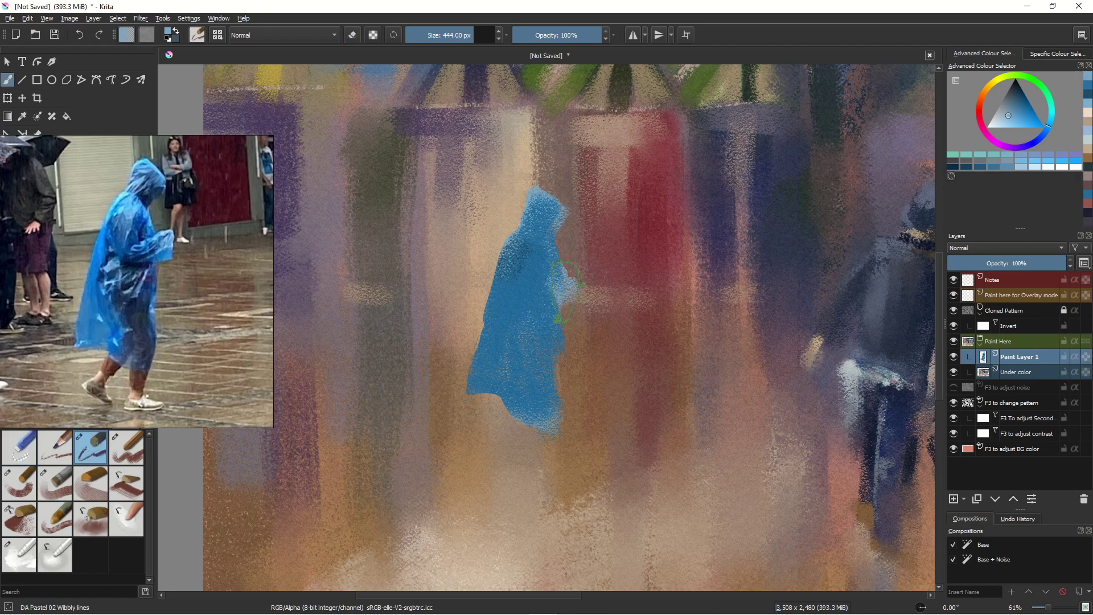
{"action": "key", "text": "bracketleft"}
{"action": "key", "text": "bracketleft"}
{"action": "key", "text": "bracketleft"}
{"action": "key", "text": "bracketleft"}
{"action": "key", "text": "bracketleft"}
{"action": "key", "text": "bracketleft"}
{"action": "key", "text": "bracketleft"}
{"action": "key", "text": "bracketleft"}
Paint the light blue sleeve with the 110 px DA Pastel 03 Legacy brush and trim the raincoat's front hem with the 25 px a) Eraser Small brush
{"action": "left_click", "coordinate": [121, 450]}
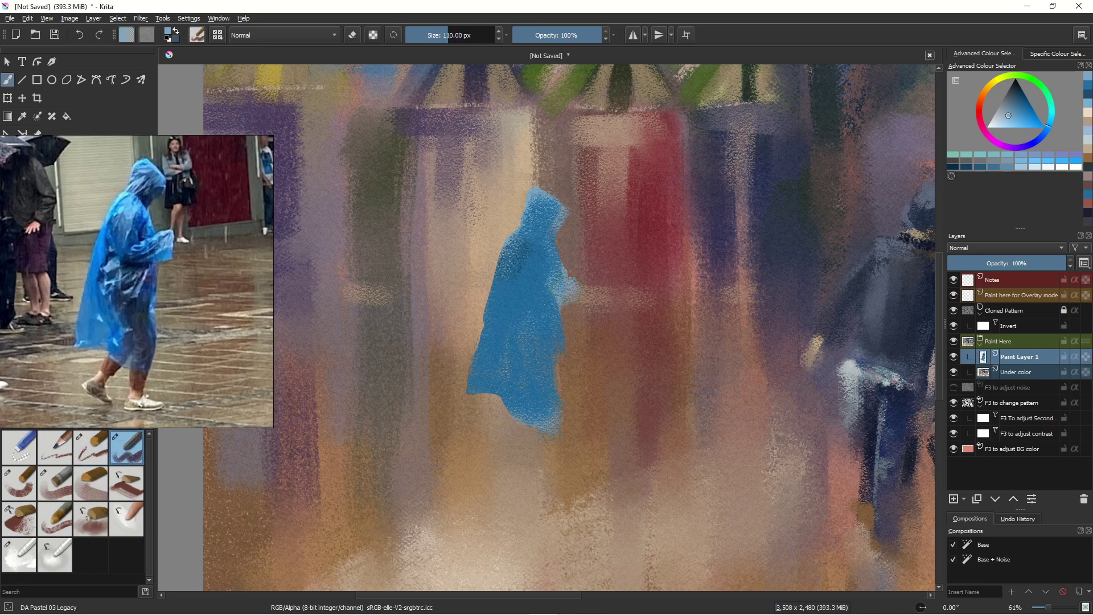
{"action": "mouse_move", "coordinate": [584, 275]}
{"action": "left_mouse_down"}
{"action": "mouse_move", "coordinate": [550, 296]}
{"action": "mouse_move", "coordinate": [539, 323]}
{"action": "left_mouse_up"}
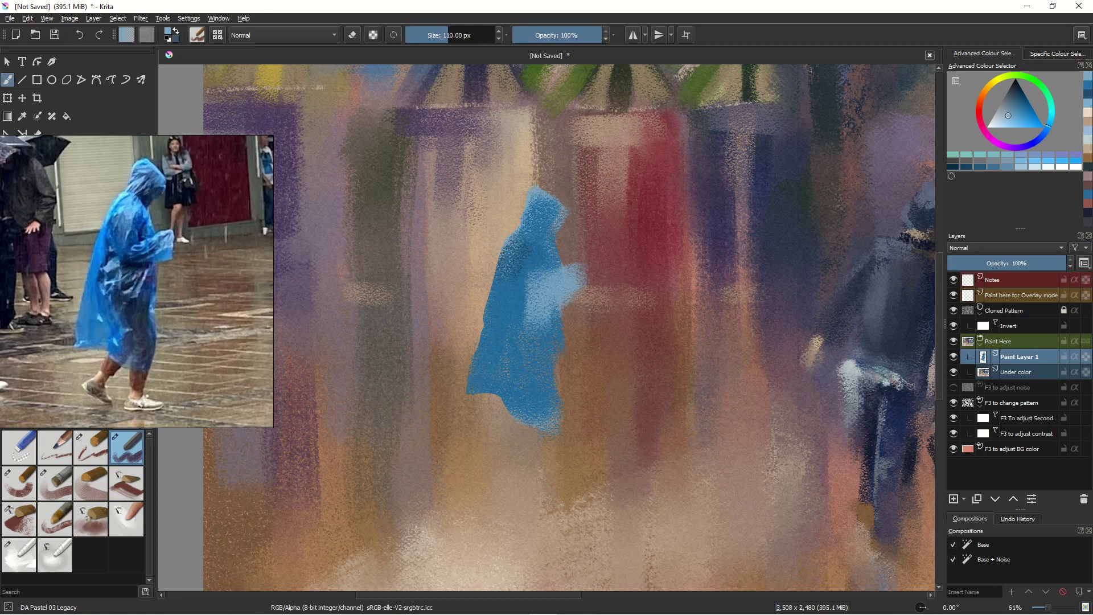
{"action": "left_click", "coordinate": [17, 448]}
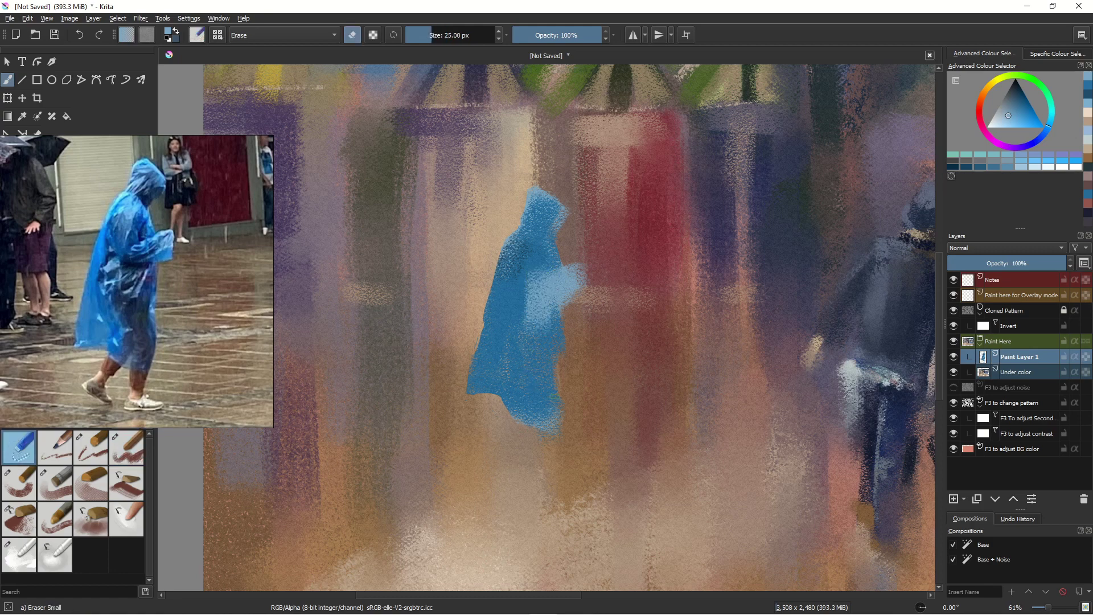
{"action": "left_click_drag", "start_coordinate": [557, 397], "coordinate": [557, 411]}
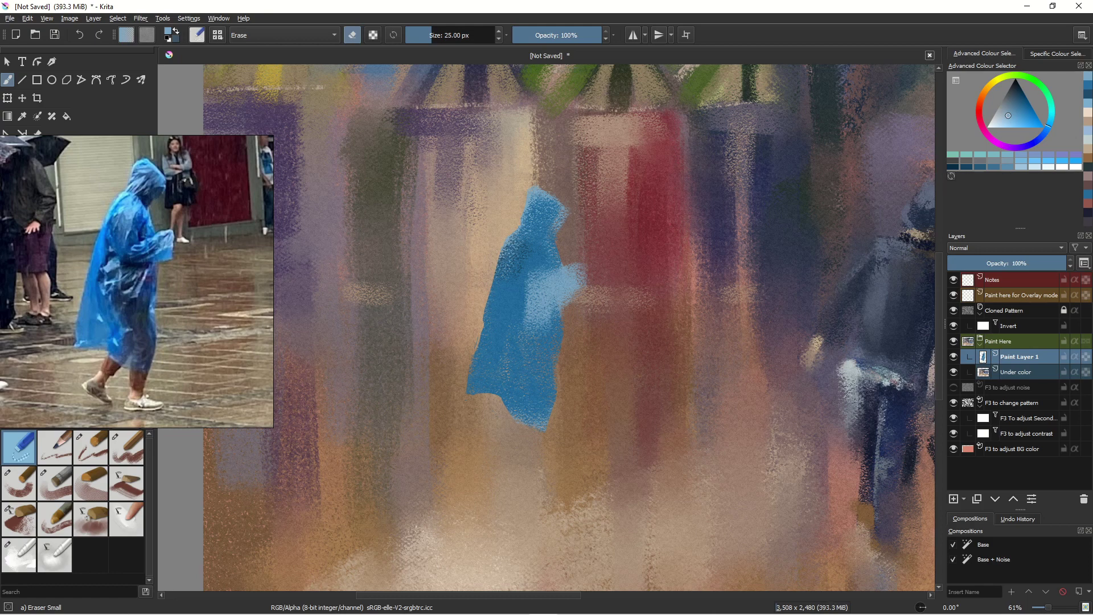
Paint the figure's legs in dark brown below and through the raincoat hem with a reduced DA Pastel 03 Legacy brush
{"action": "left_click", "coordinate": [986, 96]}
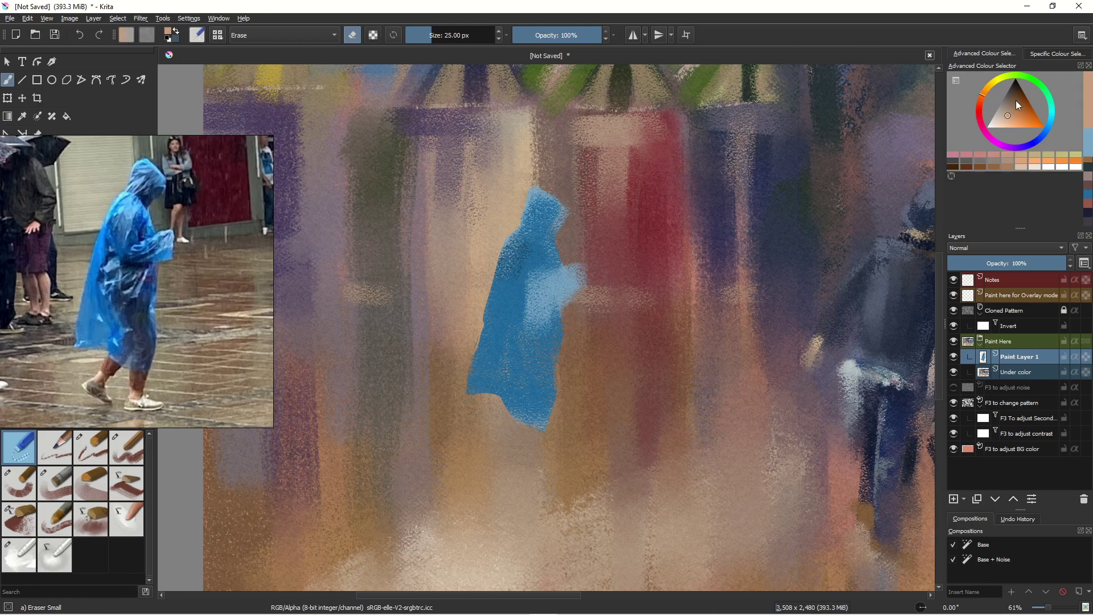
{"action": "left_click", "coordinate": [1011, 106]}
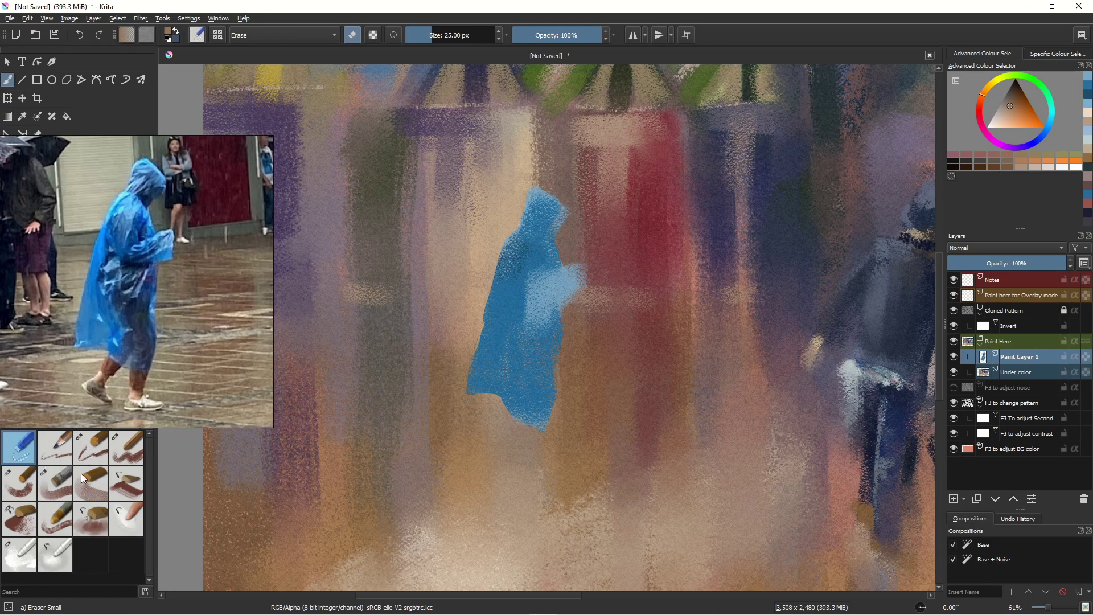
{"action": "left_click", "coordinate": [126, 447]}
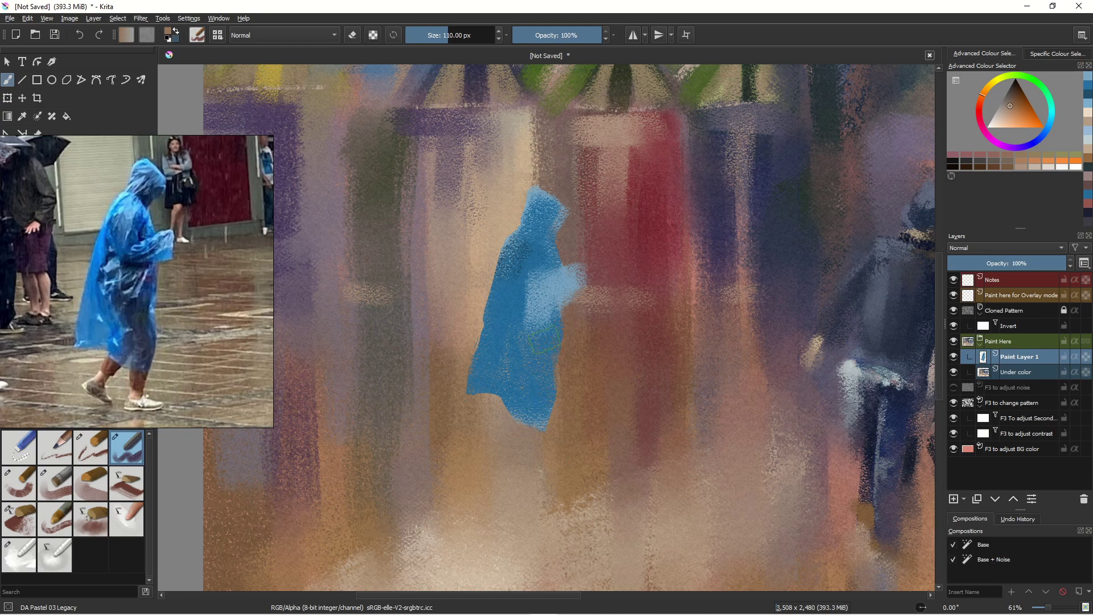
{"action": "left_click", "coordinate": [1014, 100]}
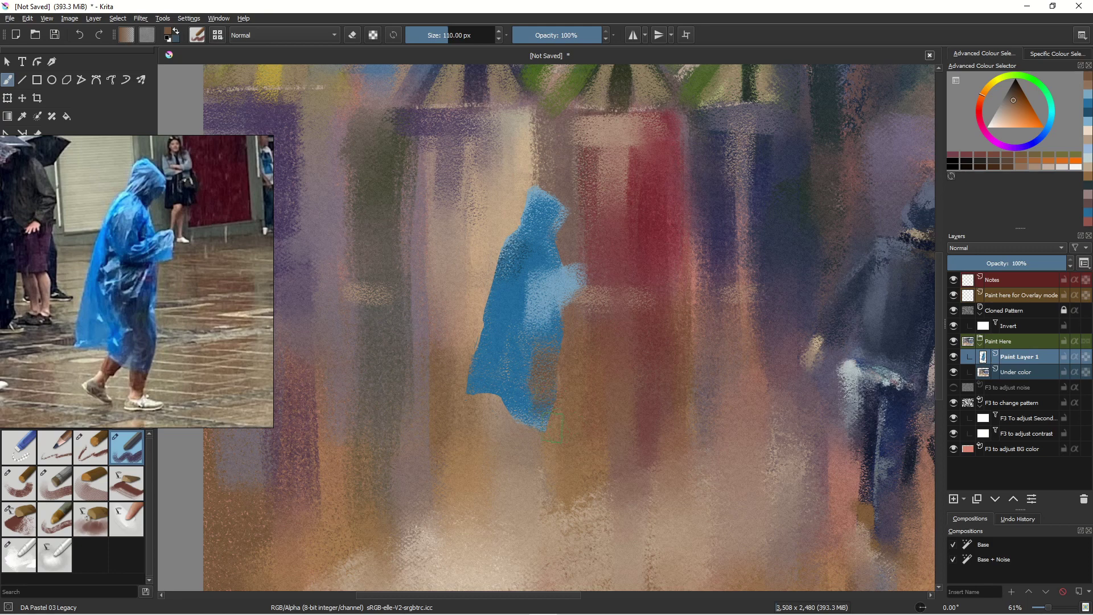
{"action": "key", "text": "bracketleft"}
{"action": "key", "text": "bracketleft"}
{"action": "mouse_move", "coordinate": [544, 406]}
{"action": "left_mouse_down"}
{"action": "mouse_move", "coordinate": [530, 469]}
{"action": "mouse_move", "coordinate": [536, 432]}
{"action": "mouse_move", "coordinate": [532, 459]}
{"action": "left_mouse_up"}
Paint the brown forearm and torso showing through the raincoat at 73 px
{"action": "key", "text": "bracketleft"}
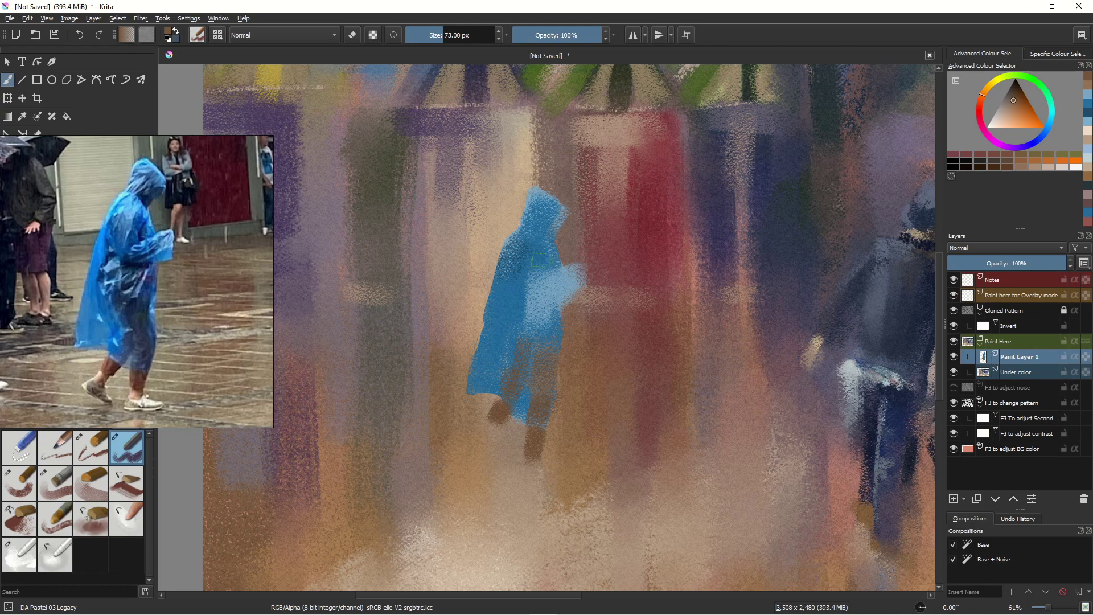
{"action": "mouse_move", "coordinate": [541, 265]}
{"action": "left_mouse_down"}
{"action": "mouse_move", "coordinate": [550, 294]}
{"action": "mouse_move", "coordinate": [535, 261]}
{"action": "mouse_move", "coordinate": [527, 273]}
{"action": "mouse_move", "coordinate": [556, 285]}
{"action": "mouse_move", "coordinate": [561, 276]}
{"action": "mouse_move", "coordinate": [543, 340]}
{"action": "left_mouse_up"}
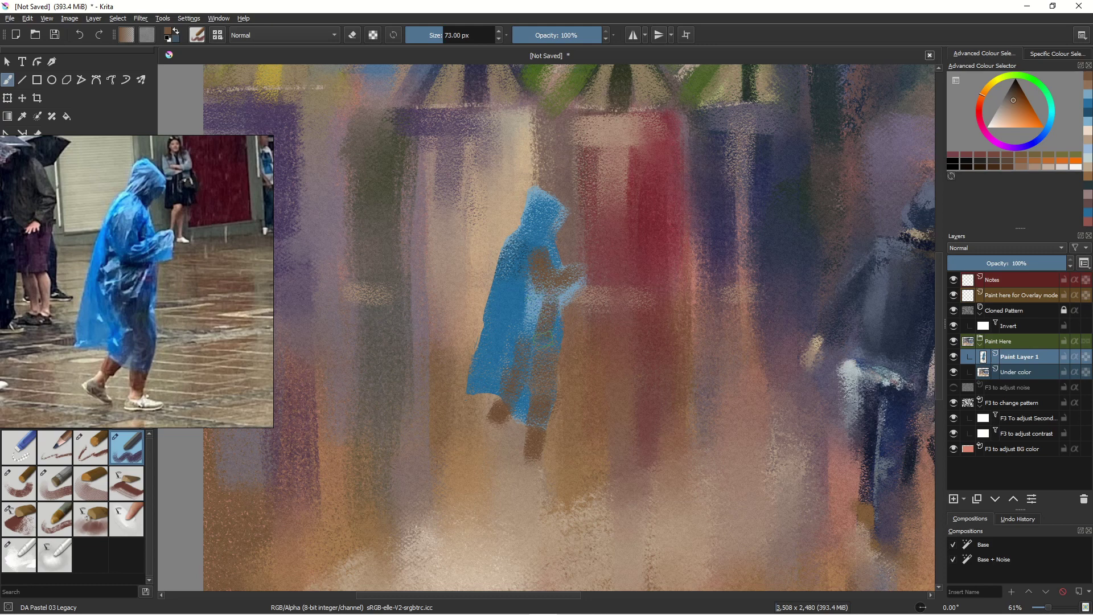
{"action": "left_click_drag", "start_coordinate": [526, 262], "coordinate": [536, 329]}
Shade the raincoat's torso and front leg area in dark blue over the brown with the 73 px brush
{"action": "left_click", "coordinate": [1046, 132]}
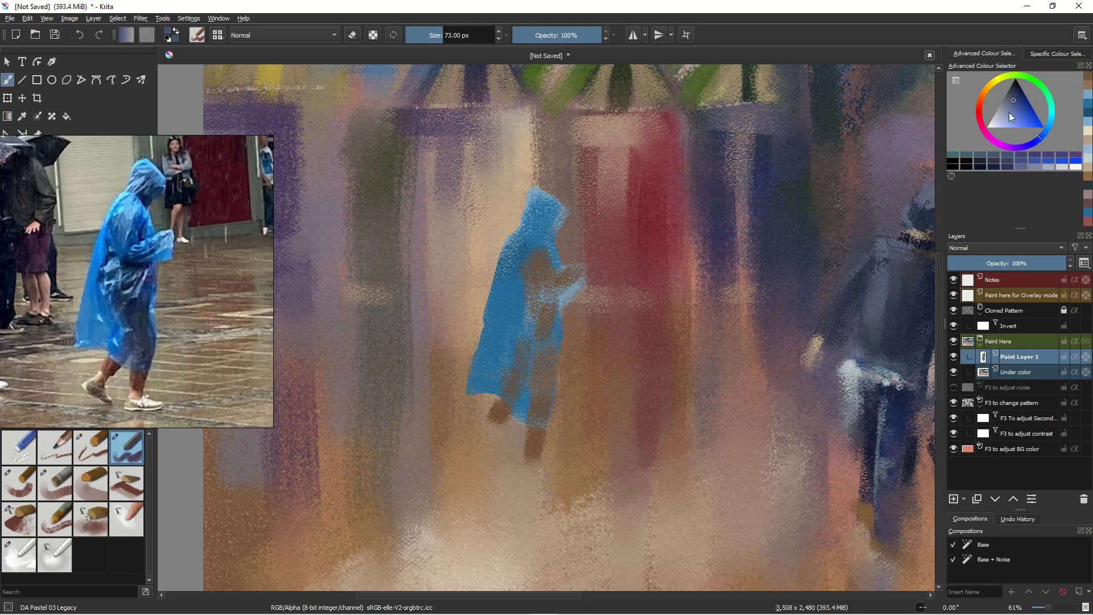
{"action": "mouse_move", "coordinate": [525, 259]}
{"action": "left_mouse_down"}
{"action": "mouse_move", "coordinate": [521, 310]}
{"action": "mouse_move", "coordinate": [505, 330]}
{"action": "left_mouse_up"}
{"action": "mouse_move", "coordinate": [523, 292]}
{"action": "left_mouse_down"}
{"action": "mouse_move", "coordinate": [507, 321]}
{"action": "mouse_move", "coordinate": [514, 336]}
{"action": "mouse_move", "coordinate": [533, 312]}
{"action": "mouse_move", "coordinate": [546, 340]}
{"action": "mouse_move", "coordinate": [548, 314]}
{"action": "mouse_move", "coordinate": [530, 349]}
{"action": "left_mouse_up"}
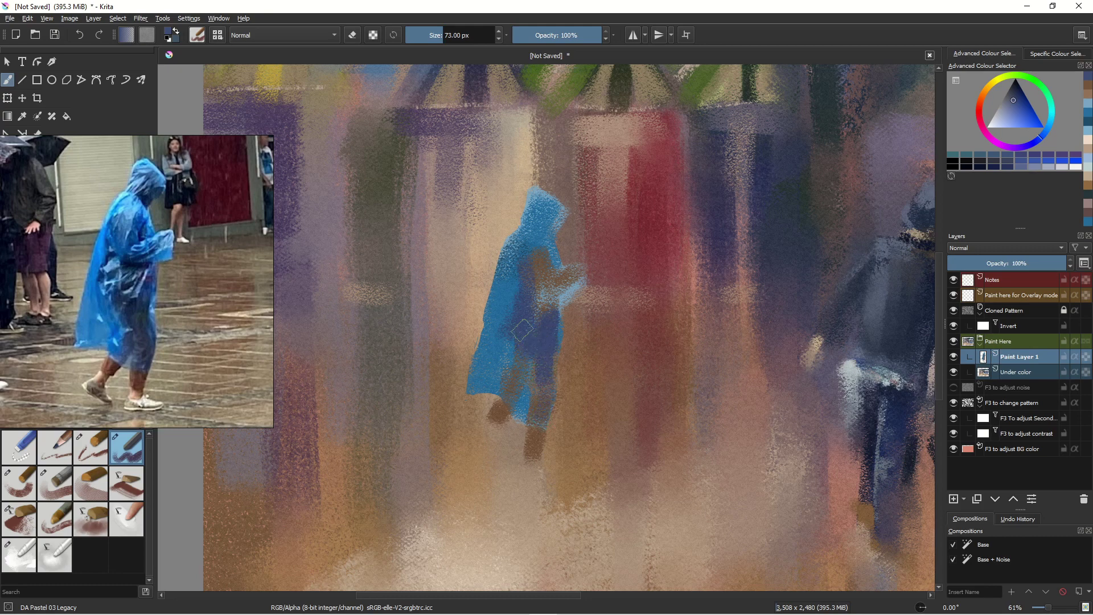
{"action": "mouse_move", "coordinate": [538, 283]}
{"action": "left_mouse_down"}
{"action": "mouse_move", "coordinate": [542, 257]}
{"action": "mouse_move", "coordinate": [527, 287]}
{"action": "mouse_move", "coordinate": [526, 250]}
{"action": "mouse_move", "coordinate": [522, 304]}
{"action": "left_mouse_up"}
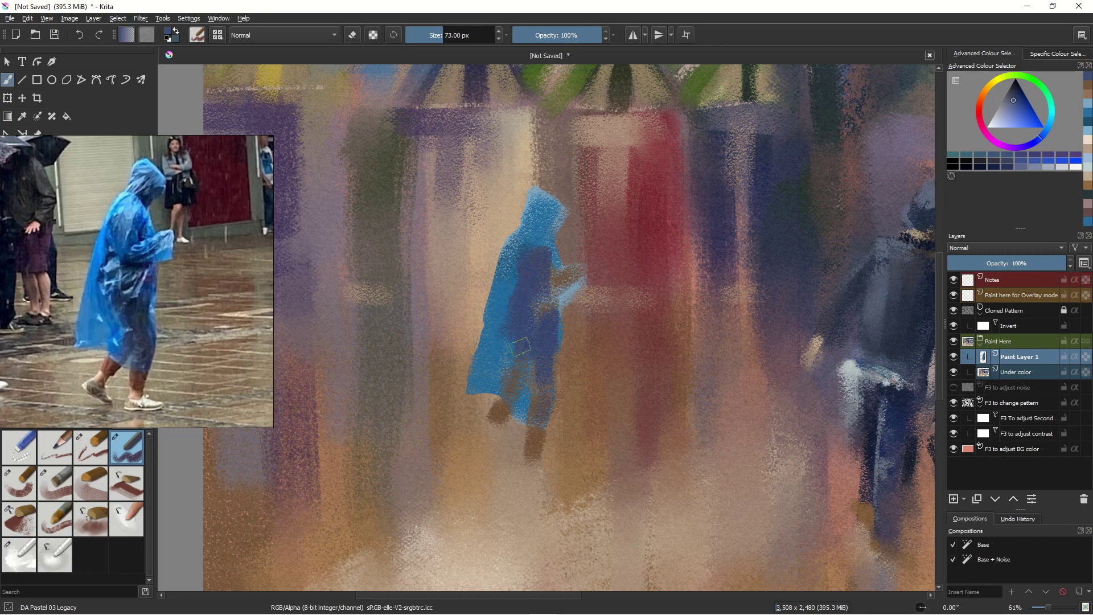
{"action": "left_click_drag", "start_coordinate": [528, 344], "coordinate": [537, 385]}
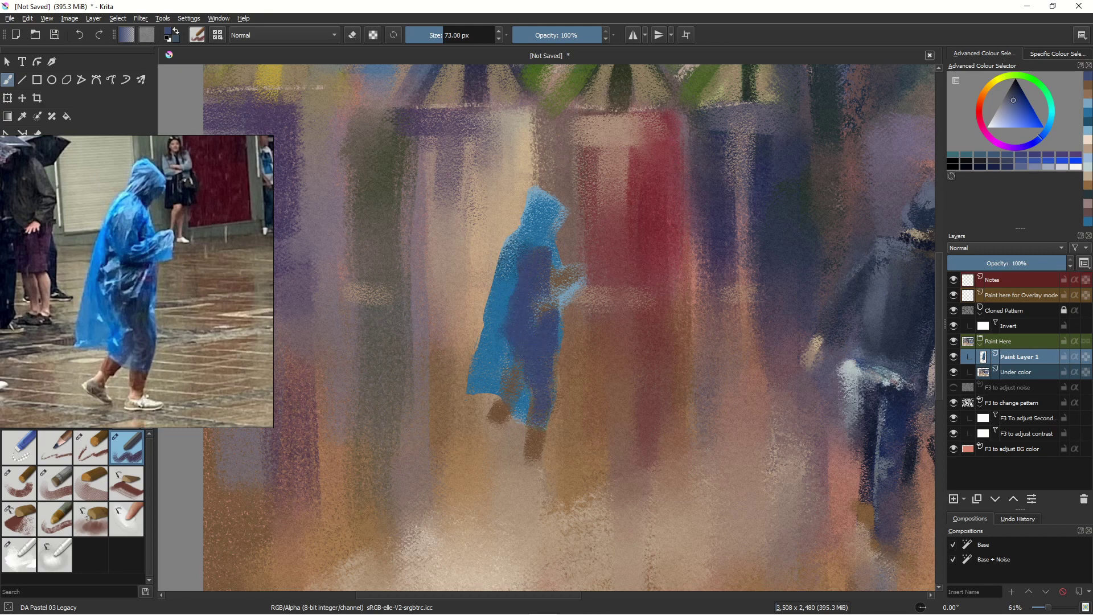
Darken the face opening of the hood and the outstretched sleeve with dark blue, reducing the brush to 63 px for the sleeve
{"action": "mouse_move", "coordinate": [552, 216]}
{"action": "left_mouse_down"}
{"action": "mouse_move", "coordinate": [539, 225]}
{"action": "mouse_move", "coordinate": [549, 237]}
{"action": "left_mouse_up"}
{"action": "key", "text": "["}
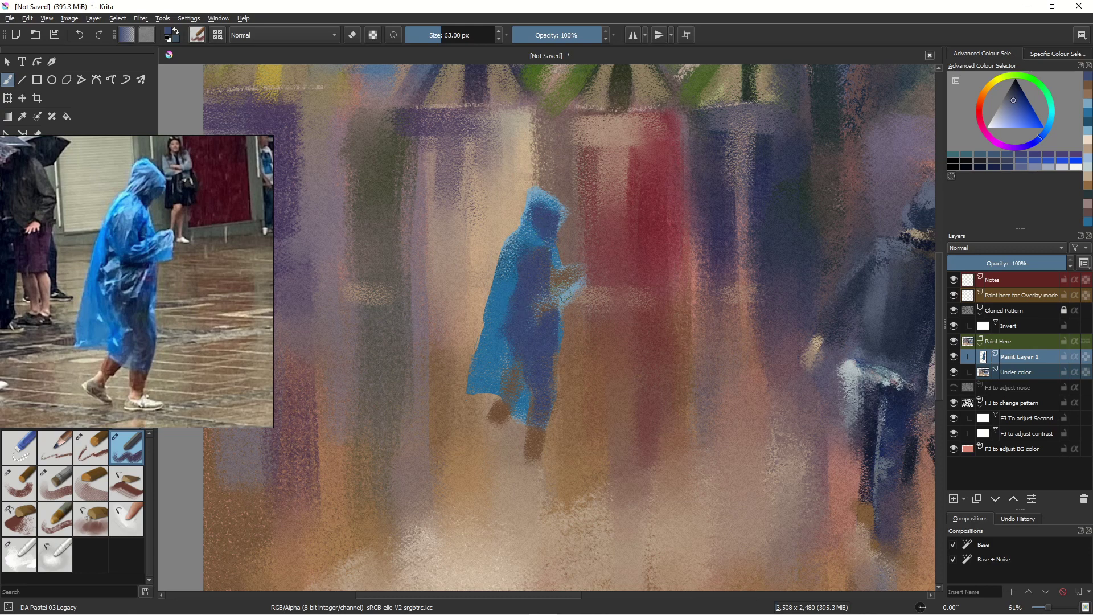
{"action": "mouse_move", "coordinate": [574, 278]}
{"action": "left_mouse_down"}
{"action": "mouse_move", "coordinate": [551, 301]}
{"action": "mouse_move", "coordinate": [577, 281]}
{"action": "left_mouse_up"}
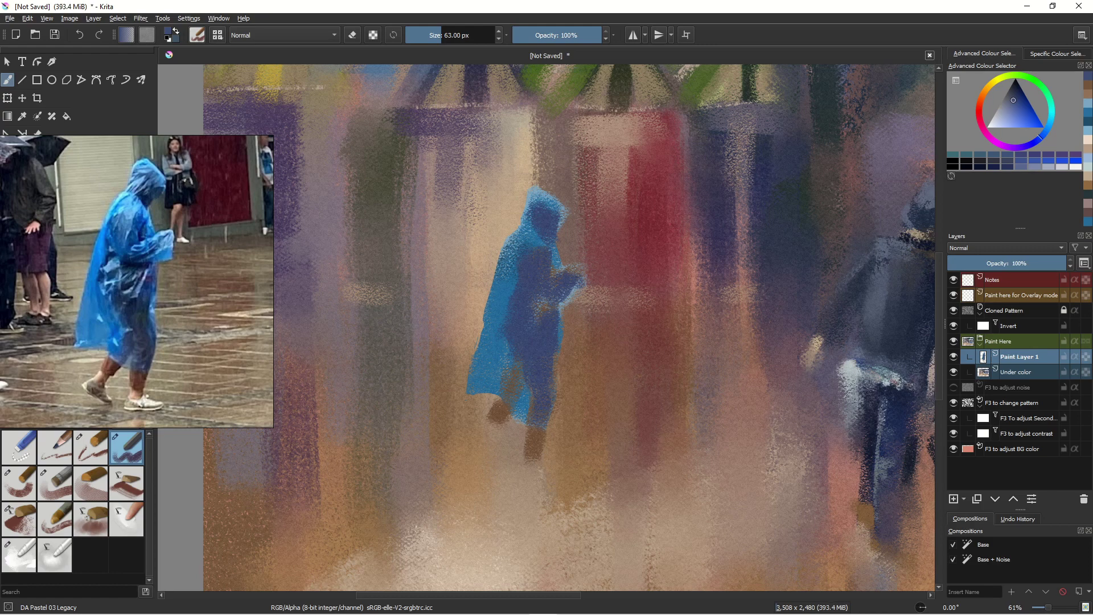
Sample a tan from the painting and lighten both of the walking figure's ankles at 63 px
{"action": "left_click", "coordinate": [815, 370], "text": "ctrl"}
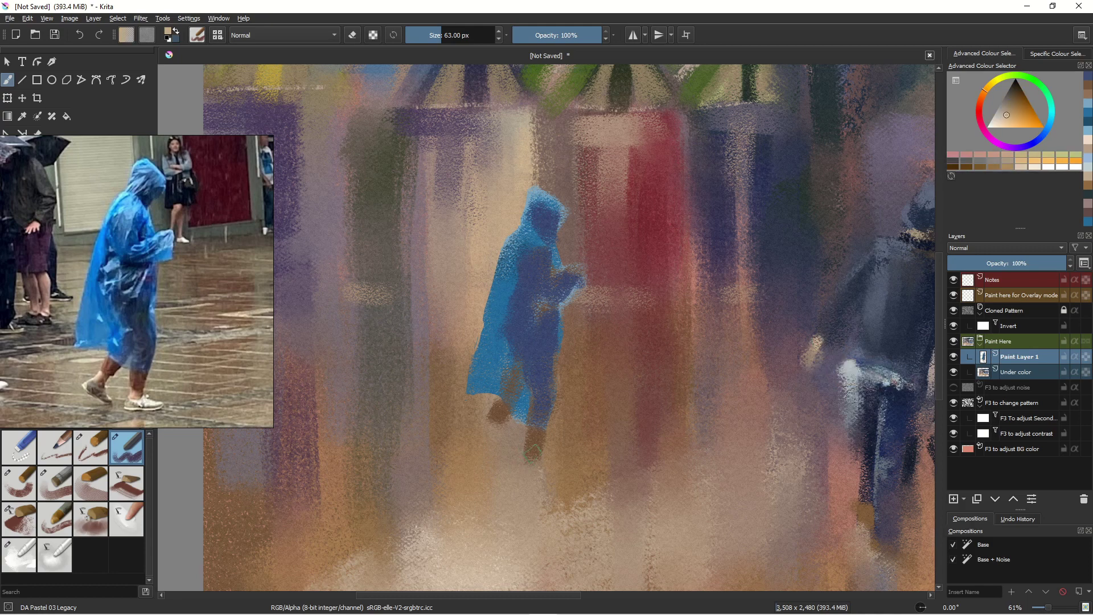
{"action": "left_click_drag", "start_coordinate": [533, 452], "coordinate": [531, 462]}
{"action": "left_click_drag", "start_coordinate": [501, 421], "coordinate": [490, 441]}
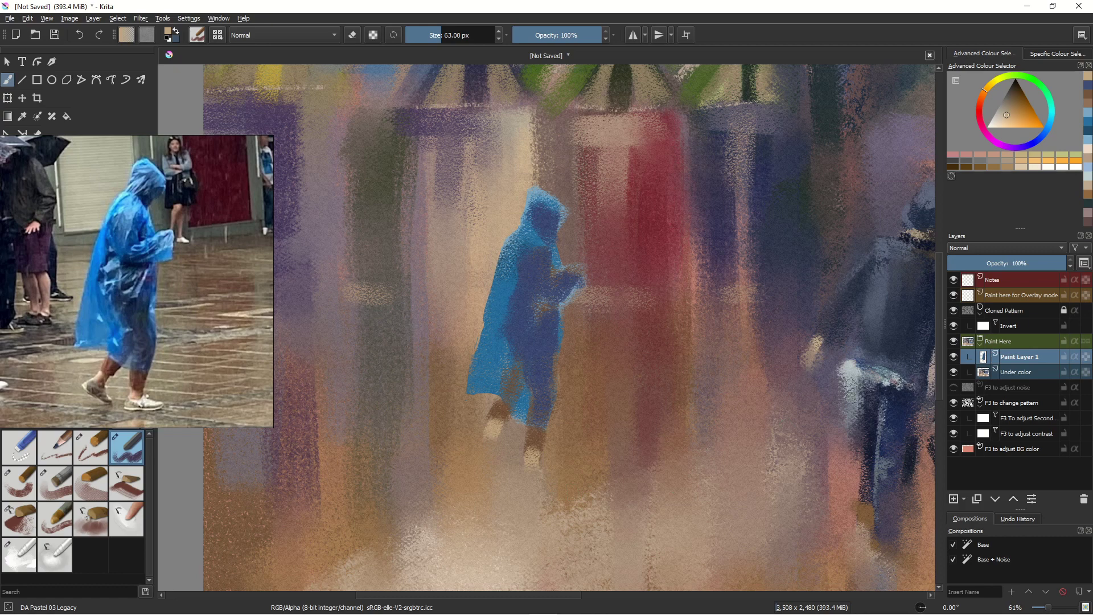
Sample a pale grey from the painting, paint both of the figure's shoes at 63 px, and reduce the brush to 47 px
{"action": "left_click", "coordinate": [849, 399], "text": "ctrl"}
{"action": "mouse_move", "coordinate": [527, 466]}
{"action": "left_mouse_down"}
{"action": "mouse_move", "coordinate": [679, 515]}
{"action": "mouse_move", "coordinate": [599, 500]}
{"action": "mouse_move", "coordinate": [531, 466]}
{"action": "mouse_move", "coordinate": [569, 470]}
{"action": "mouse_move", "coordinate": [576, 477]}
{"action": "mouse_move", "coordinate": [551, 470]}
{"action": "mouse_move", "coordinate": [606, 494]}
{"action": "mouse_move", "coordinate": [521, 482]}
{"action": "mouse_move", "coordinate": [531, 466]}
{"action": "mouse_move", "coordinate": [560, 471]}
{"action": "left_mouse_up"}
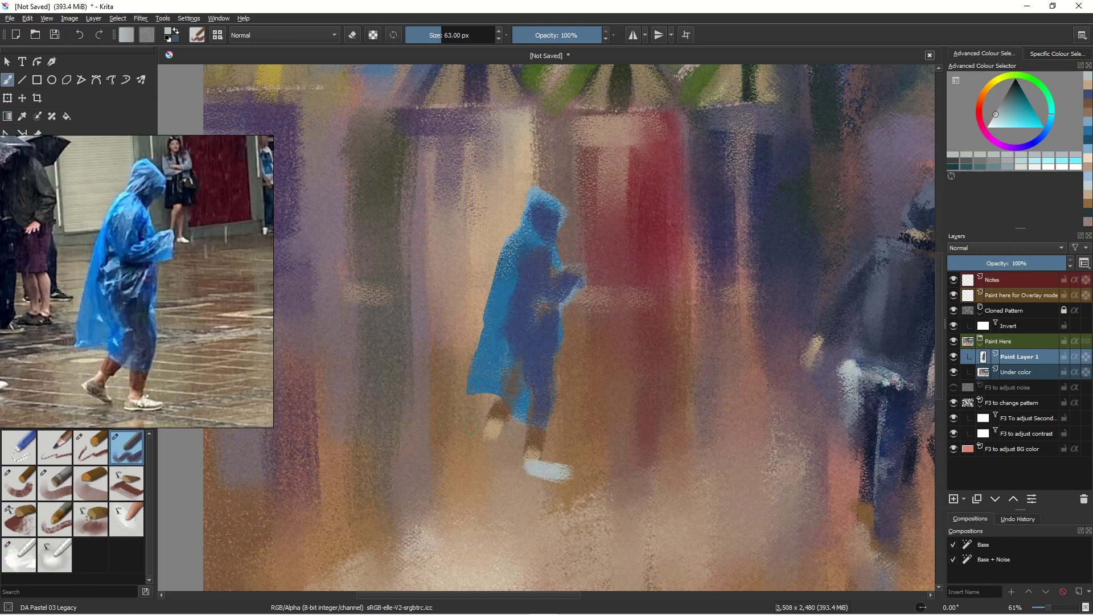
{"action": "left_click_drag", "start_coordinate": [490, 440], "coordinate": [504, 457]}
{"action": "key", "text": "bracketleft"}
{"action": "key", "text": "bracketleft"}
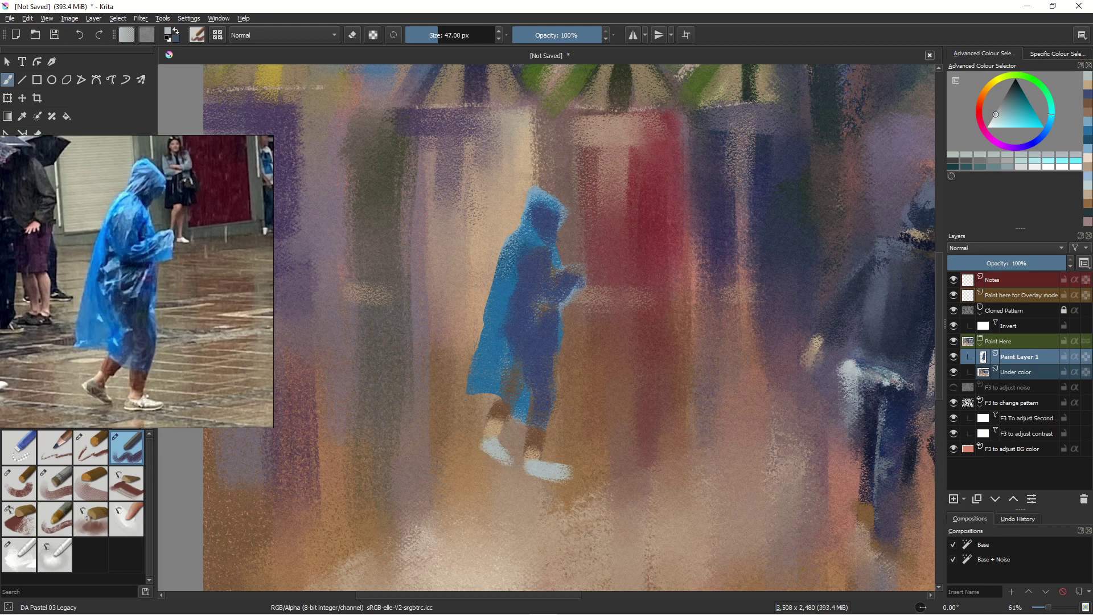
Try to blend the front shoe's toe with the DA Pastel 11 Blender Finger brush at 250 px
{"action": "left_click", "coordinate": [129, 518]}
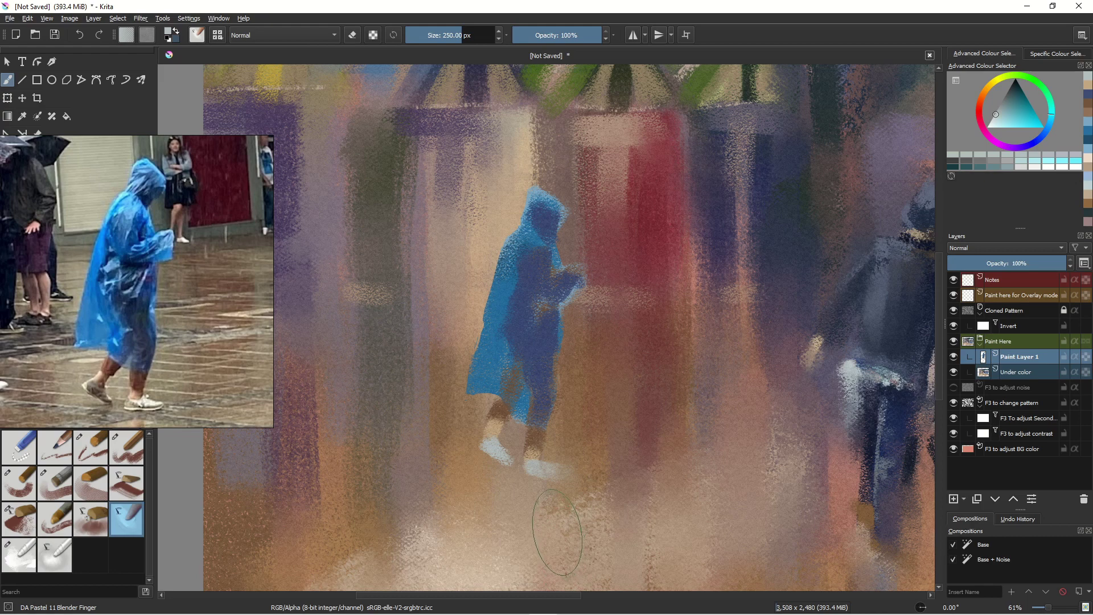
{"action": "key", "text": "bracketleft"}
{"action": "key", "text": "bracketleft"}
Try smearing the front shoe into the pavement with the DA Pastel 12 Blender smear brush, and reduce the brush size to 90 px
{"action": "left_click", "coordinate": [19, 555]}
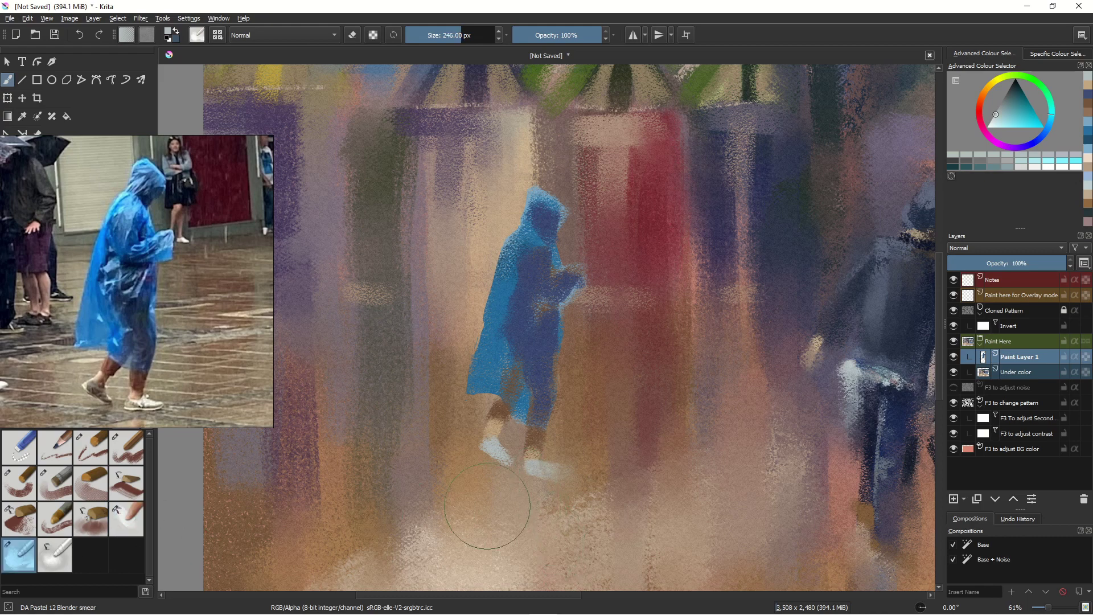
{"action": "key", "text": "bracketleft"}
{"action": "mouse_move", "coordinate": [538, 478]}
{"action": "left_mouse_down"}
{"action": "mouse_move", "coordinate": [546, 517]}
{"action": "mouse_move", "coordinate": [559, 513]}
{"action": "mouse_move", "coordinate": [537, 520]}
{"action": "mouse_move", "coordinate": [544, 480]}
{"action": "left_mouse_up"}
{"action": "key", "text": "bracketleft"}
{"action": "key", "text": "bracketleft"}
{"action": "key", "text": "bracketleft"}
{"action": "key", "text": "bracketleft"}
{"action": "key", "text": "bracketleft"}
{"action": "key", "text": "bracketleft"}
{"action": "key", "text": "bracketleft"}
{"action": "key", "text": "bracketleft"}
{"action": "key", "text": "bracketleft"}
{"action": "key", "text": "bracketleft"}
{"action": "key", "text": "bracketleft"}
{"action": "key", "text": "bracketleft"}
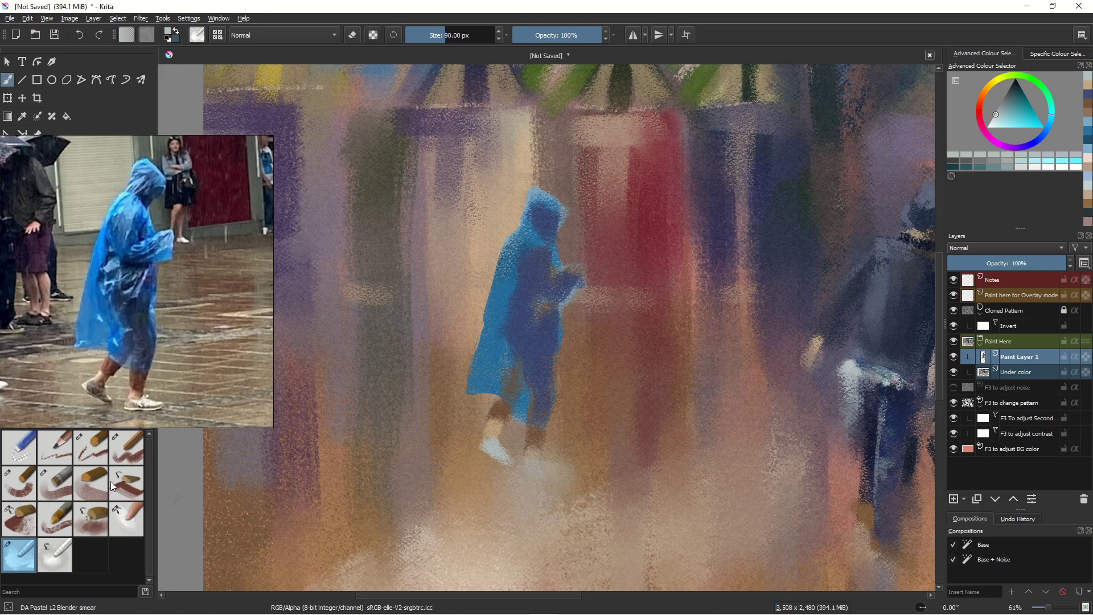
Undo the blending strokes on the front shoe
{"action": "key", "text": "ctrl+z"}
{"action": "key", "text": "ctrl+z"}
{"action": "key", "text": "ctrl+z"}
{"action": "key", "text": "ctrl+z"}
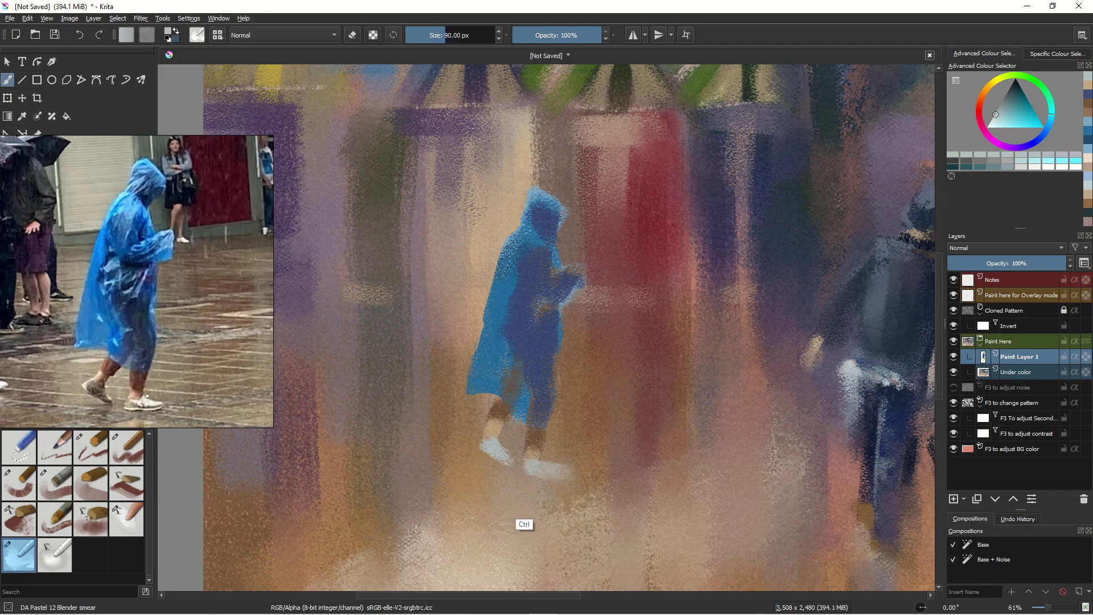
{"action": "key", "text": "ctrl+z"}
{"action": "key", "text": "ctrl+z"}
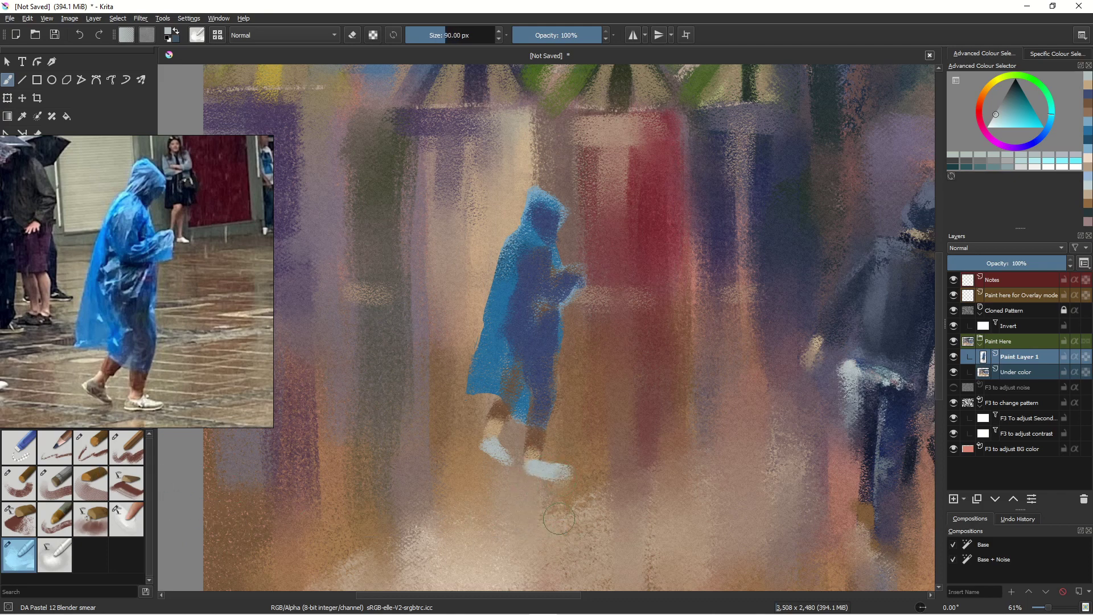
Smear both shoes downward into wet pavement reflections with the 90 px DA Pastel 12 Blender smear brush
{"action": "left_click_drag", "start_coordinate": [537, 473], "coordinate": [542, 517]}
{"action": "left_click_drag", "start_coordinate": [552, 455], "coordinate": [583, 484]}
{"action": "mouse_move", "coordinate": [534, 477]}
{"action": "left_mouse_down"}
{"action": "mouse_move", "coordinate": [534, 510]}
{"action": "mouse_move", "coordinate": [550, 521]}
{"action": "left_mouse_up"}
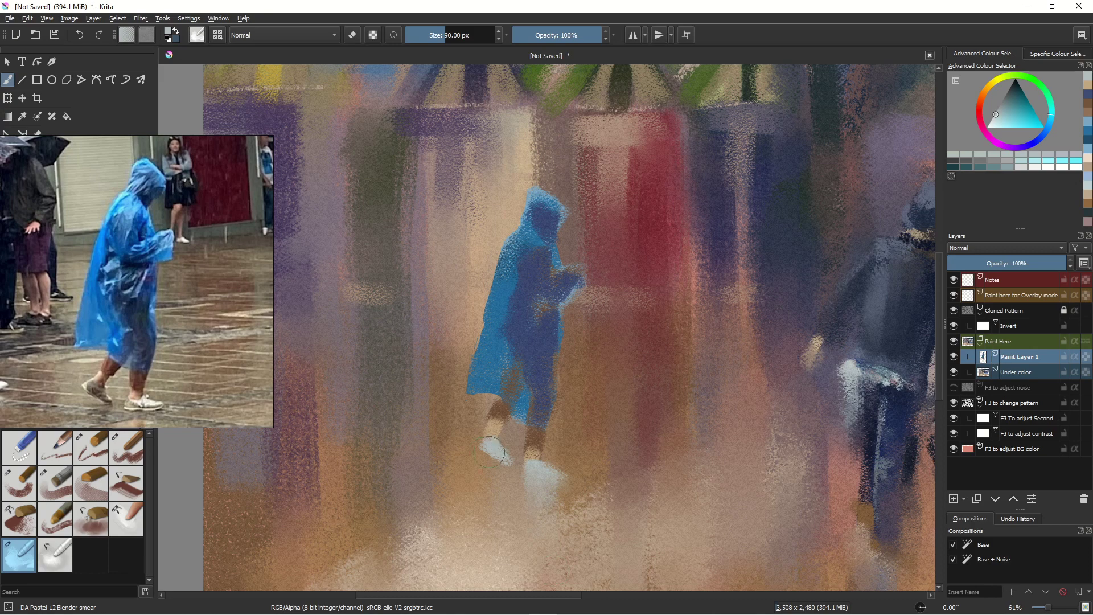
{"action": "left_click_drag", "start_coordinate": [491, 448], "coordinate": [502, 532]}
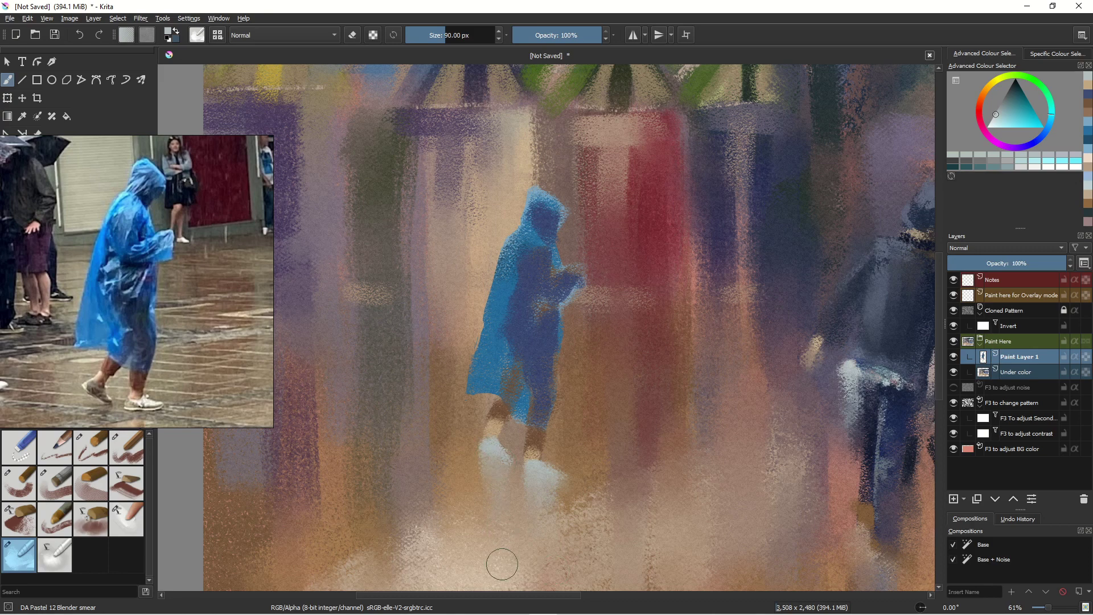
Add pale grey reflection streaks below both shoes with the DA Pastel 02 Wibbly lines brush at 263 px
{"action": "left_click", "coordinate": [100, 461]}
{"action": "left_click_drag", "start_coordinate": [539, 481], "coordinate": [549, 529]}
{"action": "left_click_drag", "start_coordinate": [553, 482], "coordinate": [563, 510]}
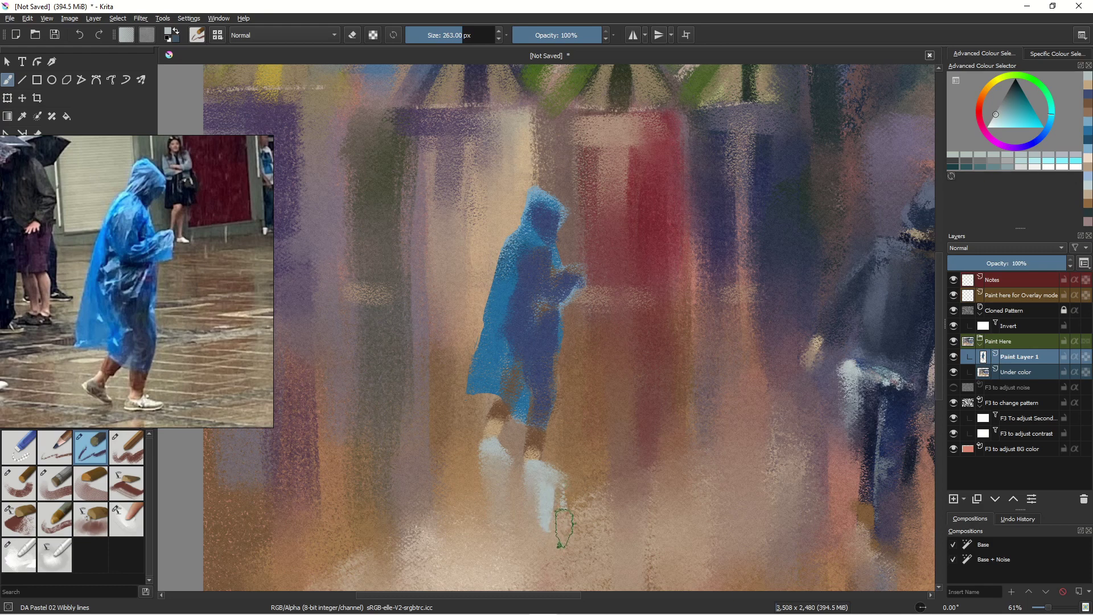
{"action": "left_click_drag", "start_coordinate": [484, 450], "coordinate": [487, 495]}
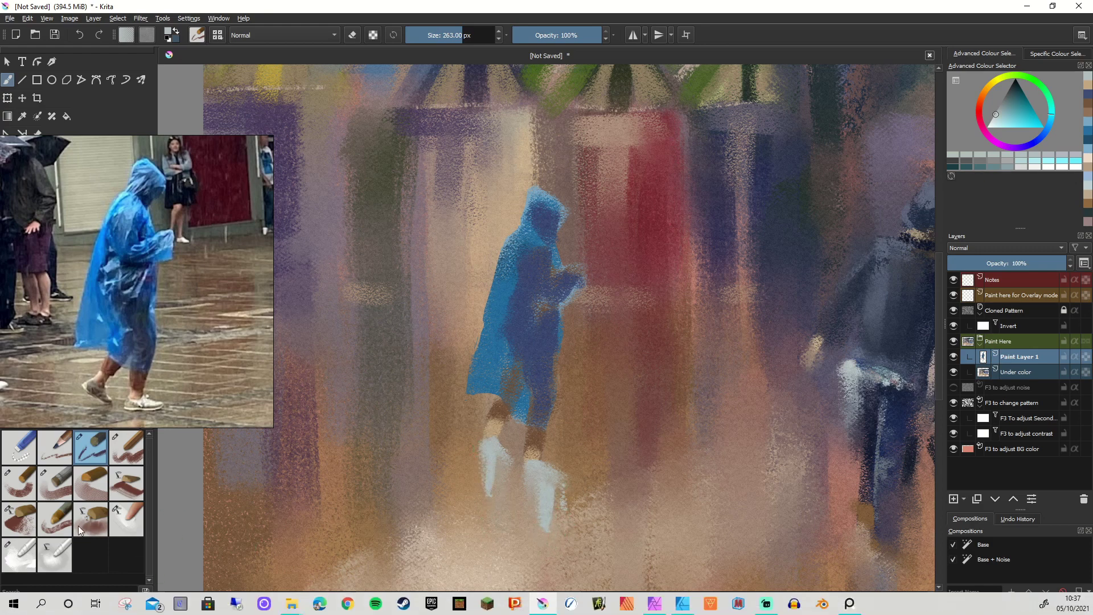
Soften the pale streaks under the rear shoe downward with the 90 px DA Pastel 12 Blender smear brush
{"action": "left_click", "coordinate": [32, 552]}
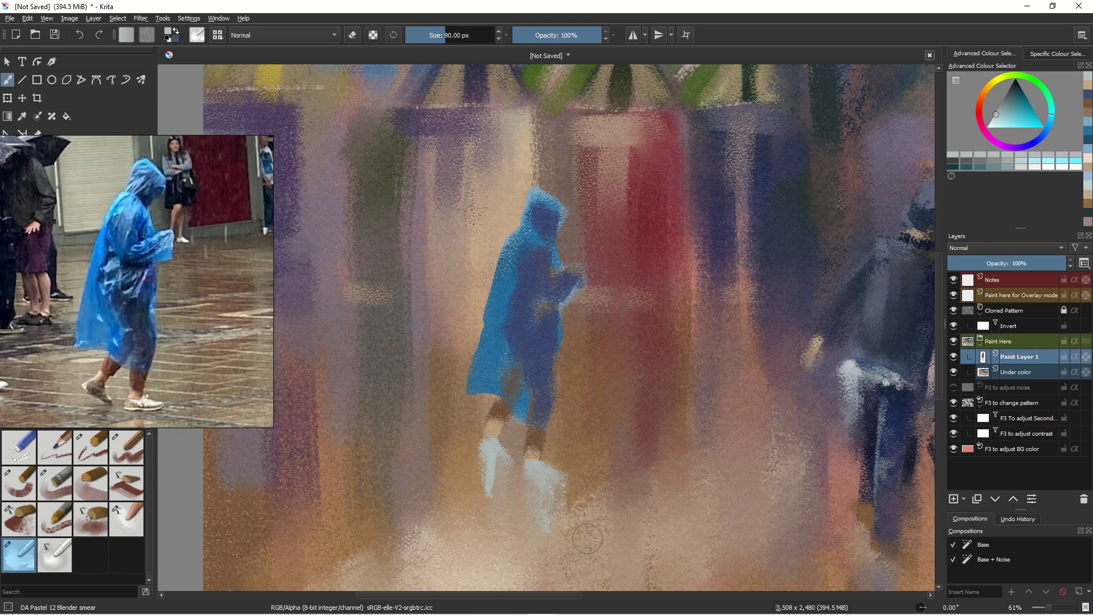
{"action": "left_click_drag", "start_coordinate": [494, 466], "coordinate": [504, 567]}
{"action": "left_click_drag", "start_coordinate": [491, 497], "coordinate": [497, 564]}
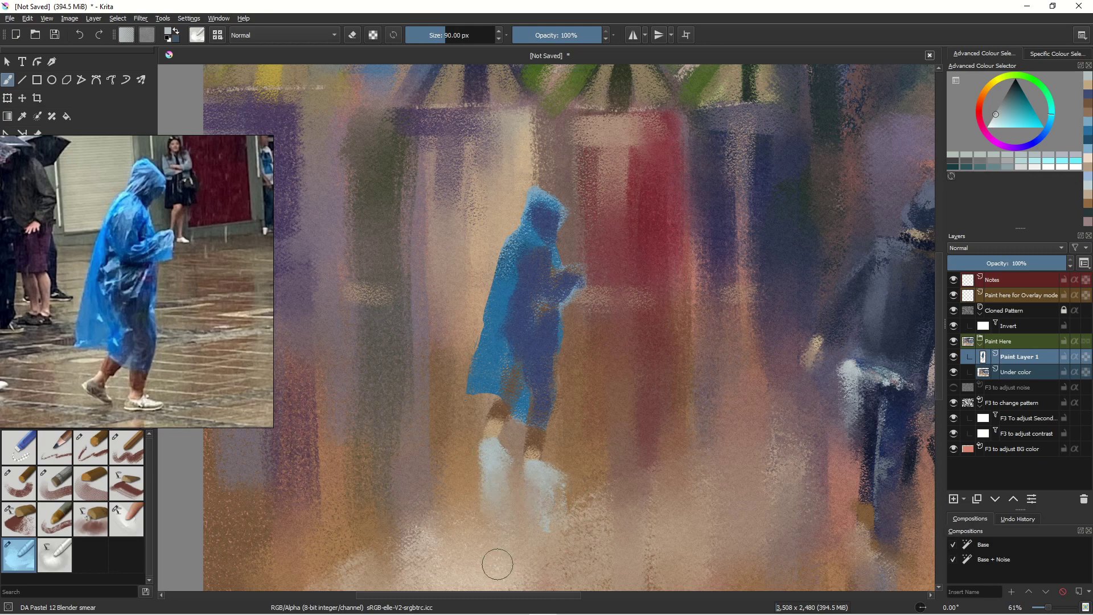
Smear the raincoat's back edge and hem into the background with the 90 px DA Pastel 12 Blender smear brush
{"action": "left_click_drag", "start_coordinate": [500, 235], "coordinate": [502, 326]}
{"action": "left_click_drag", "start_coordinate": [484, 282], "coordinate": [483, 377]}
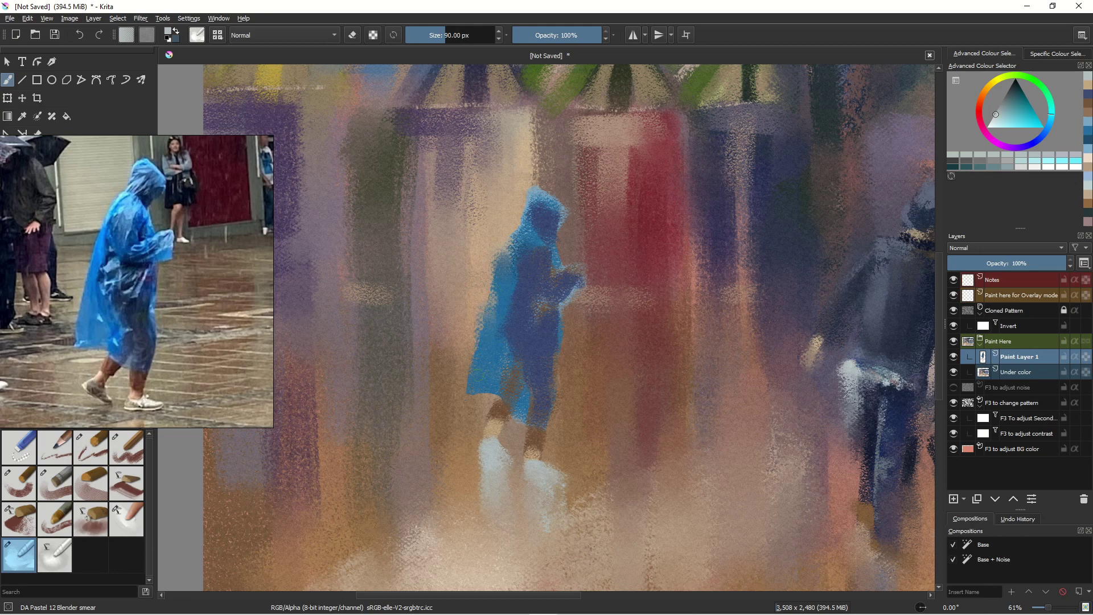
{"action": "left_click_drag", "start_coordinate": [475, 258], "coordinate": [514, 261]}
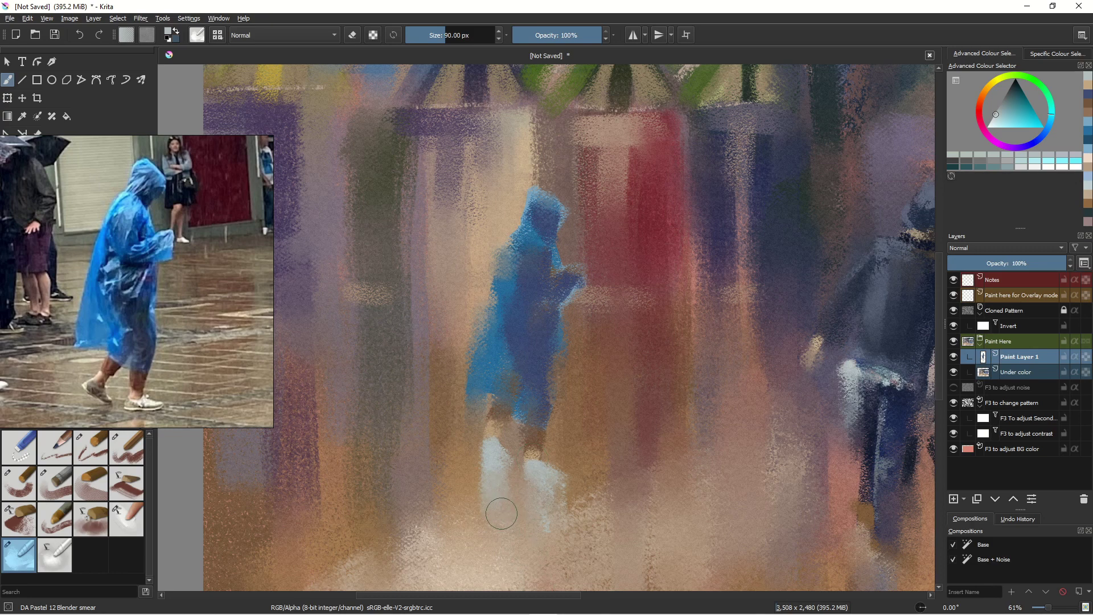
Paint the raincoat's sampled blue as vertical reflection strokes below the shoe reflections, finishing with the DA Pastel 03 Legacy brush at 118 px
{"action": "left_click_drag", "start_coordinate": [495, 499], "coordinate": [438, 514]}
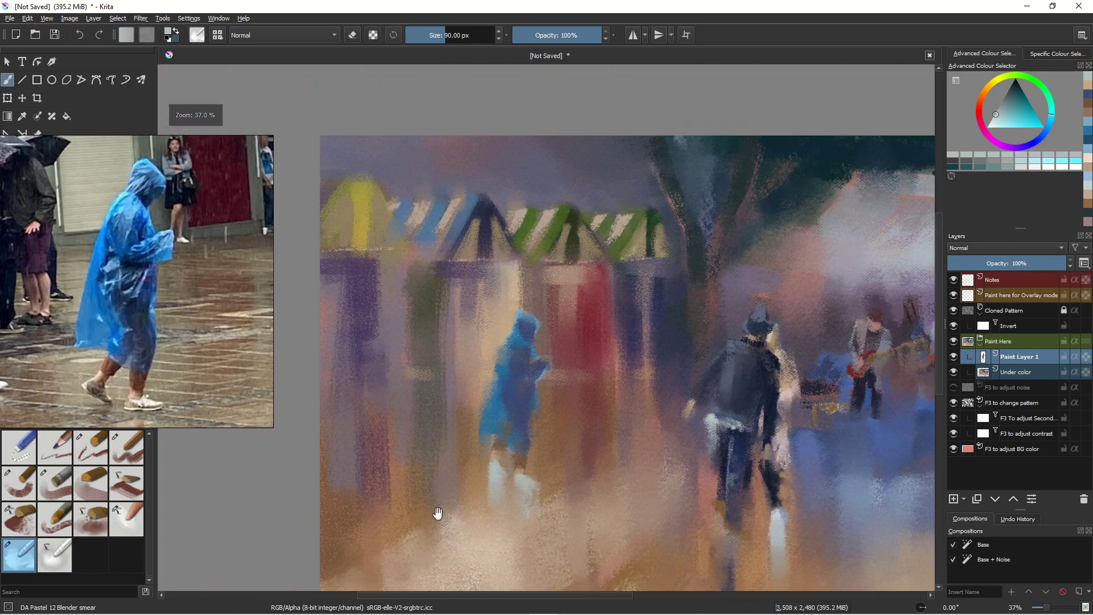
{"action": "left_click_drag", "start_coordinate": [512, 483], "coordinate": [461, 508]}
{"action": "left_click_drag", "start_coordinate": [428, 552], "coordinate": [521, 397]}
{"action": "left_click_drag", "start_coordinate": [124, 346], "coordinate": [135, 173]}
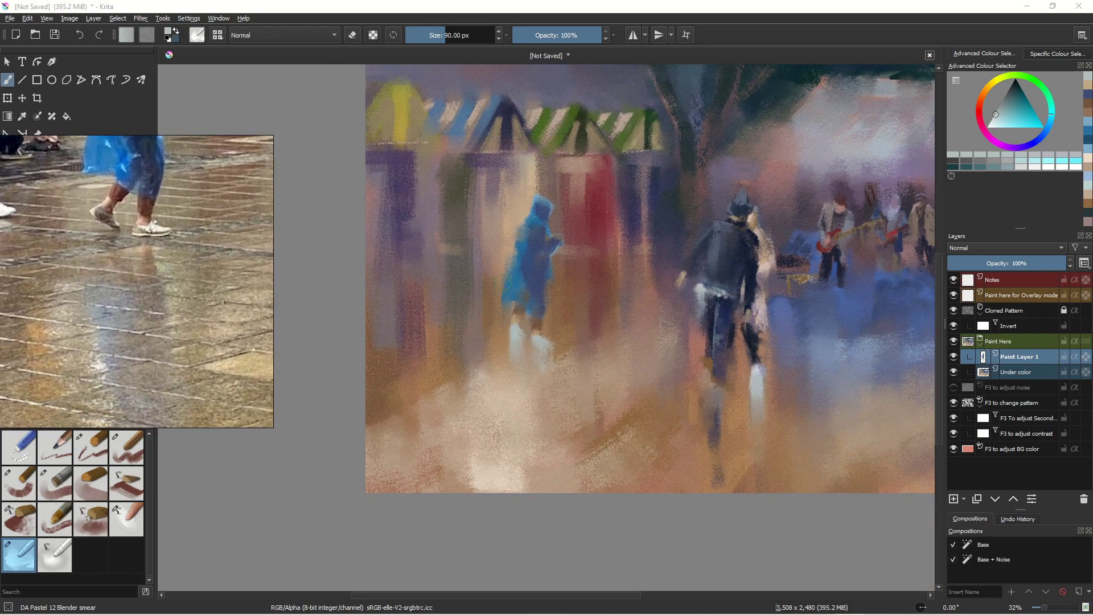
{"action": "left_click", "coordinate": [520, 308], "text": "ctrl"}
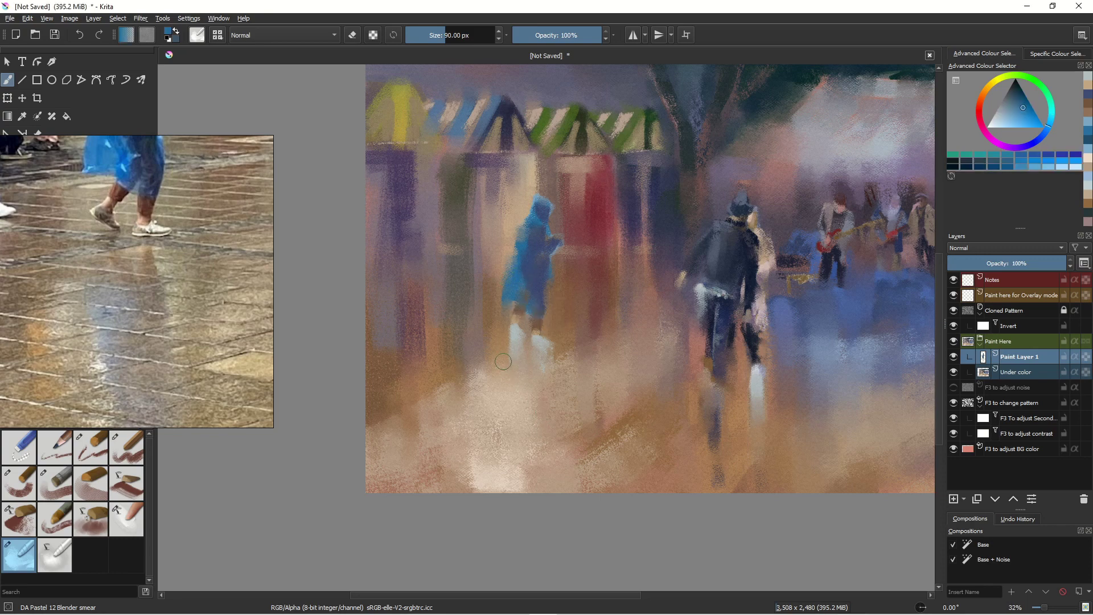
{"action": "left_click", "coordinate": [97, 450]}
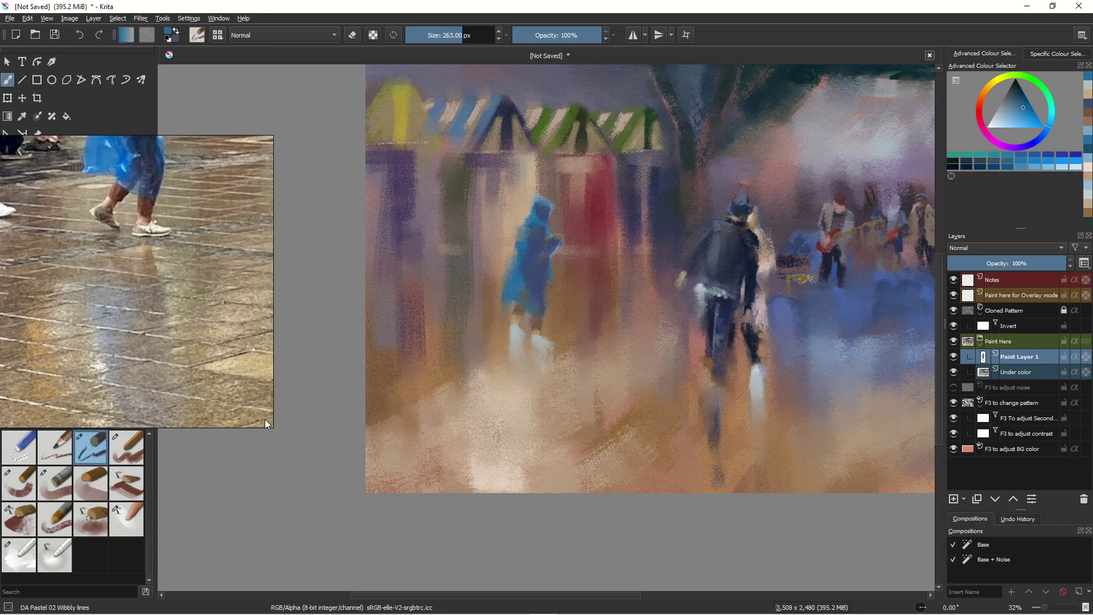
{"action": "mouse_move", "coordinate": [511, 363]}
{"action": "left_mouse_down"}
{"action": "mouse_move", "coordinate": [539, 375]}
{"action": "mouse_move", "coordinate": [520, 401]}
{"action": "mouse_move", "coordinate": [536, 399]}
{"action": "mouse_move", "coordinate": [537, 380]}
{"action": "mouse_move", "coordinate": [524, 438]}
{"action": "left_mouse_up"}
{"action": "left_click", "coordinate": [125, 450]}
{"action": "key", "text": "bracketright"}
{"action": "key", "text": "bracketright"}
{"action": "key", "text": "bracketright"}
{"action": "key", "text": "bracketright"}
{"action": "key", "text": "bracketright"}
{"action": "key", "text": "bracketright"}
{"action": "key", "text": "bracketright"}
{"action": "key", "text": "bracketright"}
{"action": "key", "text": "bracketright"}
{"action": "key", "text": "bracketright"}
{"action": "key", "text": "bracketright"}
{"action": "key", "text": "bracketright"}
{"action": "left_click_drag", "start_coordinate": [533, 382], "coordinate": [532, 438]}
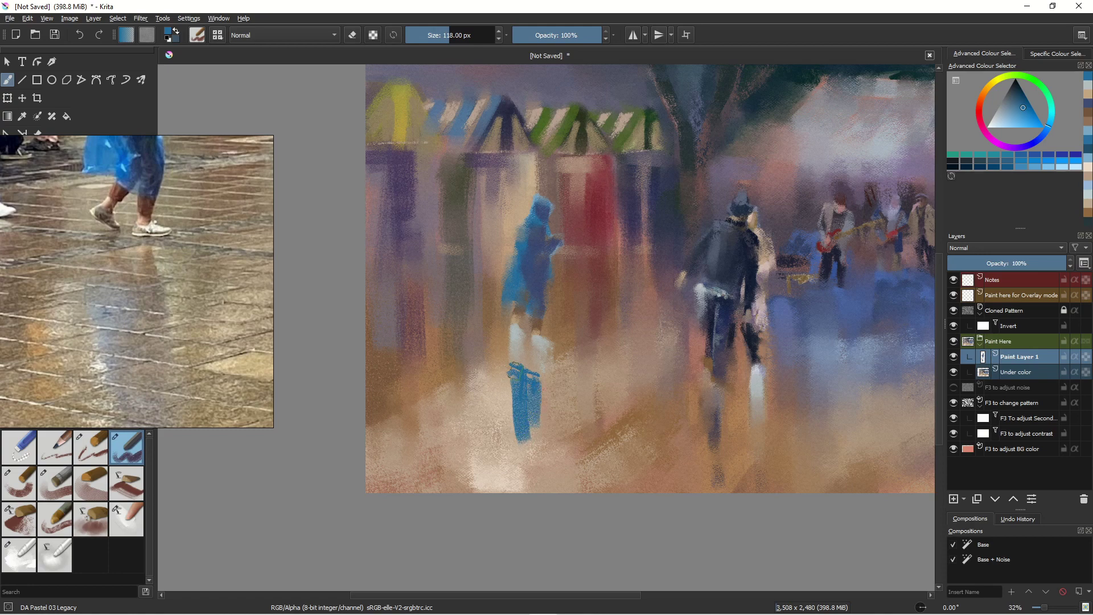
{"action": "left_click_drag", "start_coordinate": [517, 376], "coordinate": [516, 479]}
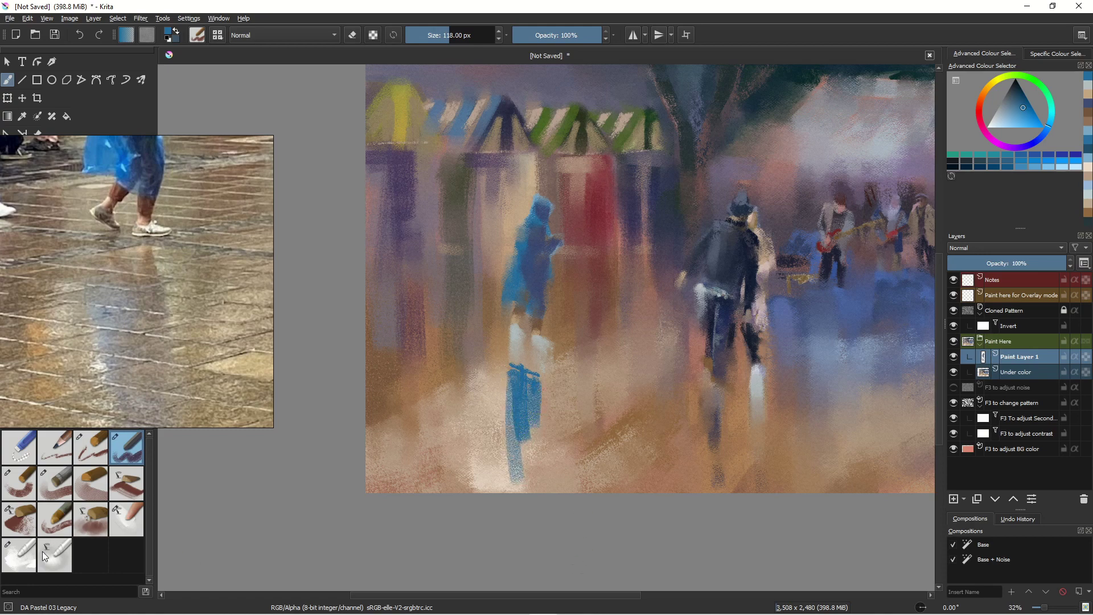
Smear the blue raincoat reflection downward and into the pale shoe reflections with the 90 px DA Pastel 12 Blender smear brush
{"action": "left_click", "coordinate": [19, 556]}
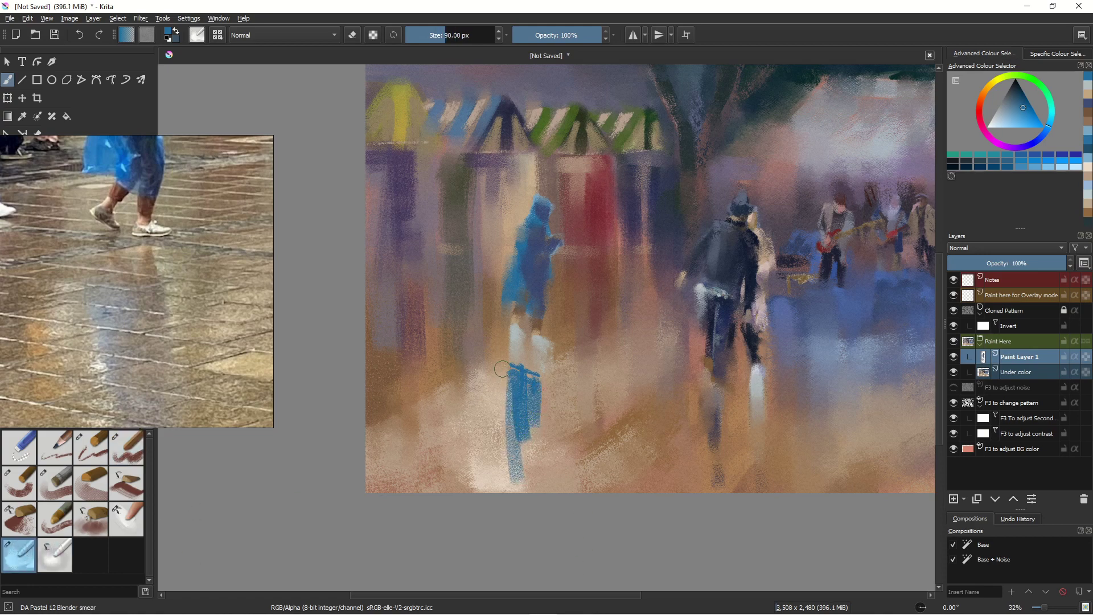
{"action": "left_click_drag", "start_coordinate": [519, 424], "coordinate": [520, 470]}
{"action": "mouse_move", "coordinate": [534, 396]}
{"action": "left_mouse_down"}
{"action": "mouse_move", "coordinate": [528, 483]}
{"action": "mouse_move", "coordinate": [540, 484]}
{"action": "mouse_move", "coordinate": [530, 403]}
{"action": "mouse_move", "coordinate": [509, 363]}
{"action": "mouse_move", "coordinate": [530, 422]}
{"action": "left_mouse_up"}
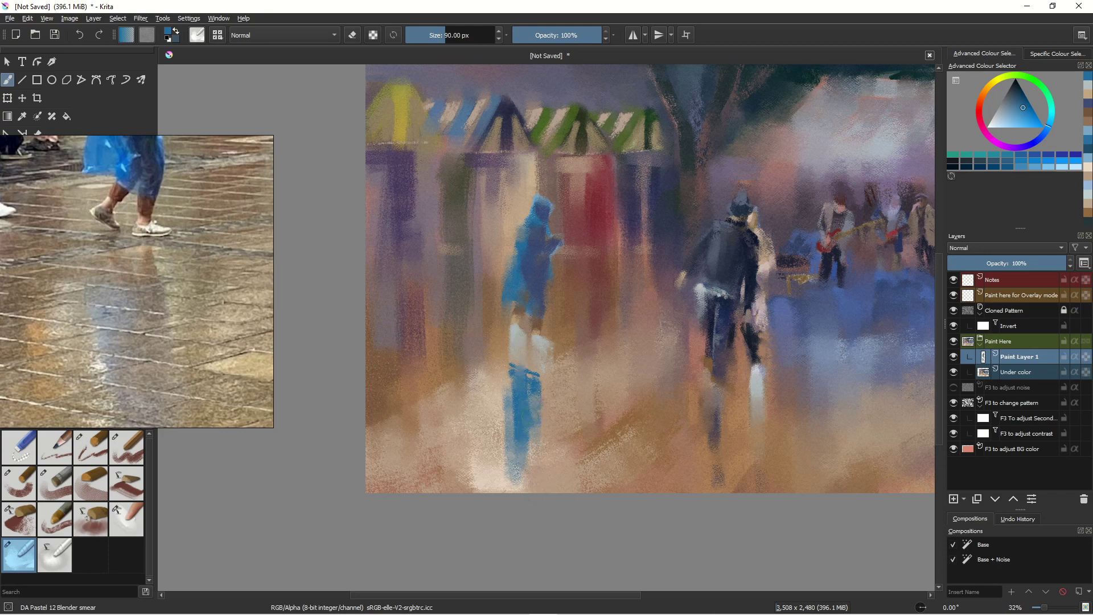
{"action": "mouse_move", "coordinate": [535, 350]}
{"action": "left_mouse_down"}
{"action": "mouse_move", "coordinate": [539, 427]}
{"action": "mouse_move", "coordinate": [528, 358]}
{"action": "mouse_move", "coordinate": [526, 368]}
{"action": "mouse_move", "coordinate": [503, 348]}
{"action": "mouse_move", "coordinate": [547, 364]}
{"action": "mouse_move", "coordinate": [542, 388]}
{"action": "mouse_move", "coordinate": [557, 389]}
{"action": "mouse_move", "coordinate": [533, 432]}
{"action": "left_mouse_up"}
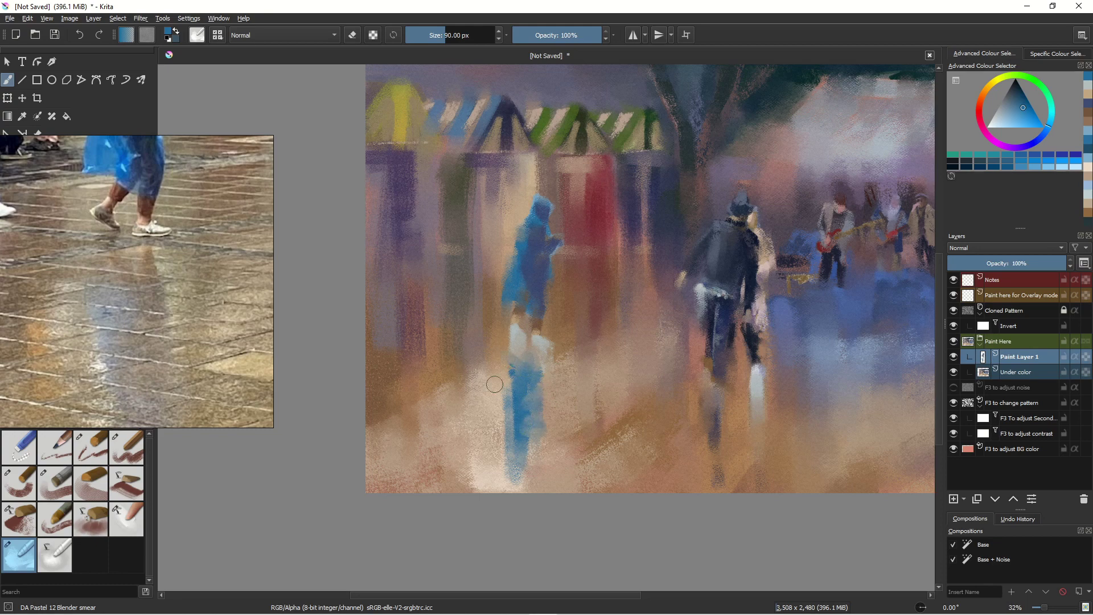
{"action": "mouse_move", "coordinate": [494, 384]}
{"action": "left_mouse_down"}
{"action": "mouse_move", "coordinate": [513, 432]}
{"action": "mouse_move", "coordinate": [494, 392]}
{"action": "mouse_move", "coordinate": [513, 414]}
{"action": "mouse_move", "coordinate": [513, 386]}
{"action": "mouse_move", "coordinate": [538, 428]}
{"action": "mouse_move", "coordinate": [547, 425]}
{"action": "mouse_move", "coordinate": [503, 488]}
{"action": "mouse_move", "coordinate": [508, 425]}
{"action": "mouse_move", "coordinate": [516, 486]}
{"action": "mouse_move", "coordinate": [511, 416]}
{"action": "mouse_move", "coordinate": [485, 447]}
{"action": "mouse_move", "coordinate": [515, 445]}
{"action": "mouse_move", "coordinate": [507, 481]}
{"action": "mouse_move", "coordinate": [493, 420]}
{"action": "mouse_move", "coordinate": [517, 404]}
{"action": "mouse_move", "coordinate": [498, 375]}
{"action": "mouse_move", "coordinate": [523, 329]}
{"action": "mouse_move", "coordinate": [559, 366]}
{"action": "mouse_move", "coordinate": [536, 332]}
{"action": "mouse_move", "coordinate": [554, 346]}
{"action": "left_mouse_up"}
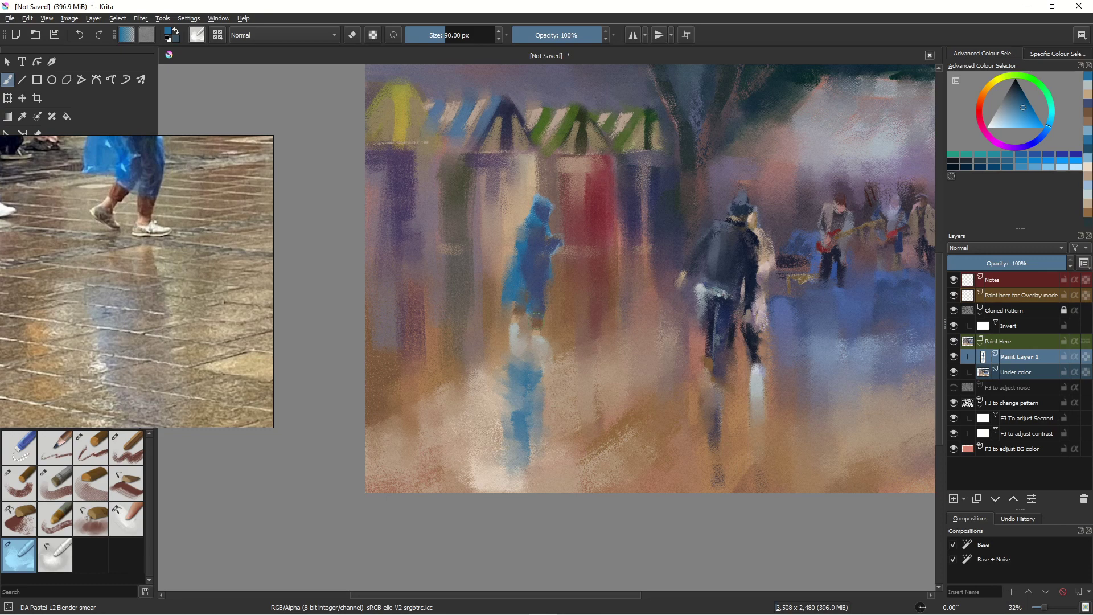
Paint brown leg reflections over the pale shoe streaks with the DA Pastel 03 Legacy brush at 118 px
{"action": "left_click", "coordinate": [532, 349], "text": "ctrl"}
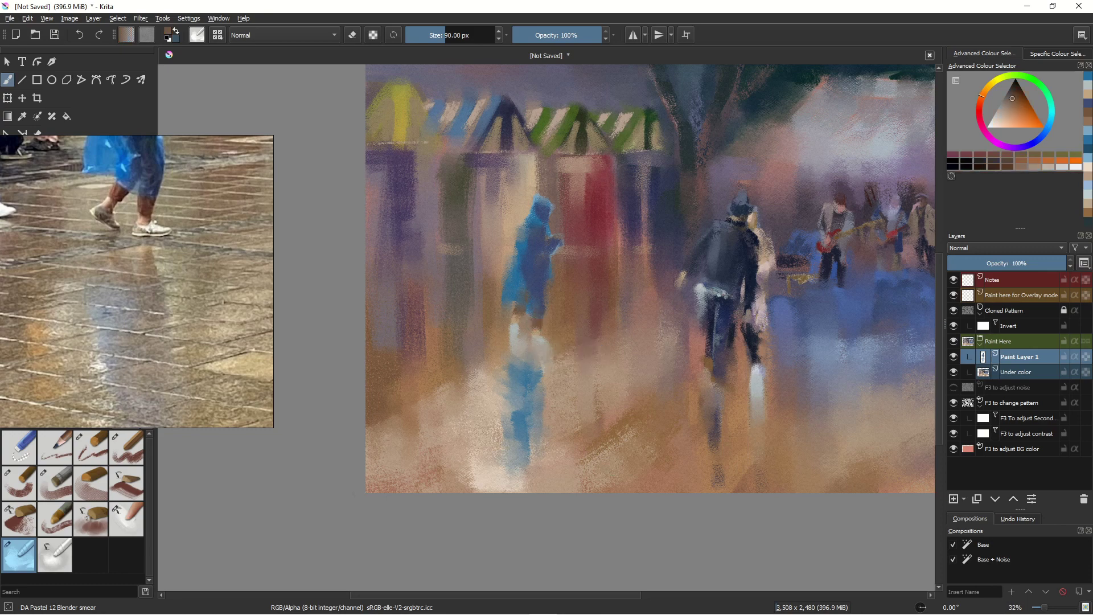
{"action": "left_click", "coordinate": [128, 458]}
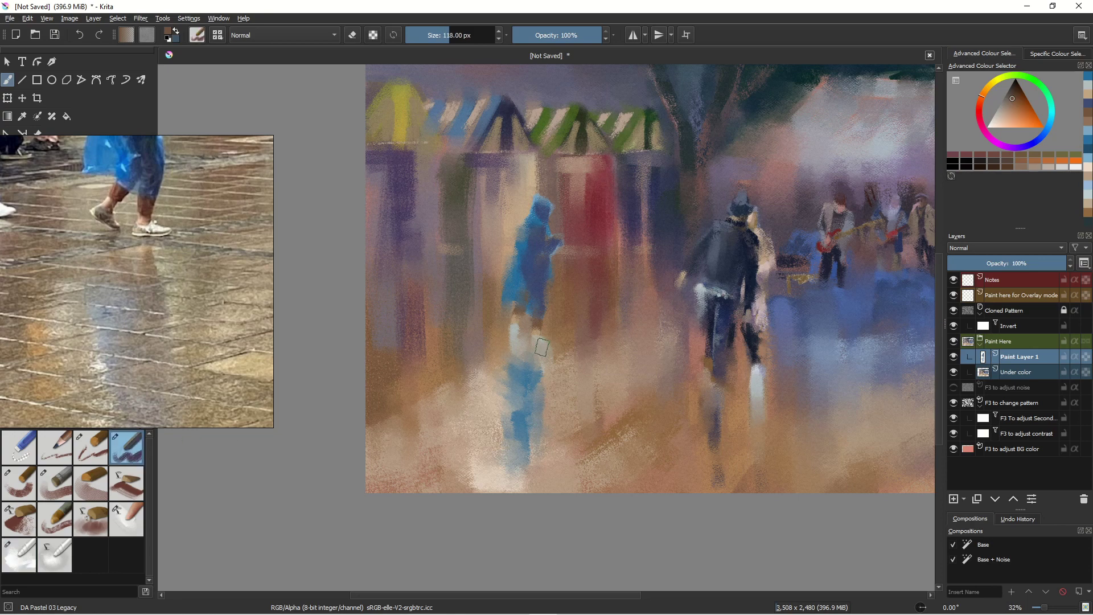
{"action": "left_click_drag", "start_coordinate": [514, 346], "coordinate": [517, 376]}
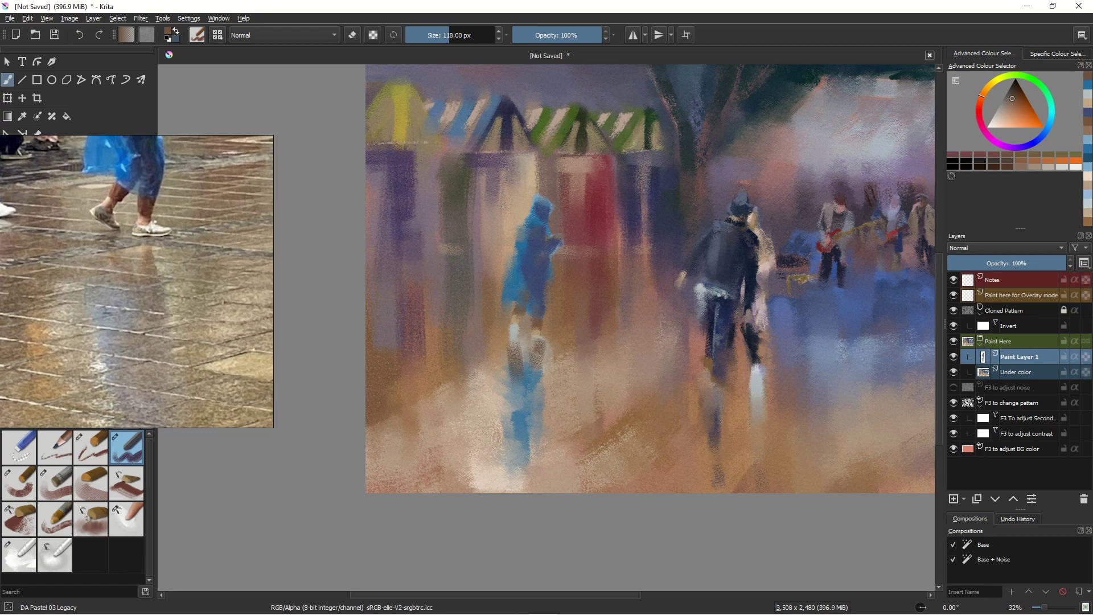
{"action": "left_click_drag", "start_coordinate": [541, 368], "coordinate": [538, 369]}
Paint sampled pale beige highlights on the wet pavement around the blue reflection with the 118 px DA Pastel 03 Legacy brush
{"action": "left_click", "coordinate": [485, 406], "text": "ctrl"}
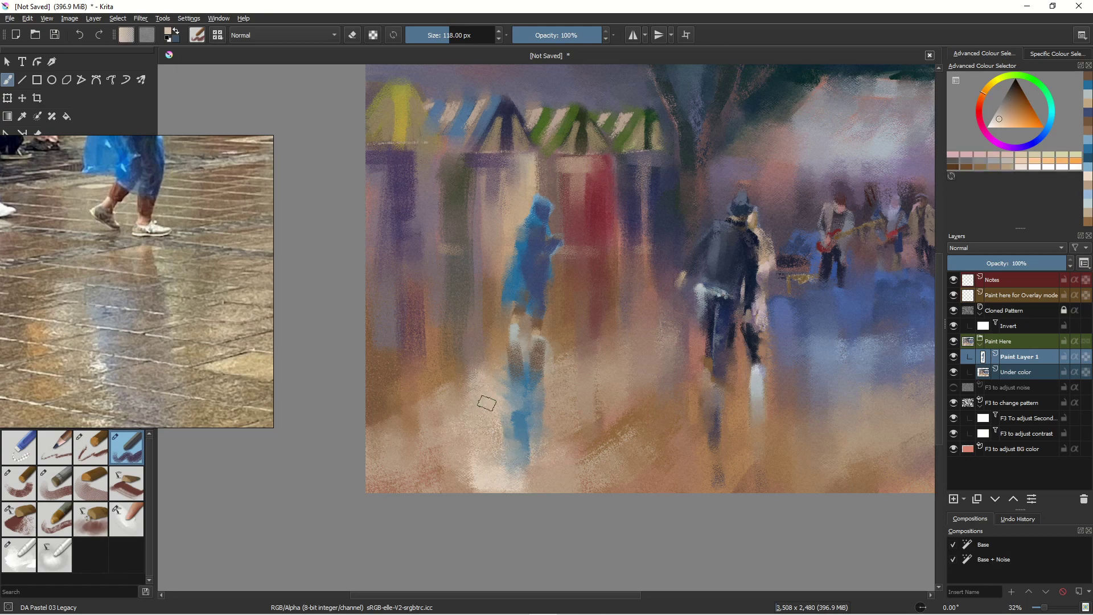
{"action": "left_click_drag", "start_coordinate": [499, 367], "coordinate": [503, 401]}
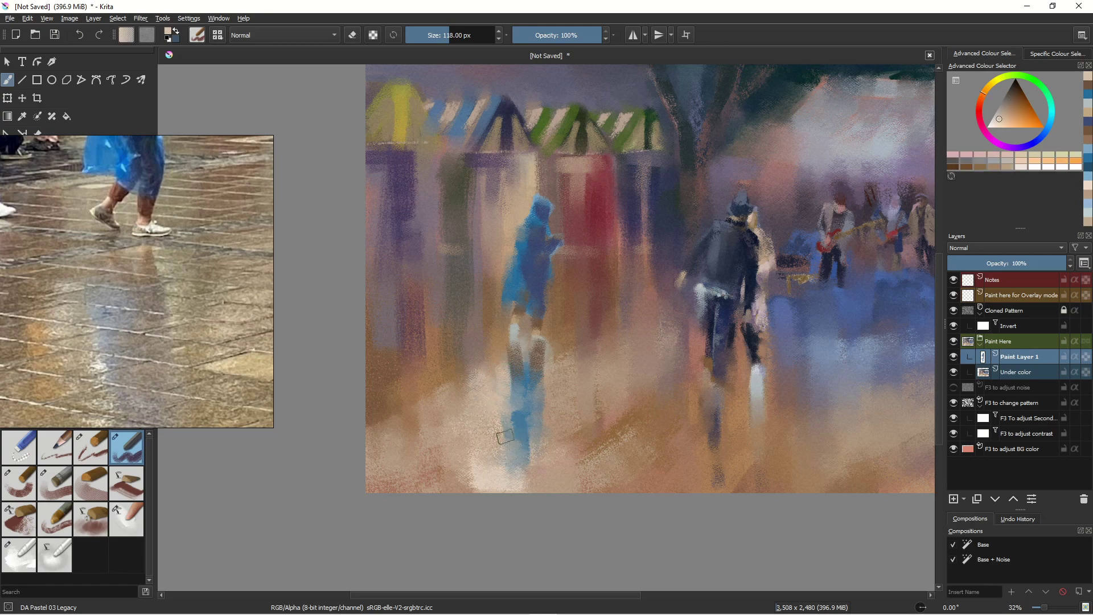
{"action": "left_click_drag", "start_coordinate": [551, 362], "coordinate": [558, 402]}
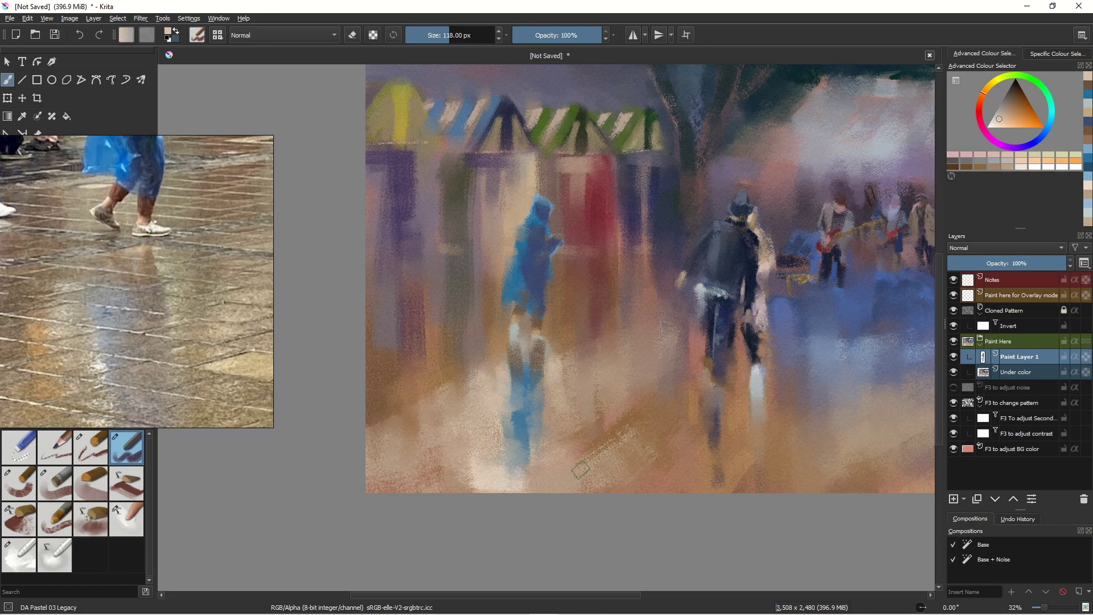
{"action": "left_click_drag", "start_coordinate": [556, 358], "coordinate": [596, 343]}
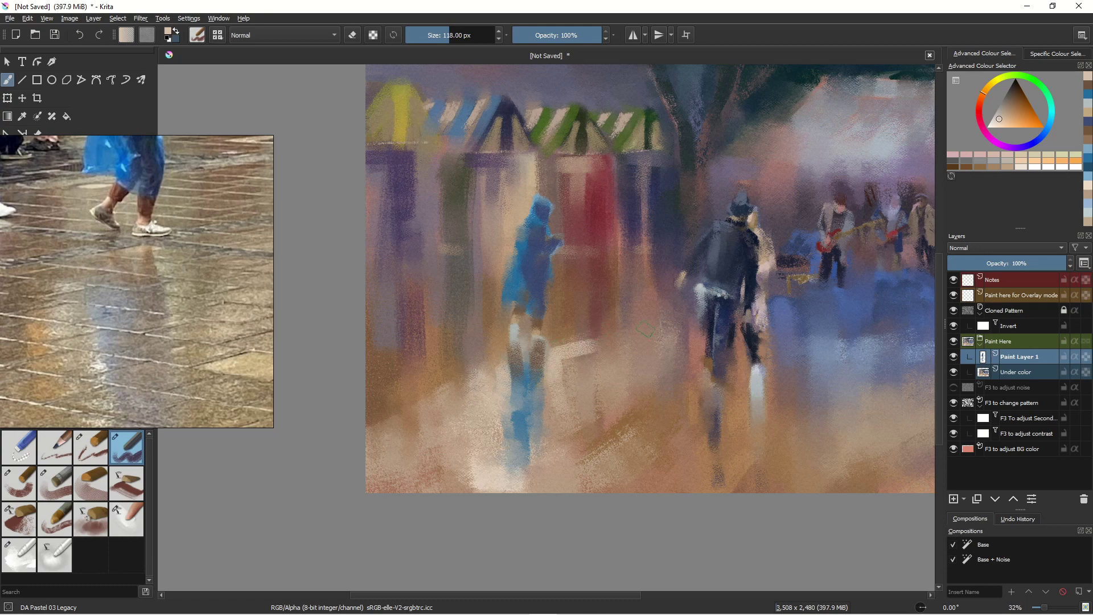
{"action": "mouse_move", "coordinate": [626, 330]}
{"action": "left_mouse_down"}
{"action": "mouse_move", "coordinate": [581, 350]}
{"action": "mouse_move", "coordinate": [599, 354]}
{"action": "mouse_move", "coordinate": [594, 341]}
{"action": "mouse_move", "coordinate": [576, 396]}
{"action": "mouse_move", "coordinate": [609, 400]}
{"action": "mouse_move", "coordinate": [605, 379]}
{"action": "mouse_move", "coordinate": [625, 346]}
{"action": "mouse_move", "coordinate": [577, 388]}
{"action": "mouse_move", "coordinate": [651, 381]}
{"action": "mouse_move", "coordinate": [533, 448]}
{"action": "left_mouse_up"}
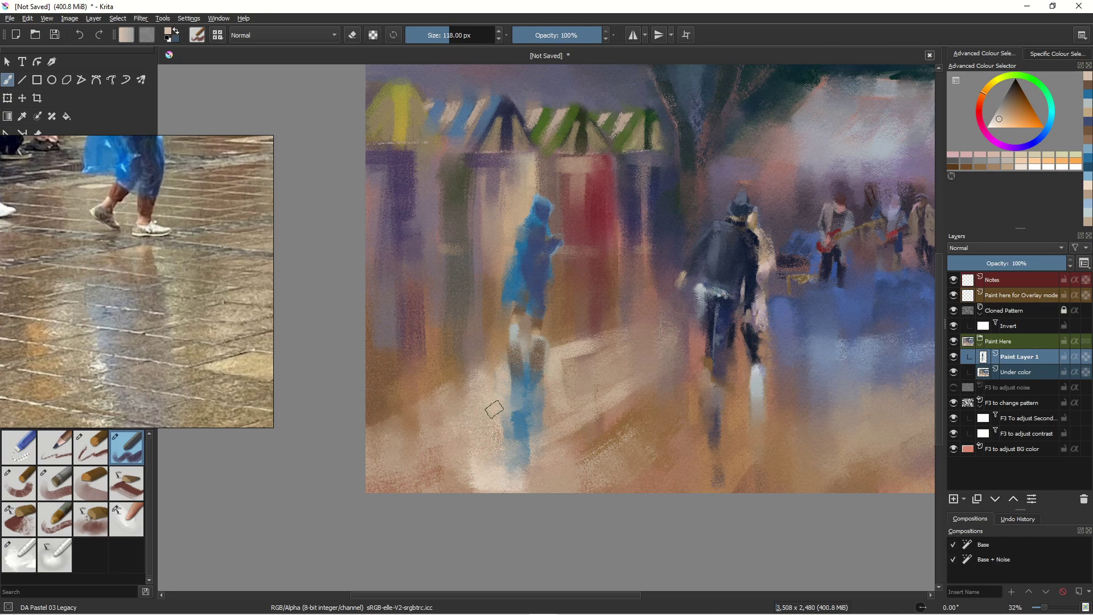
{"action": "mouse_move", "coordinate": [495, 410]}
{"action": "left_mouse_down"}
{"action": "mouse_move", "coordinate": [437, 417]}
{"action": "mouse_move", "coordinate": [503, 409]}
{"action": "mouse_move", "coordinate": [474, 434]}
{"action": "mouse_move", "coordinate": [504, 424]}
{"action": "mouse_move", "coordinate": [484, 446]}
{"action": "mouse_move", "coordinate": [529, 405]}
{"action": "mouse_move", "coordinate": [565, 396]}
{"action": "left_mouse_up"}
Add orange strokes across the blue reflection and soften them with the 90 px DA Pastel 12 Blender smear brush
{"action": "left_click", "coordinate": [1026, 115]}
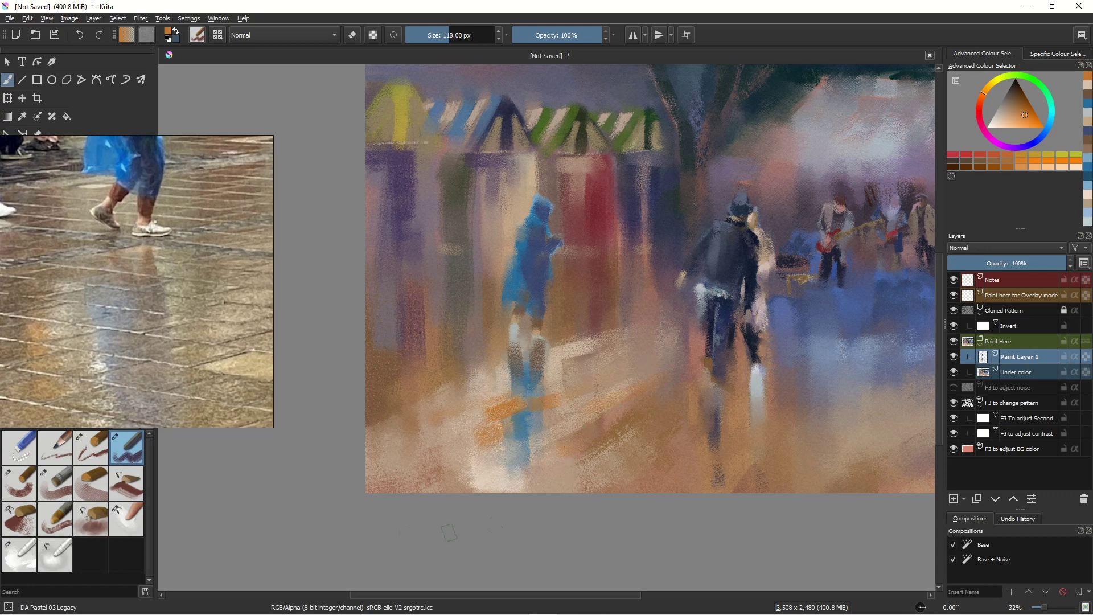
{"action": "left_click", "coordinate": [11, 561]}
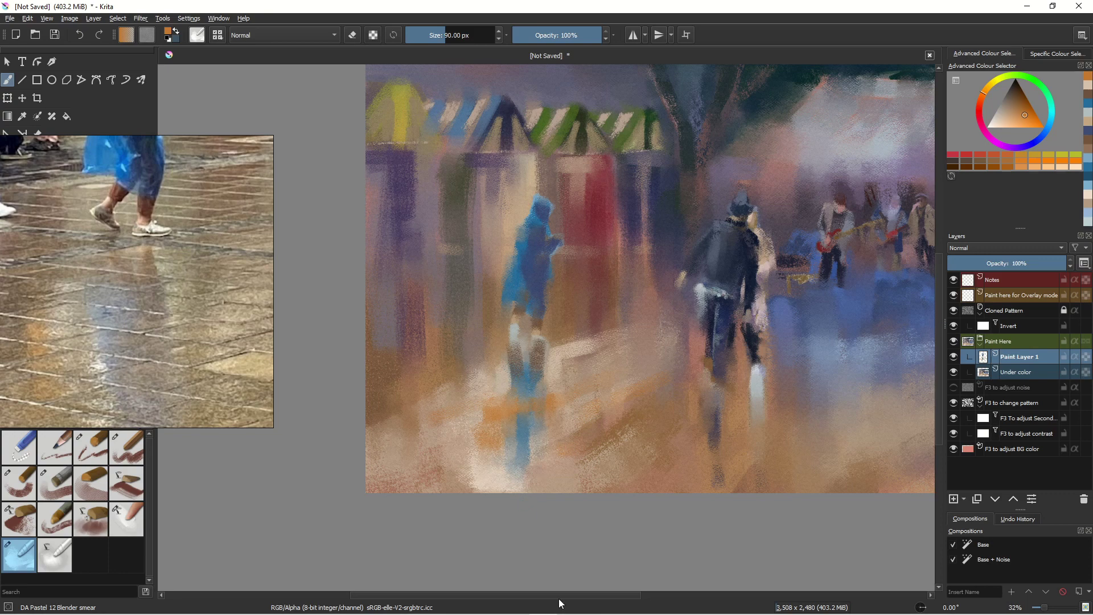
{"action": "scroll", "coordinate": [481, 408], "scroll_direction": "down", "scroll_amount": 2}
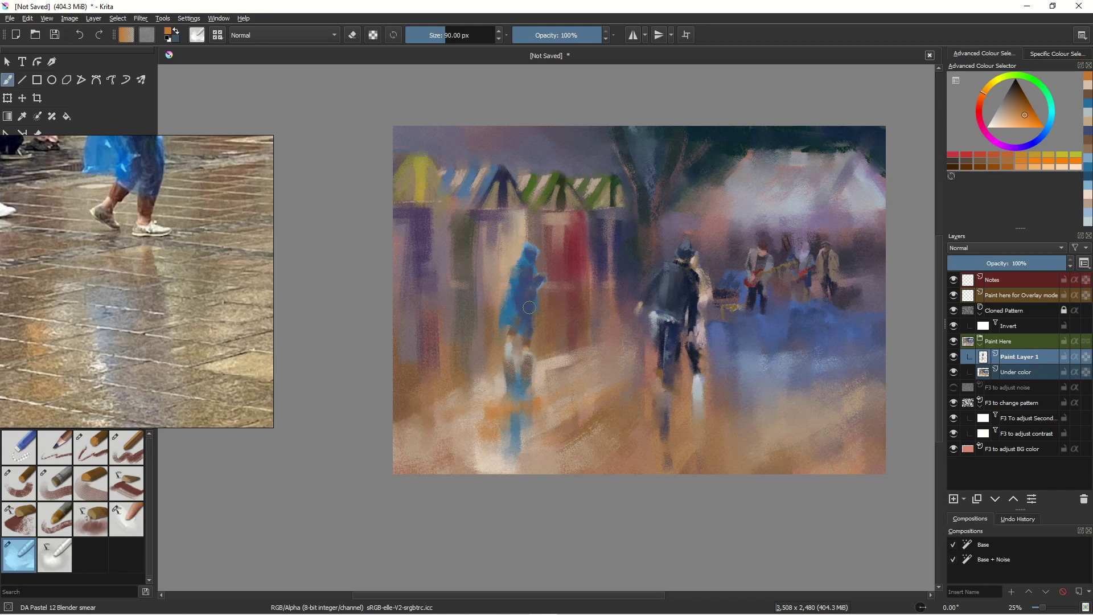
Trim the outline of the raincoat's hood with the 25 px Eraser Small brush
{"action": "scroll", "coordinate": [526, 305], "scroll_direction": "up", "scroll_amount": 1}
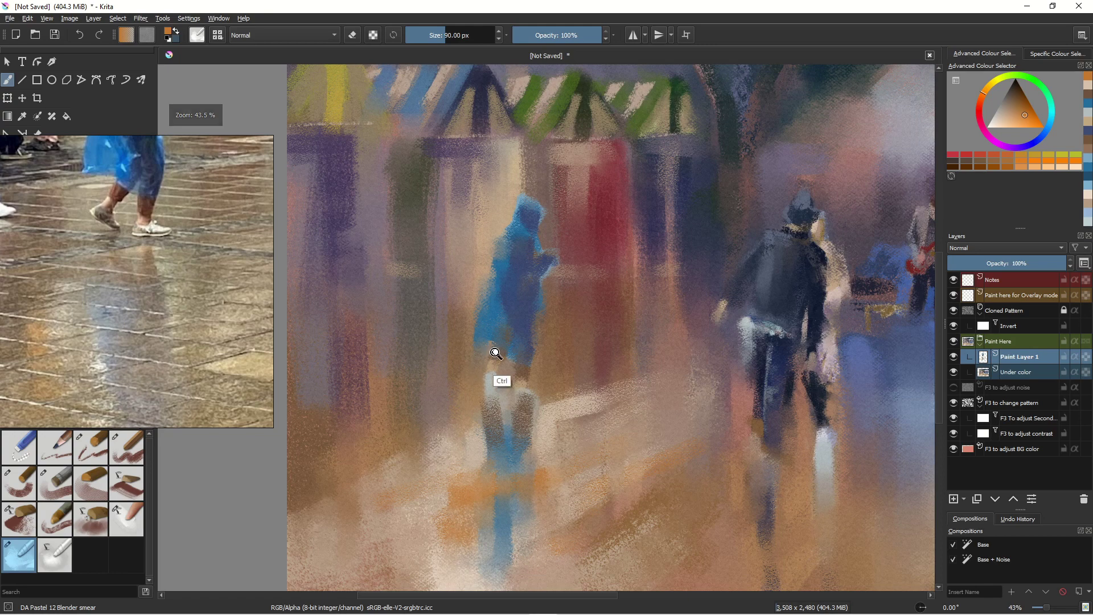
{"action": "scroll", "coordinate": [498, 353], "scroll_direction": "up", "scroll_amount": 2}
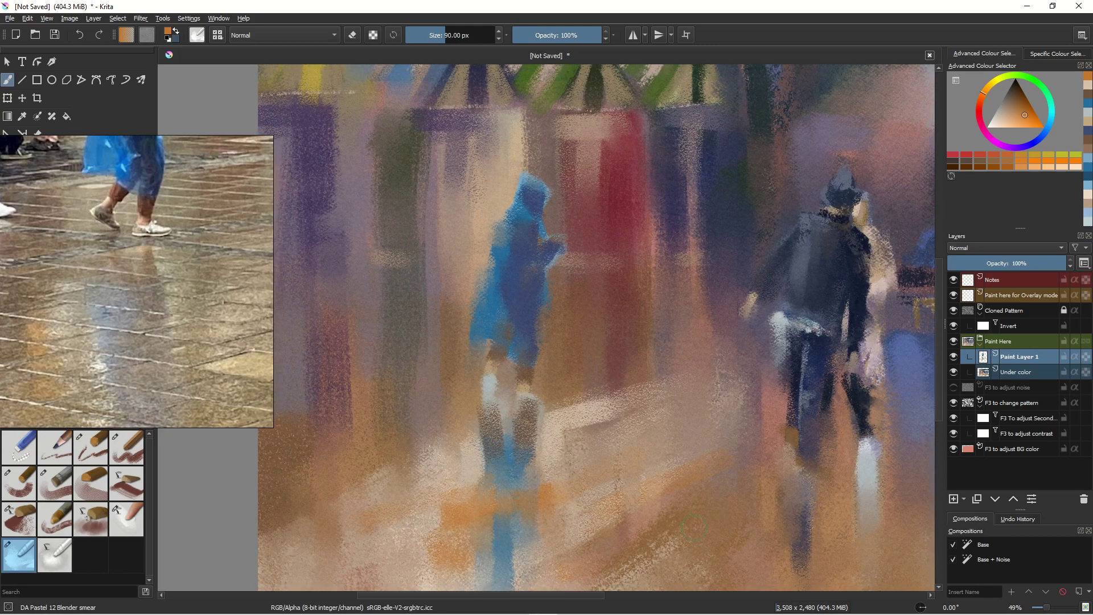
{"action": "left_click", "coordinate": [48, 453]}
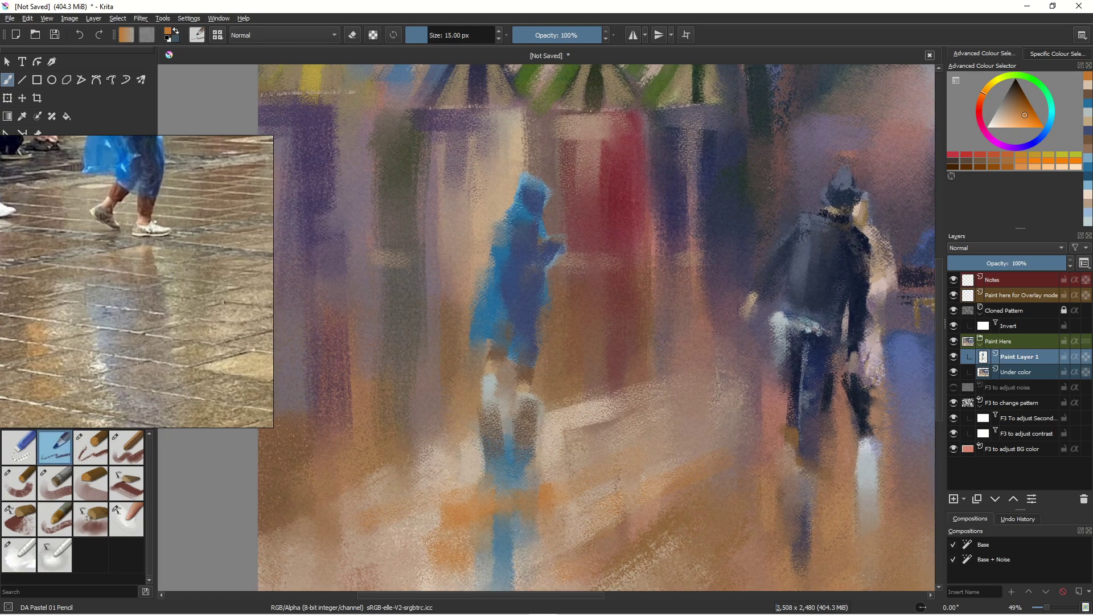
{"action": "left_click", "coordinate": [18, 447]}
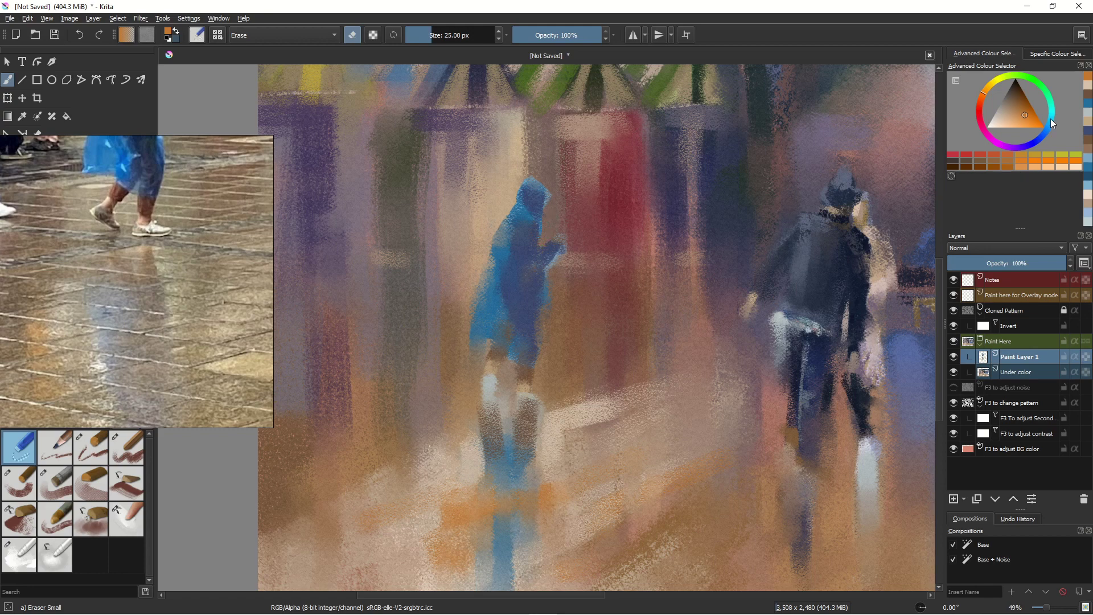
Paint a light blue highlight along the hood's front edge with the DA Pastel 03 Legacy brush at 32 px
{"action": "left_click", "coordinate": [1051, 117]}
{"action": "left_click", "coordinate": [1021, 111]}
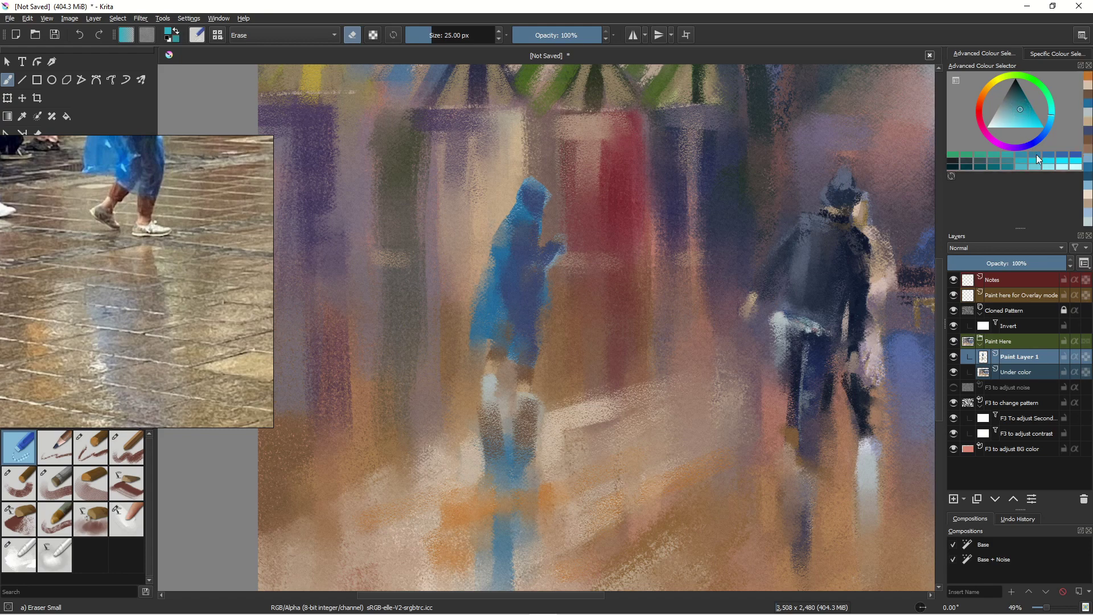
{"action": "left_click", "coordinate": [126, 448]}
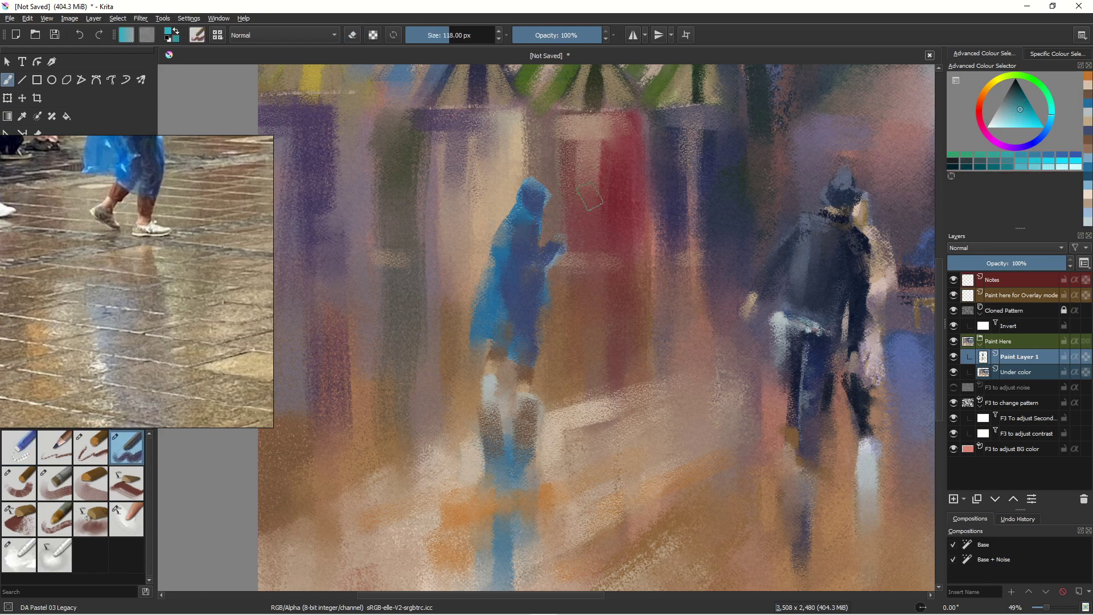
{"action": "left_click", "coordinate": [1047, 129]}
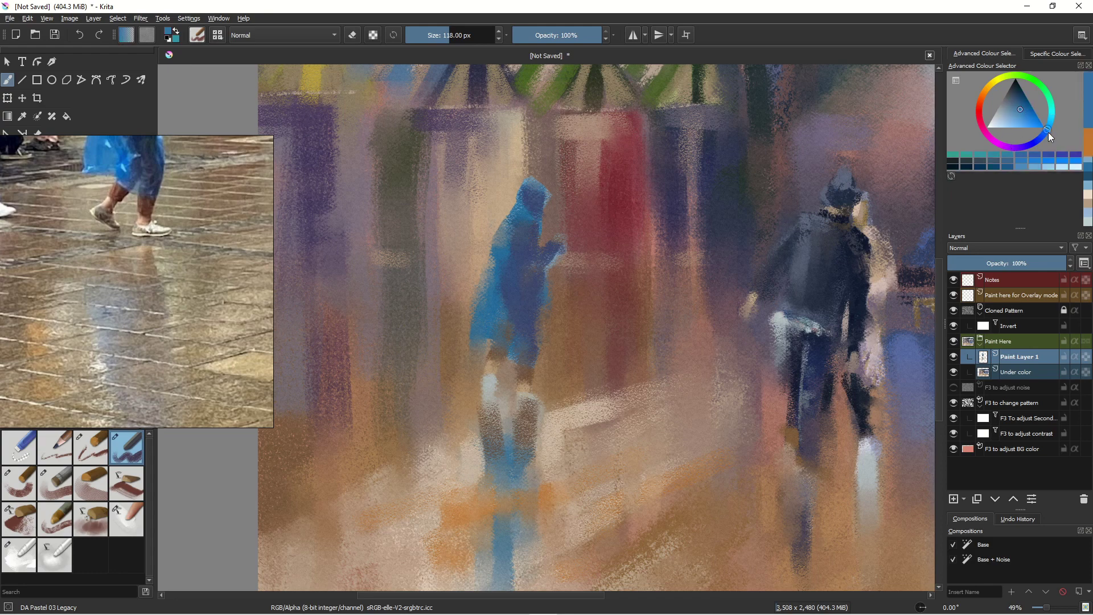
{"action": "left_click", "coordinate": [1012, 117]}
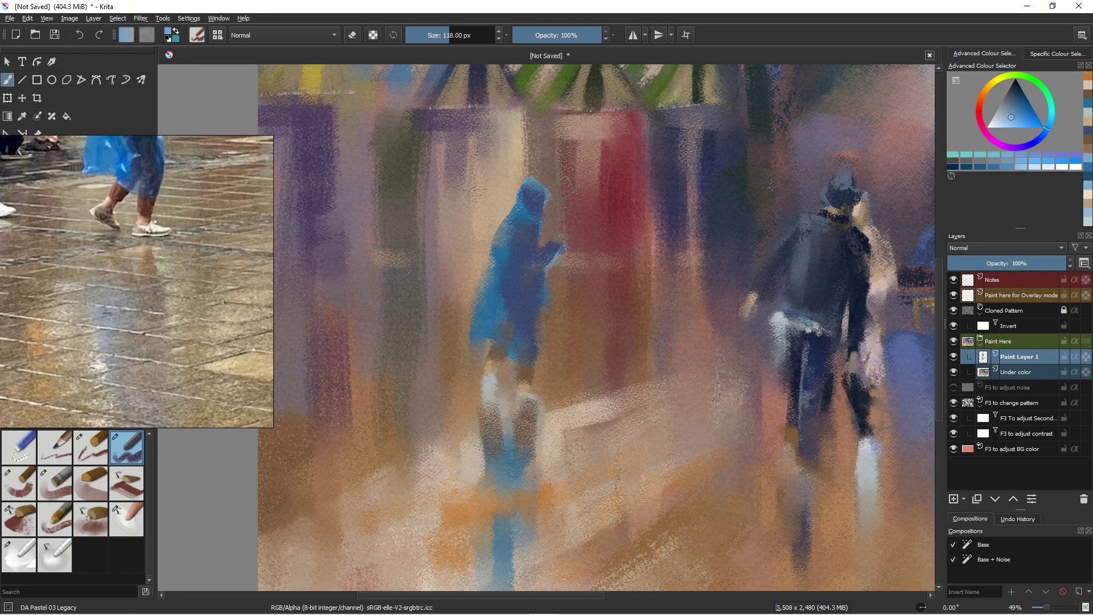
{"action": "mouse_move", "coordinate": [561, 188]}
{"action": "left_mouse_down"}
{"action": "mouse_move", "coordinate": [514, 184]}
{"action": "mouse_move", "coordinate": [549, 198]}
{"action": "left_mouse_up"}
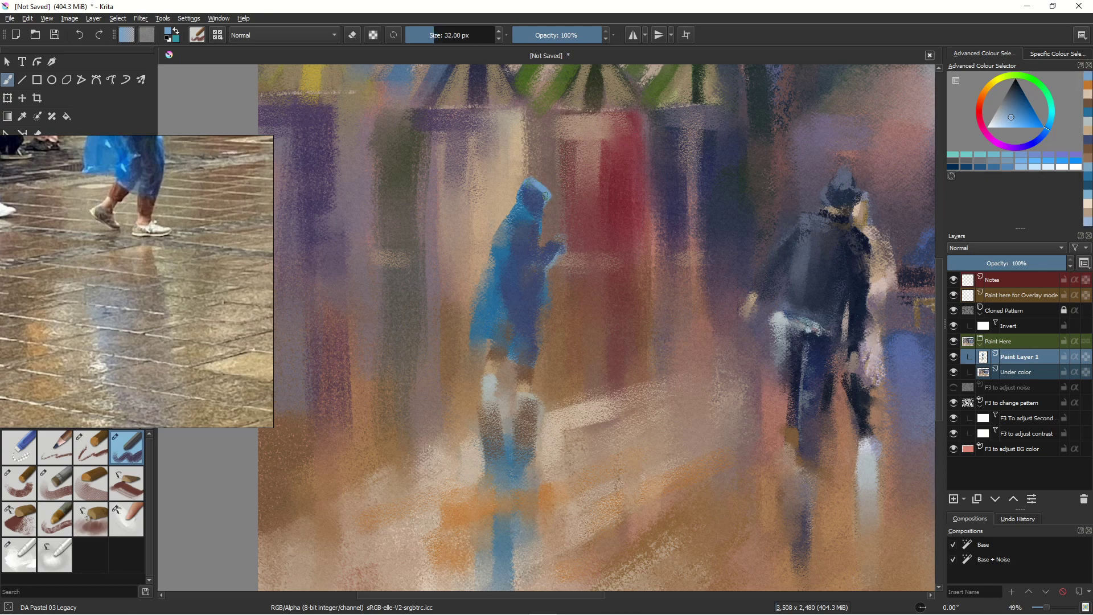
{"action": "left_click_drag", "start_coordinate": [119, 245], "coordinate": [145, 426]}
{"action": "left_click", "coordinate": [533, 184]}
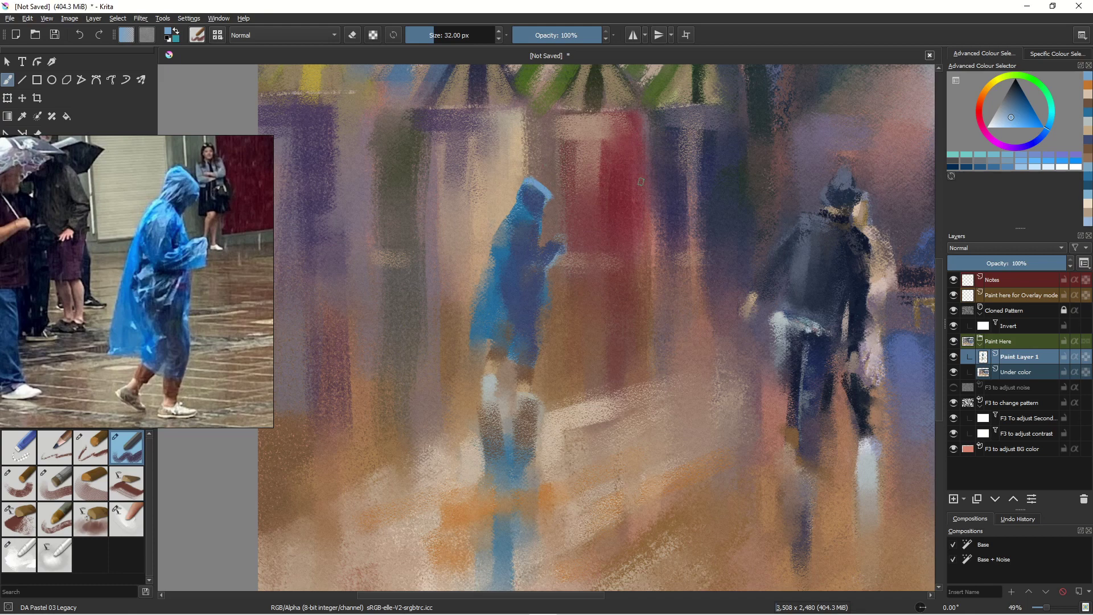
Add paler blue highlights to the hood at 30 px and refine its dark blue face opening and rim at 15 px
{"action": "left_click", "coordinate": [1002, 117]}
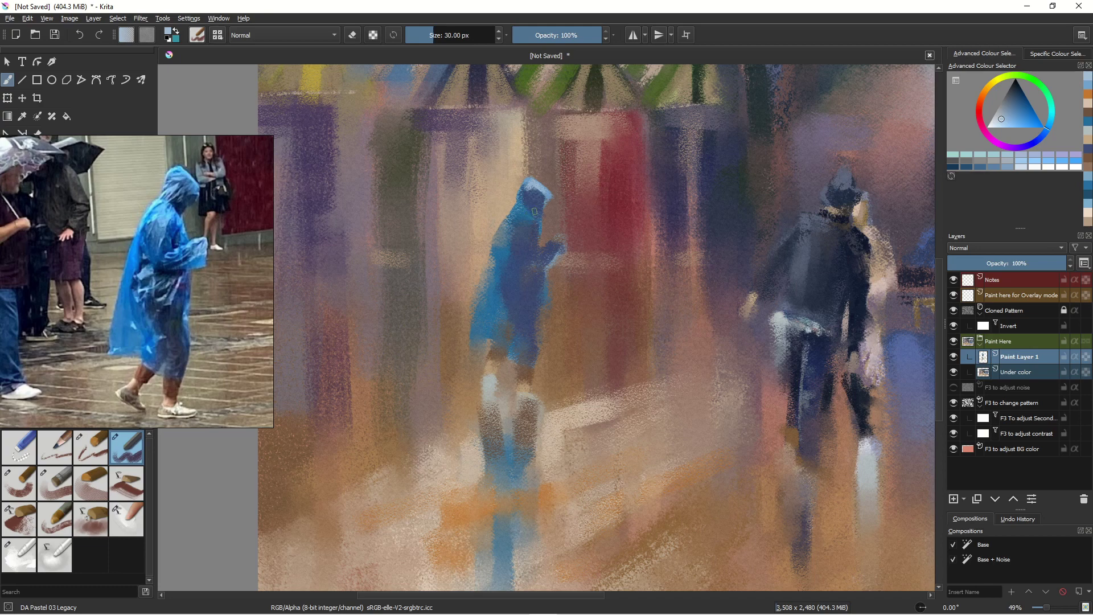
{"action": "key", "text": "bracketleft"}
{"action": "left_click", "coordinate": [538, 229], "text": "ctrl"}
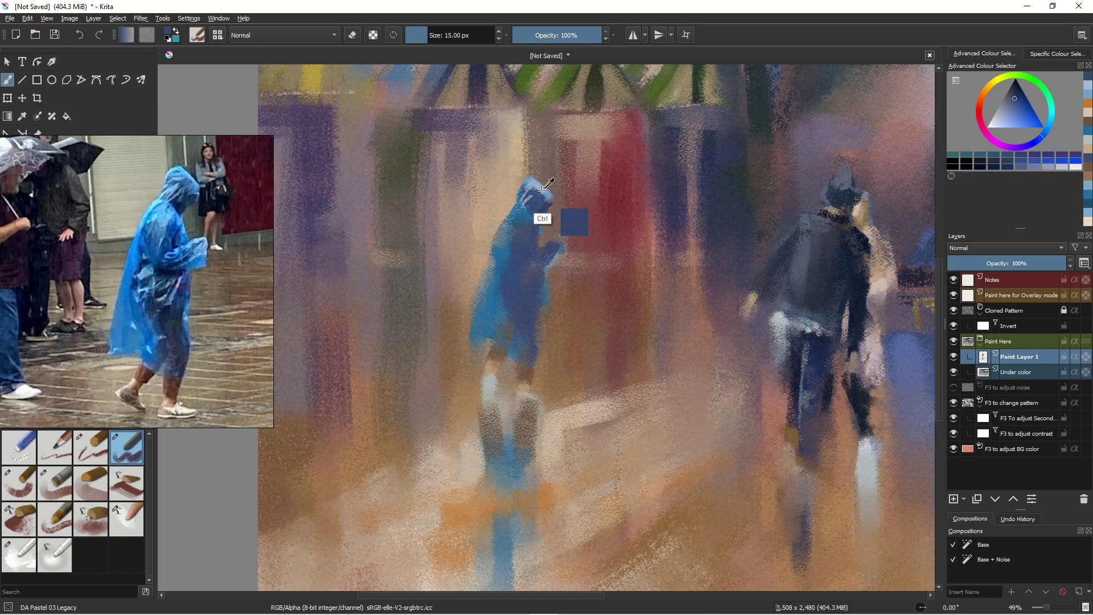
{"action": "left_click", "coordinate": [538, 225], "text": "ctrl"}
{"action": "left_click_drag", "start_coordinate": [546, 194], "coordinate": [554, 201]}
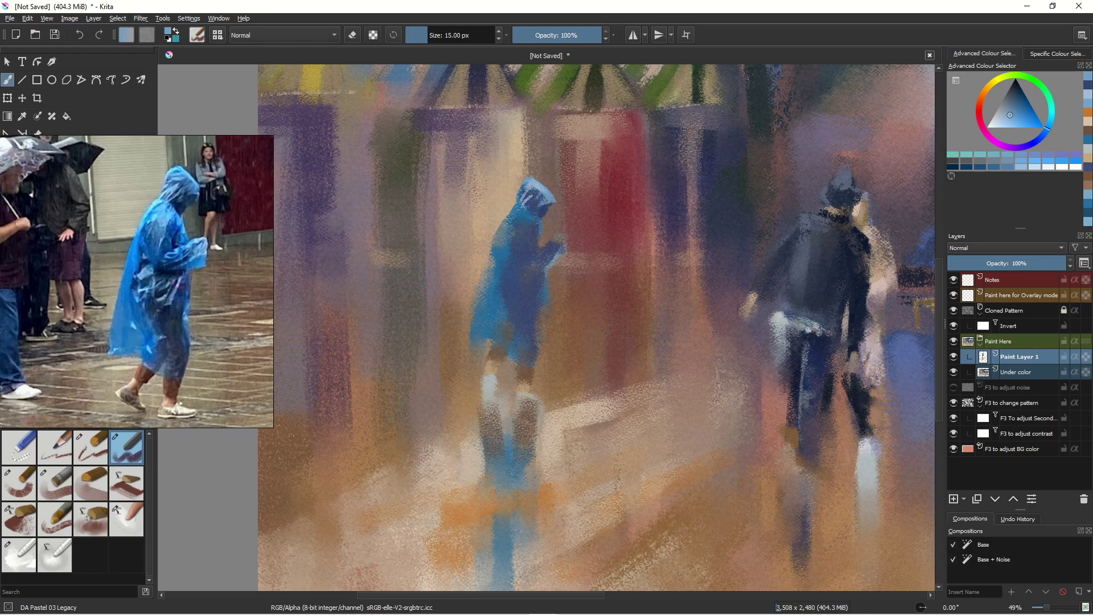
Paint light blue highlights on the raincoat's shoulder and upper back with the DA Pastel 03 Legacy brush, enlarging it to 28 px
{"action": "left_click_drag", "start_coordinate": [525, 215], "coordinate": [533, 222]}
{"action": "key", "text": "bracketleft"}
{"action": "key", "text": "bracketleft"}
{"action": "key", "text": "bracketleft"}
{"action": "key", "text": "bracketleft"}
{"action": "key", "text": "bracketleft"}
{"action": "key", "text": "bracketleft"}
{"action": "key", "text": "bracketleft"}
{"action": "key", "text": "bracketleft"}
{"action": "key", "text": "bracketleft"}
{"action": "key", "text": "bracketleft"}
{"action": "key", "text": "bracketleft"}
{"action": "key", "text": "bracketleft"}
{"action": "key", "text": "bracketleft"}
{"action": "key", "text": "bracketright"}
{"action": "key", "text": "bracketright"}
{"action": "key", "text": "bracketright"}
{"action": "key", "text": "bracketright"}
{"action": "key", "text": "bracketright"}
{"action": "key", "text": "bracketright"}
{"action": "key", "text": "bracketright"}
{"action": "key", "text": "bracketright"}
{"action": "key", "text": "bracketright"}
{"action": "key", "text": "bracketright"}
{"action": "key", "text": "bracketright"}
{"action": "key", "text": "bracketright"}
{"action": "key", "text": "bracketright"}
{"action": "key", "text": "bracketright"}
{"action": "key", "text": "bracketright"}
{"action": "key", "text": "bracketright"}
{"action": "key", "text": "bracketright"}
{"action": "key", "text": "bracketright"}
{"action": "key", "text": "bracketright"}
{"action": "key", "text": "bracketright"}
{"action": "key", "text": "bracketright"}
{"action": "left_click_drag", "start_coordinate": [517, 225], "coordinate": [492, 252]}
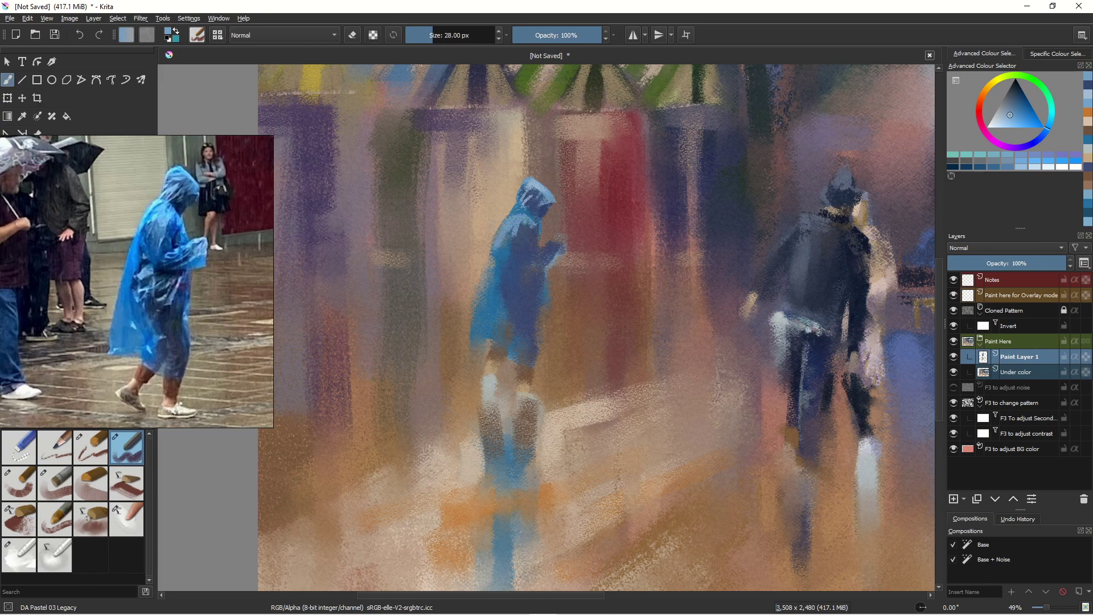
Paint bright cyan highlights on the raincoat's shoulder and outstretched sleeve with the 28 px DA Pastel 03 Legacy brush
{"action": "left_click", "coordinate": [1021, 119]}
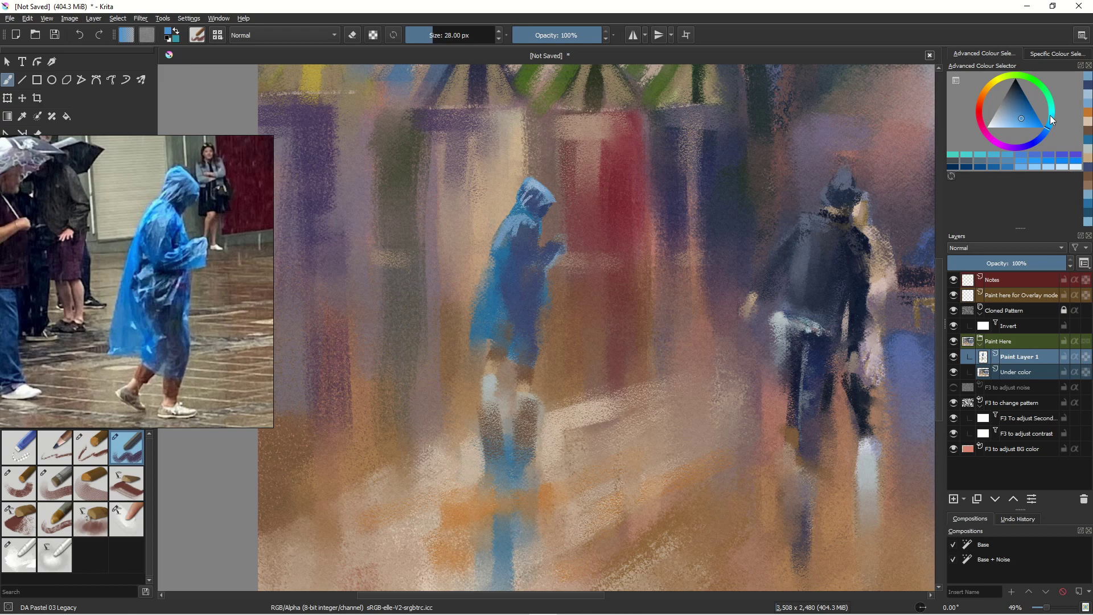
{"action": "left_click", "coordinate": [1051, 118]}
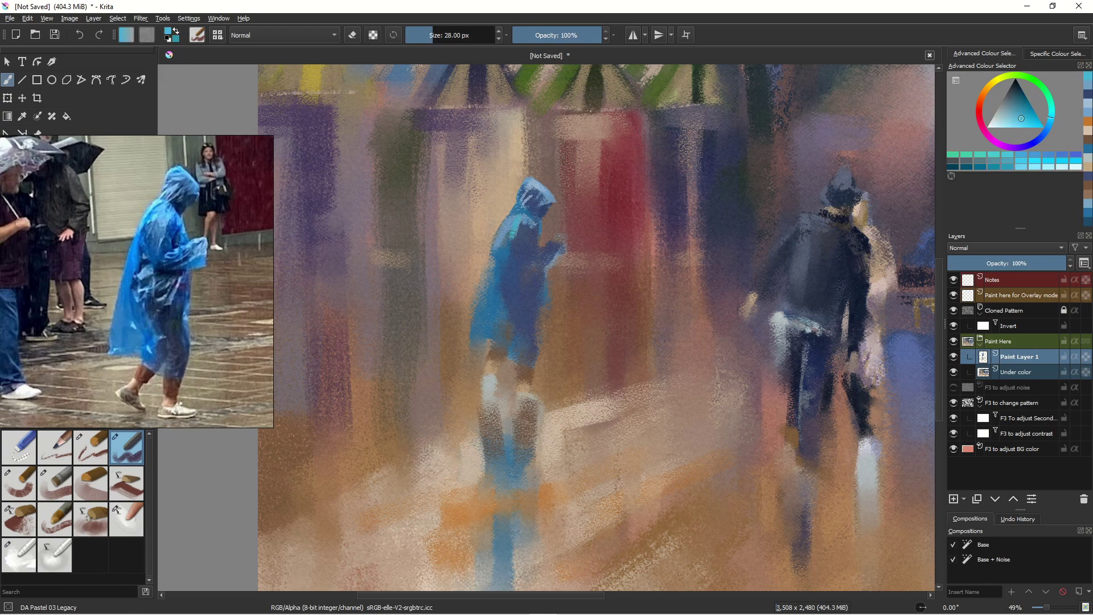
{"action": "left_click_drag", "start_coordinate": [517, 219], "coordinate": [512, 230]}
{"action": "mouse_move", "coordinate": [536, 225]}
{"action": "left_mouse_down"}
{"action": "mouse_move", "coordinate": [535, 239]}
{"action": "mouse_move", "coordinate": [563, 249]}
{"action": "mouse_move", "coordinate": [547, 251]}
{"action": "left_mouse_up"}
Add very pale blue-grey highlights along the raincoat's sleeve, hand and the front of the hood
{"action": "left_click", "coordinate": [996, 121]}
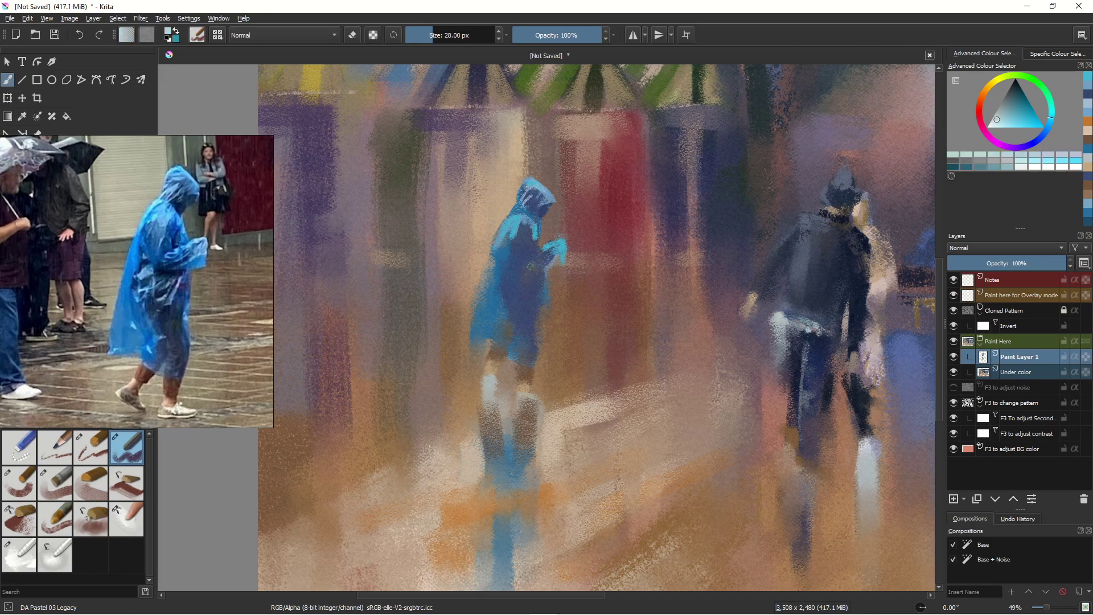
{"action": "left_click_drag", "start_coordinate": [550, 248], "coordinate": [529, 258]}
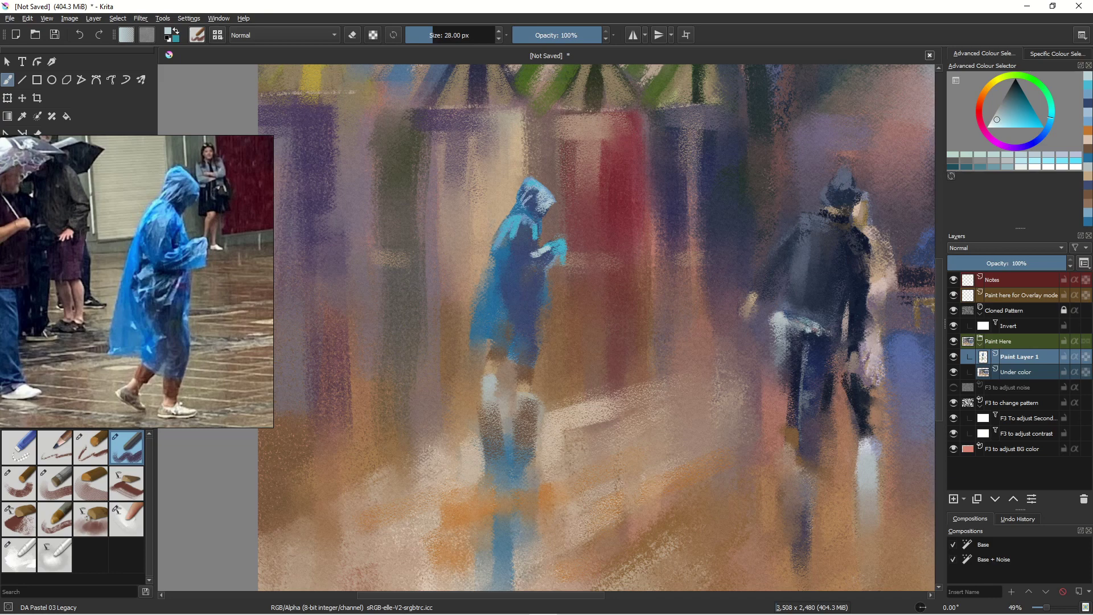
{"action": "mouse_move", "coordinate": [557, 245]}
{"action": "left_mouse_down"}
{"action": "mouse_move", "coordinate": [561, 254]}
{"action": "mouse_move", "coordinate": [551, 250]}
{"action": "mouse_move", "coordinate": [559, 245]}
{"action": "mouse_move", "coordinate": [491, 267]}
{"action": "mouse_move", "coordinate": [495, 290]}
{"action": "mouse_move", "coordinate": [491, 268]}
{"action": "left_mouse_up"}
Paint light blue strokes down the back of the raincoat to its hem and along the front edge below the sleeve
{"action": "left_click", "coordinate": [495, 270], "text": "ctrl"}
{"action": "left_click", "coordinate": [1021, 116]}
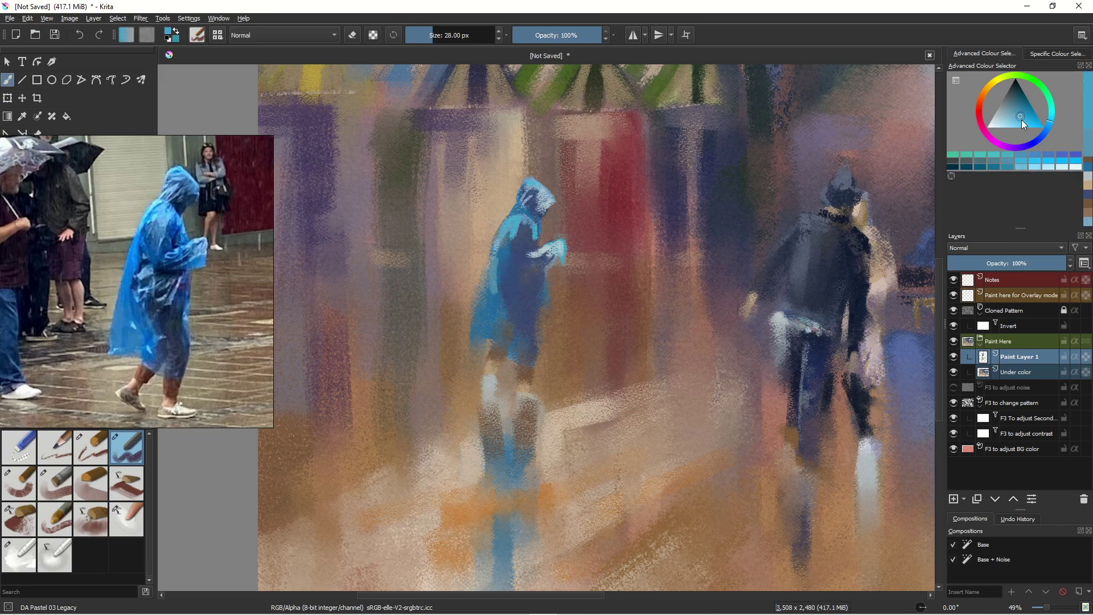
{"action": "mouse_move", "coordinate": [497, 272]}
{"action": "left_mouse_down"}
{"action": "mouse_move", "coordinate": [487, 288]}
{"action": "mouse_move", "coordinate": [492, 279]}
{"action": "mouse_move", "coordinate": [500, 325]}
{"action": "mouse_move", "coordinate": [475, 320]}
{"action": "left_mouse_up"}
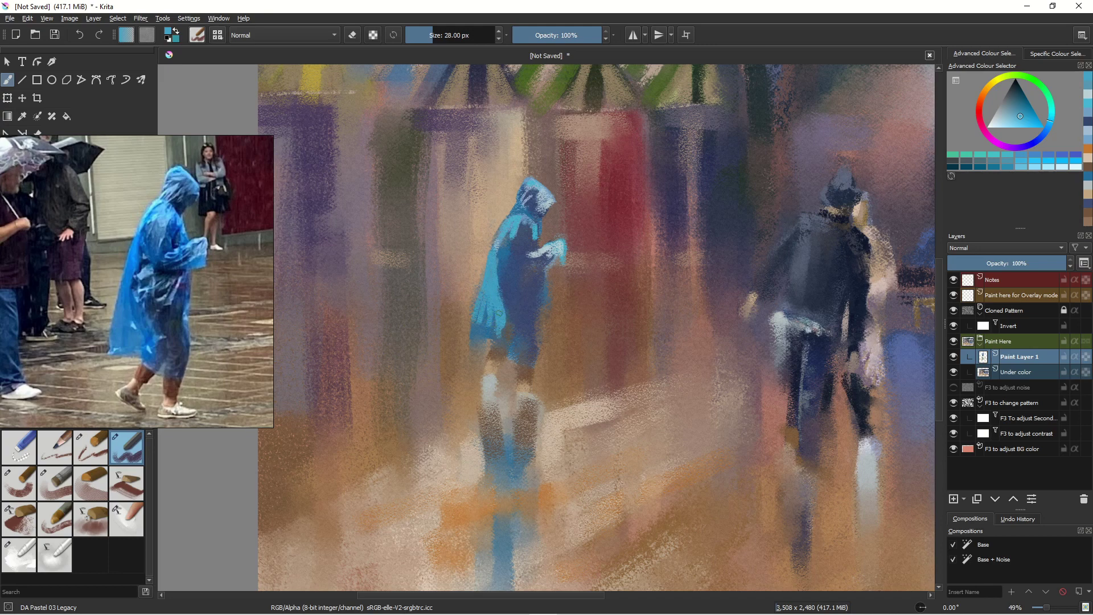
{"action": "left_click_drag", "start_coordinate": [544, 272], "coordinate": [535, 316]}
{"action": "mouse_move", "coordinate": [552, 271]}
{"action": "left_mouse_down"}
{"action": "mouse_move", "coordinate": [543, 266]}
{"action": "mouse_move", "coordinate": [557, 256]}
{"action": "left_mouse_up"}
Paint dark navy fold shadows under the arm and on the body of the raincoat
{"action": "left_click", "coordinate": [510, 278], "text": "ctrl"}
{"action": "left_click", "coordinate": [1015, 90]}
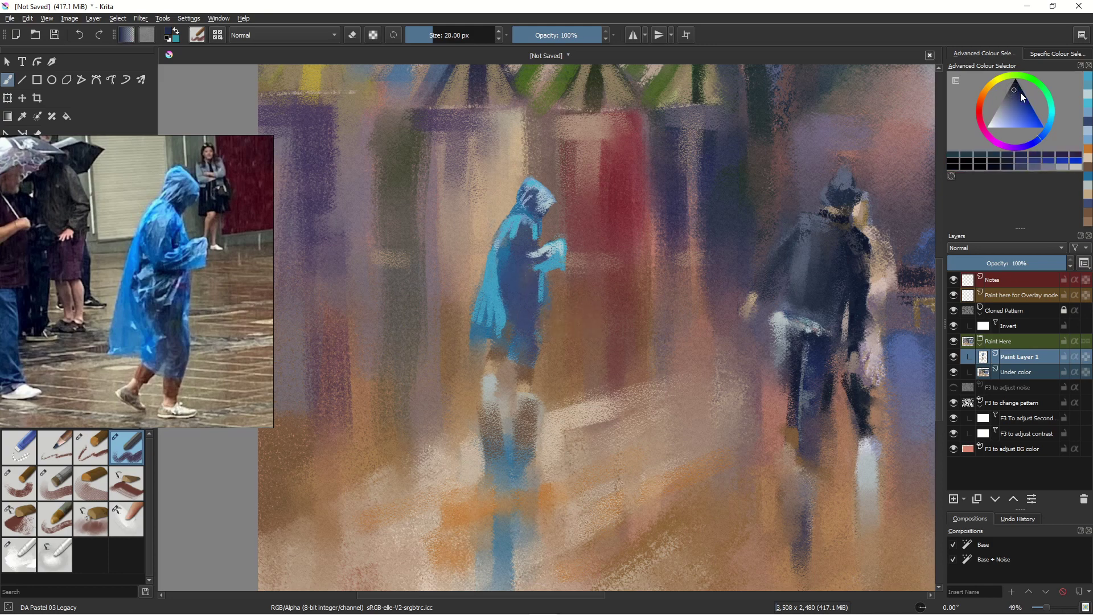
{"action": "left_click_drag", "start_coordinate": [521, 278], "coordinate": [538, 272]}
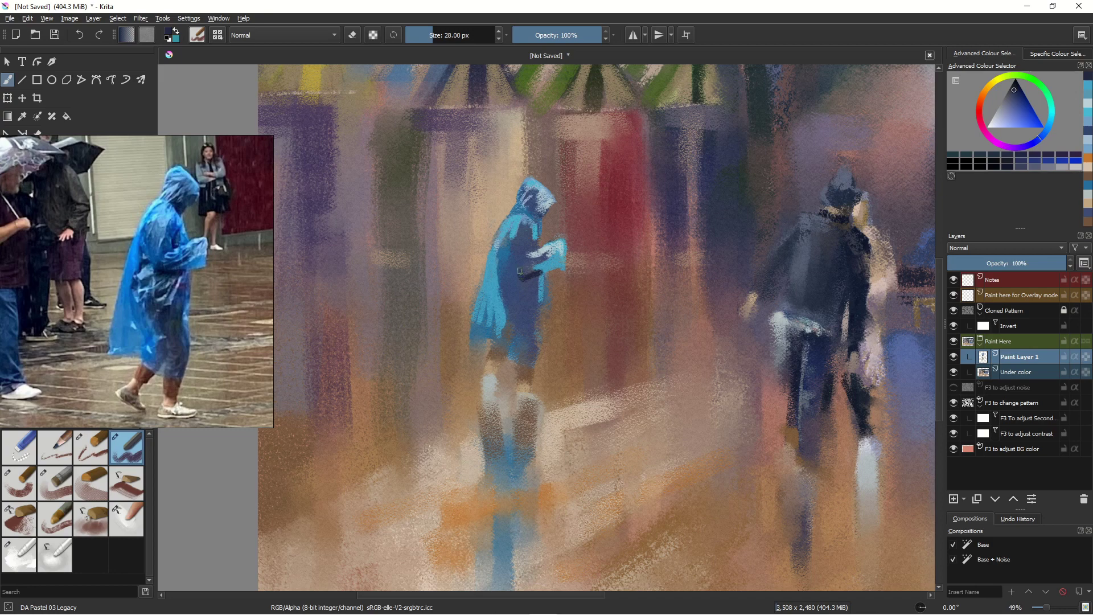
{"action": "mouse_move", "coordinate": [512, 257]}
{"action": "left_mouse_down"}
{"action": "mouse_move", "coordinate": [537, 298]}
{"action": "mouse_move", "coordinate": [518, 279]}
{"action": "left_mouse_up"}
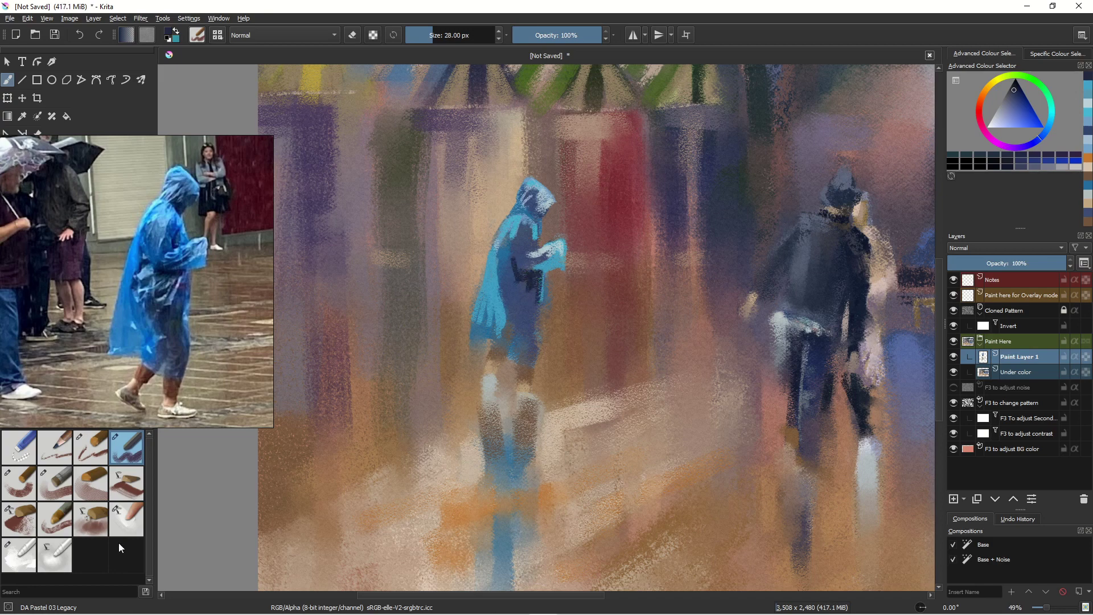
Blend the raincoat's folds, highlights and outer edges with the DA Pastel 12 Blender smear brush, reduced to 63 px
{"action": "left_click", "coordinate": [18, 554]}
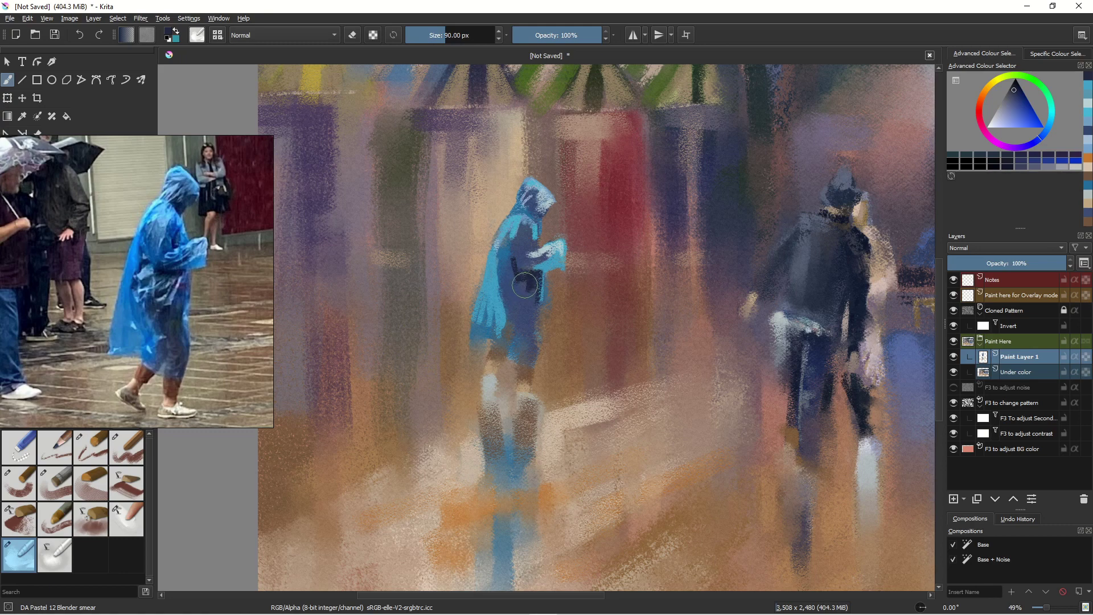
{"action": "key", "text": "bracketleft"}
{"action": "key", "text": "bracketleft"}
{"action": "key", "text": "bracketleft"}
{"action": "key", "text": "bracketleft"}
{"action": "key", "text": "bracketleft"}
{"action": "mouse_move", "coordinate": [527, 283]}
{"action": "left_mouse_down"}
{"action": "mouse_move", "coordinate": [535, 330]}
{"action": "mouse_move", "coordinate": [515, 262]}
{"action": "mouse_move", "coordinate": [514, 295]}
{"action": "mouse_move", "coordinate": [543, 261]}
{"action": "mouse_move", "coordinate": [528, 279]}
{"action": "mouse_move", "coordinate": [516, 263]}
{"action": "mouse_move", "coordinate": [505, 303]}
{"action": "mouse_move", "coordinate": [502, 269]}
{"action": "mouse_move", "coordinate": [496, 306]}
{"action": "mouse_move", "coordinate": [495, 295]}
{"action": "mouse_move", "coordinate": [511, 345]}
{"action": "mouse_move", "coordinate": [493, 309]}
{"action": "mouse_move", "coordinate": [479, 334]}
{"action": "left_mouse_up"}
{"action": "mouse_move", "coordinate": [494, 291]}
{"action": "left_mouse_down"}
{"action": "mouse_move", "coordinate": [518, 228]}
{"action": "mouse_move", "coordinate": [541, 251]}
{"action": "mouse_move", "coordinate": [533, 191]}
{"action": "mouse_move", "coordinate": [498, 222]}
{"action": "mouse_move", "coordinate": [503, 251]}
{"action": "left_mouse_up"}
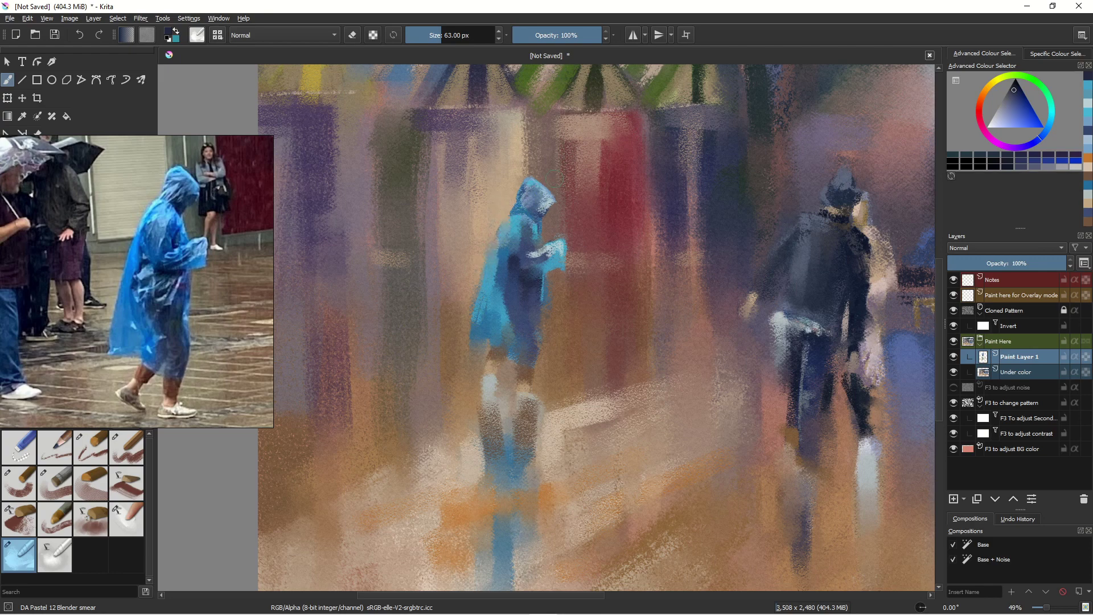
{"action": "left_click_drag", "start_coordinate": [555, 179], "coordinate": [563, 203]}
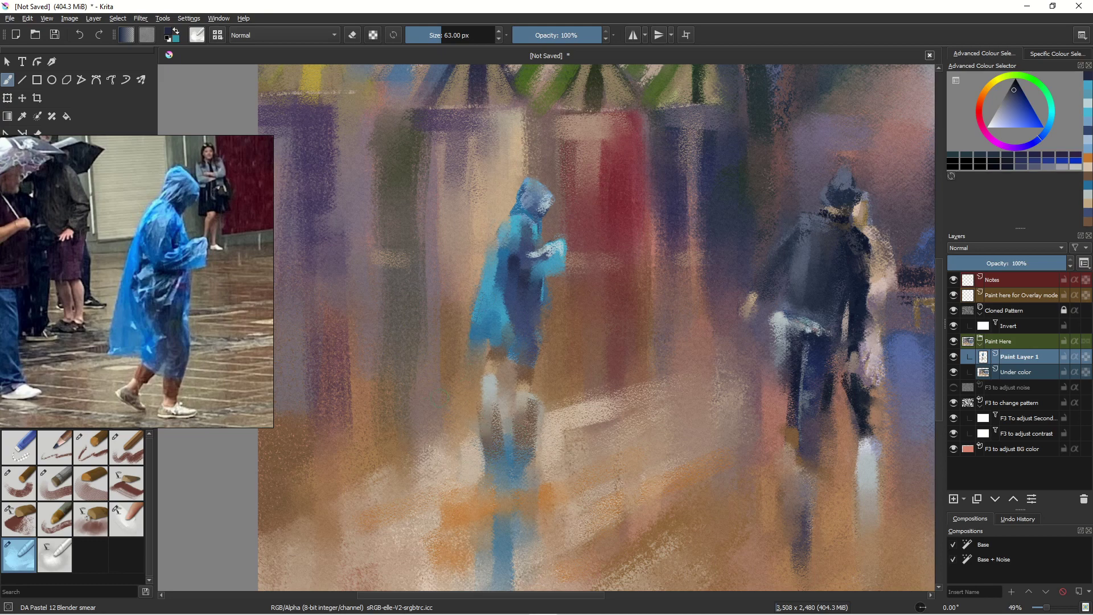
Transform the raincoat figure's layer, moving it in front of the red stall nearer the couple and scaling it down slightly
{"action": "scroll", "coordinate": [456, 384], "scroll_direction": "down", "scroll_amount": 2}
{"action": "scroll", "coordinate": [457, 384], "scroll_direction": "down", "scroll_amount": 1}
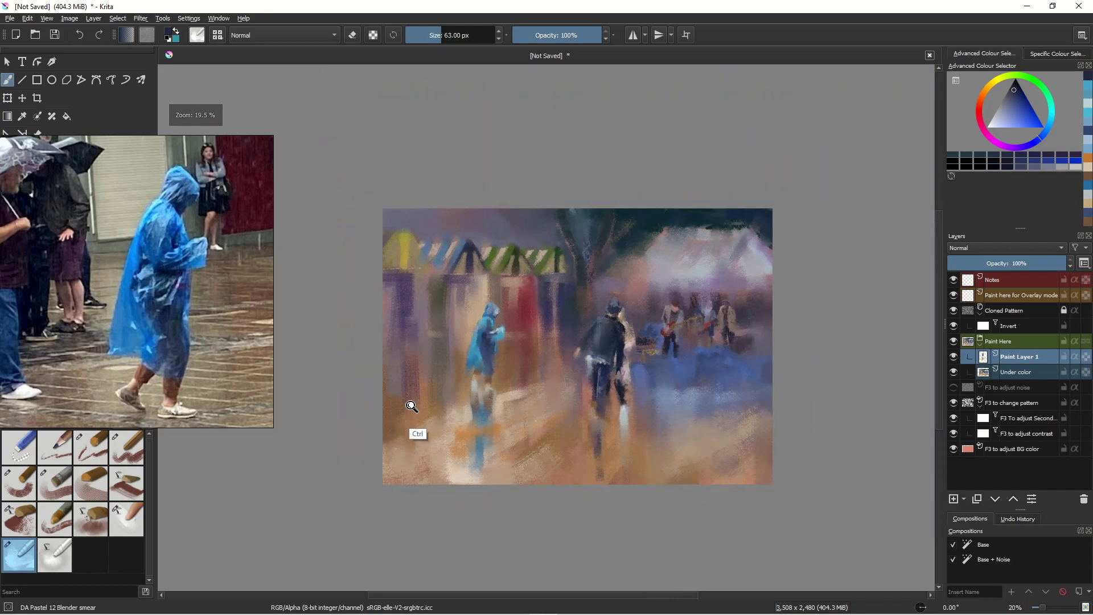
{"action": "scroll", "coordinate": [412, 404], "scroll_direction": "up", "scroll_amount": 1}
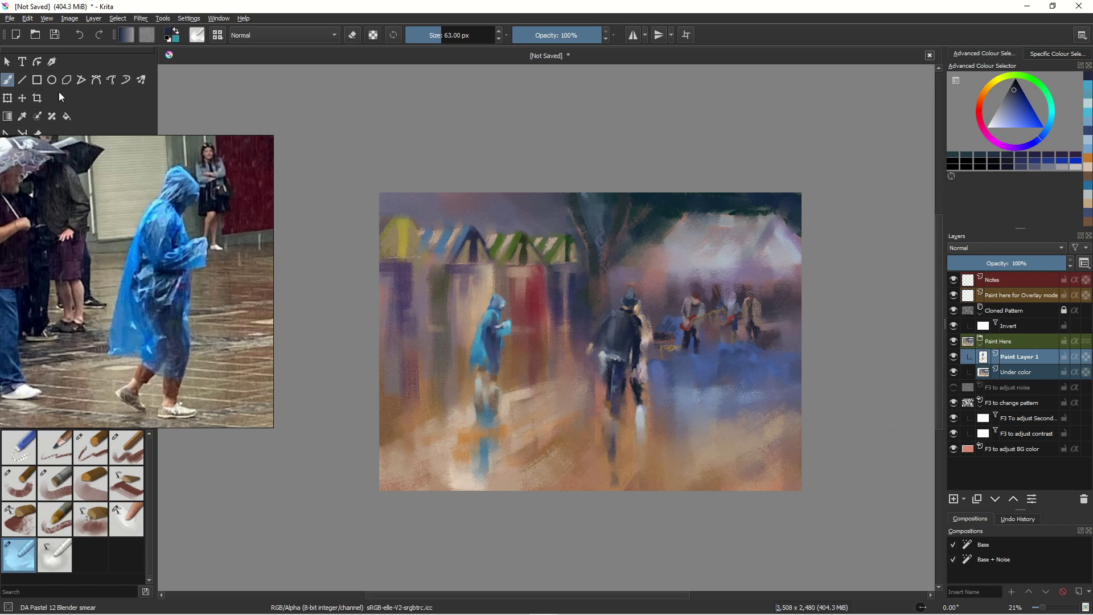
{"action": "left_click", "coordinate": [8, 99]}
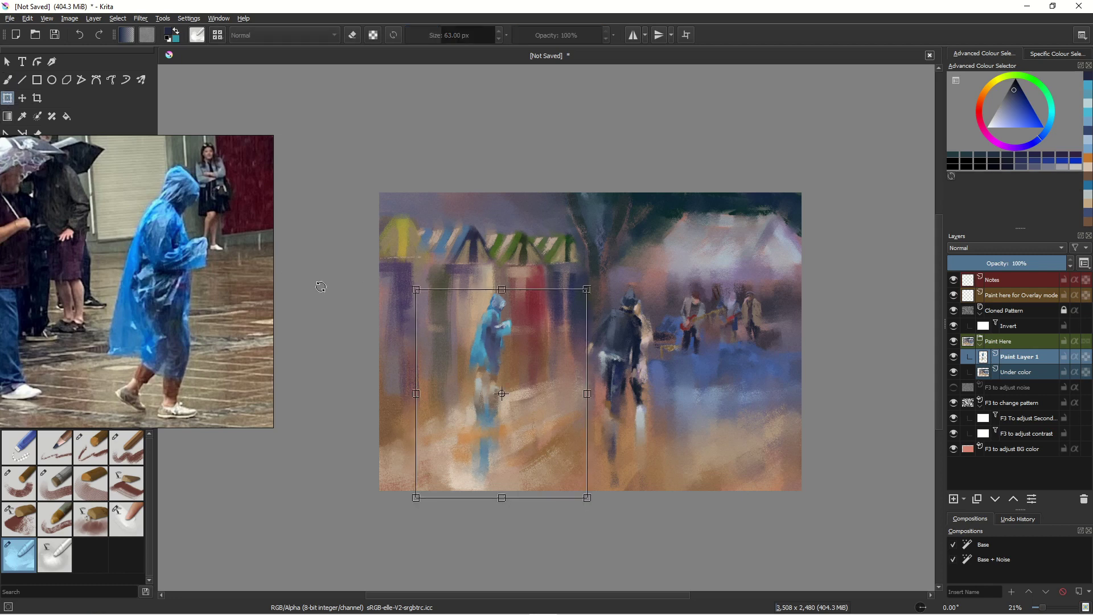
{"action": "left_click_drag", "start_coordinate": [506, 339], "coordinate": [540, 332]}
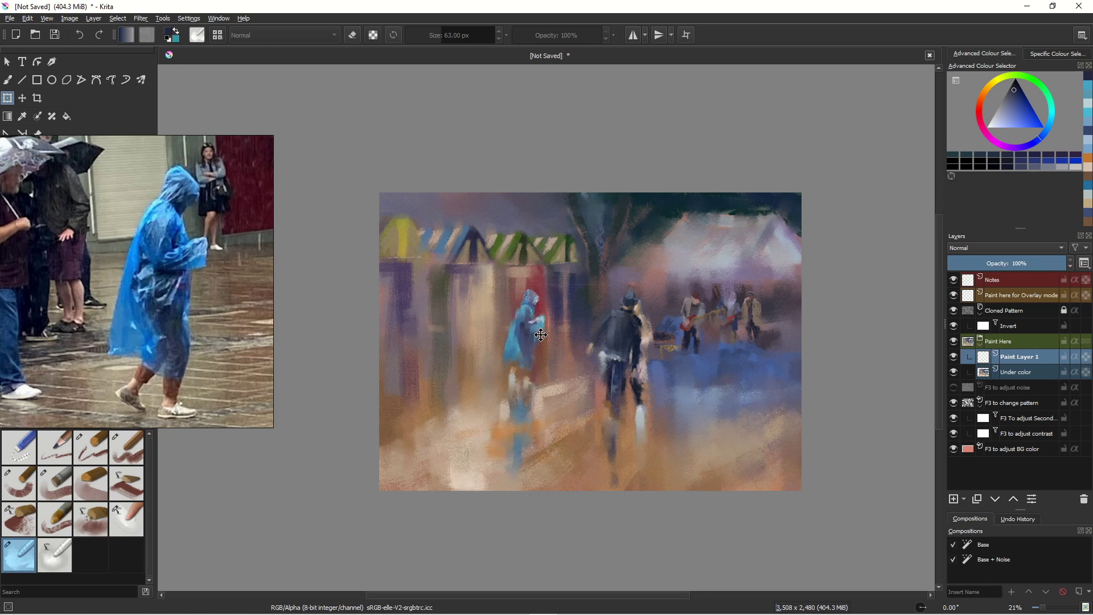
{"action": "left_click_drag", "start_coordinate": [540, 332], "coordinate": [543, 339]}
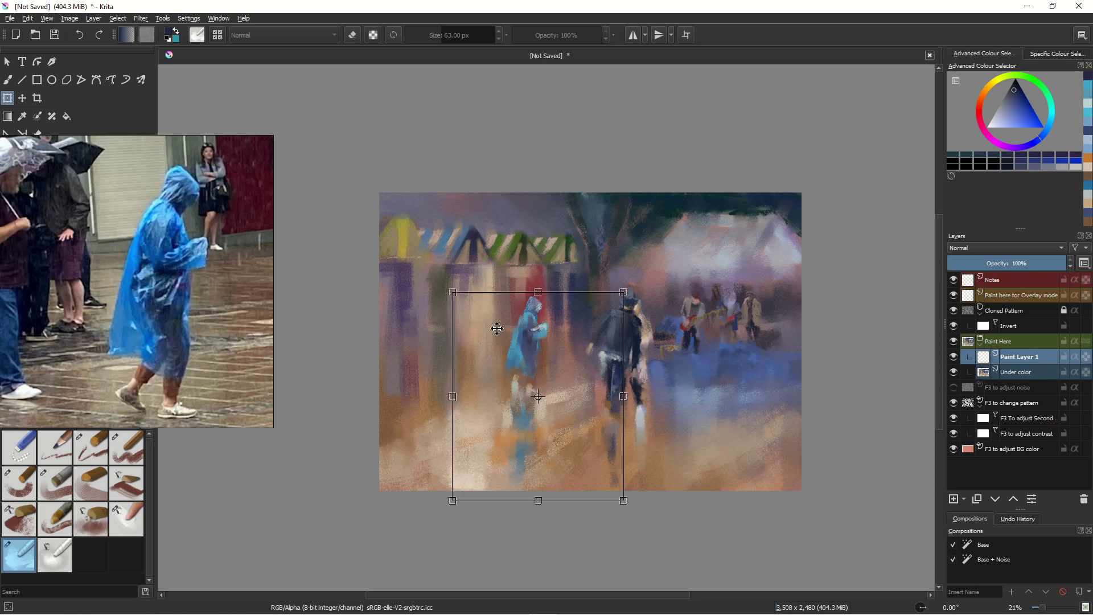
{"action": "left_click_drag", "start_coordinate": [452, 292], "coordinate": [462, 303]}
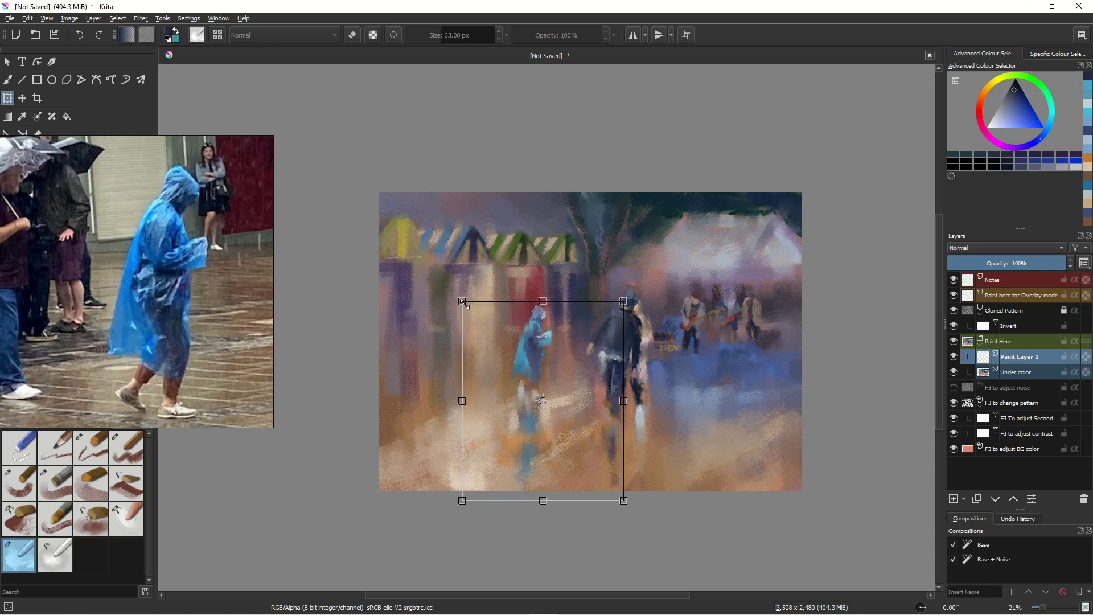
{"action": "left_click_drag", "start_coordinate": [522, 336], "coordinate": [524, 328]}
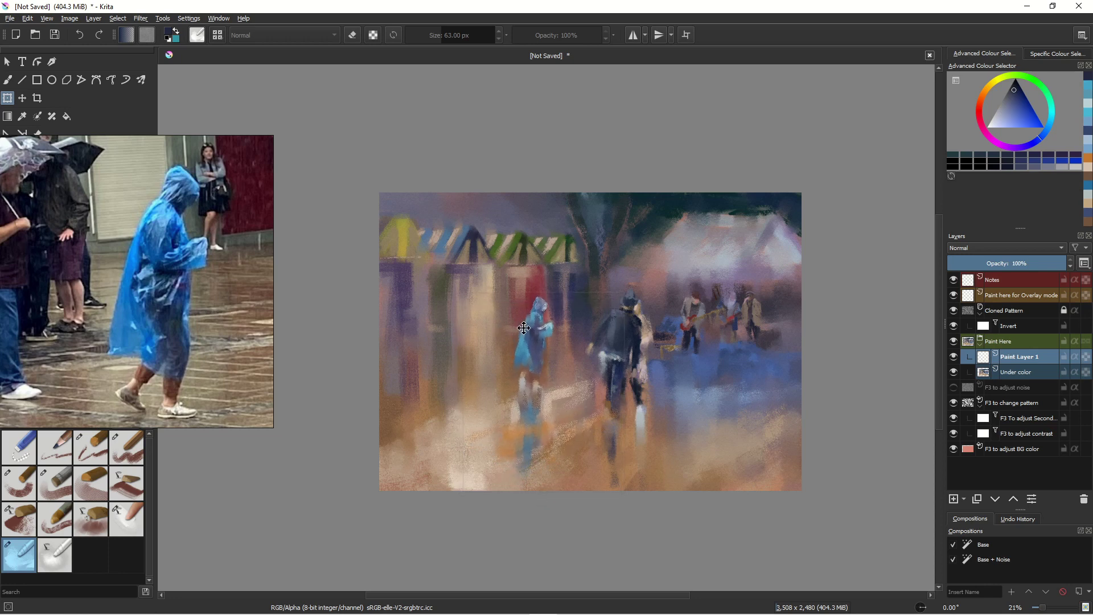
{"action": "left_click", "coordinate": [524, 328]}
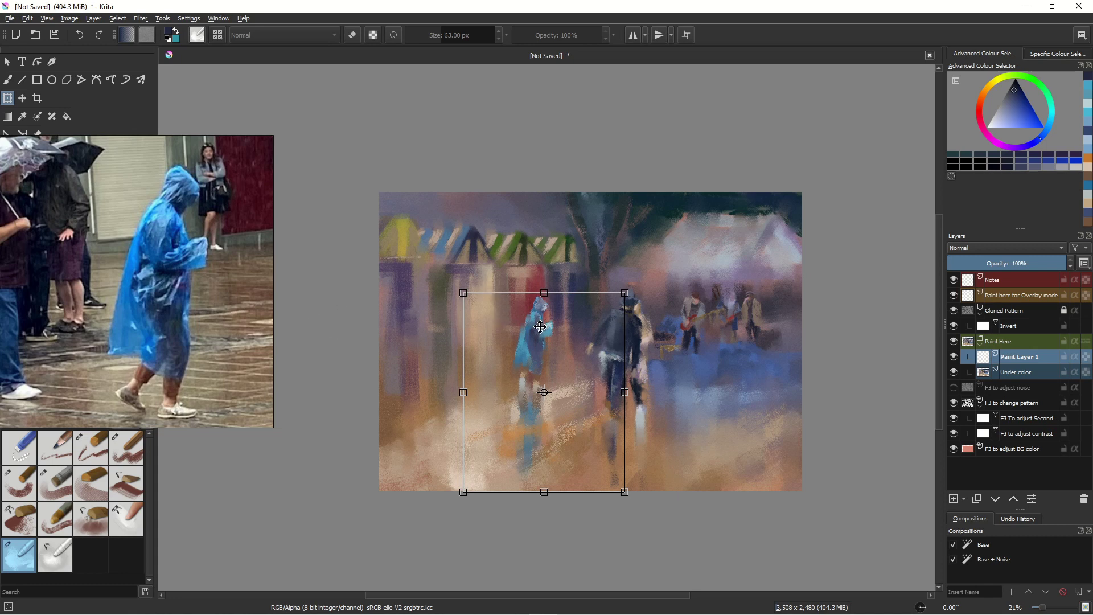
{"action": "key", "text": "Return"}
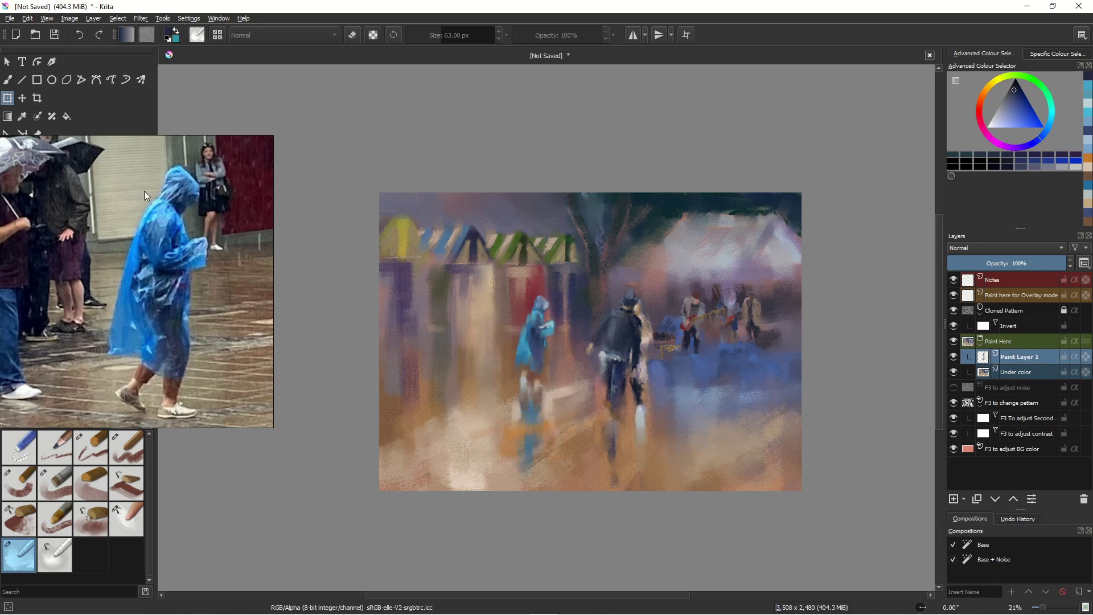
Return to the freehand brush and merge Paint Layer 1 down into the Under color layer
{"action": "left_click", "coordinate": [11, 83]}
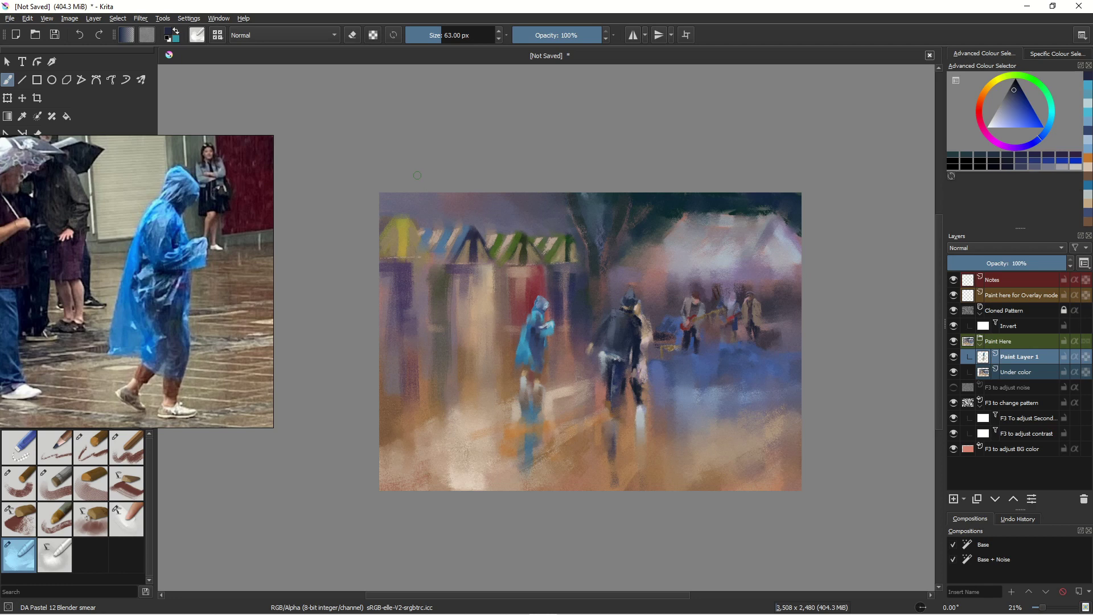
{"action": "right_click", "coordinate": [553, 391]}
{"action": "right_click", "coordinate": [573, 386]}
{"action": "key", "text": "shift+Delete"}
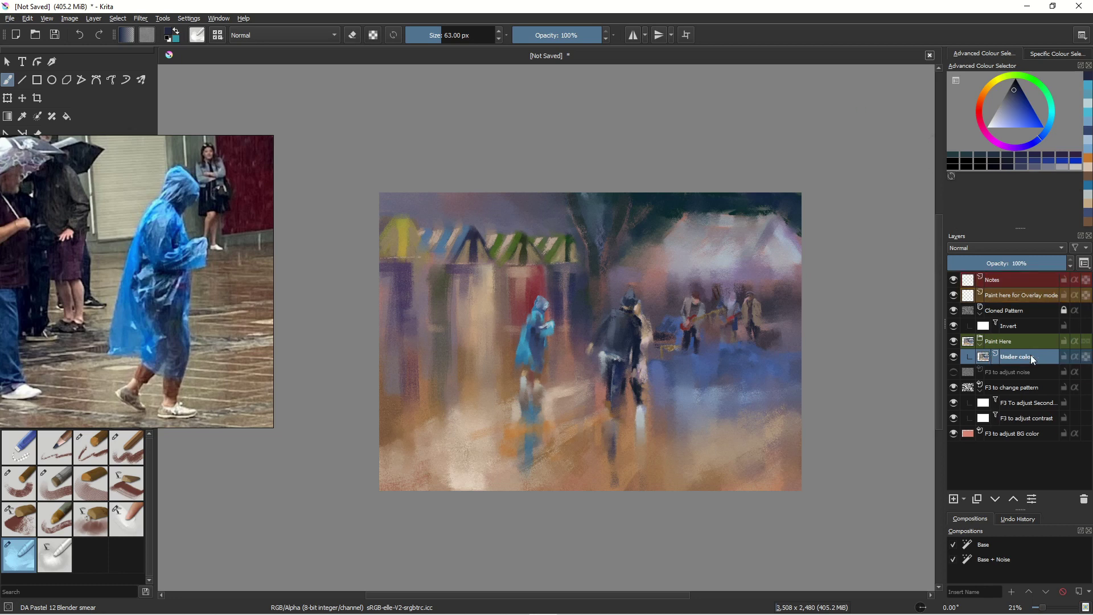
Add a new paint layer above Under color and save the painting as norwichBand.kra
{"action": "left_click", "coordinate": [955, 499]}
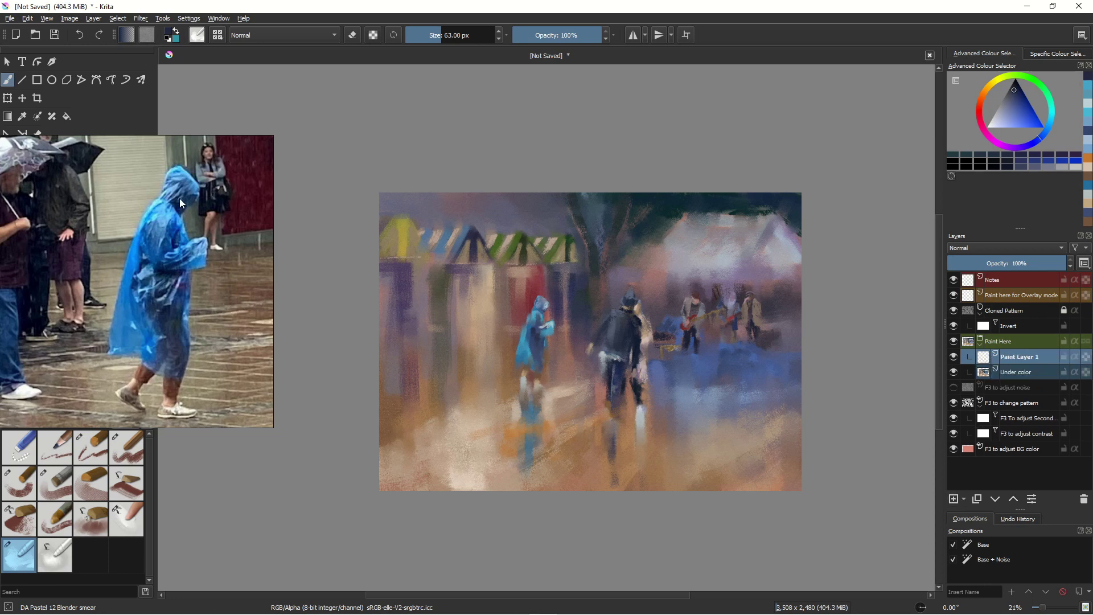
{"action": "key", "text": "ctrl+s"}
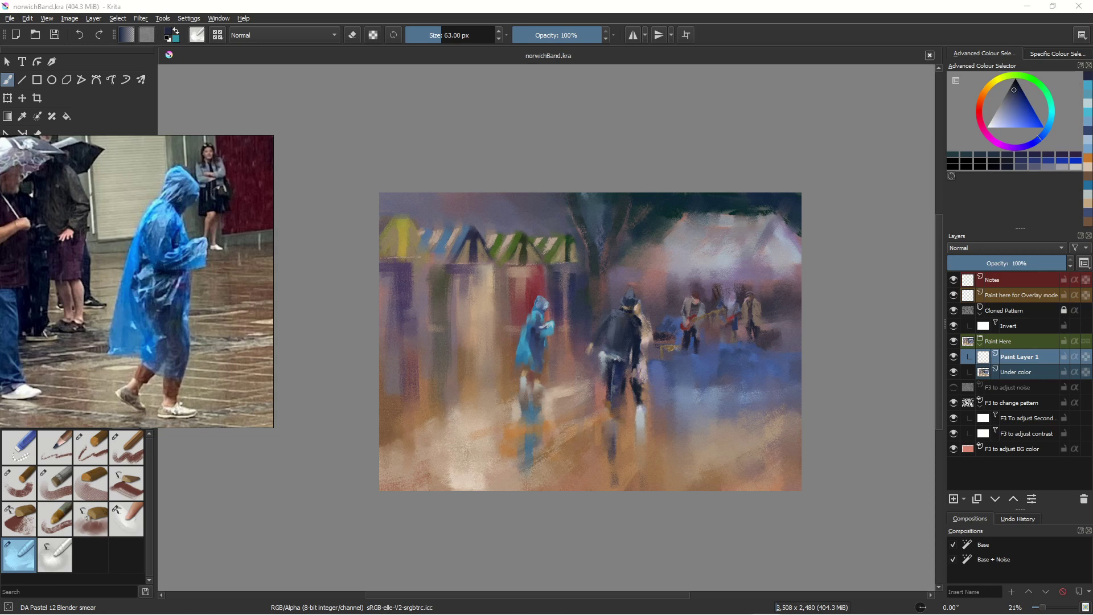
Smear the raincoat figure's edges into the background with the DA Pastel 12 Blender smear brush, enlarging it to 188 px
{"action": "left_click_drag", "start_coordinate": [524, 308], "coordinate": [523, 385]}
{"action": "key", "text": "]"}
{"action": "key", "text": "]"}
{"action": "key", "text": "]"}
{"action": "key", "text": "]"}
{"action": "key", "text": "]"}
{"action": "key", "text": "]"}
{"action": "key", "text": "]"}
{"action": "key", "text": "]"}
{"action": "key", "text": "]"}
{"action": "key", "text": "]"}
{"action": "key", "text": "]"}
{"action": "key", "text": "]"}
{"action": "key", "text": "]"}
{"action": "key", "text": "]"}
{"action": "key", "text": "]"}
{"action": "key", "text": "]"}
{"action": "left_click", "coordinate": [1006, 374]}
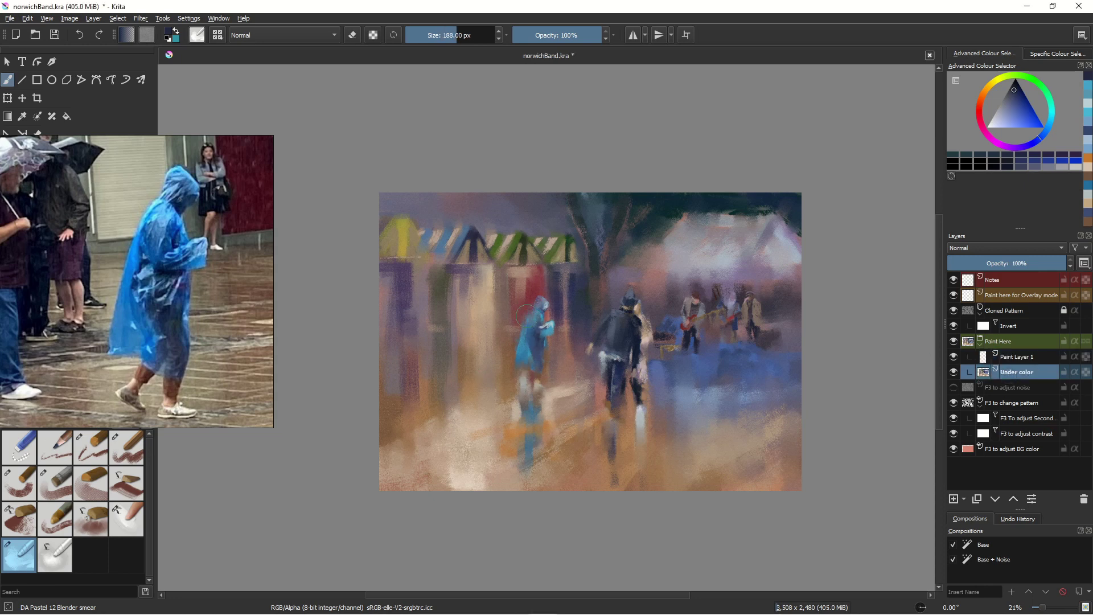
Sketch dark brown standing figures and an umbrella behind the raincoat figure on Paint Layer 1, using the 28 px DA Pastel 03 Legacy brush
{"action": "left_click", "coordinate": [1016, 357]}
{"action": "scroll", "coordinate": [465, 402], "scroll_direction": "up", "scroll_amount": 3}
{"action": "left_click", "coordinate": [464, 404], "text": "ctrl"}
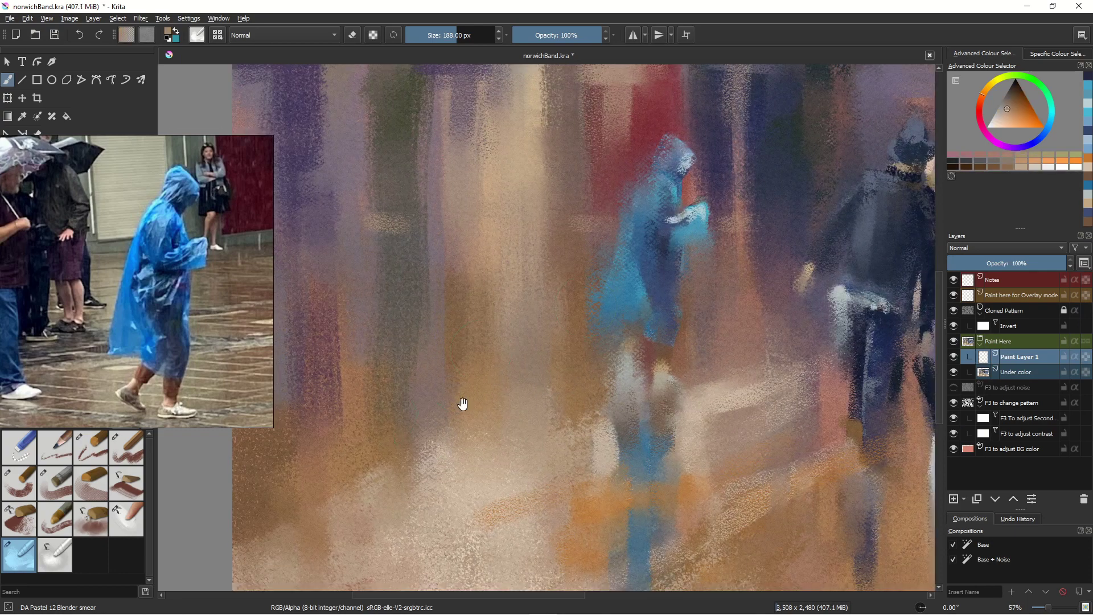
{"action": "left_click_drag", "start_coordinate": [464, 405], "coordinate": [557, 450]}
{"action": "mouse_move", "coordinate": [7, 302]}
{"action": "left_mouse_down"}
{"action": "mouse_move", "coordinate": [171, 325]}
{"action": "mouse_move", "coordinate": [152, 334]}
{"action": "left_mouse_up"}
{"action": "left_click", "coordinate": [602, 281]}
{"action": "left_click", "coordinate": [126, 448]}
{"action": "left_click", "coordinate": [1013, 92]}
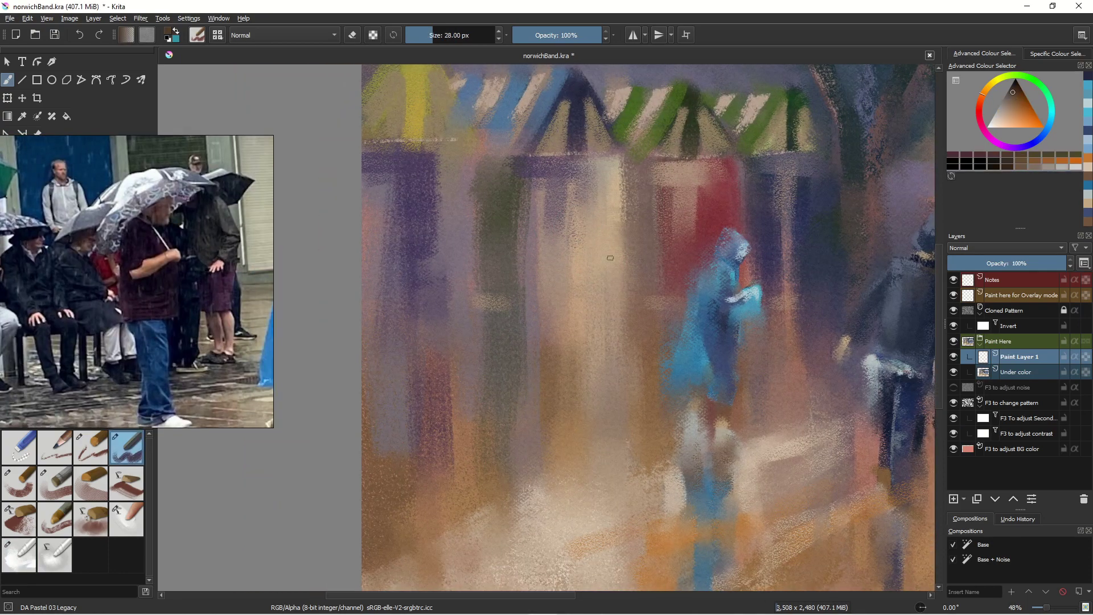
{"action": "mouse_move", "coordinate": [638, 241]}
{"action": "left_mouse_down"}
{"action": "mouse_move", "coordinate": [656, 316]}
{"action": "mouse_move", "coordinate": [650, 354]}
{"action": "left_mouse_up"}
{"action": "left_click_drag", "start_coordinate": [626, 271], "coordinate": [639, 322]}
{"action": "mouse_move", "coordinate": [623, 324]}
{"action": "left_mouse_down"}
{"action": "mouse_move", "coordinate": [659, 327]}
{"action": "mouse_move", "coordinate": [622, 310]}
{"action": "left_mouse_up"}
{"action": "left_click_drag", "start_coordinate": [619, 239], "coordinate": [648, 267]}
{"action": "left_click_drag", "start_coordinate": [622, 261], "coordinate": [603, 325]}
{"action": "mouse_move", "coordinate": [559, 247]}
{"action": "left_mouse_down"}
{"action": "mouse_move", "coordinate": [547, 291]}
{"action": "mouse_move", "coordinate": [565, 308]}
{"action": "left_mouse_up"}
{"action": "left_click_drag", "start_coordinate": [561, 326], "coordinate": [608, 326]}
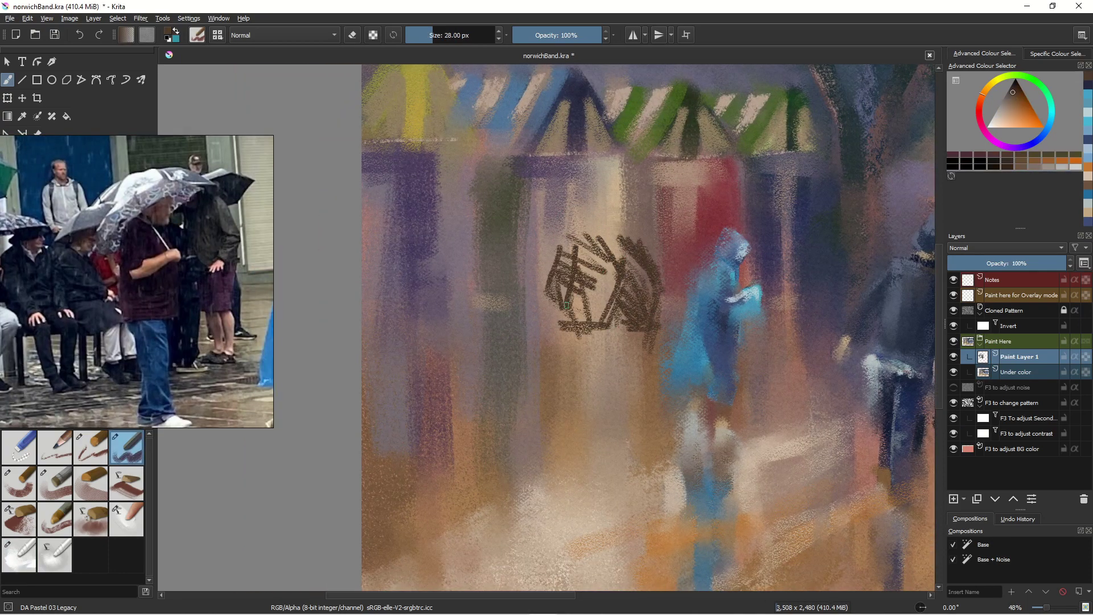
{"action": "mouse_move", "coordinate": [583, 220]}
{"action": "left_mouse_down"}
{"action": "mouse_move", "coordinate": [664, 234]}
{"action": "mouse_move", "coordinate": [653, 247]}
{"action": "left_mouse_up"}
{"action": "mouse_move", "coordinate": [655, 222]}
{"action": "left_mouse_down"}
{"action": "mouse_move", "coordinate": [644, 259]}
{"action": "mouse_move", "coordinate": [606, 234]}
{"action": "left_mouse_up"}
Trim the outlines of the umbrella and the standing figure beneath it with the 25 px Eraser Small brush
{"action": "left_click", "coordinate": [19, 448]}
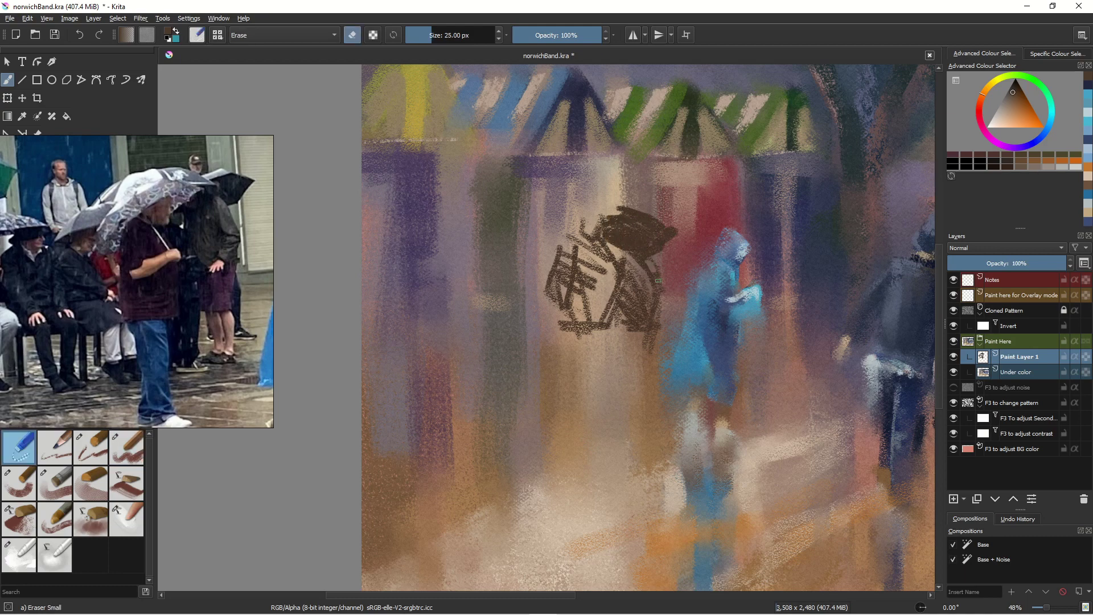
{"action": "left_click_drag", "start_coordinate": [655, 263], "coordinate": [658, 348]}
{"action": "left_click_drag", "start_coordinate": [648, 316], "coordinate": [646, 347]}
{"action": "left_click_drag", "start_coordinate": [640, 259], "coordinate": [654, 257]}
{"action": "left_click_drag", "start_coordinate": [677, 234], "coordinate": [657, 253]}
{"action": "left_click_drag", "start_coordinate": [631, 210], "coordinate": [674, 230]}
{"action": "mouse_move", "coordinate": [636, 209]}
{"action": "left_mouse_down"}
{"action": "mouse_move", "coordinate": [616, 214]}
{"action": "mouse_move", "coordinate": [618, 262]}
{"action": "left_mouse_up"}
{"action": "right_click", "coordinate": [618, 215]}
{"action": "left_click", "coordinate": [618, 215]}
Fill in the standing figures' bodies with solid dark brown using the DA Pastel 03 Legacy brush enlarged to 96 px
{"action": "left_click", "coordinate": [126, 448]}
{"action": "mouse_move", "coordinate": [613, 257]}
{"action": "left_mouse_down"}
{"action": "mouse_move", "coordinate": [590, 265]}
{"action": "mouse_move", "coordinate": [606, 258]}
{"action": "left_mouse_up"}
{"action": "key", "text": "bracketright"}
{"action": "key", "text": "bracketright"}
{"action": "key", "text": "bracketright"}
{"action": "key", "text": "bracketright"}
{"action": "key", "text": "bracketright"}
{"action": "key", "text": "bracketright"}
{"action": "key", "text": "bracketright"}
{"action": "key", "text": "bracketright"}
{"action": "key", "text": "bracketright"}
{"action": "key", "text": "bracketright"}
{"action": "key", "text": "bracketright"}
{"action": "key", "text": "bracketright"}
{"action": "key", "text": "bracketright"}
{"action": "key", "text": "bracketright"}
{"action": "key", "text": "bracketright"}
{"action": "key", "text": "bracketright"}
{"action": "key", "text": "bracketright"}
{"action": "mouse_move", "coordinate": [613, 236]}
{"action": "left_mouse_down"}
{"action": "mouse_move", "coordinate": [595, 268]}
{"action": "mouse_move", "coordinate": [604, 287]}
{"action": "left_mouse_up"}
{"action": "key", "text": "slash"}
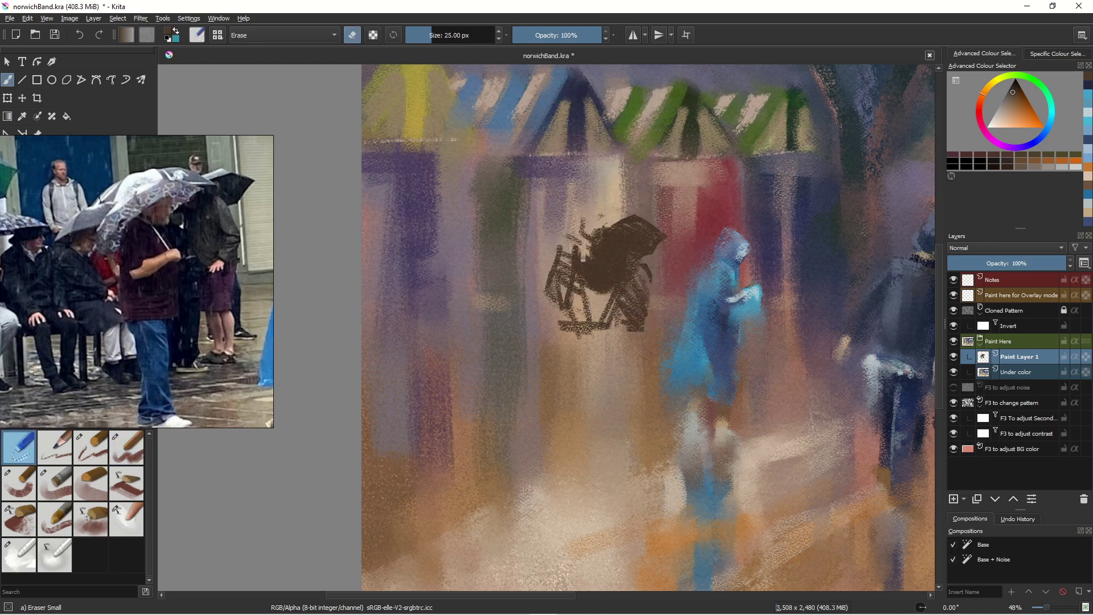
{"action": "mouse_move", "coordinate": [580, 245]}
{"action": "left_mouse_down"}
{"action": "mouse_move", "coordinate": [574, 264]}
{"action": "mouse_move", "coordinate": [598, 316]}
{"action": "mouse_move", "coordinate": [576, 296]}
{"action": "mouse_move", "coordinate": [582, 413]}
{"action": "left_mouse_up"}
Paint the front standing man's legs in muted dark blue and extend the figure behind him downward in dark brown
{"action": "key", "text": "slash"}
{"action": "left_click", "coordinate": [719, 341], "text": "ctrl"}
{"action": "left_click_drag", "start_coordinate": [586, 393], "coordinate": [586, 421]}
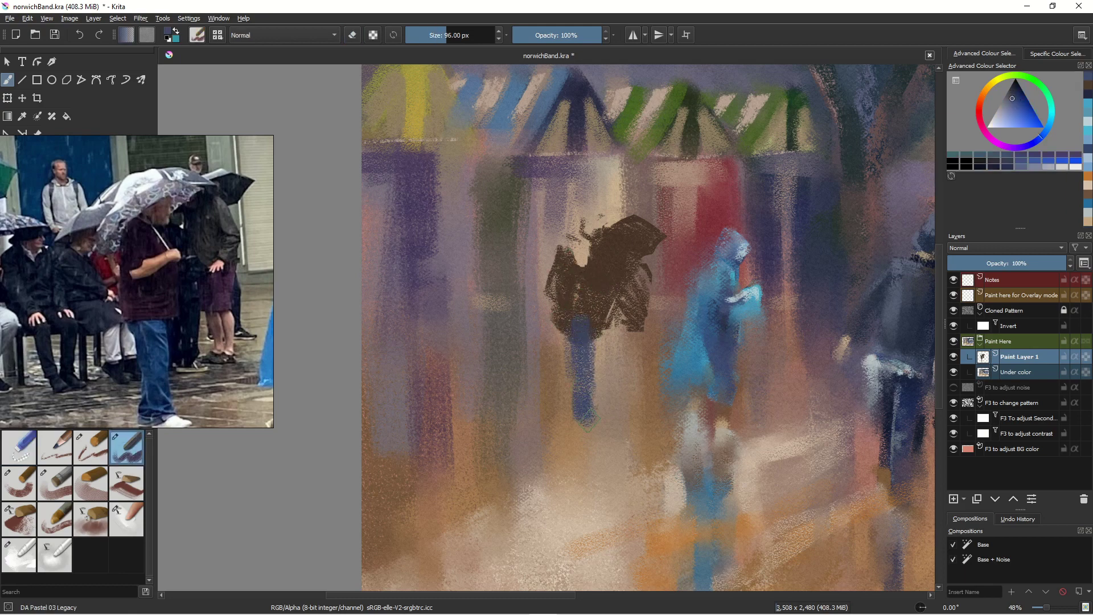
{"action": "left_click", "coordinate": [608, 299], "text": "ctrl"}
{"action": "left_click_drag", "start_coordinate": [611, 309], "coordinate": [606, 388]}
{"action": "left_click_drag", "start_coordinate": [559, 322], "coordinate": [583, 261]}
{"action": "left_click", "coordinate": [609, 211], "text": "ctrl"}
{"action": "left_click", "coordinate": [596, 285], "text": "ctrl"}
{"action": "left_click_drag", "start_coordinate": [582, 305], "coordinate": [580, 435]}
{"action": "left_click", "coordinate": [582, 370], "text": "ctrl"}
{"action": "left_click", "coordinate": [589, 325], "text": "ctrl"}
Block in the seated people beside the standing man with dark brown bodies, legs and feet at 68 px, trimming the leg gaps
{"action": "mouse_move", "coordinate": [527, 290]}
{"action": "left_mouse_down"}
{"action": "mouse_move", "coordinate": [525, 339]}
{"action": "mouse_move", "coordinate": [491, 339]}
{"action": "left_mouse_up"}
{"action": "mouse_move", "coordinate": [464, 289]}
{"action": "left_mouse_down"}
{"action": "mouse_move", "coordinate": [453, 342]}
{"action": "mouse_move", "coordinate": [554, 352]}
{"action": "left_mouse_up"}
{"action": "mouse_move", "coordinate": [449, 353]}
{"action": "left_mouse_down"}
{"action": "mouse_move", "coordinate": [468, 436]}
{"action": "mouse_move", "coordinate": [460, 428]}
{"action": "left_mouse_up"}
{"action": "left_click", "coordinate": [19, 447]}
{"action": "left_click_drag", "start_coordinate": [493, 371], "coordinate": [472, 422]}
{"action": "left_click_drag", "start_coordinate": [483, 390], "coordinate": [474, 436]}
{"action": "left_click", "coordinate": [126, 447]}
{"action": "left_click_drag", "start_coordinate": [453, 351], "coordinate": [466, 418]}
{"action": "left_click_drag", "start_coordinate": [499, 357], "coordinate": [498, 413]}
{"action": "left_click_drag", "start_coordinate": [536, 359], "coordinate": [533, 403]}
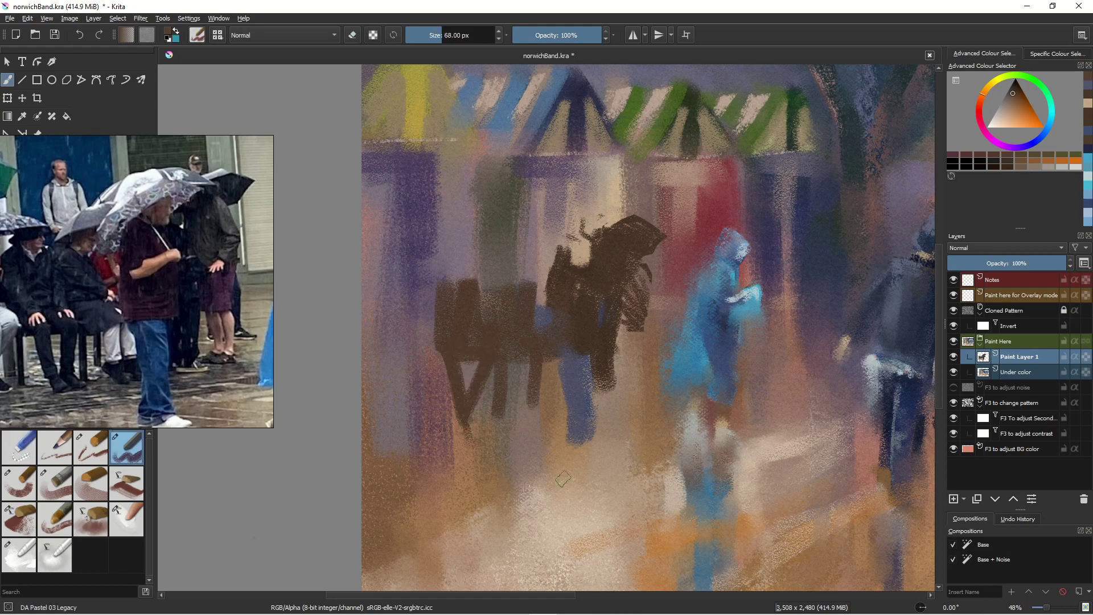
{"action": "left_click", "coordinate": [19, 448]}
{"action": "mouse_move", "coordinate": [458, 416]}
{"action": "left_mouse_down"}
{"action": "mouse_move", "coordinate": [481, 402]}
{"action": "mouse_move", "coordinate": [546, 419]}
{"action": "left_mouse_up"}
Shift the reference photo to the seated crowd and extend the dark brown seated group to the canvas's left edge
{"action": "left_click", "coordinate": [91, 448]}
{"action": "left_click", "coordinate": [126, 448]}
{"action": "left_click_drag", "start_coordinate": [97, 285], "coordinate": [185, 275]}
{"action": "left_click_drag", "start_coordinate": [437, 293], "coordinate": [403, 361]}
{"action": "left_click_drag", "start_coordinate": [477, 281], "coordinate": [377, 347]}
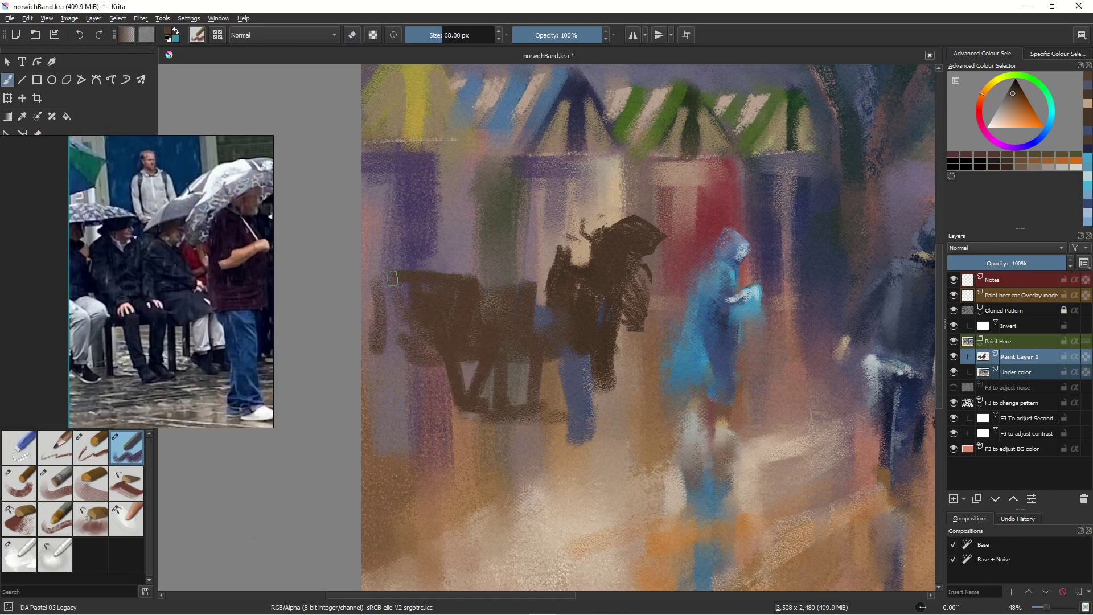
{"action": "left_click_drag", "start_coordinate": [379, 282], "coordinate": [438, 365]}
Paint pale beige-grey legs within the seated group and light umbrella tops above their heads
{"action": "left_click", "coordinate": [521, 436], "text": "ctrl"}
{"action": "mouse_move", "coordinate": [366, 356]}
{"action": "left_mouse_down"}
{"action": "mouse_move", "coordinate": [430, 367]}
{"action": "mouse_move", "coordinate": [406, 421]}
{"action": "left_mouse_up"}
{"action": "left_click_drag", "start_coordinate": [552, 353], "coordinate": [546, 409]}
{"action": "mouse_move", "coordinate": [373, 262]}
{"action": "left_mouse_down"}
{"action": "mouse_move", "coordinate": [444, 270]}
{"action": "mouse_move", "coordinate": [546, 252]}
{"action": "left_mouse_up"}
{"action": "left_click_drag", "start_coordinate": [544, 263], "coordinate": [476, 291]}
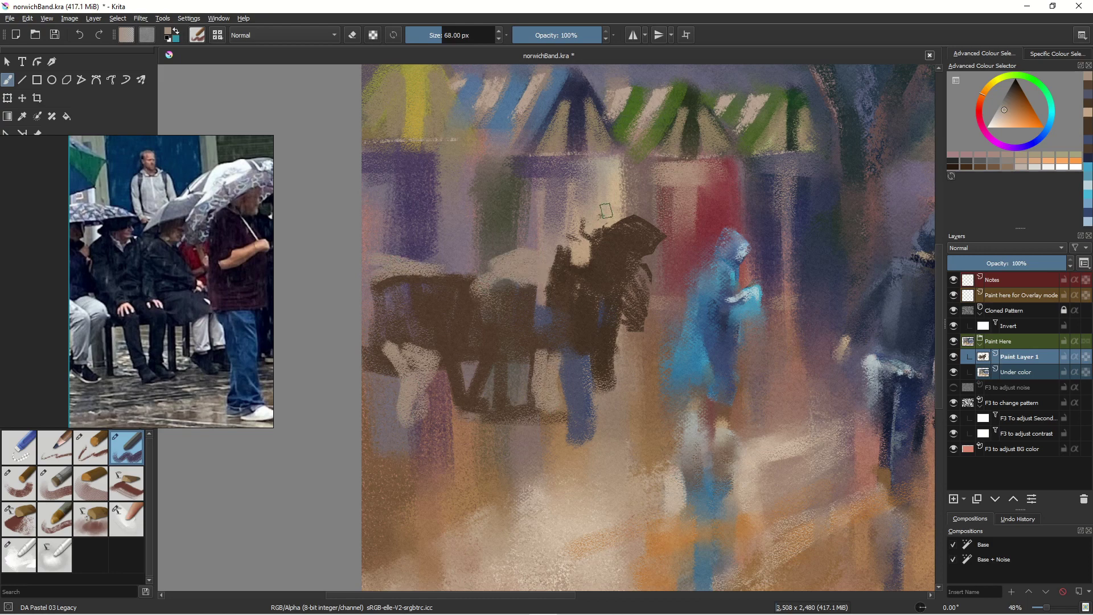
Shift the reference photo to show the standing man and paint a muted blue umbrella canopy above his head at 68 px
{"action": "left_click_drag", "start_coordinate": [188, 273], "coordinate": [121, 288]}
{"action": "mouse_move", "coordinate": [627, 210]}
{"action": "left_mouse_down"}
{"action": "mouse_move", "coordinate": [564, 221]}
{"action": "mouse_move", "coordinate": [614, 232]}
{"action": "left_mouse_up"}
{"action": "left_click", "coordinate": [1051, 112]}
{"action": "mouse_move", "coordinate": [550, 240]}
{"action": "left_mouse_down"}
{"action": "mouse_move", "coordinate": [603, 235]}
{"action": "mouse_move", "coordinate": [547, 253]}
{"action": "mouse_move", "coordinate": [553, 263]}
{"action": "left_mouse_up"}
{"action": "left_click", "coordinate": [1042, 136]}
{"action": "mouse_move", "coordinate": [568, 214]}
{"action": "left_mouse_down"}
{"action": "mouse_move", "coordinate": [615, 231]}
{"action": "mouse_move", "coordinate": [616, 242]}
{"action": "left_mouse_up"}
Soften the umbrella and the dark brown crowd with the DA Pastel 13 Blender Soft brush at 200 px
{"action": "scroll", "coordinate": [440, 486], "scroll_direction": "down", "scroll_amount": 4}
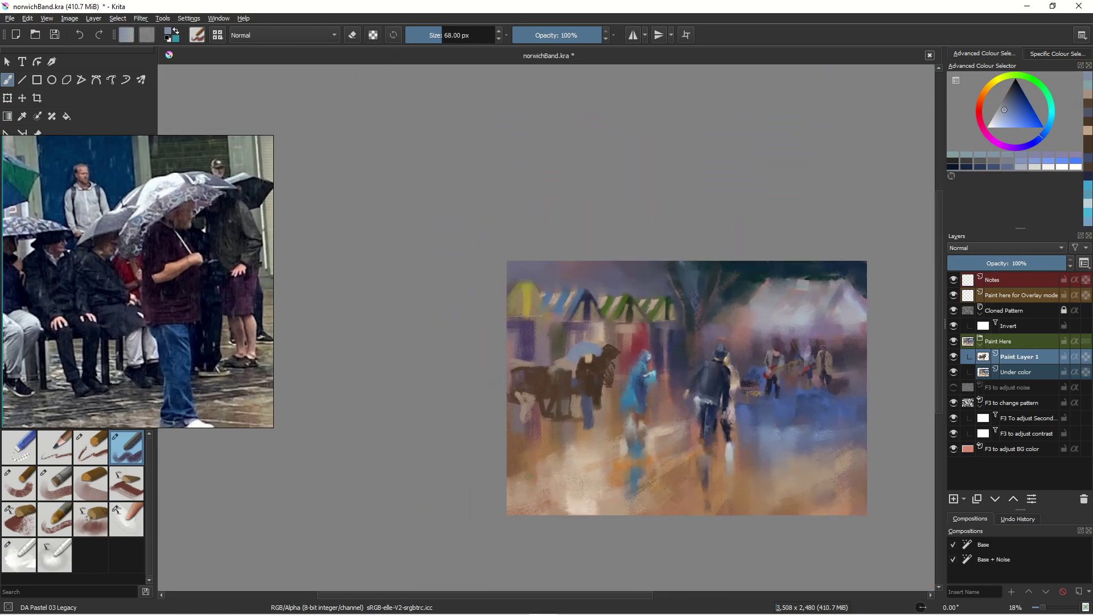
{"action": "left_click", "coordinate": [55, 555]}
{"action": "scroll", "coordinate": [575, 336], "scroll_direction": "up", "scroll_amount": 4}
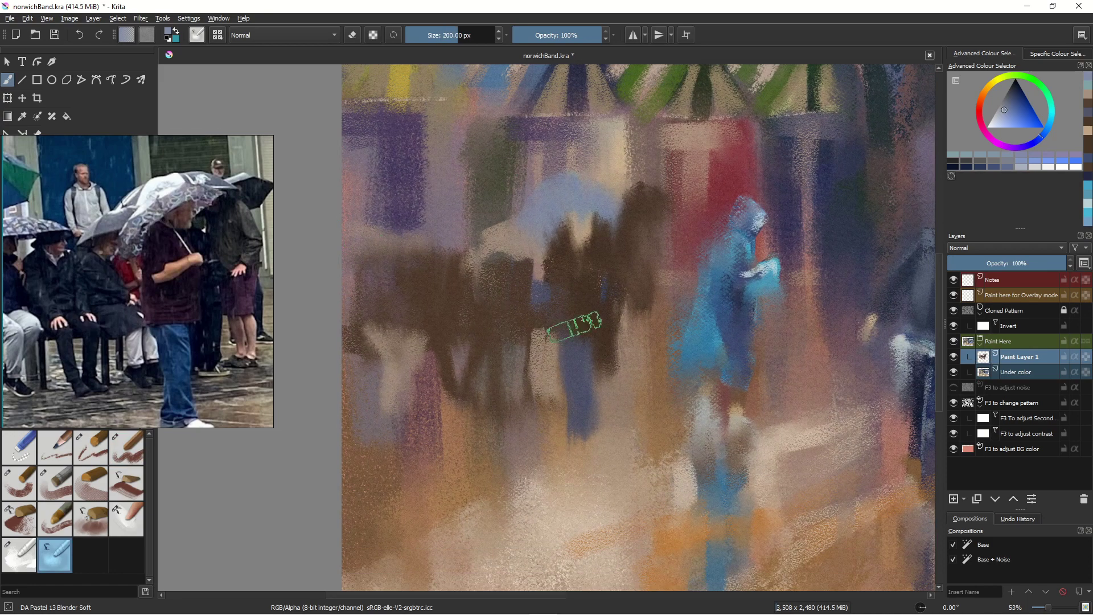
Paint a muted blue leg reflection and dark brown zigzag reflections below the crowd with the DA Pastel 03 Legacy brush at 68 px
{"action": "left_click", "coordinate": [127, 448]}
{"action": "left_click", "coordinate": [583, 407], "text": "ctrl"}
{"action": "left_click_drag", "start_coordinate": [582, 427], "coordinate": [573, 533]}
{"action": "left_click", "coordinate": [521, 370], "text": "ctrl"}
{"action": "left_click_drag", "start_coordinate": [547, 489], "coordinate": [372, 549]}
{"action": "left_click_drag", "start_coordinate": [446, 480], "coordinate": [587, 345]}
{"action": "scroll", "coordinate": [587, 345], "scroll_direction": "down", "scroll_amount": 2}
{"action": "left_click_drag", "start_coordinate": [658, 305], "coordinate": [530, 339]}
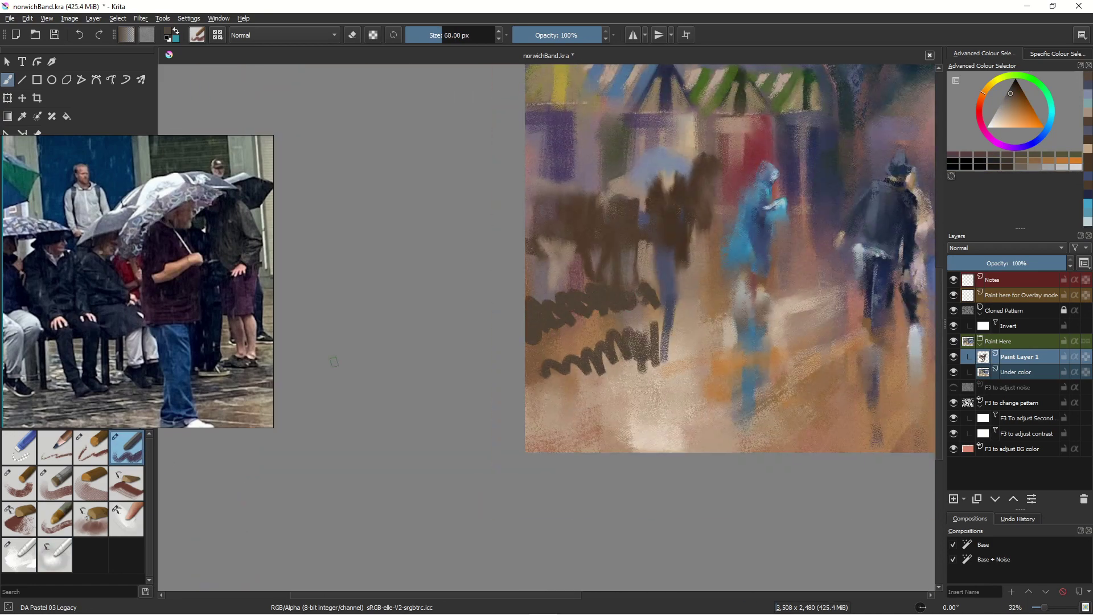
Erase the lower brown zigzag from the pavement and soften the standing man's blue reflection
{"action": "left_click", "coordinate": [19, 448]}
{"action": "mouse_move", "coordinate": [604, 333]}
{"action": "left_mouse_down"}
{"action": "mouse_move", "coordinate": [654, 353]}
{"action": "mouse_move", "coordinate": [546, 373]}
{"action": "left_mouse_up"}
{"action": "left_click", "coordinate": [55, 555]}
{"action": "left_click_drag", "start_coordinate": [669, 328], "coordinate": [670, 364]}
Smear the brown crowd and its reflections down into the pavement with the DA Pastel 12 Blender smear brush at 188 px
{"action": "left_click", "coordinate": [19, 556]}
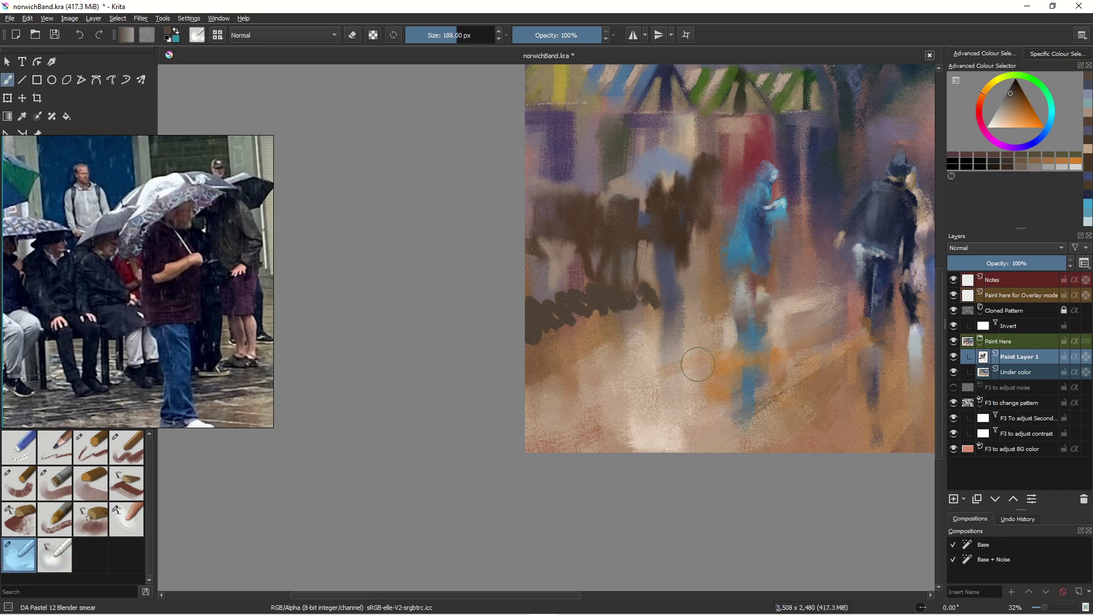
{"action": "left_click_drag", "start_coordinate": [690, 302], "coordinate": [683, 370]}
{"action": "mouse_move", "coordinate": [652, 293]}
{"action": "left_mouse_down"}
{"action": "mouse_move", "coordinate": [632, 336]}
{"action": "mouse_move", "coordinate": [539, 356]}
{"action": "left_mouse_up"}
{"action": "left_click_drag", "start_coordinate": [598, 297], "coordinate": [541, 336]}
{"action": "left_click_drag", "start_coordinate": [581, 245], "coordinate": [575, 301]}
{"action": "left_click_drag", "start_coordinate": [550, 279], "coordinate": [532, 364]}
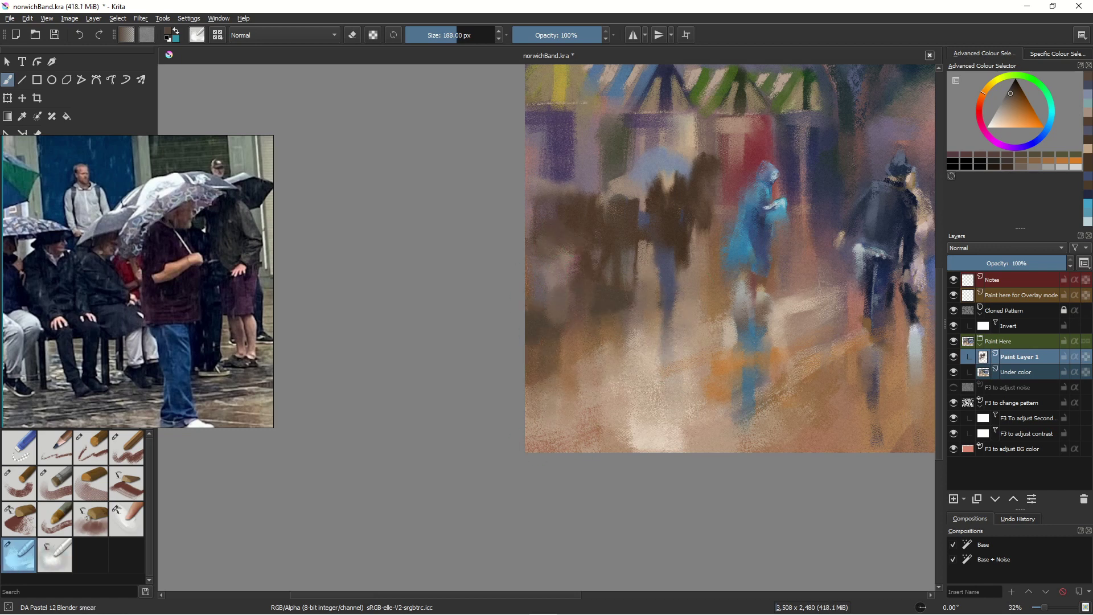
{"action": "left_click_drag", "start_coordinate": [654, 252], "coordinate": [651, 288]}
Add a small pale leg stroke to the figure behind the standing man with the DA Pastel 03 Legacy brush at about 33 px
{"action": "left_click", "coordinate": [918, 210], "text": "ctrl"}
{"action": "left_click", "coordinate": [127, 448]}
{"action": "left_click_drag", "start_coordinate": [703, 232], "coordinate": [705, 248]}
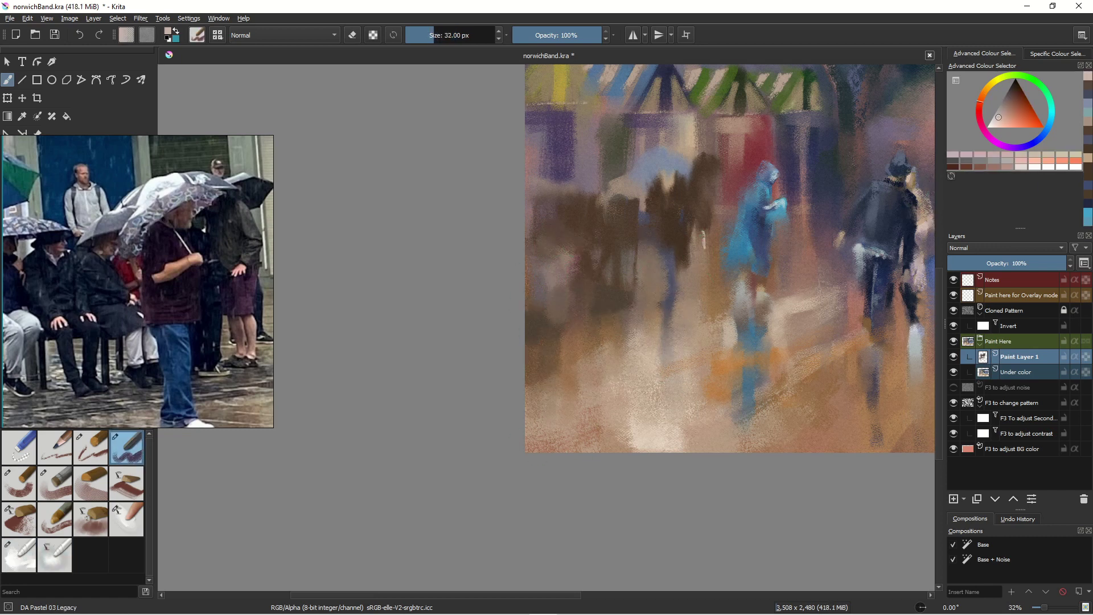
{"action": "left_click", "coordinate": [19, 555]}
Paint the standing man's face, hand and arm in warm skin tones and refine his torso with colours sampled from the painting
{"action": "left_click", "coordinate": [127, 448]}
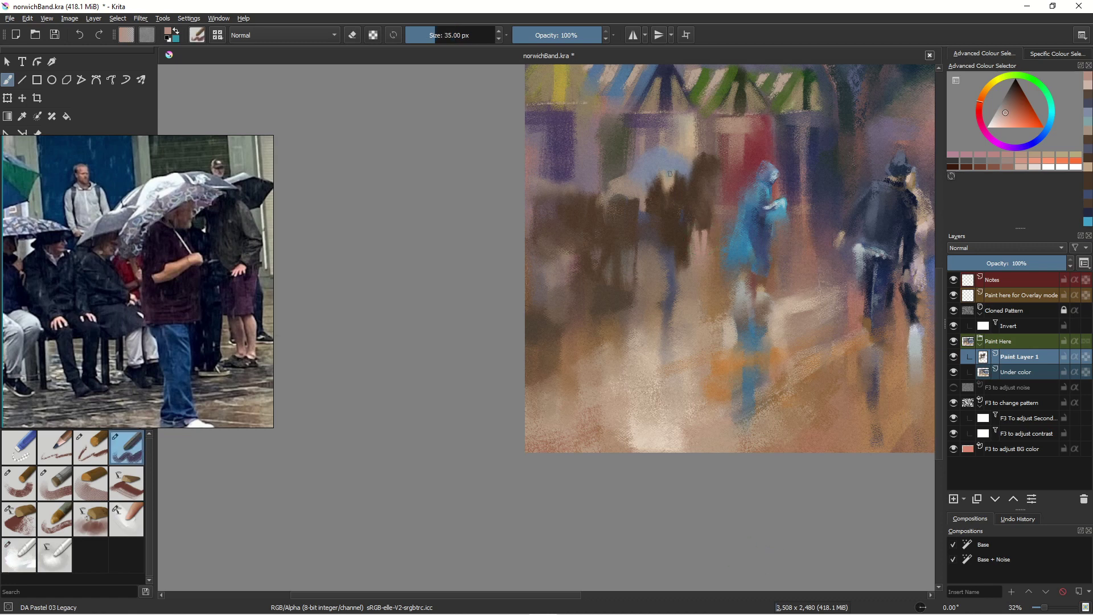
{"action": "key", "text": "bracketright"}
{"action": "key", "text": "bracketright"}
{"action": "mouse_move", "coordinate": [671, 176]}
{"action": "left_mouse_down"}
{"action": "mouse_move", "coordinate": [678, 204]}
{"action": "mouse_move", "coordinate": [644, 217]}
{"action": "left_mouse_up"}
{"action": "mouse_move", "coordinate": [651, 212]}
{"action": "left_mouse_down"}
{"action": "mouse_move", "coordinate": [661, 210]}
{"action": "mouse_move", "coordinate": [642, 215]}
{"action": "mouse_move", "coordinate": [667, 189]}
{"action": "left_mouse_up"}
{"action": "key", "text": "slash"}
{"action": "key", "text": "bracketleft"}
{"action": "key", "text": "bracketleft"}
{"action": "key", "text": "bracketleft"}
{"action": "key", "text": "bracketleft"}
{"action": "left_click", "coordinate": [651, 156], "text": "ctrl"}
{"action": "key", "text": "slash"}
{"action": "left_click", "coordinate": [659, 212], "text": "ctrl"}
{"action": "left_click", "coordinate": [673, 205], "text": "ctrl"}
Sample an orange-brown from the pavement and merge the paint layer down into the Under color layer
{"action": "scroll", "coordinate": [666, 193], "scroll_direction": "down", "scroll_amount": 1}
{"action": "left_click_drag", "start_coordinate": [716, 326], "coordinate": [551, 422]}
{"action": "left_click", "coordinate": [551, 422], "text": "ctrl"}
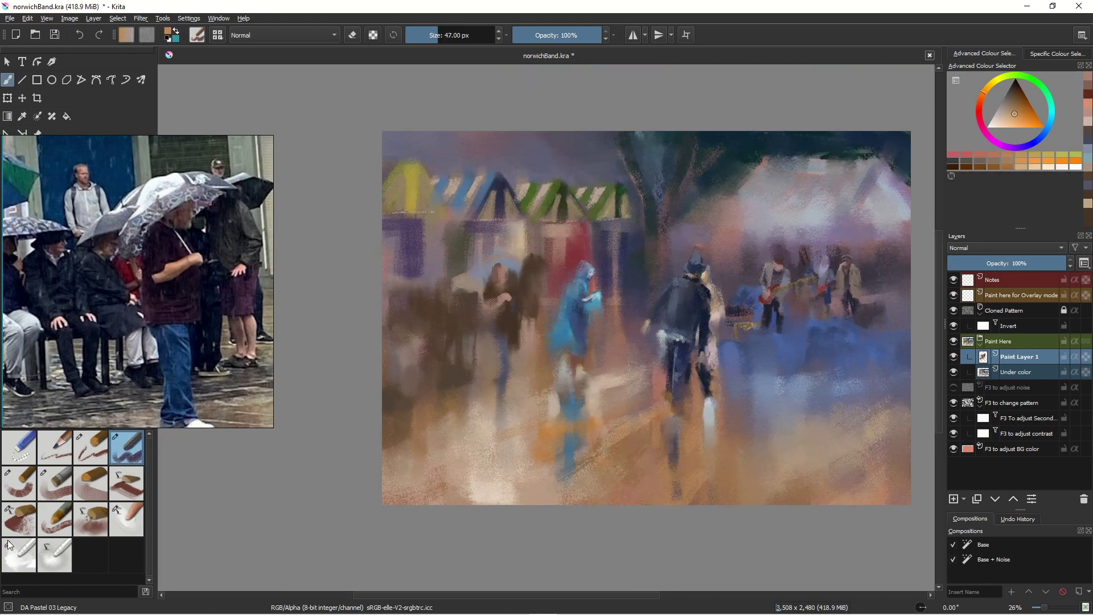
{"action": "left_click", "coordinate": [12, 544]}
{"action": "key", "text": "shift+Delete"}
Smear the raincoat figure and the pavement reflections beneath the figures with the DA Pastel 12 Blender smear brush at 144 px
{"action": "mouse_move", "coordinate": [592, 278]}
{"action": "left_mouse_down"}
{"action": "mouse_move", "coordinate": [593, 328]}
{"action": "mouse_move", "coordinate": [581, 332]}
{"action": "left_mouse_up"}
{"action": "left_click_drag", "start_coordinate": [501, 393], "coordinate": [501, 447]}
{"action": "mouse_move", "coordinate": [576, 444]}
{"action": "left_mouse_down"}
{"action": "mouse_move", "coordinate": [563, 474]}
{"action": "mouse_move", "coordinate": [492, 495]}
{"action": "left_mouse_up"}
{"action": "left_click_drag", "start_coordinate": [490, 413], "coordinate": [481, 450]}
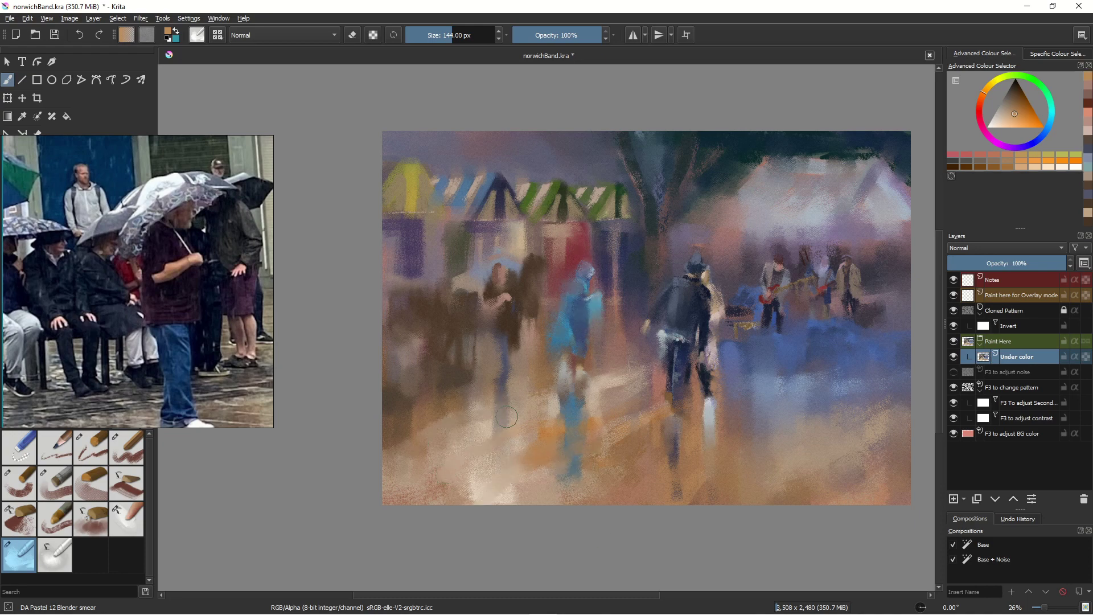
{"action": "left_click_drag", "start_coordinate": [609, 399], "coordinate": [506, 423]}
{"action": "left_click_drag", "start_coordinate": [710, 407], "coordinate": [709, 438]}
{"action": "left_click_drag", "start_coordinate": [676, 464], "coordinate": [677, 493]}
Smear the striped roofs of the market stalls to soften their edges at 144 px
{"action": "left_click_drag", "start_coordinate": [551, 185], "coordinate": [535, 219]}
{"action": "left_click_drag", "start_coordinate": [477, 174], "coordinate": [468, 195]}
{"action": "left_click_drag", "start_coordinate": [598, 187], "coordinate": [589, 209]}
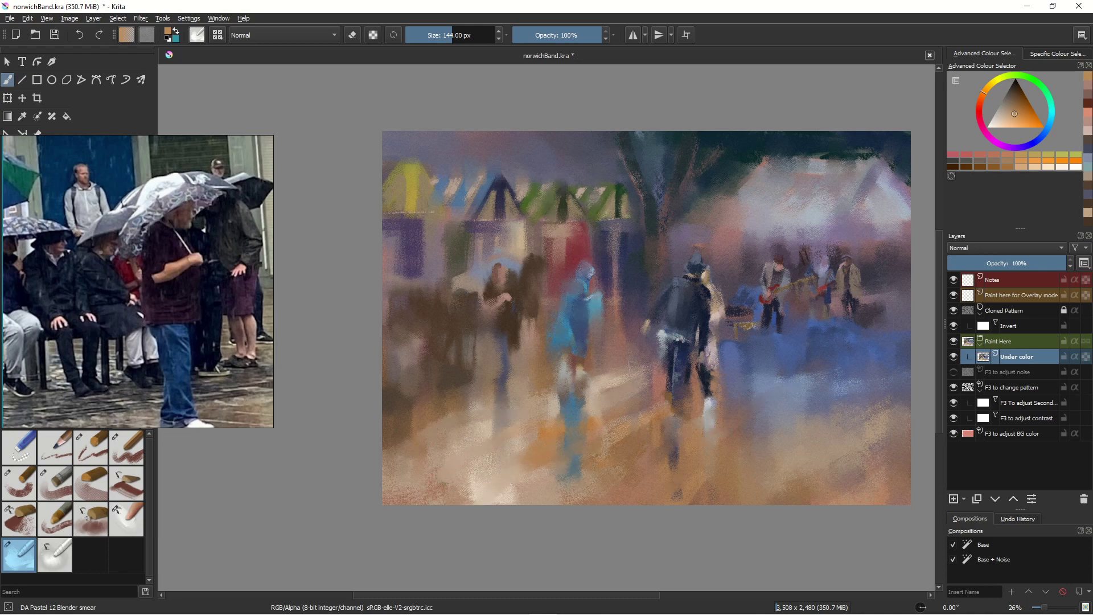
Examine the overall composition of the painting at small and larger magnifications
{"action": "key", "text": "alt+Tab"}
{"action": "scroll", "coordinate": [550, 292], "scroll_direction": "down", "scroll_amount": 3}
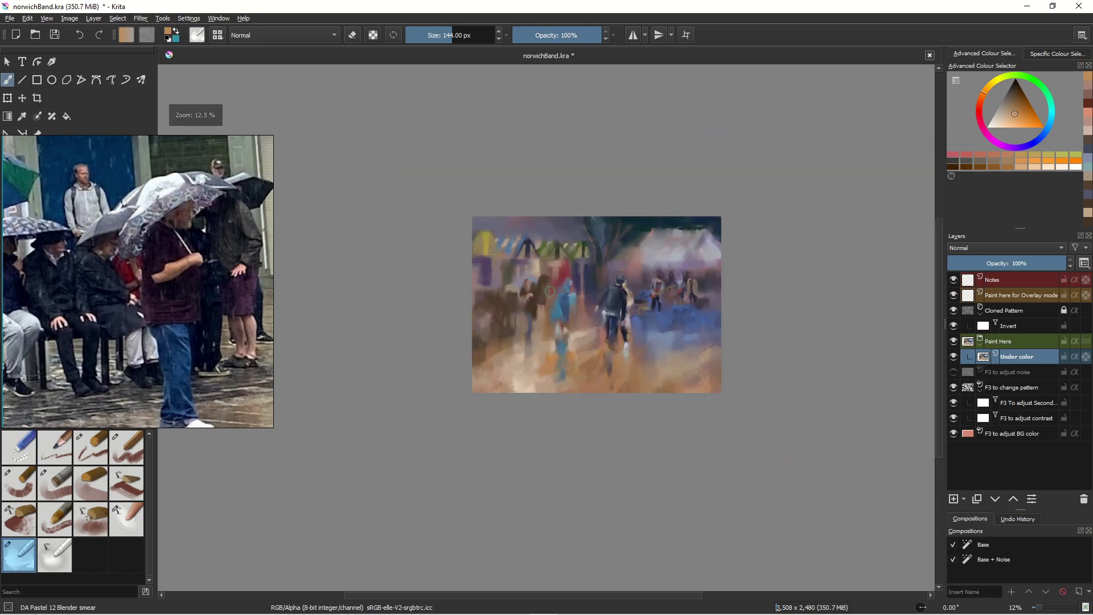
{"action": "scroll", "coordinate": [510, 509], "scroll_direction": "up", "scroll_amount": 3}
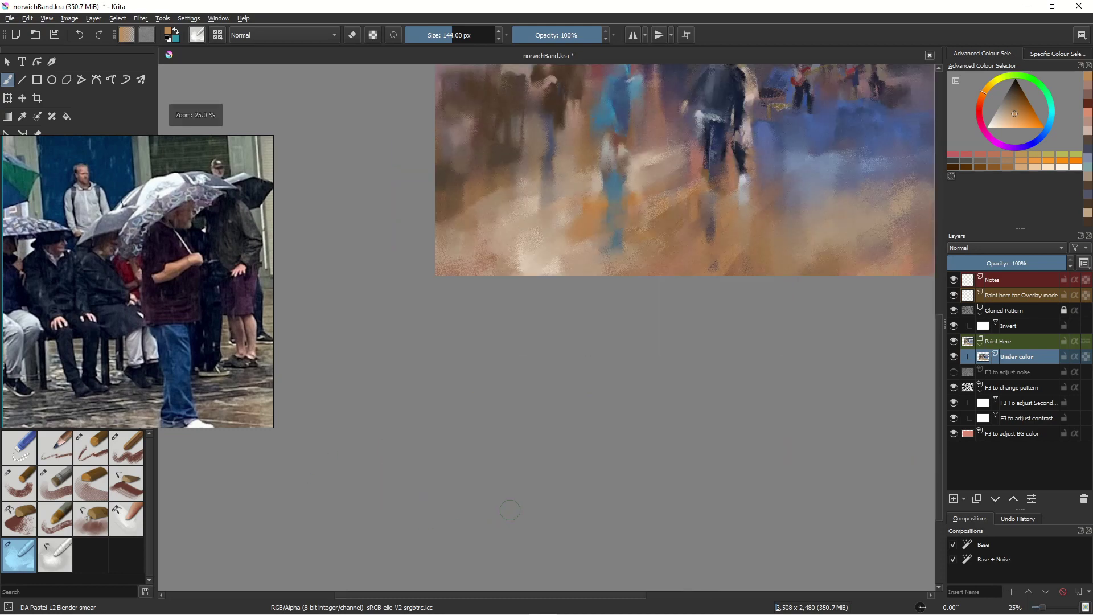
{"action": "mouse_move", "coordinate": [510, 510]}
{"action": "left_mouse_down"}
{"action": "mouse_move", "coordinate": [468, 605]}
{"action": "mouse_move", "coordinate": [441, 611]}
{"action": "left_mouse_up"}
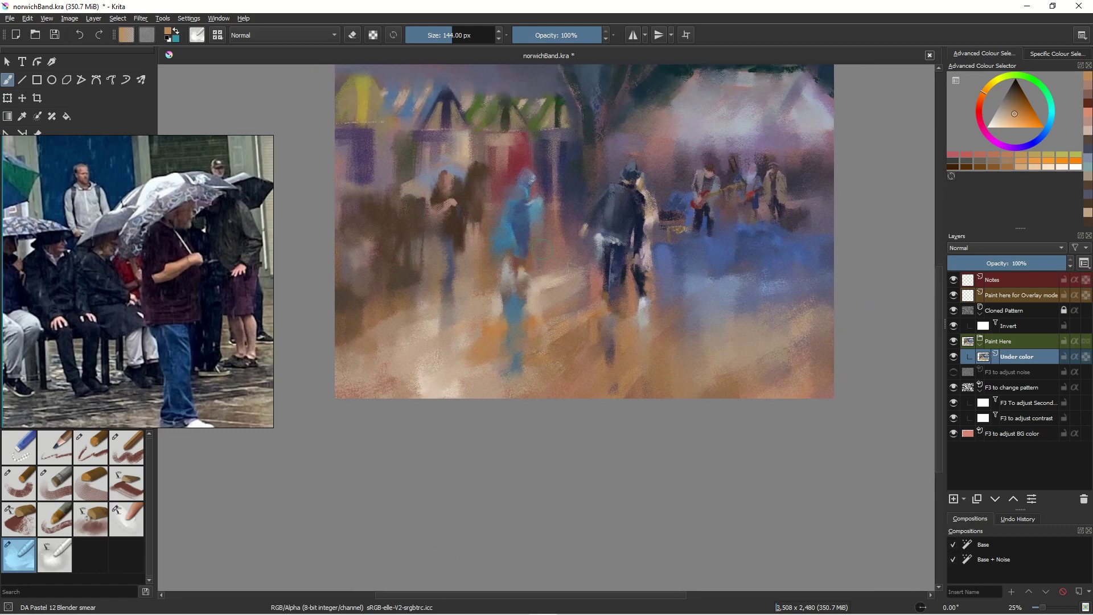
{"action": "mouse_move", "coordinate": [540, 249]}
{"action": "left_mouse_down"}
{"action": "mouse_move", "coordinate": [534, 362]}
{"action": "mouse_move", "coordinate": [533, 352]}
{"action": "left_mouse_up"}
{"action": "scroll", "coordinate": [534, 345], "scroll_direction": "down", "scroll_amount": 1}
{"action": "scroll", "coordinate": [533, 345], "scroll_direction": "up", "scroll_amount": 1}
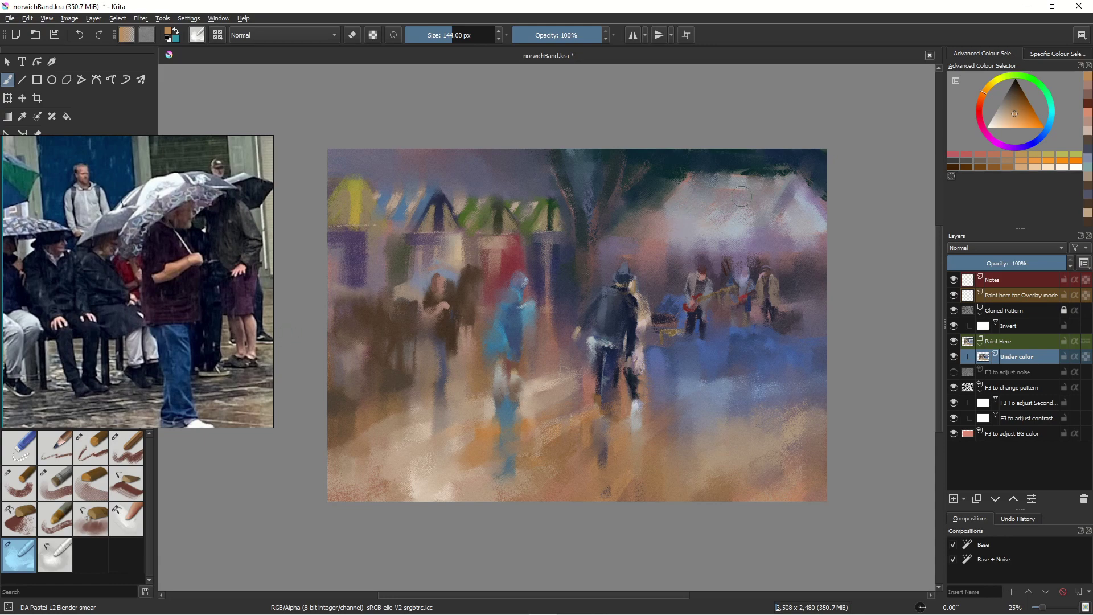
{"action": "scroll", "coordinate": [749, 251], "scroll_direction": "up", "scroll_amount": 1}
{"action": "scroll", "coordinate": [749, 251], "scroll_direction": "down", "scroll_amount": 1}
Examine the walking couple, the blue raincoat figure and the wet pavement in the full street reference photo
{"action": "left_click_drag", "start_coordinate": [225, 219], "coordinate": [52, 204]}
{"action": "left_click_drag", "start_coordinate": [257, 238], "coordinate": [124, 225]}
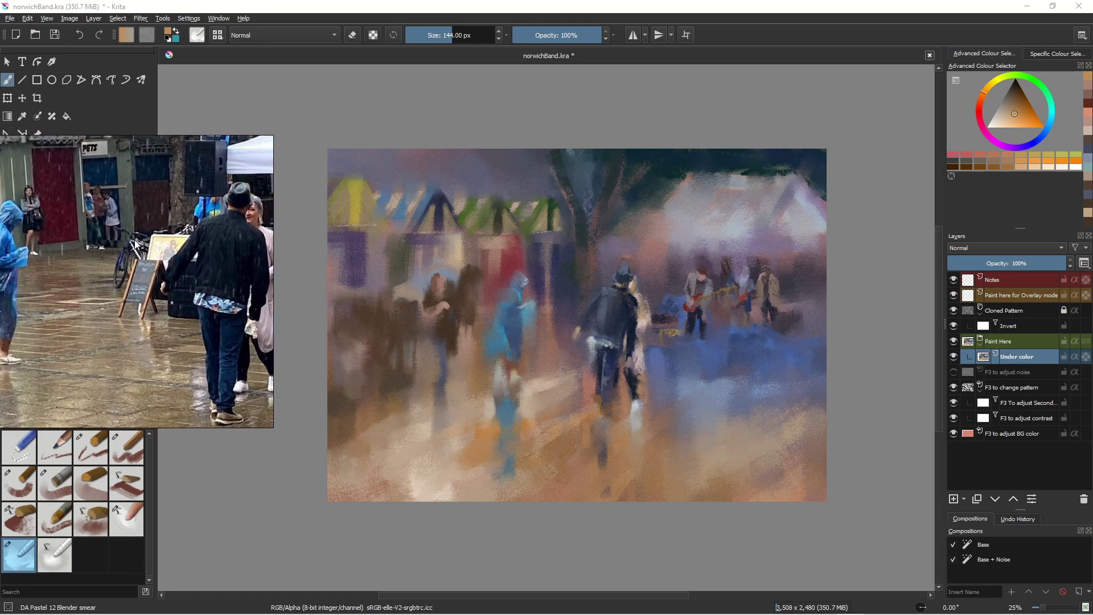
{"action": "scroll", "coordinate": [141, 235], "scroll_direction": "down", "scroll_amount": 2}
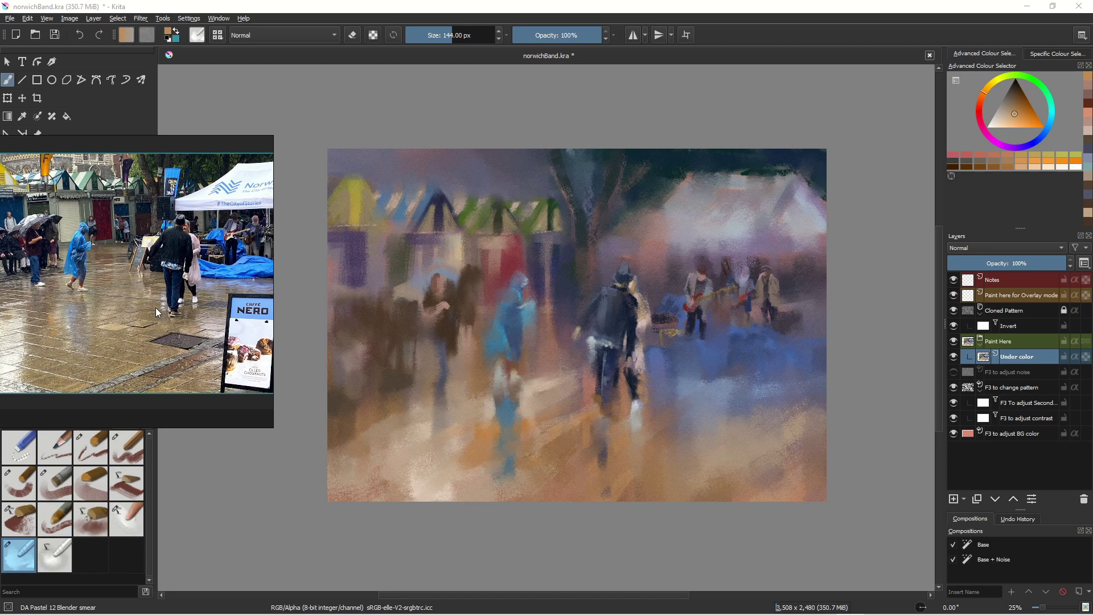
{"action": "left_click_drag", "start_coordinate": [156, 307], "coordinate": [189, 315]}
{"action": "scroll", "coordinate": [189, 316], "scroll_direction": "up", "scroll_amount": 2}
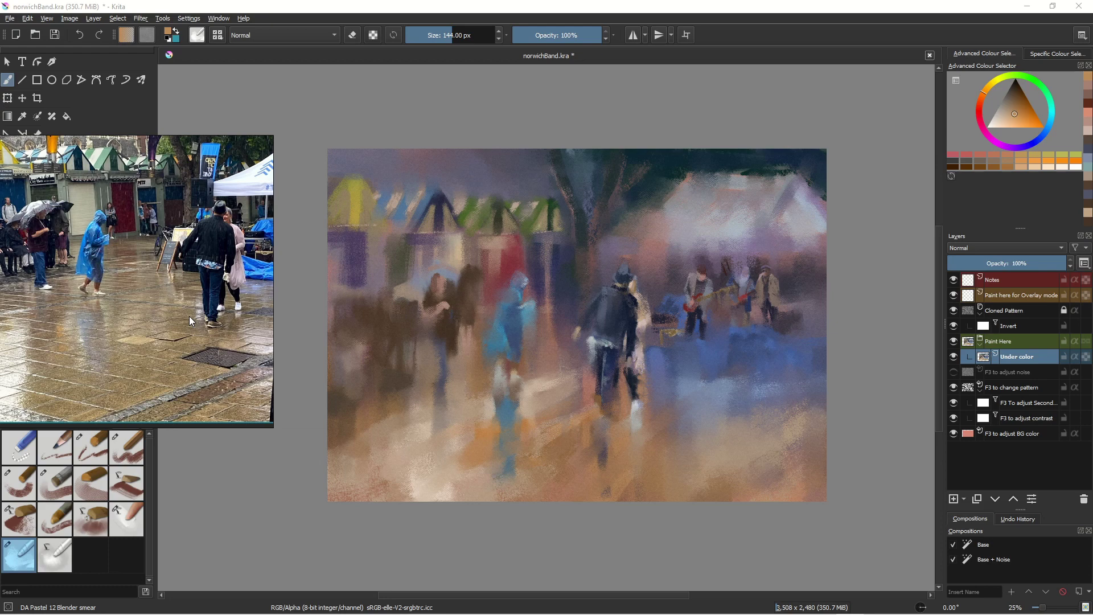
{"action": "scroll", "coordinate": [189, 316], "scroll_direction": "down", "scroll_amount": 1}
{"action": "scroll", "coordinate": [189, 316], "scroll_direction": "down", "scroll_amount": 3}
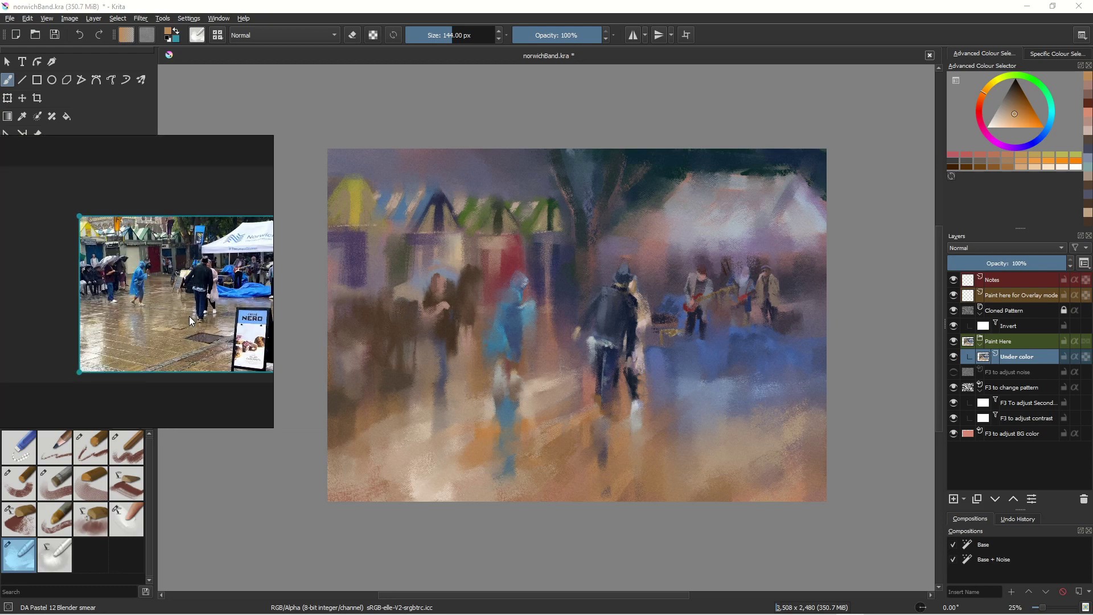
{"action": "left_click_drag", "start_coordinate": [191, 320], "coordinate": [162, 321]}
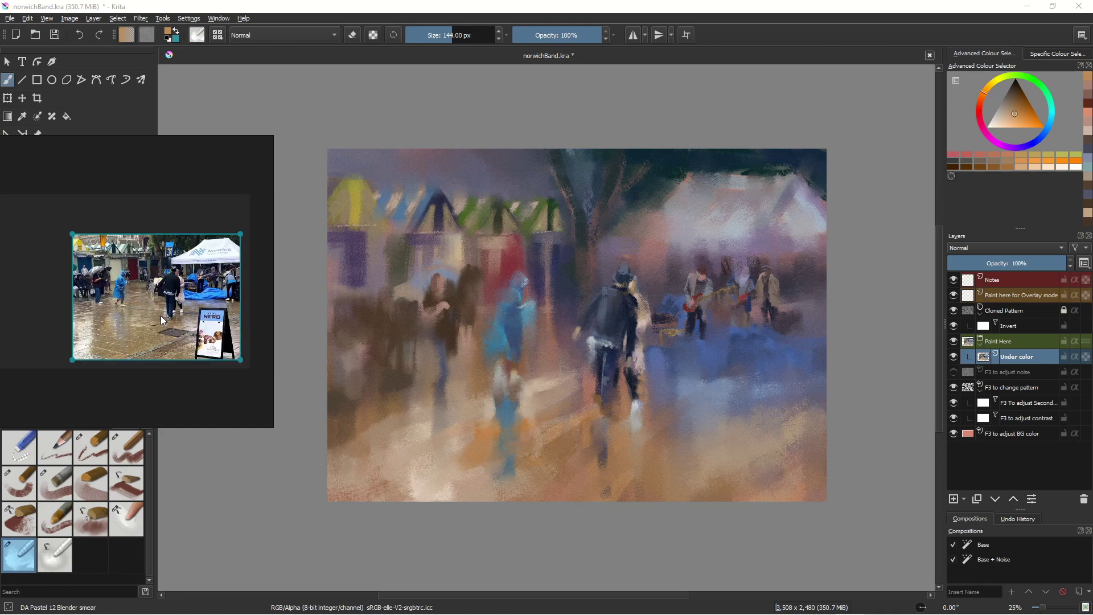
{"action": "scroll", "coordinate": [162, 320], "scroll_direction": "up", "scroll_amount": 1}
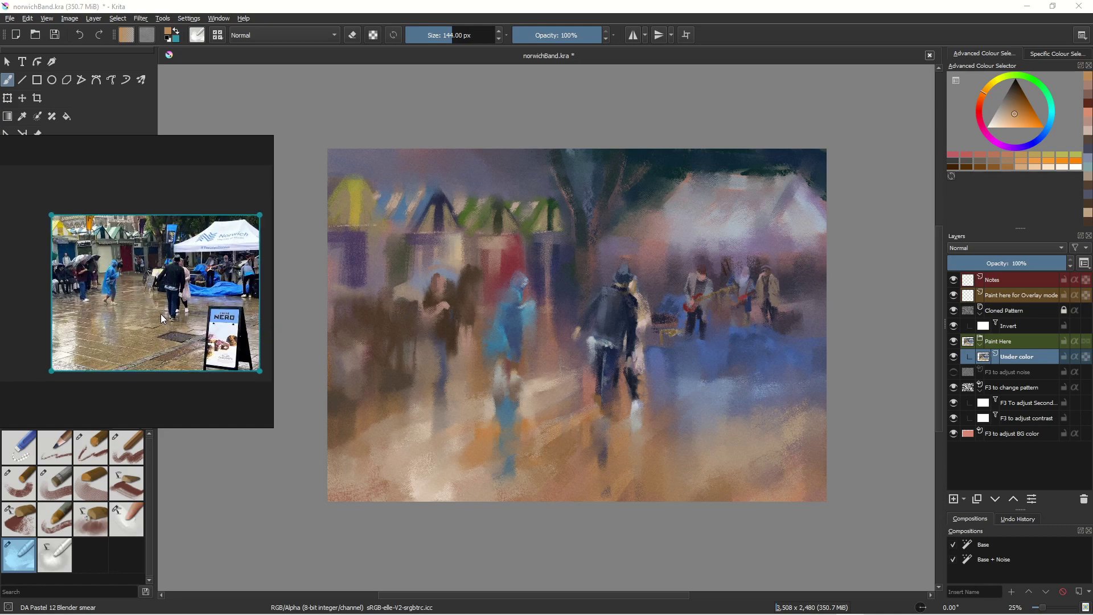
{"action": "scroll", "coordinate": [162, 319], "scroll_direction": "up", "scroll_amount": 2}
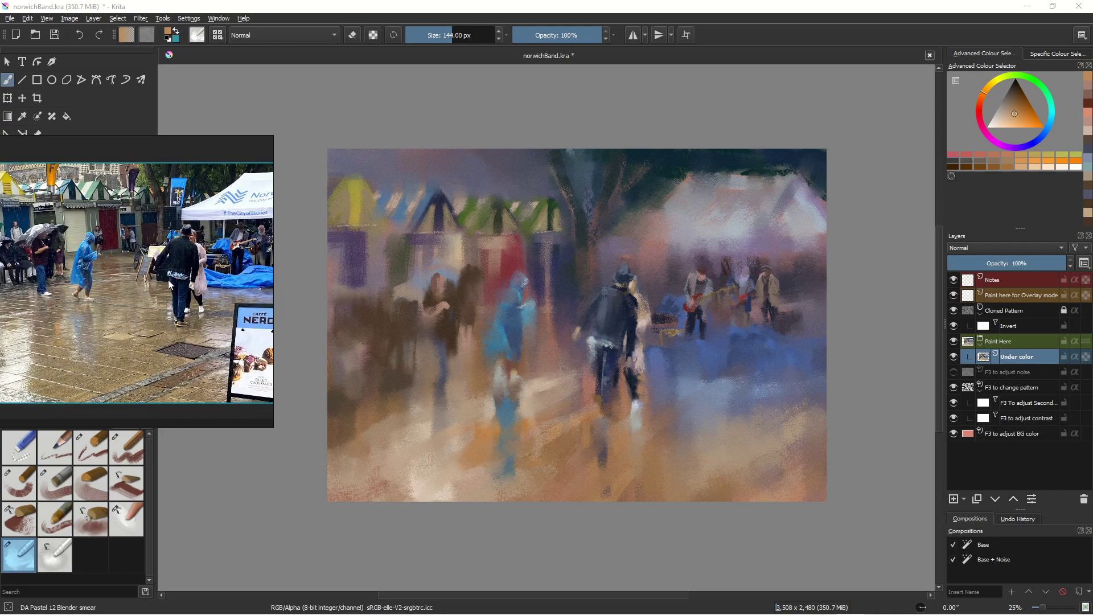
{"action": "scroll", "coordinate": [169, 283], "scroll_direction": "down", "scroll_amount": 4}
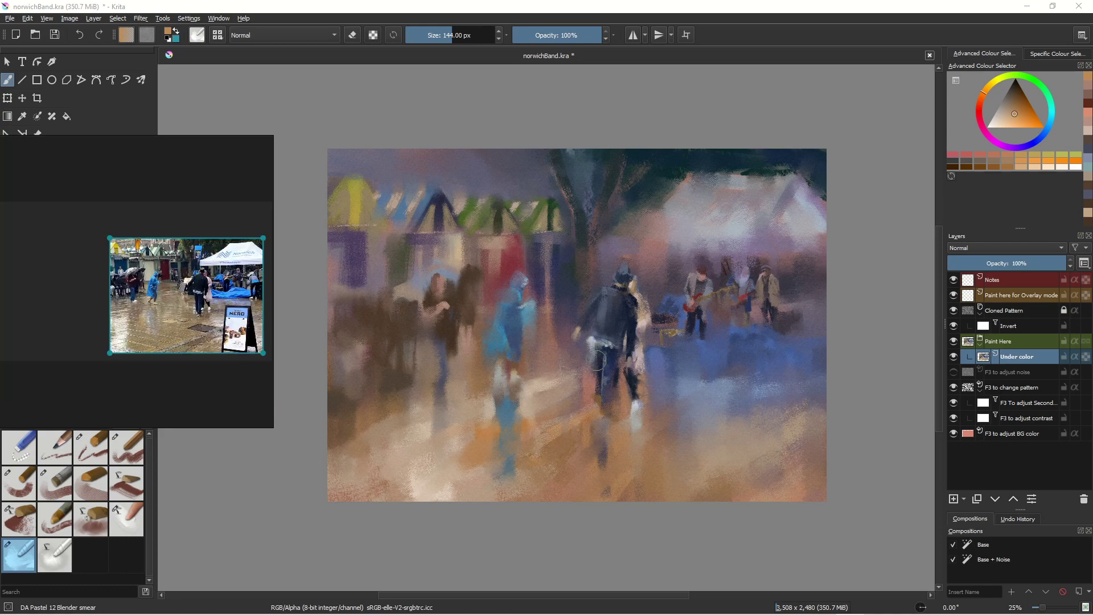
{"action": "scroll", "coordinate": [116, 359], "scroll_direction": "up", "scroll_amount": 2}
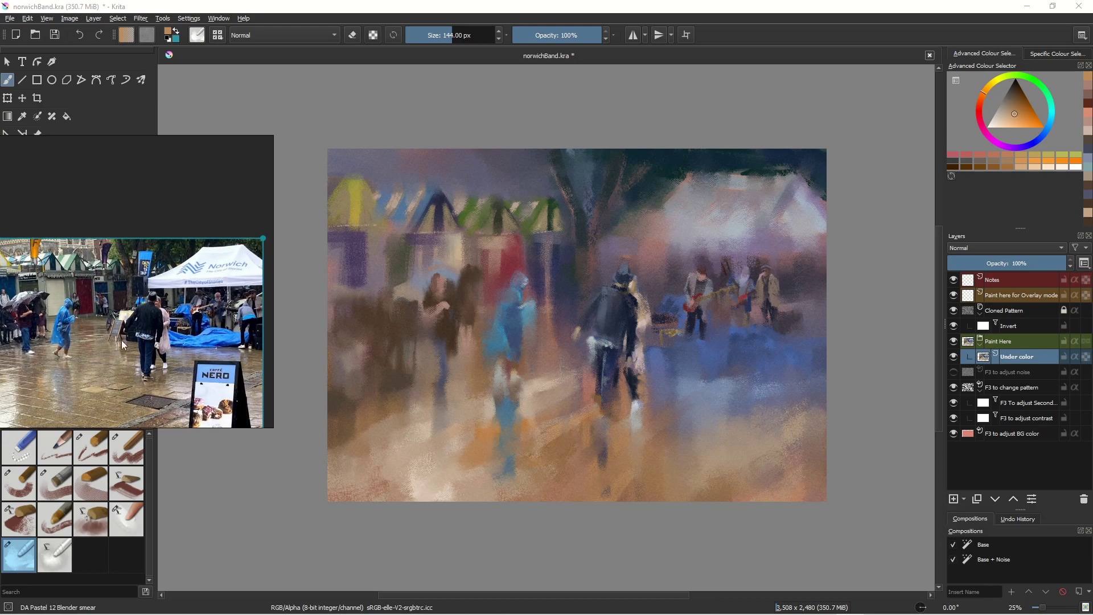
Set up the DA Pastel 01 Pencil brush with a pale beige colour and add a new paint layer above Under color
{"action": "scroll", "coordinate": [77, 330], "scroll_direction": "up", "scroll_amount": 4}
{"action": "left_click_drag", "start_coordinate": [165, 306], "coordinate": [4, 305]}
{"action": "scroll", "coordinate": [681, 334], "scroll_direction": "up", "scroll_amount": 4}
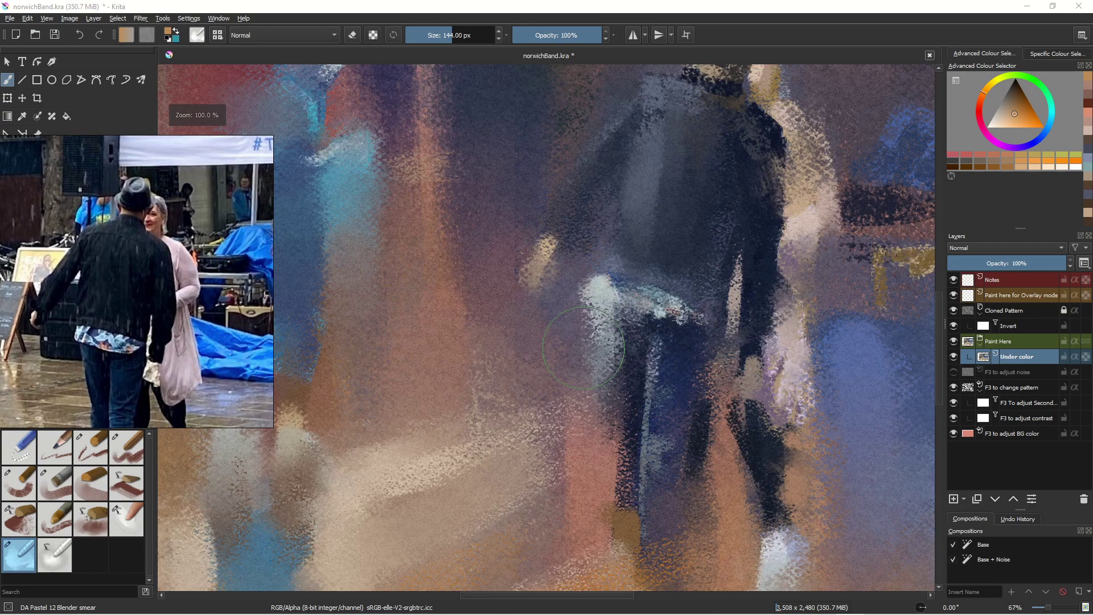
{"action": "scroll", "coordinate": [530, 407], "scroll_direction": "down", "scroll_amount": 2}
{"action": "scroll", "coordinate": [529, 398], "scroll_direction": "up", "scroll_amount": 1}
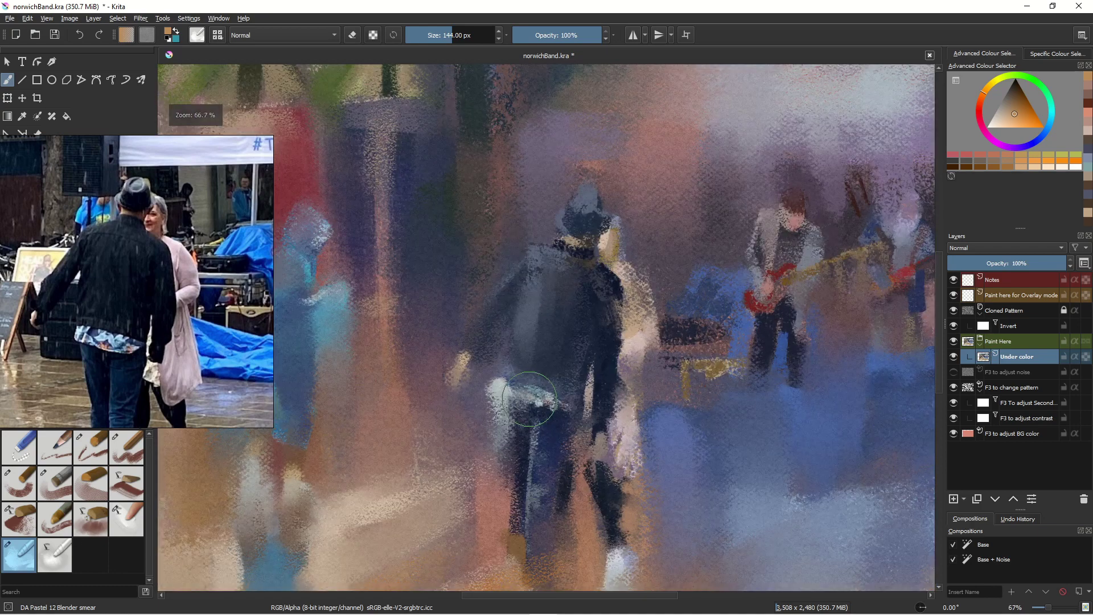
{"action": "left_click_drag", "start_coordinate": [529, 398], "coordinate": [545, 363]}
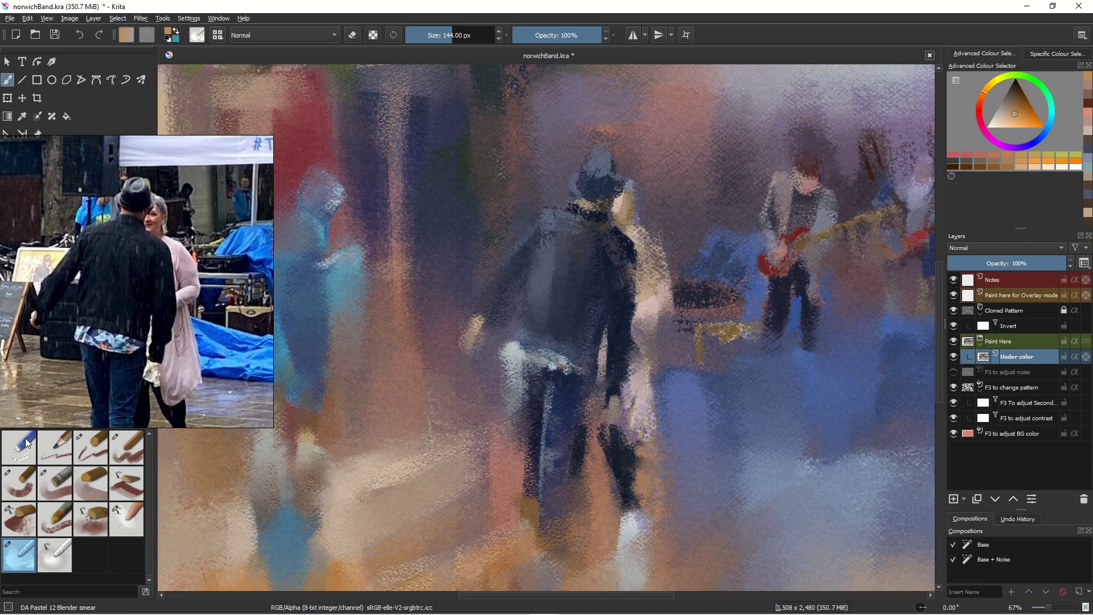
{"action": "left_click", "coordinate": [52, 449]}
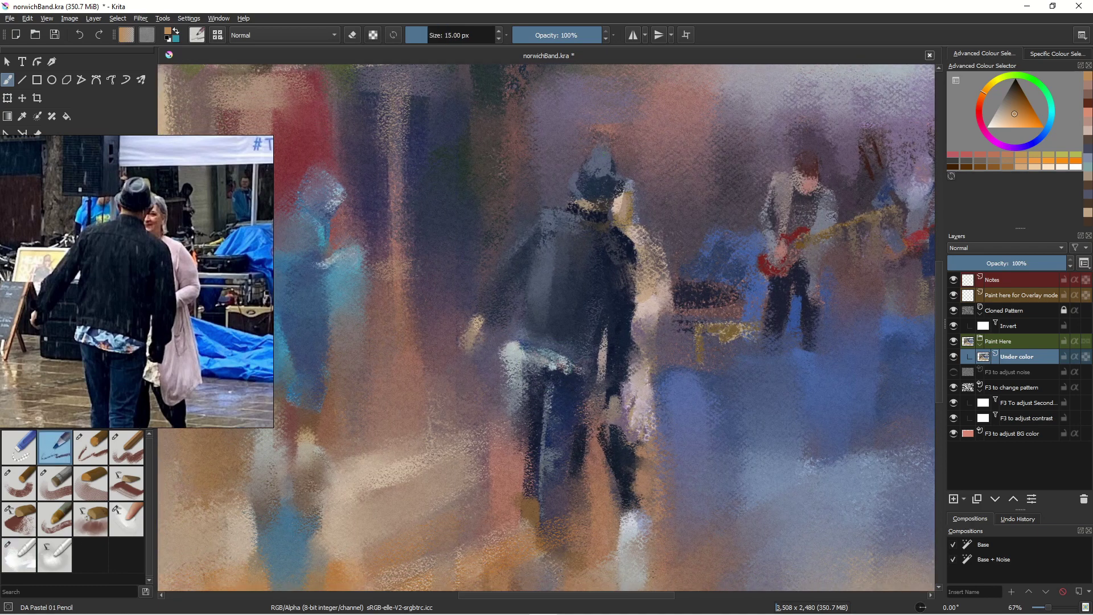
{"action": "left_click", "coordinate": [1003, 115]}
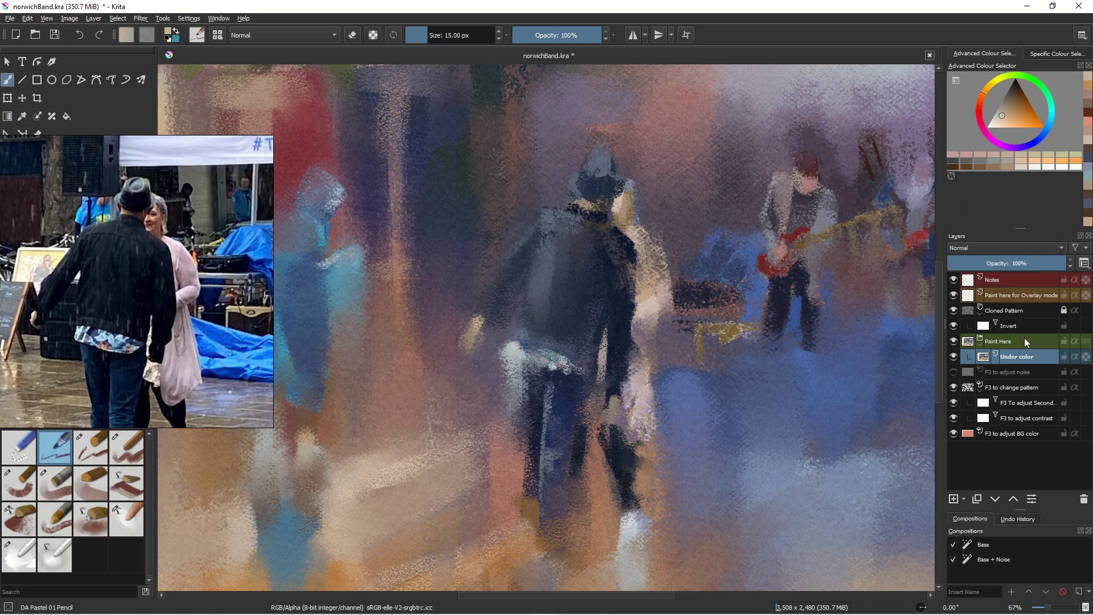
{"action": "left_click", "coordinate": [953, 499]}
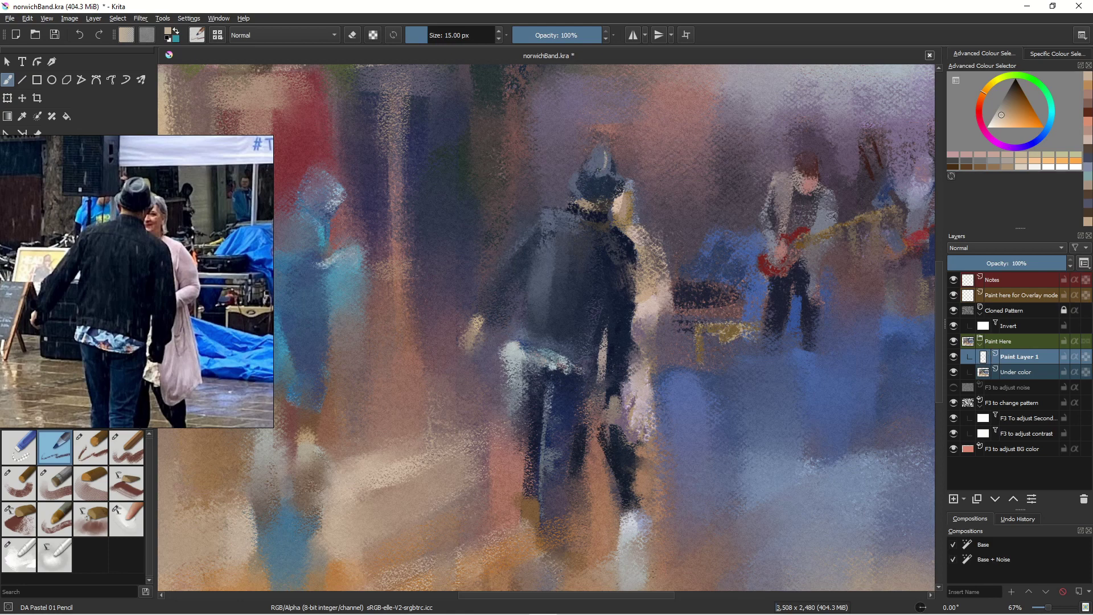
Draw pale beige highlights around the walking man's hat with the pencil brush at 32 px
{"action": "key", "text": "bracketright"}
{"action": "key", "text": "bracketright"}
{"action": "key", "text": "bracketright"}
{"action": "mouse_move", "coordinate": [590, 157]}
{"action": "left_mouse_down"}
{"action": "mouse_move", "coordinate": [588, 171]}
{"action": "mouse_move", "coordinate": [618, 180]}
{"action": "left_mouse_up"}
{"action": "left_click_drag", "start_coordinate": [576, 174], "coordinate": [572, 188]}
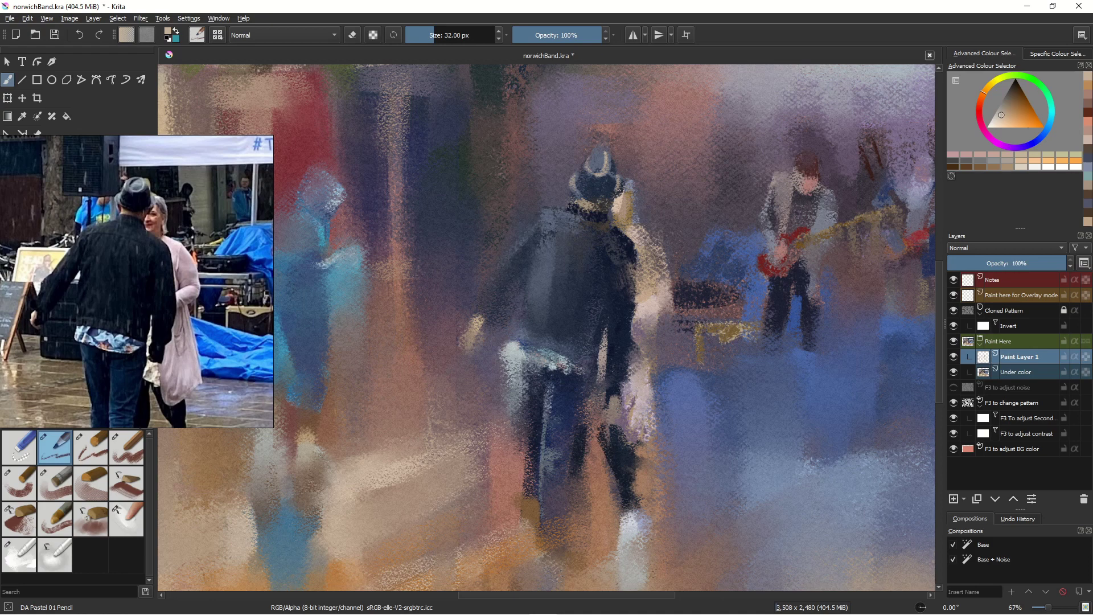
Add warm tan strokes to the walking man's neck and the woman's face at 32 px
{"action": "left_click", "coordinate": [1010, 119]}
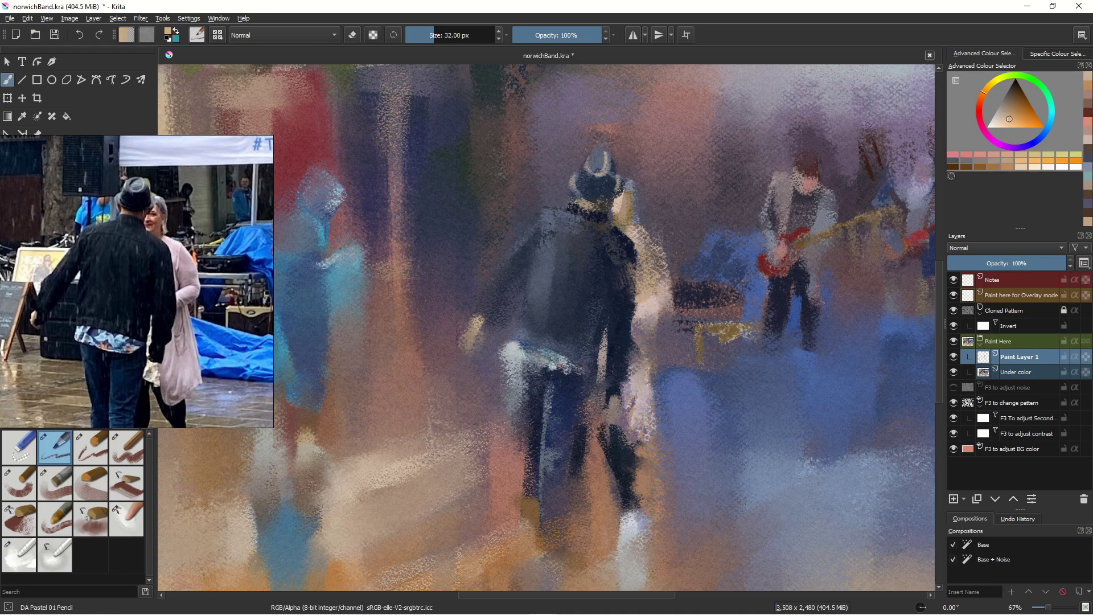
{"action": "left_click_drag", "start_coordinate": [578, 202], "coordinate": [585, 205]}
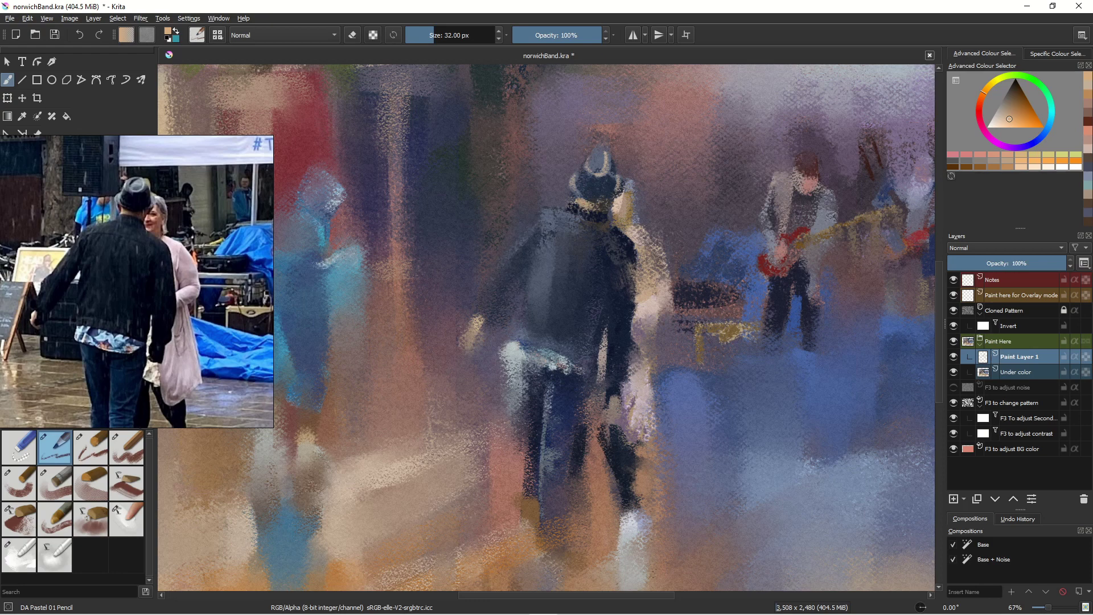
{"action": "left_click_drag", "start_coordinate": [622, 201], "coordinate": [627, 197]}
{"action": "left_click_drag", "start_coordinate": [613, 210], "coordinate": [614, 219]}
Pick a pale greyish pink and add a stroke to the shoulder of the woman beside the walking man
{"action": "left_click", "coordinate": [985, 129]}
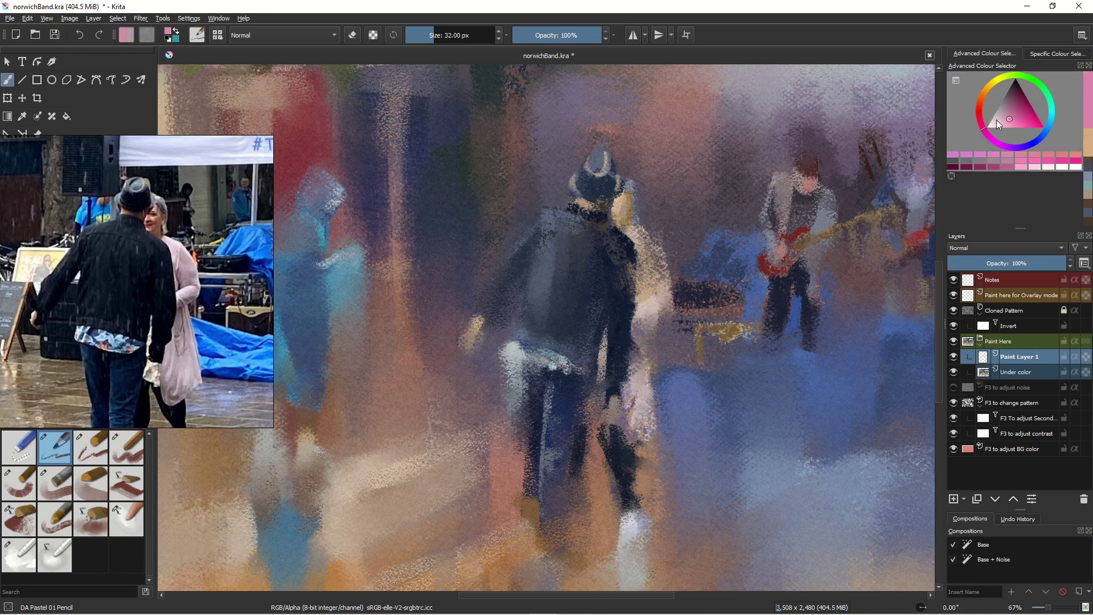
{"action": "left_click_drag", "start_coordinate": [1002, 124], "coordinate": [998, 119]}
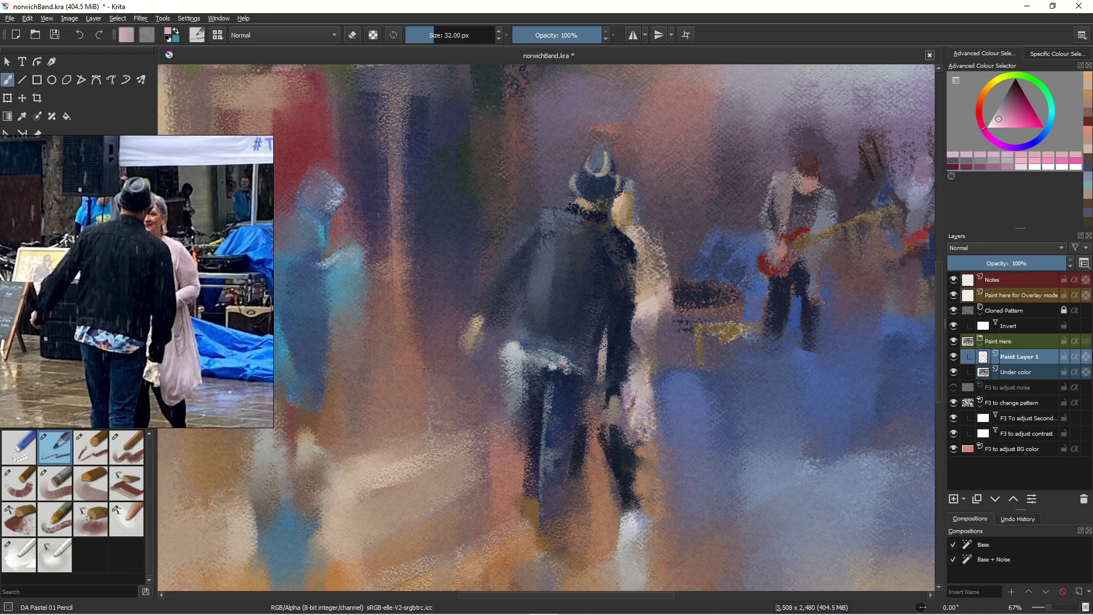
{"action": "mouse_move", "coordinate": [638, 233]}
{"action": "left_mouse_down"}
{"action": "mouse_move", "coordinate": [659, 244]}
{"action": "mouse_move", "coordinate": [644, 242]}
{"action": "left_mouse_up"}
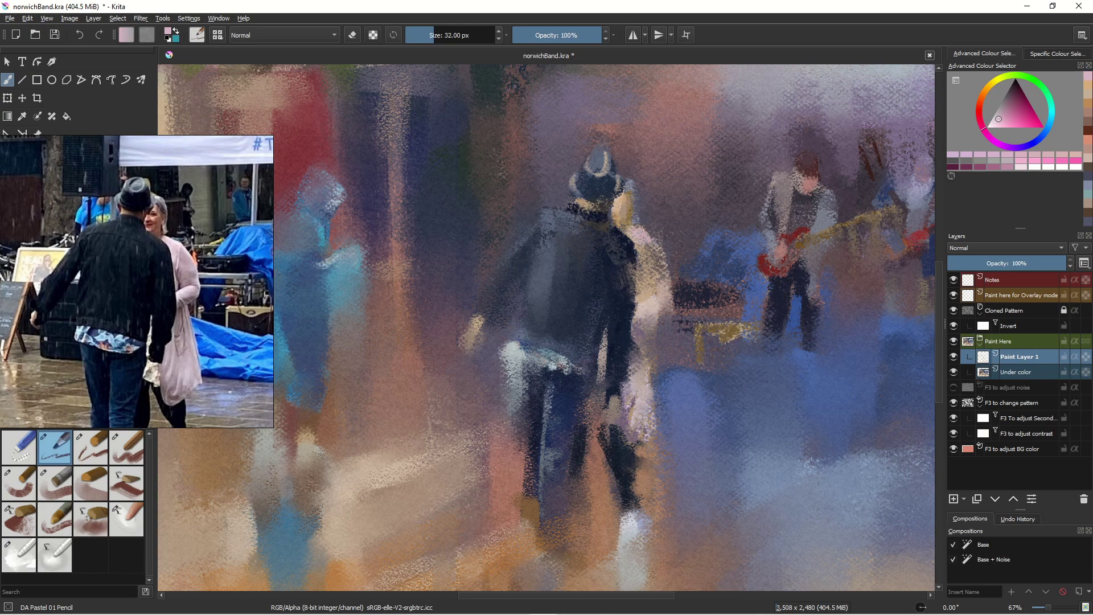
Pick a lighter pale pink and stroke highlights along the shoulder and arm of the woman beside the walking man
{"action": "left_click", "coordinate": [994, 123]}
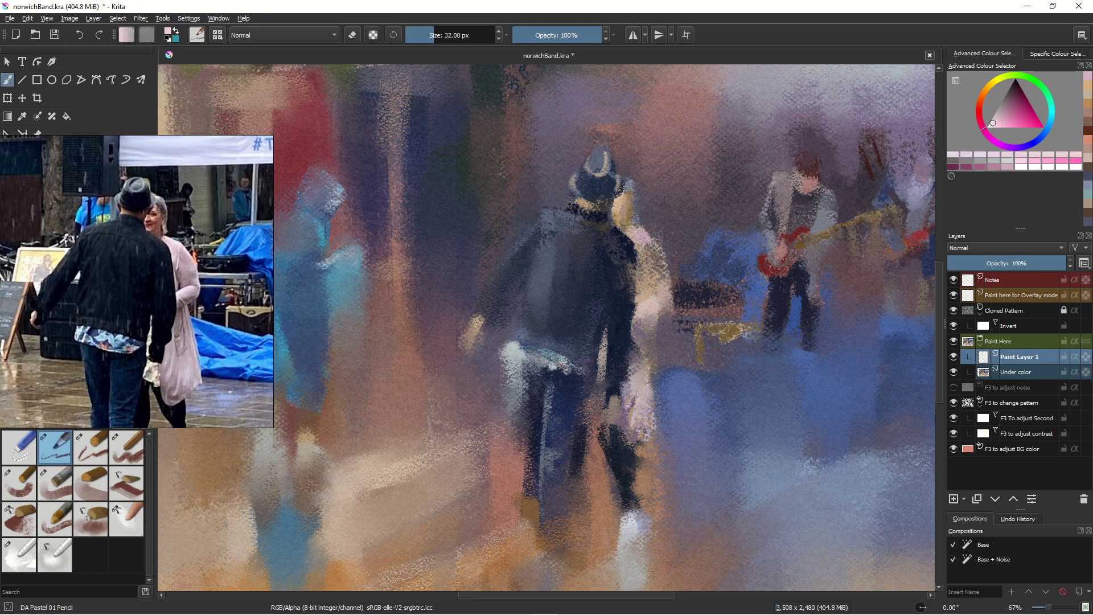
{"action": "left_click_drag", "start_coordinate": [654, 243], "coordinate": [662, 265]}
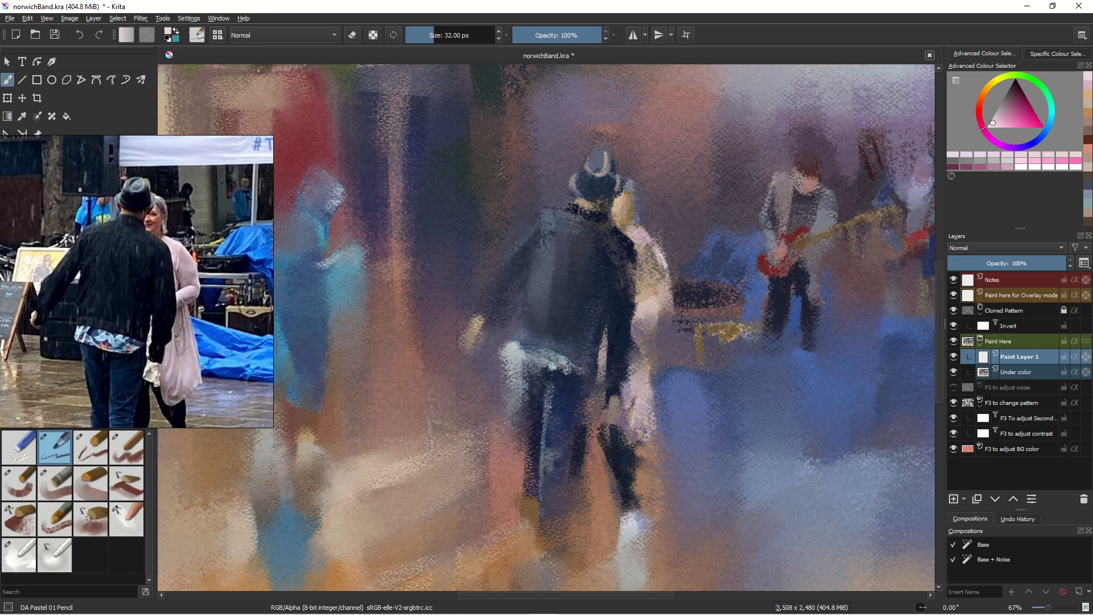
{"action": "left_click_drag", "start_coordinate": [663, 269], "coordinate": [670, 302]}
Shift the paint colour to a pale blue and outline the back of the woman's hair with it
{"action": "left_click", "coordinate": [1046, 129]}
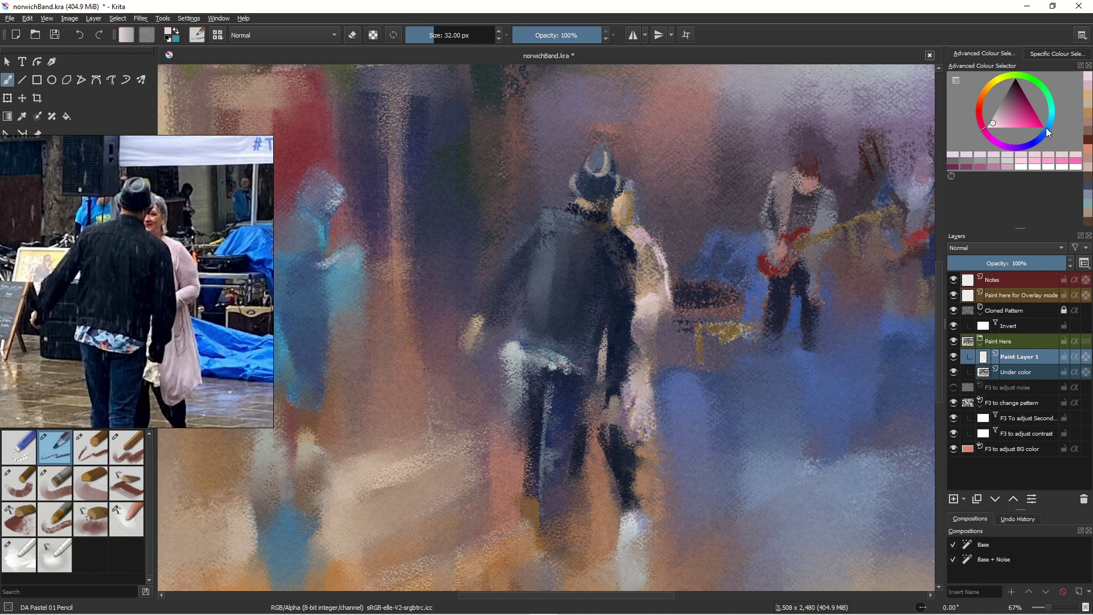
{"action": "left_click", "coordinate": [992, 127]}
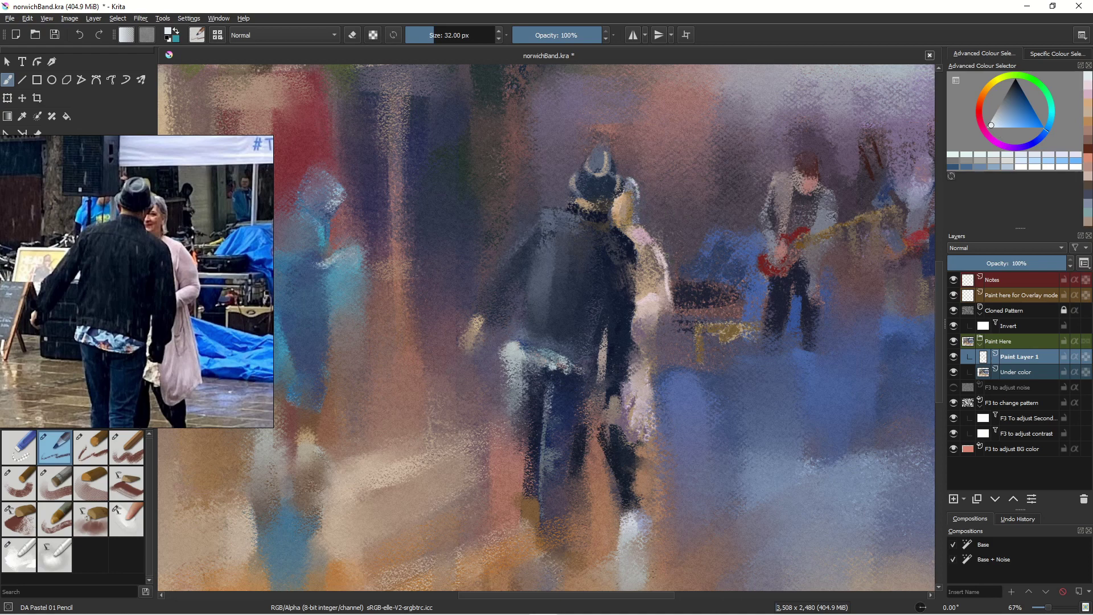
{"action": "left_click_drag", "start_coordinate": [639, 200], "coordinate": [637, 211]}
Sample the tan, lighten it to a pale beige, and add highlights to the man's hand and the woman's dress
{"action": "left_click", "coordinate": [592, 203], "text": "ctrl"}
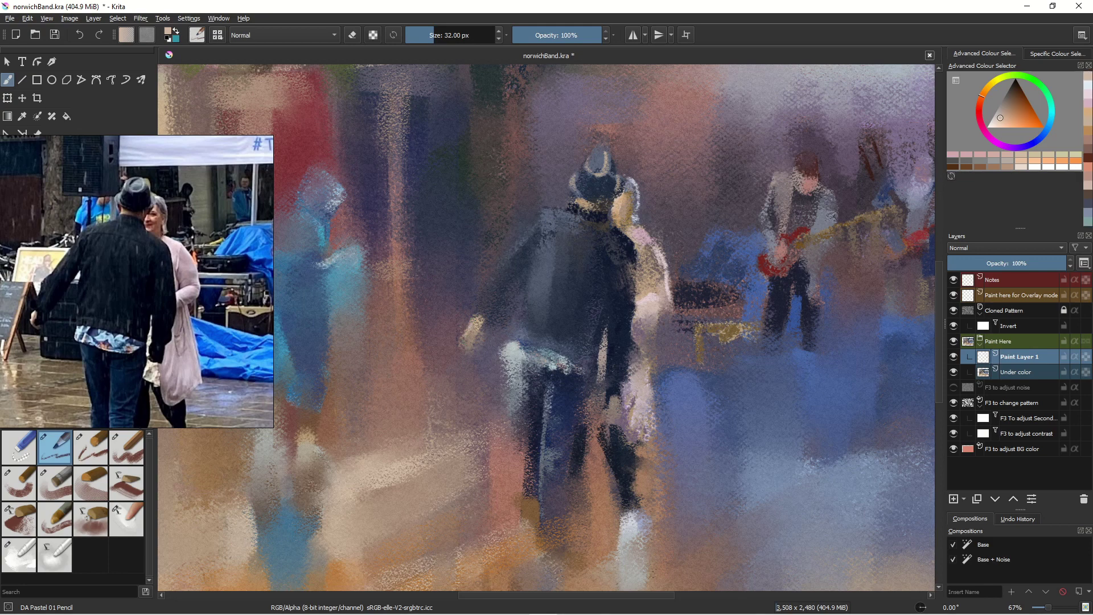
{"action": "left_click", "coordinate": [990, 168]}
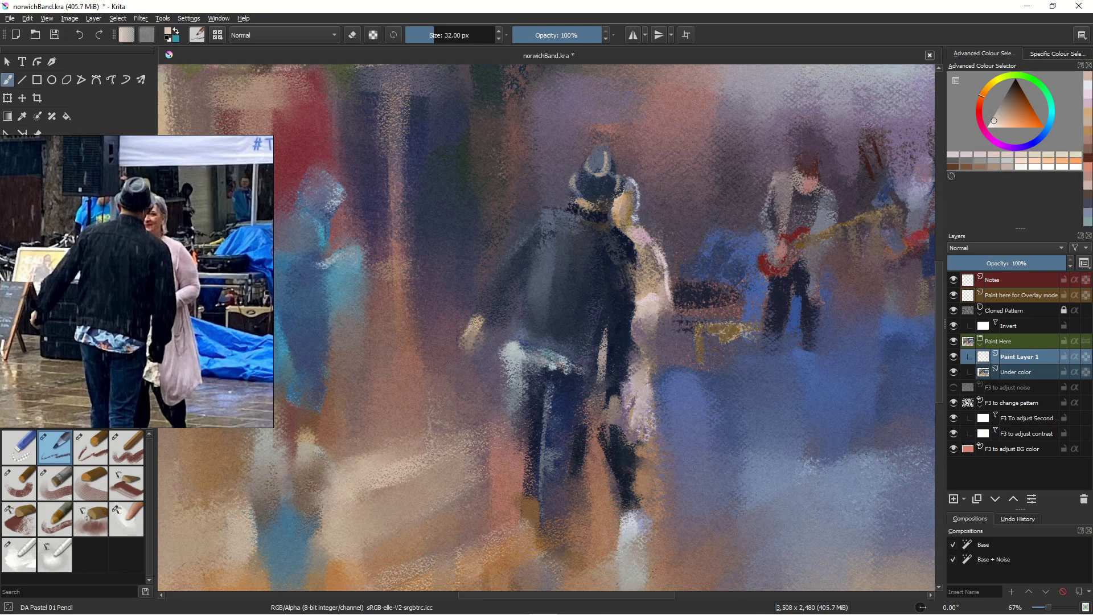
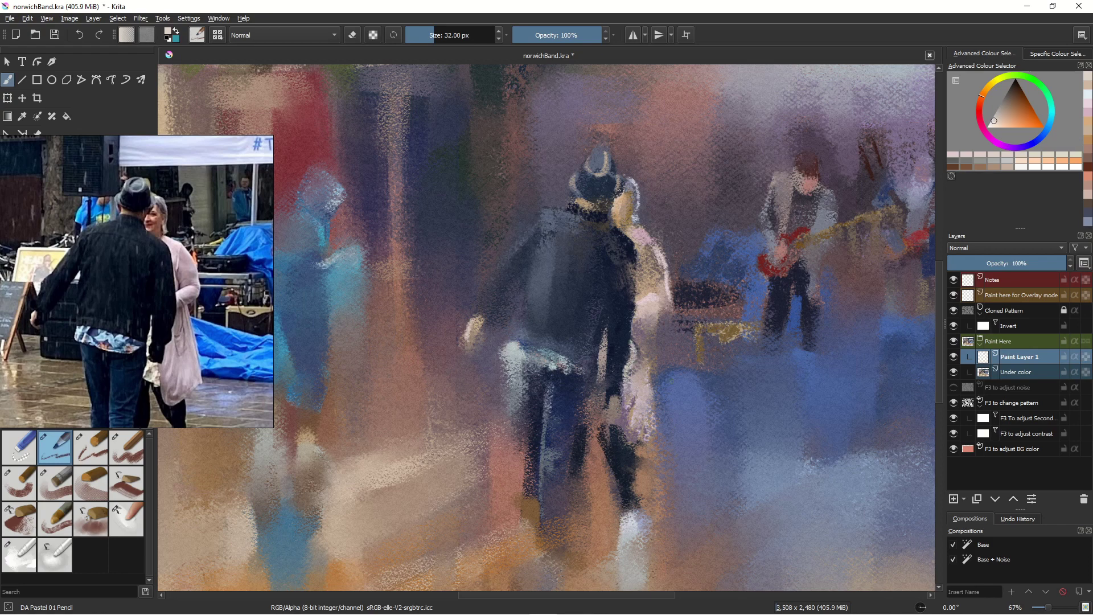
{"action": "mouse_move", "coordinate": [633, 287]}
{"action": "left_mouse_down"}
{"action": "mouse_move", "coordinate": [636, 352]}
{"action": "mouse_move", "coordinate": [642, 336]}
{"action": "left_mouse_up"}
Sample the orange-brown of the wet pavement and paint it around the woman's white shoe to define the foot
{"action": "scroll", "coordinate": [559, 390], "scroll_direction": "down", "scroll_amount": 4}
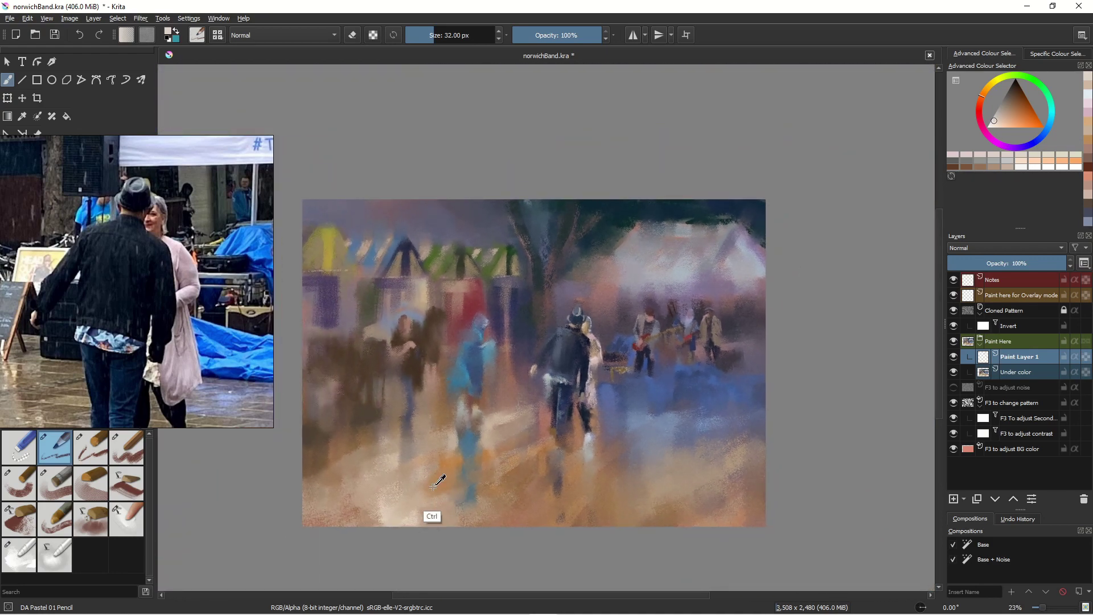
{"action": "left_click", "coordinate": [444, 470], "text": "ctrl"}
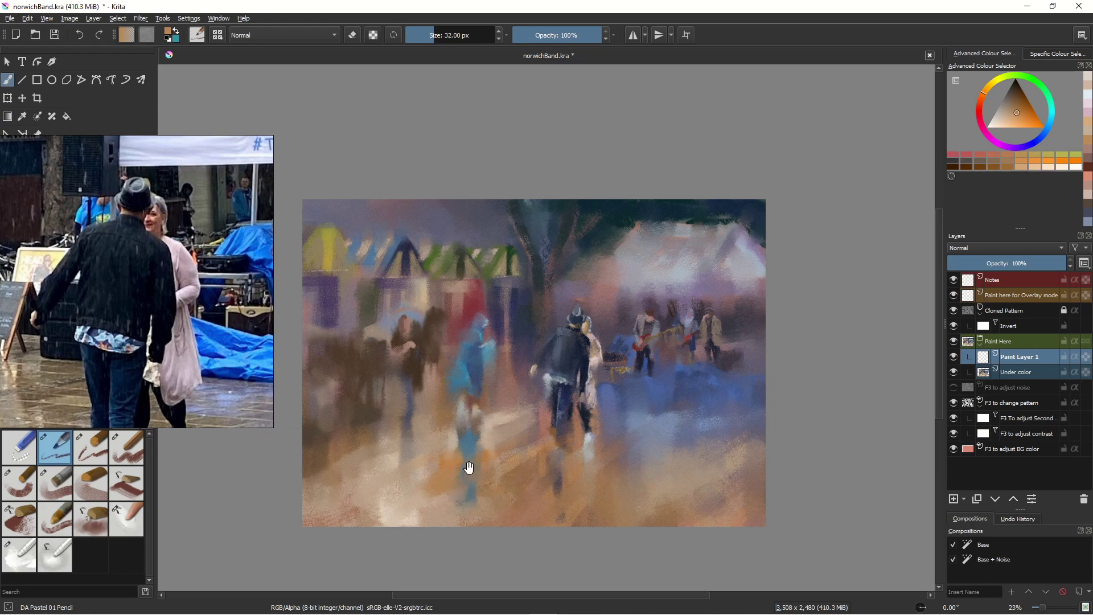
{"action": "scroll", "coordinate": [465, 464], "scroll_direction": "up", "scroll_amount": 1}
{"action": "scroll", "coordinate": [466, 464], "scroll_direction": "up", "scroll_amount": 4}
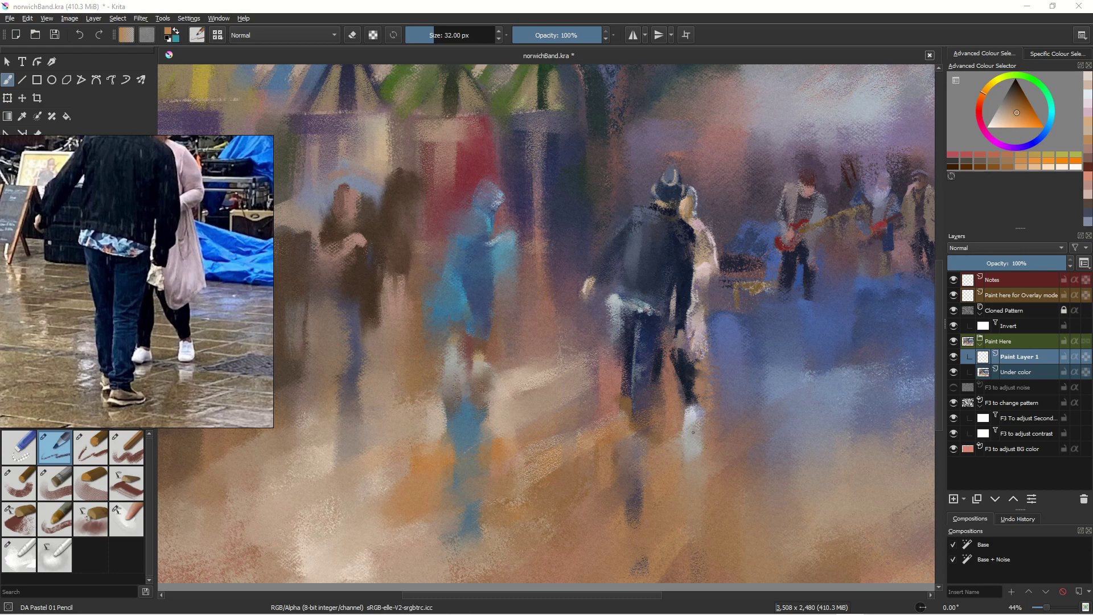
{"action": "left_click", "coordinate": [684, 424]}
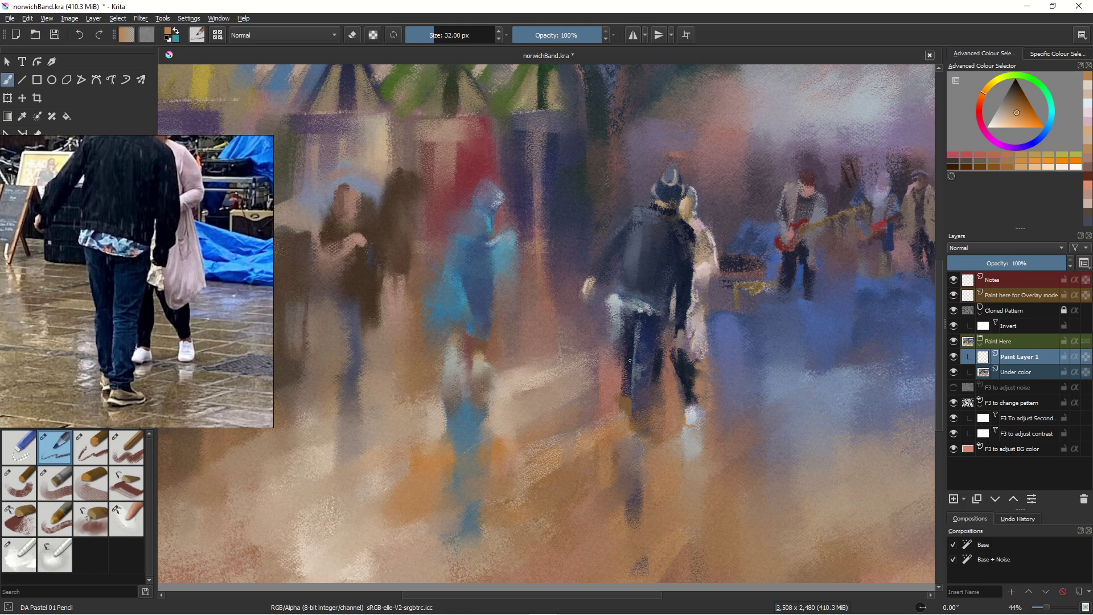
Sample the man's navy trousers, strengthen his reflection with DA Pastel 03 Legacy at 47 px, and select DA Pastel 12 Blender smear
{"action": "left_click", "coordinate": [647, 378], "text": "ctrl"}
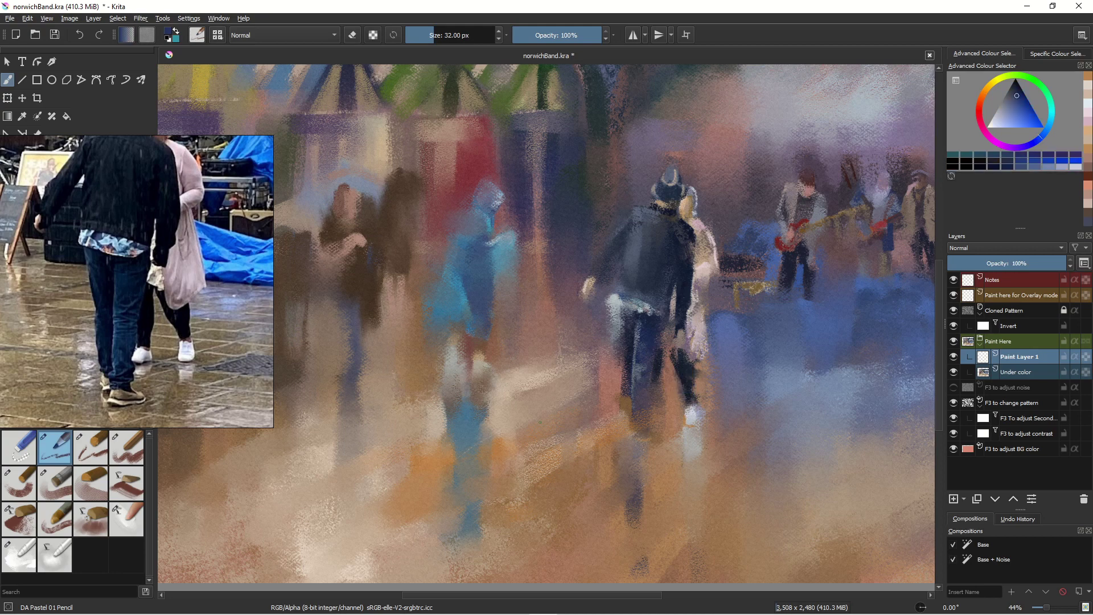
{"action": "left_click", "coordinate": [117, 447]}
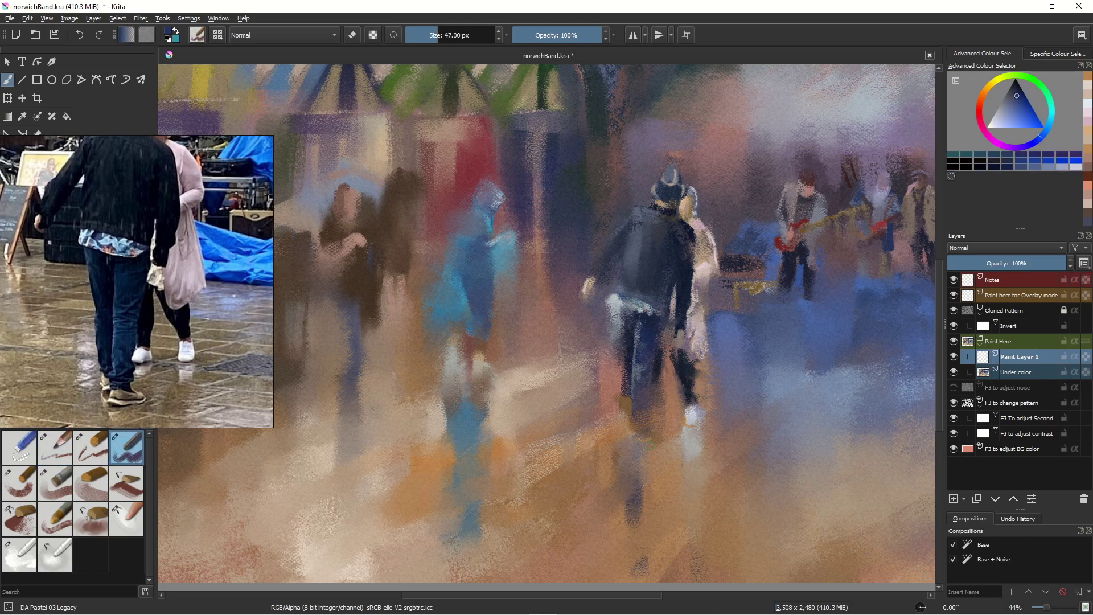
{"action": "left_click_drag", "start_coordinate": [650, 444], "coordinate": [643, 473]}
{"action": "mouse_move", "coordinate": [639, 447]}
{"action": "left_mouse_down"}
{"action": "mouse_move", "coordinate": [658, 518]}
{"action": "mouse_move", "coordinate": [650, 456]}
{"action": "mouse_move", "coordinate": [642, 479]}
{"action": "mouse_move", "coordinate": [671, 443]}
{"action": "mouse_move", "coordinate": [661, 475]}
{"action": "left_mouse_up"}
{"action": "left_click", "coordinate": [19, 555]}
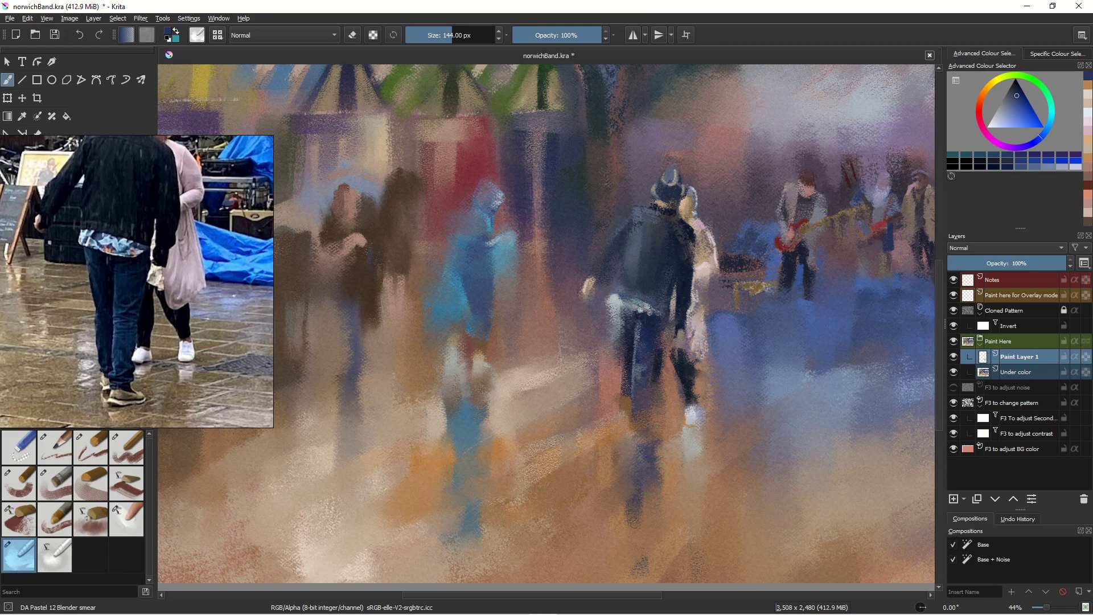
Extend the man's navy trouser leg down to the foot with the DA Pastel 03 Legacy brush at 47 px
{"action": "left_click", "coordinate": [126, 447]}
{"action": "mouse_move", "coordinate": [641, 410]}
{"action": "left_mouse_down"}
{"action": "mouse_move", "coordinate": [654, 491]}
{"action": "mouse_move", "coordinate": [682, 470]}
{"action": "mouse_move", "coordinate": [643, 425]}
{"action": "mouse_move", "coordinate": [645, 395]}
{"action": "mouse_move", "coordinate": [645, 435]}
{"action": "left_mouse_up"}
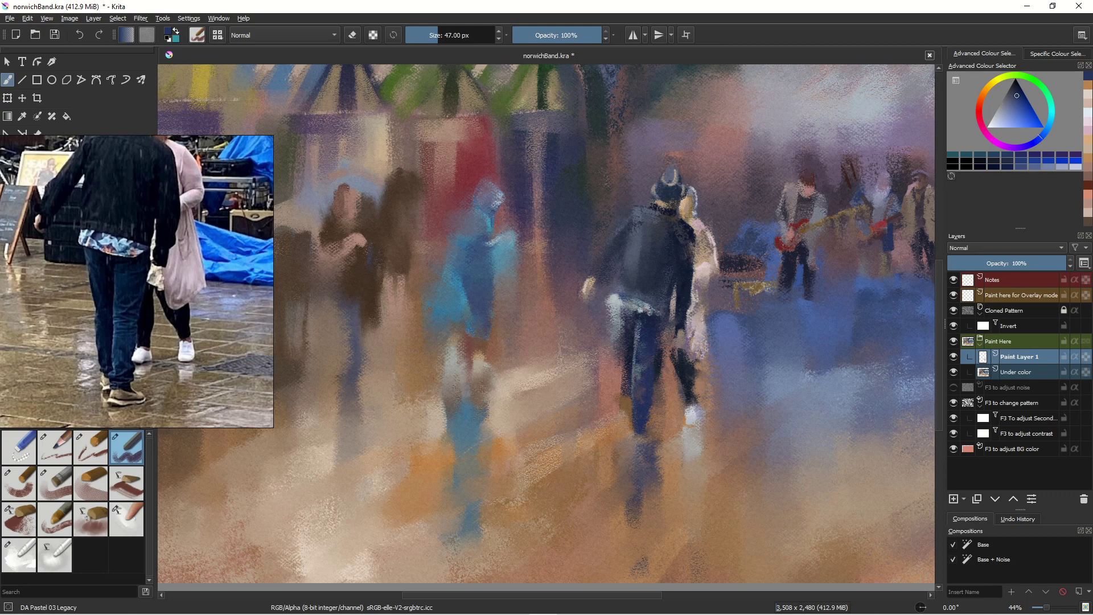
{"action": "left_click_drag", "start_coordinate": [638, 424], "coordinate": [644, 433]}
Add a pale grey-blue highlight along the edge of the man's trouser leg with DA Pastel 01 Pencil at 32 px
{"action": "left_click", "coordinate": [57, 447]}
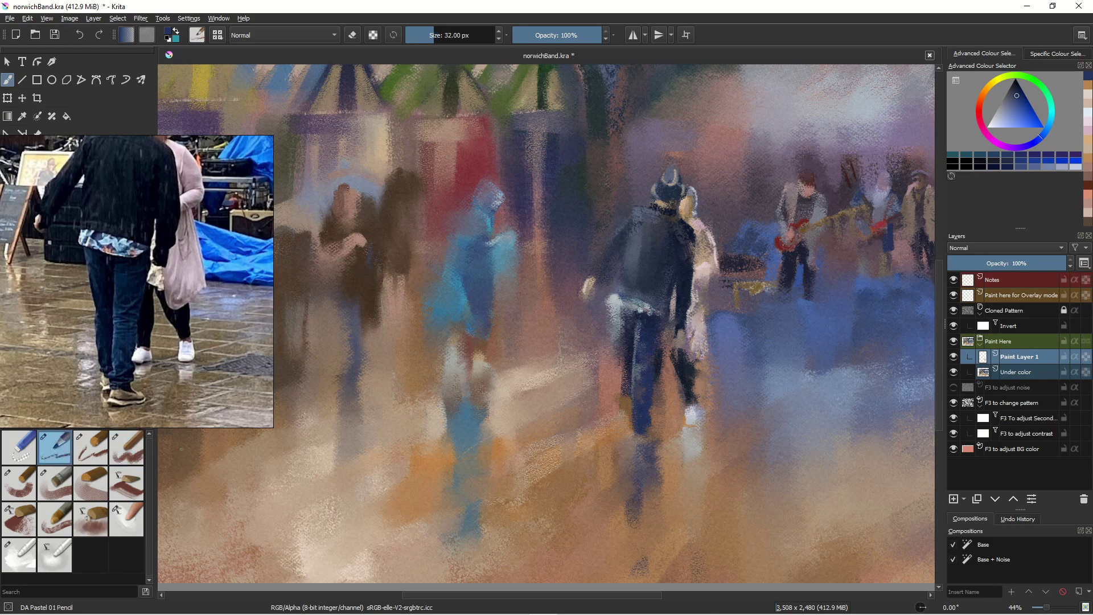
{"action": "left_click", "coordinate": [993, 121]}
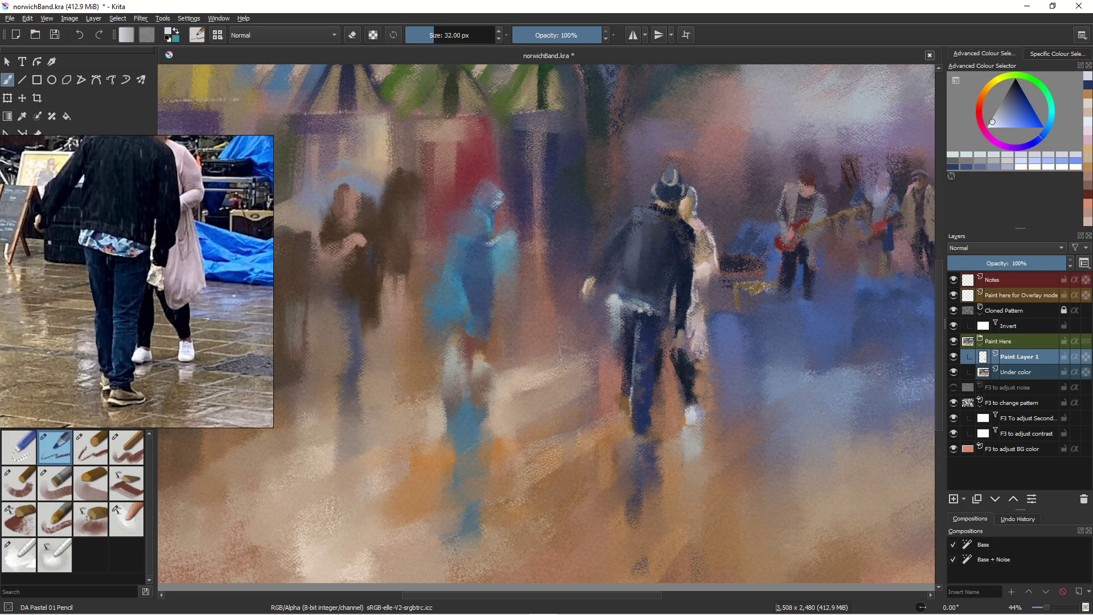
{"action": "left_click_drag", "start_coordinate": [631, 365], "coordinate": [631, 383]}
Sample the dark teal of the tree foliage and sign the painting with the artist's name in its lower right corner
{"action": "scroll", "coordinate": [556, 471], "scroll_direction": "down", "scroll_amount": 4}
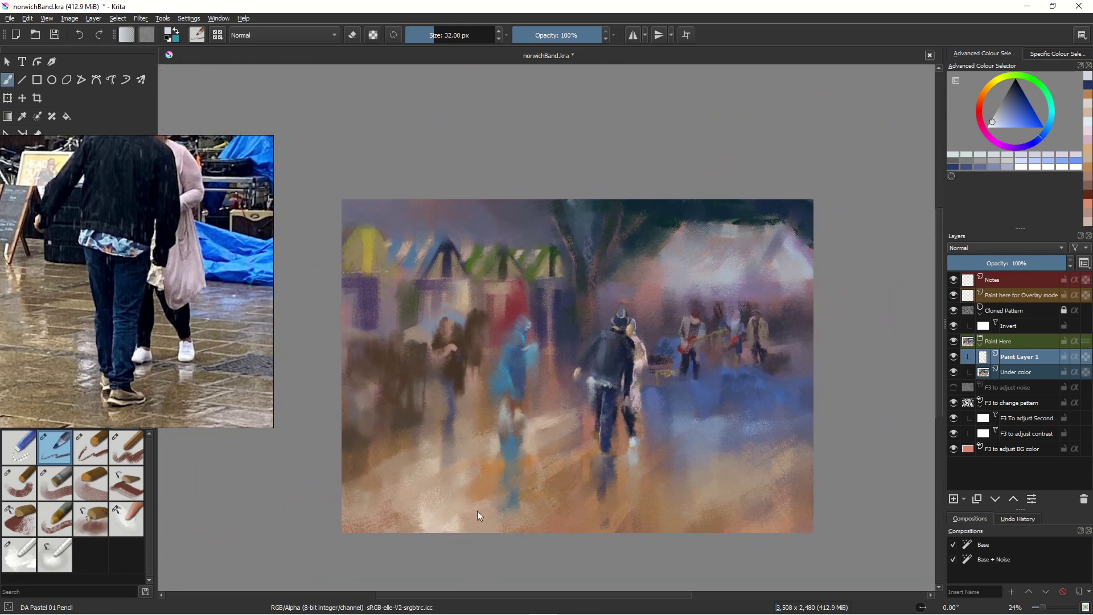
{"action": "left_click", "coordinate": [632, 256], "text": "ctrl"}
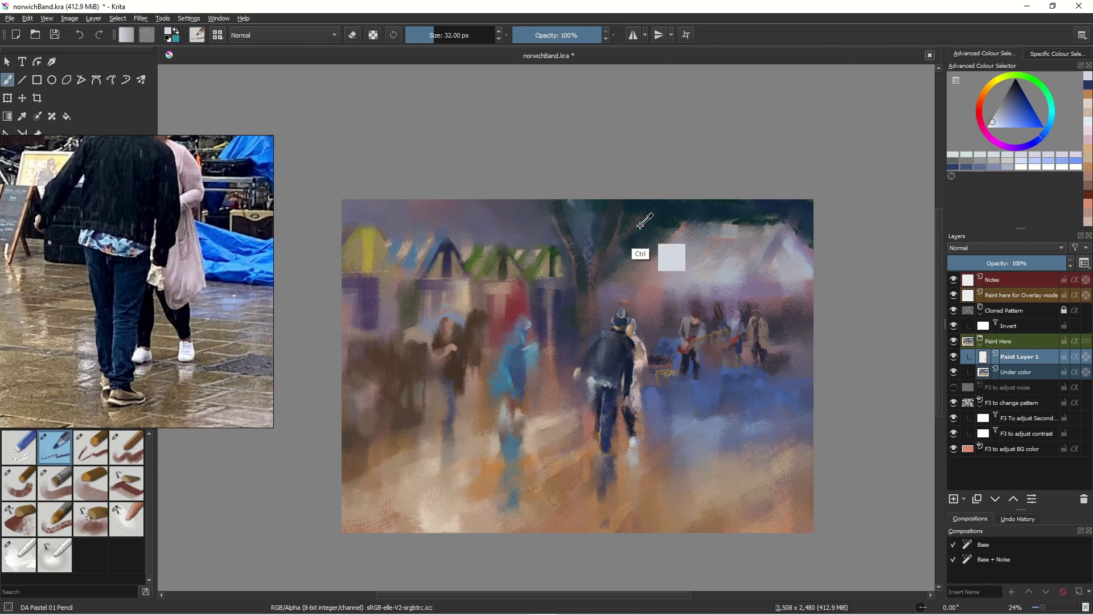
{"action": "right_click", "coordinate": [696, 429]}
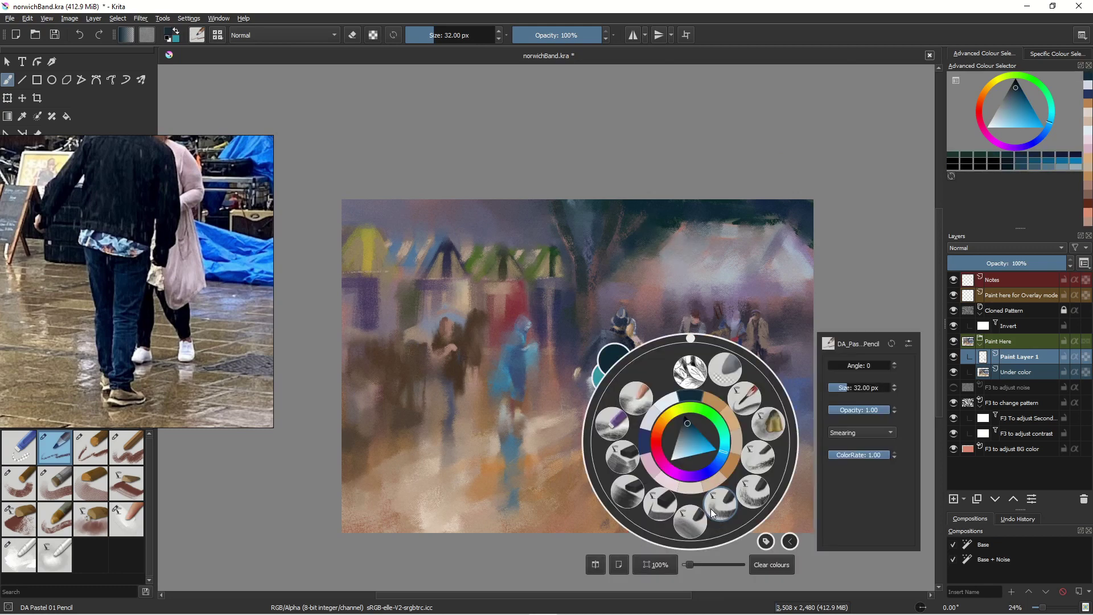
{"action": "left_click", "coordinate": [707, 507]}
{"action": "mouse_move", "coordinate": [710, 509]}
{"action": "left_mouse_down"}
{"action": "mouse_move", "coordinate": [733, 510]}
{"action": "mouse_move", "coordinate": [756, 519]}
{"action": "left_mouse_up"}
{"action": "left_click_drag", "start_coordinate": [761, 508], "coordinate": [768, 524]}
{"action": "left_click_drag", "start_coordinate": [775, 492], "coordinate": [774, 514]}
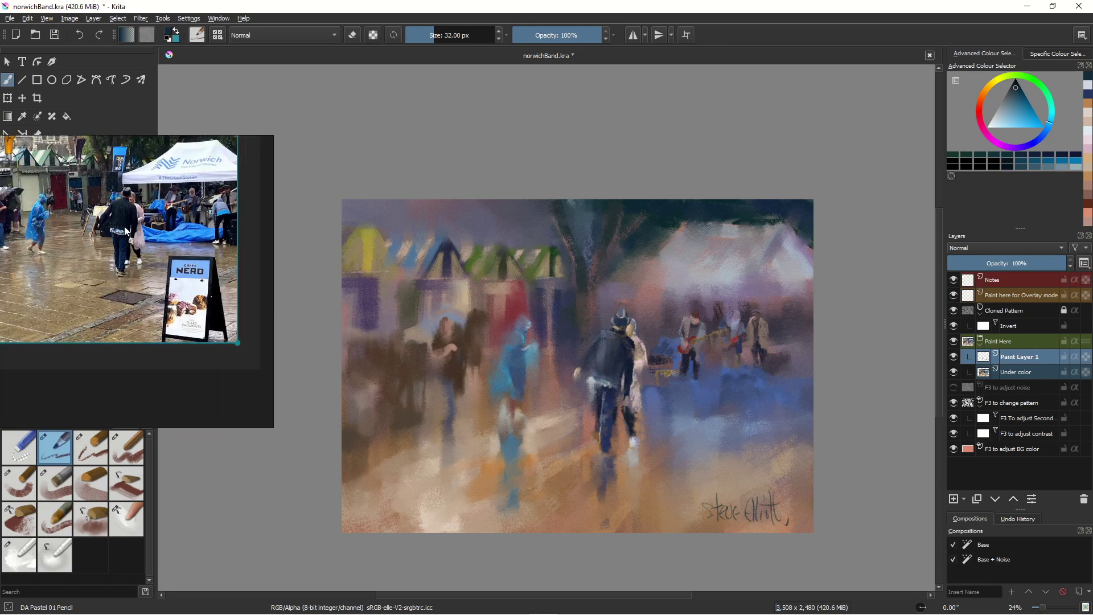
Fit the whole street photo into view in the reference window and shrink that window around it
{"action": "scroll", "coordinate": [848, 436], "scroll_direction": "up", "scroll_amount": 2}
{"action": "scroll", "coordinate": [850, 430], "scroll_direction": "down", "scroll_amount": 1}
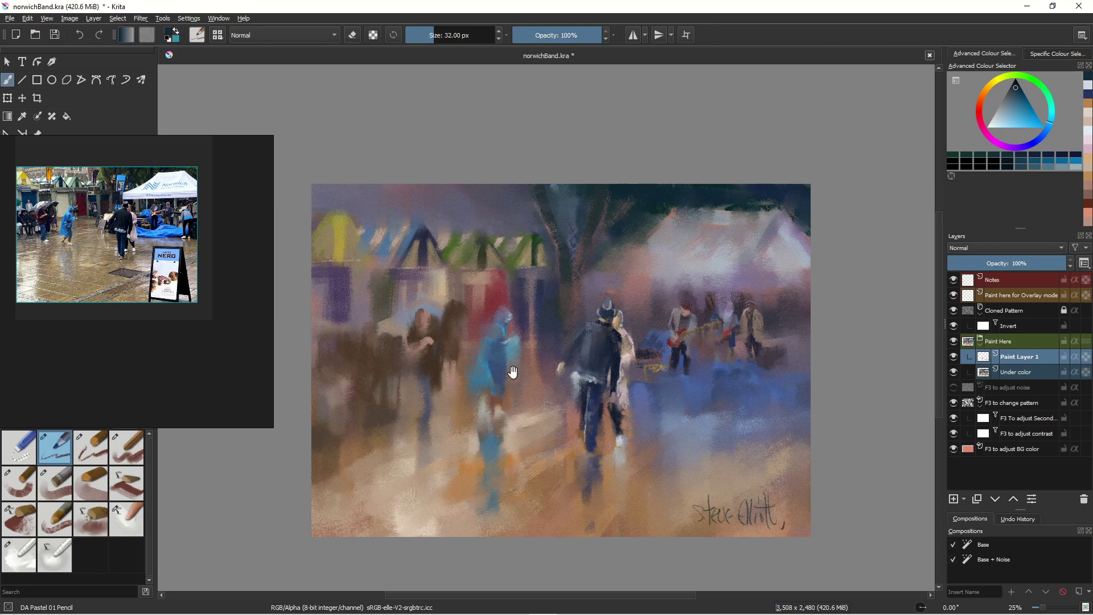
{"action": "scroll", "coordinate": [513, 372], "scroll_direction": "up", "scroll_amount": 2}
{"action": "scroll", "coordinate": [513, 372], "scroll_direction": "down", "scroll_amount": 2}
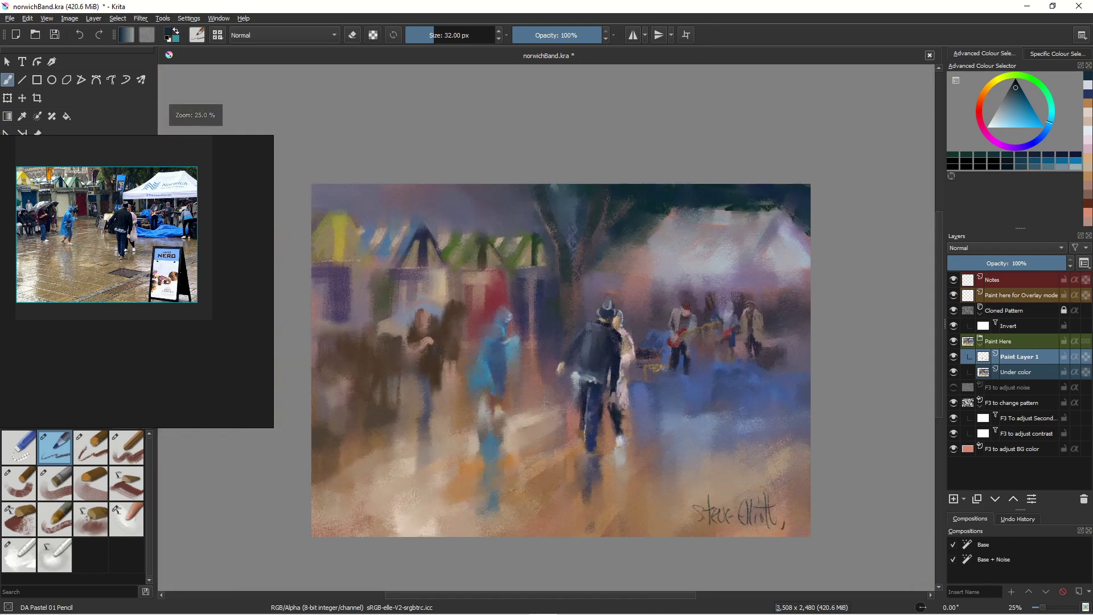
{"action": "left_click_drag", "start_coordinate": [272, 426], "coordinate": [196, 333]}
Merge Paint Layer 1 down into Under color and select the DA Pastel 12 Blender smear brush
{"action": "scroll", "coordinate": [507, 274], "scroll_direction": "up", "scroll_amount": 1}
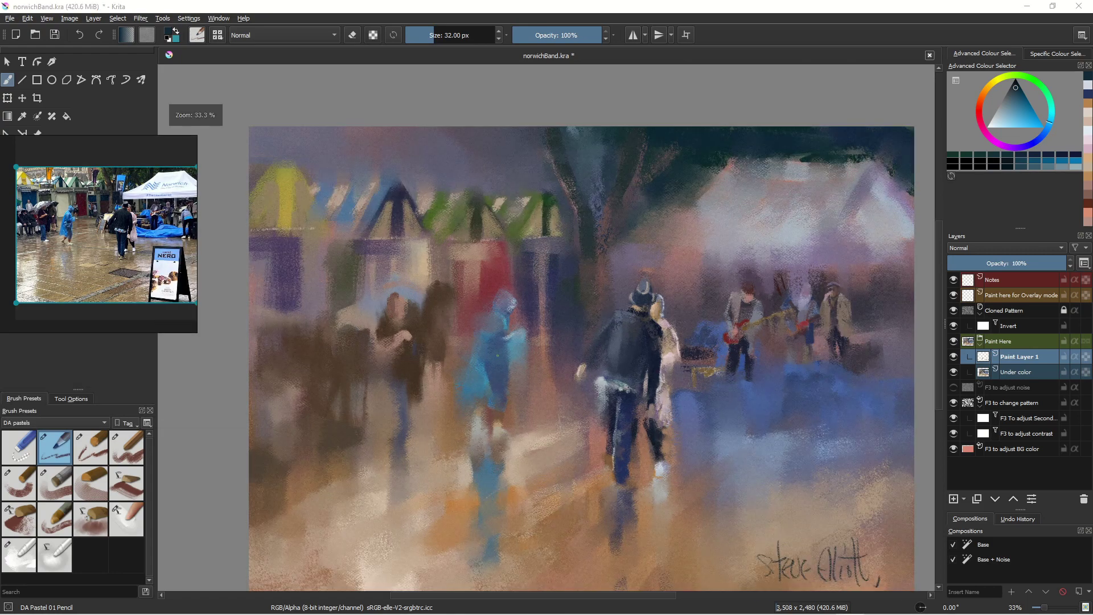
{"action": "scroll", "coordinate": [507, 274], "scroll_direction": "down", "scroll_amount": 1}
{"action": "left_click_drag", "start_coordinate": [502, 357], "coordinate": [500, 329]}
{"action": "scroll", "coordinate": [501, 300], "scroll_direction": "up", "scroll_amount": 1}
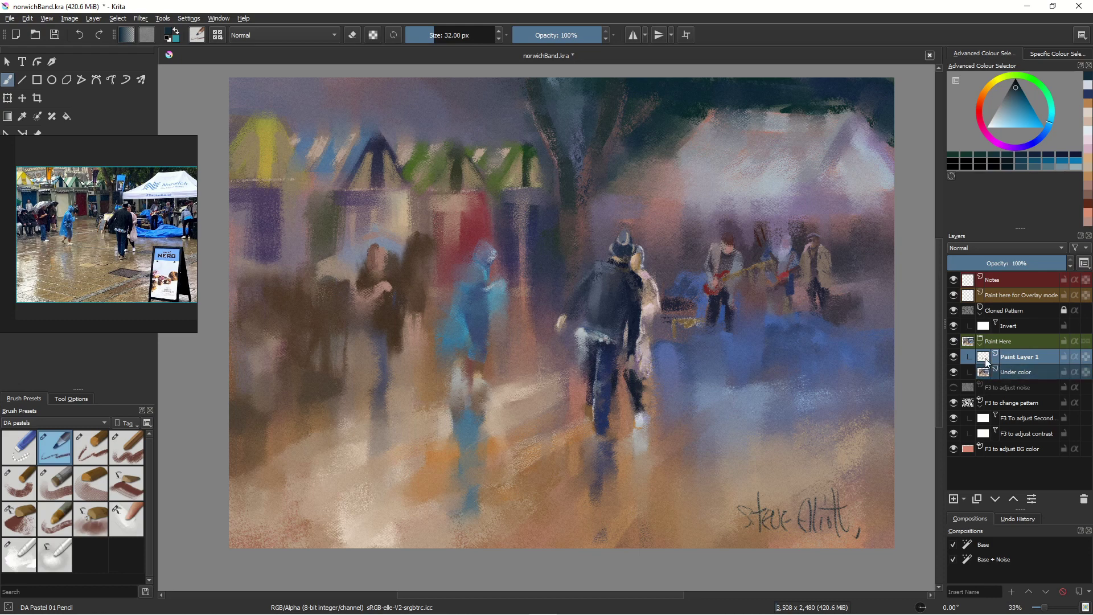
{"action": "key", "text": "ctrl+e"}
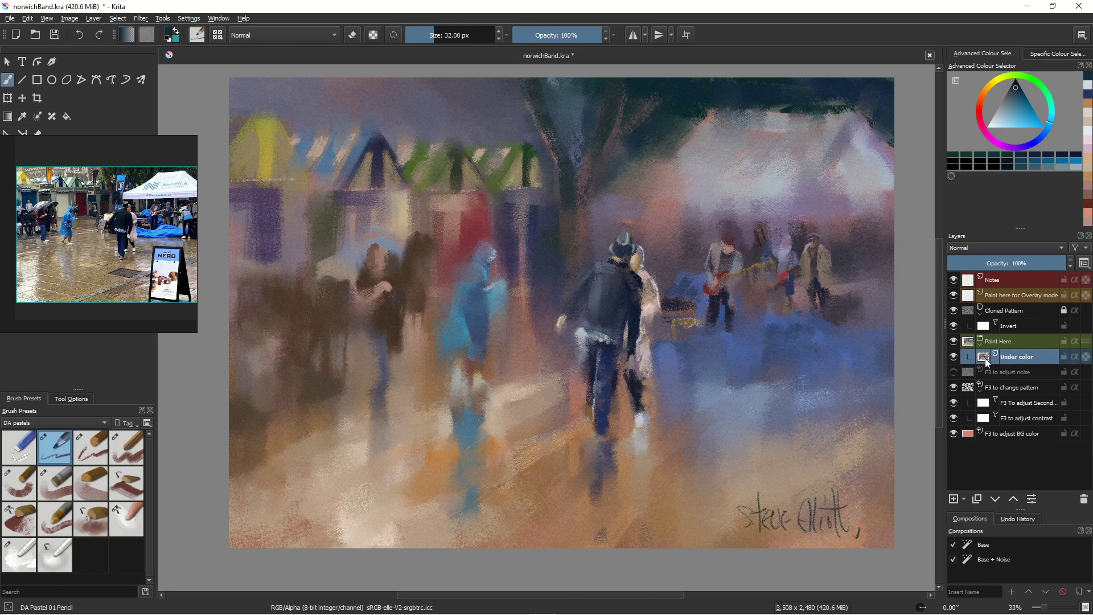
{"action": "left_click", "coordinate": [24, 558]}
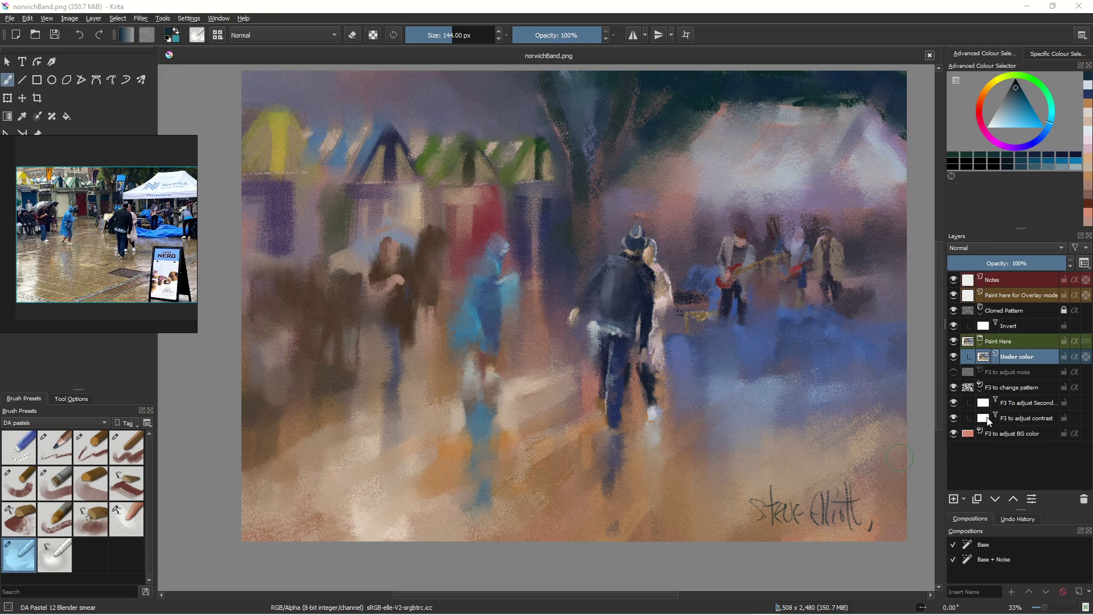
Pick a bright blue and add accents to the man's lower leg and beside the woman's dress with DA Pastel 03 Legacy
{"action": "left_click", "coordinate": [1029, 119]}
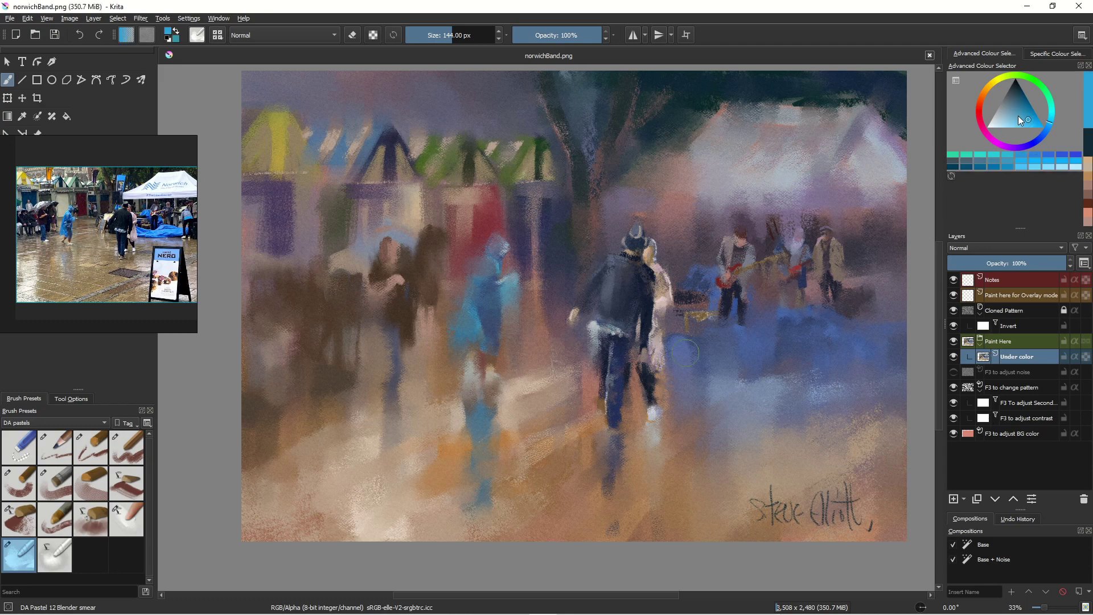
{"action": "left_click_drag", "start_coordinate": [1033, 122], "coordinate": [1033, 135]}
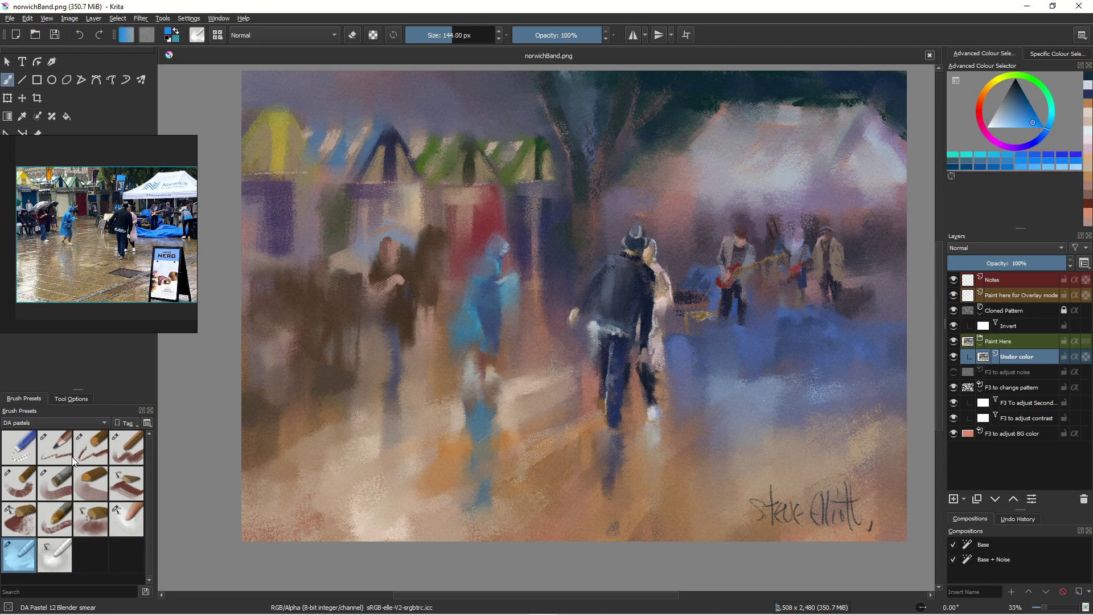
{"action": "left_click", "coordinate": [124, 455]}
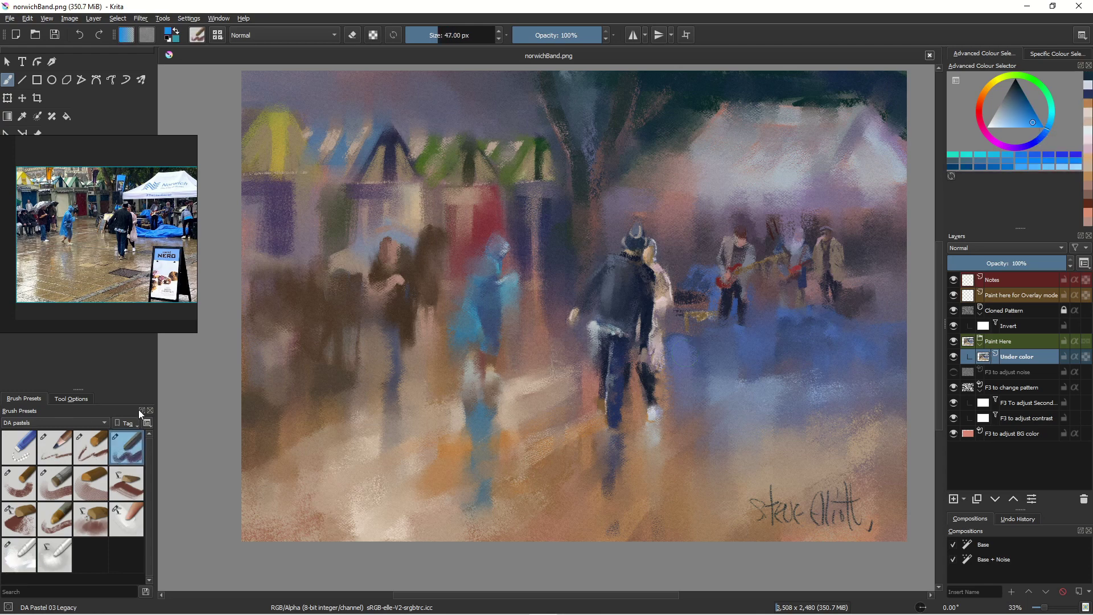
{"action": "left_click_drag", "start_coordinate": [619, 406], "coordinate": [617, 414]}
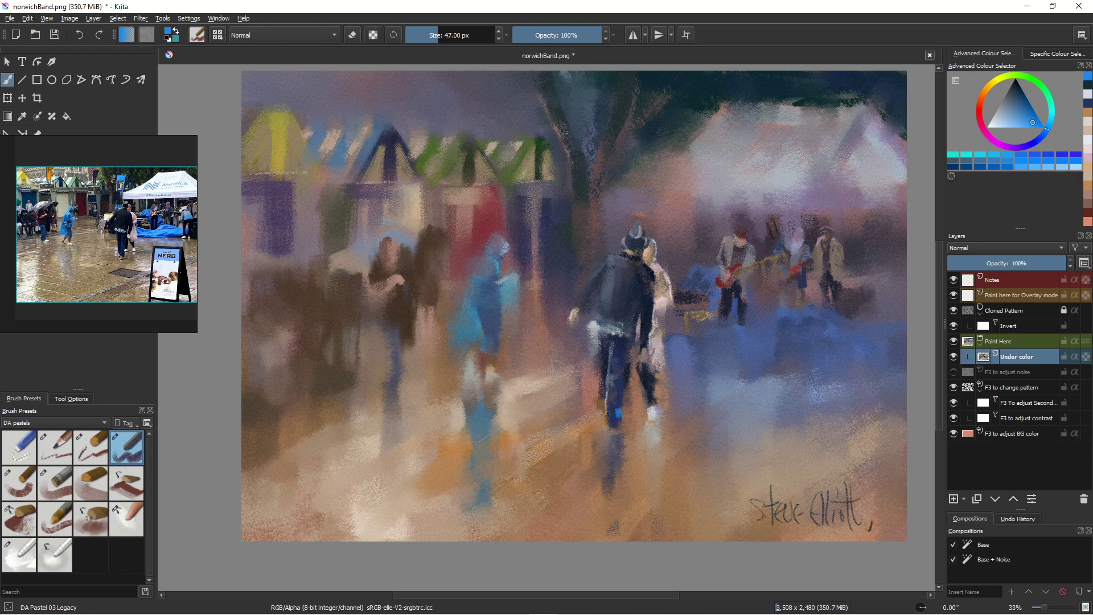
{"action": "left_click_drag", "start_coordinate": [670, 339], "coordinate": [669, 350]}
Sample the woman's dress colour, shift it to a warmer pink, and add strokes to her dress and shoulder at 47 px
{"action": "left_click", "coordinate": [653, 351], "text": "ctrl"}
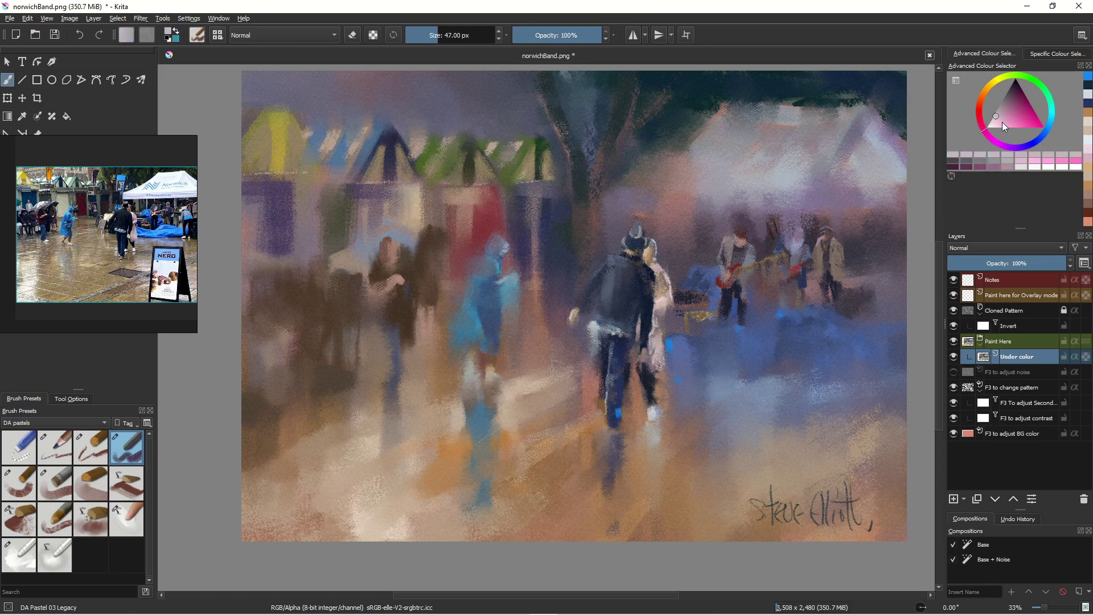
{"action": "left_click", "coordinate": [1002, 122]}
{"action": "left_click_drag", "start_coordinate": [662, 345], "coordinate": [660, 365]}
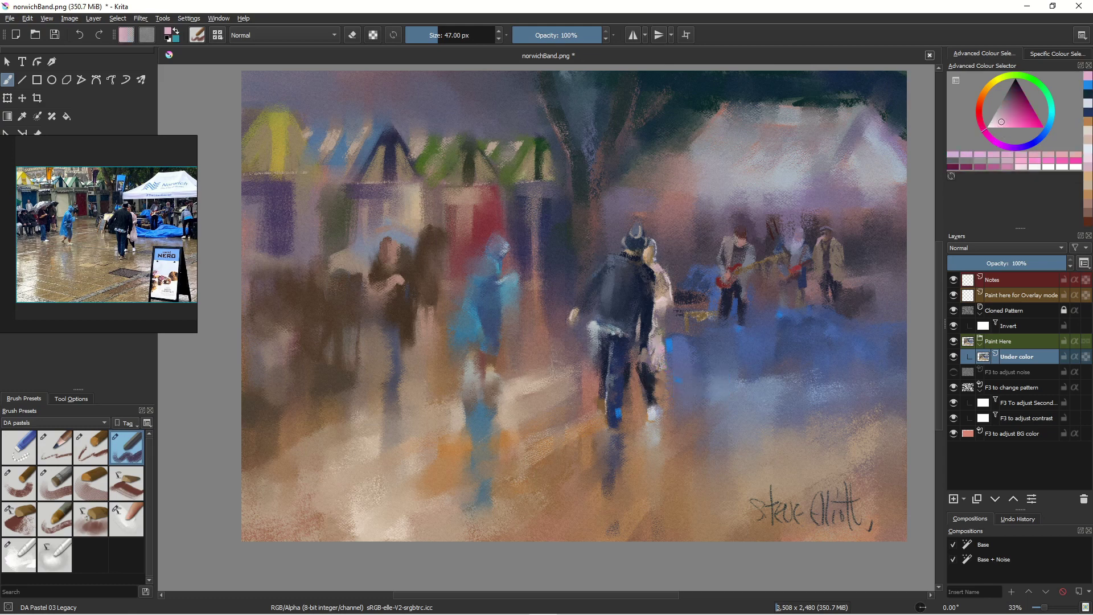
{"action": "left_click_drag", "start_coordinate": [665, 276], "coordinate": [659, 272]}
Pick a muted salmon pink, enlarge the brush to 96 px and dab accents across the wet pavement around the couple's reflection
{"action": "left_click", "coordinate": [985, 109]}
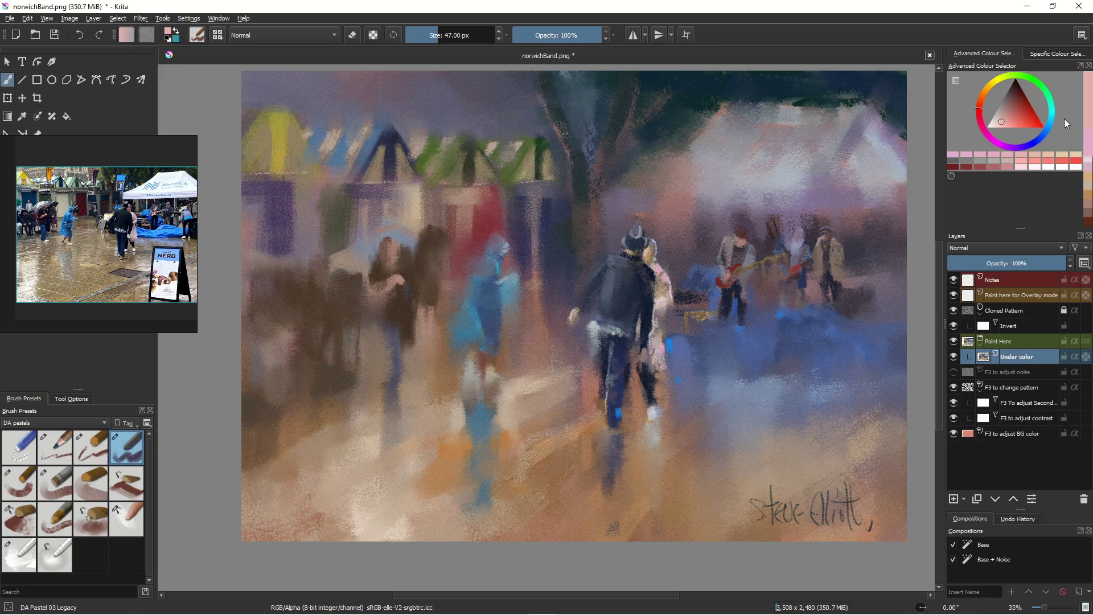
{"action": "left_click", "coordinate": [1006, 115]}
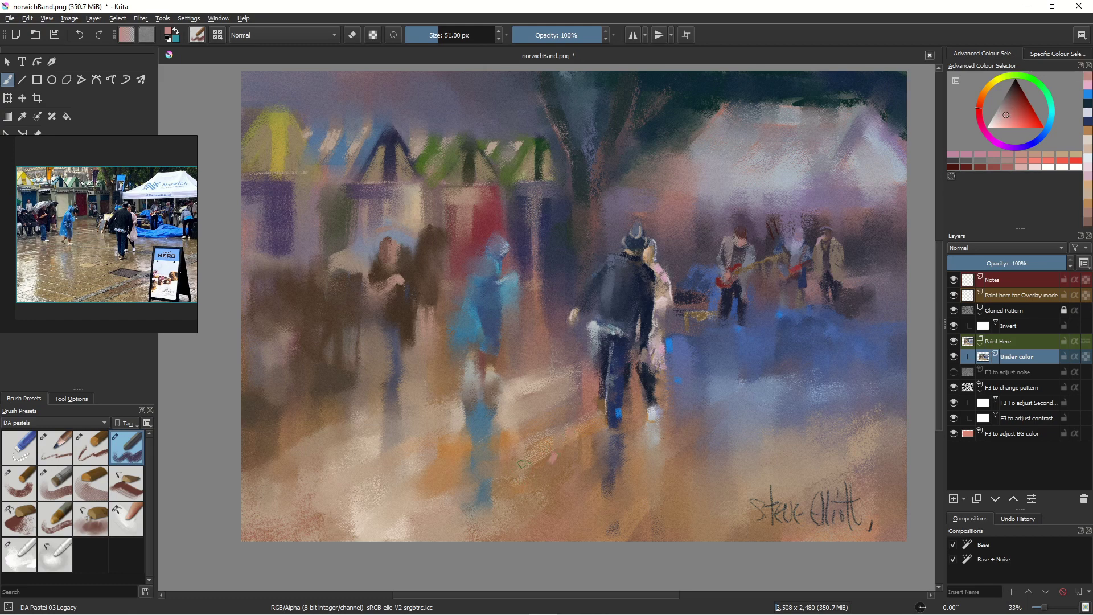
{"action": "key", "text": "bracketright"}
{"action": "key", "text": "bracketright"}
{"action": "key", "text": "bracketright"}
{"action": "key", "text": "bracketright"}
{"action": "key", "text": "bracketright"}
{"action": "key", "text": "bracketright"}
{"action": "key", "text": "bracketright"}
{"action": "key", "text": "bracketright"}
{"action": "key", "text": "bracketright"}
{"action": "key", "text": "bracketright"}
{"action": "left_click_drag", "start_coordinate": [515, 460], "coordinate": [512, 467]}
{"action": "left_click", "coordinate": [516, 480]}
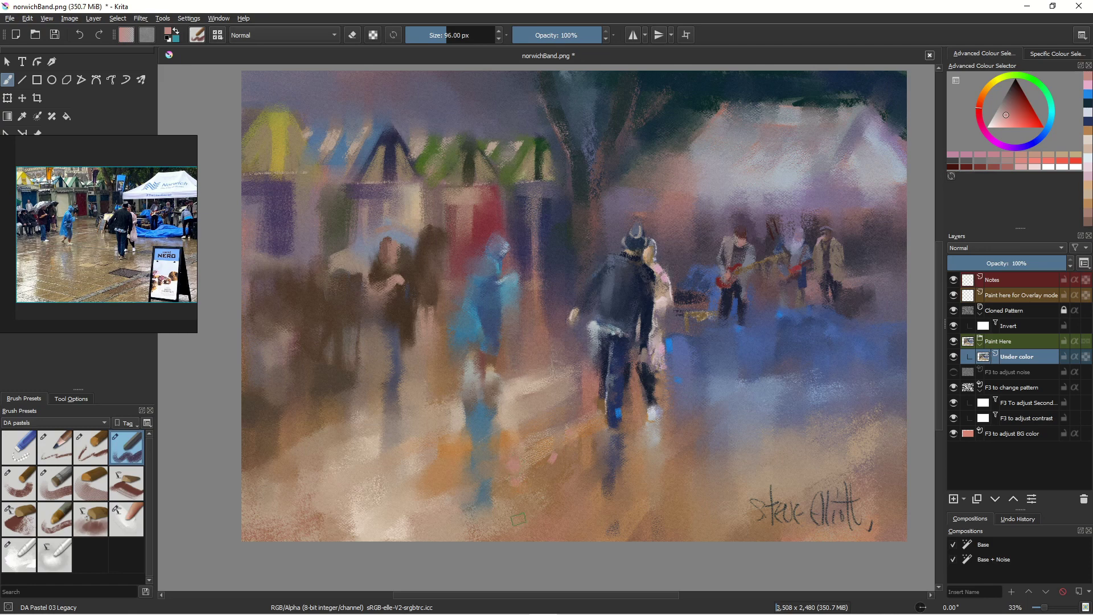
{"action": "left_click", "coordinate": [565, 481]}
{"action": "left_click", "coordinate": [687, 419]}
{"action": "left_click", "coordinate": [822, 441]}
Sample the orange of the pavement and dab it beside the blue-coated figure's reflection
{"action": "left_click", "coordinate": [456, 480], "text": "ctrl"}
{"action": "left_click", "coordinate": [443, 434]}
{"action": "left_click", "coordinate": [429, 448]}
{"action": "left_click", "coordinate": [544, 420]}
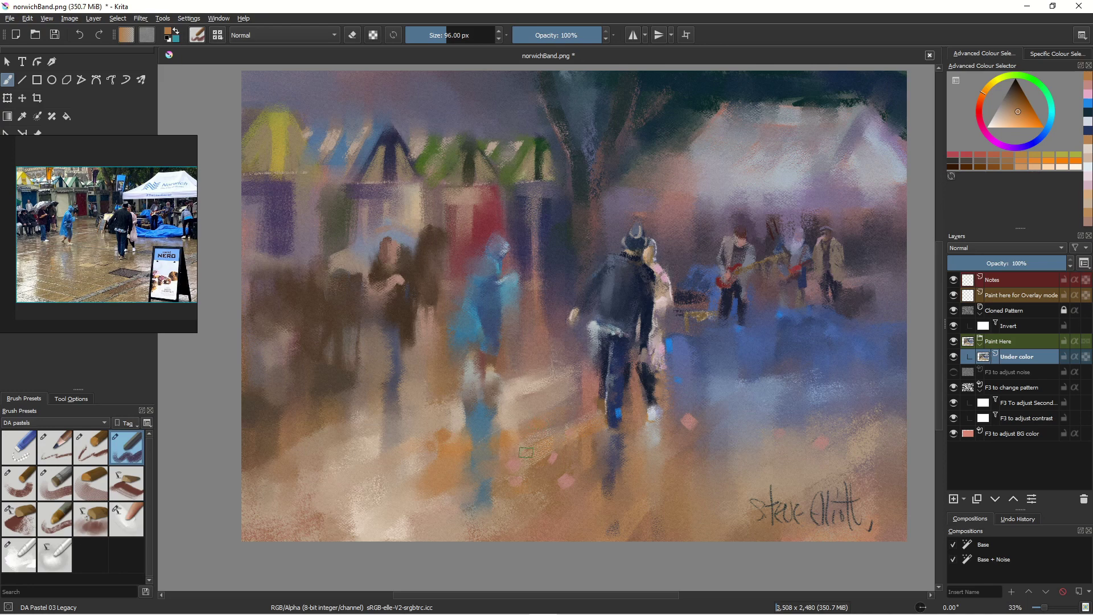
Switch to a more saturated orange and dab it over the left foreground pavement and the hem of the blue coat
{"action": "left_click", "coordinate": [1031, 120]}
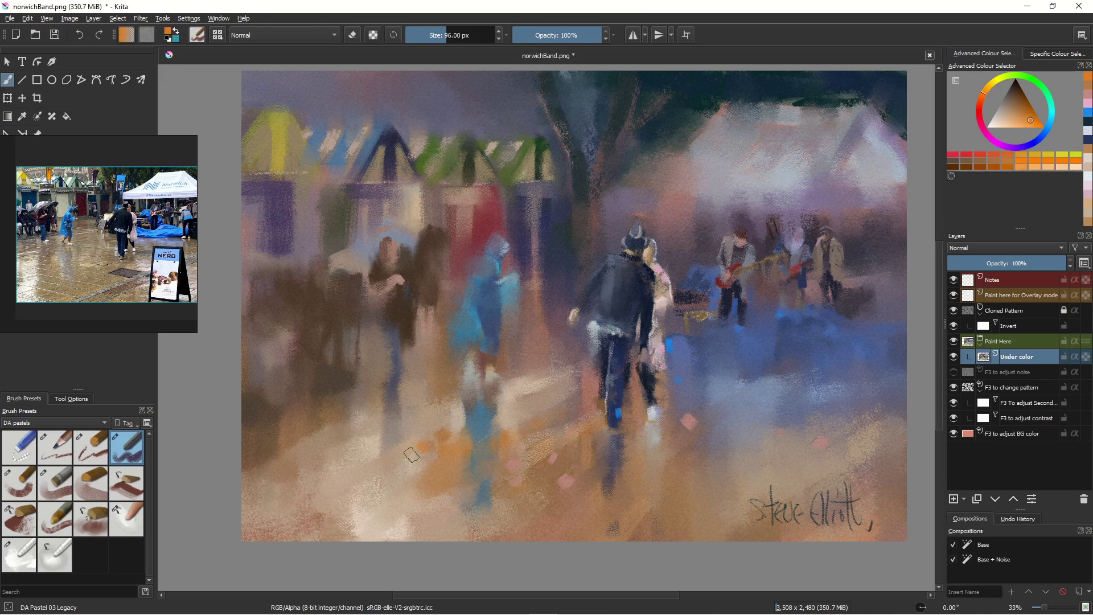
{"action": "left_click", "coordinate": [341, 481]}
{"action": "left_click", "coordinate": [306, 506]}
{"action": "left_click", "coordinate": [350, 499]}
{"action": "left_click", "coordinate": [368, 524]}
{"action": "left_click", "coordinate": [459, 357]}
Choose a mid-toned red and stroke it across the blue-coated figure's legs just below the coat
{"action": "left_click", "coordinate": [980, 113]}
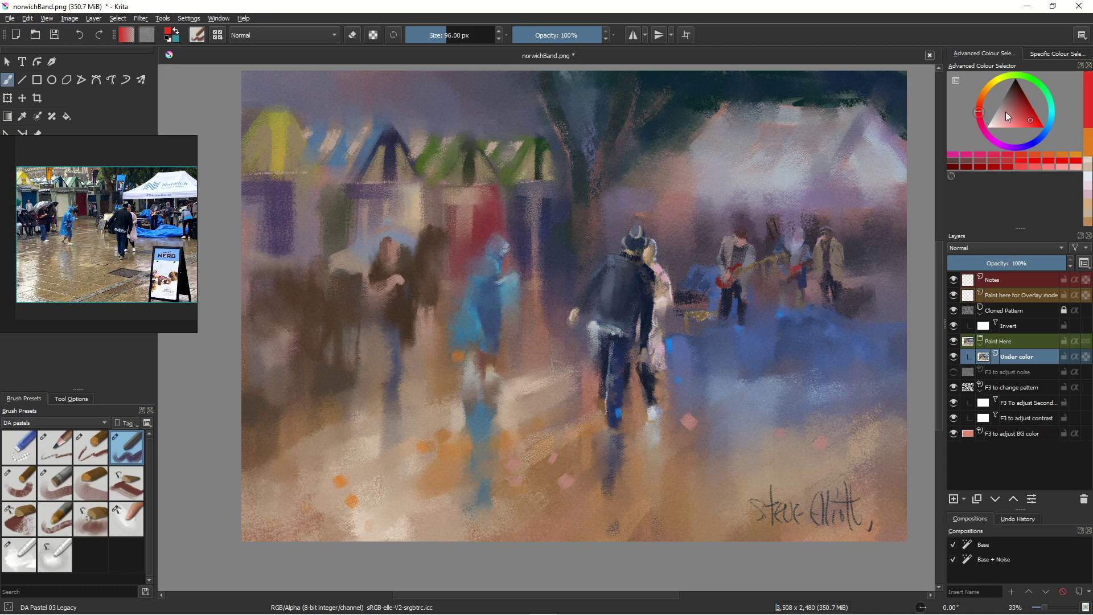
{"action": "left_click", "coordinate": [1022, 111]}
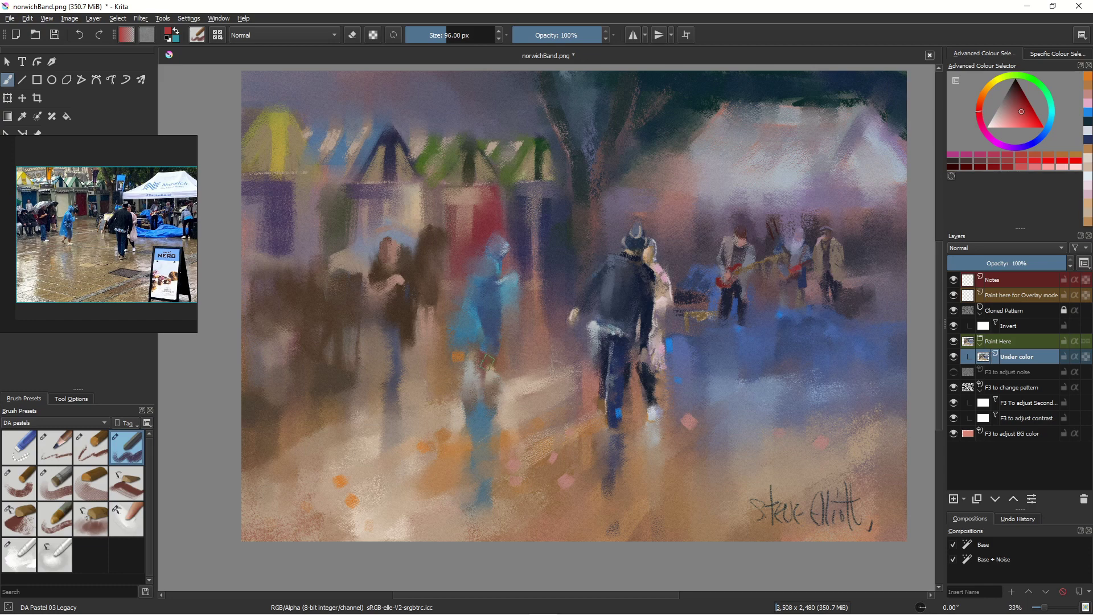
{"action": "left_click_drag", "start_coordinate": [491, 358], "coordinate": [484, 359]}
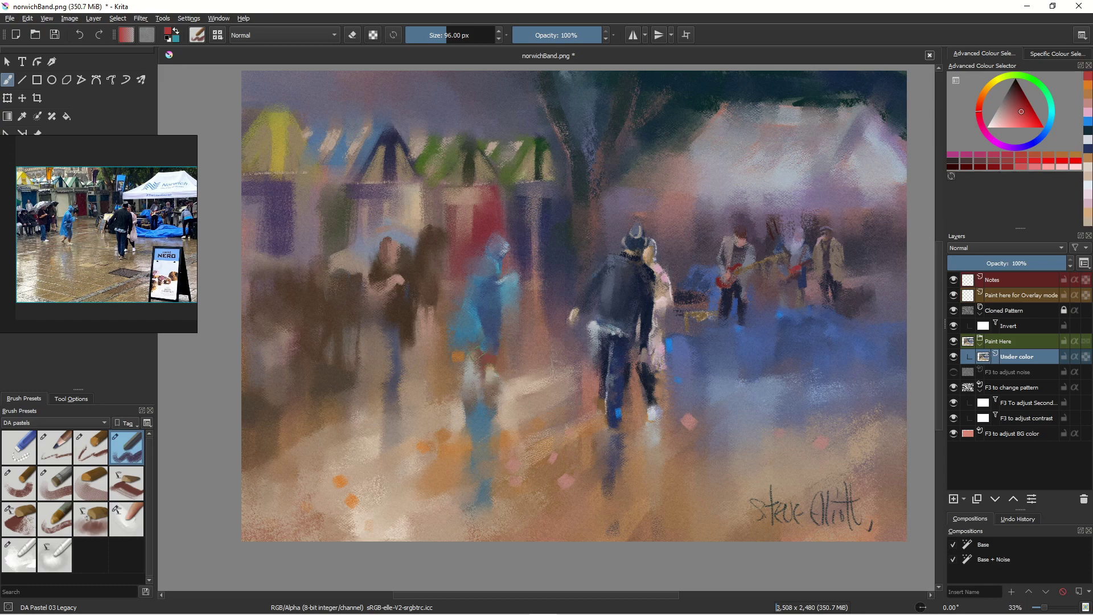
Dab red accents on the walking man's jacket, the tree trunk base and the pavement near his reflection, undoing one misplaced dab
{"action": "left_click", "coordinate": [636, 300]}
{"action": "left_click", "coordinate": [607, 309]}
{"action": "key", "text": "ctrl+z"}
{"action": "left_click", "coordinate": [641, 269]}
{"action": "left_click", "coordinate": [593, 199]}
{"action": "left_click", "coordinate": [722, 326]}
{"action": "left_click", "coordinate": [672, 492]}
{"action": "left_click", "coordinate": [604, 461]}
Reduce the brush to 47 px and add small red dabs across the foreground pavement
{"action": "key", "text": "bracketleft"}
{"action": "key", "text": "bracketleft"}
{"action": "key", "text": "bracketleft"}
{"action": "key", "text": "bracketleft"}
{"action": "key", "text": "bracketleft"}
{"action": "key", "text": "bracketleft"}
{"action": "key", "text": "bracketleft"}
{"action": "key", "text": "bracketleft"}
{"action": "key", "text": "bracketleft"}
{"action": "key", "text": "bracketleft"}
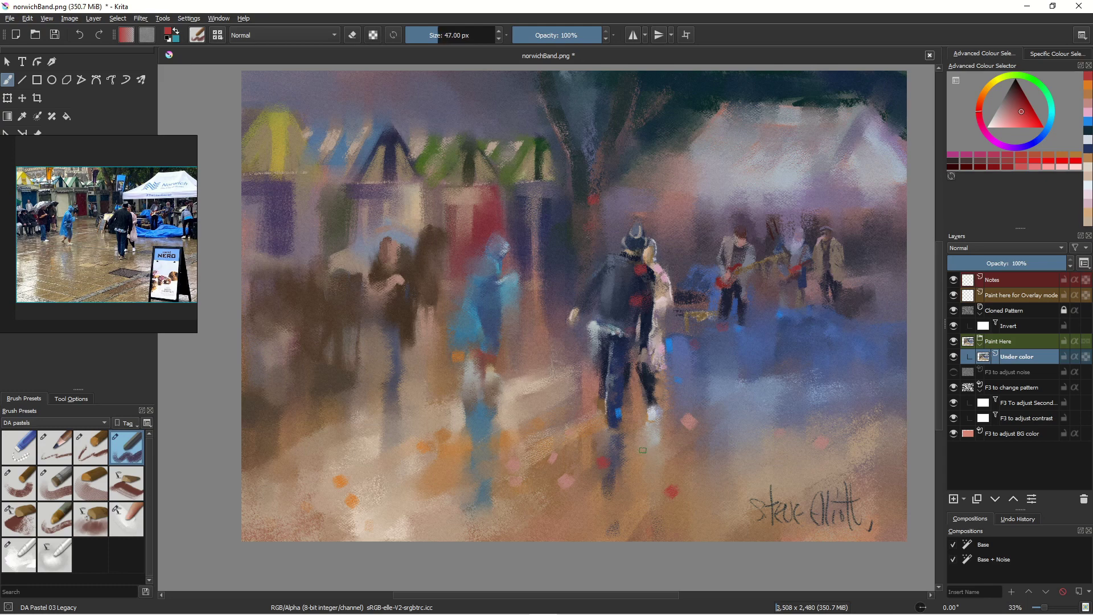
{"action": "left_click", "coordinate": [644, 451]}
{"action": "left_click", "coordinate": [519, 520]}
Sample the pale pavement colour, lighten it to cream and dab it along the lower foreground at 44 px, undoing the last stroke
{"action": "left_click", "coordinate": [400, 527], "text": "ctrl"}
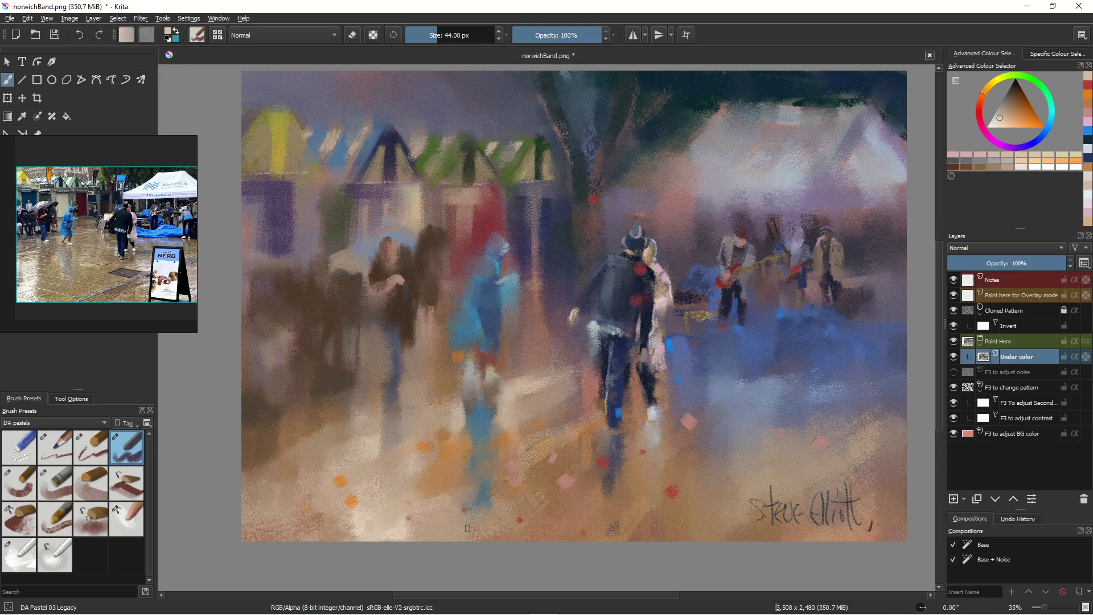
{"action": "left_click", "coordinate": [1009, 121]}
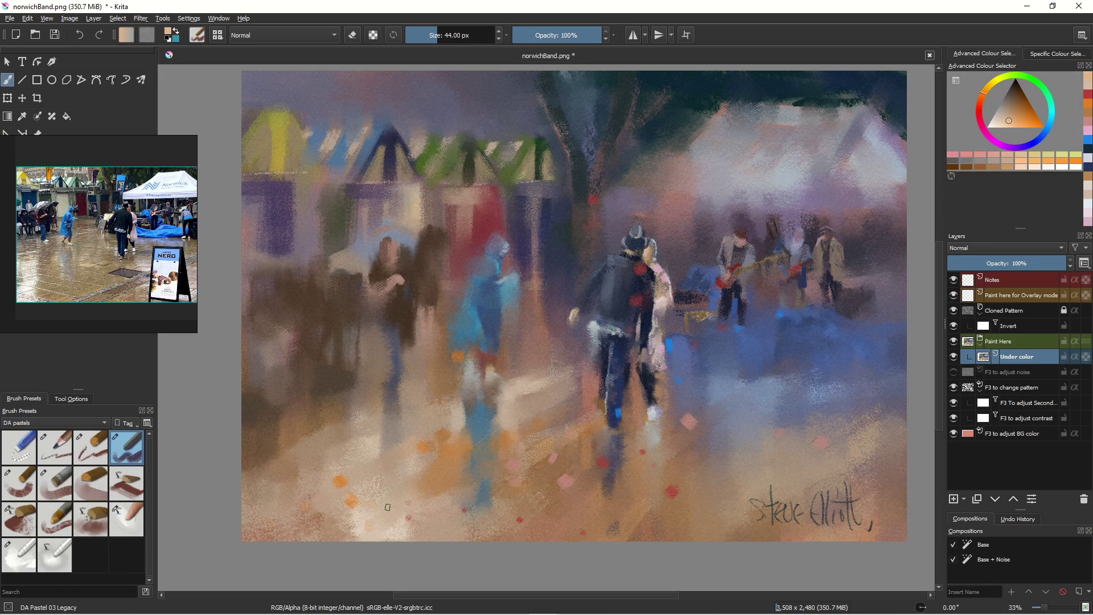
{"action": "left_click", "coordinate": [437, 517]}
{"action": "left_click", "coordinate": [996, 122]}
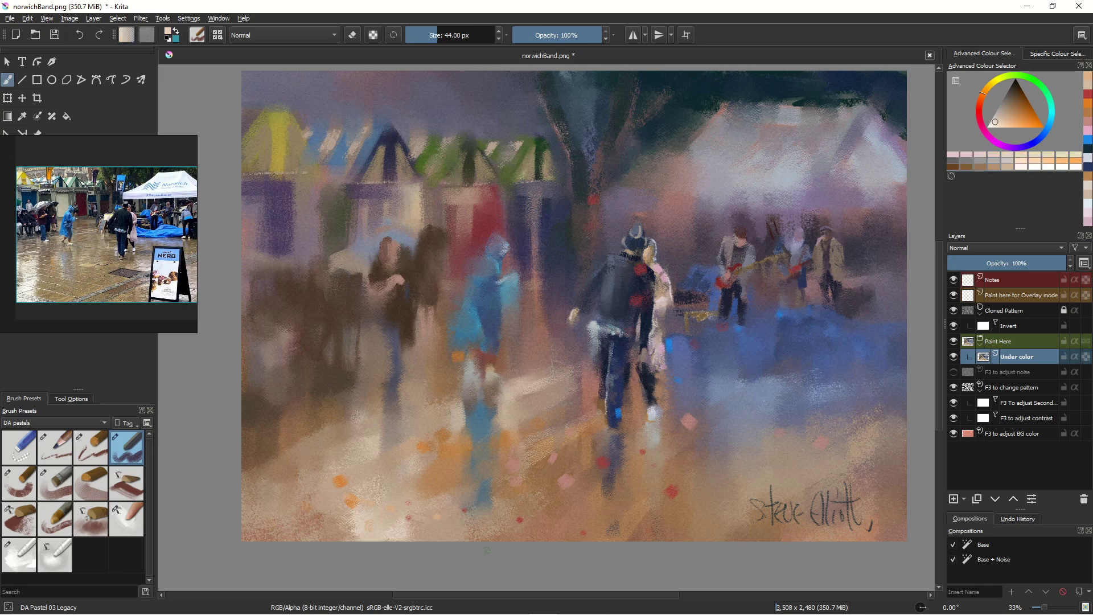
{"action": "left_click", "coordinate": [485, 528]}
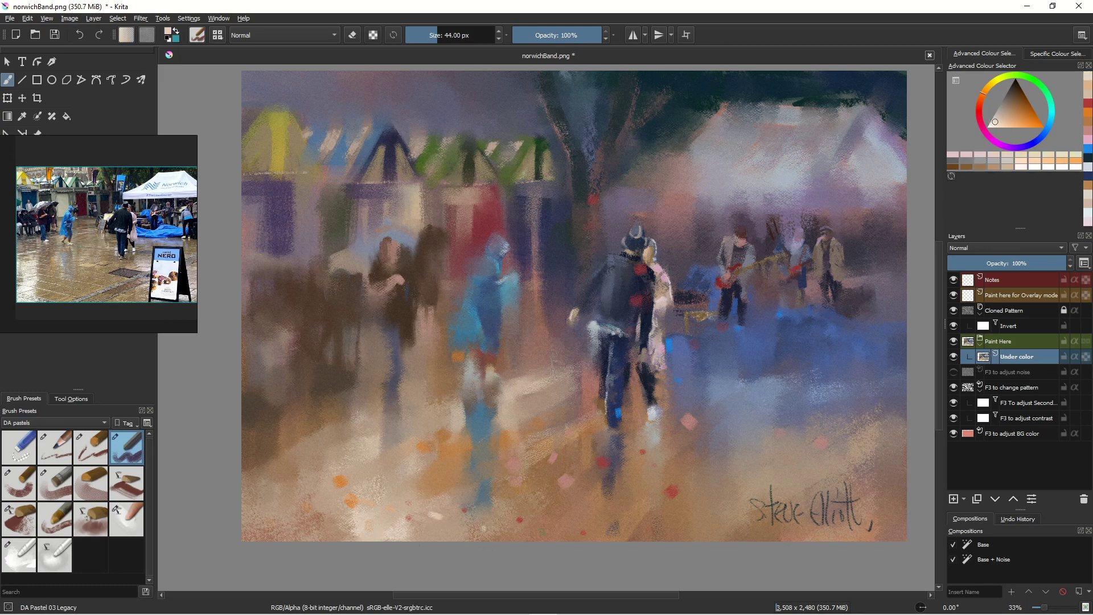
{"action": "left_click_drag", "start_coordinate": [539, 526], "coordinate": [501, 522]}
{"action": "key", "text": "ctrl+z"}
Resample the cream highlight and scatter small dabs on the pavement around the blue-coated figure's reflection
{"action": "left_click", "coordinate": [431, 520], "text": "ctrl"}
{"action": "left_click_drag", "start_coordinate": [525, 461], "coordinate": [518, 453]}
{"action": "left_click", "coordinate": [562, 464]}
{"action": "left_click", "coordinate": [454, 440]}
{"action": "left_click", "coordinate": [411, 458]}
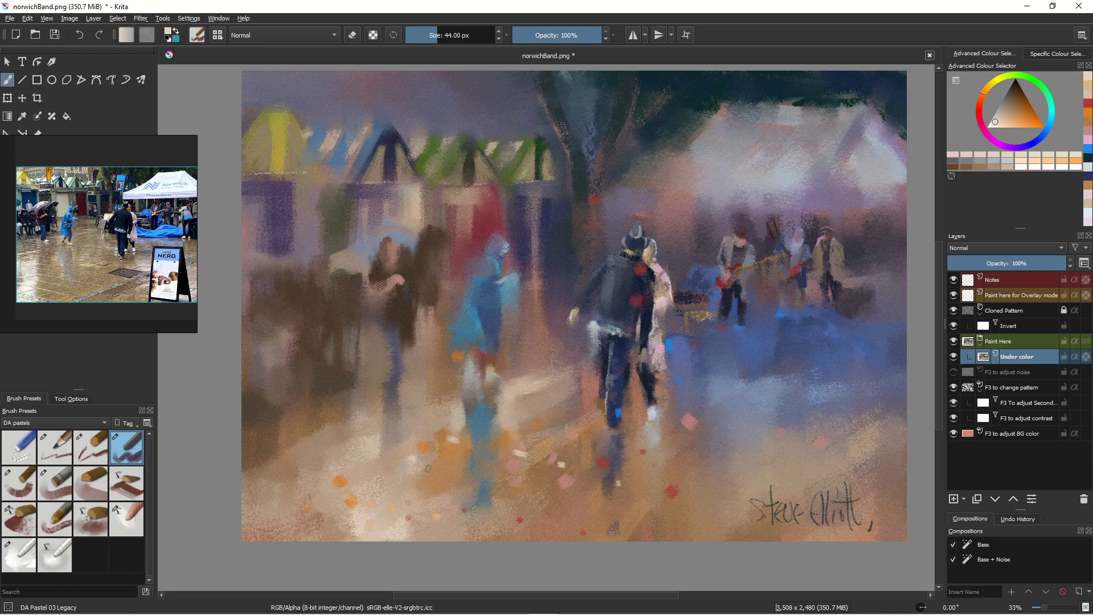
{"action": "left_click", "coordinate": [446, 488]}
{"action": "left_click", "coordinate": [436, 473]}
Enlarge the brush to 154 px and place a large cream dab on the pavement below the blue tarpaulin
{"action": "left_click", "coordinate": [793, 436]}
{"action": "key", "text": "bracketright"}
{"action": "key", "text": "bracketright"}
{"action": "key", "text": "bracketright"}
{"action": "key", "text": "bracketright"}
{"action": "key", "text": "bracketright"}
{"action": "key", "text": "bracketright"}
{"action": "key", "text": "bracketright"}
{"action": "key", "text": "bracketright"}
{"action": "key", "text": "bracketright"}
{"action": "key", "text": "bracketright"}
{"action": "key", "text": "bracketright"}
{"action": "key", "text": "bracketright"}
{"action": "key", "text": "bracketright"}
{"action": "key", "text": "bracketright"}
{"action": "key", "text": "bracketright"}
{"action": "key", "text": "bracketright"}
{"action": "left_click", "coordinate": [759, 422]}
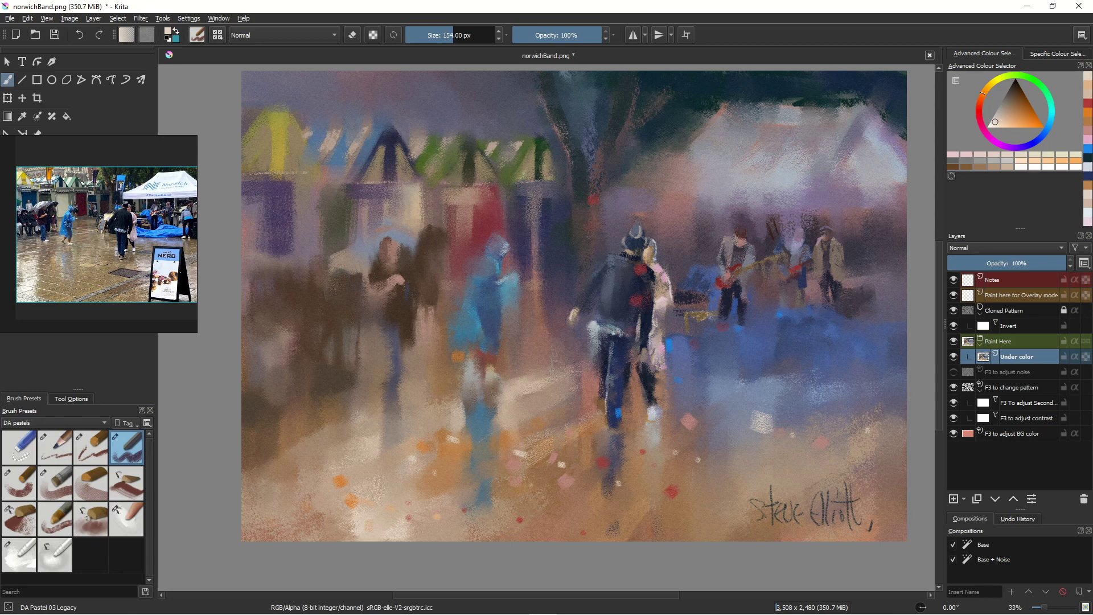
Pick a mid-toned turquoise and lay a row of dabs along the lower edge of the blue tarpaulin
{"action": "left_click", "coordinate": [1051, 120]}
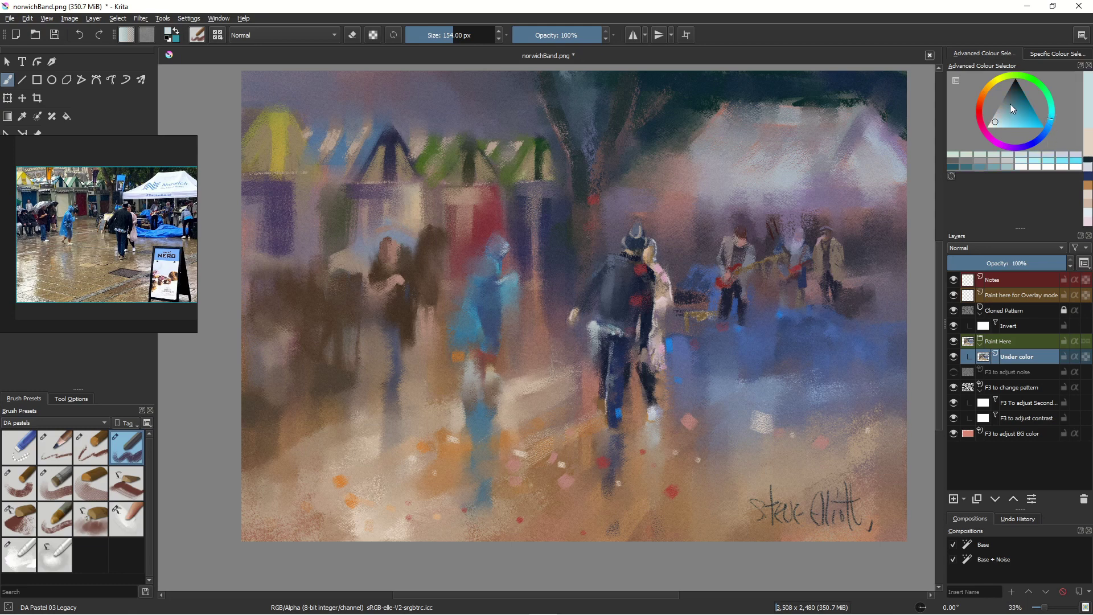
{"action": "left_click", "coordinate": [1015, 123]}
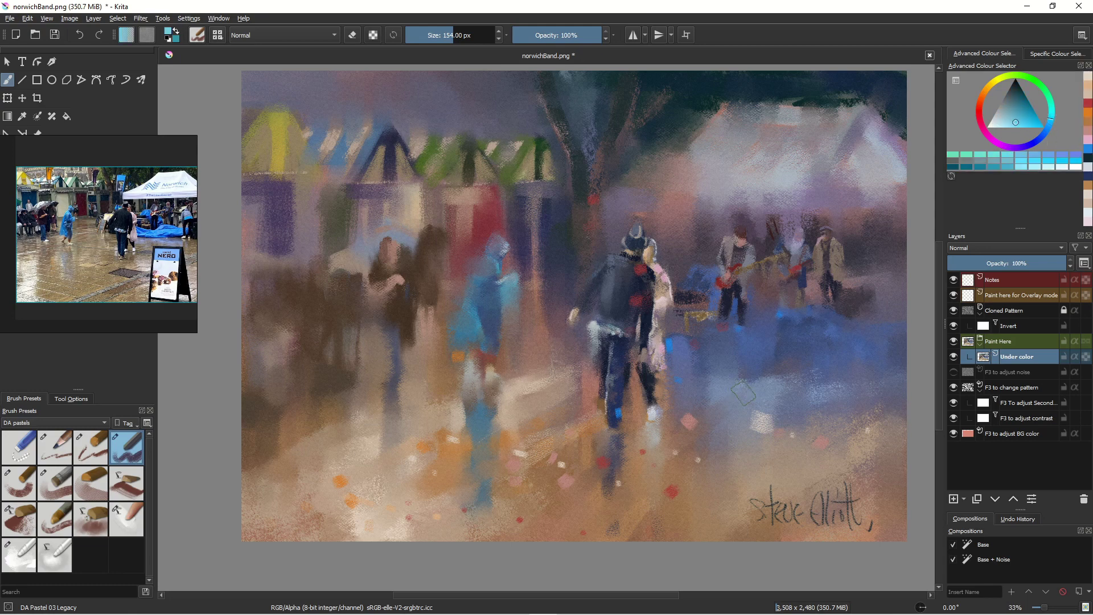
{"action": "left_click", "coordinate": [779, 367]}
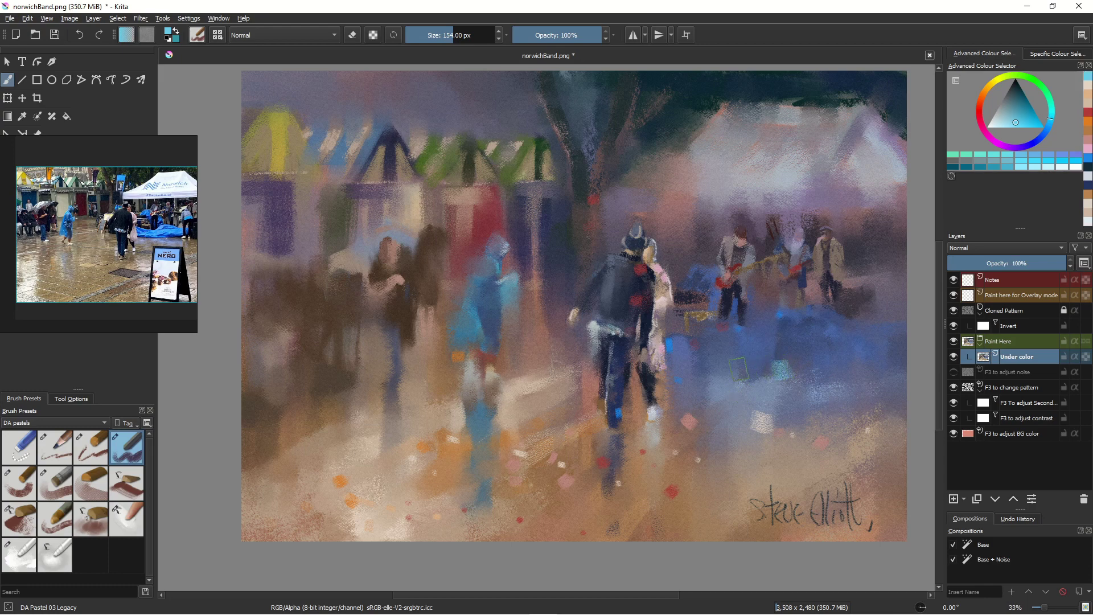
{"action": "left_click", "coordinate": [755, 367]}
{"action": "left_click", "coordinate": [774, 371]}
{"action": "left_click", "coordinate": [786, 369]}
{"action": "left_click_drag", "start_coordinate": [770, 354], "coordinate": [717, 364]}
{"action": "left_click", "coordinate": [789, 364]}
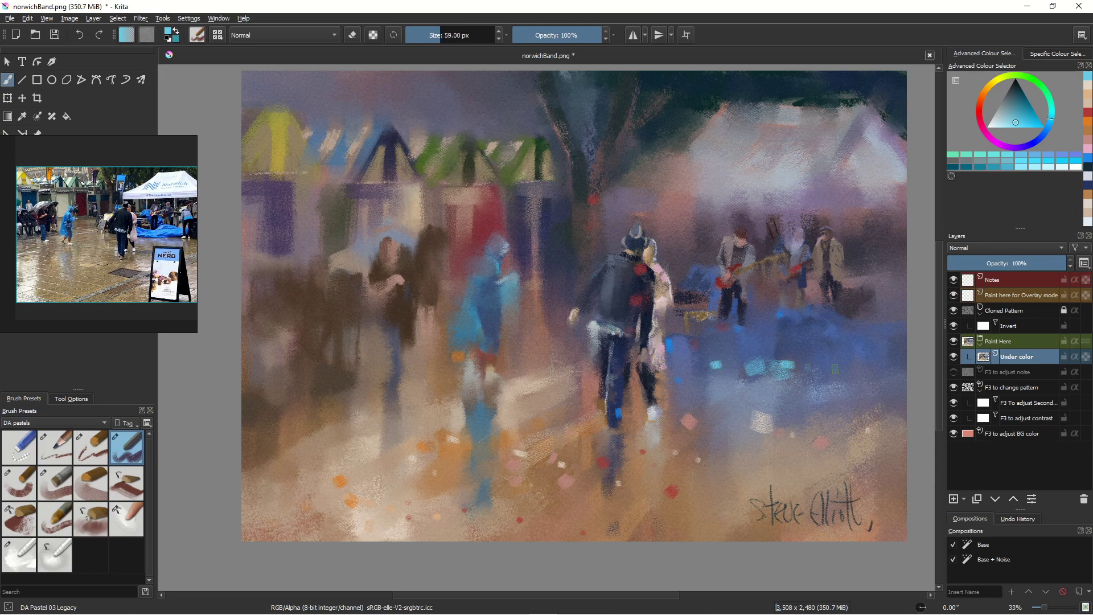
Extend the turquoise row on the blue tarpaulin to both sides with smaller 59 px dabs
{"action": "left_click", "coordinate": [820, 389]}
{"action": "left_click_drag", "start_coordinate": [823, 364], "coordinate": [843, 365]}
{"action": "left_click", "coordinate": [796, 363]}
{"action": "left_click", "coordinate": [751, 361]}
{"action": "left_click", "coordinate": [702, 363]}
{"action": "left_click", "coordinate": [735, 369]}
Dab turquoise accents on the walking man's reflection, the blue coat and the blue-coated figure's reflection
{"action": "left_click", "coordinate": [610, 441]}
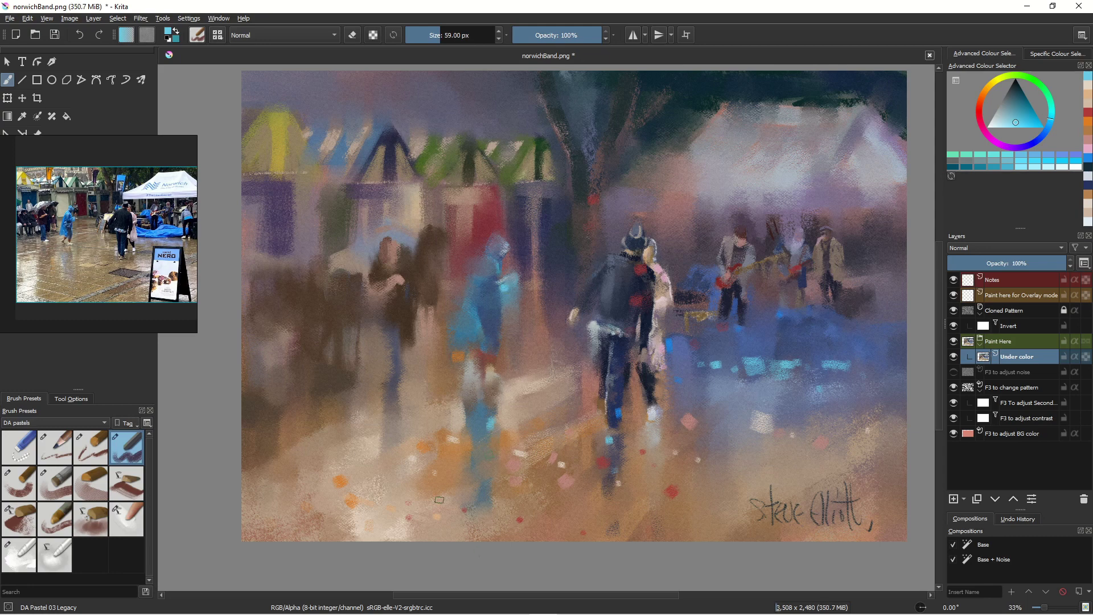
{"action": "left_click", "coordinate": [474, 318]}
{"action": "left_click", "coordinate": [470, 448]}
{"action": "left_click", "coordinate": [472, 485]}
Sample the dark navy of the walking man's jacket and paint over the red dabs on his back and jacket hem
{"action": "left_click", "coordinate": [632, 314], "text": "ctrl"}
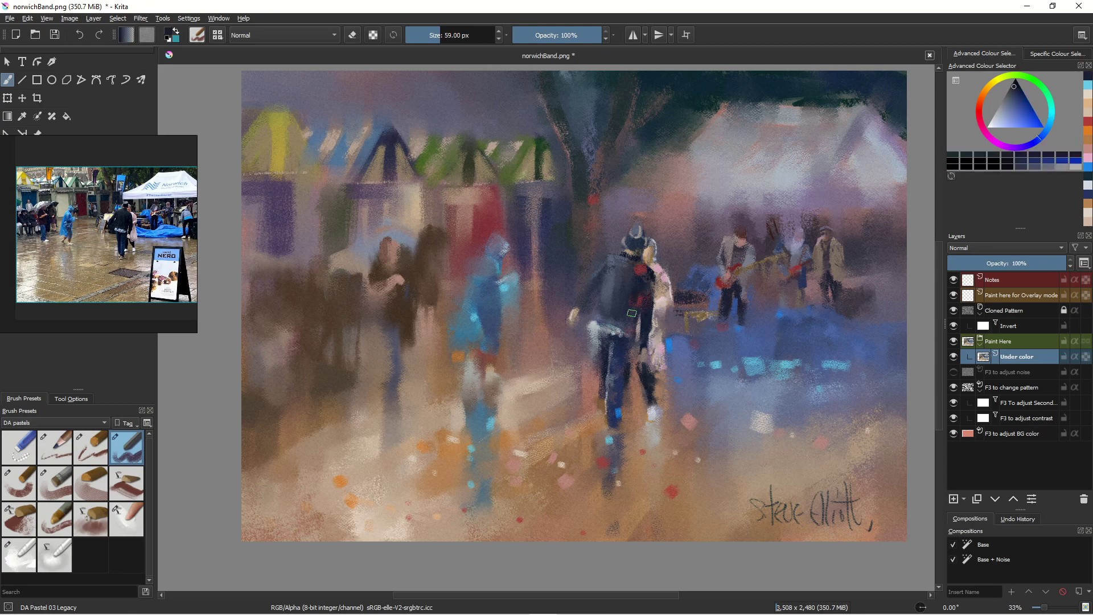
{"action": "left_click_drag", "start_coordinate": [634, 274], "coordinate": [638, 277]}
{"action": "left_click_drag", "start_coordinate": [621, 312], "coordinate": [627, 330]}
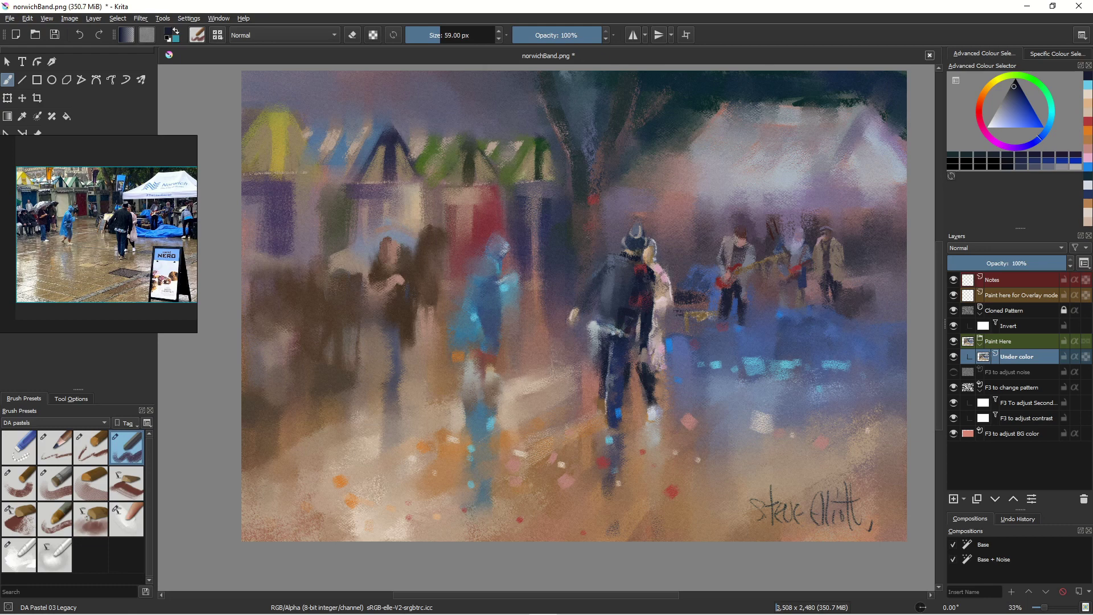